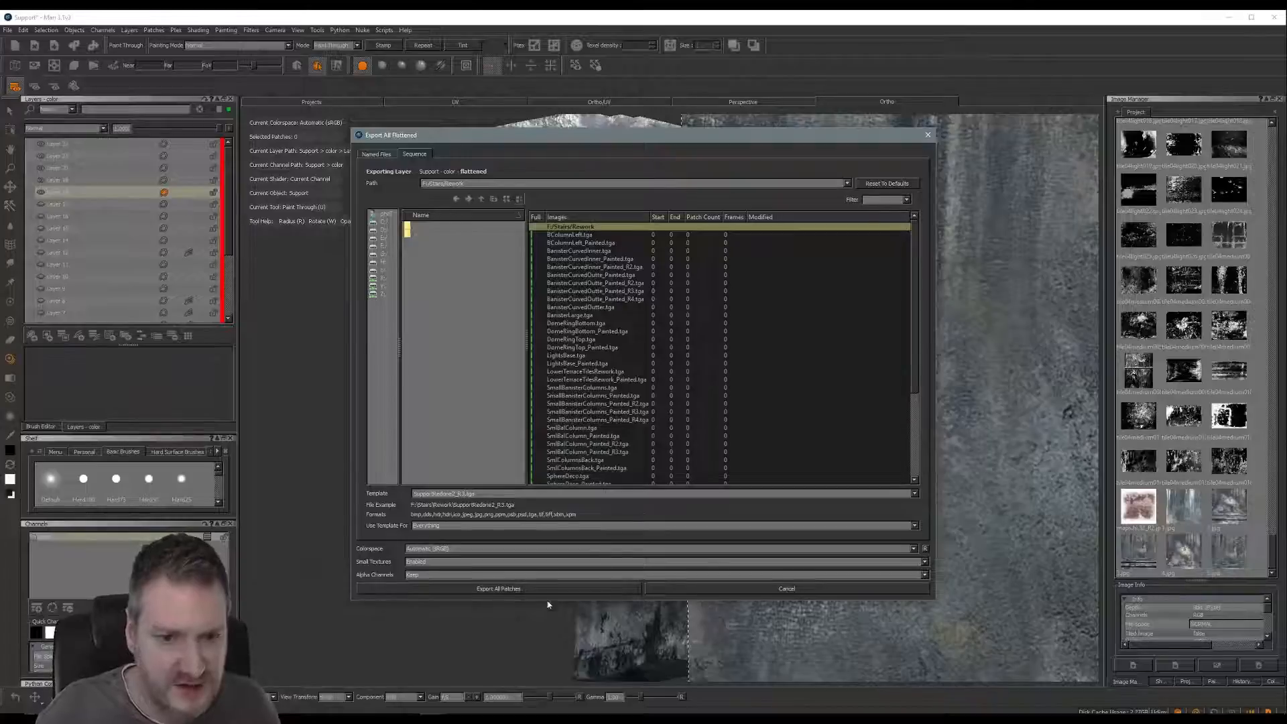
# Export all flattened patches of the Support color channel as SupportRedone2_R3.tga and view the painted bracket from another angle.
pyautogui.click(542, 587)
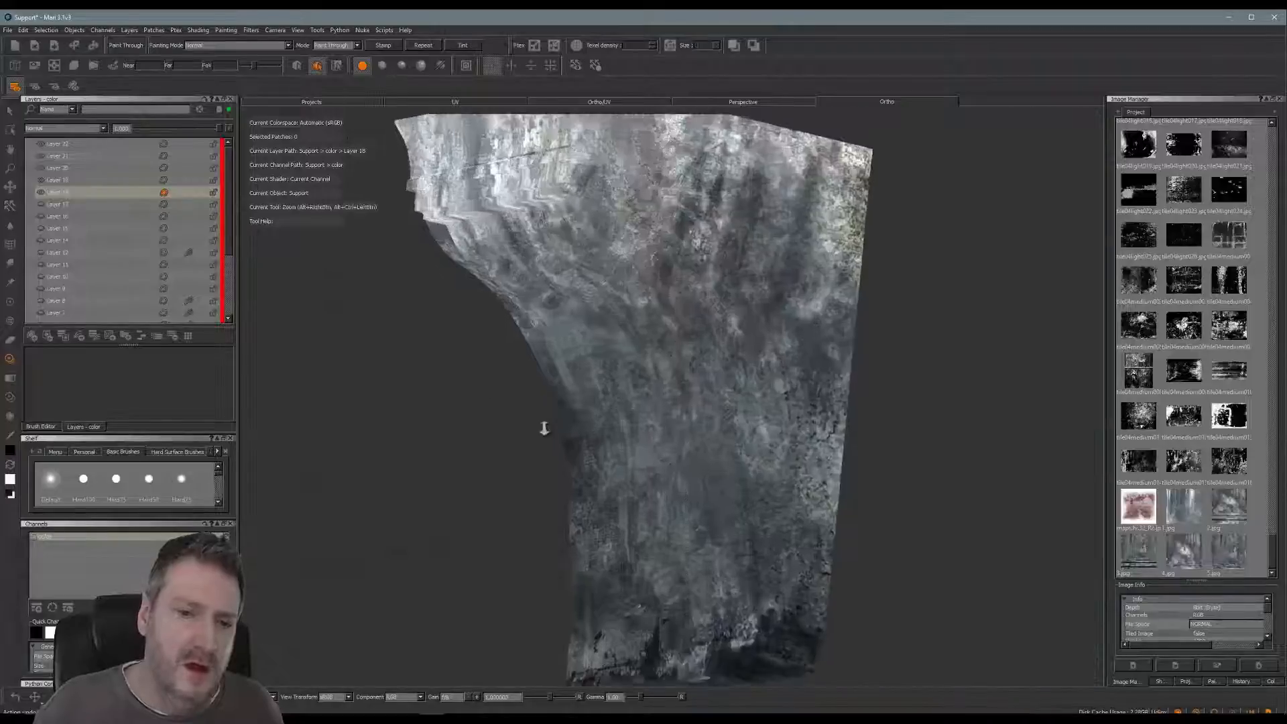
pyautogui.keyDown('alt'); pyautogui.moveTo(543, 425); pyautogui.dragTo(464, 471, button='right'); pyautogui.keyUp('alt')
pyautogui.keyDown('alt'); pyautogui.moveTo(463, 472); pyautogui.dragTo(620, 439); pyautogui.keyUp('alt')
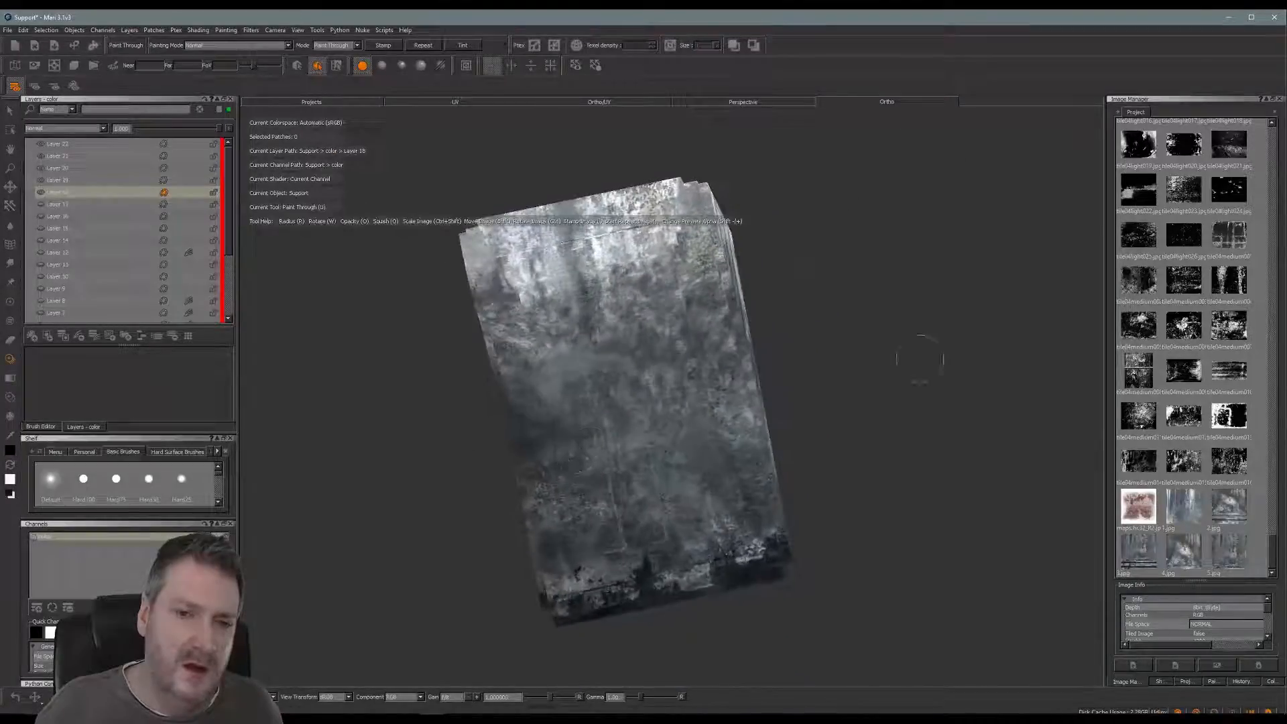
# Switch to 3ds Max and isolate the three pieces of the untextured bracket just right of the central pillar.
pyautogui.click(1226, 17)
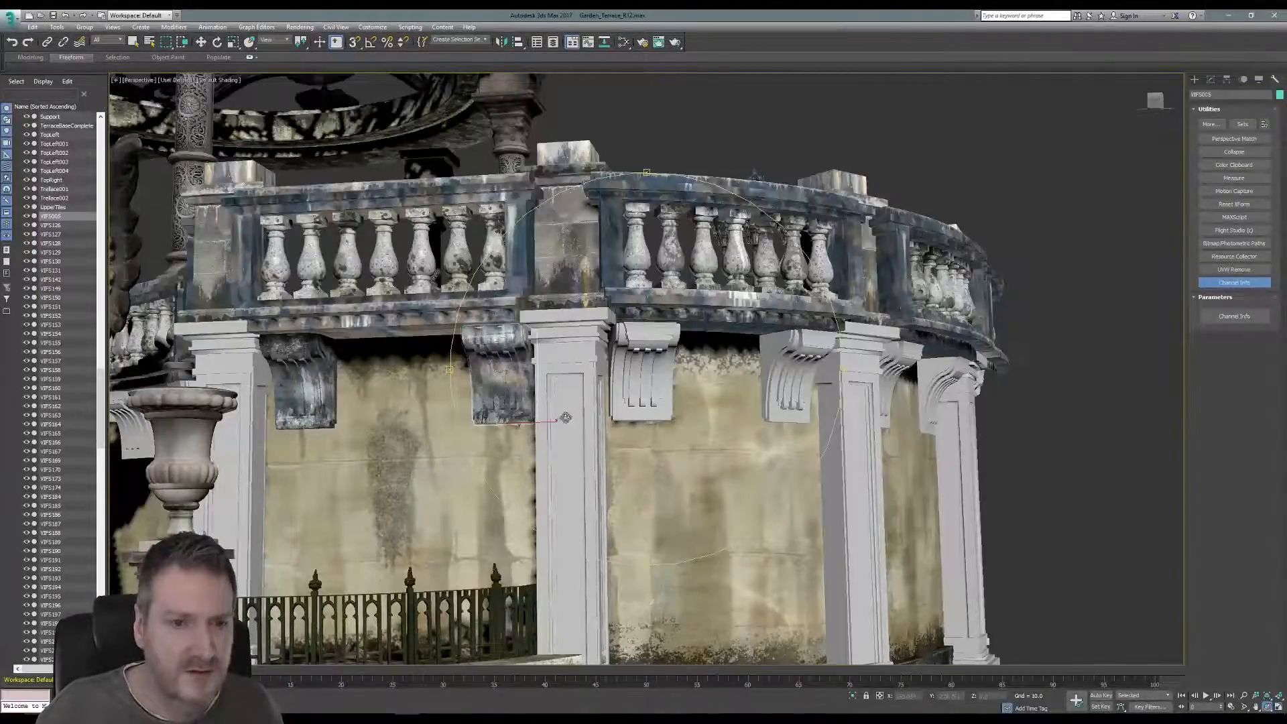
pyautogui.keyDown('alt'); pyautogui.moveTo(566, 418); pyautogui.dragTo(596, 468, button='middle'); pyautogui.keyUp('alt')
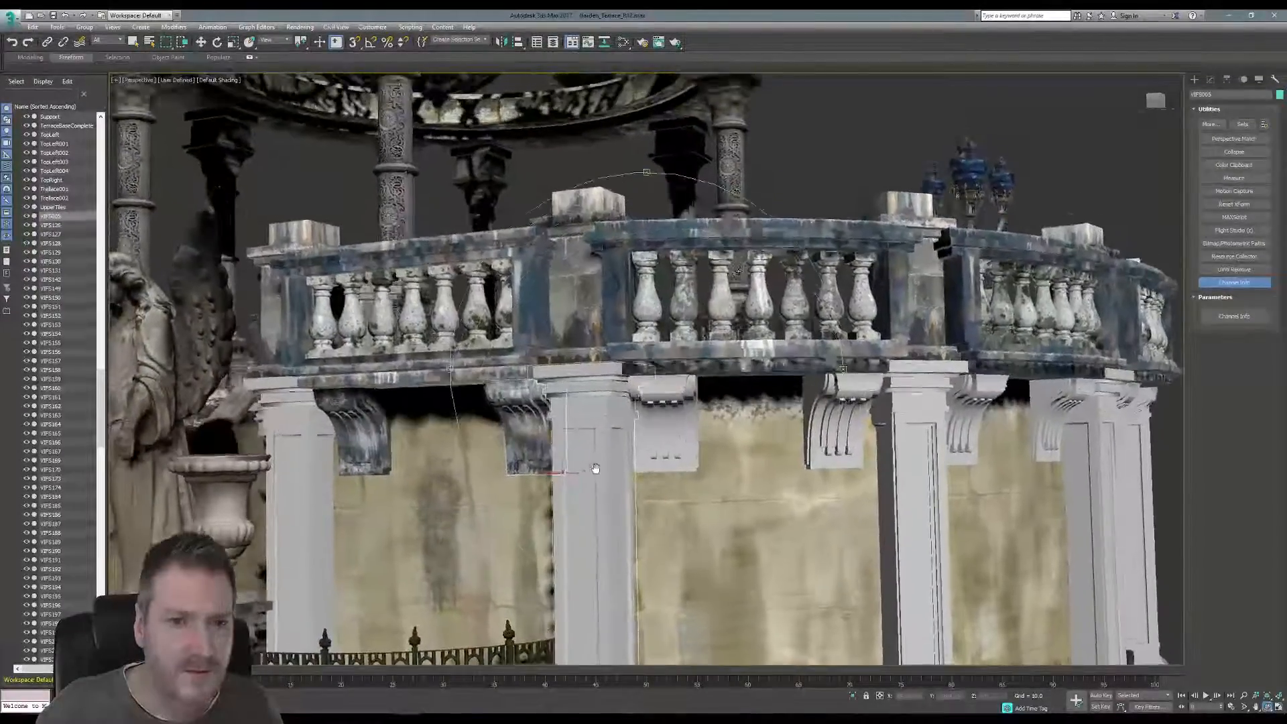
pyautogui.click(134, 42)
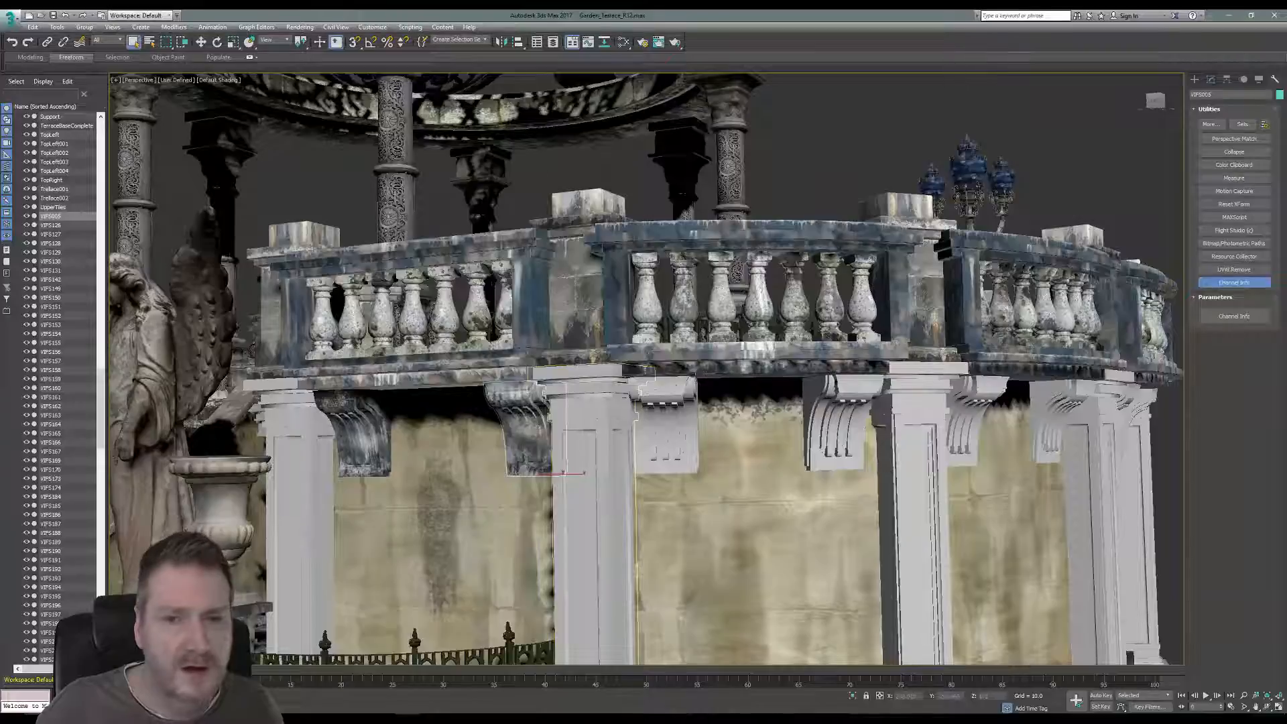
pyautogui.click(641, 389)
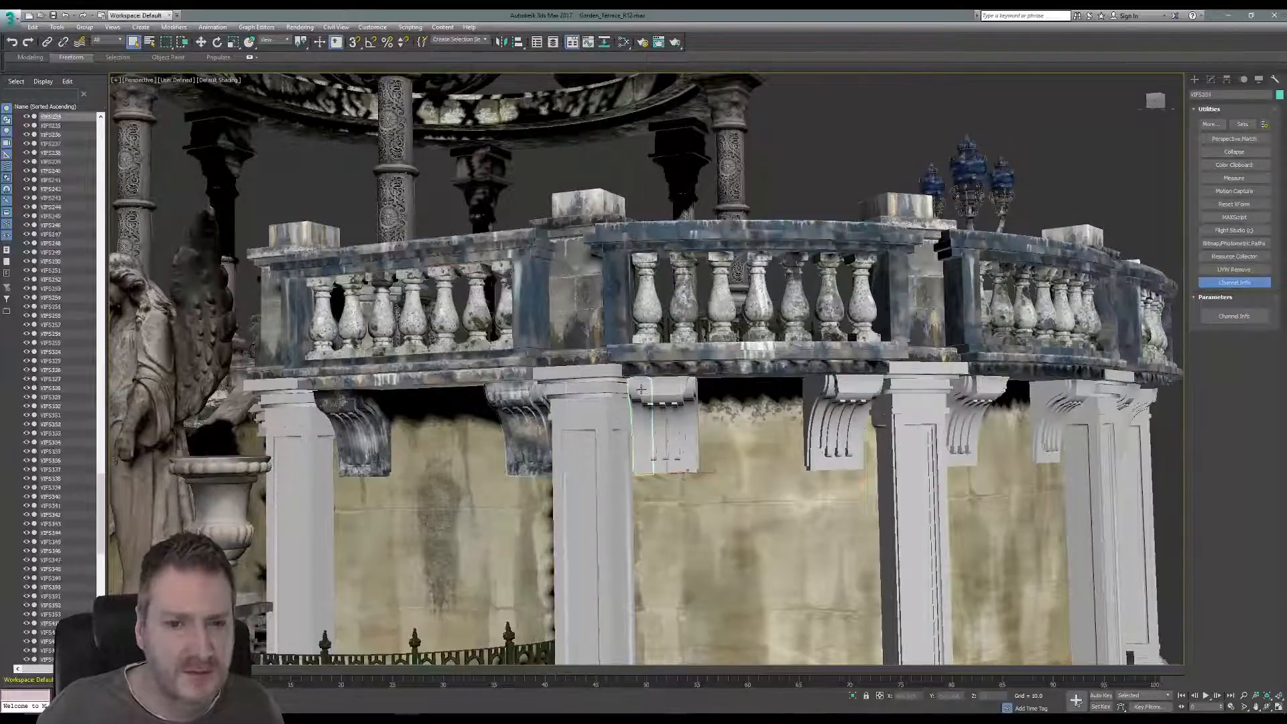
pyautogui.keyDown('ctrl'); pyautogui.click(671, 392); pyautogui.keyUp('ctrl')
pyautogui.keyDown('ctrl'); pyautogui.click(689, 389); pyautogui.keyUp('ctrl')
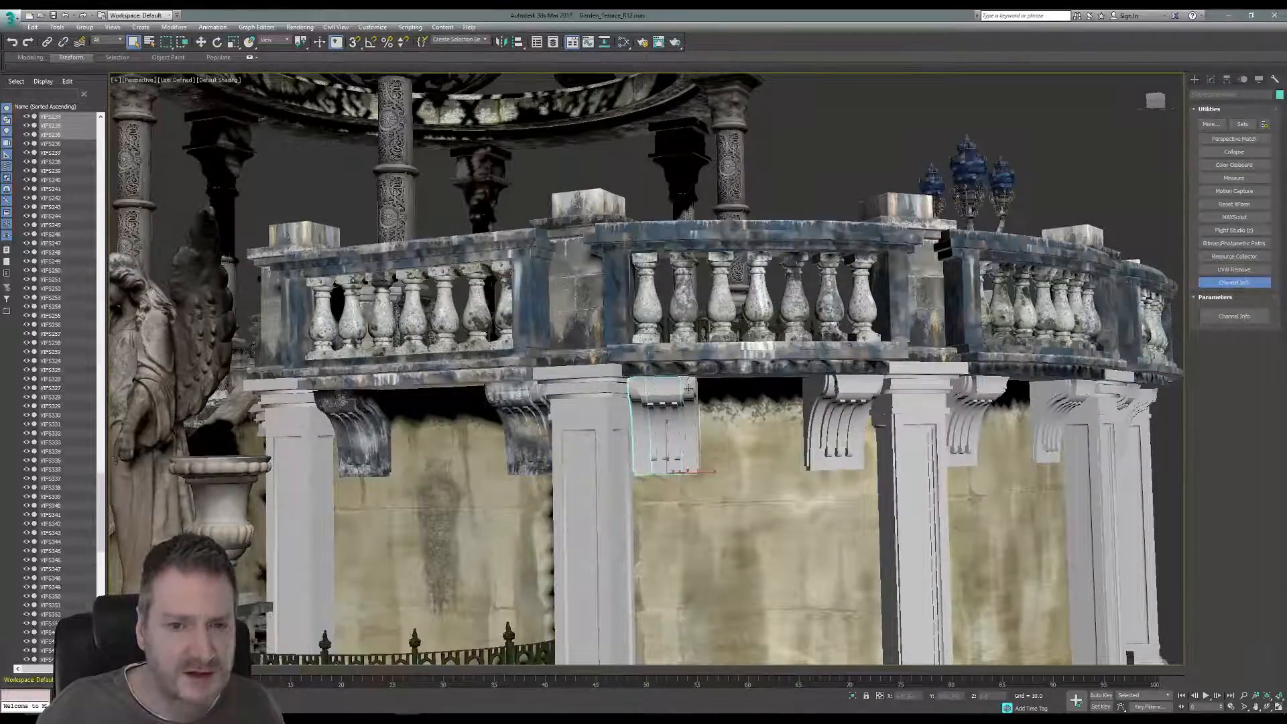
pyautogui.click(57, 27)
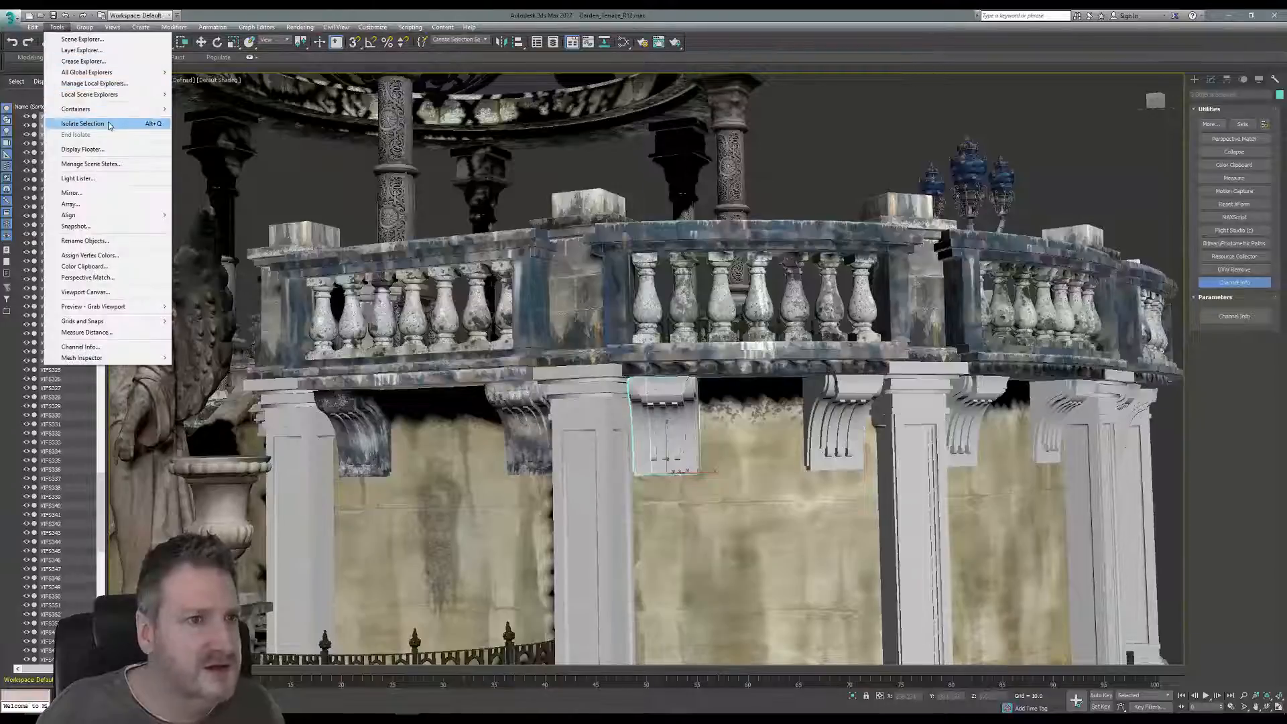
pyautogui.click(74, 125)
# Convert the left piece of the isolated bracket to an Editable Poly.
pyautogui.click(550, 376)
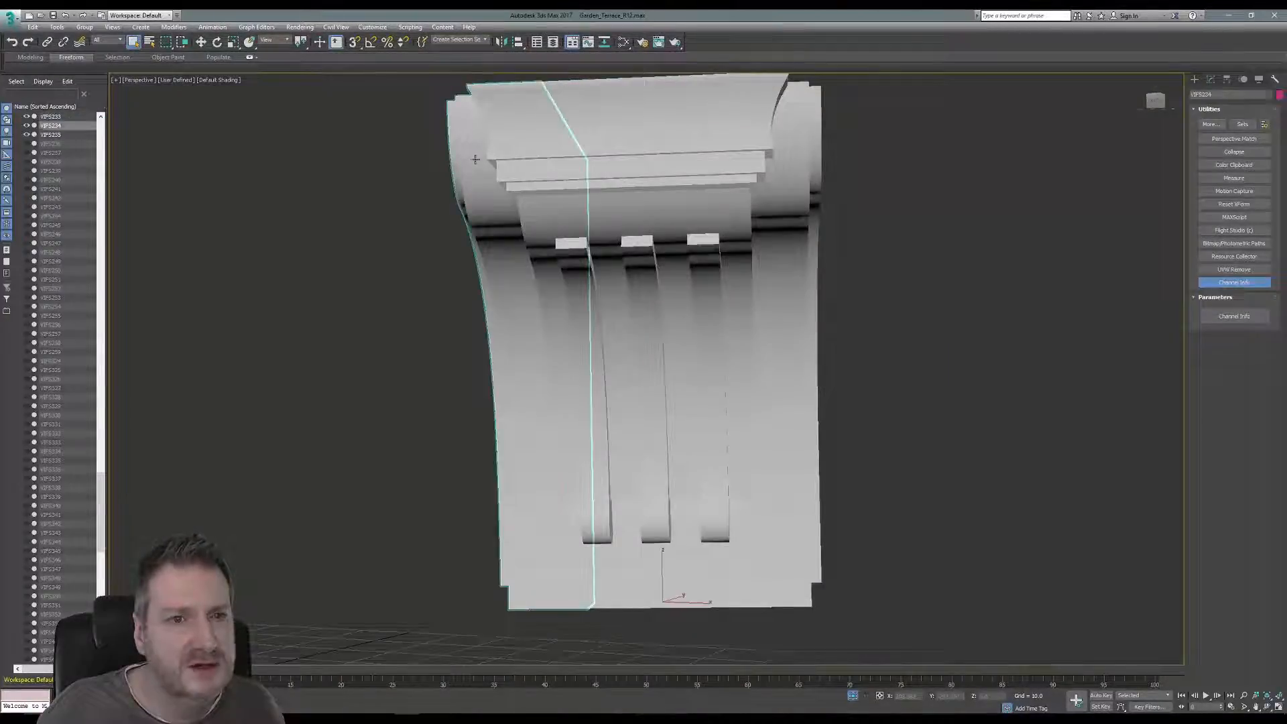
pyautogui.click(1212, 80)
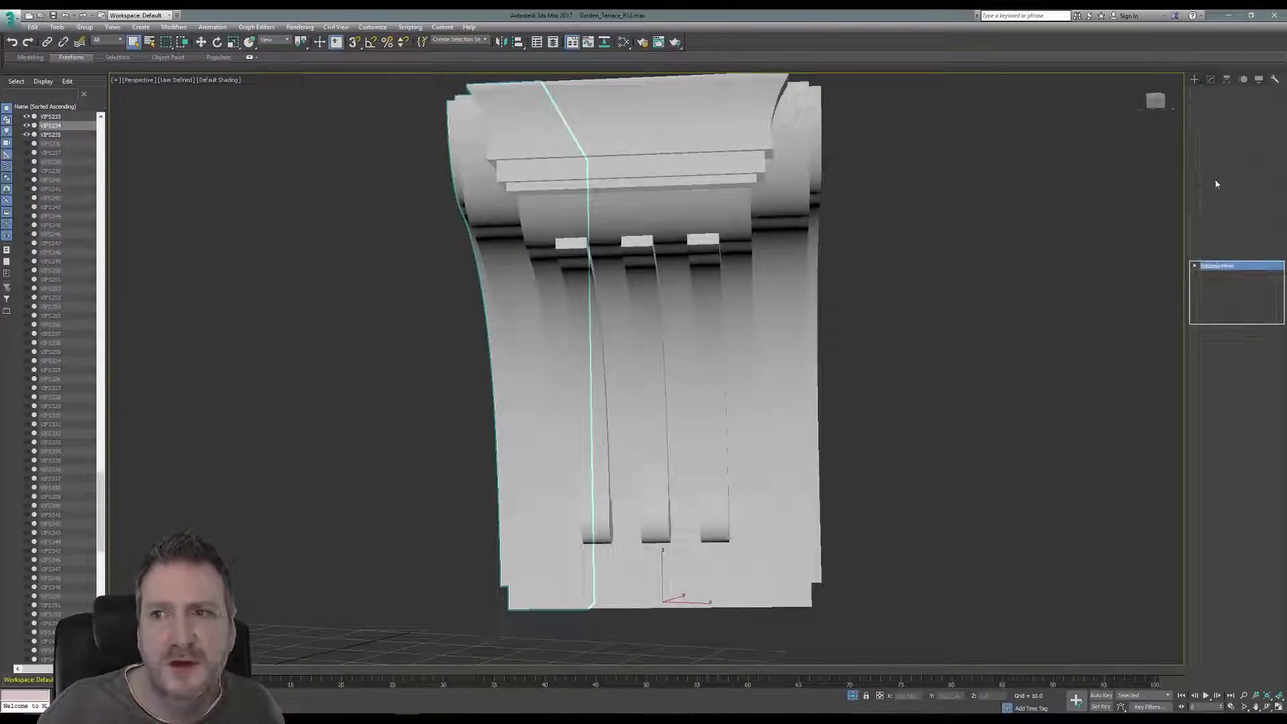
pyautogui.rightClick(1229, 268)
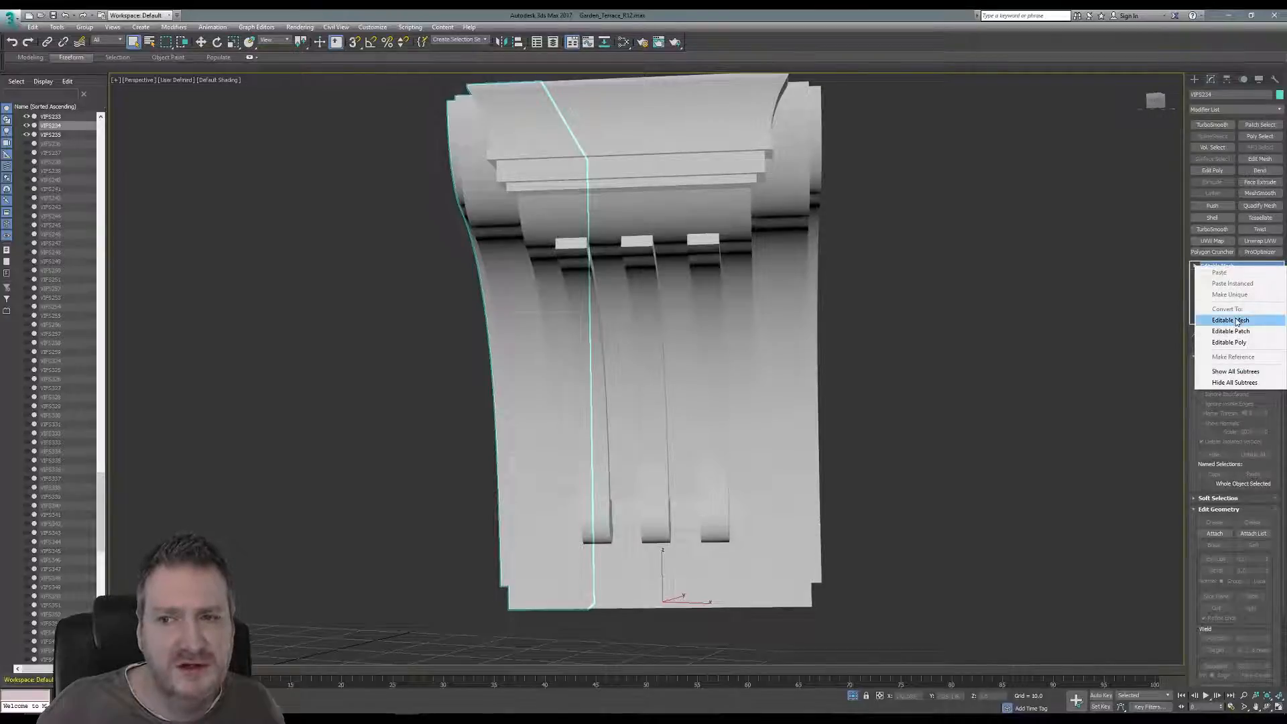
pyautogui.click(1229, 342)
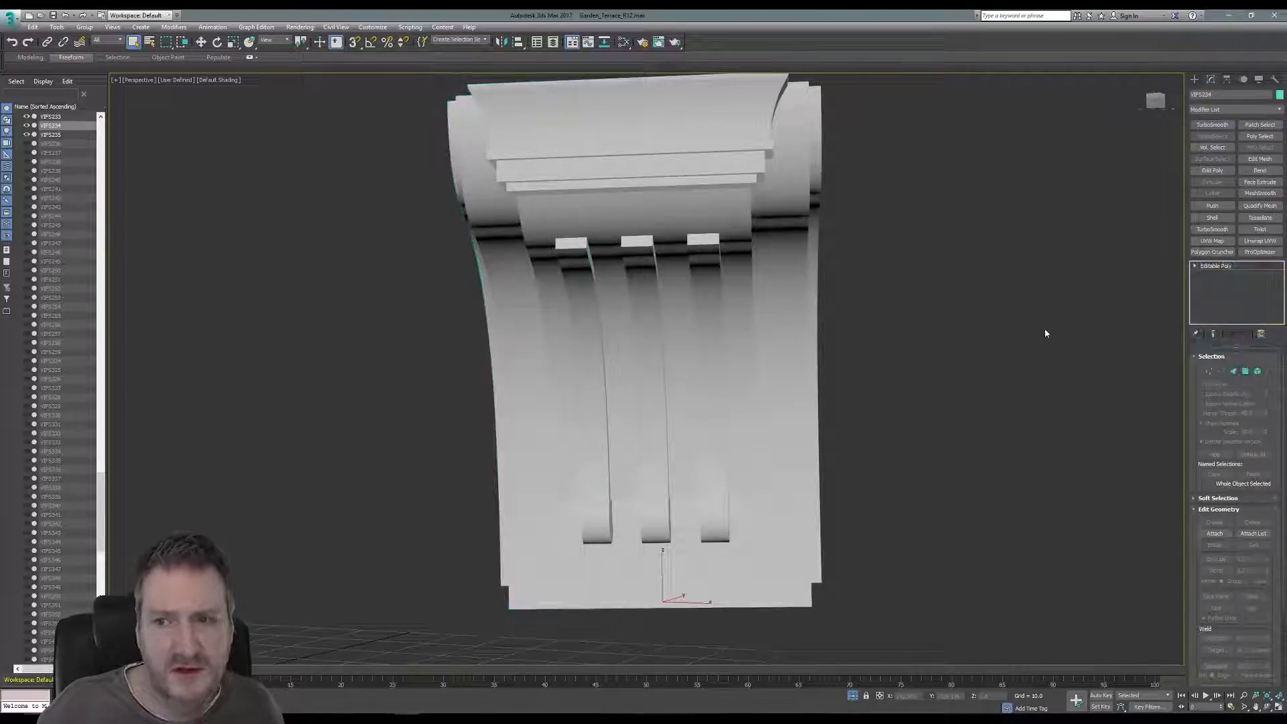
# Attach the bracket's other two pieces to the converted piece, matching material IDs to material, and end the isolation.
pyautogui.click(1205, 566)
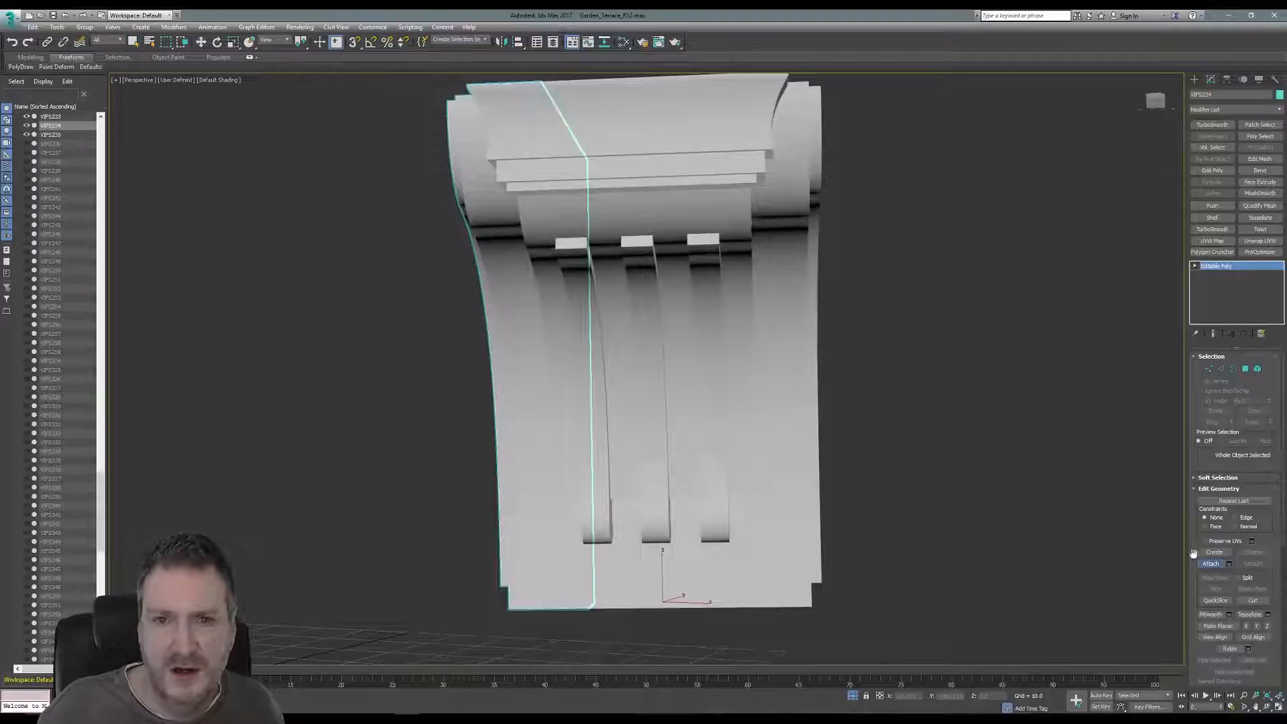
pyautogui.click(590, 124)
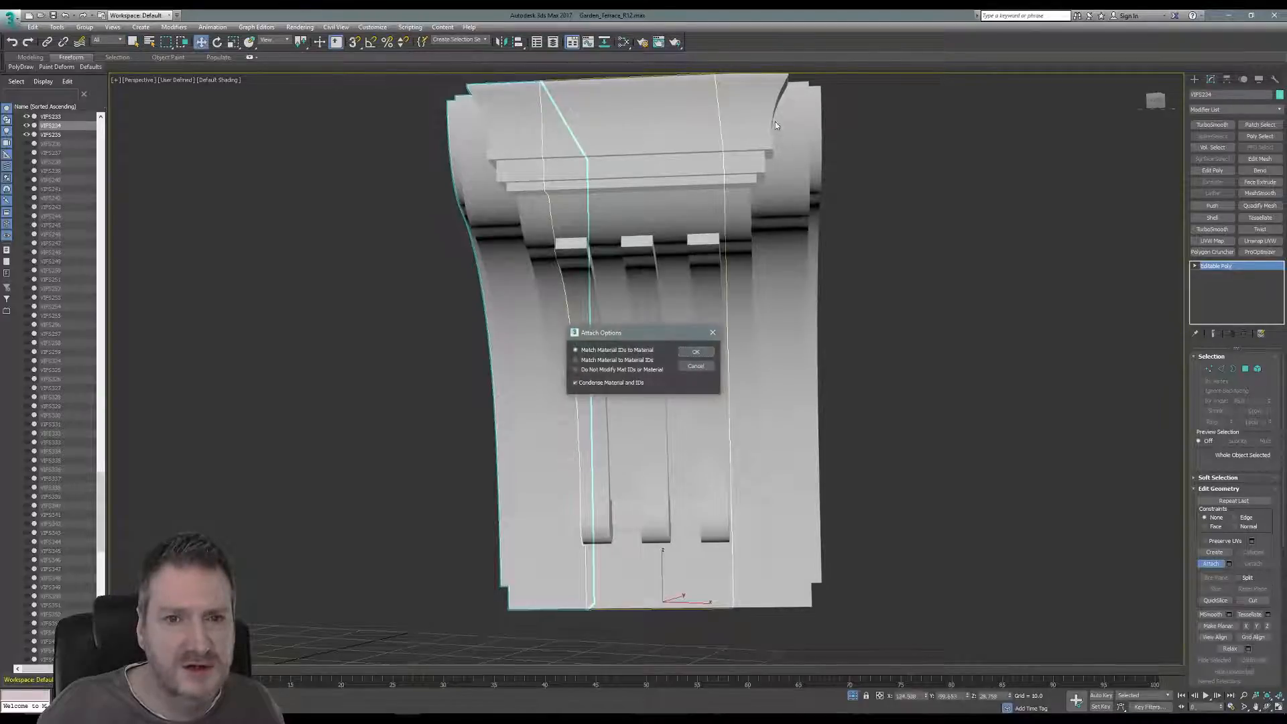
pyautogui.click(696, 352)
pyautogui.click(693, 357)
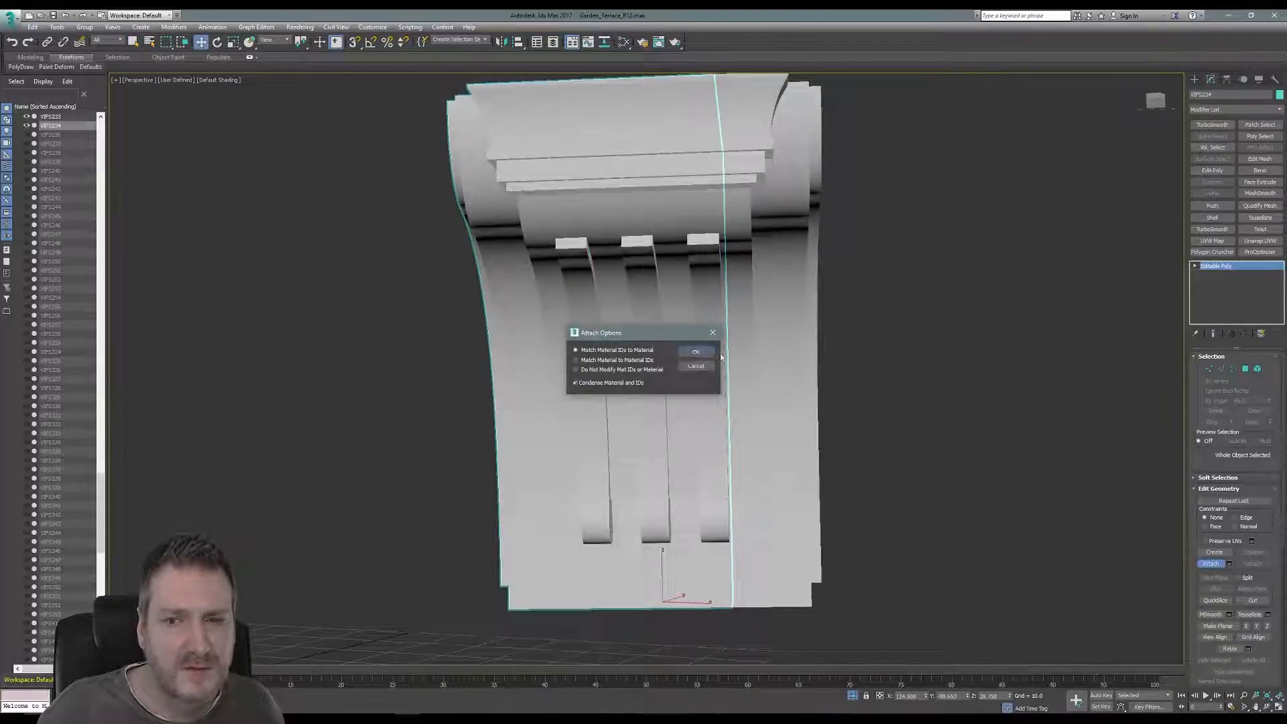
pyautogui.click(694, 353)
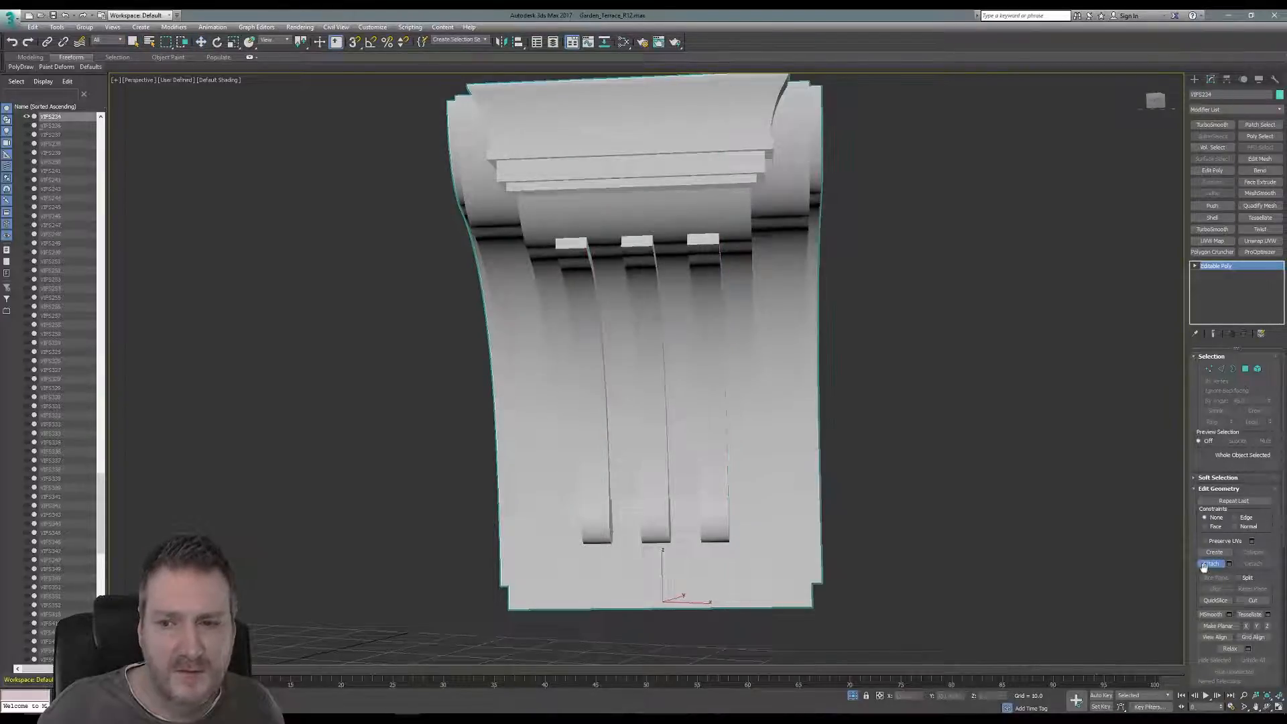
pyautogui.click(56, 27)
pyautogui.click(86, 137)
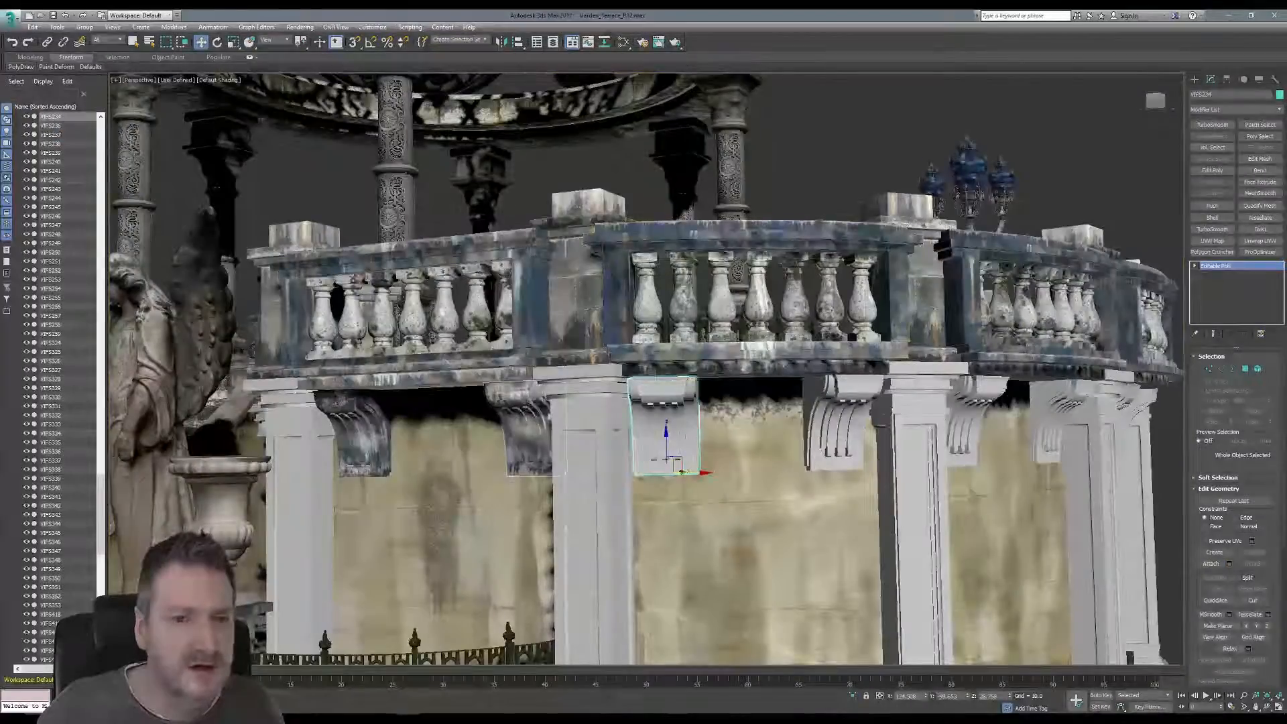
# Copy map channel 1 from the textured bracket left of the central pillar using Channel Info.
pyautogui.click(525, 402)
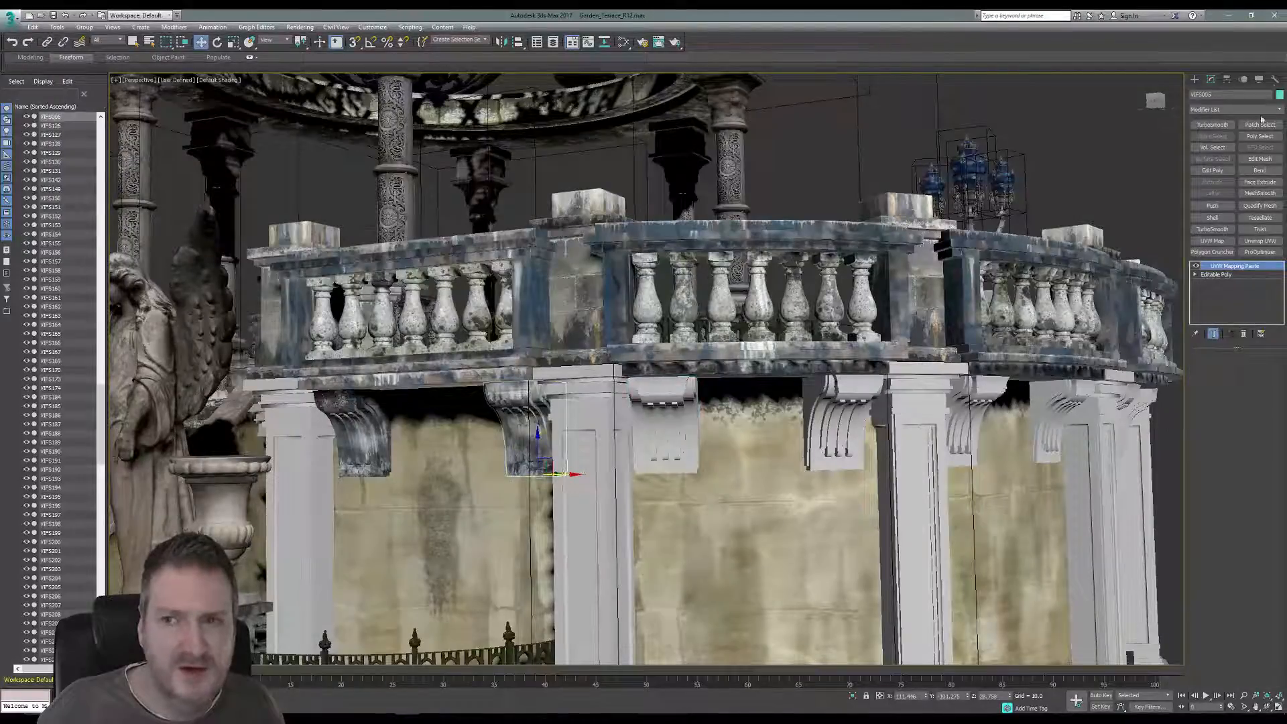
pyautogui.click(1274, 79)
pyautogui.click(1233, 282)
pyautogui.click(1232, 318)
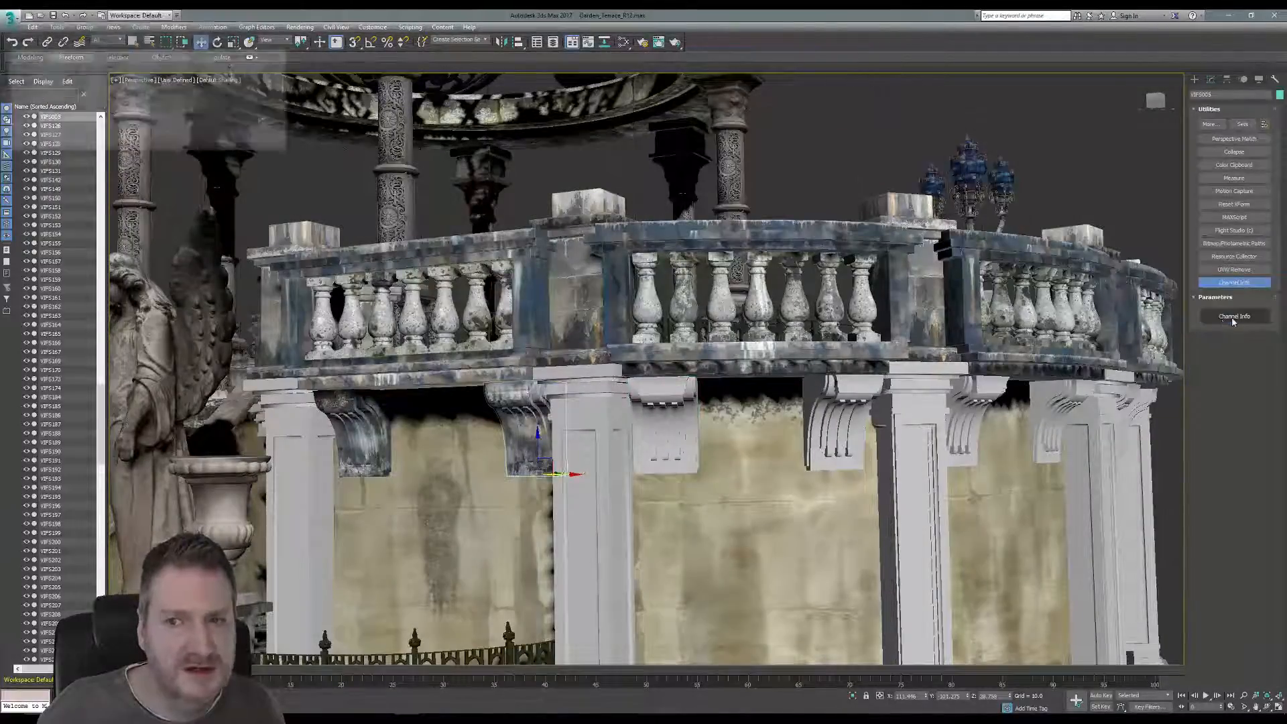
pyautogui.click(74, 109)
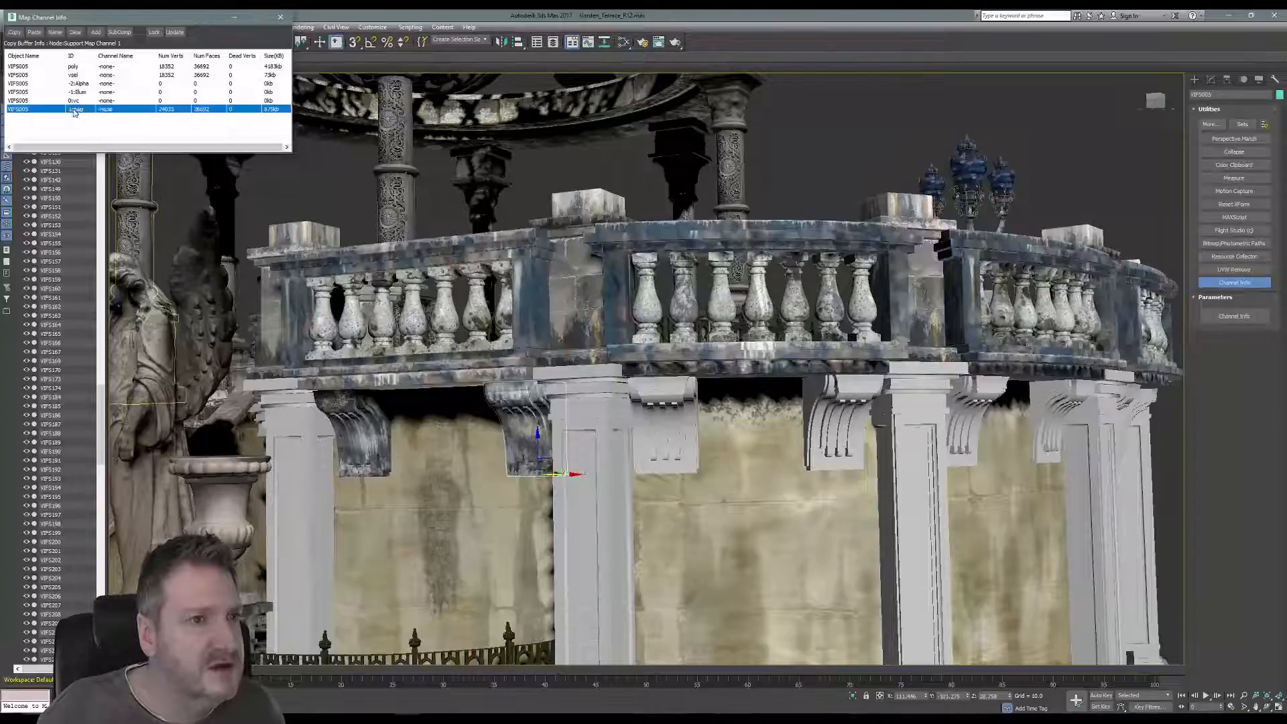
pyautogui.rightClick(74, 113)
pyautogui.click(94, 118)
# Paste the copied UVs into map channel 1 of the merged bracket without naming the channel, and close Map Channel Info.
pyautogui.click(659, 417)
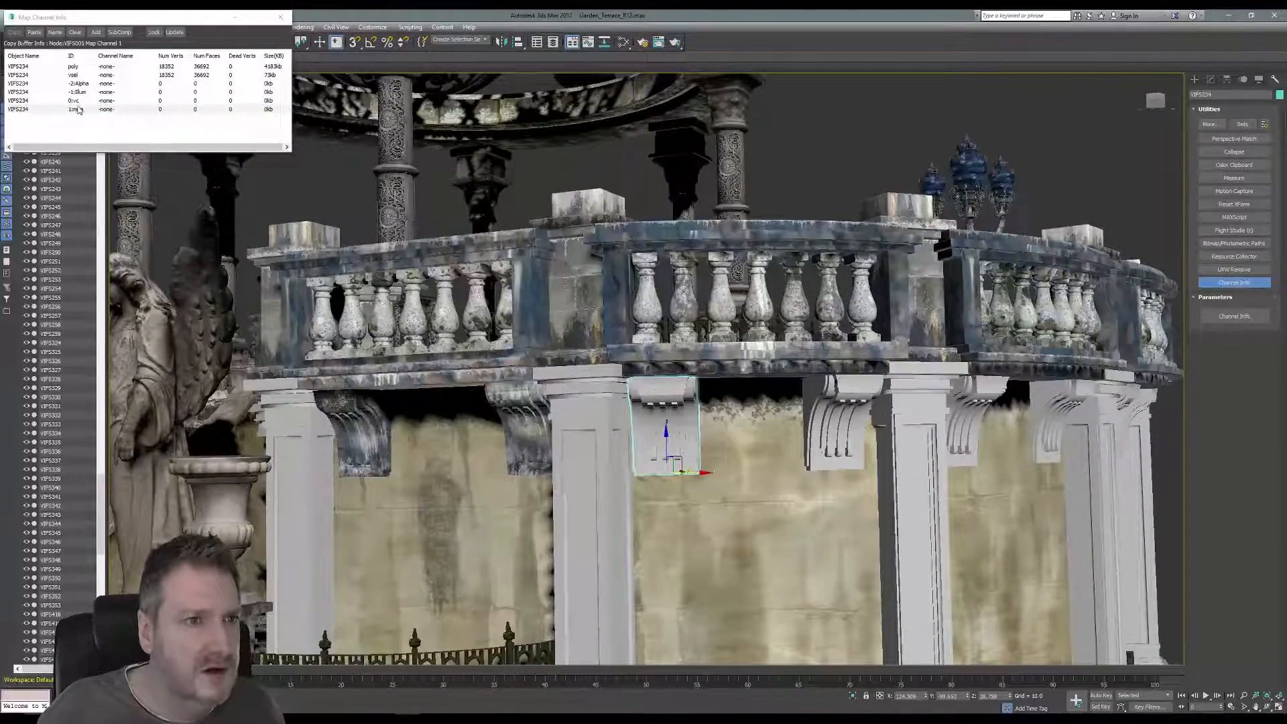
pyautogui.rightClick(78, 111)
pyautogui.click(101, 126)
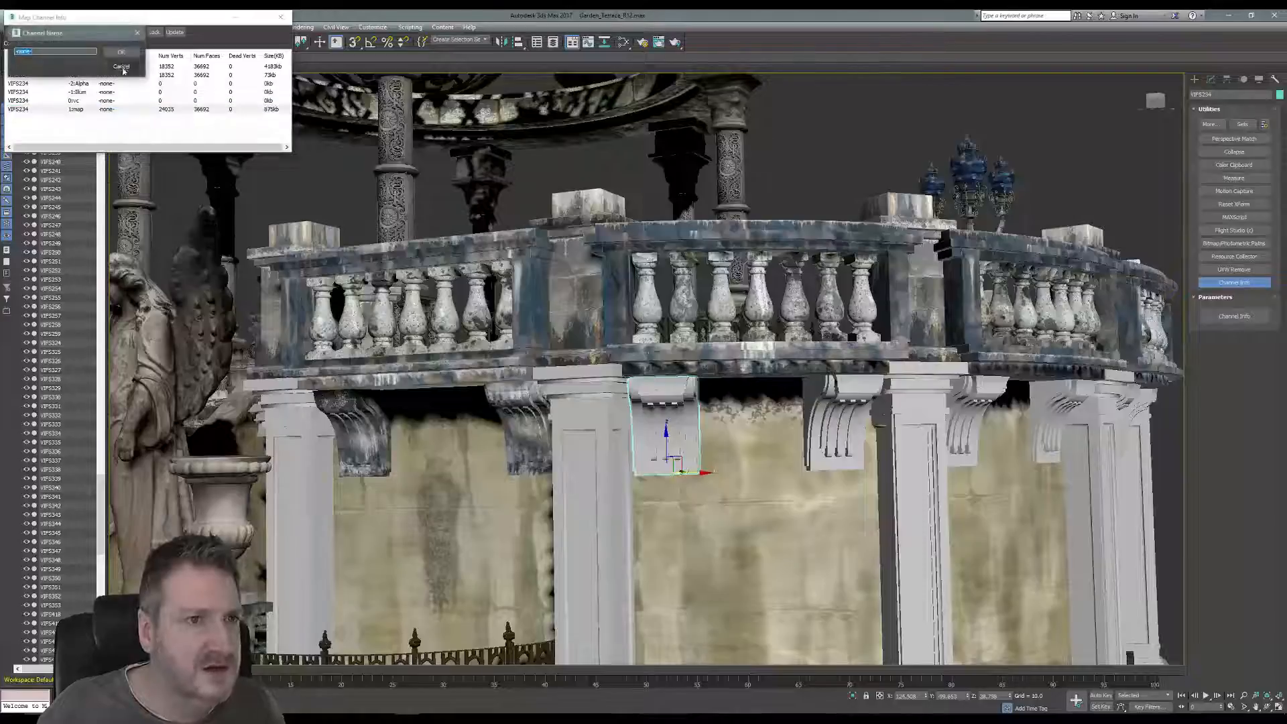
pyautogui.click(122, 67)
pyautogui.click(281, 16)
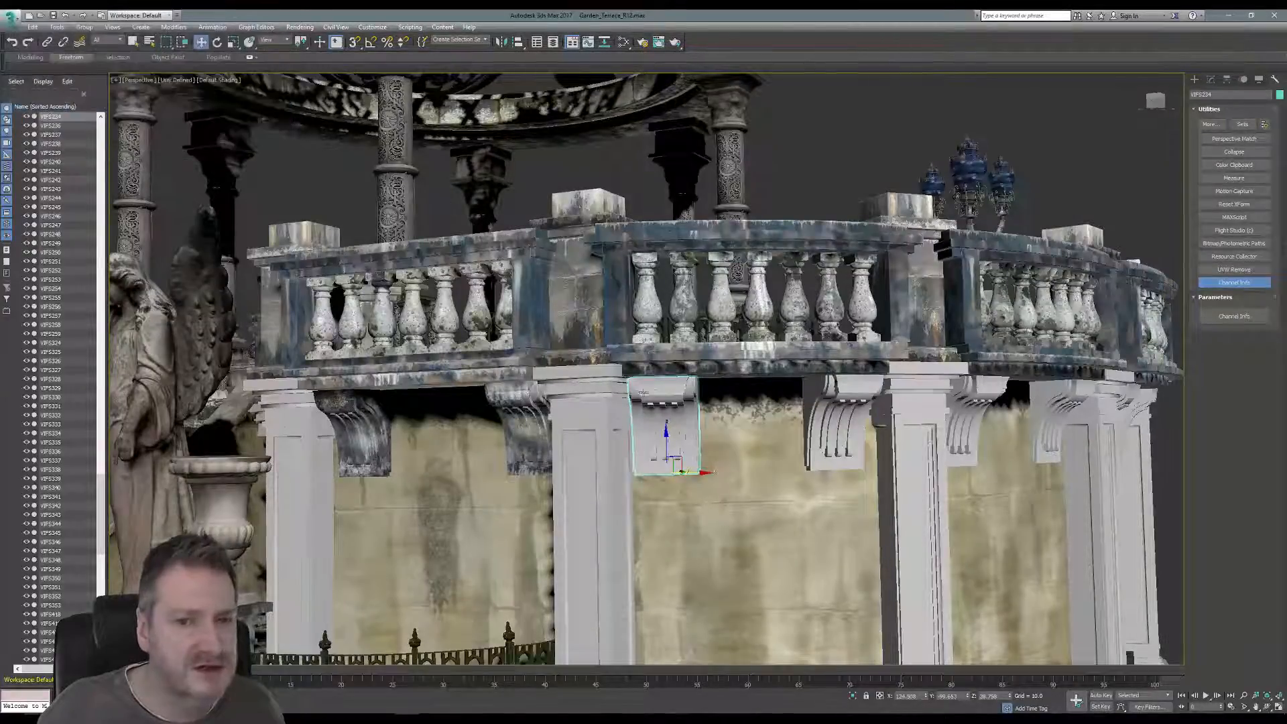
# Add a new Standard material beside the existing support materials in the Slate Material Editor.
pyautogui.moveTo(473, 298); pyautogui.dragTo(271, 260, button='middle')
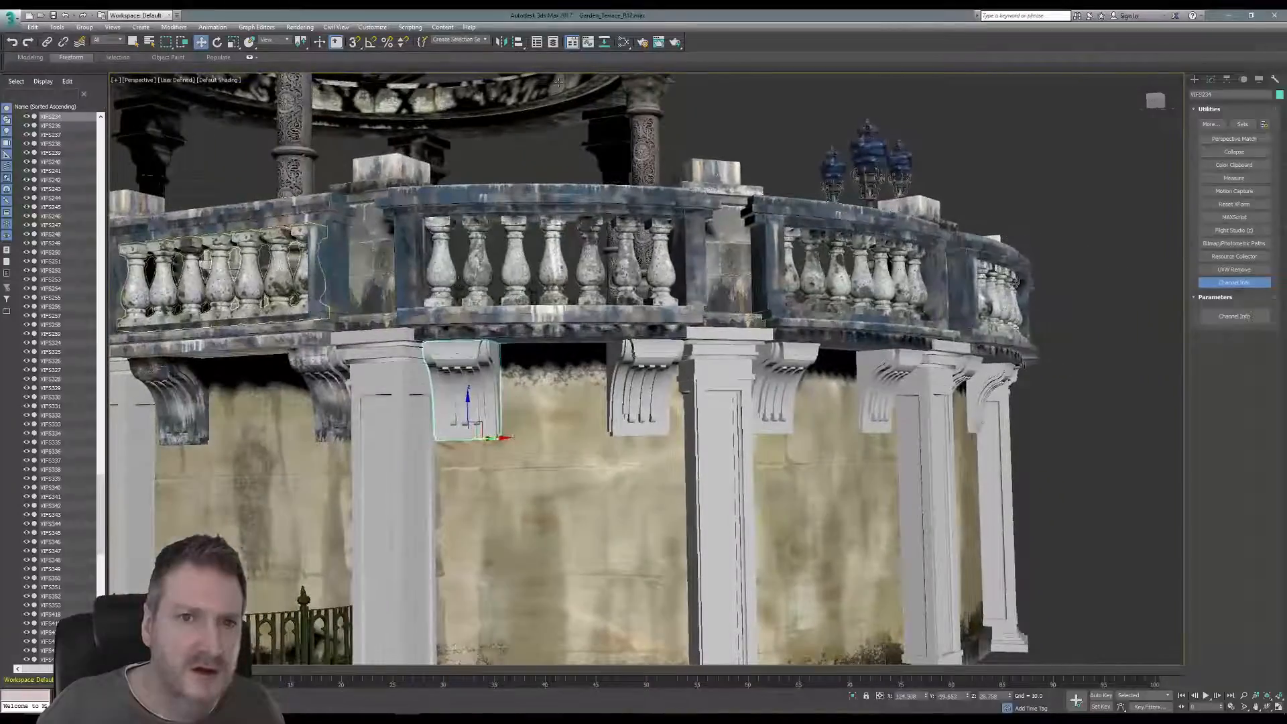
pyautogui.click(624, 42)
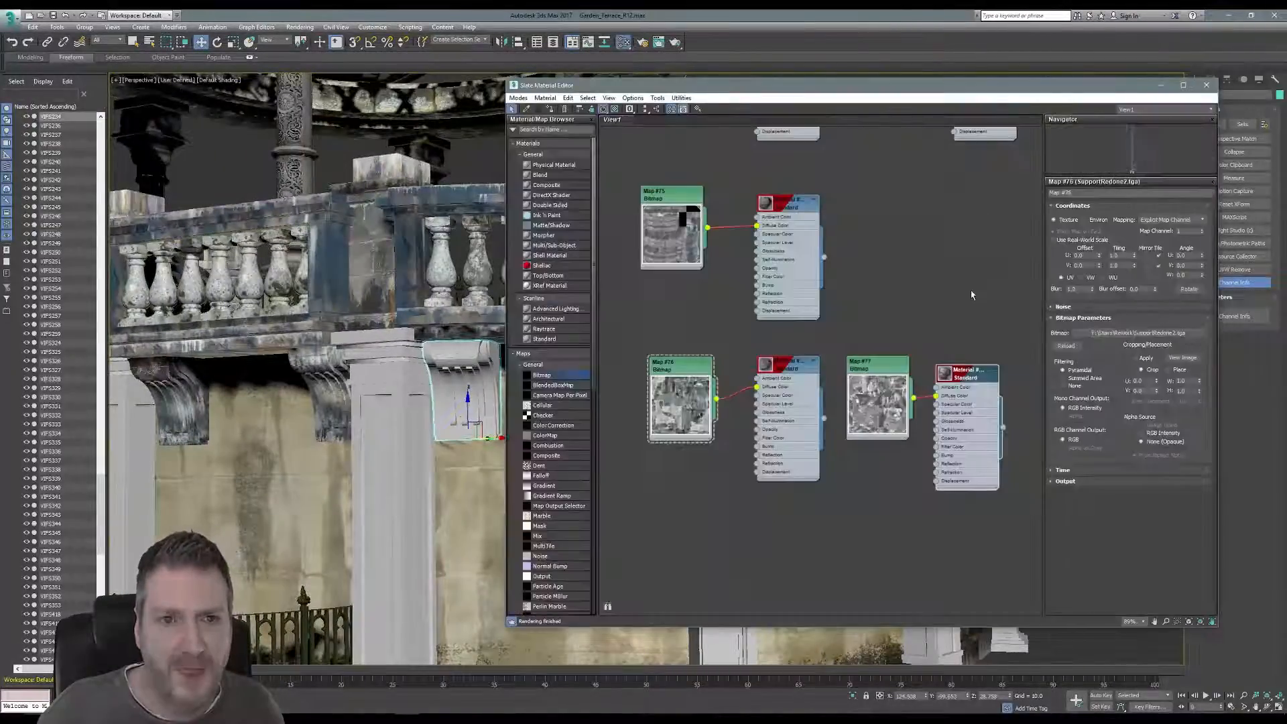
pyautogui.moveTo(837, 432); pyautogui.dragTo(731, 462, button='middle')
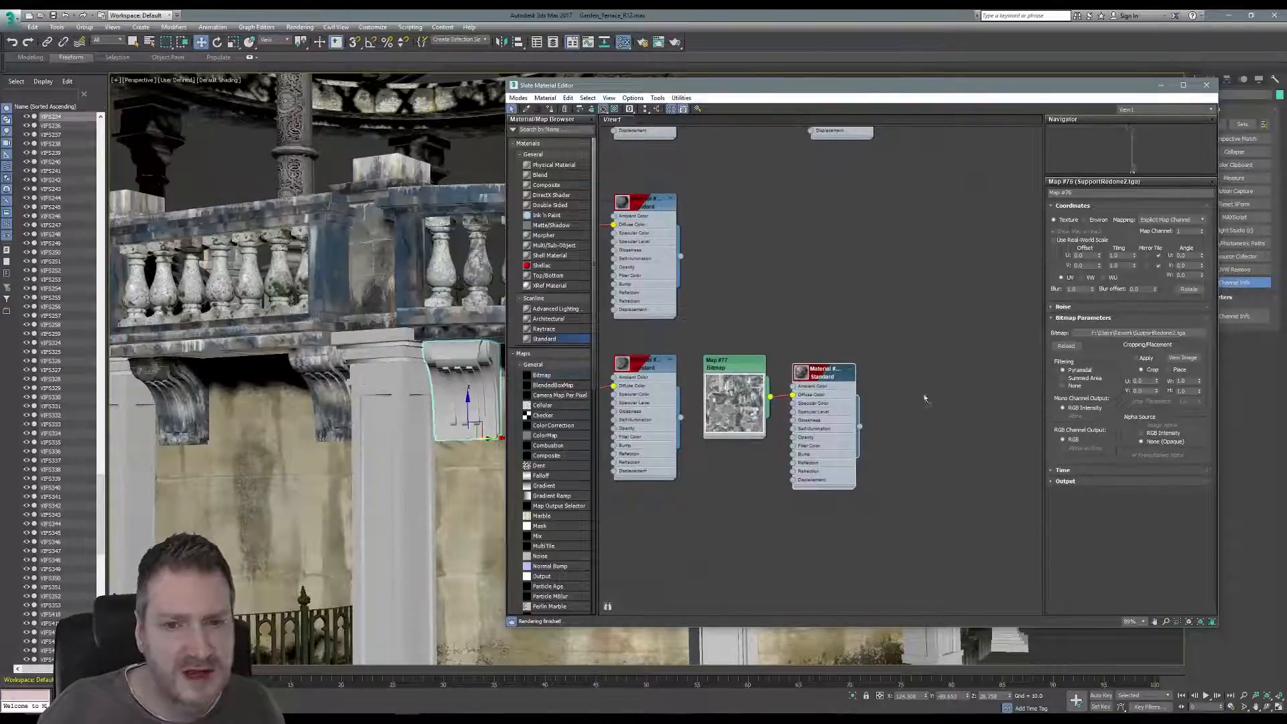
pyautogui.moveTo(979, 389); pyautogui.dragTo(979, 389)
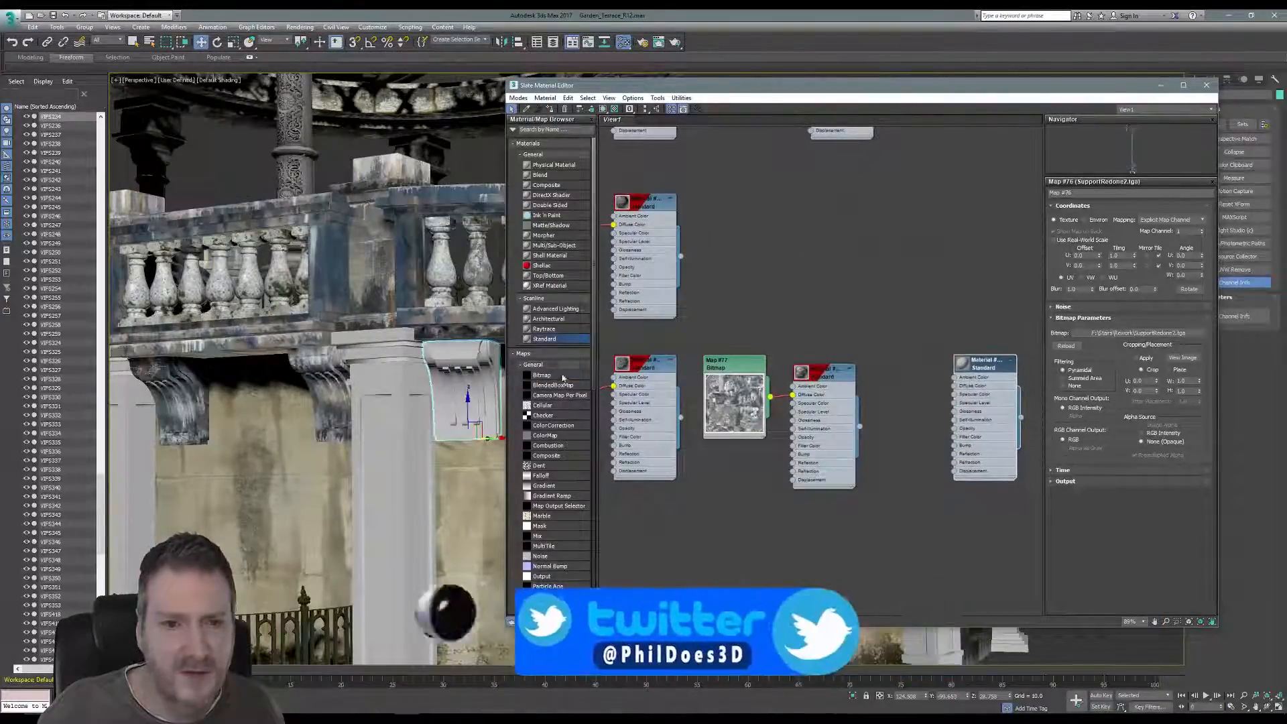
# Add a Bitmap map using SupportRedone2_R3.tga and connect it to the new material's Diffuse Color.
pyautogui.moveTo(556, 381); pyautogui.dragTo(886, 385)
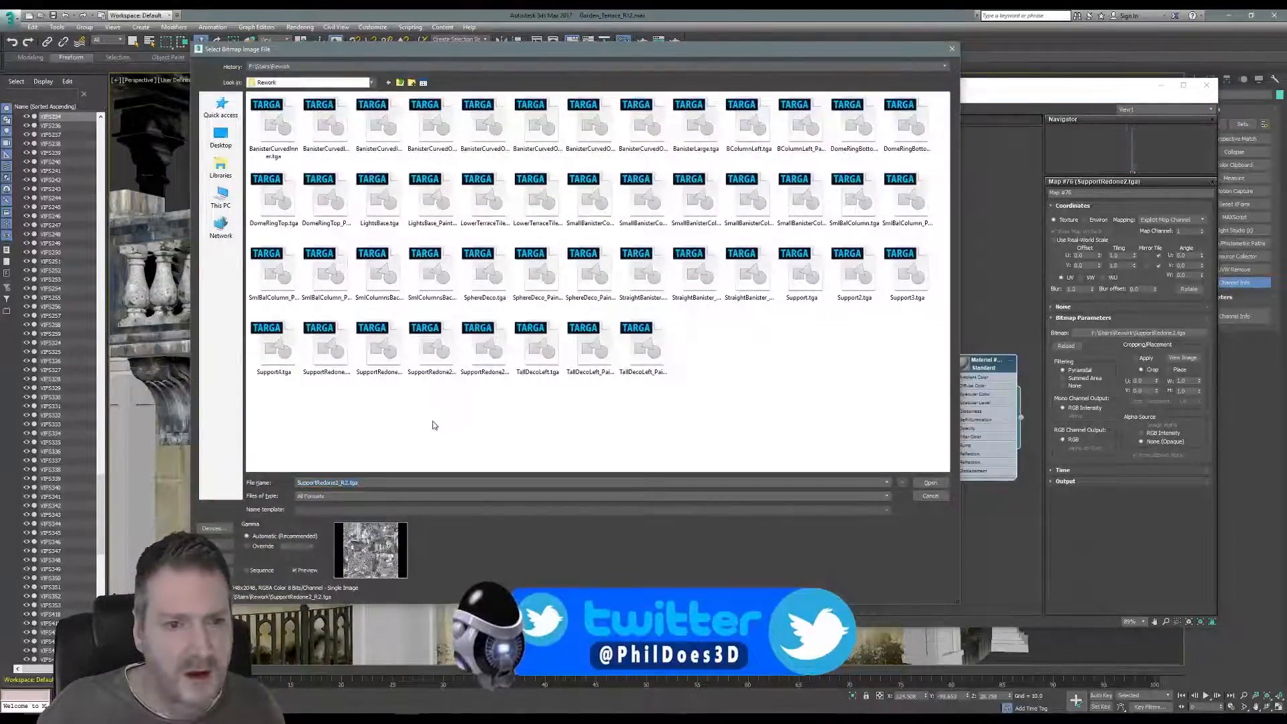
pyautogui.click(429, 352)
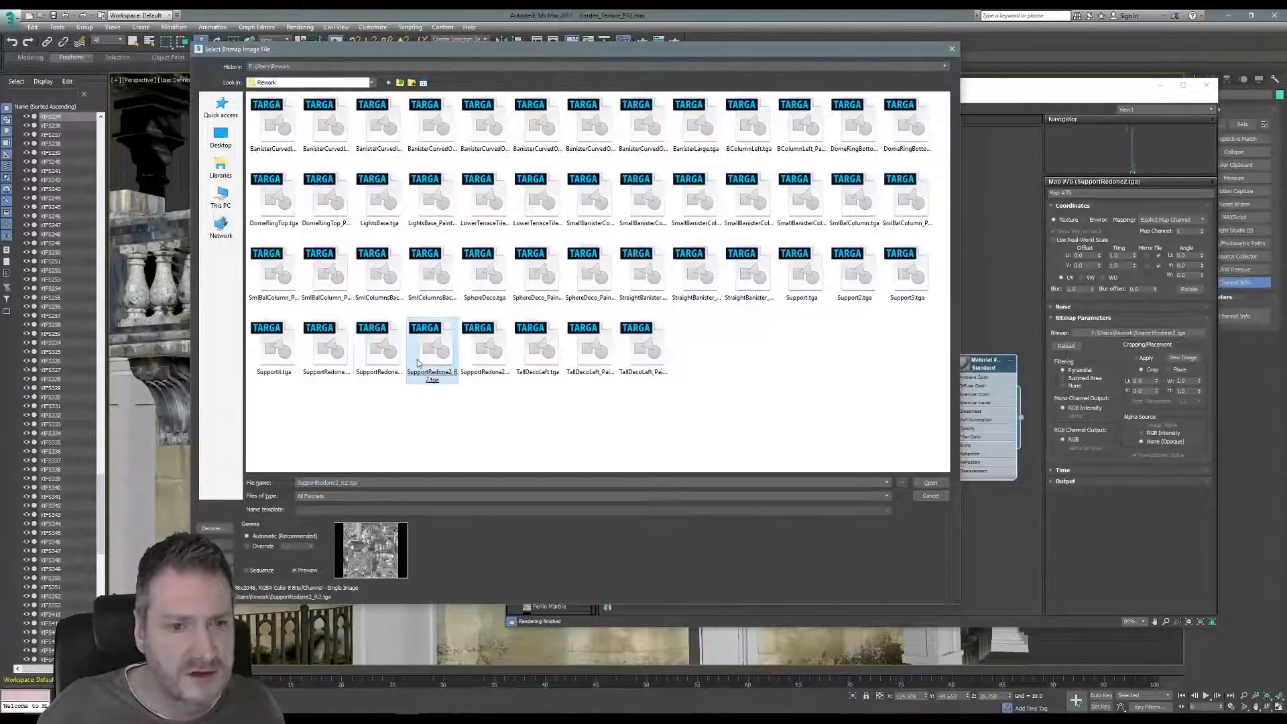
pyautogui.click(487, 357)
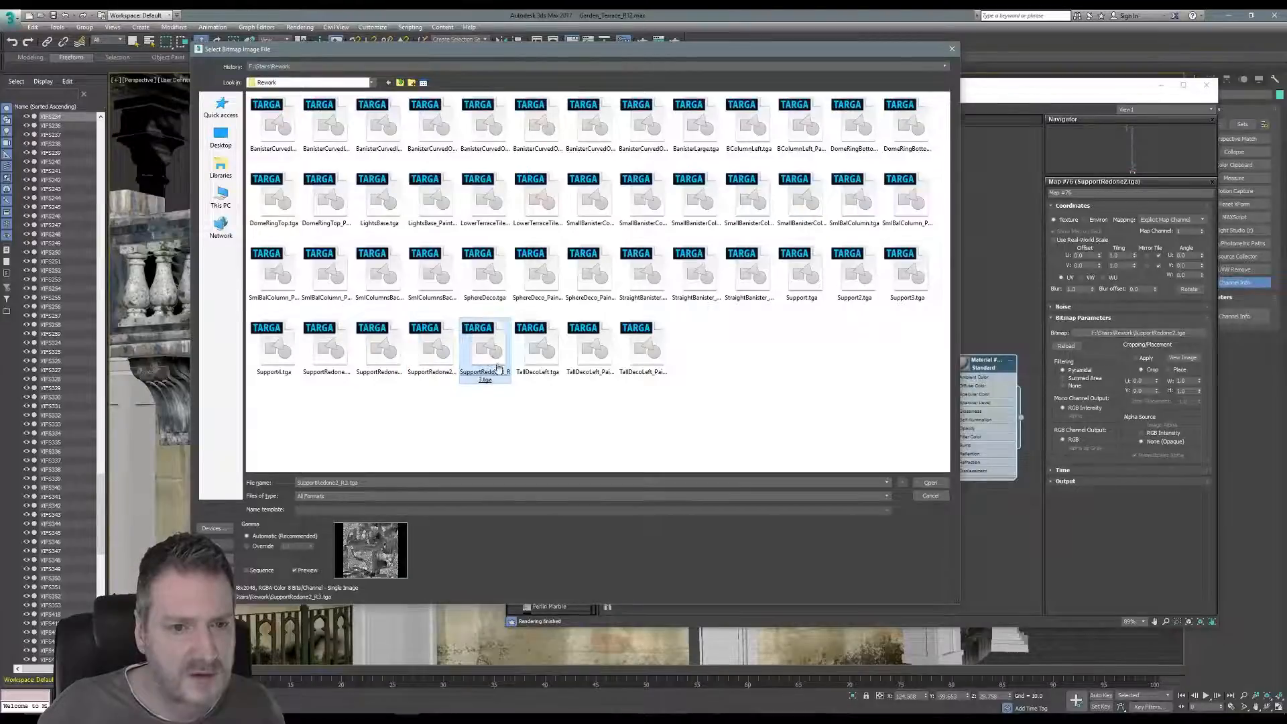
pyautogui.press('Return')
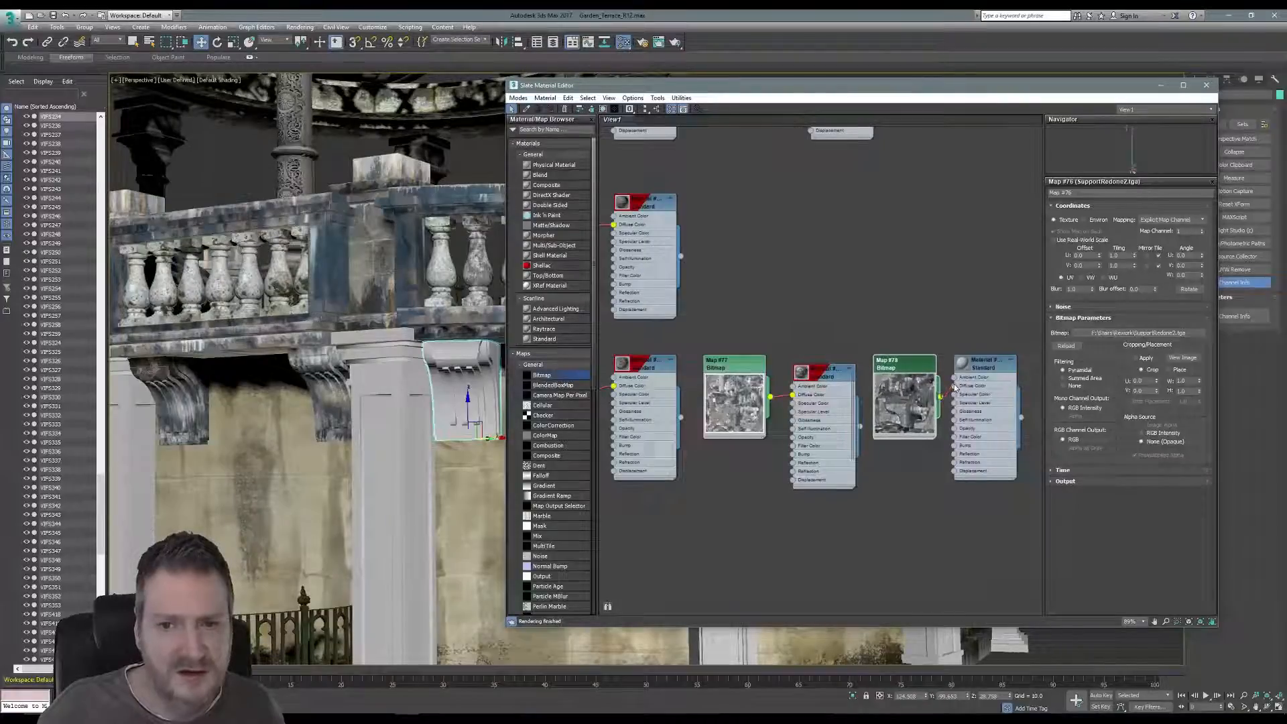
pyautogui.moveTo(955, 388); pyautogui.dragTo(955, 387)
# Enable shaded and realistic viewport display for the new material and assign it to the merged bracket.
pyautogui.rightClick(979, 364)
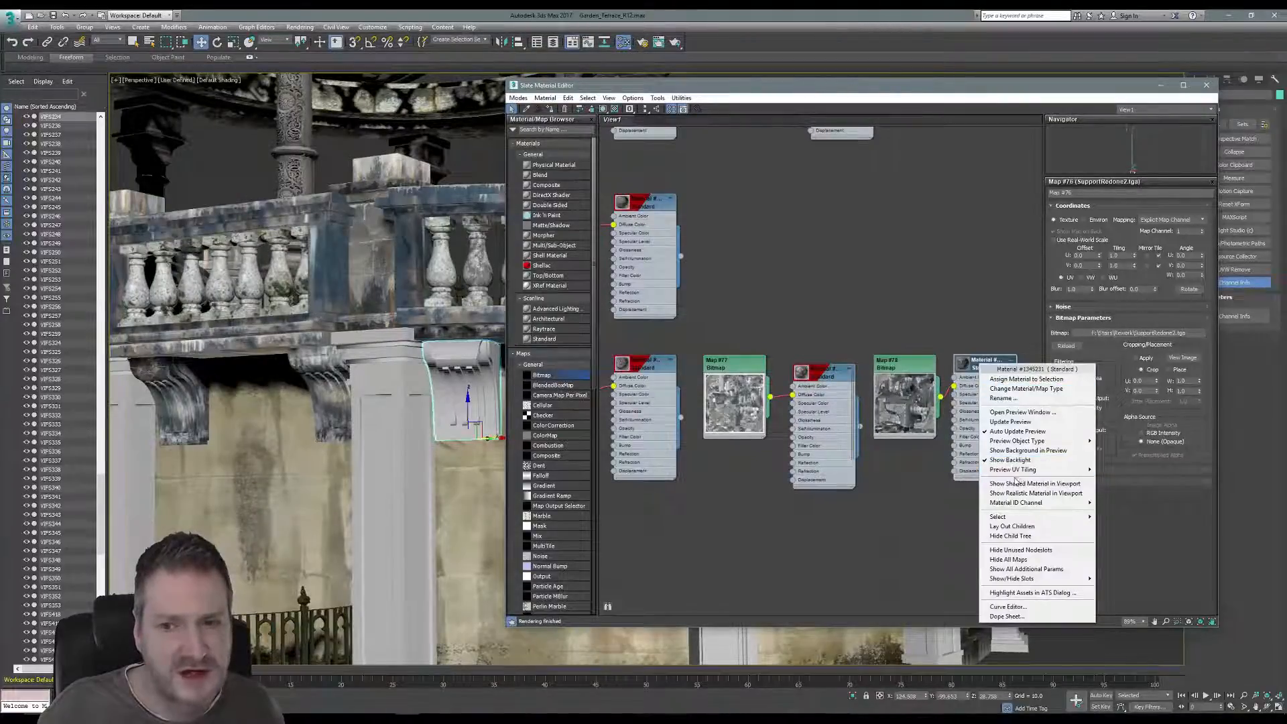
pyautogui.click(1012, 484)
pyautogui.rightClick(987, 366)
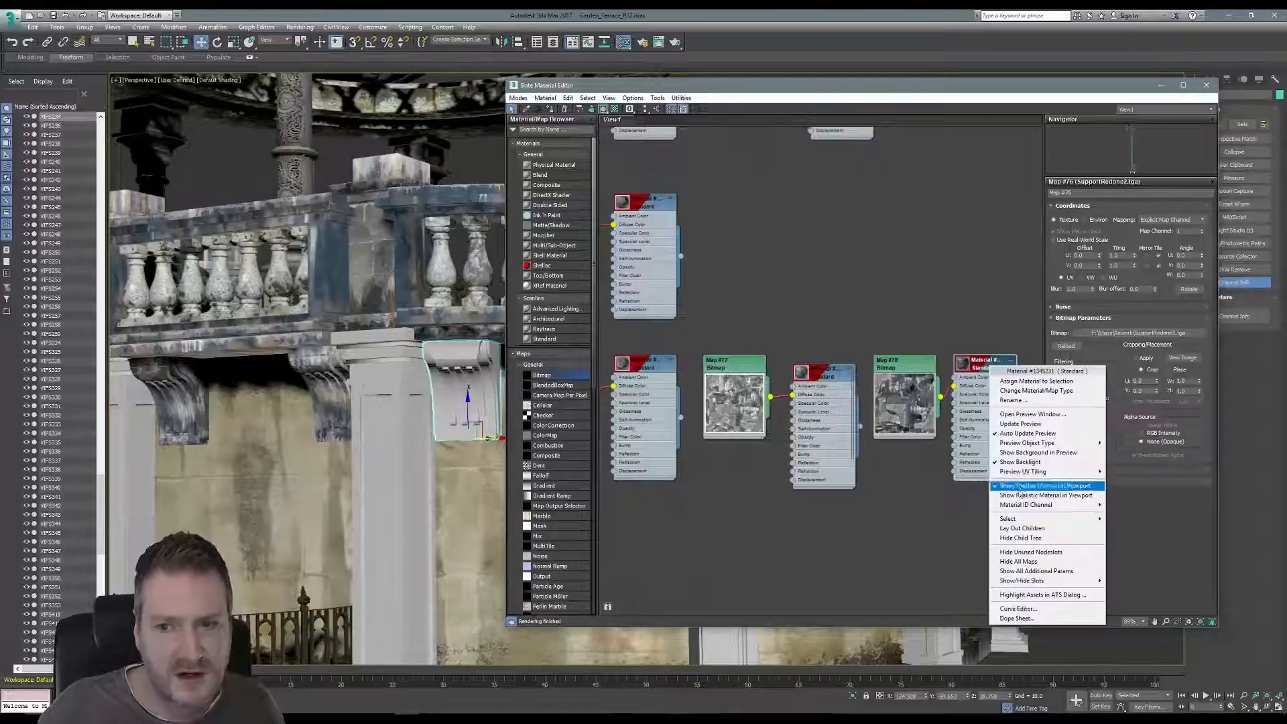
pyautogui.click(1019, 496)
pyautogui.rightClick(983, 376)
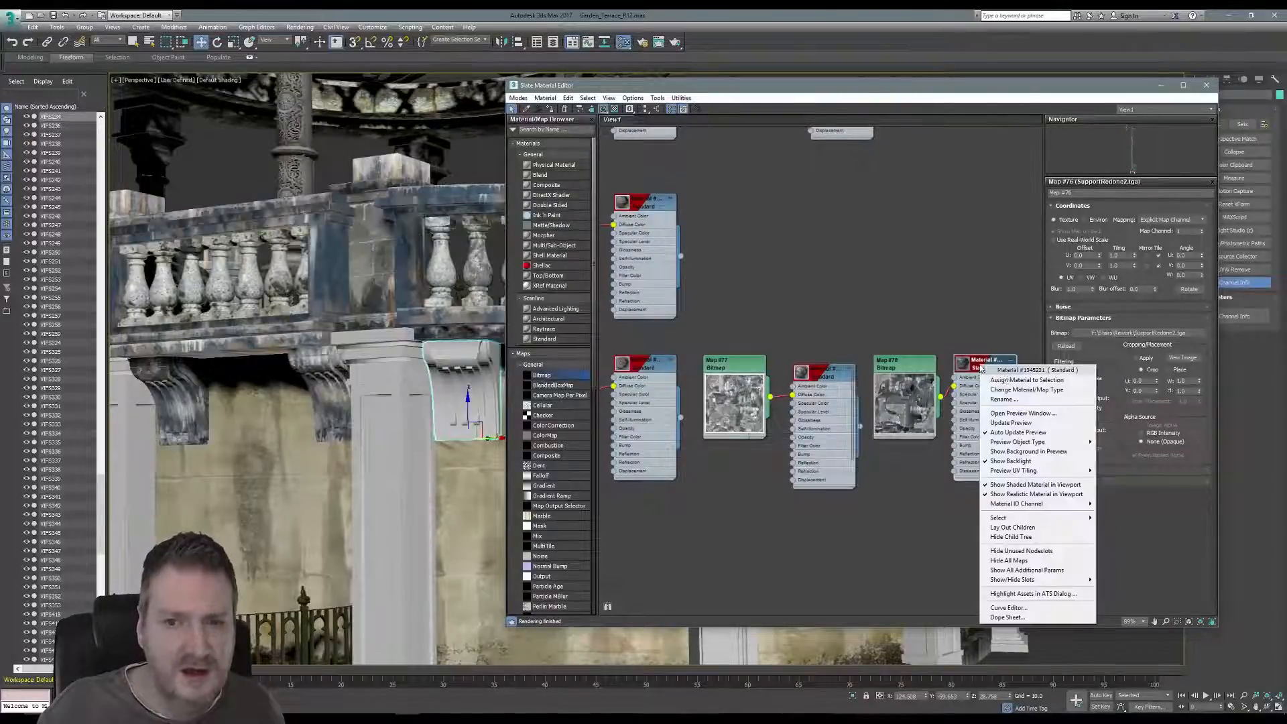
pyautogui.click(1009, 380)
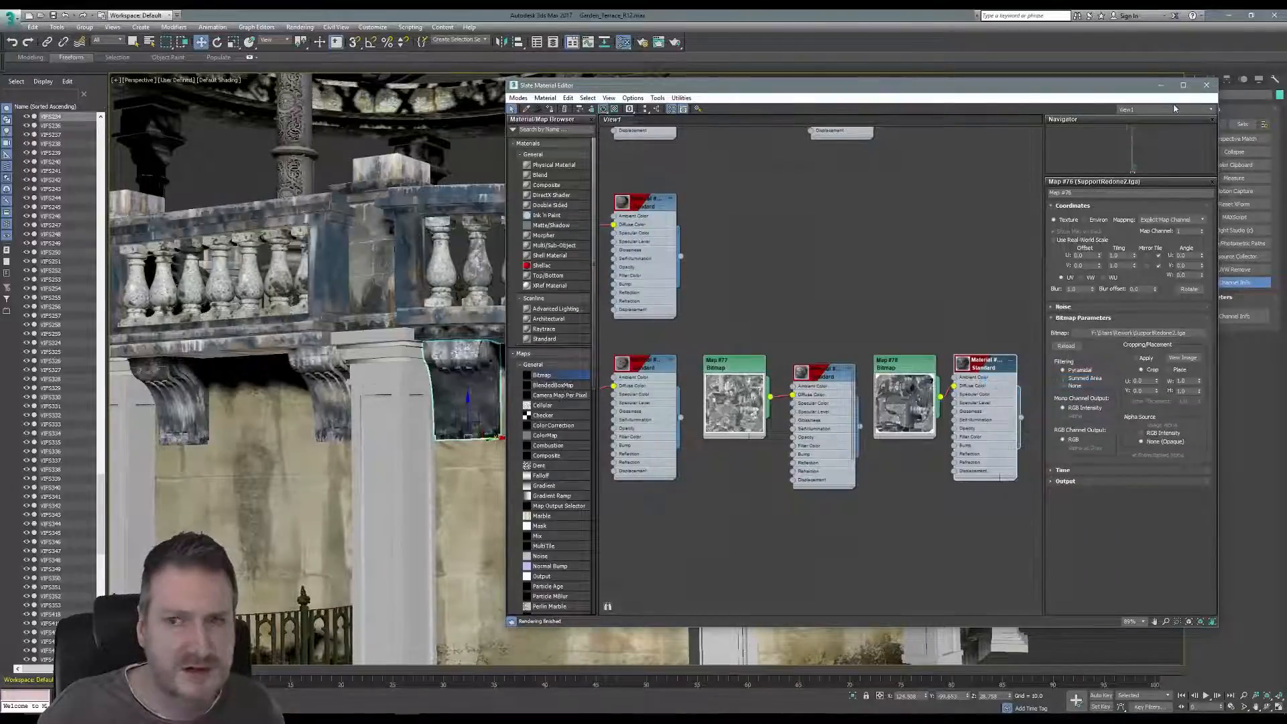
# Close the Slate Material Editor and examine the newly textured bracket from several angles against the neighbouring finished brackets.
pyautogui.click(1207, 86)
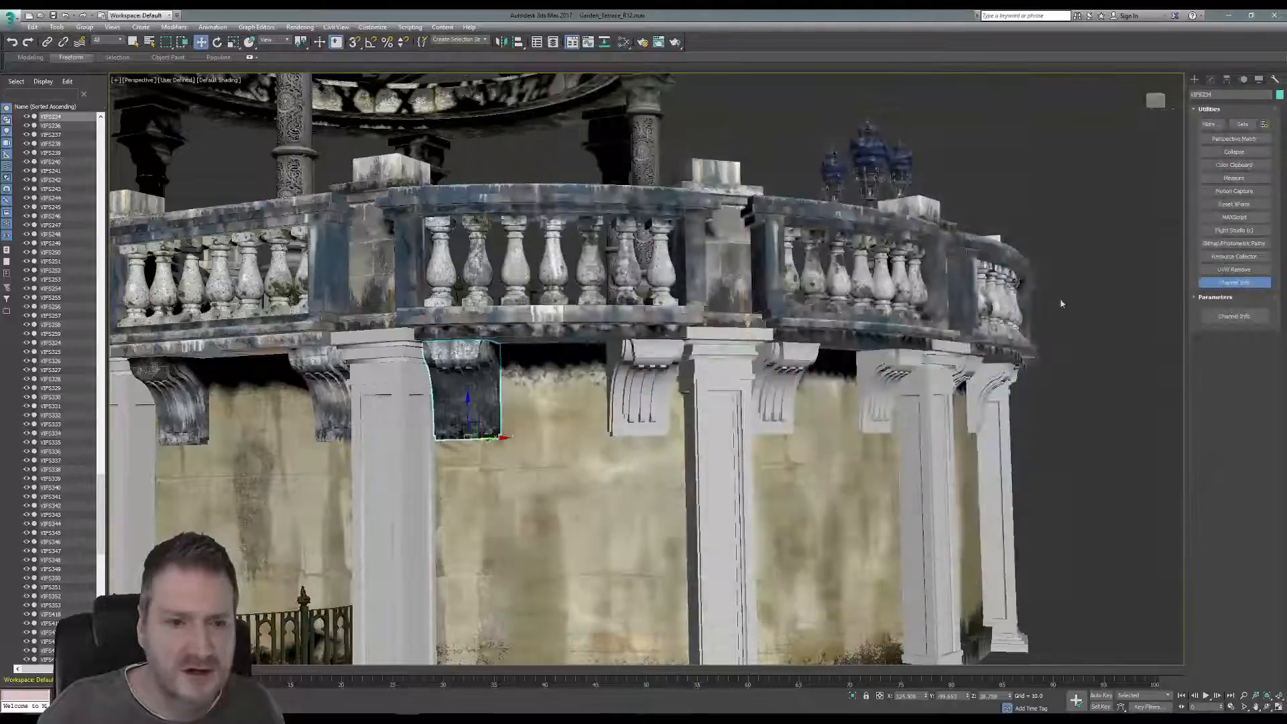
pyautogui.click(1269, 709)
pyautogui.moveTo(624, 469); pyautogui.dragTo(627, 419)
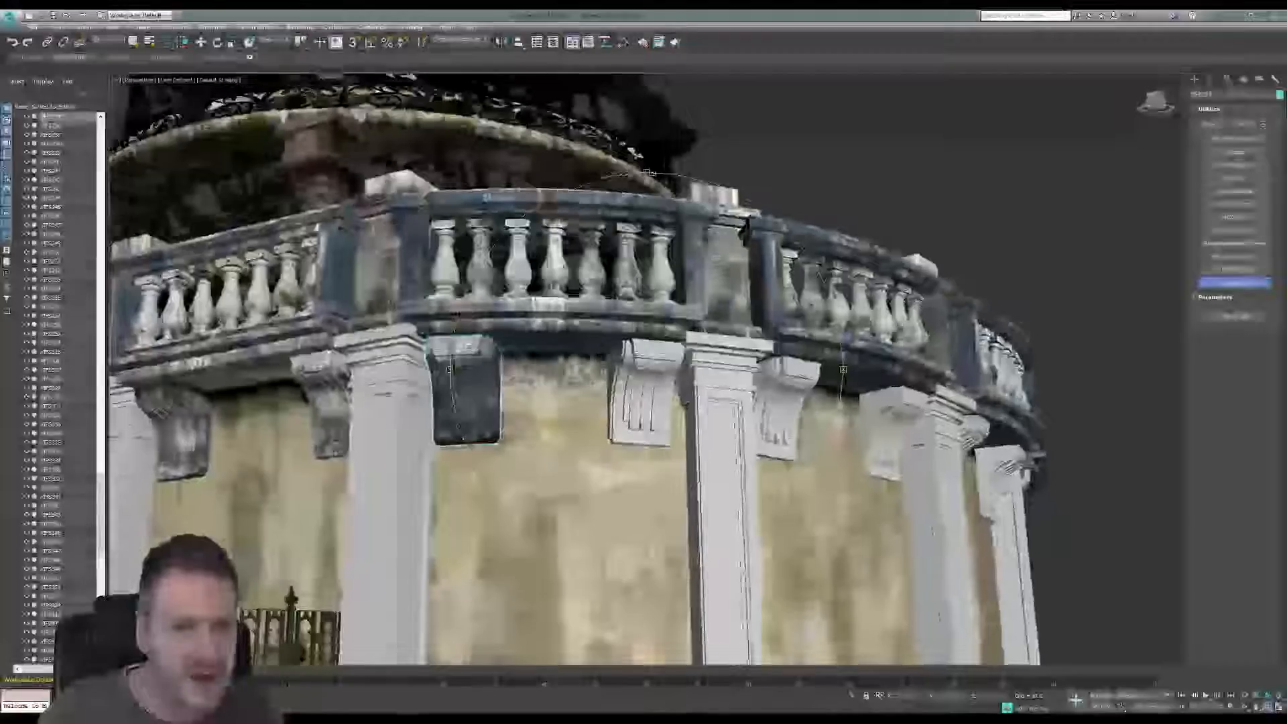
pyautogui.moveTo(607, 384); pyautogui.dragTo(700, 364, button='middle')
pyautogui.moveTo(652, 398)
pyautogui.mouseDown()
pyautogui.moveTo(687, 384)
pyautogui.moveTo(660, 399)
pyautogui.mouseUp()
pyautogui.scroll(-8, 563, 382)
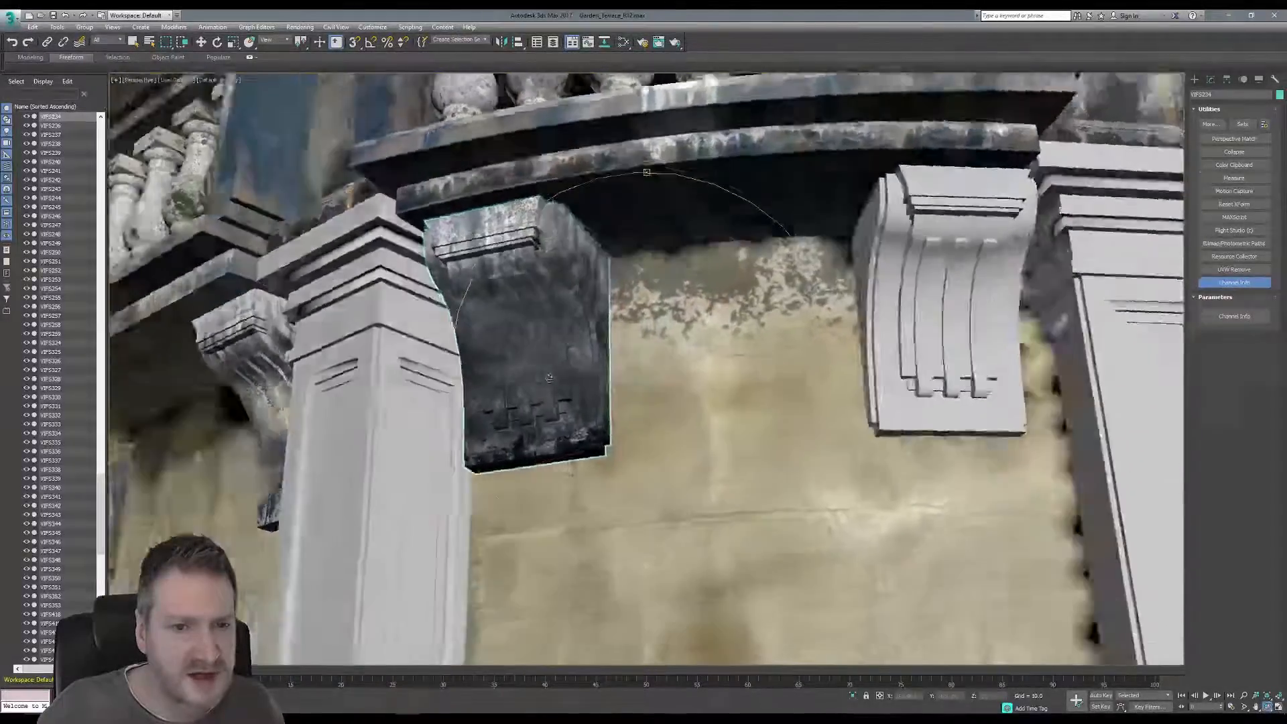
pyautogui.moveTo(549, 378); pyautogui.dragTo(734, 526)
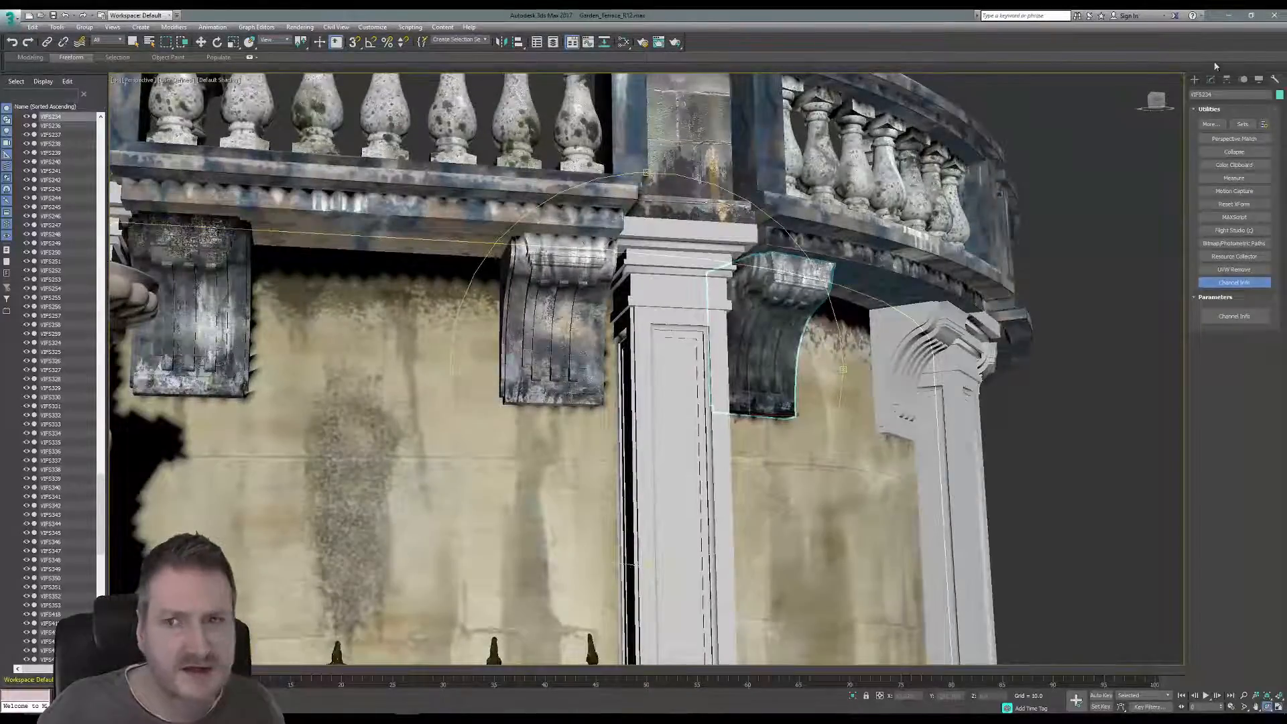
# Switch to Mari, move the paint-through image clear of the model, and reduce the opacity of Layer 22 and Layer 21.
pyautogui.click(1228, 15)
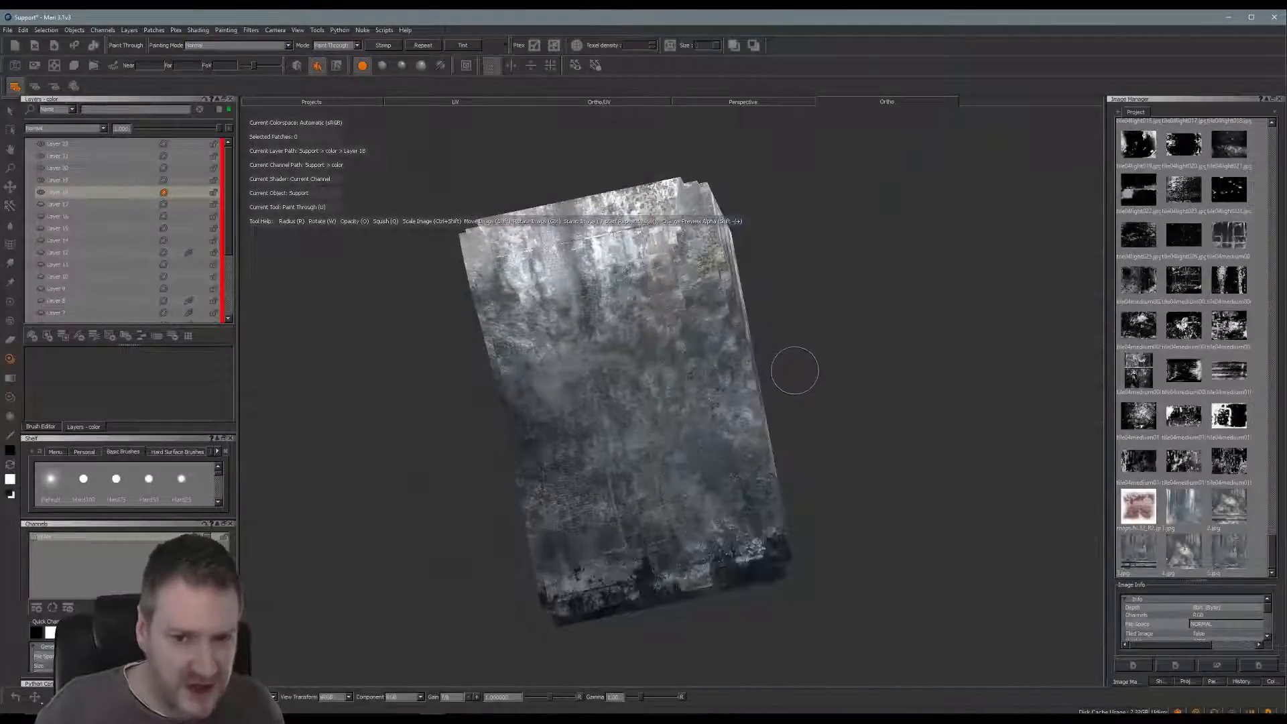
pyautogui.keyDown('shift'); pyautogui.moveTo(776, 377); pyautogui.dragTo(1027, 327); pyautogui.keyUp('shift')
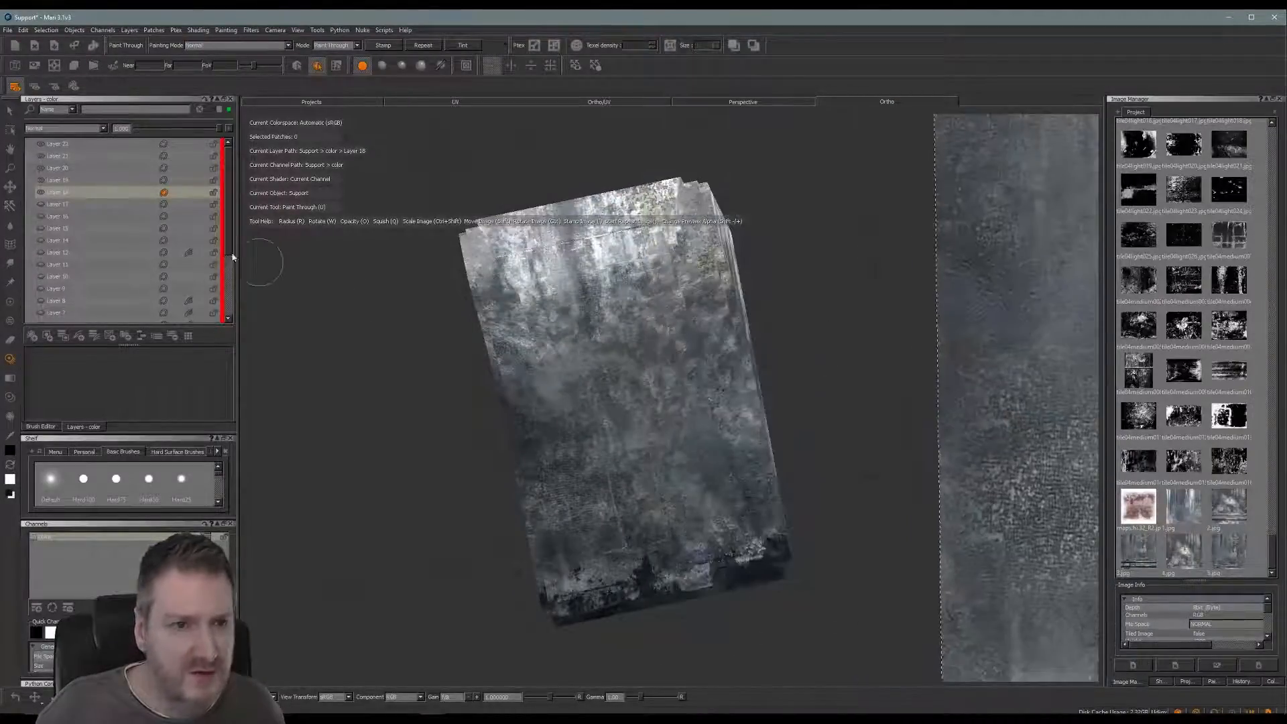
pyautogui.click(66, 145)
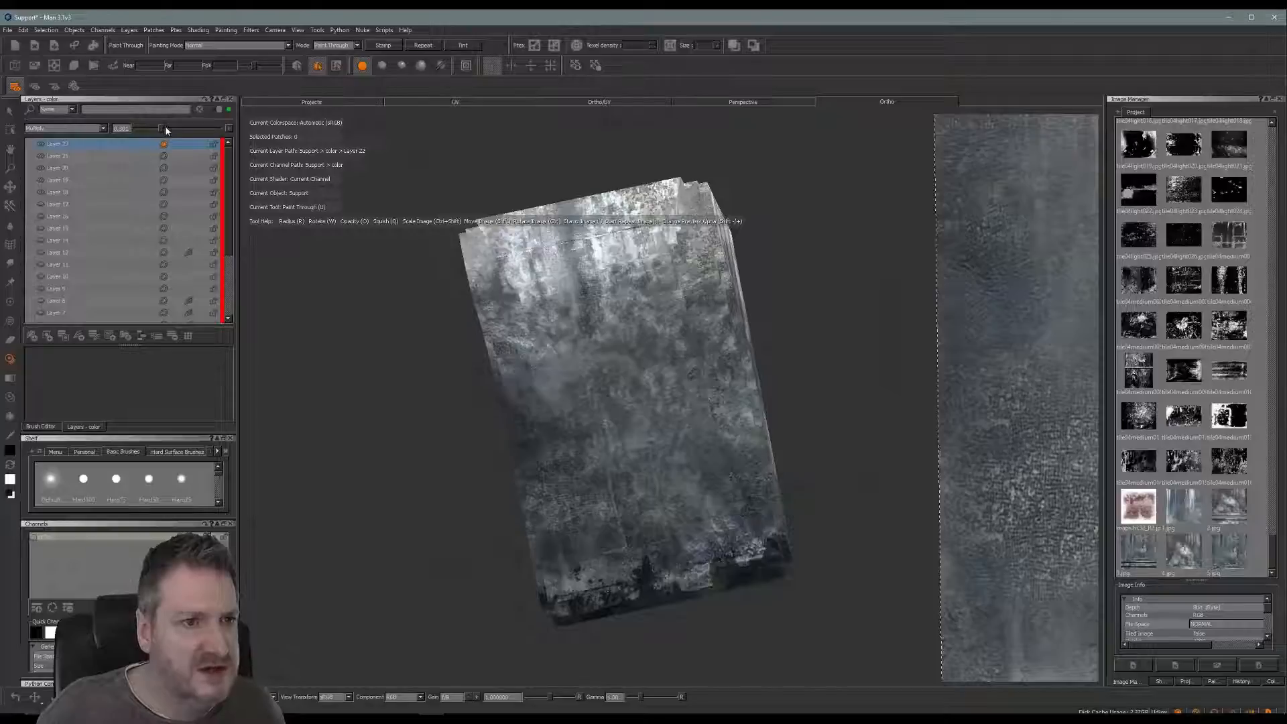
pyautogui.moveTo(165, 129); pyautogui.dragTo(159, 130)
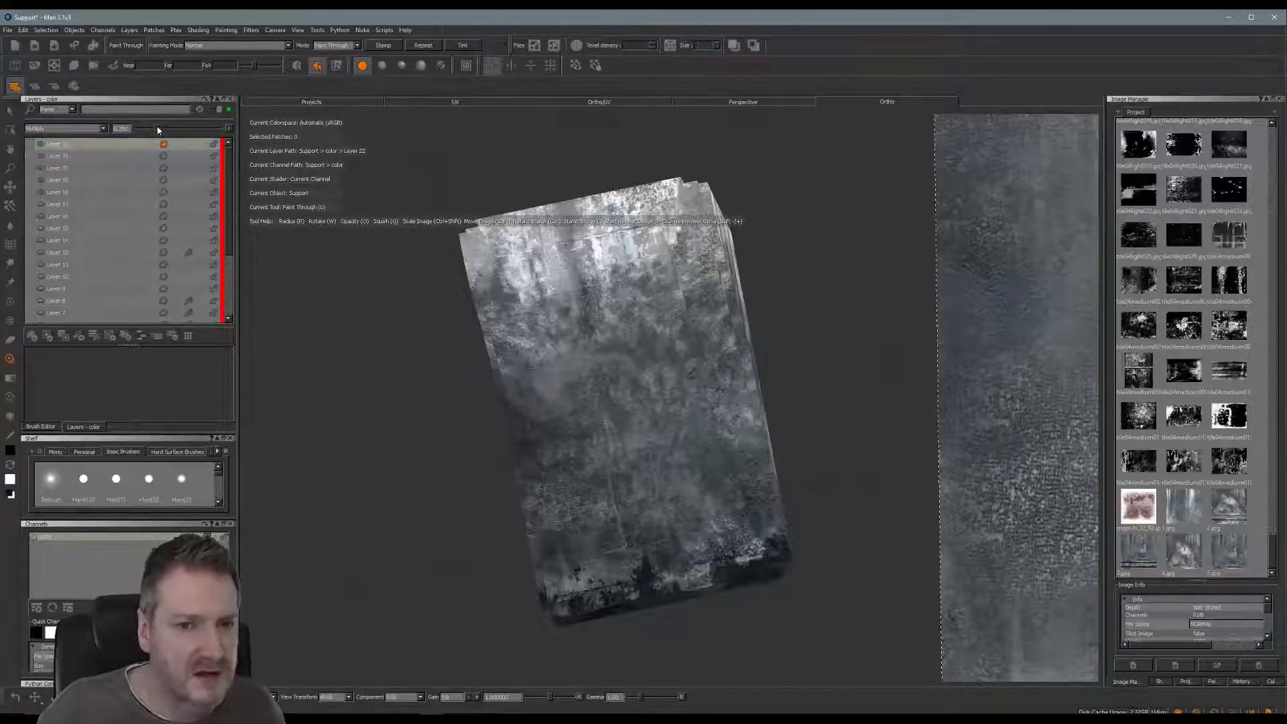
pyautogui.click(77, 157)
pyautogui.moveTo(158, 129); pyautogui.dragTo(148, 131)
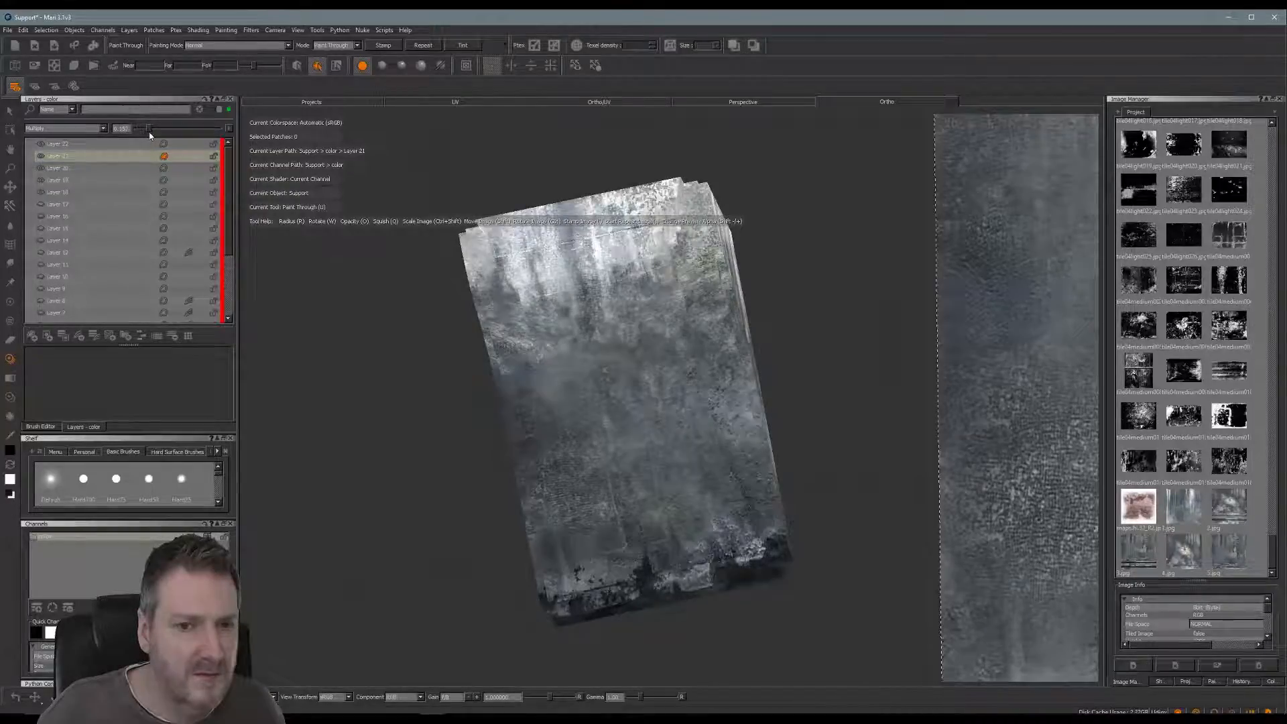
# Export the color channel flattened for all patches, overwriting SupportRedone2_R3.tga.
pyautogui.rightClick(129, 537)
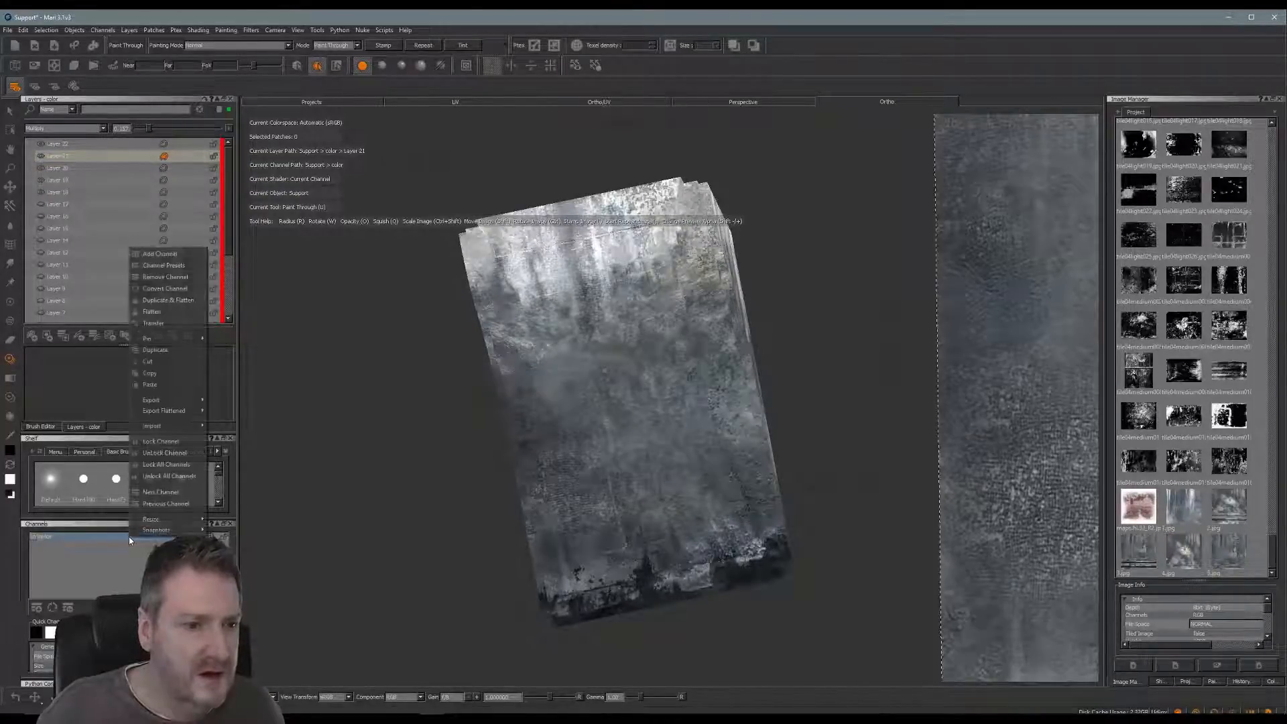
pyautogui.moveTo(175, 411)
pyautogui.click(242, 450)
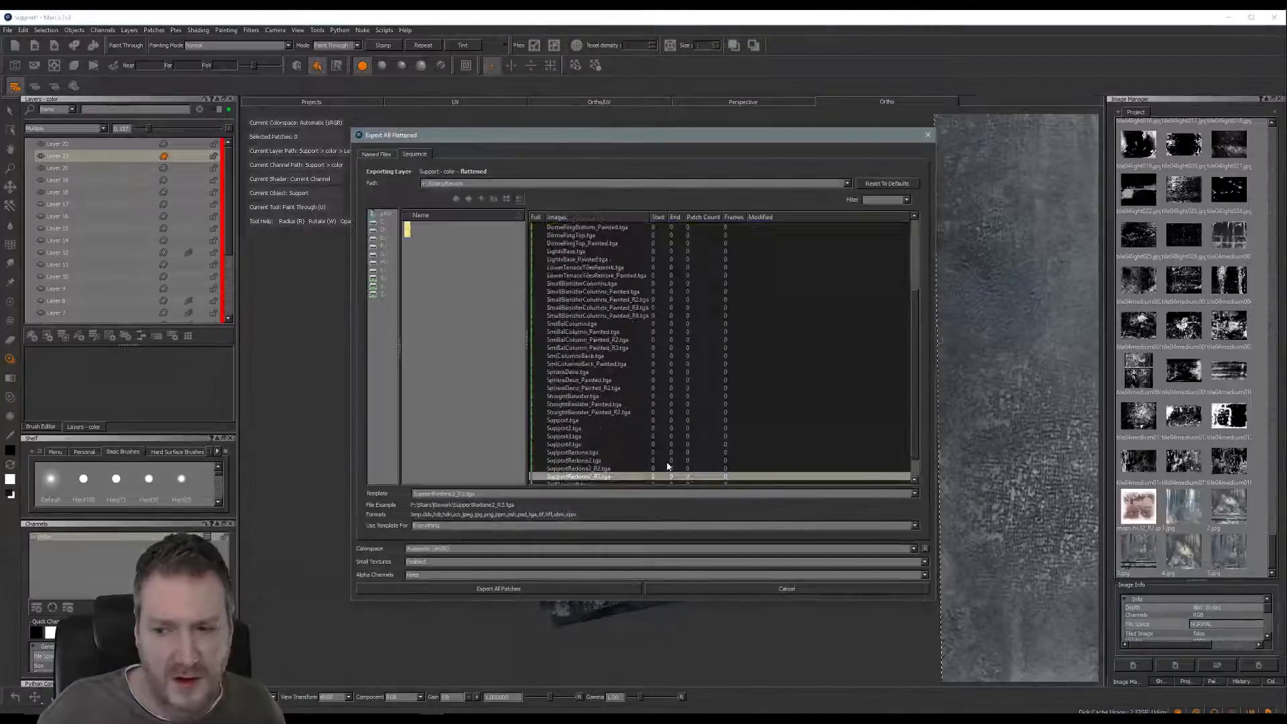
pyautogui.click(498, 589)
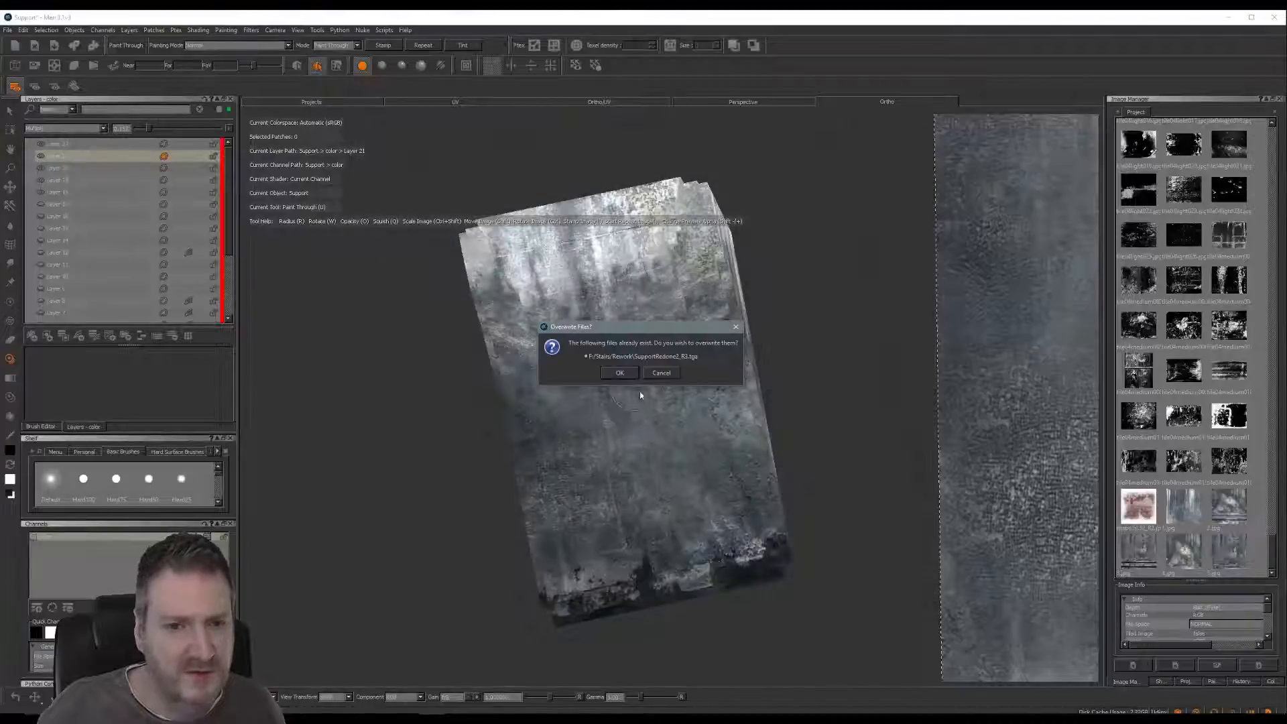
pyautogui.click(620, 373)
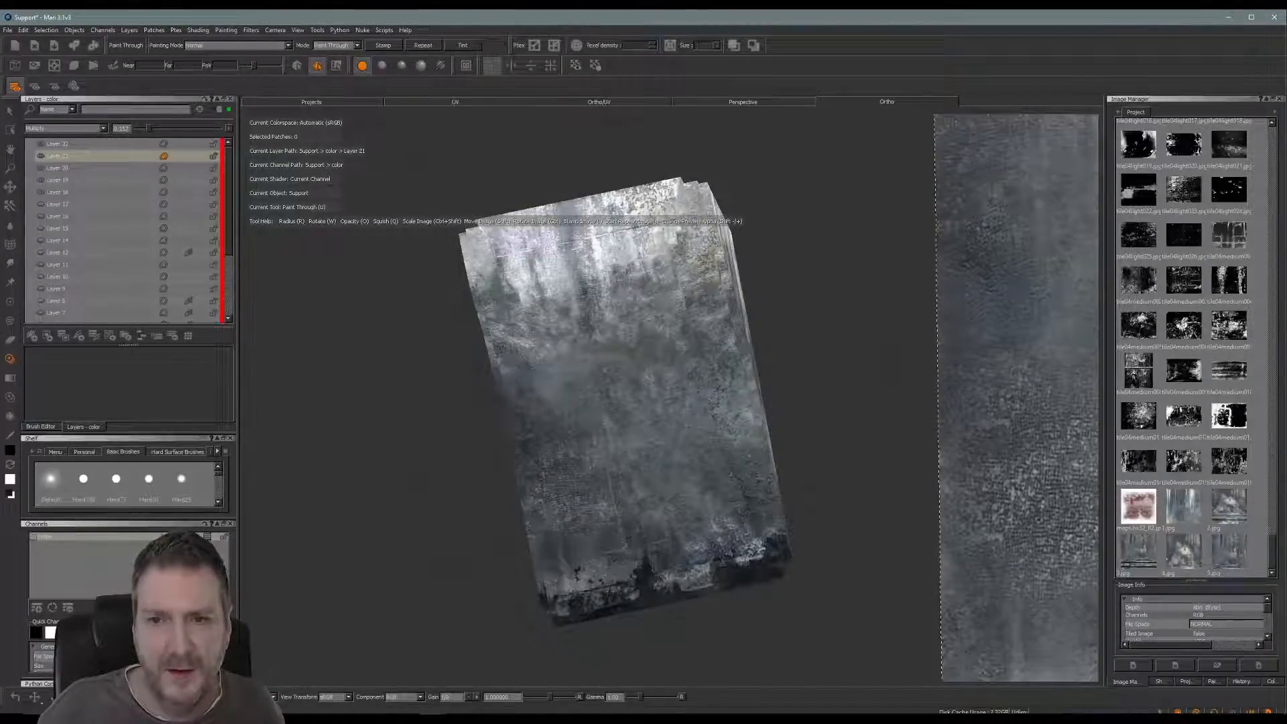
# Switch back to 3ds Max, reload the SupportRedone2_R3.tga bitmap of the new bracket material, and inspect the bracket beside its neighbours.
pyautogui.click(1229, 17)
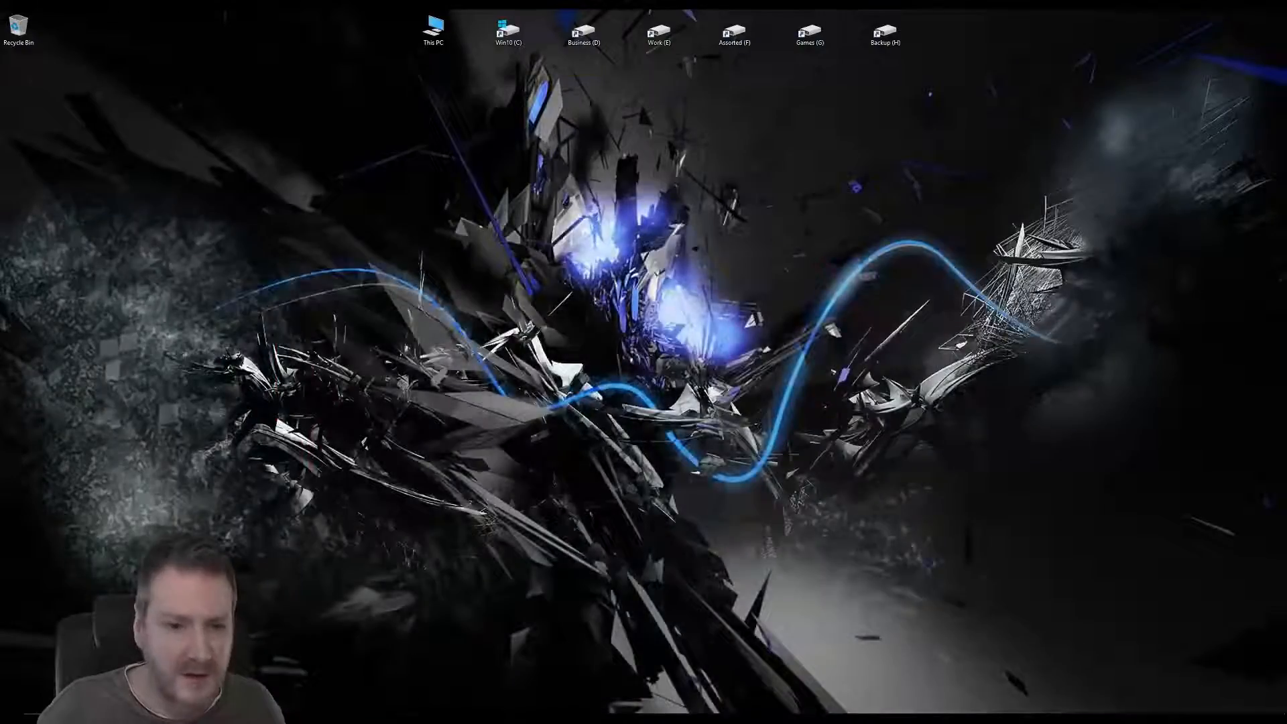
pyautogui.hotkey('alt', 'Tab')
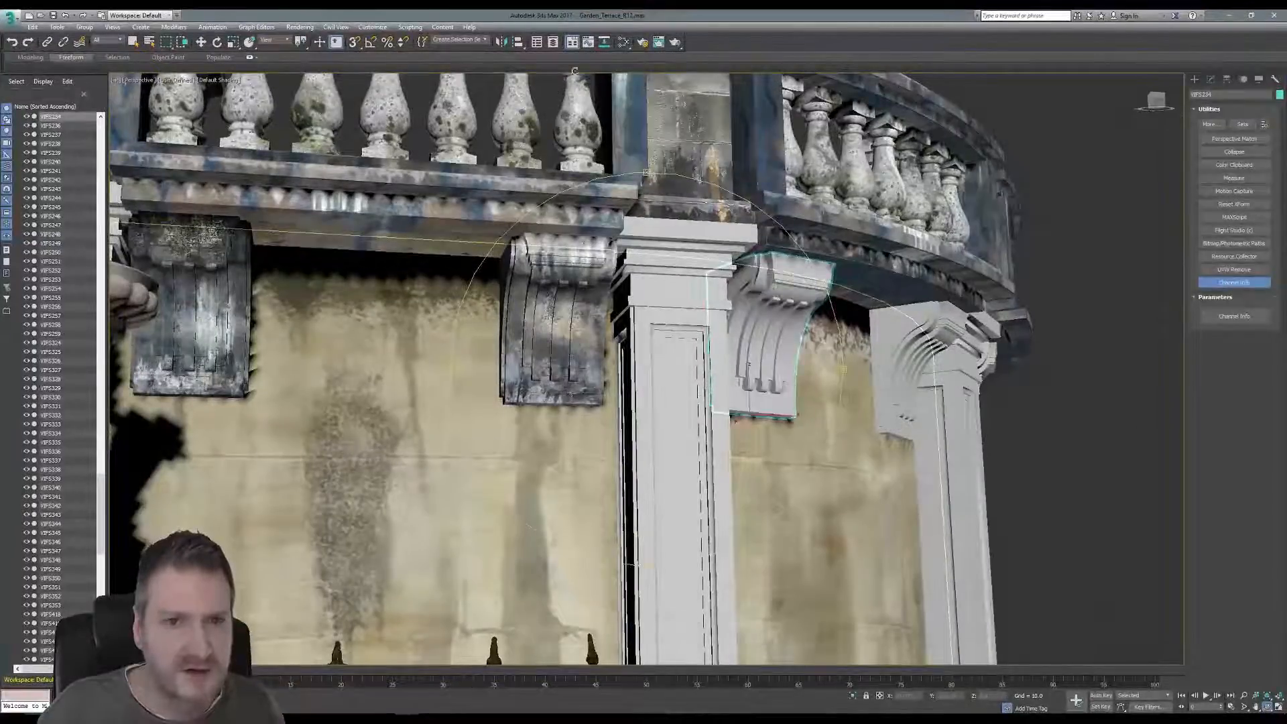
pyautogui.moveTo(726, 340); pyautogui.dragTo(524, 343, button='middle')
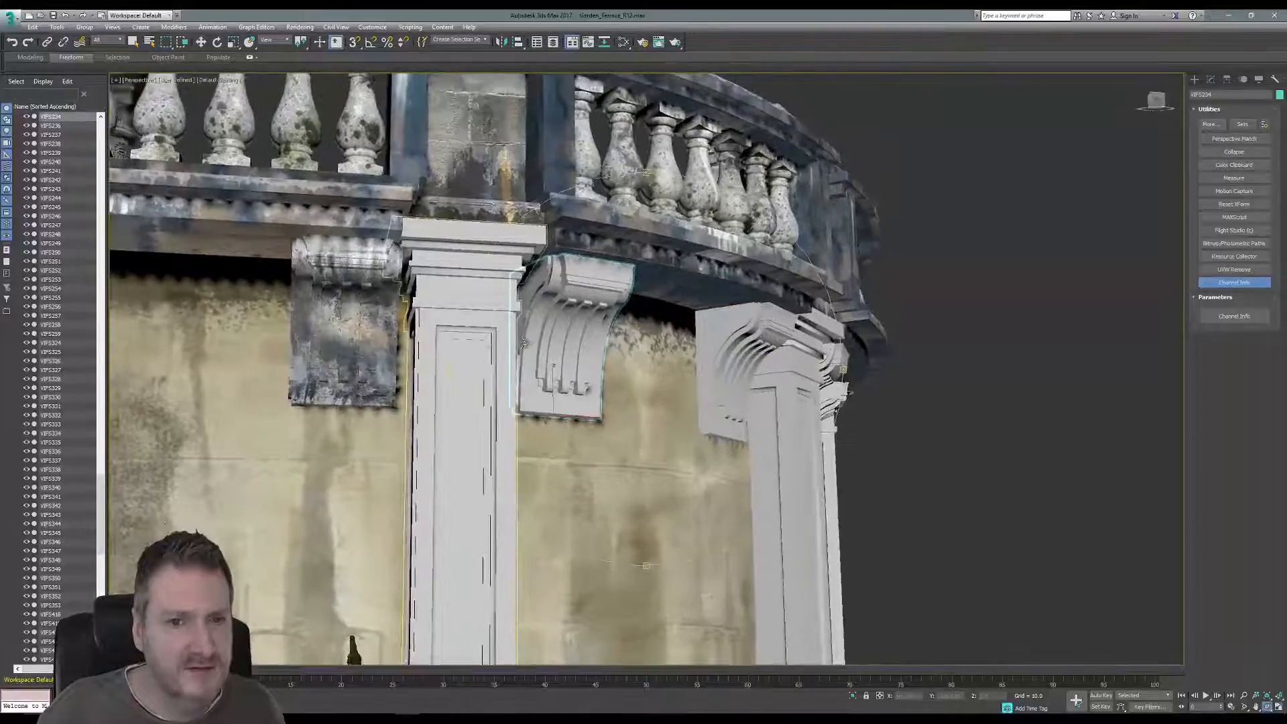
pyautogui.moveTo(524, 343); pyautogui.dragTo(481, 349)
pyautogui.moveTo(481, 349); pyautogui.dragTo(340, 361, button='middle')
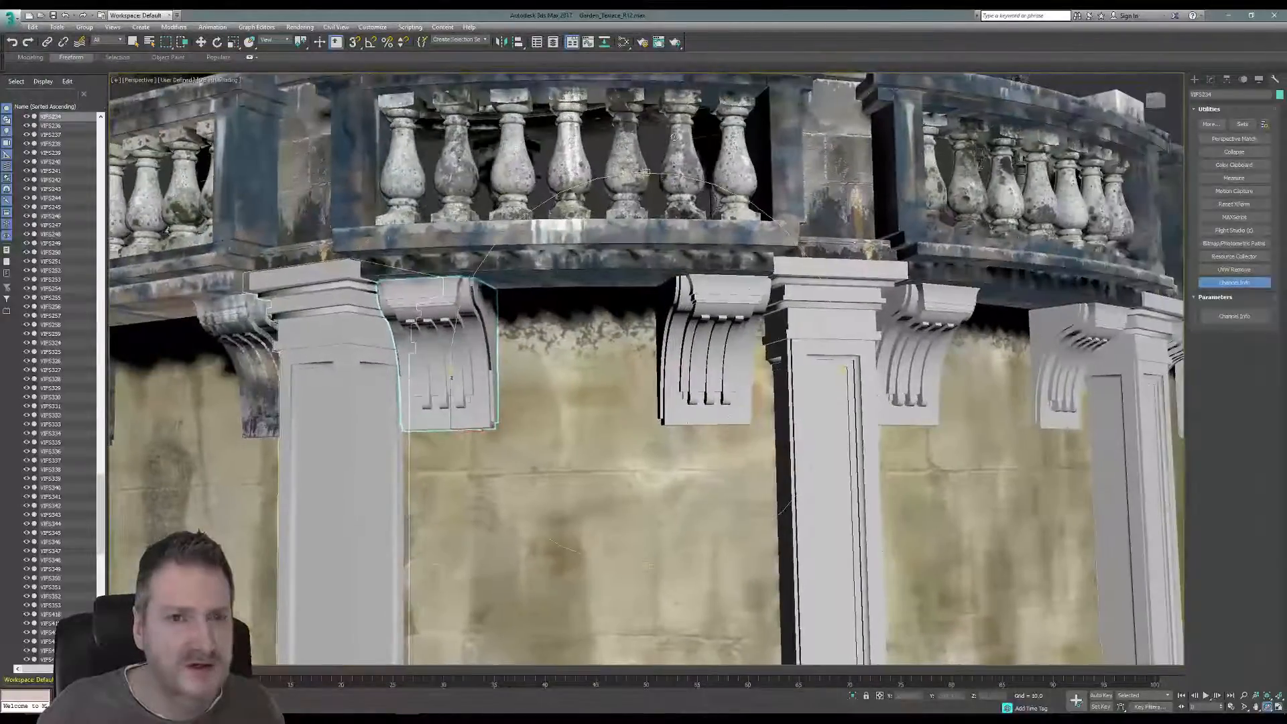
pyautogui.click(623, 44)
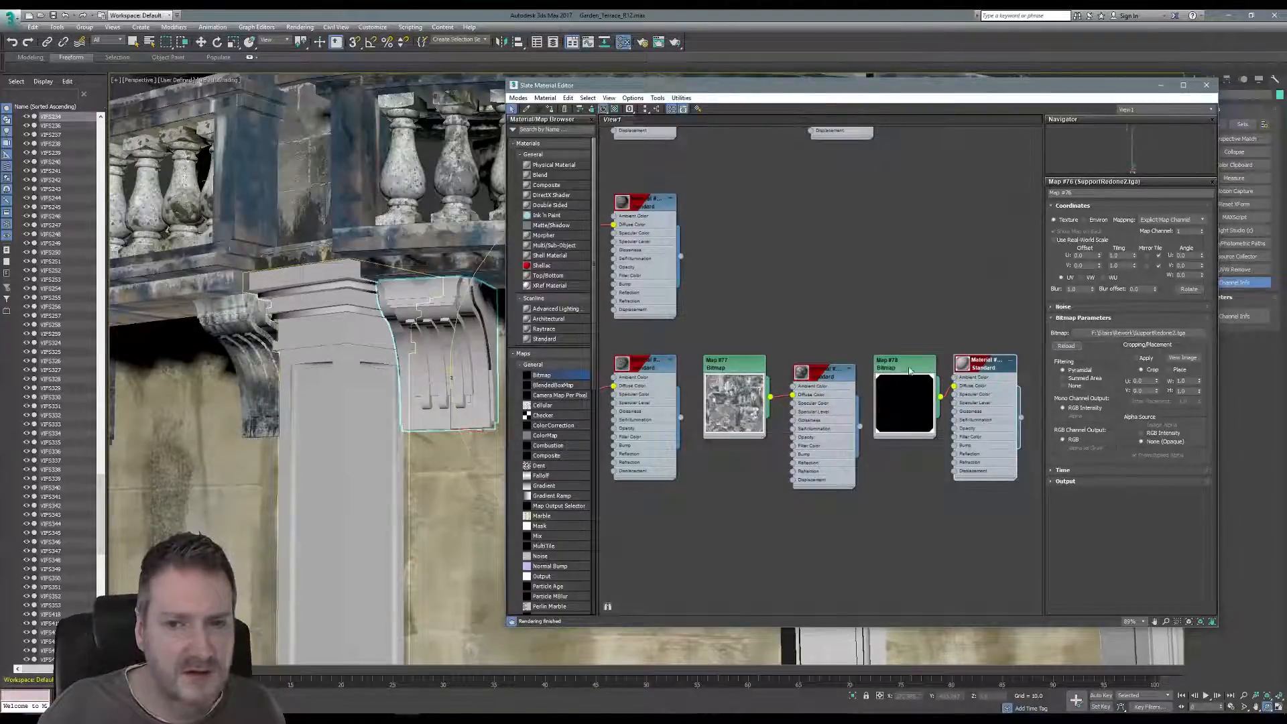
pyautogui.click(911, 370)
pyautogui.click(1070, 350)
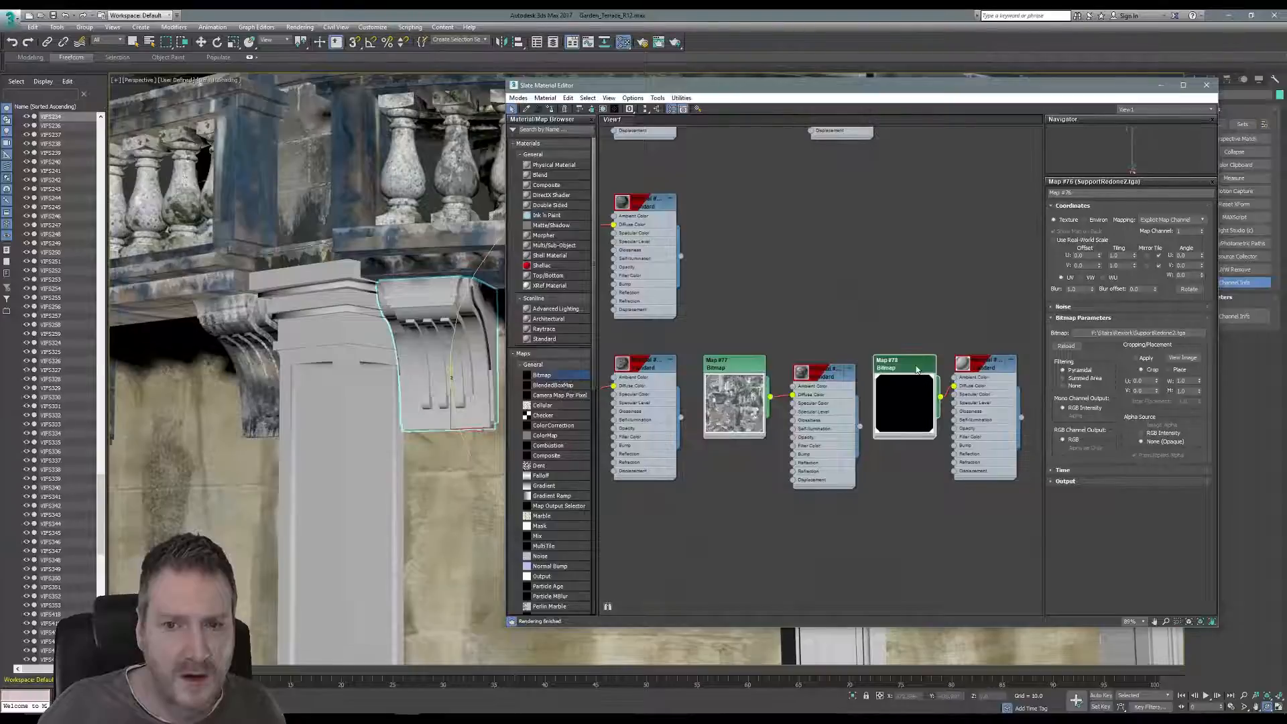
pyautogui.click(917, 370)
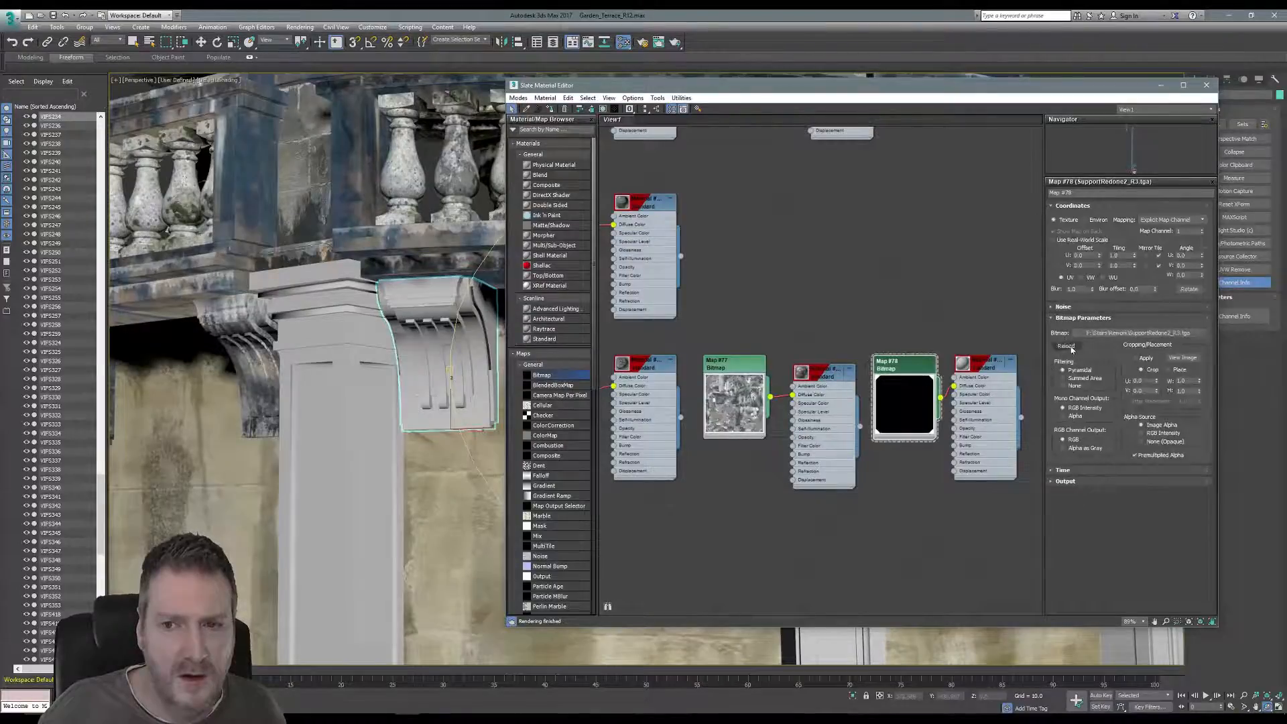
pyautogui.click(1069, 347)
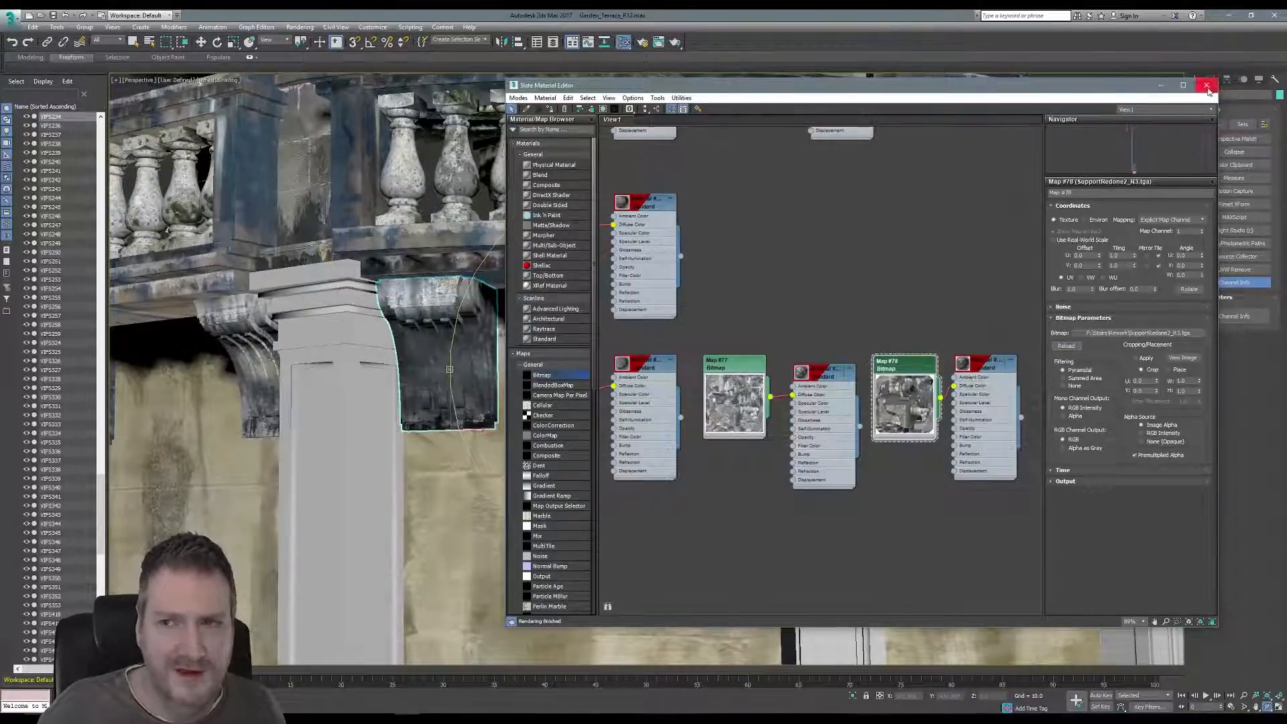
pyautogui.click(1207, 87)
pyautogui.moveTo(550, 424); pyautogui.dragTo(765, 338)
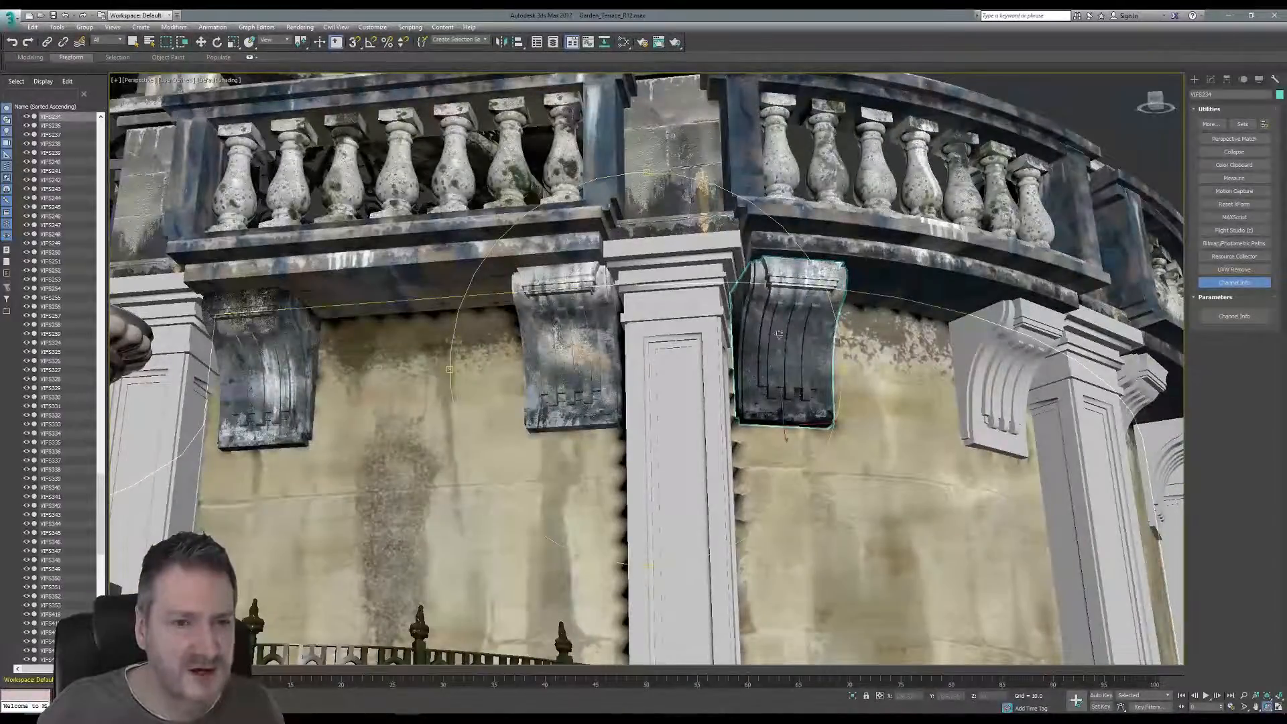
pyautogui.moveTo(740, 409); pyautogui.dragTo(730, 406)
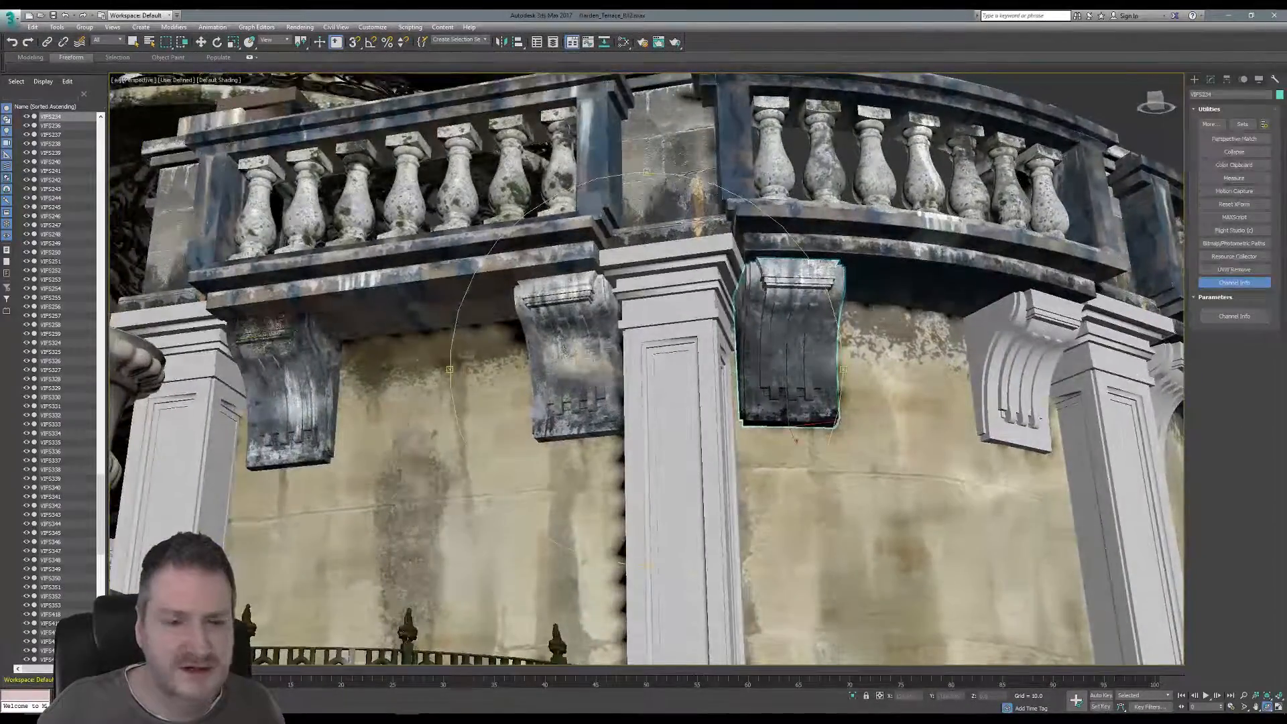
# Switch to Photoshop, close SupportRedone.tga, and open SupportRedone2_R3.tga from the Rework folder.
pyautogui.click(1229, 15)
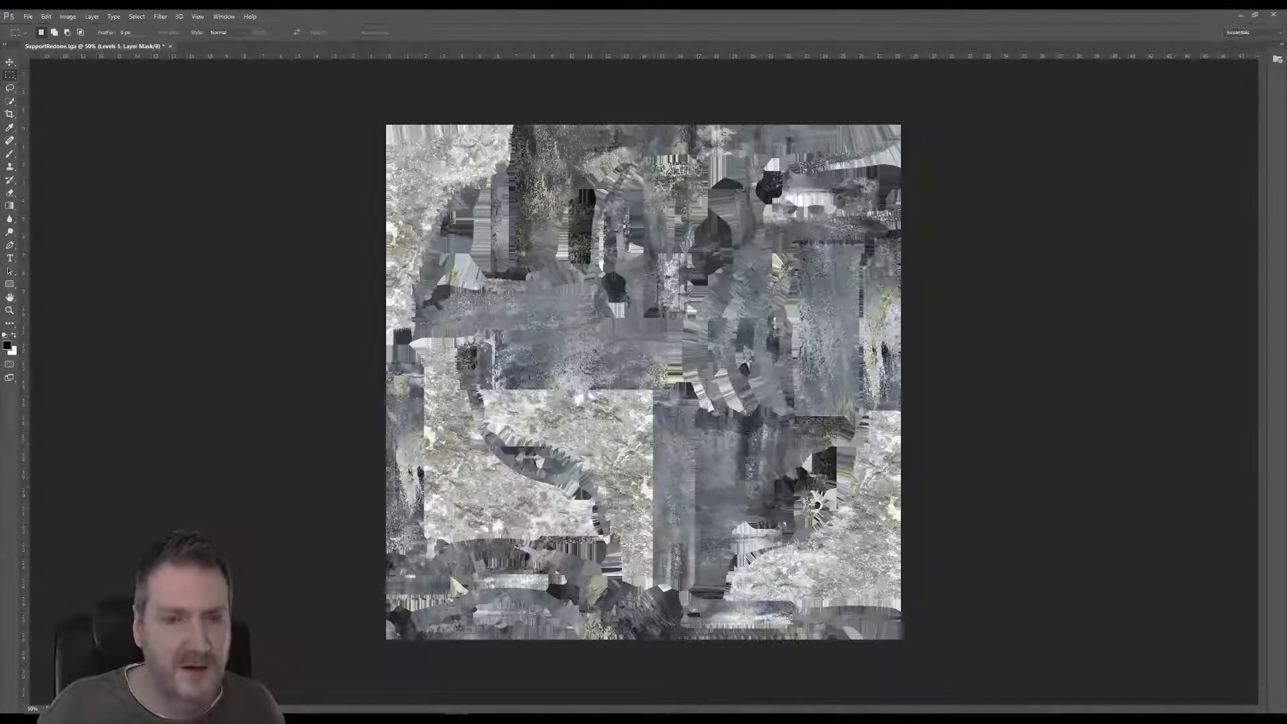
pyautogui.click(170, 46)
pyautogui.click(640, 272)
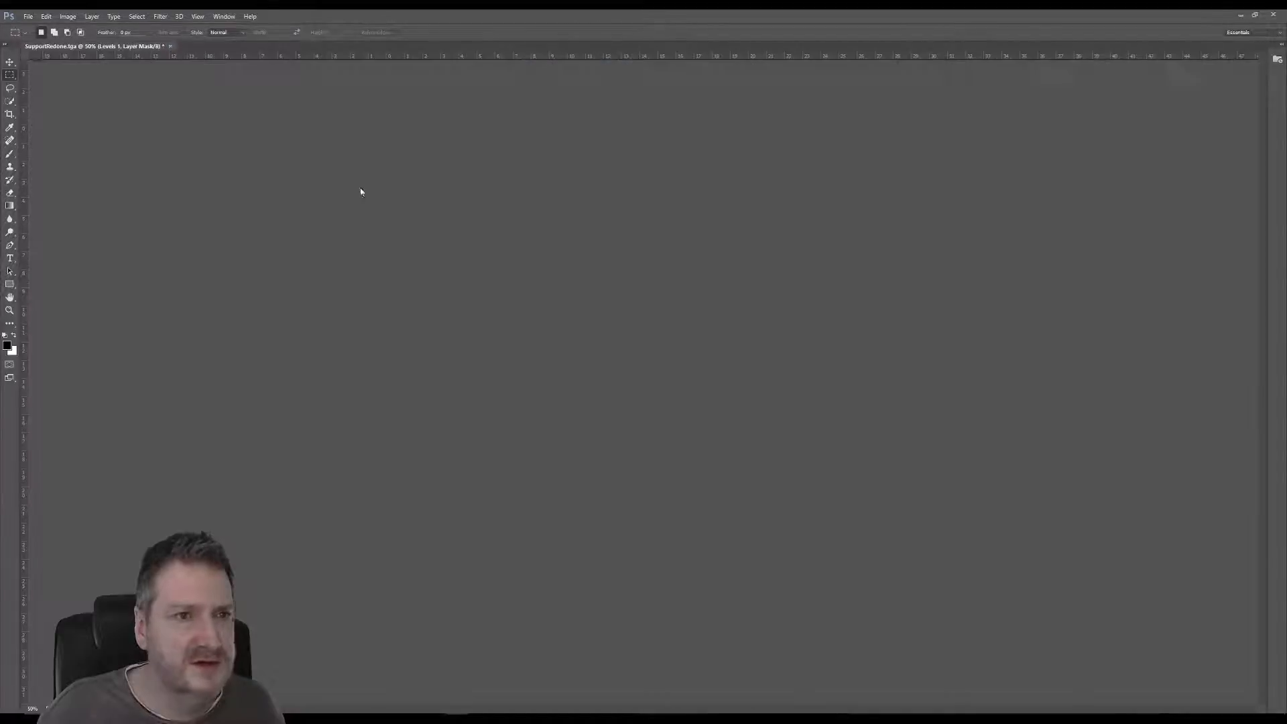
pyautogui.click(30, 18)
pyautogui.click(41, 37)
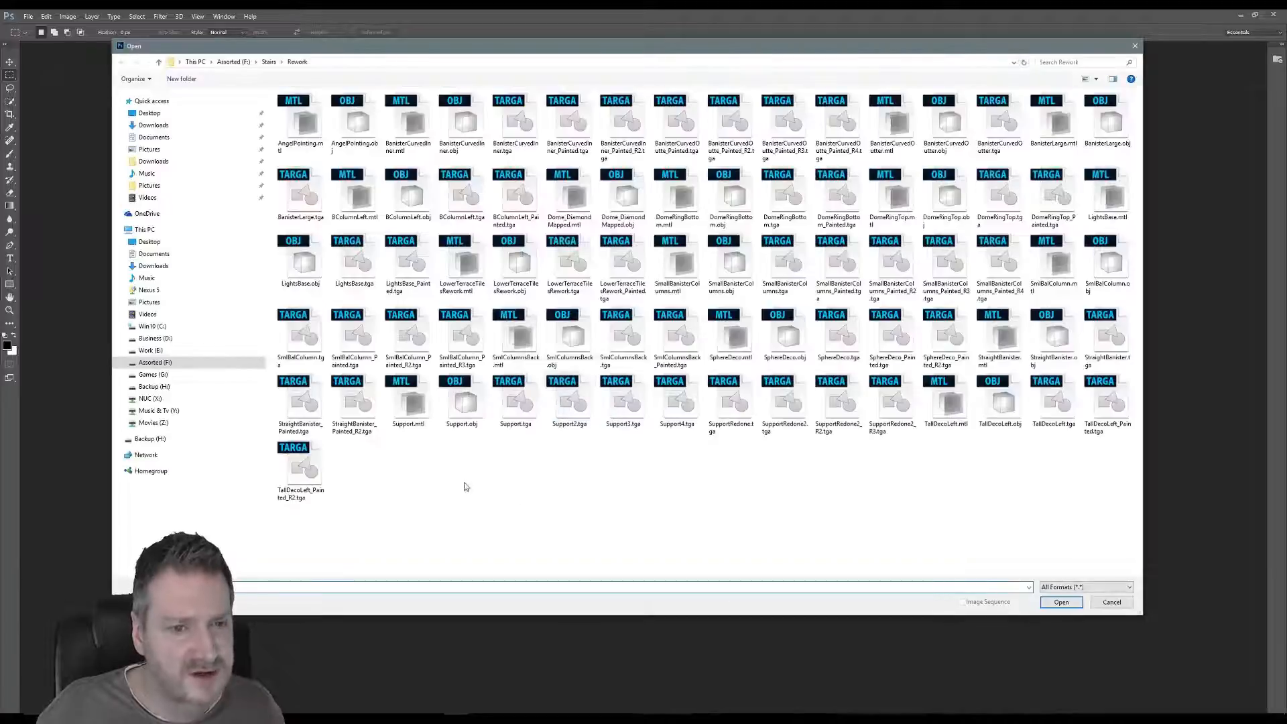
pyautogui.doubleClick(892, 419)
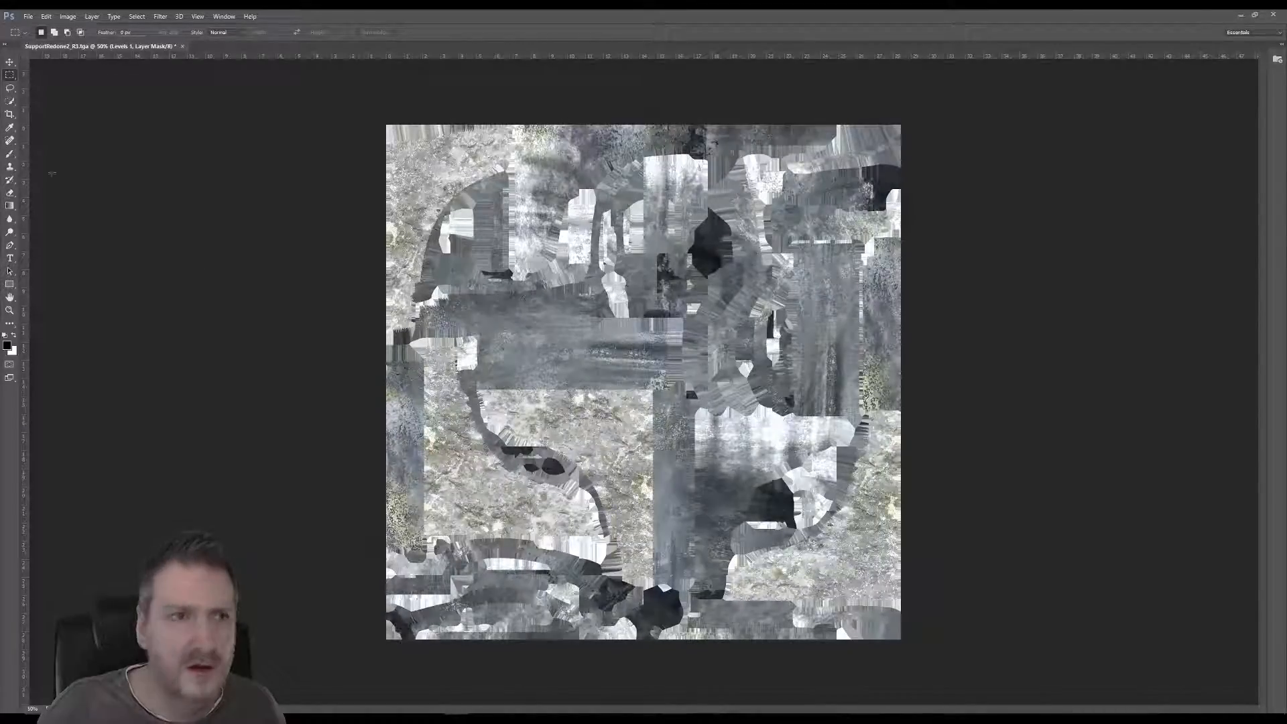
# Save the Levels-adjusted texture over SupportRedone2_R3.tga as a 24 bits/pixel Targa and return to 3ds Max.
pyautogui.click(28, 16)
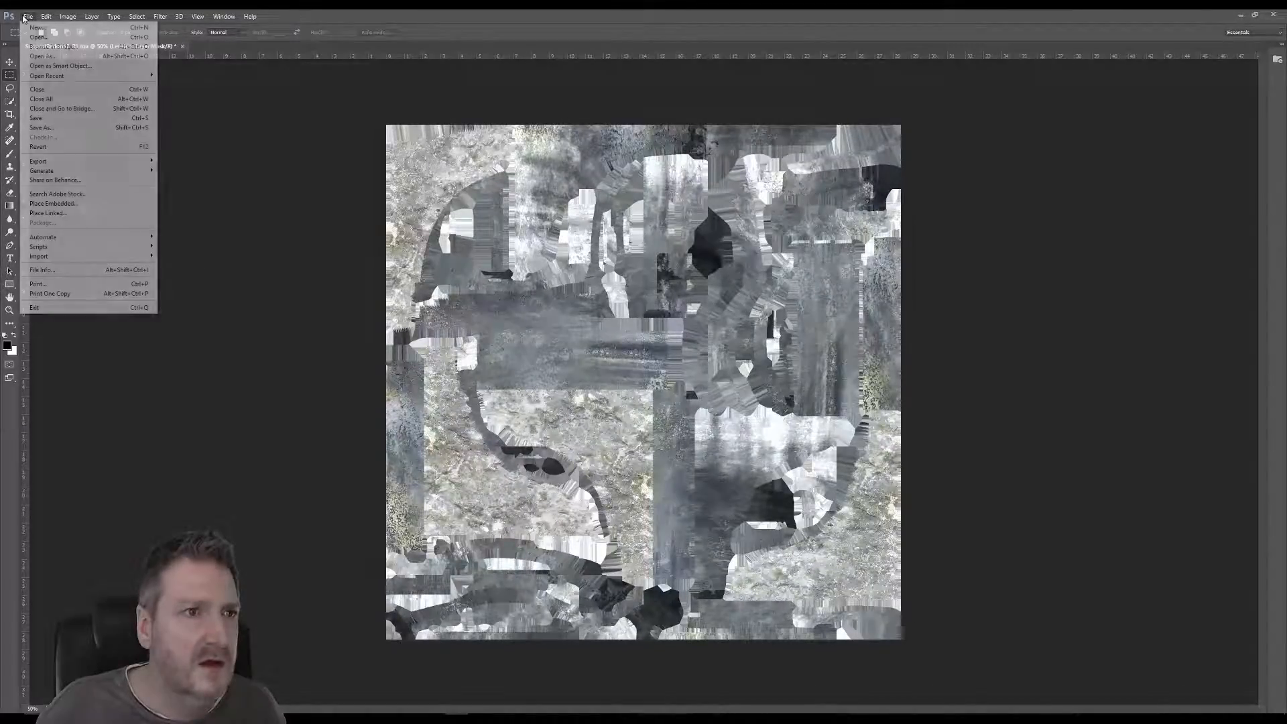
pyautogui.click(40, 118)
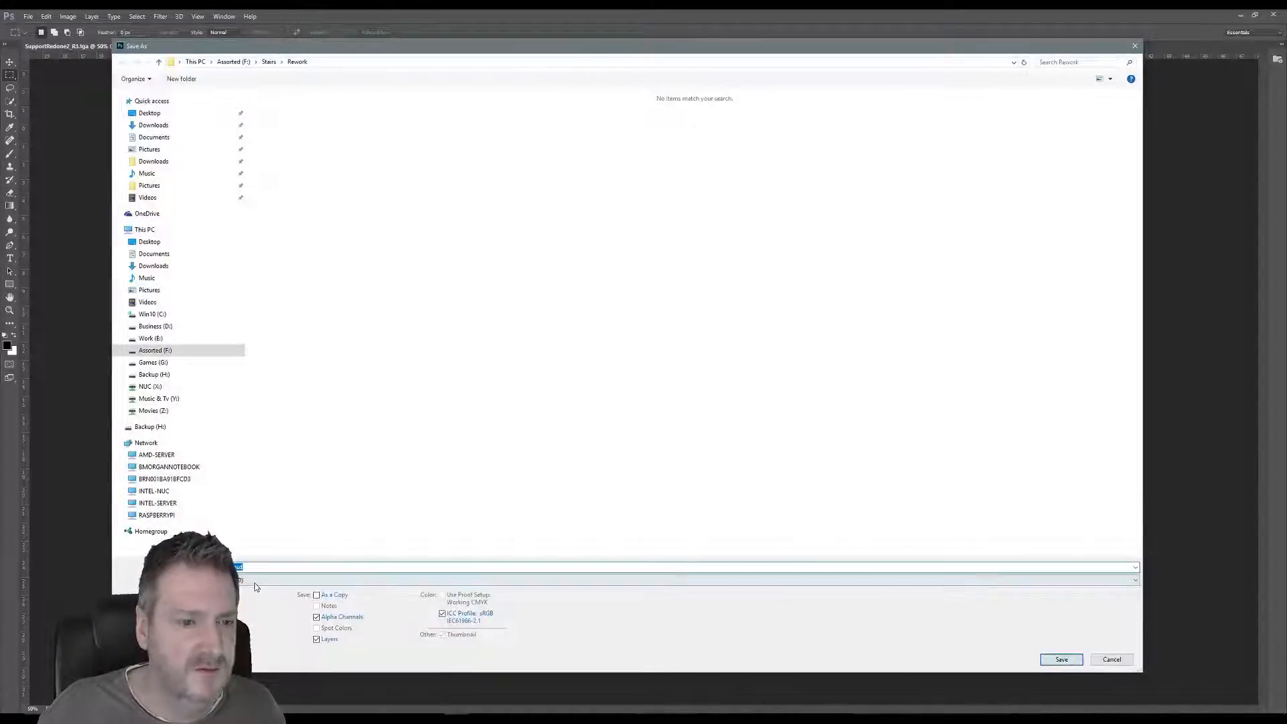
pyautogui.click(255, 581)
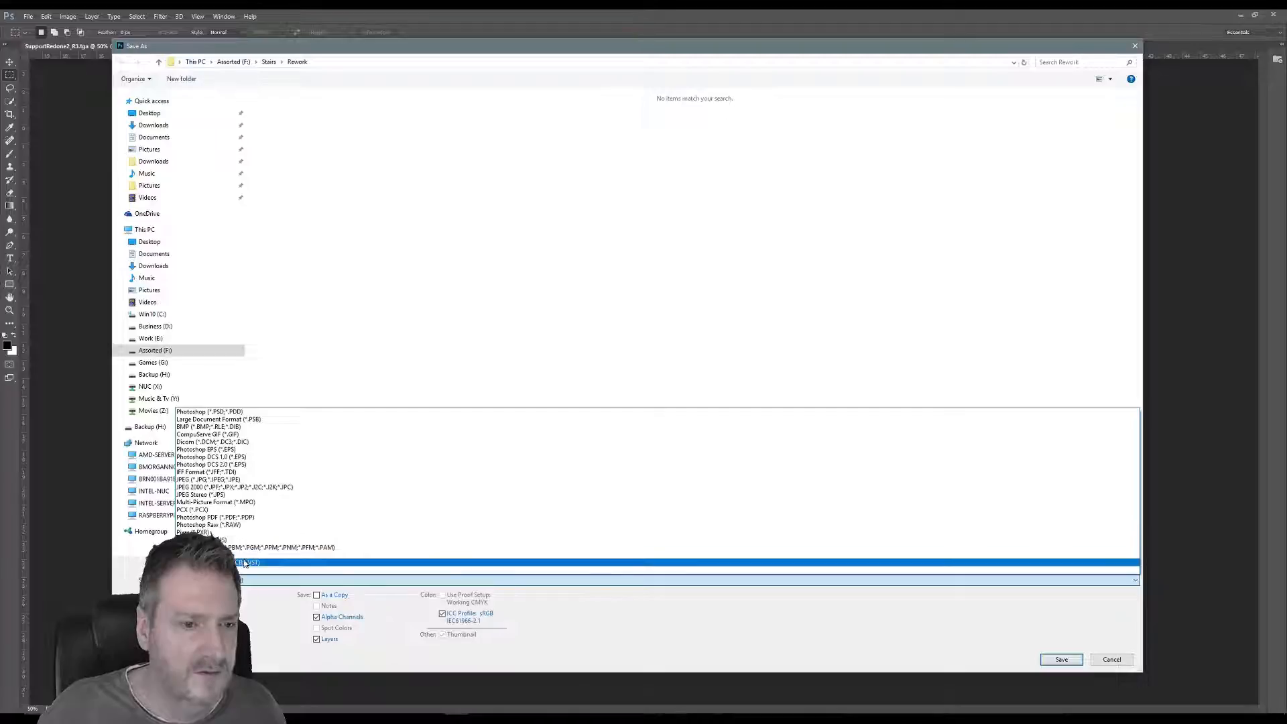
pyautogui.click(245, 563)
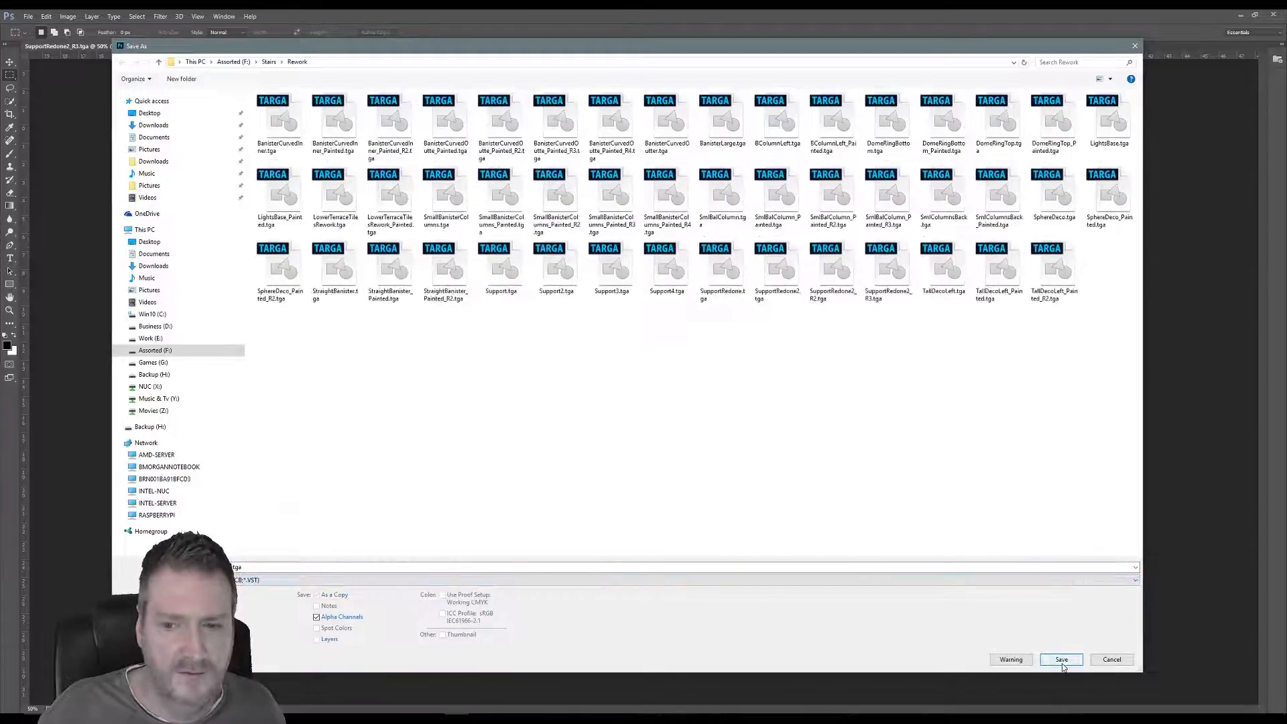
pyautogui.click(1063, 663)
pyautogui.click(666, 369)
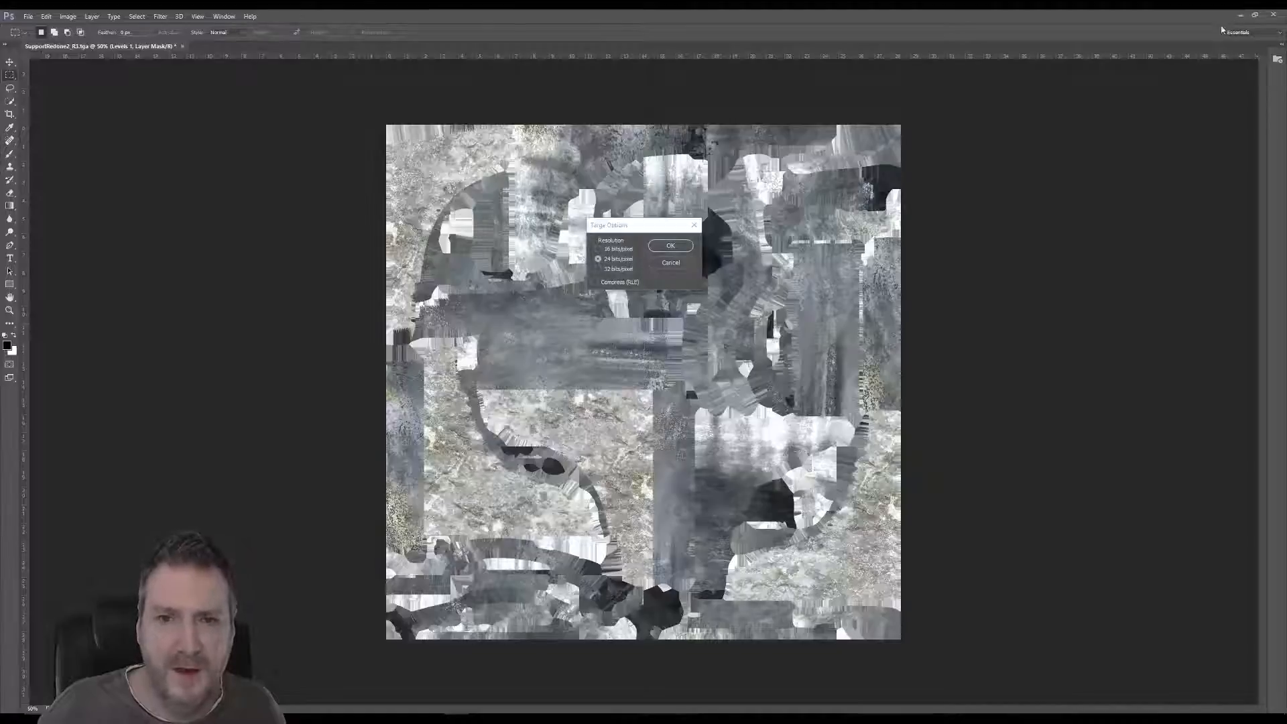
pyautogui.click(671, 245)
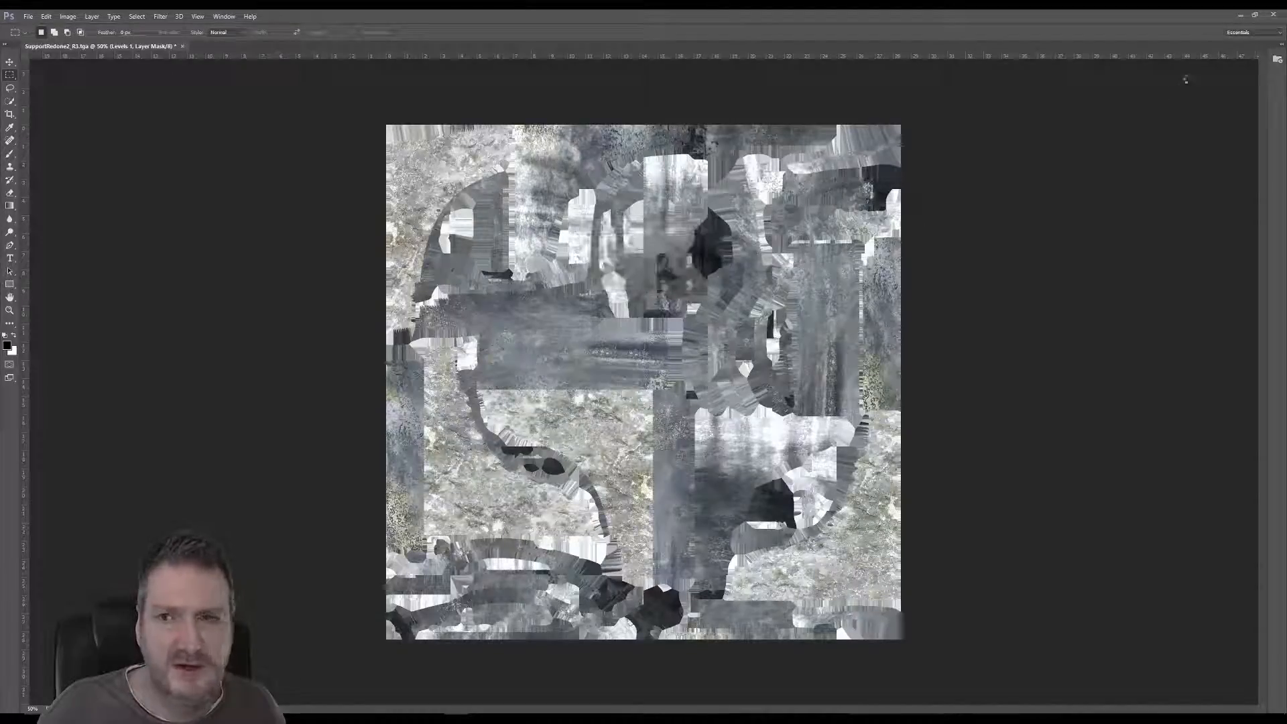
pyautogui.click(1242, 16)
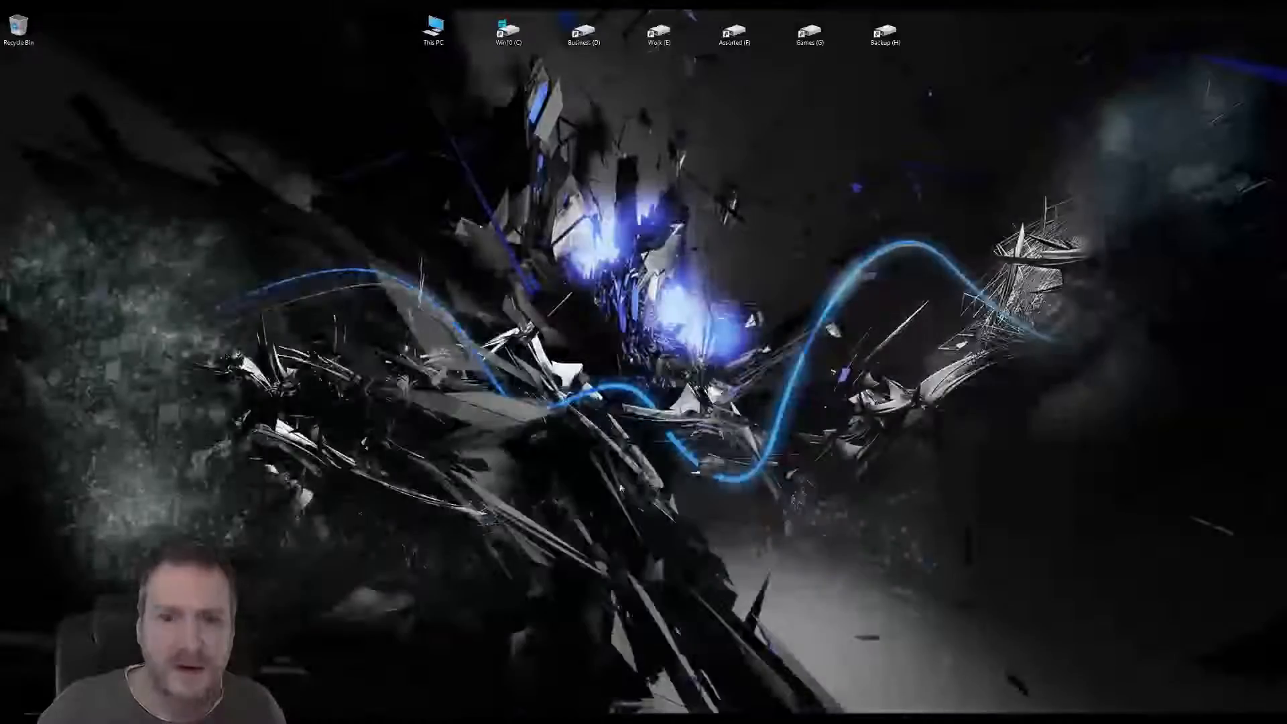
pyautogui.hotkey('alt', 'Tab')
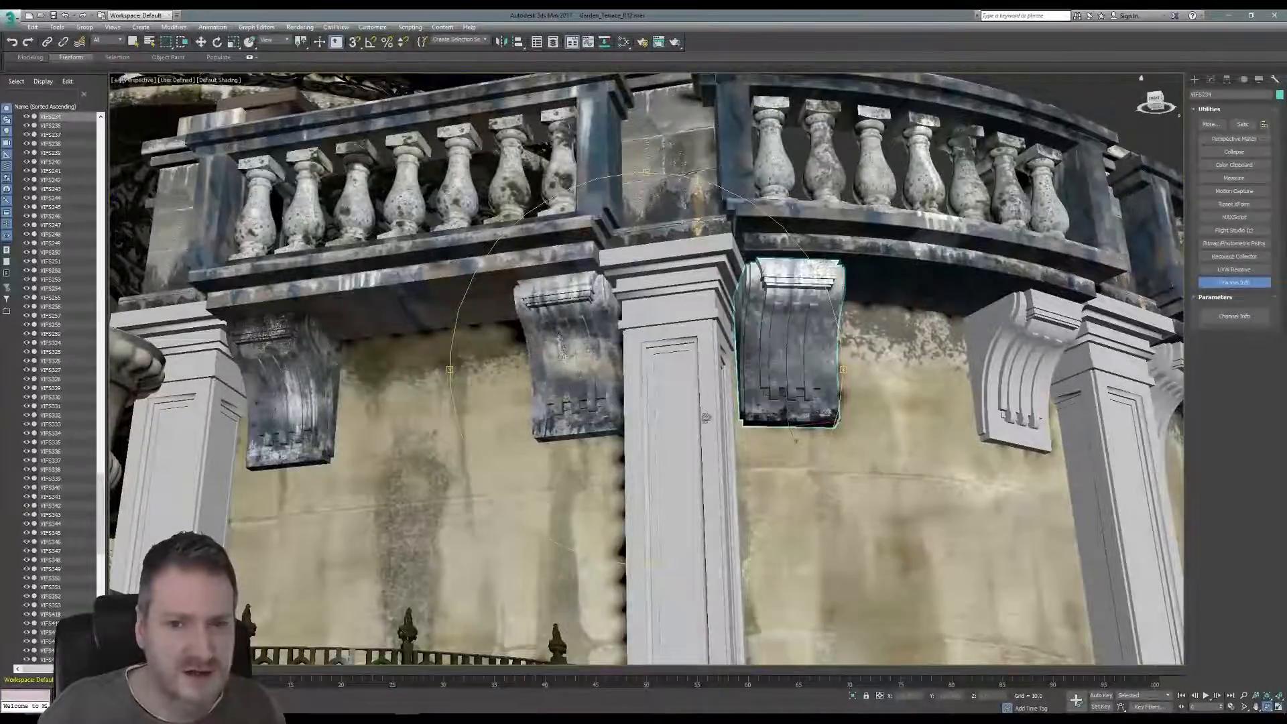
# Inspect the retextured bracket from several angles and distances, comparing it with the neighbouring brackets and balustrade.
pyautogui.moveTo(738, 414); pyautogui.dragTo(629, 442)
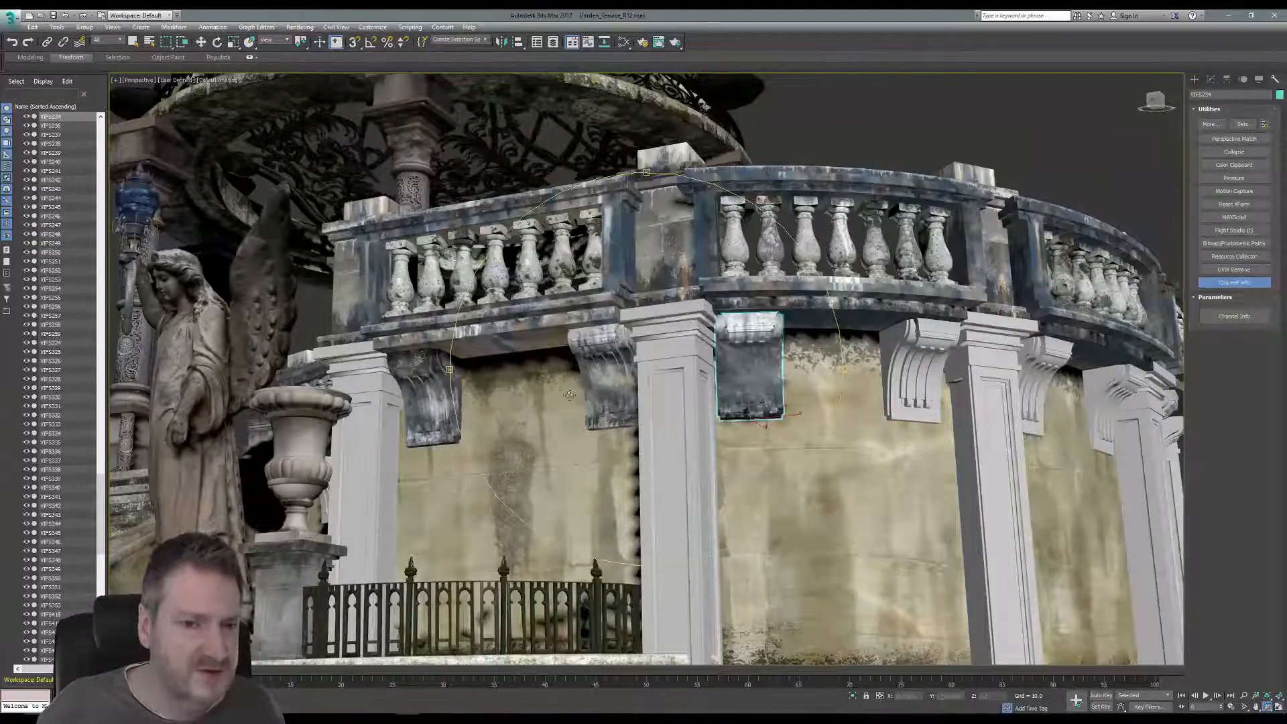
pyautogui.moveTo(728, 386)
pyautogui.mouseDown()
pyautogui.moveTo(796, 385)
pyautogui.moveTo(733, 375)
pyautogui.mouseUp()
pyautogui.moveTo(604, 364); pyautogui.dragTo(735, 430)
pyautogui.moveTo(838, 367); pyautogui.dragTo(838, 399)
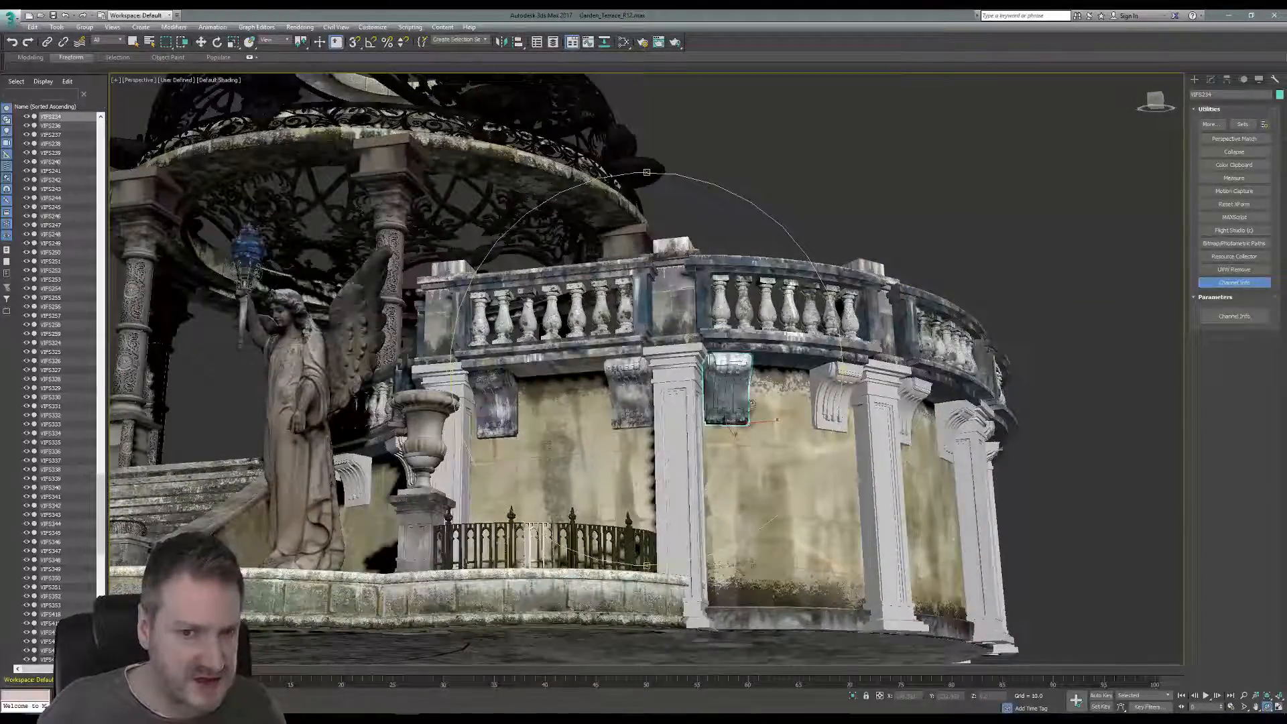
pyautogui.moveTo(622, 440); pyautogui.dragTo(646, 411)
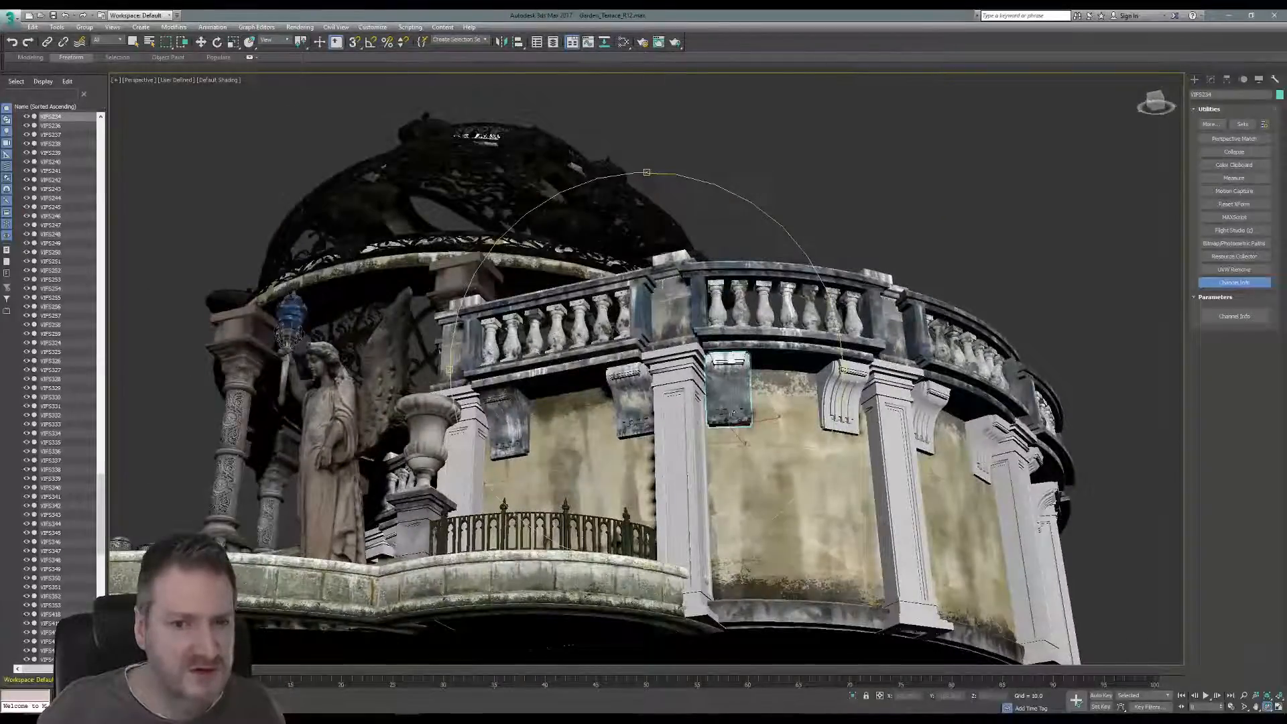
pyautogui.moveTo(729, 414); pyautogui.dragTo(818, 363)
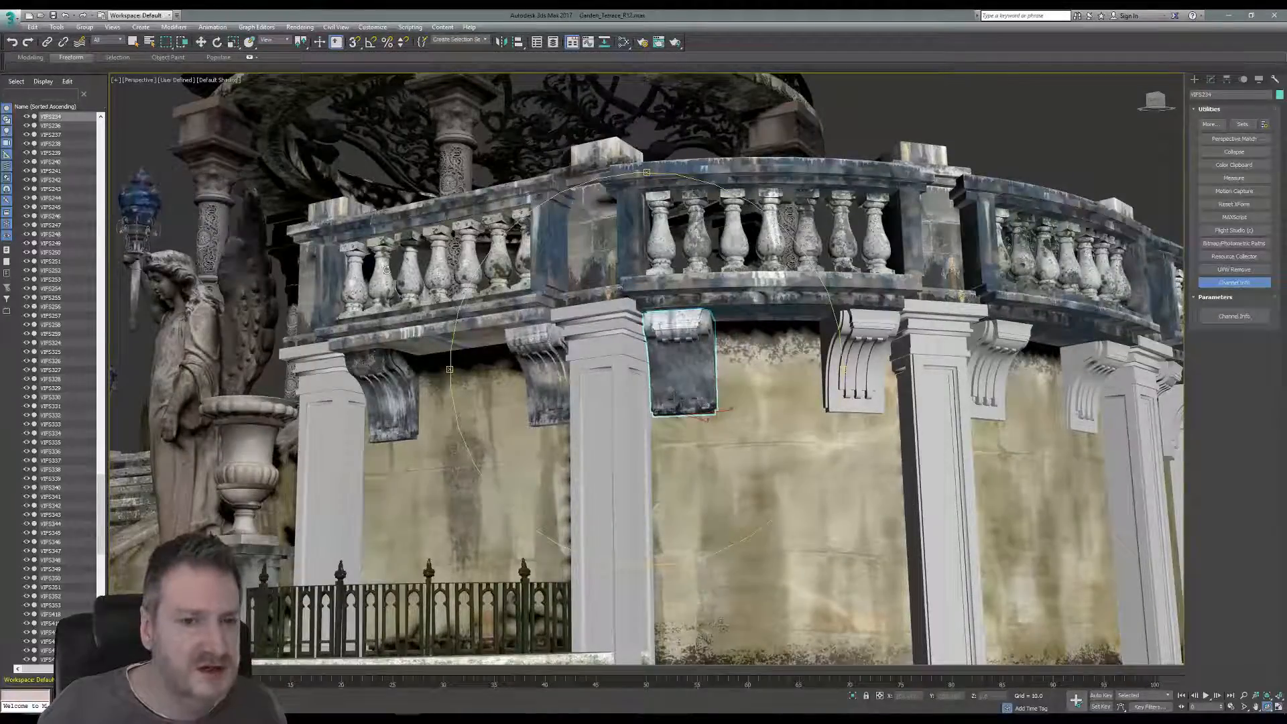
# Switch to Mari and add a new paint layer on top of the color channel's layer stack.
pyautogui.click(1229, 16)
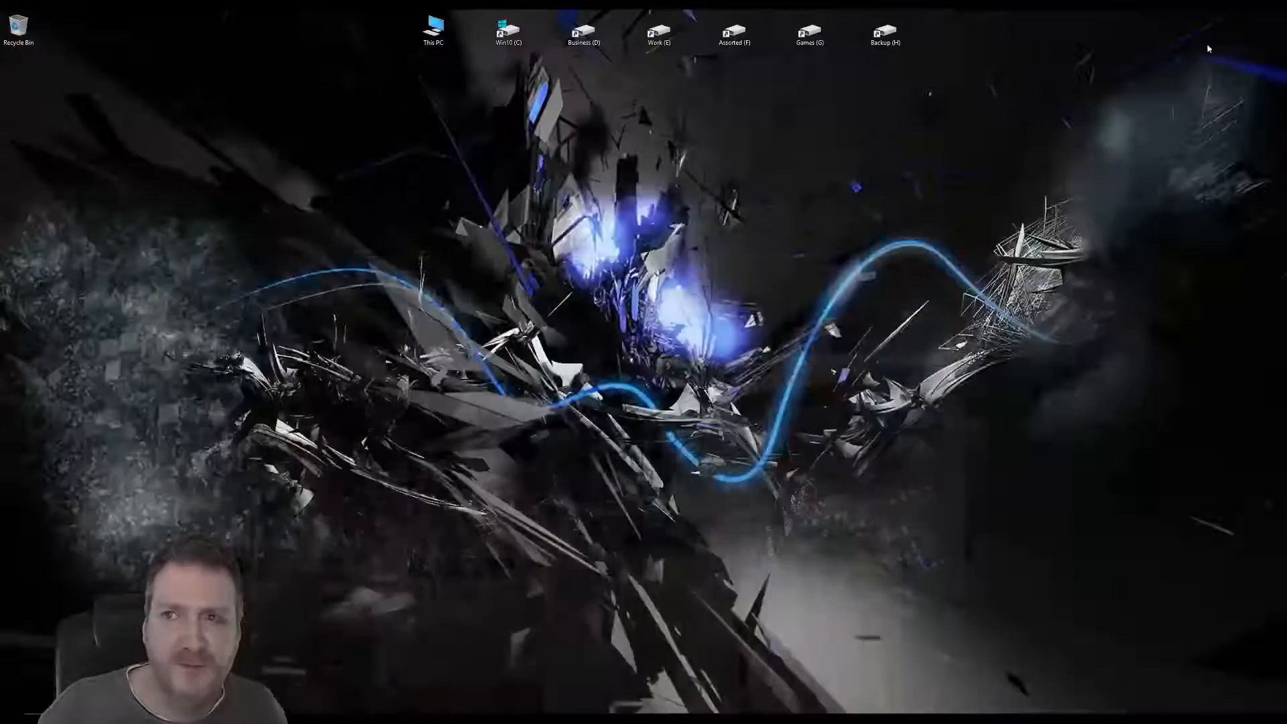
pyautogui.click(134, 718)
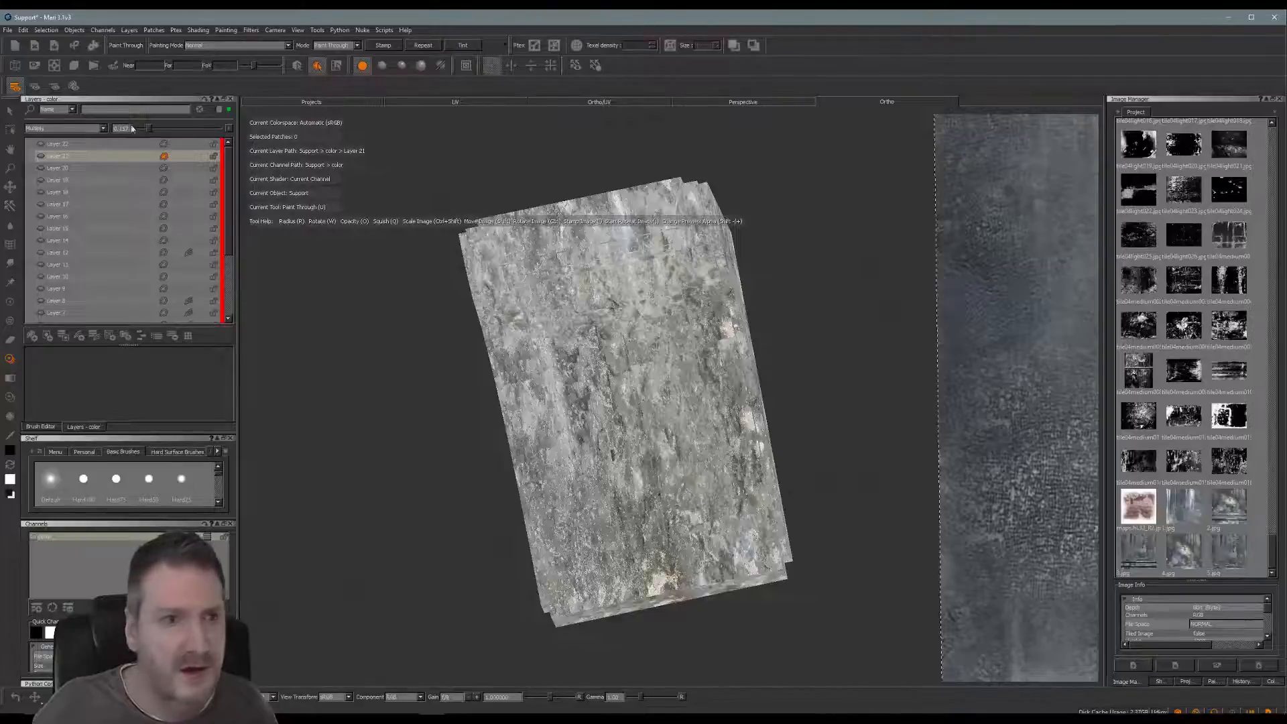
pyautogui.click(84, 145)
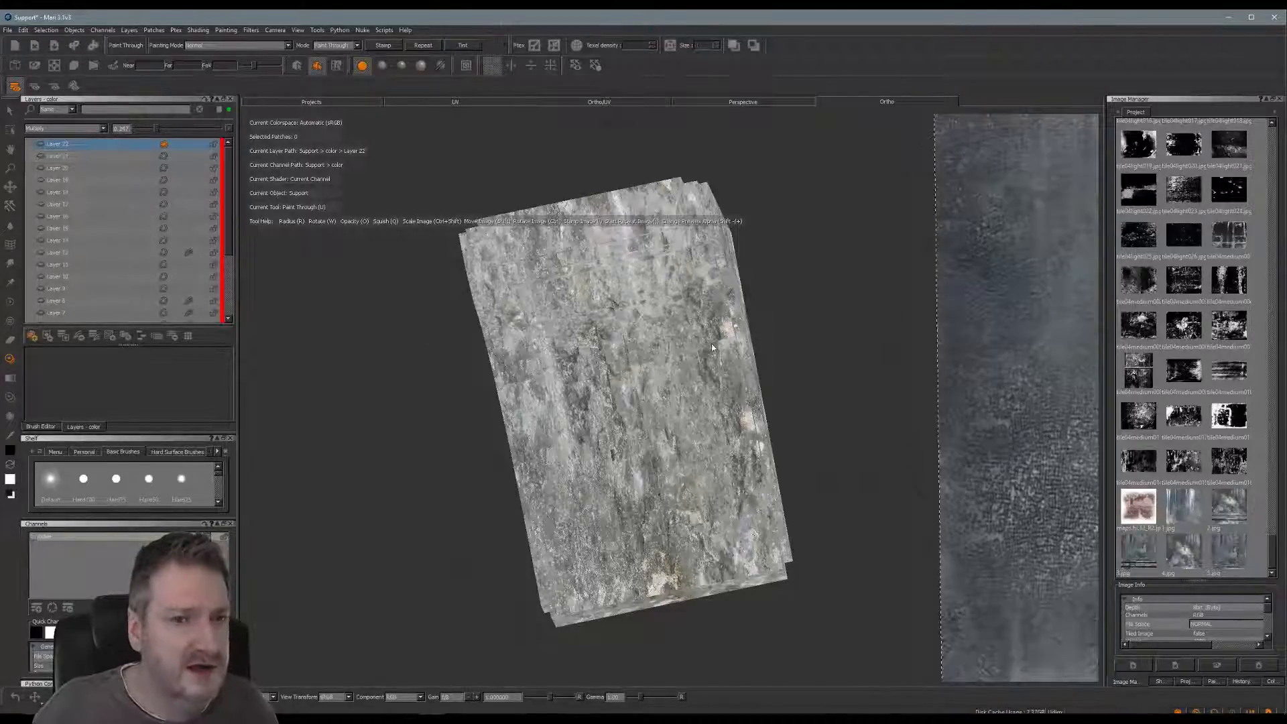
pyautogui.click(32, 336)
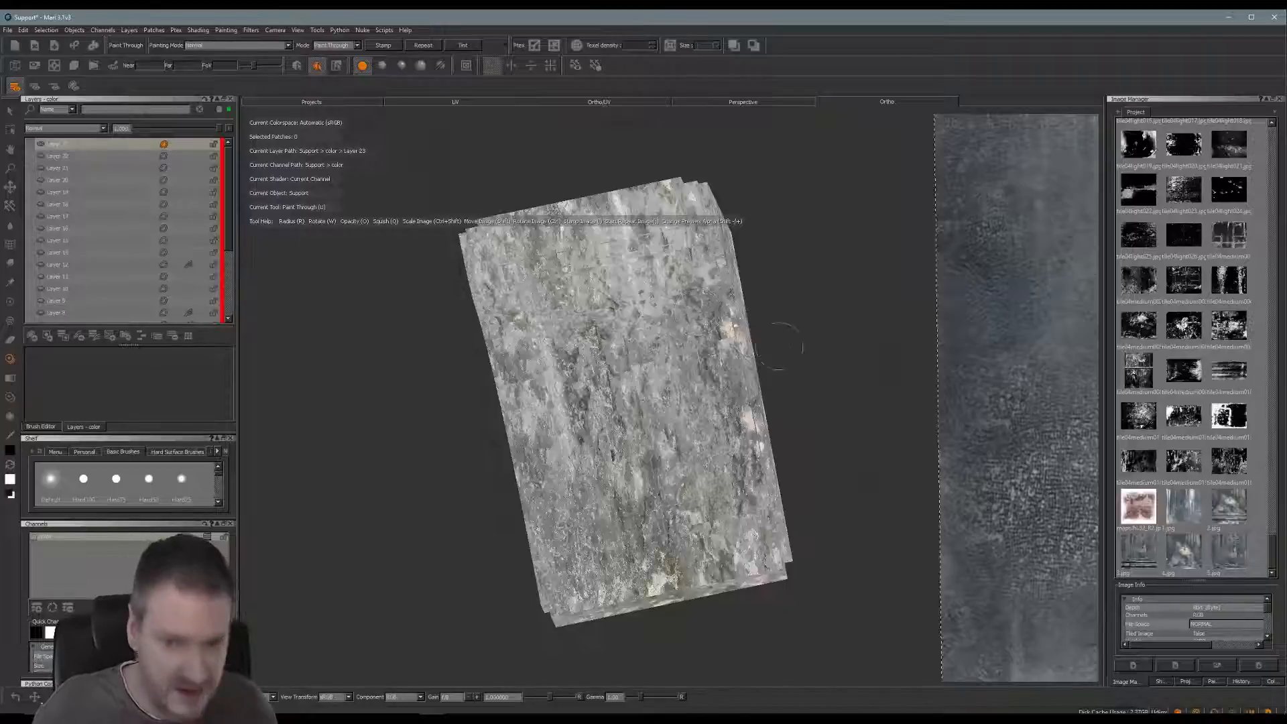
# Face the bracket's front straight on and load the stained grey wall photo from the project images for painting through.
pyautogui.moveTo(908, 345)
pyautogui.keyDown('shift'); pyautogui.mouseDown()
pyautogui.moveTo(993, 341)
pyautogui.moveTo(524, 345)
pyautogui.moveTo(637, 401)
pyautogui.mouseUp(); pyautogui.keyUp('shift')
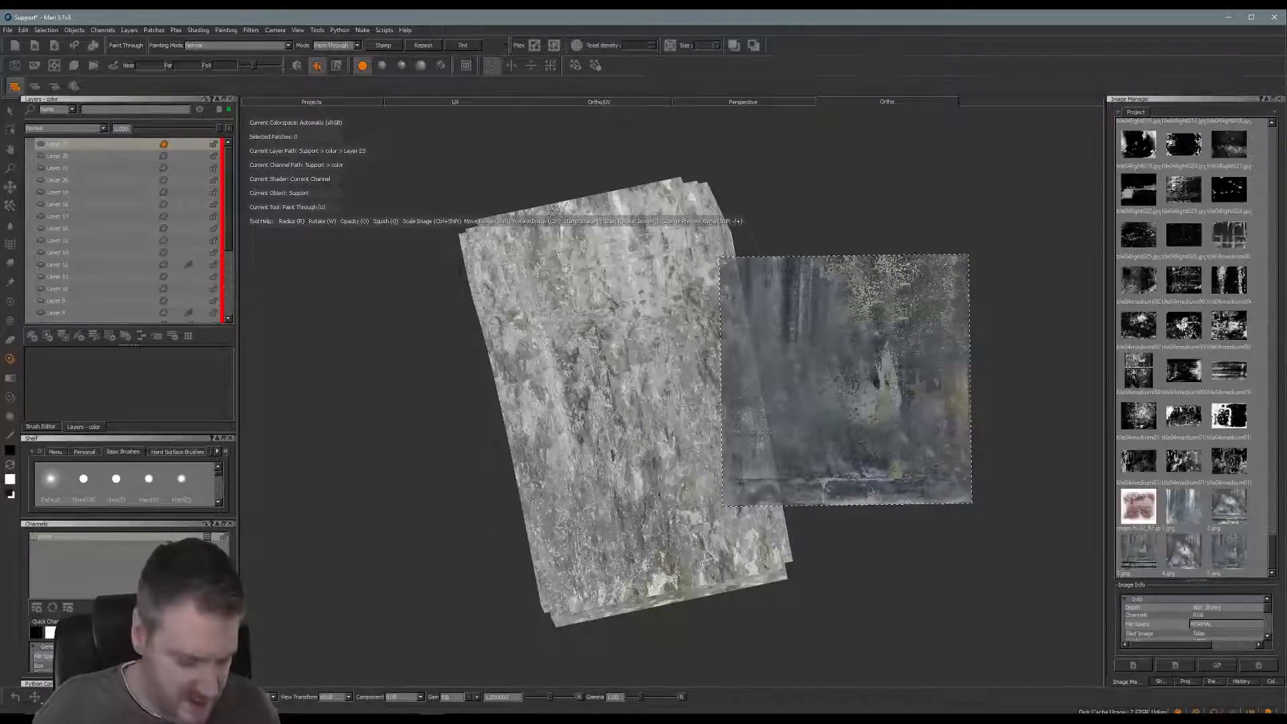
pyautogui.press('Escape')
pyautogui.moveTo(656, 361)
pyautogui.keyDown('alt'); pyautogui.mouseDown()
pyautogui.moveTo(507, 360)
pyautogui.moveTo(684, 454)
pyautogui.moveTo(700, 403)
pyautogui.moveTo(691, 482)
pyautogui.moveTo(689, 459)
pyautogui.moveTo(650, 422)
pyautogui.mouseUp(); pyautogui.keyUp('alt')
pyautogui.keyDown('alt'); pyautogui.moveTo(650, 422); pyautogui.dragTo(676, 396, button='right'); pyautogui.keyUp('alt')
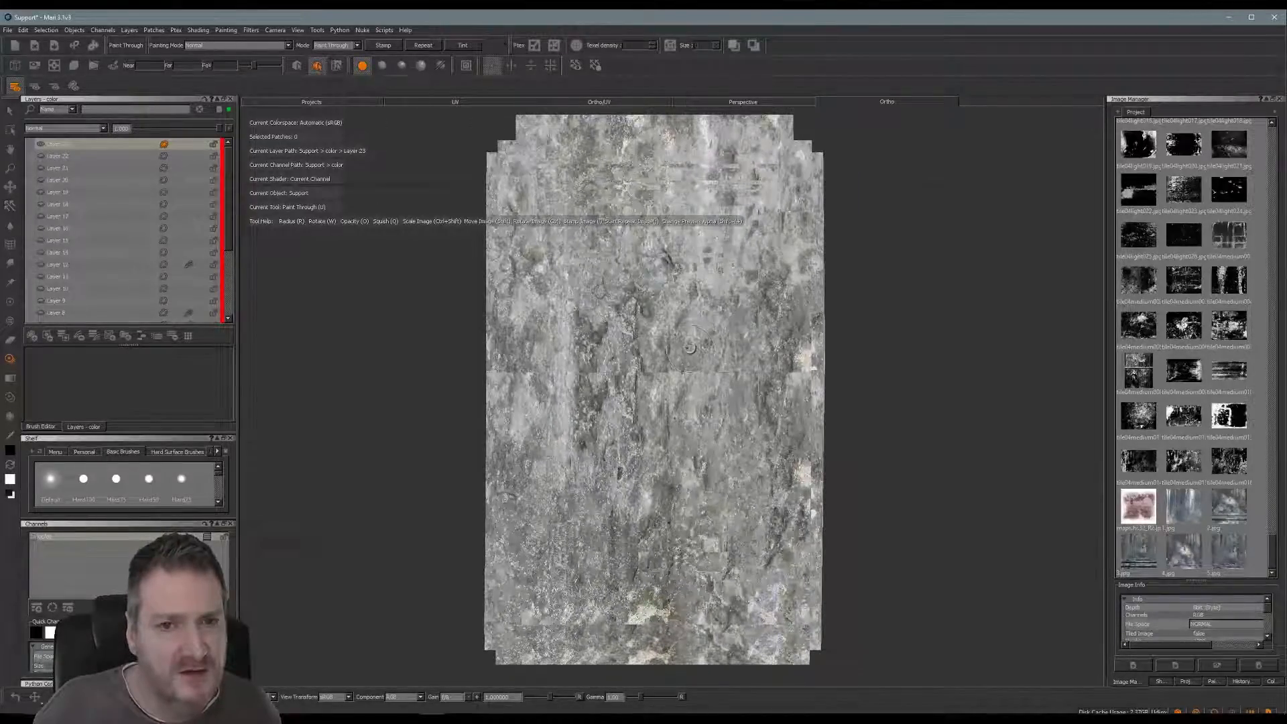
pyautogui.keyDown('alt'); pyautogui.moveTo(690, 348); pyautogui.dragTo(737, 366); pyautogui.keyUp('alt')
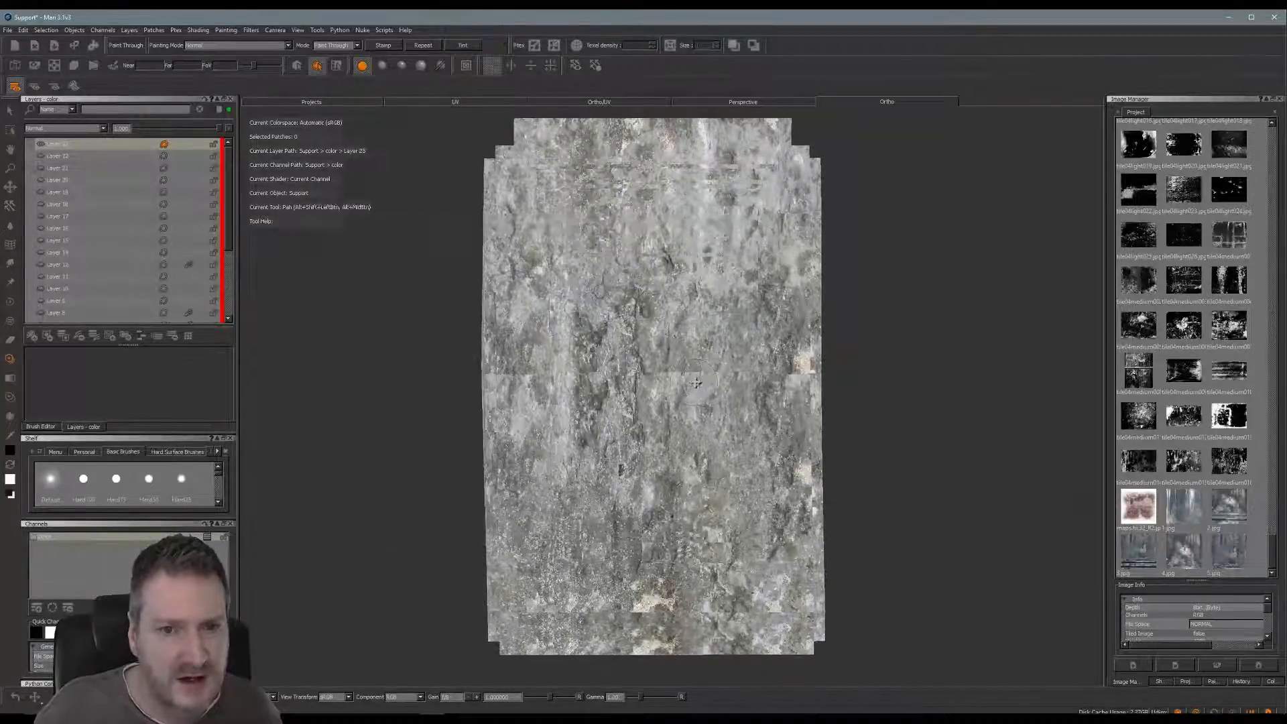
pyautogui.keyDown('alt'); pyautogui.moveTo(698, 383); pyautogui.dragTo(707, 390, button='middle'); pyautogui.keyUp('alt')
pyautogui.keyDown('alt'); pyautogui.moveTo(708, 391); pyautogui.dragTo(718, 393); pyautogui.keyUp('alt')
pyautogui.moveTo(1229, 551)
pyautogui.mouseDown()
pyautogui.moveTo(846, 380)
pyautogui.moveTo(897, 386)
pyautogui.moveTo(783, 413)
pyautogui.mouseUp()
# Turn the paint-through wall photo upside down and position it over the bracket's front, checking the finished brackets in 3ds Max.
pyautogui.keyDown('ctrl'); pyautogui.moveTo(885, 339); pyautogui.dragTo(829, 363); pyautogui.keyUp('ctrl')
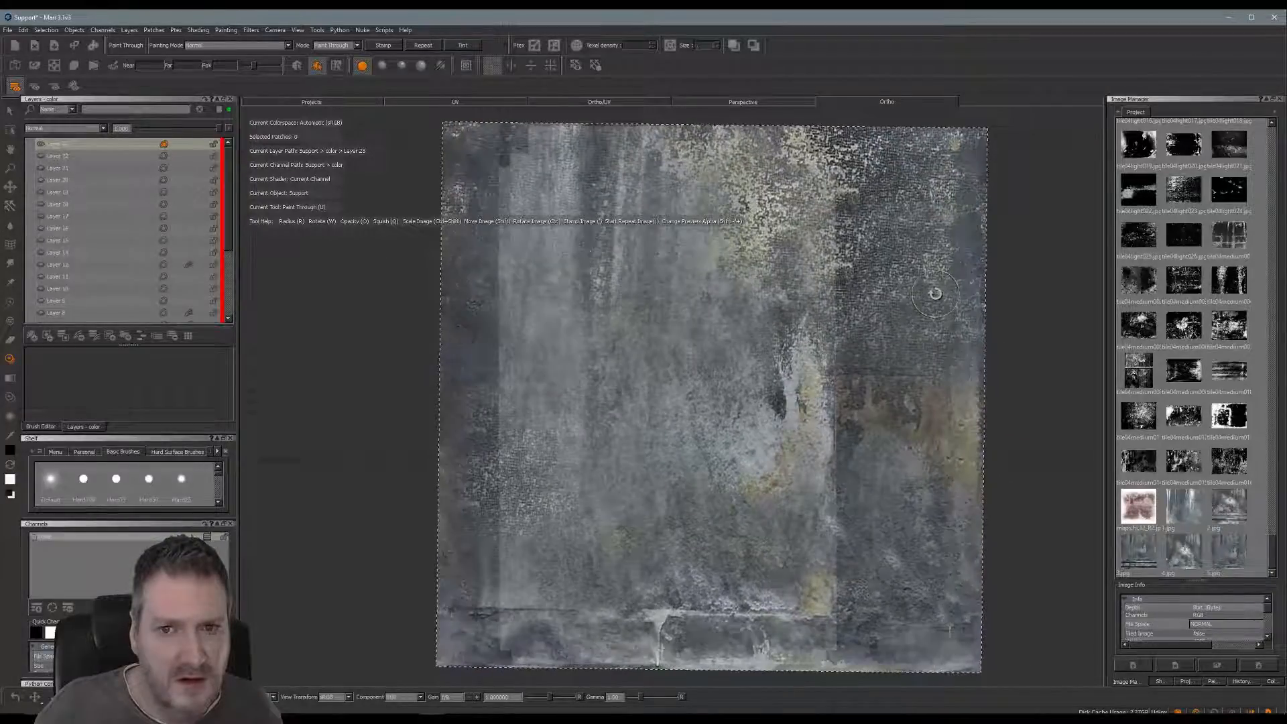
pyautogui.keyDown('ctrl'); pyautogui.moveTo(936, 293); pyautogui.dragTo(936, 289); pyautogui.keyUp('ctrl')
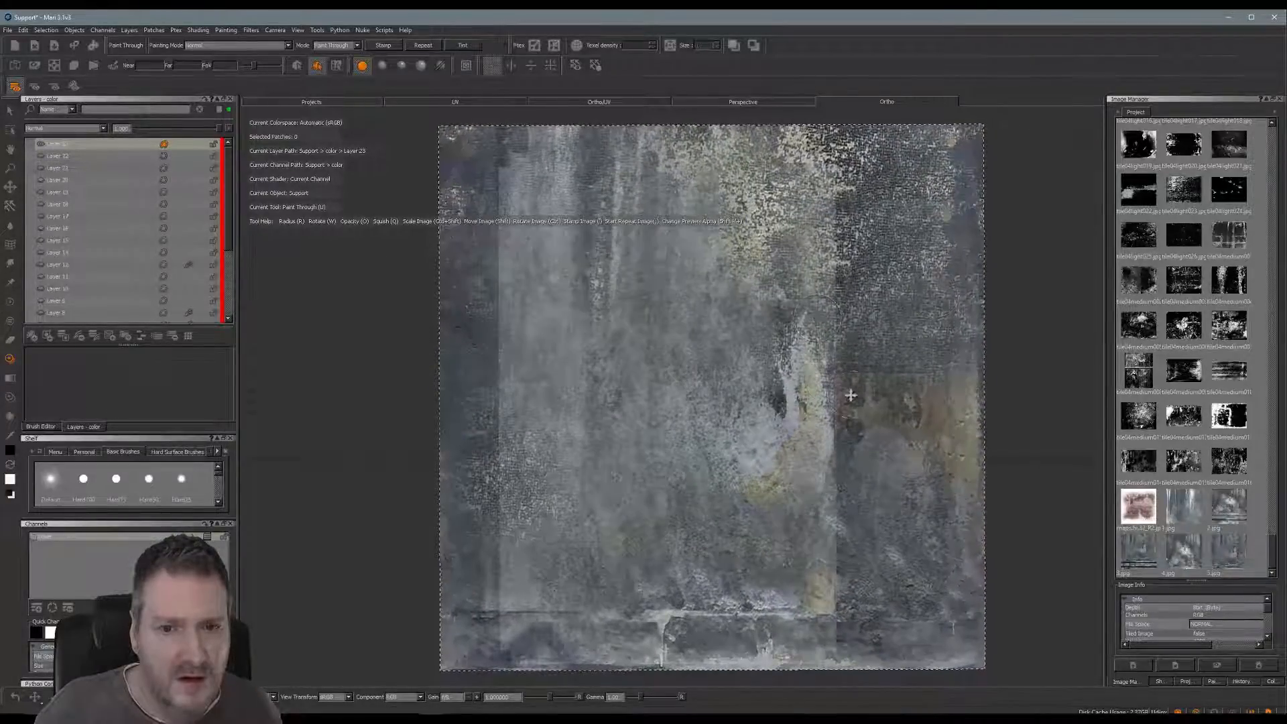
pyautogui.moveTo(850, 396)
pyautogui.keyDown('shift'); pyautogui.mouseDown()
pyautogui.moveTo(795, 393)
pyautogui.moveTo(816, 392)
pyautogui.mouseUp(); pyautogui.keyUp('shift')
pyautogui.moveTo(577, 268)
pyautogui.keyDown('ctrl'); pyautogui.mouseDown()
pyautogui.moveTo(553, 437)
pyautogui.moveTo(691, 518)
pyautogui.moveTo(747, 478)
pyautogui.mouseUp(); pyautogui.keyUp('ctrl')
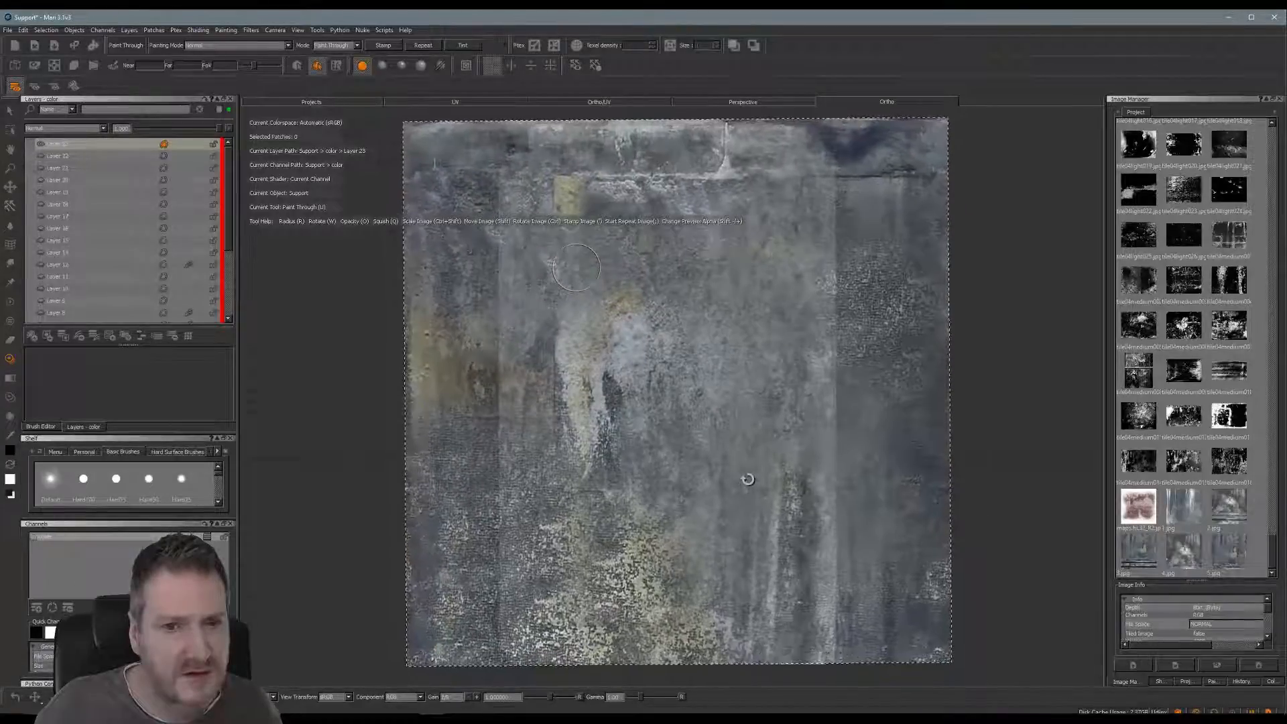
pyautogui.keyDown('ctrl'); pyautogui.moveTo(909, 409); pyautogui.dragTo(907, 411); pyautogui.keyUp('ctrl')
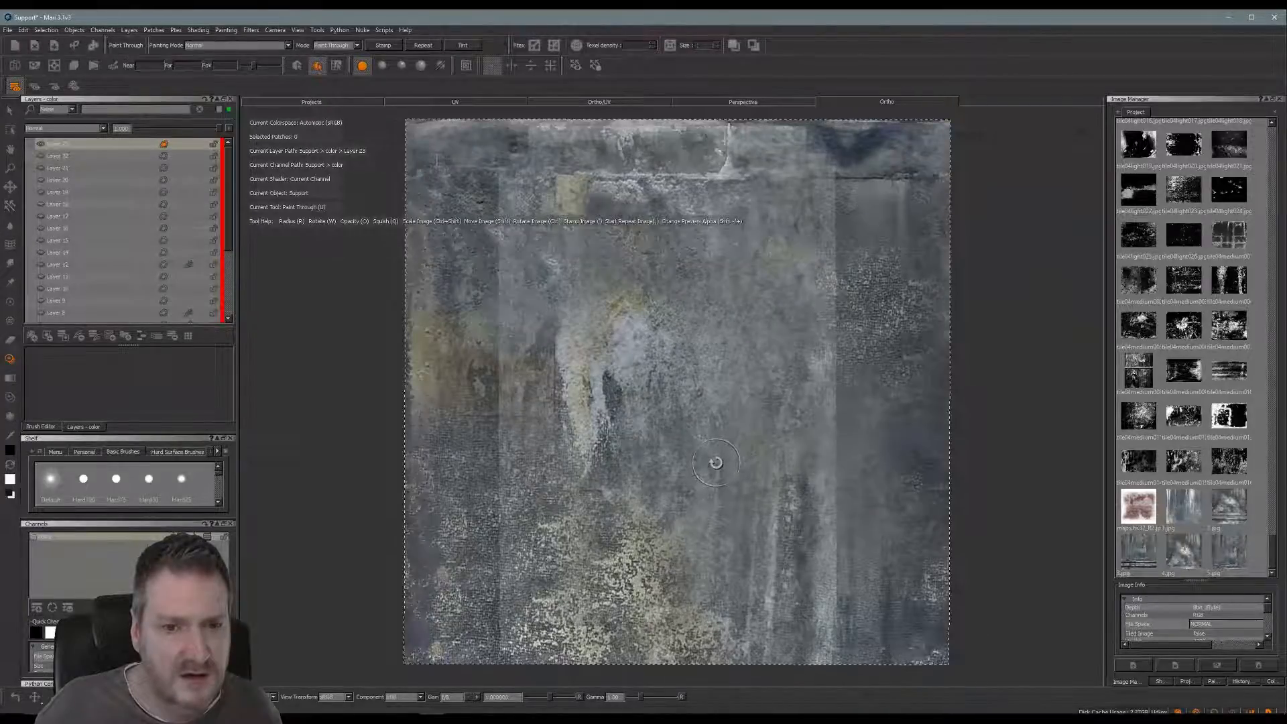
pyautogui.click(1228, 19)
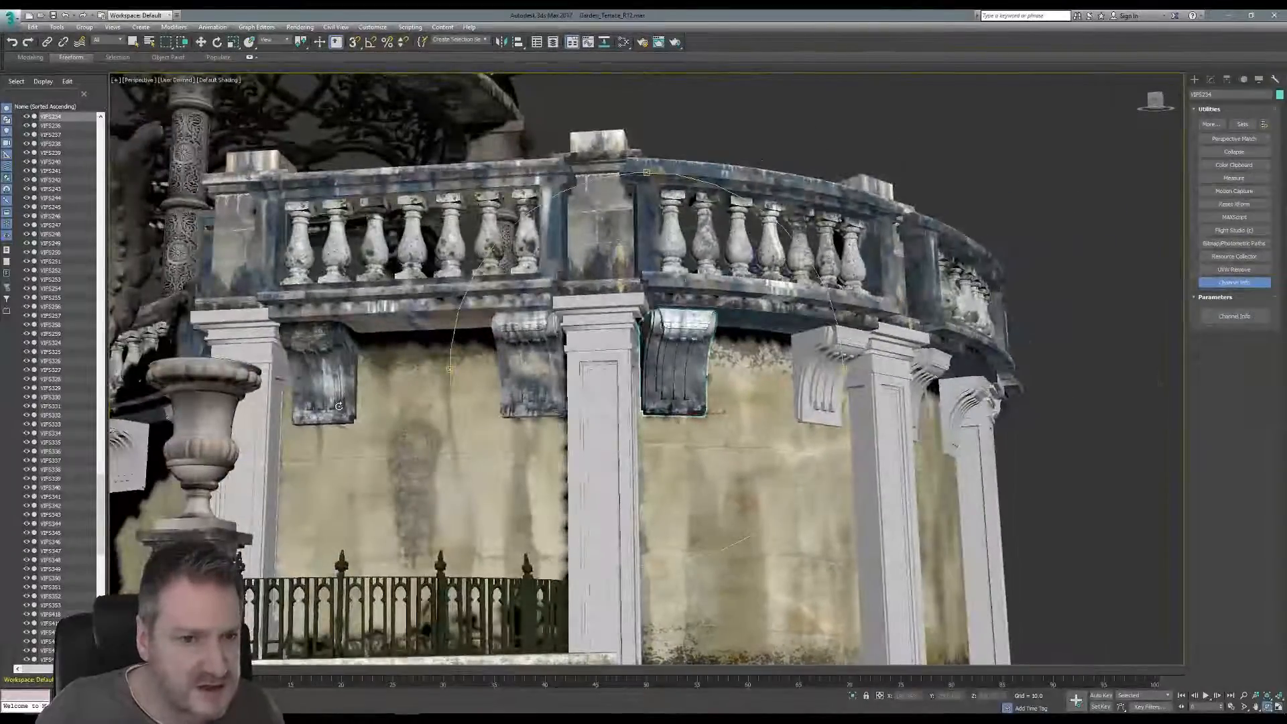
pyautogui.click(1232, 14)
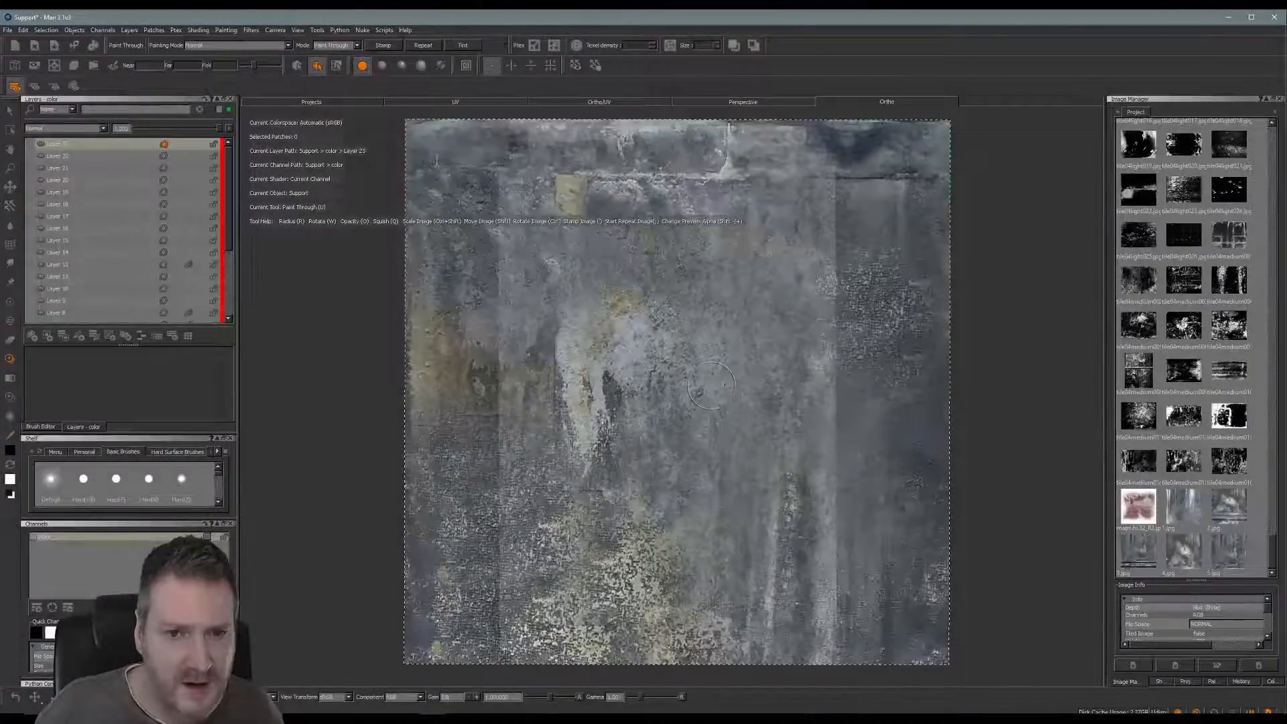
pyautogui.moveTo(715, 388)
pyautogui.keyDown('shift'); pyautogui.mouseDown()
pyautogui.moveTo(763, 375)
pyautogui.moveTo(684, 395)
pyautogui.mouseUp(); pyautogui.keyUp('shift')
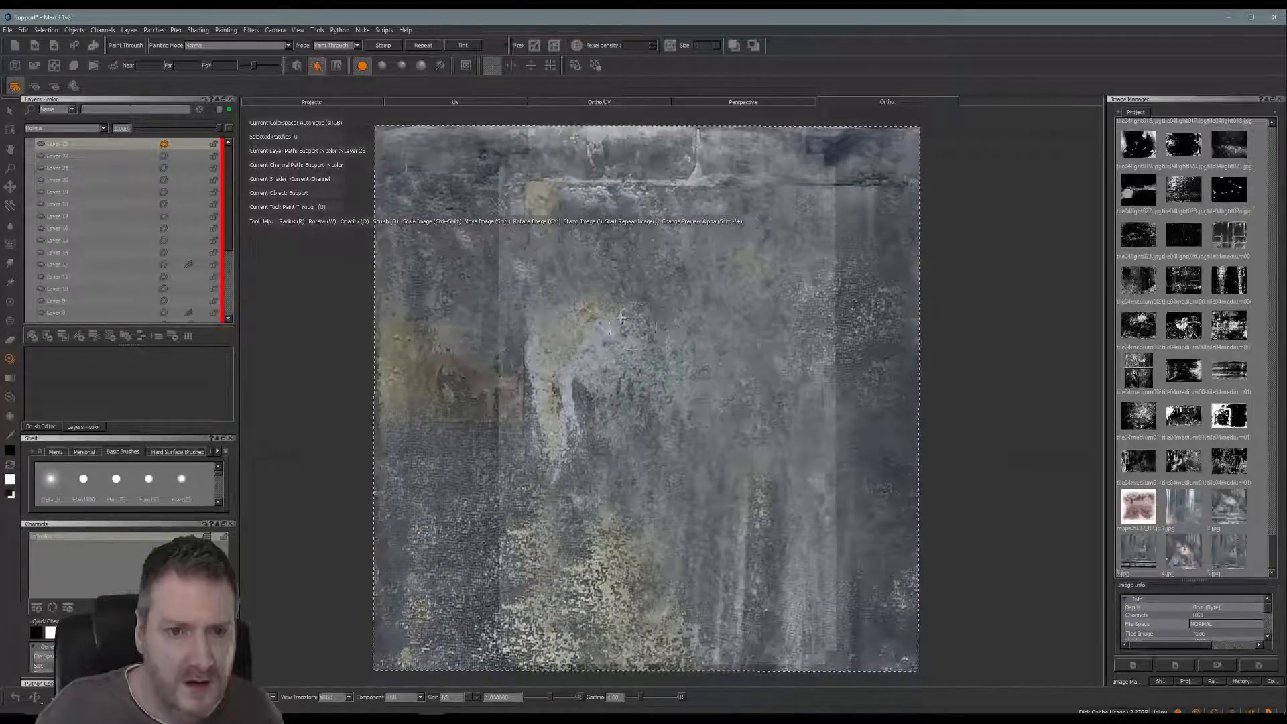
# Paint the wall photo across the bracket's whole front face and bake the paint onto the new layer.
pyautogui.moveTo(541, 191)
pyautogui.mouseDown()
pyautogui.moveTo(751, 192)
pyautogui.moveTo(560, 149)
pyautogui.moveTo(786, 180)
pyautogui.moveTo(536, 228)
pyautogui.moveTo(804, 268)
pyautogui.moveTo(509, 322)
pyautogui.moveTo(804, 315)
pyautogui.moveTo(805, 395)
pyautogui.moveTo(823, 285)
pyautogui.mouseUp()
pyautogui.moveTo(823, 429)
pyautogui.mouseDown()
pyautogui.moveTo(509, 456)
pyautogui.moveTo(804, 496)
pyautogui.moveTo(523, 513)
pyautogui.moveTo(804, 543)
pyautogui.moveTo(550, 537)
pyautogui.moveTo(777, 570)
pyautogui.moveTo(510, 600)
pyautogui.moveTo(818, 661)
pyautogui.moveTo(737, 630)
pyautogui.moveTo(831, 590)
pyautogui.moveTo(880, 533)
pyautogui.mouseUp()
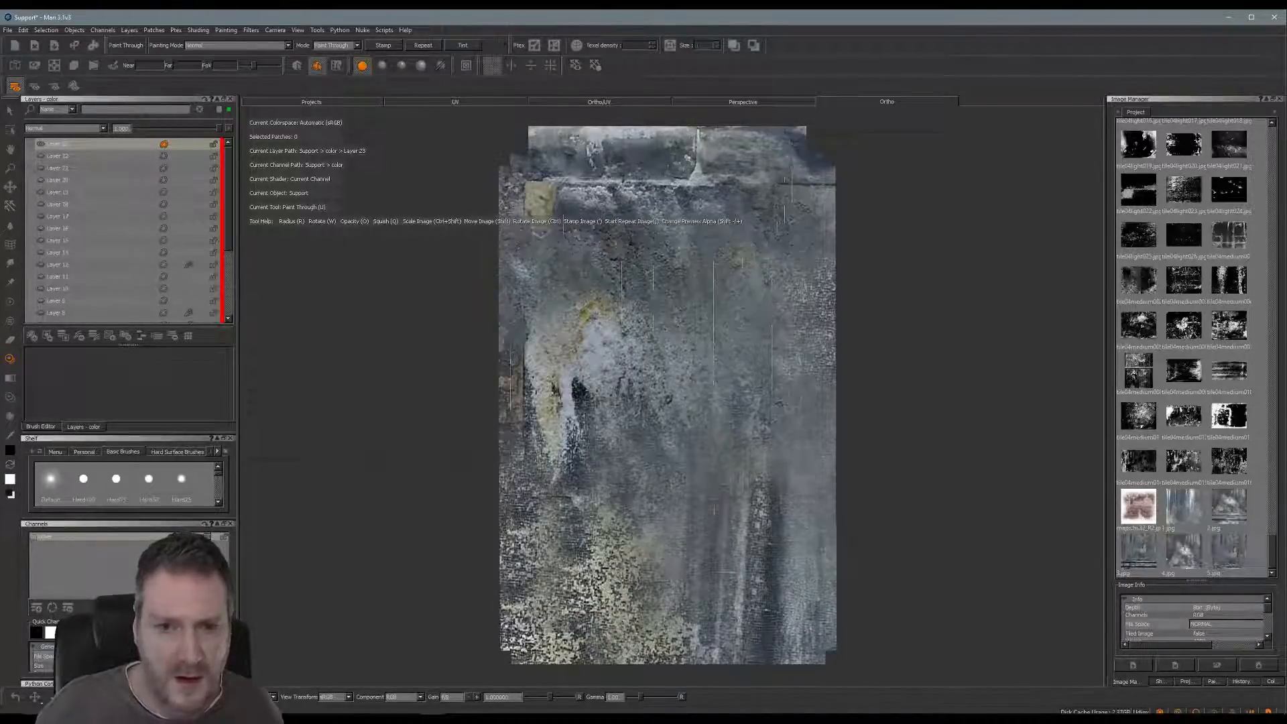
pyautogui.press('b')
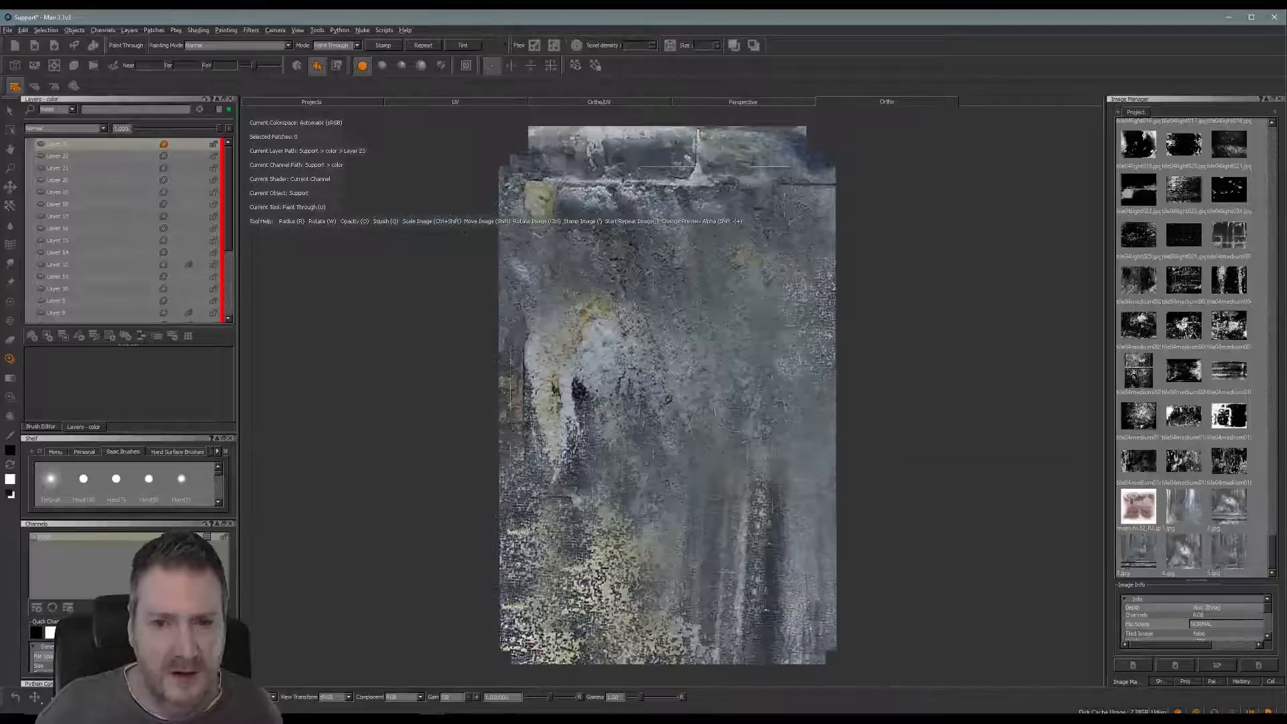
# Turn the bracket to its side, enable the projection's Edge Mask, and rotate the wall photo to follow the side's slant.
pyautogui.moveTo(757, 364)
pyautogui.keyDown('alt'); pyautogui.mouseDown()
pyautogui.moveTo(572, 429)
pyautogui.moveTo(590, 469)
pyautogui.mouseUp(); pyautogui.keyUp('alt')
pyautogui.press('u')
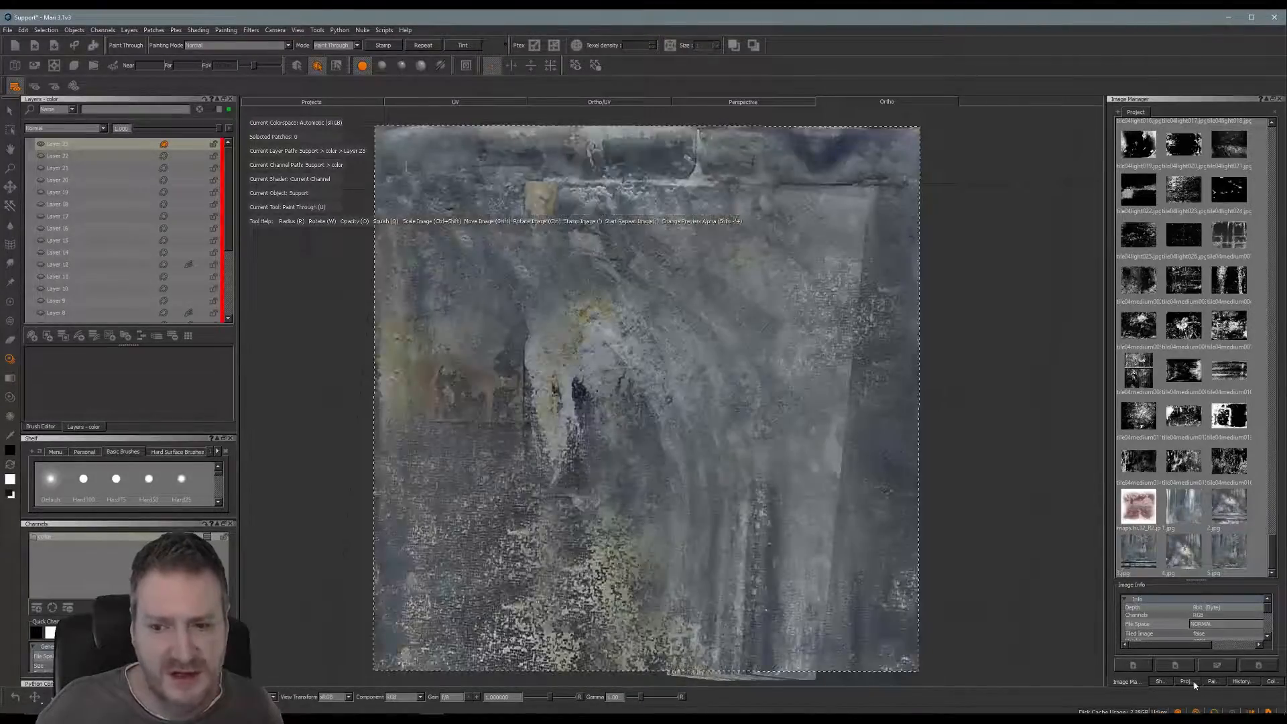
pyautogui.click(1188, 682)
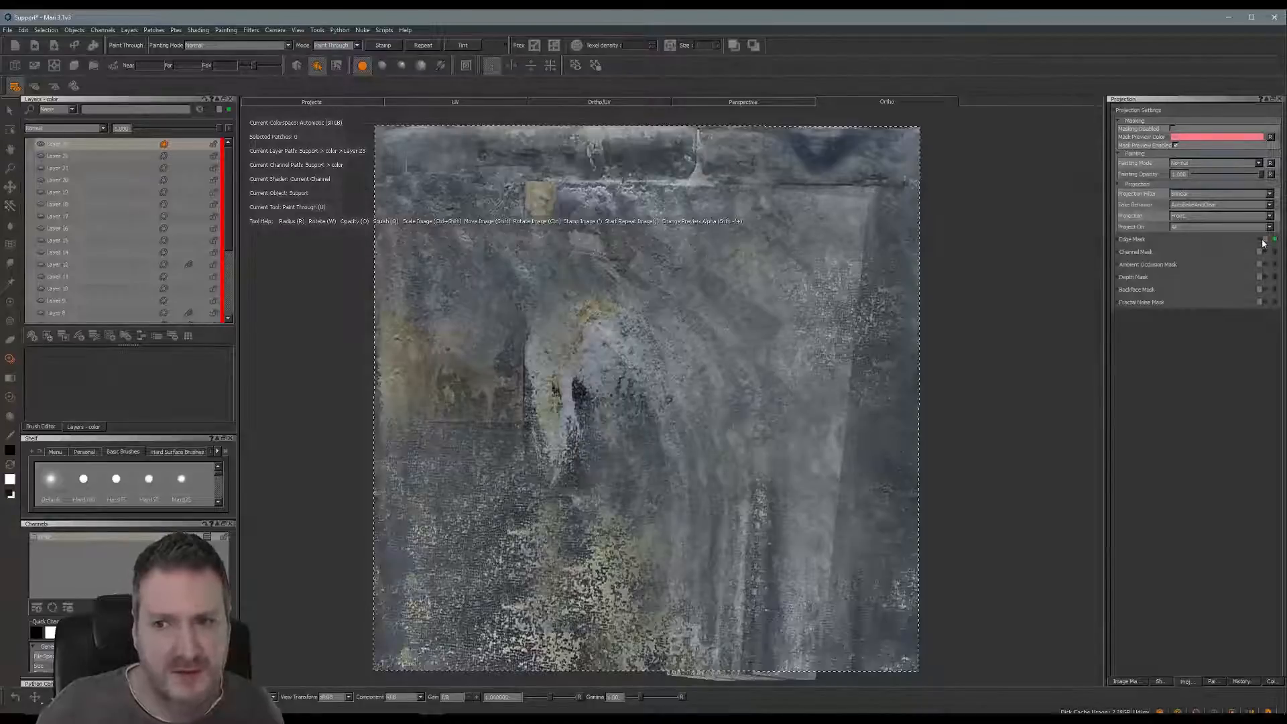
pyautogui.moveTo(927, 377); pyautogui.dragTo(929, 378)
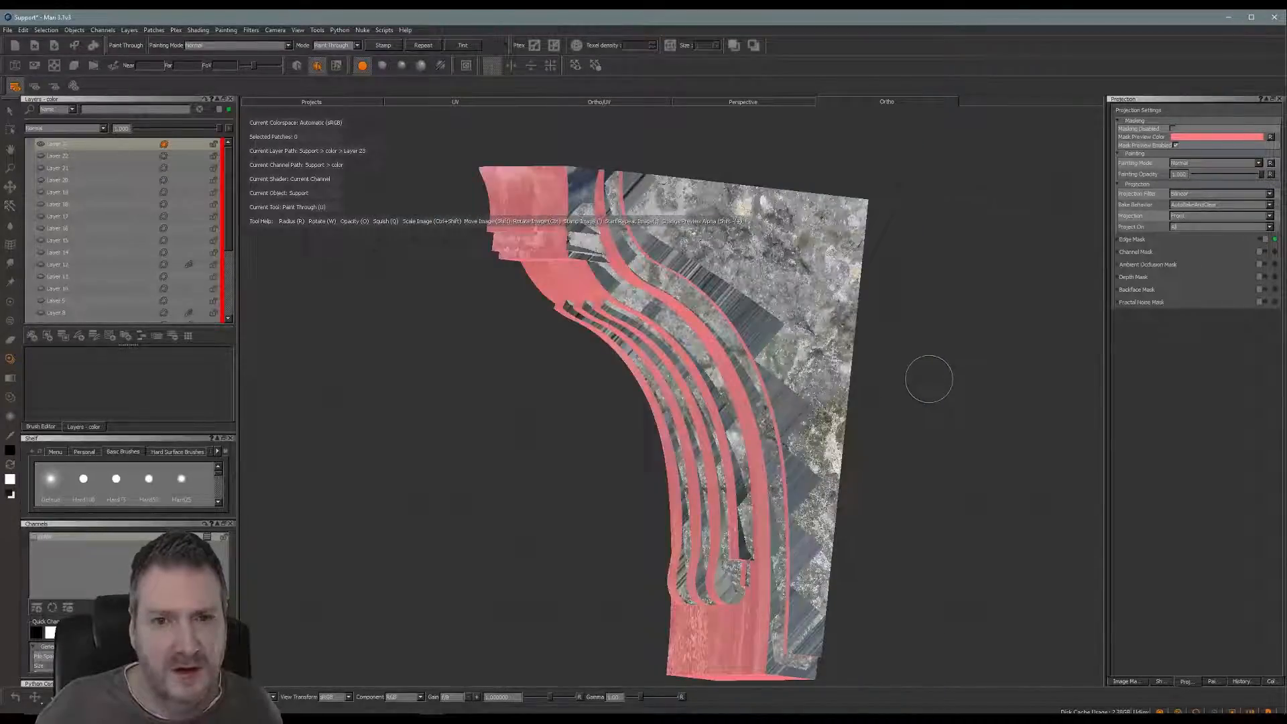
pyautogui.keyDown('ctrl'); pyautogui.moveTo(839, 231); pyautogui.dragTo(860, 257); pyautogui.keyUp('ctrl')
pyautogui.moveTo(915, 362); pyautogui.dragTo(914, 380)
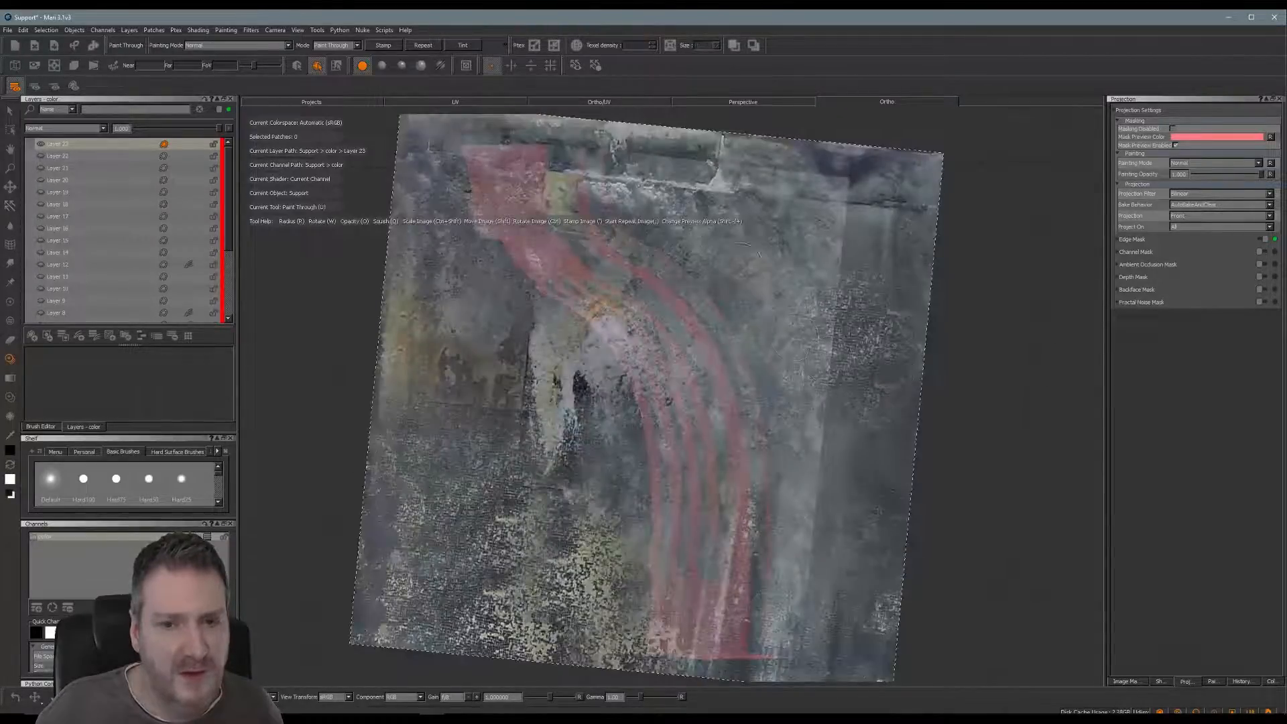
# Paint the wall photo through the edge mask over the bracket's flat side and curved grooves, then bake it.
pyautogui.moveTo(576, 167); pyautogui.dragTo(585, 176)
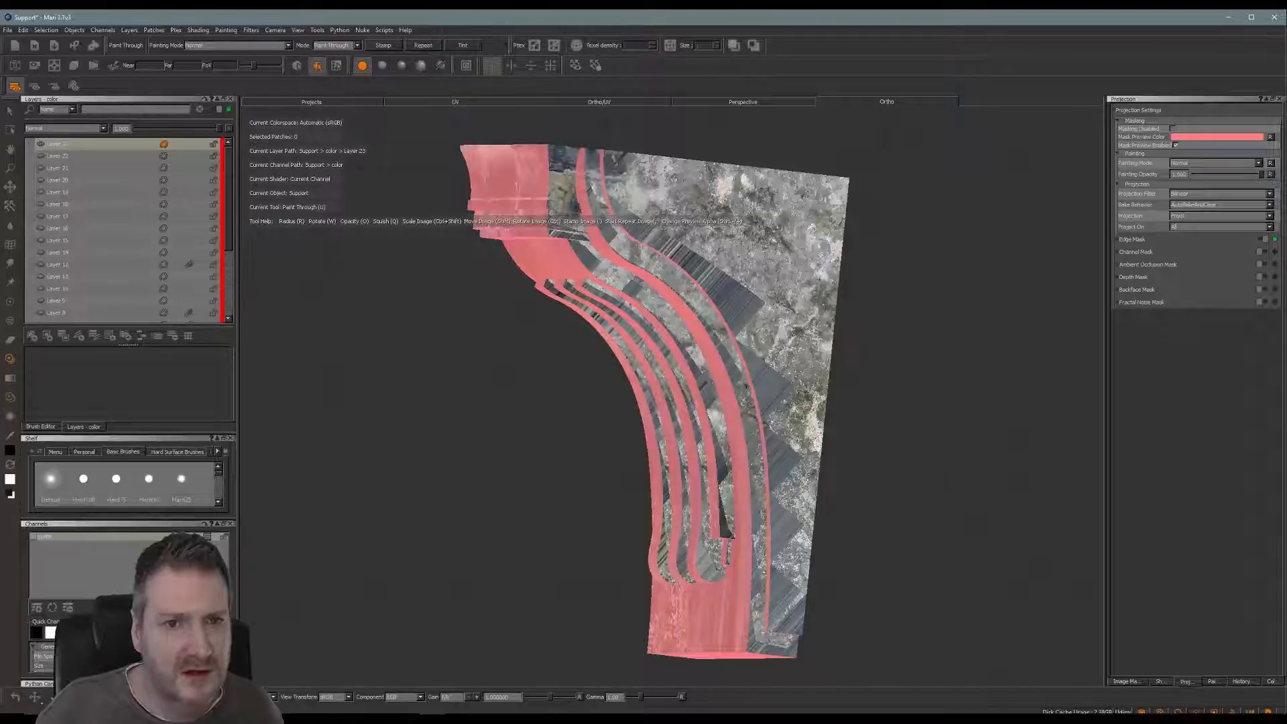
pyautogui.moveTo(598, 175)
pyautogui.mouseDown()
pyautogui.moveTo(601, 203)
pyautogui.moveTo(801, 183)
pyautogui.moveTo(815, 211)
pyautogui.moveTo(710, 232)
pyautogui.moveTo(641, 214)
pyautogui.moveTo(671, 265)
pyautogui.moveTo(768, 310)
pyautogui.moveTo(755, 342)
pyautogui.moveTo(805, 255)
pyautogui.moveTo(746, 247)
pyautogui.moveTo(834, 274)
pyautogui.moveTo(819, 392)
pyautogui.moveTo(771, 456)
pyautogui.moveTo(732, 352)
pyautogui.moveTo(814, 429)
pyautogui.moveTo(783, 627)
pyautogui.moveTo(759, 567)
pyautogui.moveTo(758, 469)
pyautogui.moveTo(785, 522)
pyautogui.mouseUp()
pyautogui.moveTo(704, 313)
pyautogui.mouseDown()
pyautogui.moveTo(624, 245)
pyautogui.moveTo(623, 295)
pyautogui.moveTo(674, 318)
pyautogui.moveTo(694, 349)
pyautogui.mouseUp()
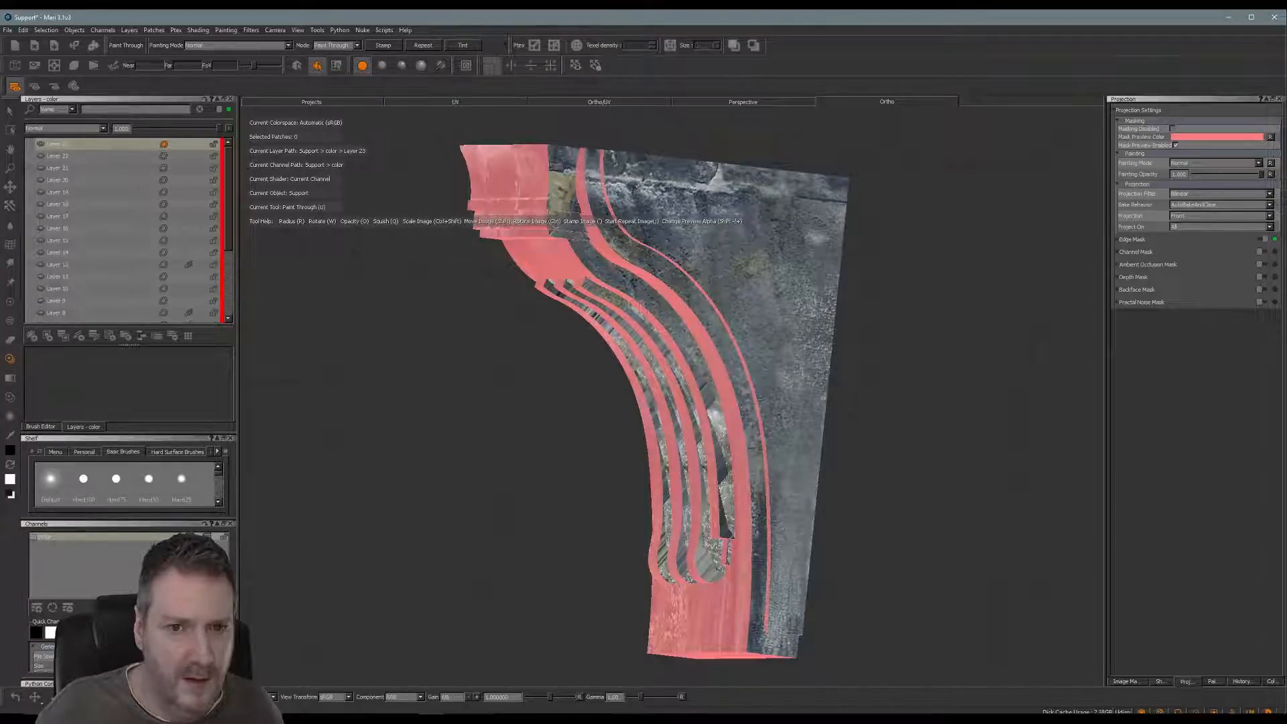
pyautogui.moveTo(716, 399); pyautogui.dragTo(733, 499)
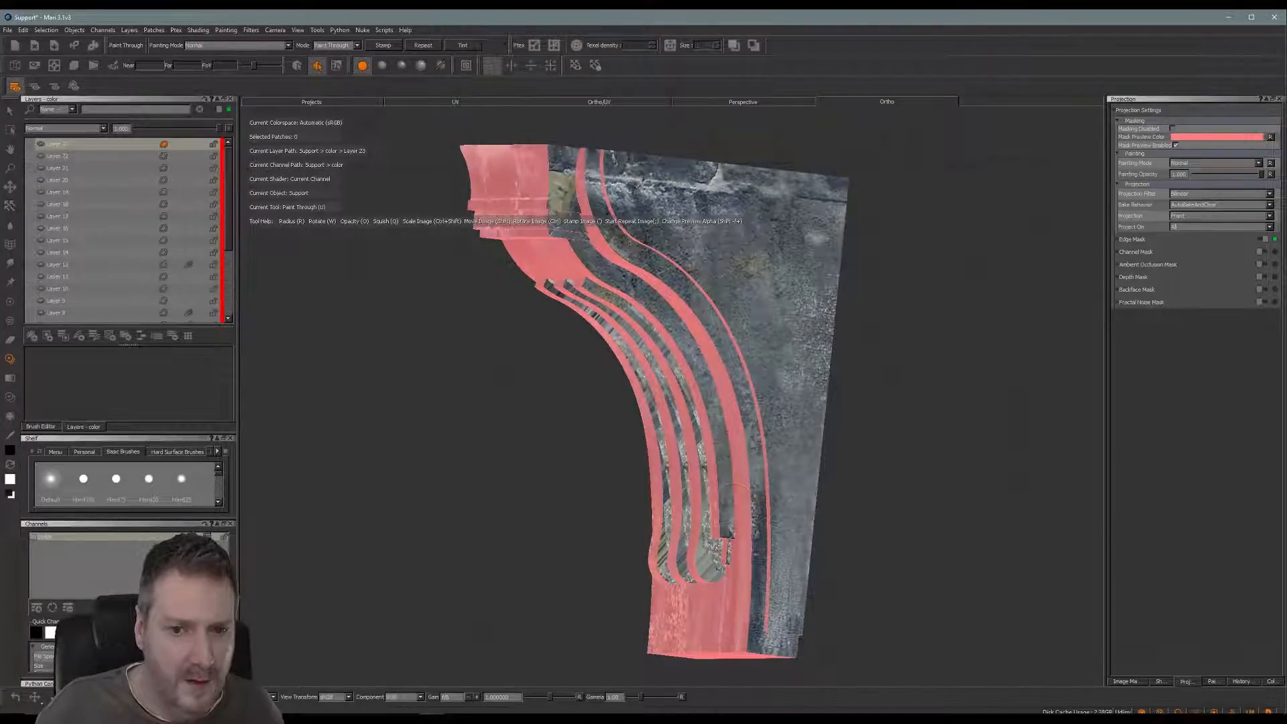
pyautogui.moveTo(724, 543)
pyautogui.mouseDown()
pyautogui.moveTo(707, 570)
pyautogui.moveTo(706, 462)
pyautogui.mouseUp()
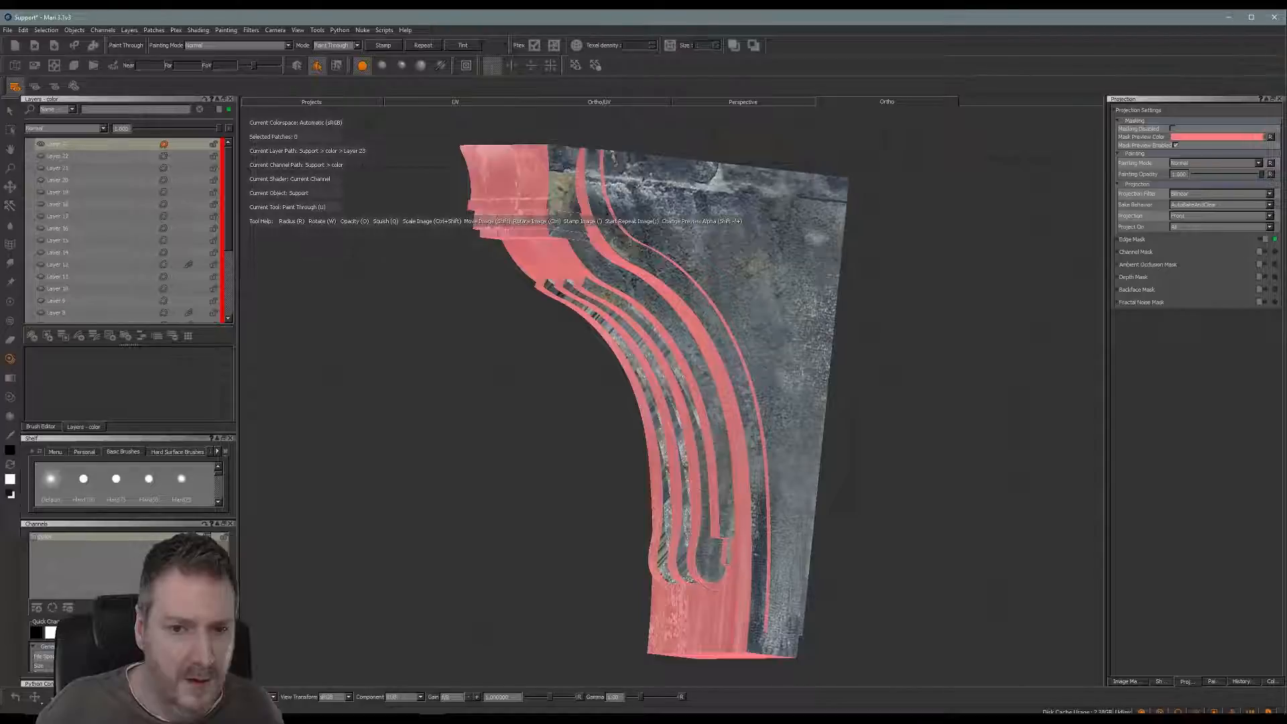
pyautogui.moveTo(620, 325); pyautogui.dragTo(572, 283)
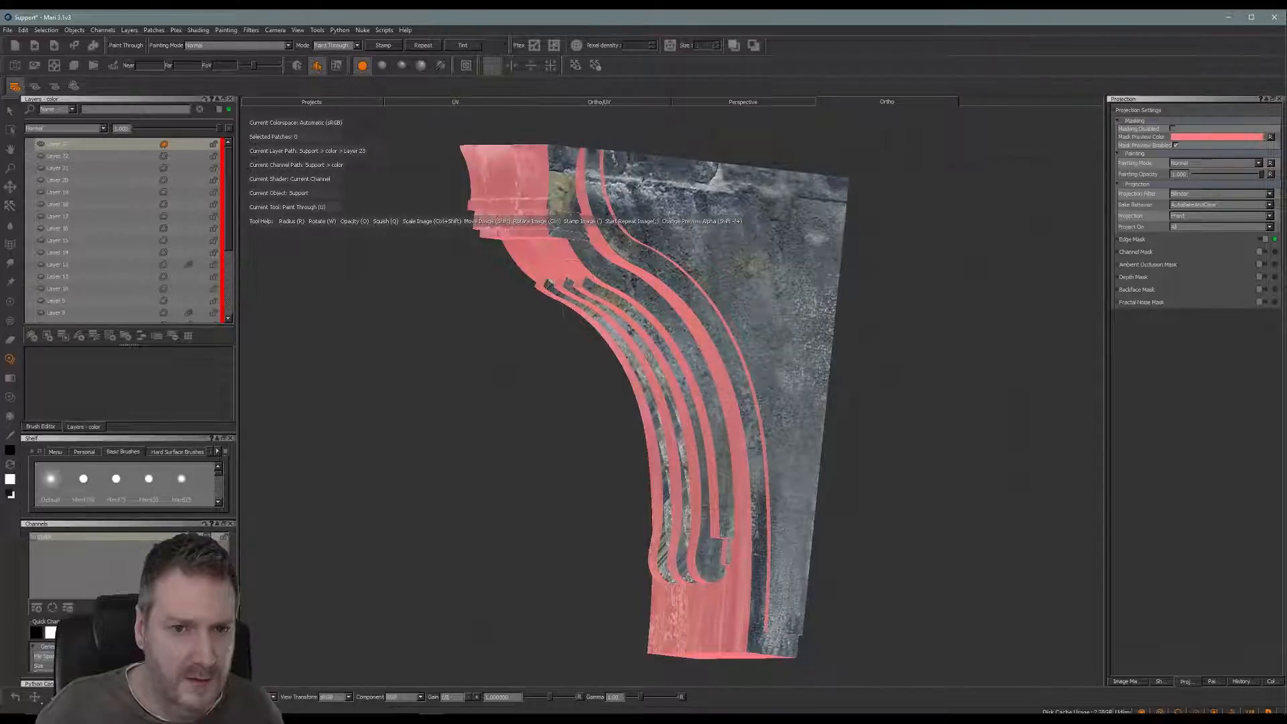
pyautogui.moveTo(660, 410); pyautogui.dragTo(658, 456)
pyautogui.moveTo(686, 513)
pyautogui.mouseDown()
pyautogui.moveTo(667, 570)
pyautogui.moveTo(684, 578)
pyautogui.mouseUp()
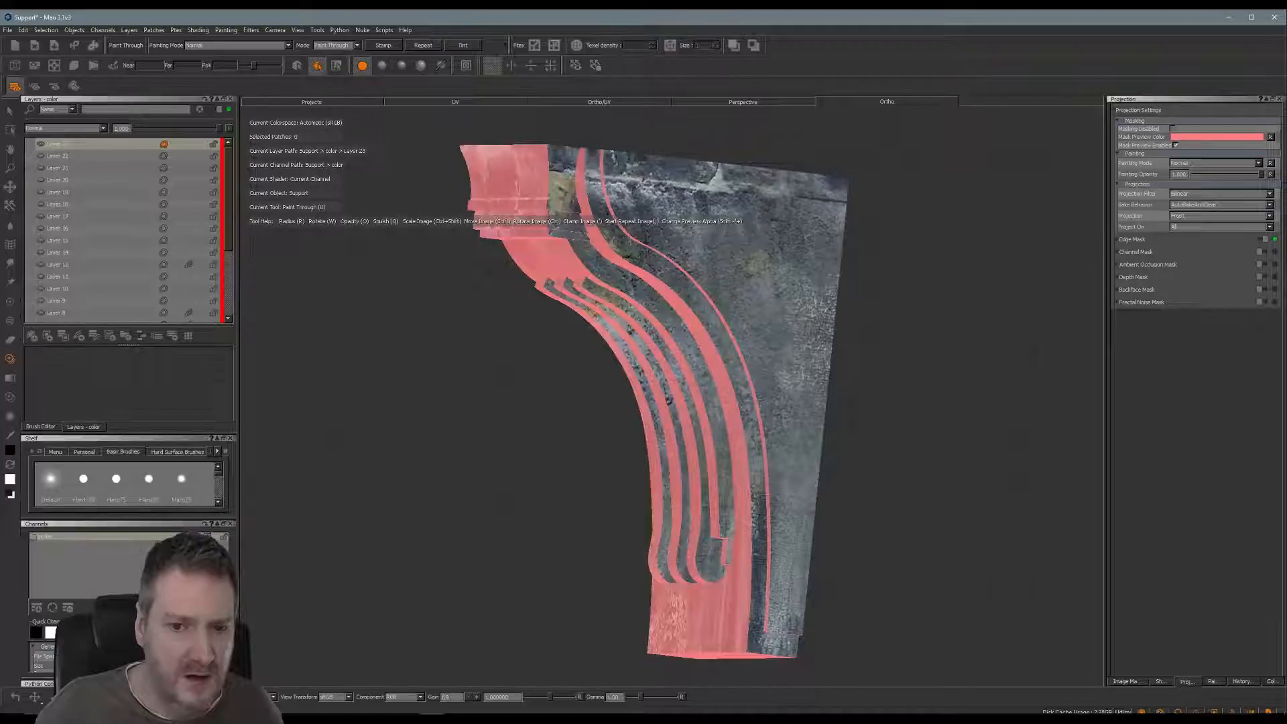
pyautogui.press('b')
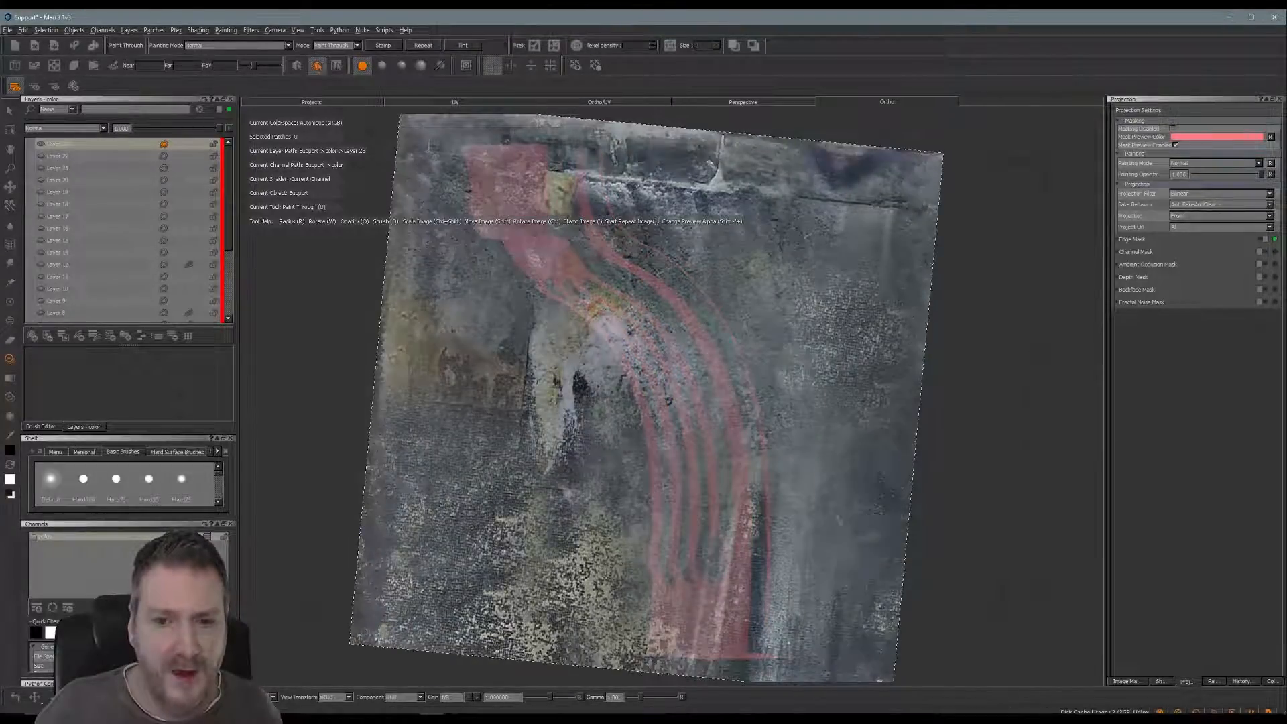
# Turn the bracket to its other side, rotate the wall photo to follow the slant, and paint it over the flat side area.
pyautogui.moveTo(549, 376)
pyautogui.keyDown('alt'); pyautogui.mouseDown()
pyautogui.moveTo(842, 370)
pyautogui.moveTo(772, 396)
pyautogui.moveTo(782, 383)
pyautogui.moveTo(776, 422)
pyautogui.moveTo(764, 405)
pyautogui.moveTo(778, 375)
pyautogui.mouseUp(); pyautogui.keyUp('alt')
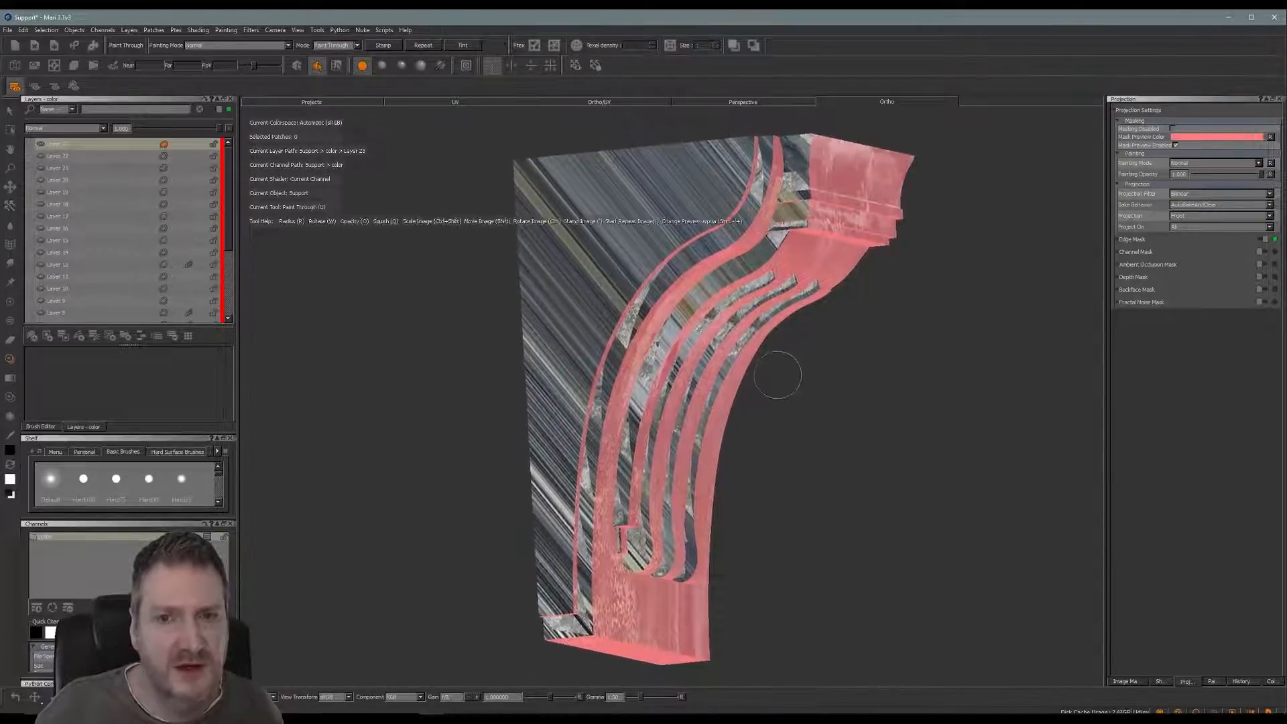
pyautogui.keyDown('ctrl'); pyautogui.moveTo(900, 274); pyautogui.dragTo(889, 230); pyautogui.keyUp('ctrl')
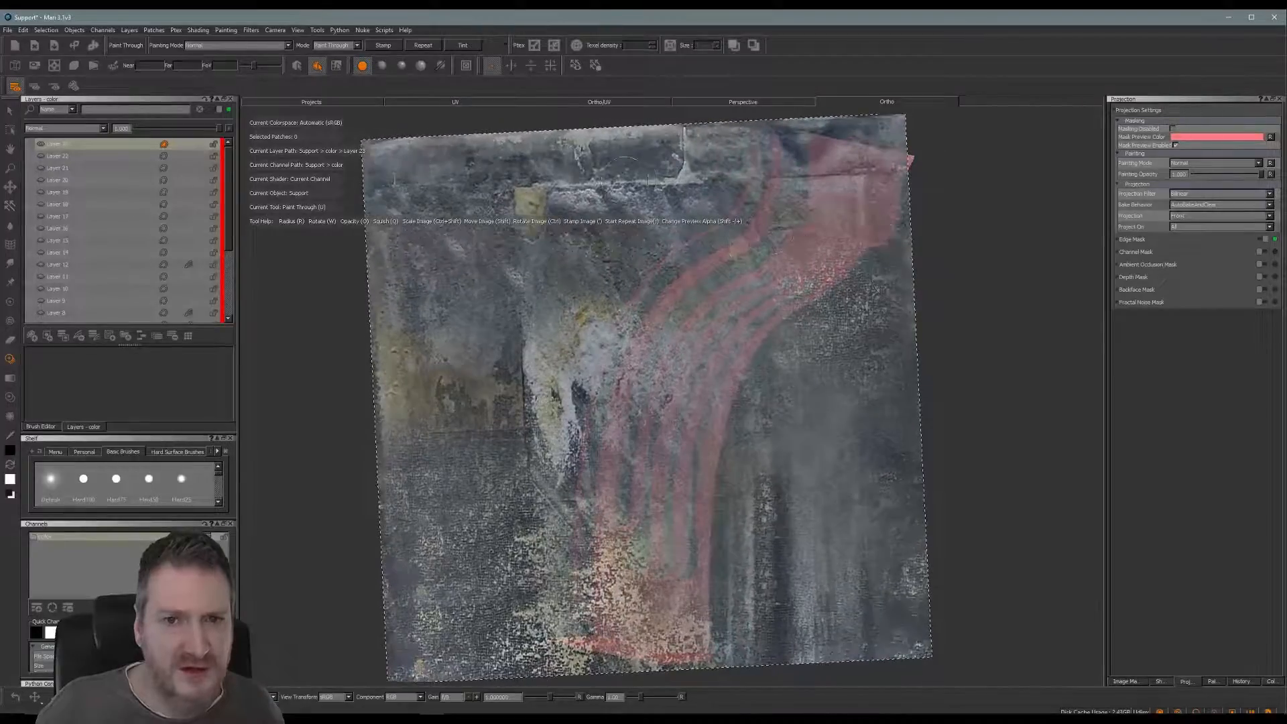
pyautogui.moveTo(658, 189)
pyautogui.mouseDown()
pyautogui.moveTo(732, 163)
pyautogui.moveTo(632, 165)
pyautogui.moveTo(540, 211)
pyautogui.moveTo(697, 194)
pyautogui.mouseUp()
pyautogui.moveTo(795, 144)
pyautogui.mouseDown()
pyautogui.moveTo(798, 209)
pyautogui.moveTo(747, 267)
pyautogui.mouseUp()
pyautogui.moveTo(767, 177); pyautogui.dragTo(747, 208)
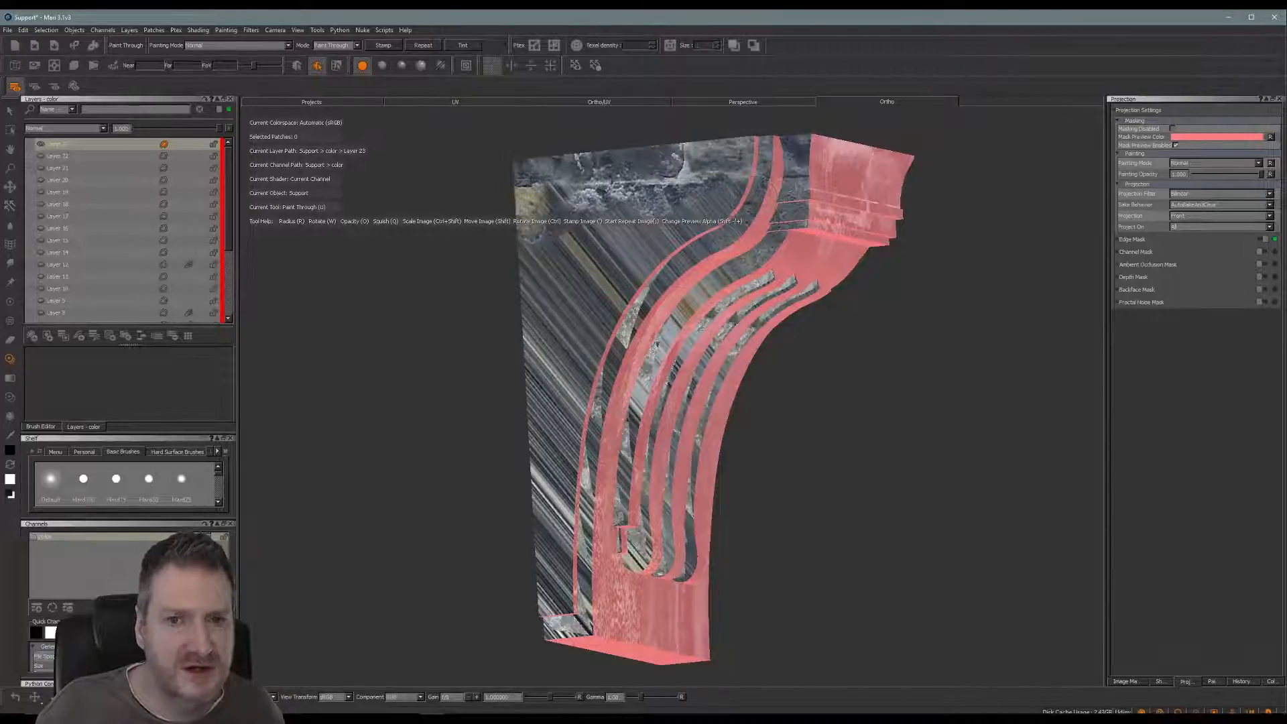
pyautogui.moveTo(668, 268); pyautogui.dragTo(627, 333)
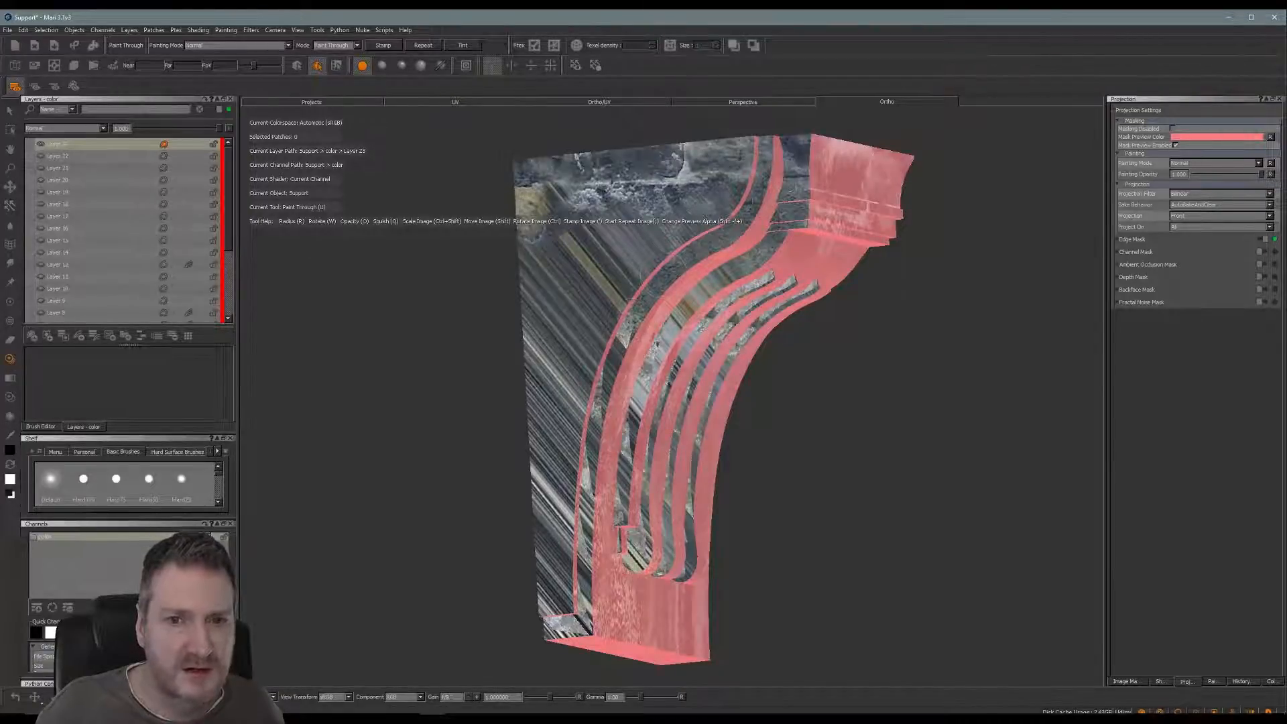
pyautogui.moveTo(654, 258)
pyautogui.mouseDown()
pyautogui.moveTo(587, 245)
pyautogui.moveTo(543, 268)
pyautogui.moveTo(536, 376)
pyautogui.moveTo(577, 301)
pyautogui.moveTo(617, 288)
pyautogui.moveTo(563, 375)
pyautogui.moveTo(550, 436)
pyautogui.moveTo(547, 469)
pyautogui.moveTo(583, 403)
pyautogui.moveTo(547, 513)
pyautogui.moveTo(557, 624)
pyautogui.moveTo(577, 516)
pyautogui.moveTo(576, 617)
pyautogui.moveTo(582, 470)
pyautogui.mouseUp()
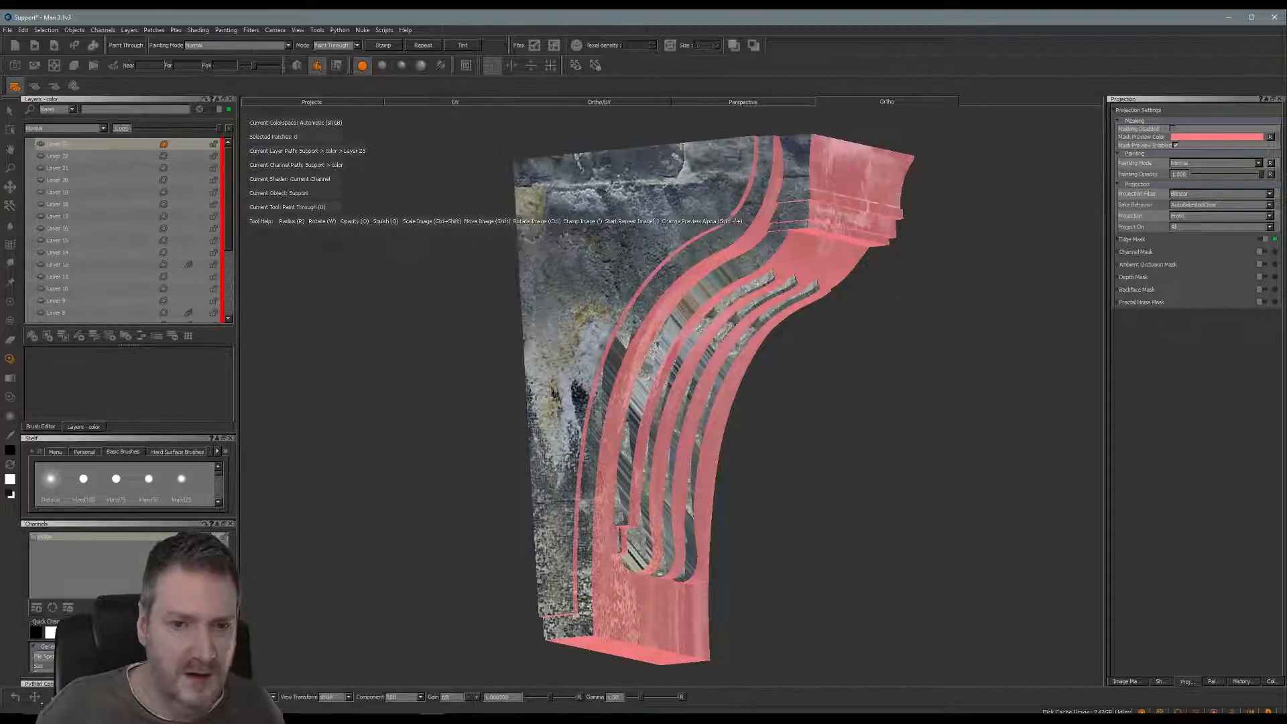
pyautogui.moveTo(602, 403); pyautogui.dragTo(616, 352)
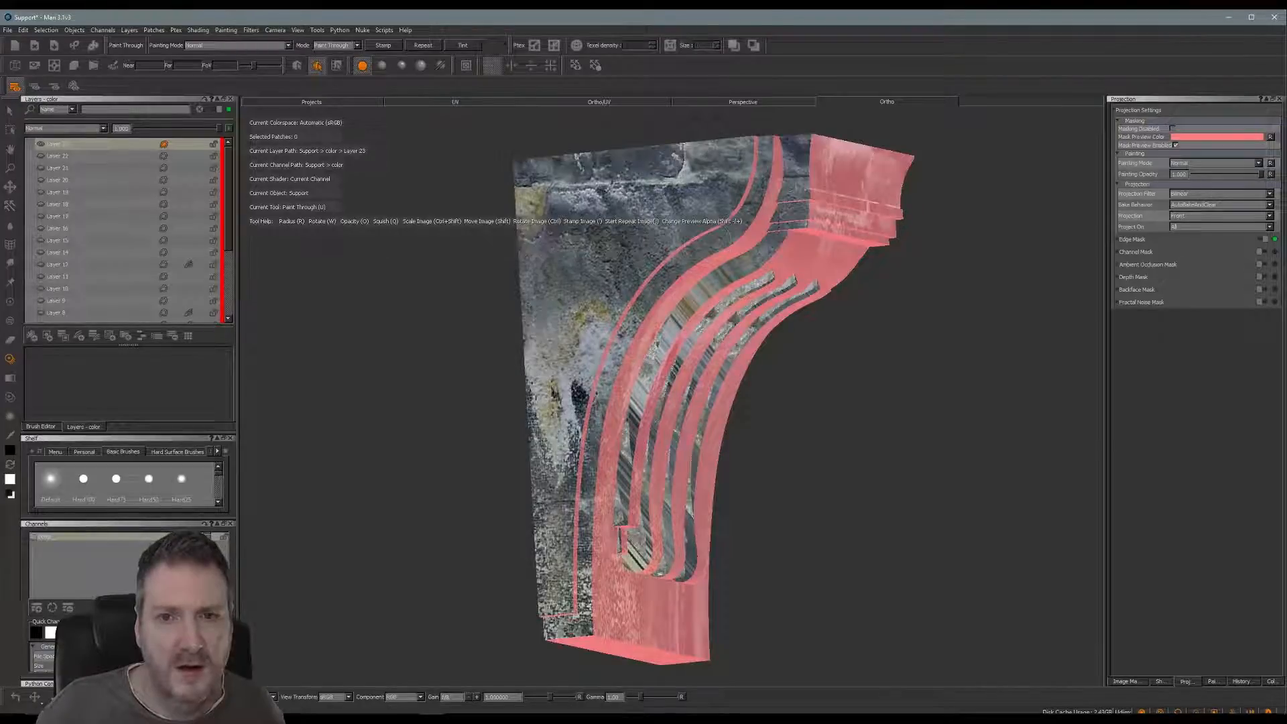
# Paint the wall photo through the edge mask along this side's curved grooves and bake the paint.
pyautogui.moveTo(723, 273)
pyautogui.mouseDown()
pyautogui.moveTo(675, 318)
pyautogui.moveTo(643, 392)
pyautogui.moveTo(625, 483)
pyautogui.moveTo(636, 563)
pyautogui.moveTo(634, 516)
pyautogui.mouseUp()
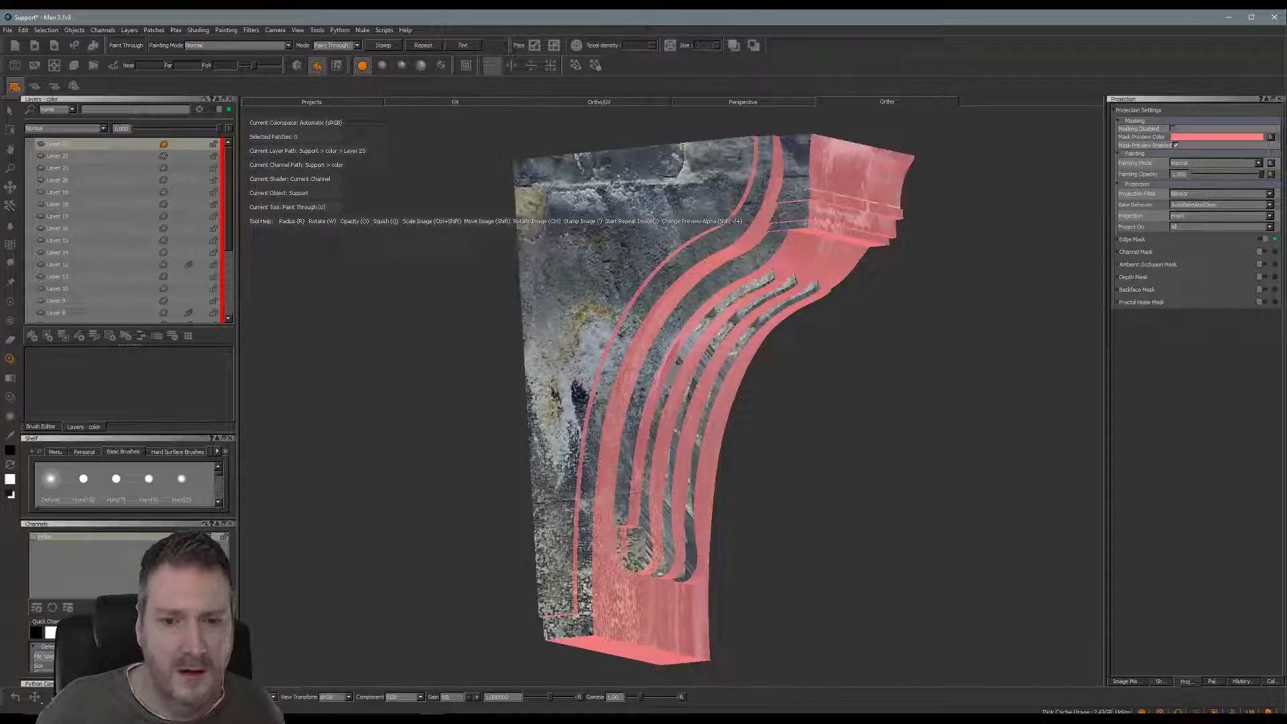
pyautogui.moveTo(671, 375)
pyautogui.mouseDown()
pyautogui.moveTo(741, 292)
pyautogui.moveTo(788, 284)
pyautogui.moveTo(746, 335)
pyautogui.mouseUp()
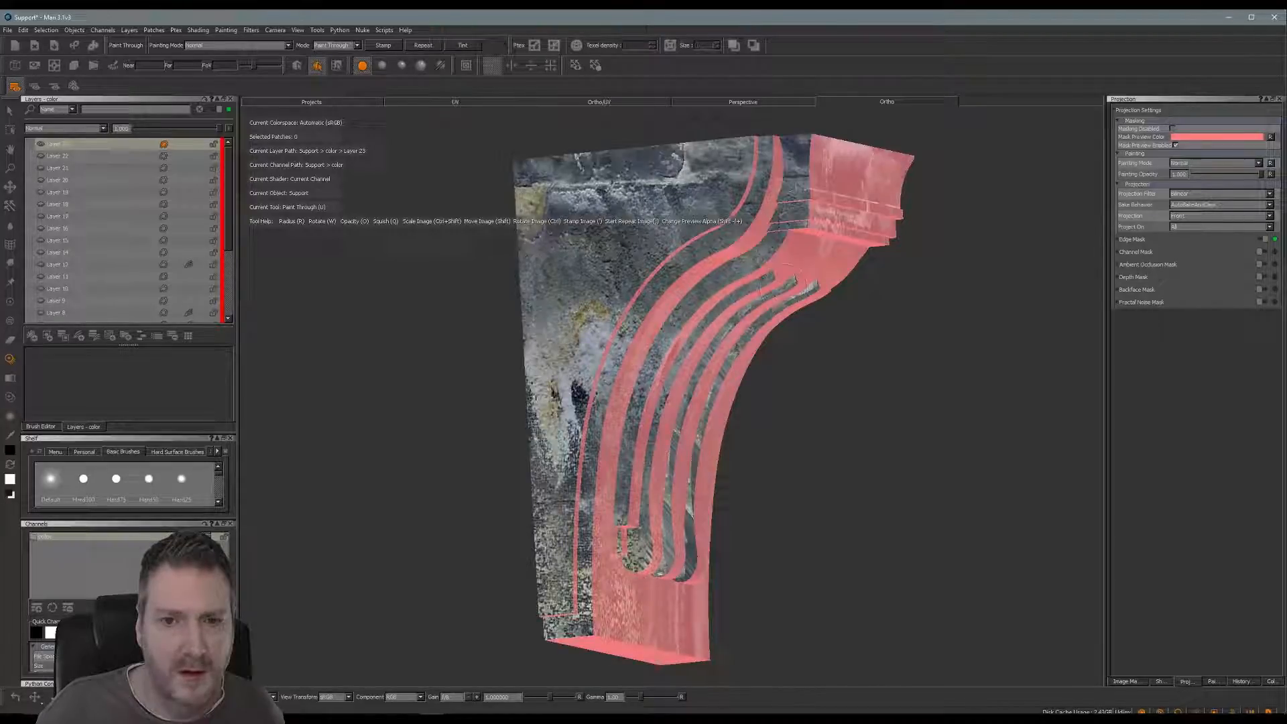
pyautogui.moveTo(690, 429); pyautogui.dragTo(691, 499)
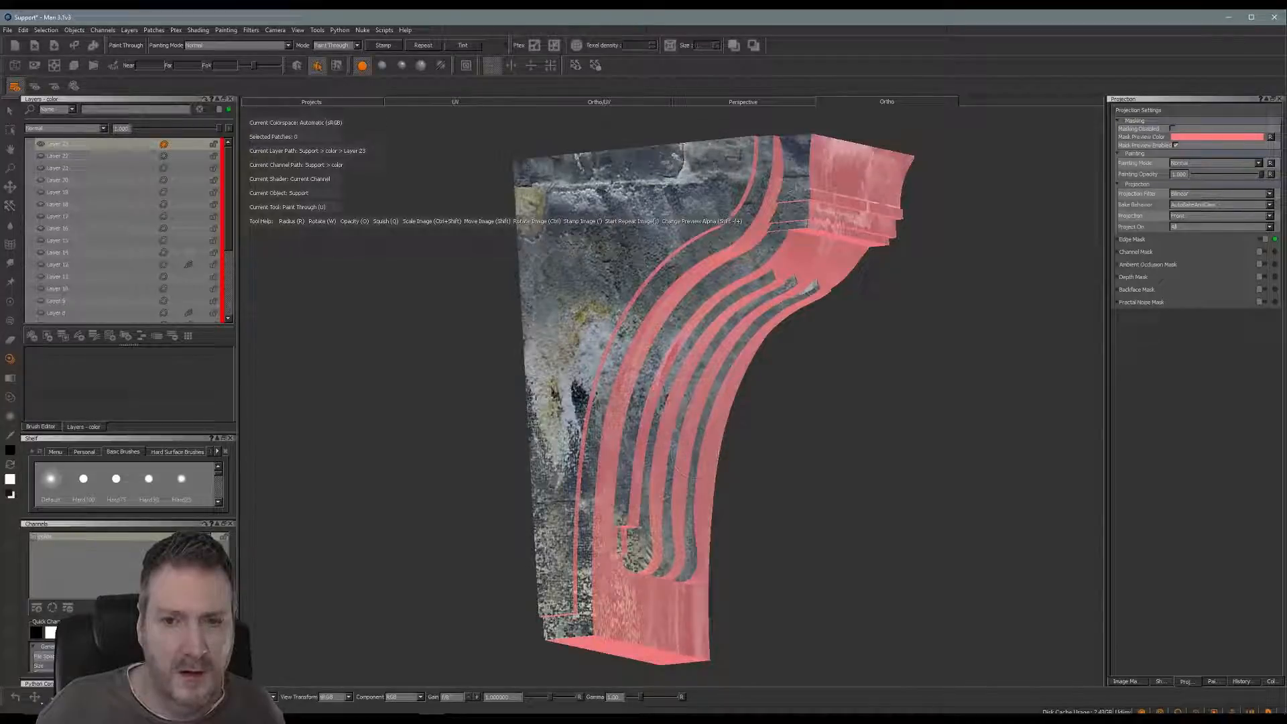
pyautogui.moveTo(697, 295); pyautogui.dragTo(691, 321)
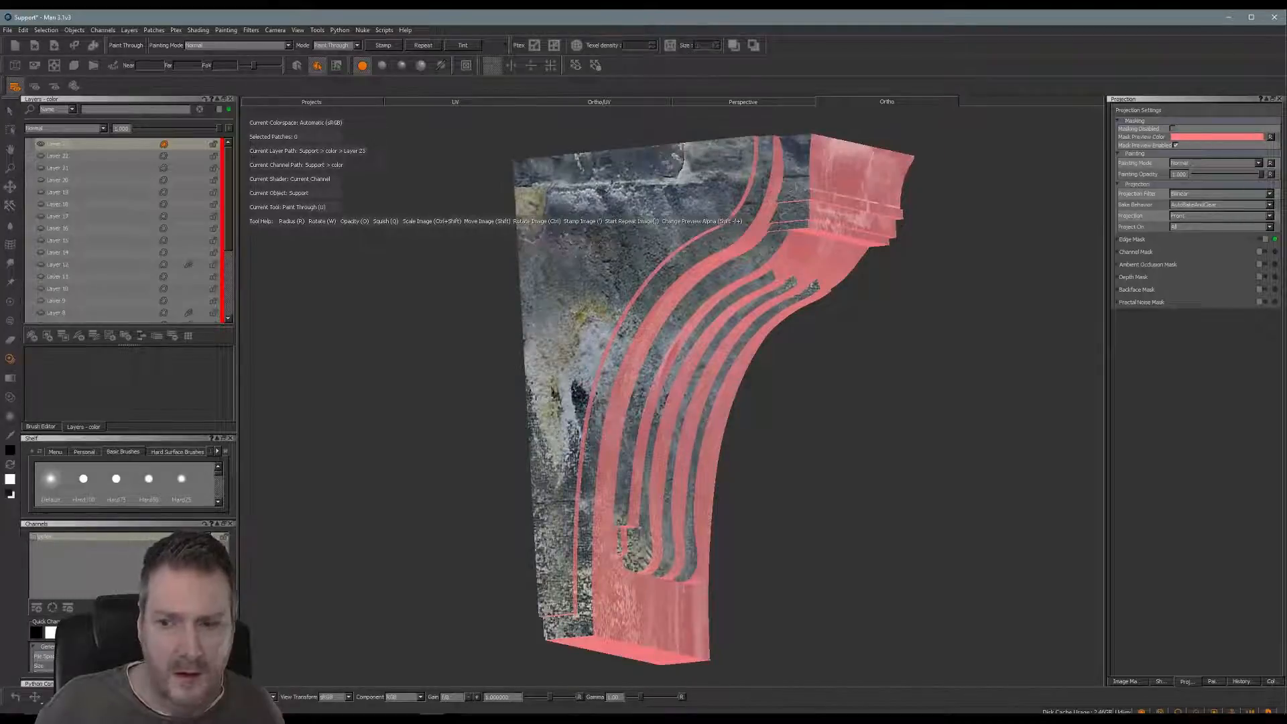
pyautogui.press('b')
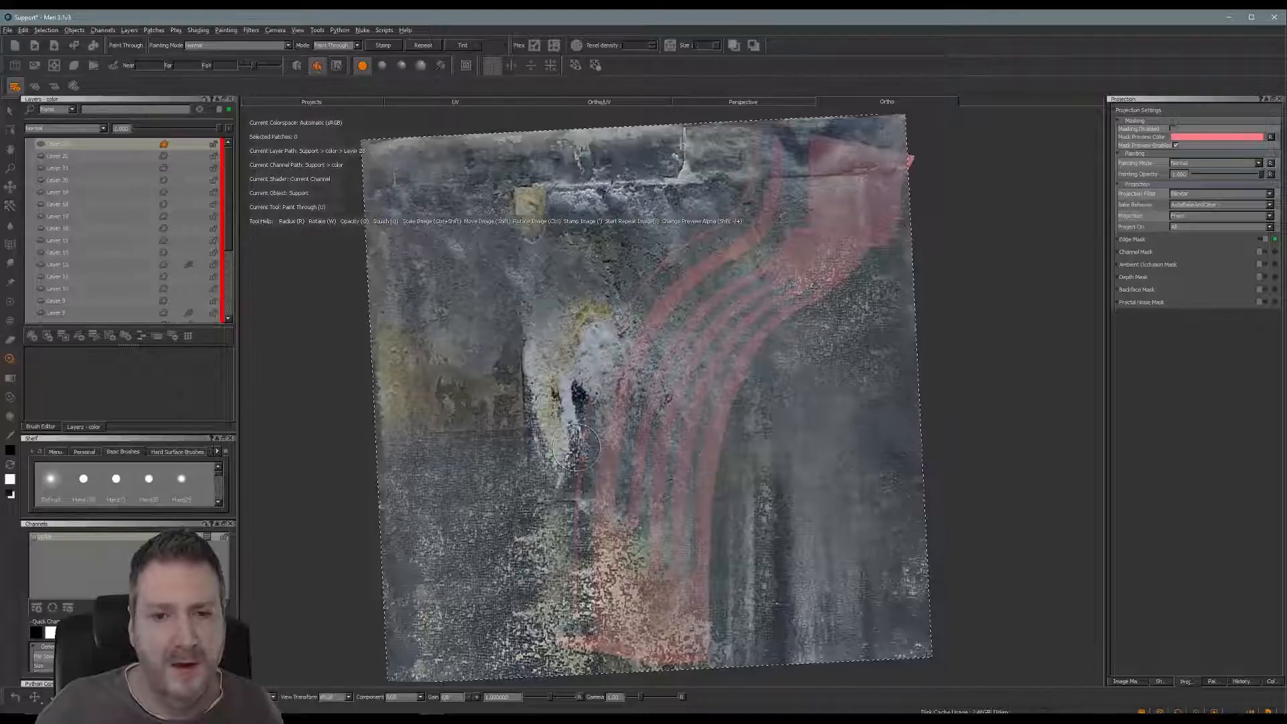
# Straighten and reposition the wall photo over the bracket's front, stamp the whole image onto it, and bake it.
pyautogui.moveTo(575, 448)
pyautogui.keyDown('alt'); pyautogui.mouseDown()
pyautogui.moveTo(767, 411)
pyautogui.moveTo(654, 418)
pyautogui.moveTo(719, 311)
pyautogui.moveTo(629, 333)
pyautogui.moveTo(648, 350)
pyautogui.mouseUp(); pyautogui.keyUp('alt')
pyautogui.press('u')
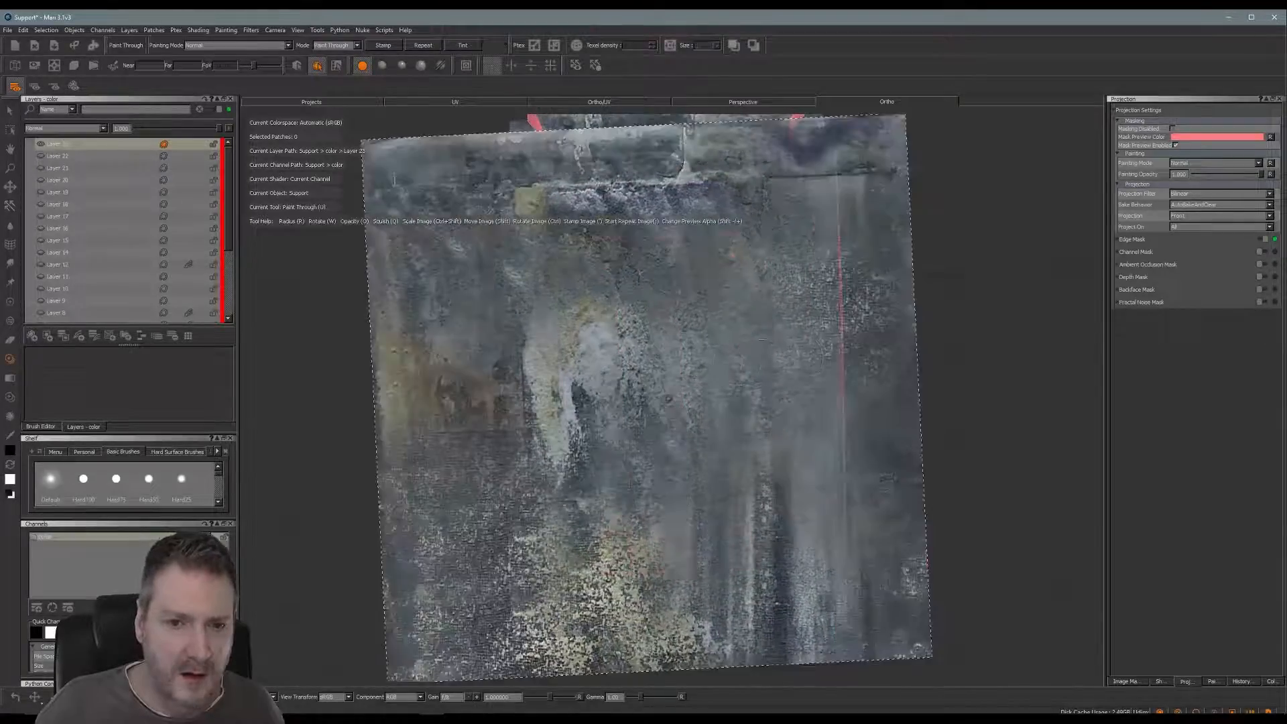
pyautogui.keyDown('ctrl'); pyautogui.moveTo(836, 297); pyautogui.dragTo(839, 308); pyautogui.keyUp('ctrl')
pyautogui.moveTo(718, 348)
pyautogui.keyDown('shift'); pyautogui.mouseDown()
pyautogui.moveTo(1075, 235)
pyautogui.moveTo(738, 319)
pyautogui.mouseUp(); pyautogui.keyUp('shift')
pyautogui.press("'")
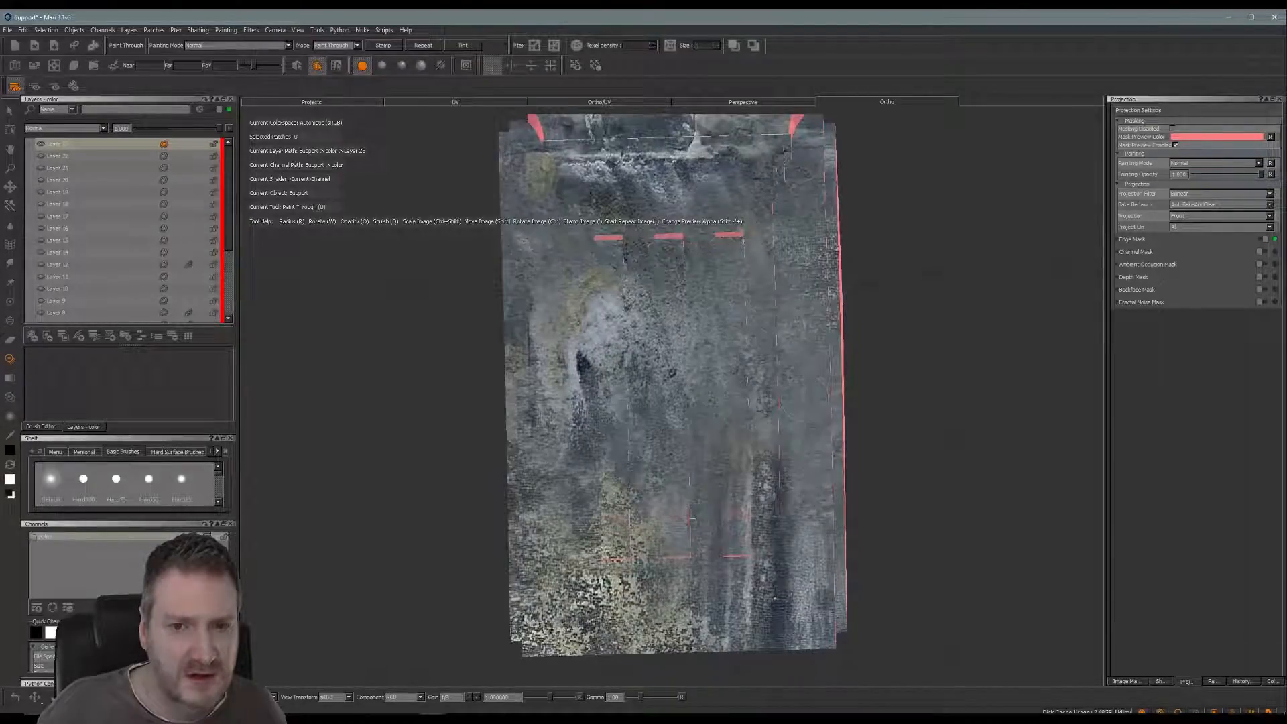
pyautogui.press('b')
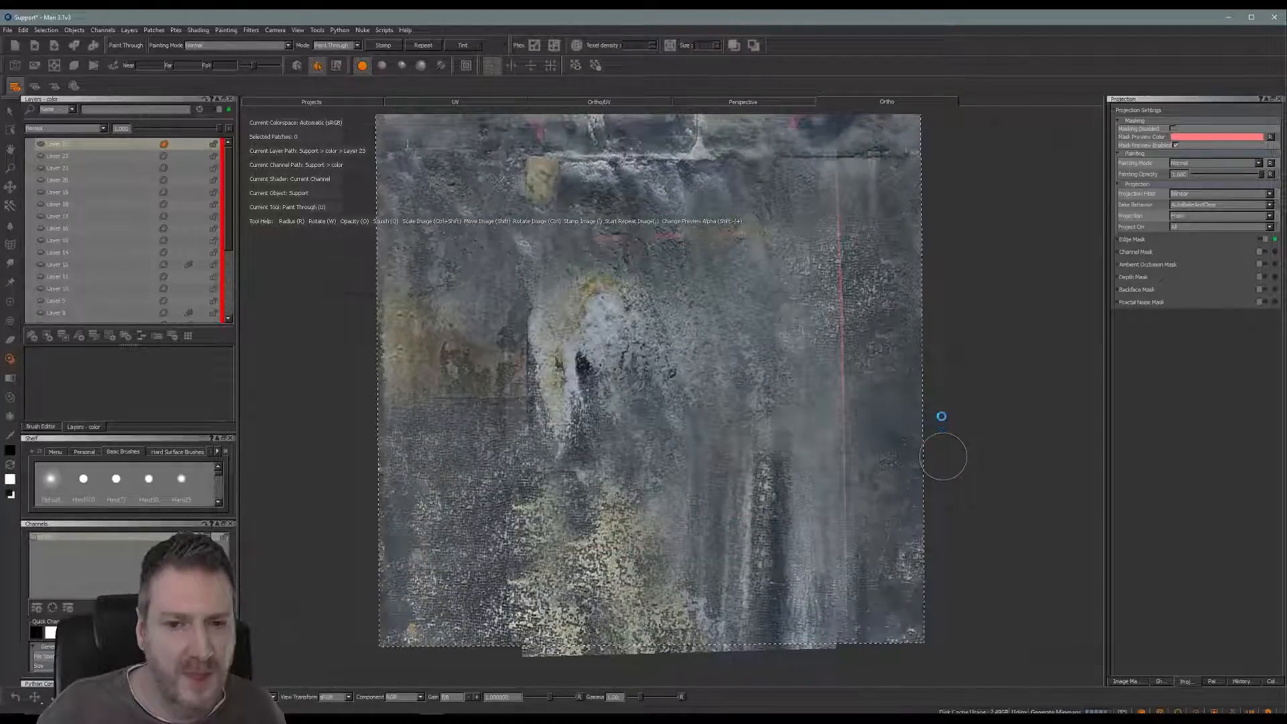
# Disable the projection's Edge Mask, show the Image Manager, and turn the bracket to check its painted front and side.
pyautogui.moveTo(936, 422)
pyautogui.keyDown('alt'); pyautogui.mouseDown()
pyautogui.moveTo(937, 411)
pyautogui.moveTo(896, 434)
pyautogui.moveTo(907, 458)
pyautogui.moveTo(934, 462)
pyautogui.mouseUp(); pyautogui.keyUp('alt')
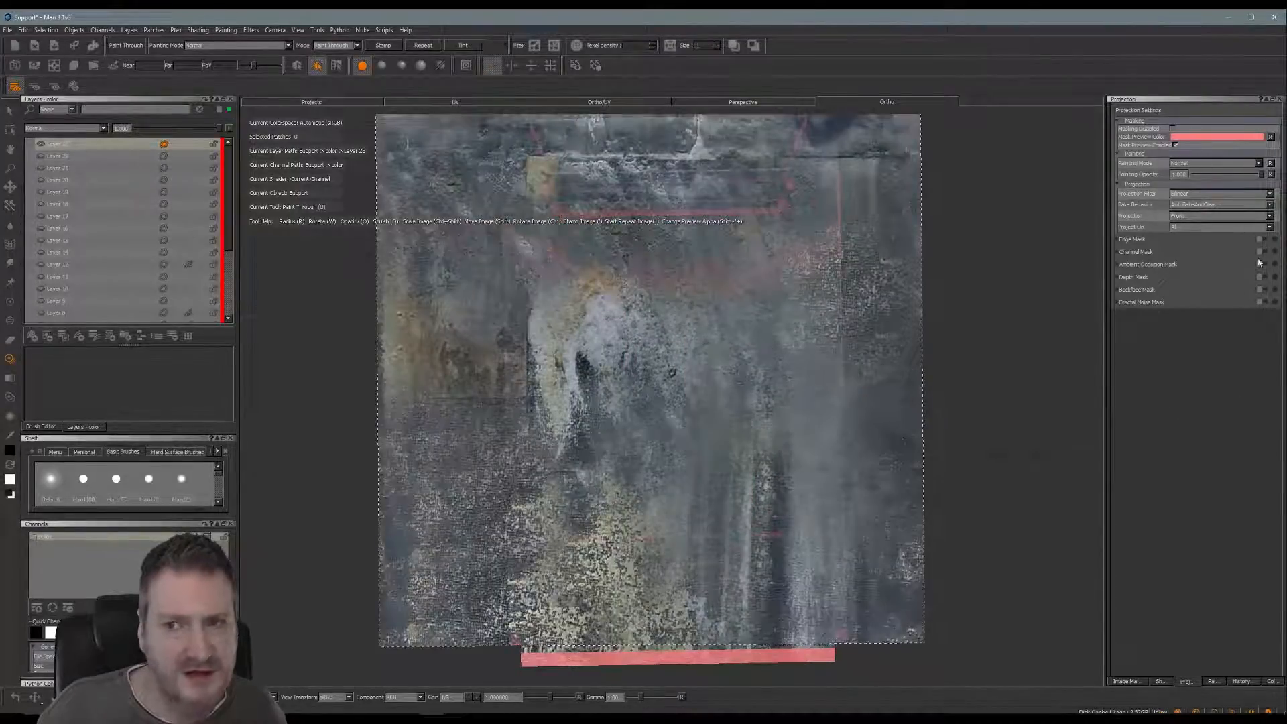
pyautogui.click(1127, 681)
pyautogui.keyDown('alt'); pyautogui.moveTo(1006, 505); pyautogui.dragTo(704, 376); pyautogui.keyUp('alt')
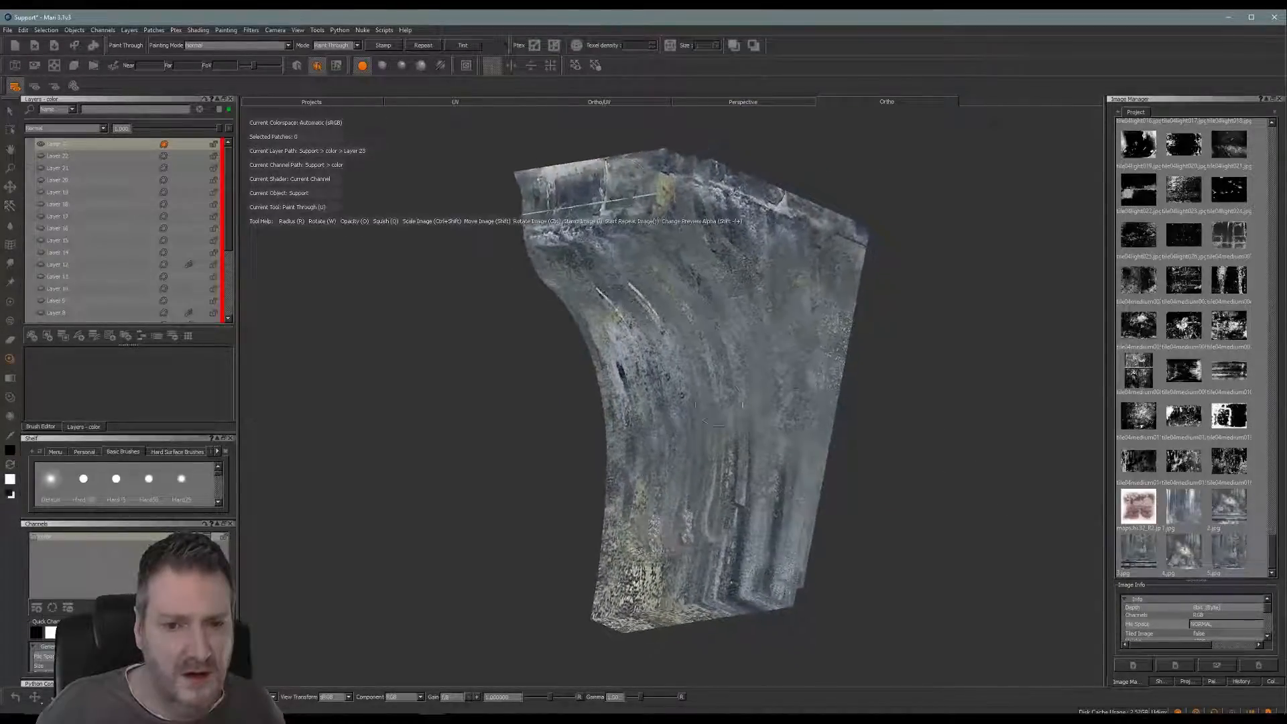
# In the UV view, enlarge the wall photo over the two central thin curved strips, paint their rounded upper ends, and bake.
pyautogui.click(455, 102)
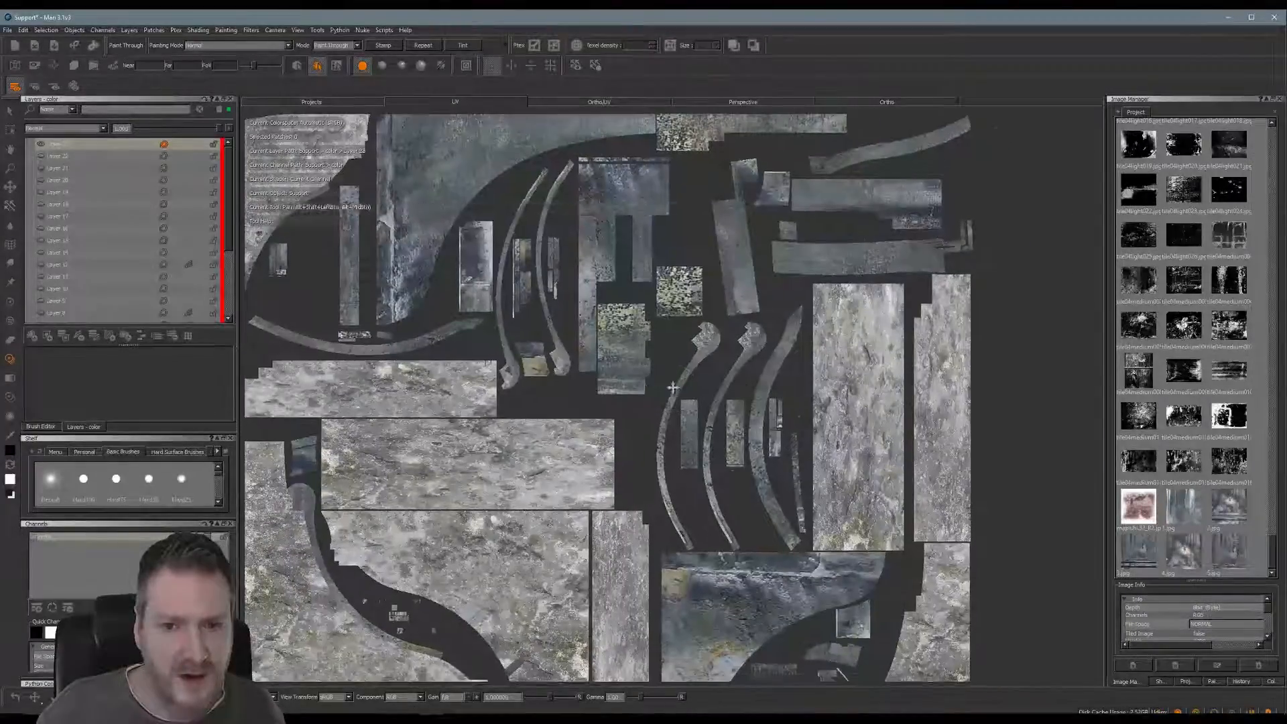
pyautogui.keyDown('alt'); pyautogui.moveTo(673, 388); pyautogui.dragTo(798, 360, button='right'); pyautogui.keyUp('alt')
pyautogui.keyDown('alt'); pyautogui.moveTo(798, 360); pyautogui.dragTo(678, 409, button='middle'); pyautogui.keyUp('alt')
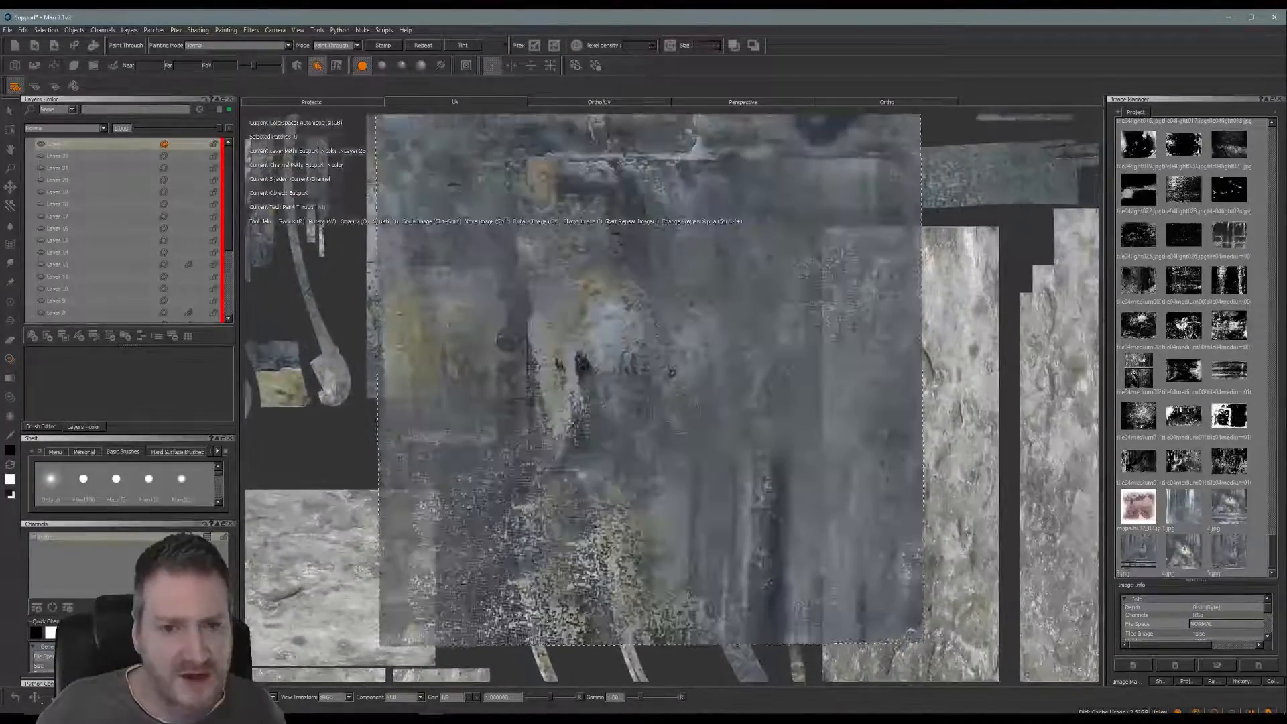
pyautogui.moveTo(664, 377)
pyautogui.keyDown('shift'); pyautogui.mouseDown()
pyautogui.moveTo(852, 348)
pyautogui.moveTo(860, 290)
pyautogui.mouseUp(); pyautogui.keyUp('shift')
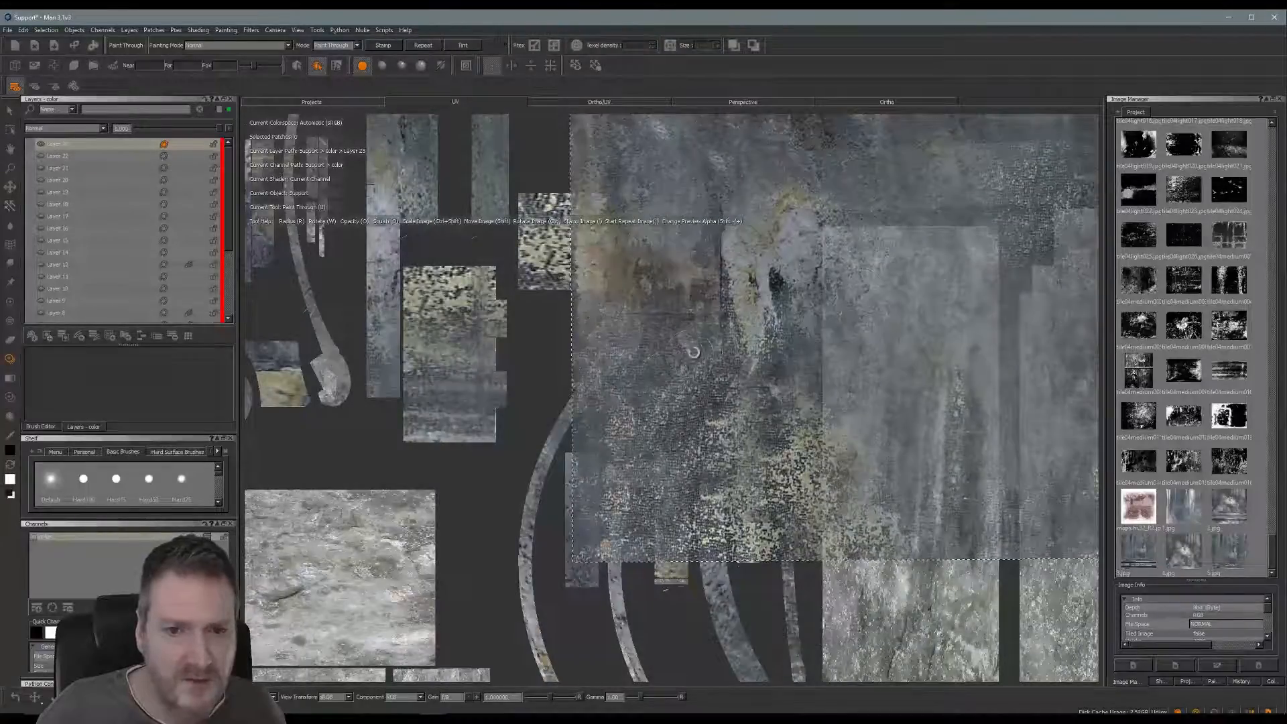
pyautogui.moveTo(693, 353)
pyautogui.keyDown('ctrl'); pyautogui.keyDown('shift'); pyautogui.mouseDown()
pyautogui.moveTo(662, 369)
pyautogui.moveTo(785, 295)
pyautogui.moveTo(711, 298)
pyautogui.moveTo(779, 703)
pyautogui.mouseUp(); pyautogui.keyUp('shift'); pyautogui.keyUp('ctrl')
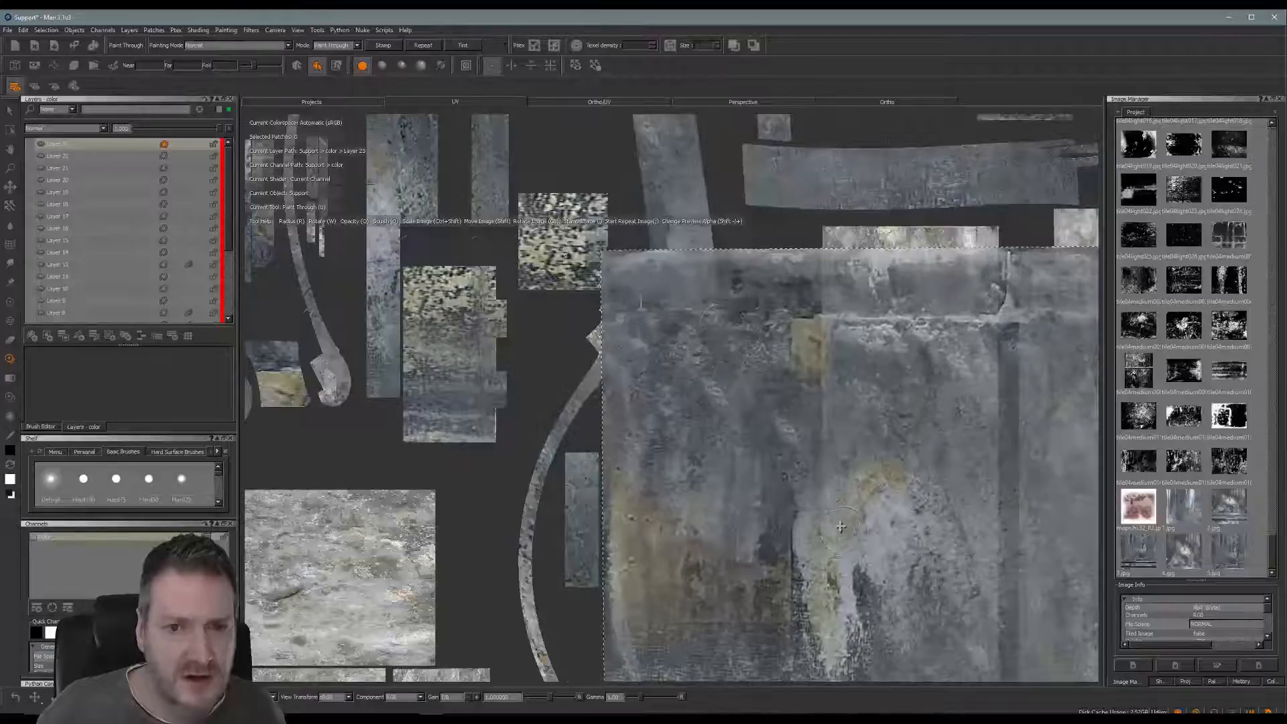
pyautogui.moveTo(864, 538)
pyautogui.keyDown('shift'); pyautogui.mouseDown()
pyautogui.moveTo(888, 519)
pyautogui.moveTo(797, 511)
pyautogui.moveTo(796, 486)
pyautogui.mouseUp(); pyautogui.keyUp('shift')
pyautogui.moveTo(613, 314); pyautogui.dragTo(627, 325)
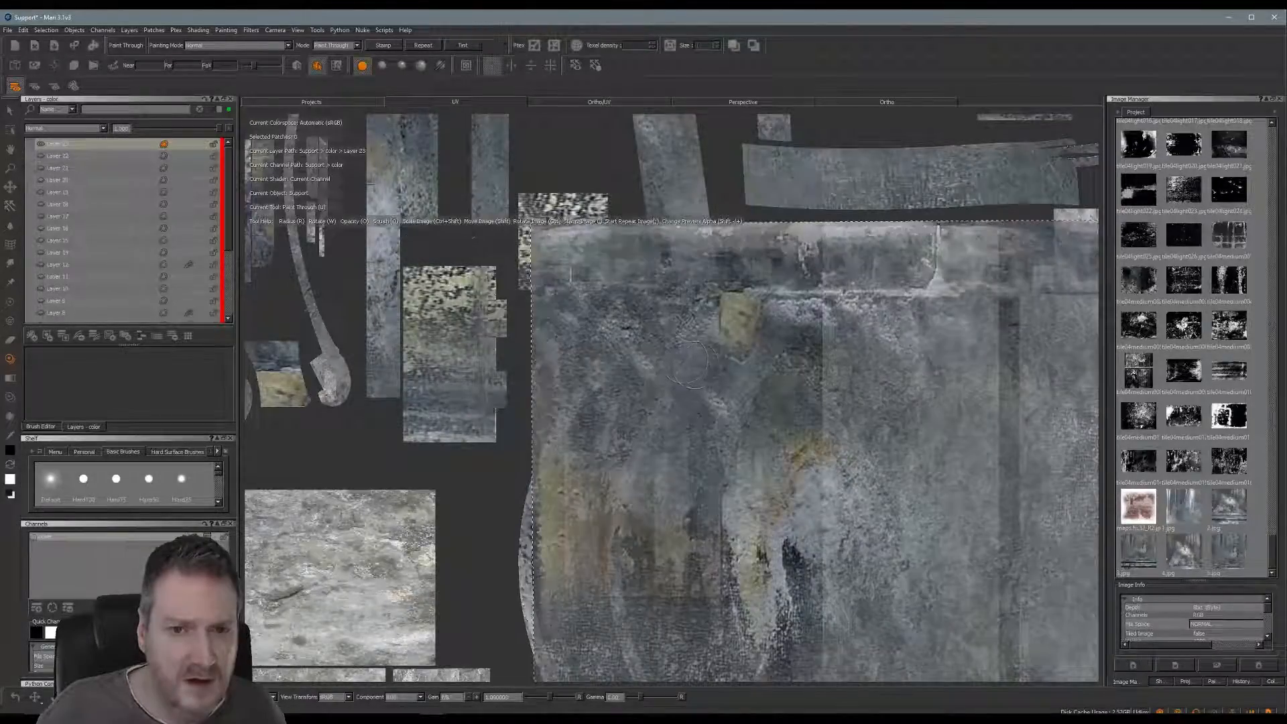
pyautogui.moveTo(691, 362)
pyautogui.keyDown('shift'); pyautogui.mouseDown()
pyautogui.moveTo(716, 362)
pyautogui.moveTo(705, 327)
pyautogui.mouseUp(); pyautogui.keyUp('shift')
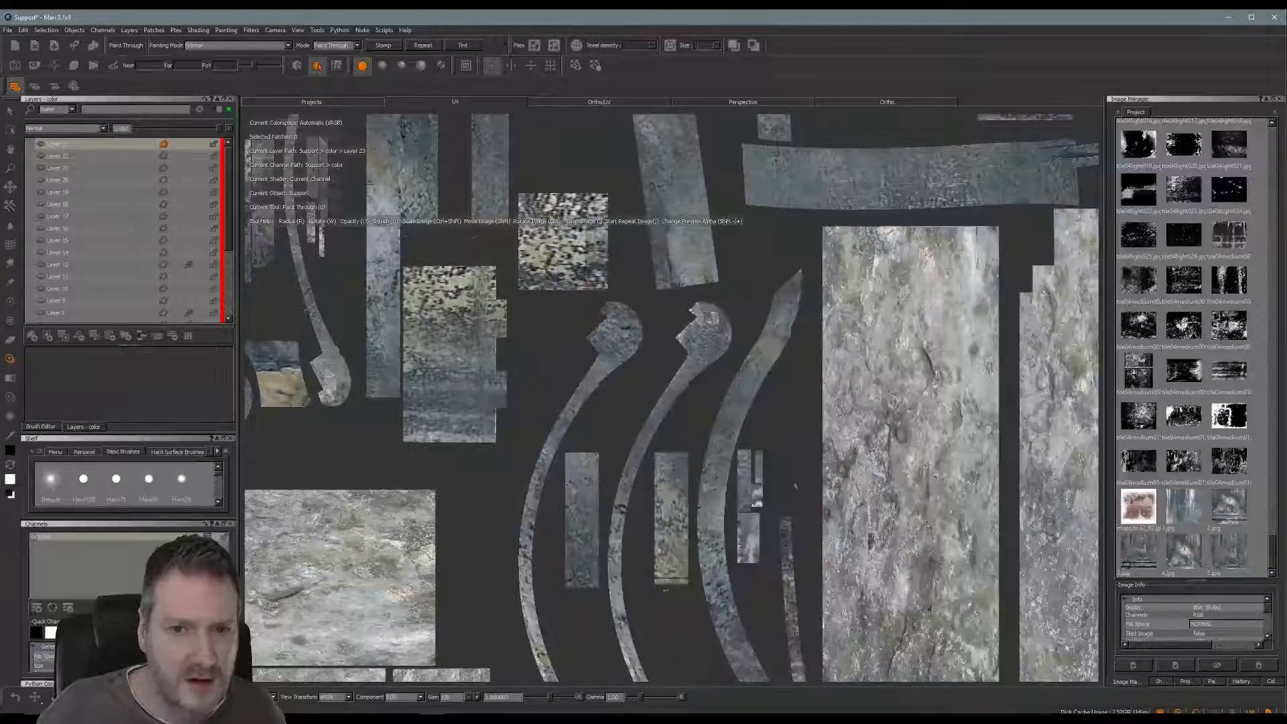
pyautogui.press('b')
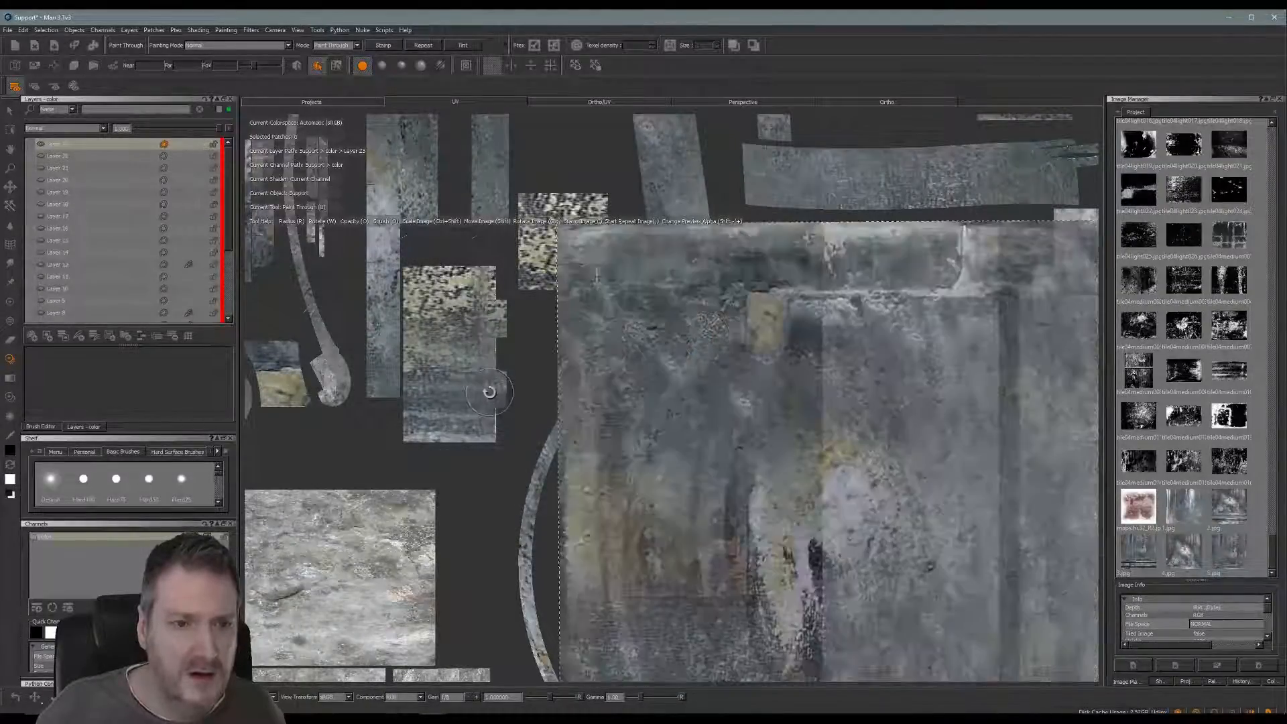
# Move the wall photo over the other pair of curved UV strips and paint their rounded lower ends.
pyautogui.moveTo(492, 387); pyautogui.dragTo(751, 371, button='middle')
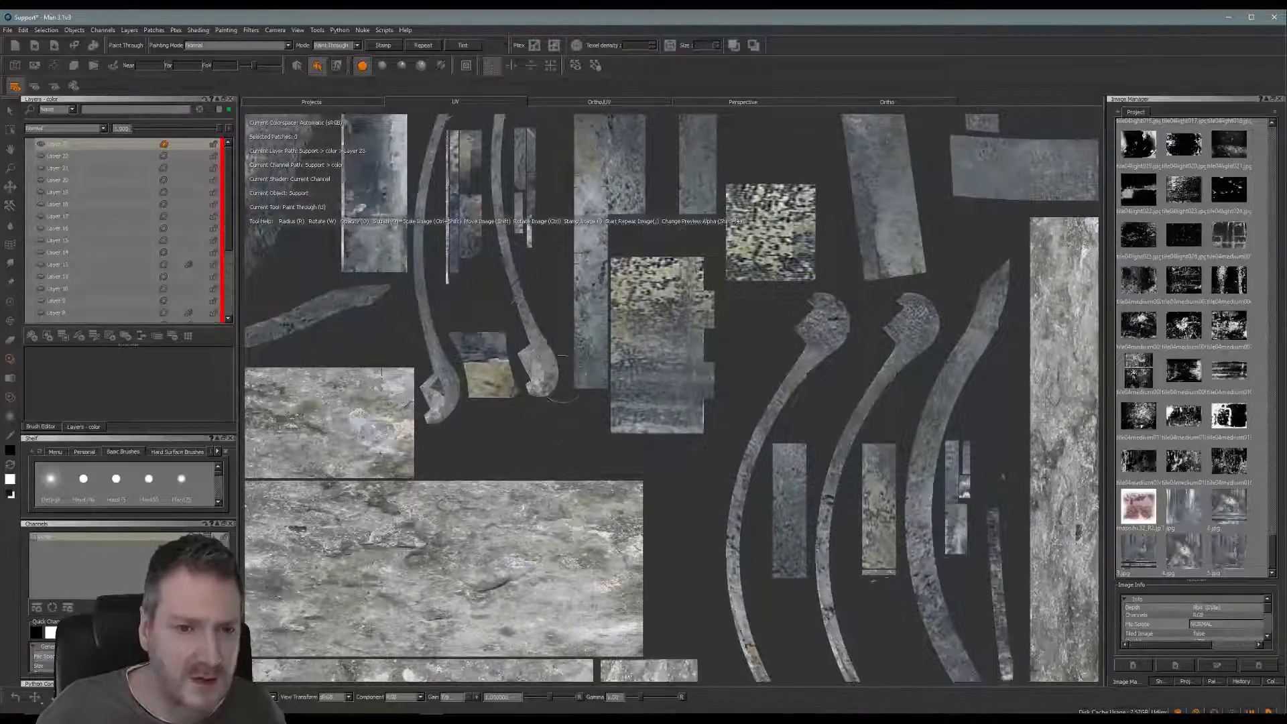
pyautogui.keyDown('shift'); pyautogui.moveTo(841, 373); pyautogui.dragTo(673, 380); pyautogui.keyUp('shift')
pyautogui.moveTo(436, 411); pyautogui.dragTo(439, 378)
pyautogui.moveTo(537, 389); pyautogui.dragTo(530, 362)
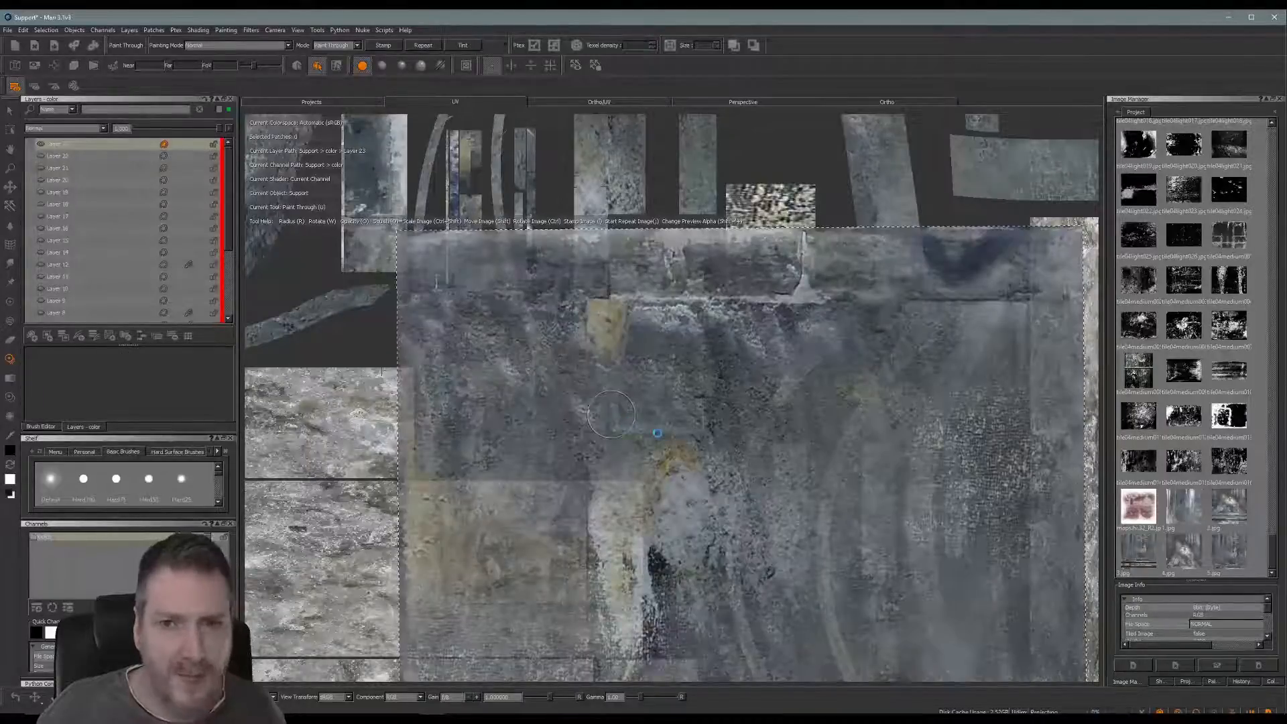
pyautogui.moveTo(657, 444); pyautogui.dragTo(658, 435)
pyautogui.moveTo(658, 443); pyautogui.dragTo(660, 347, button='middle')
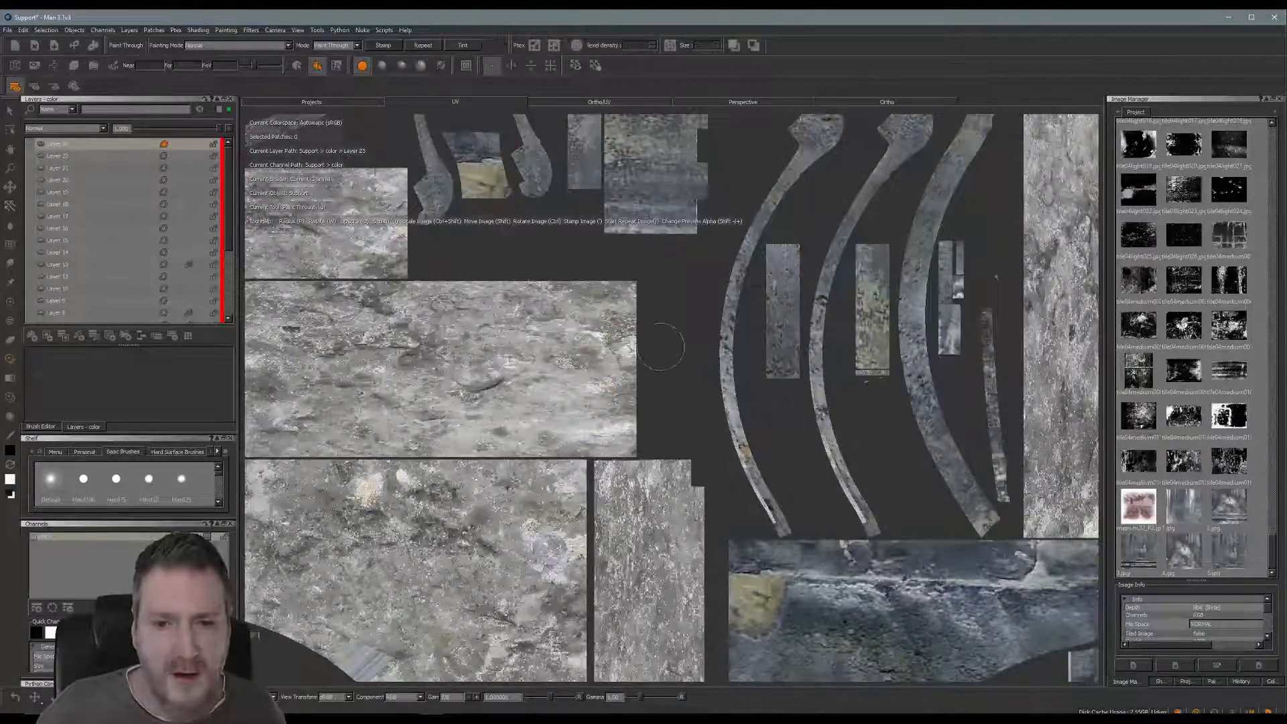
# Reposition the wall photo over the central thin curved UV strips and paint over their pale lower ends.
pyautogui.keyDown('alt'); pyautogui.moveTo(682, 403); pyautogui.dragTo(592, 345, button='middle'); pyautogui.keyUp('alt')
pyautogui.keyDown('shift'); pyautogui.moveTo(758, 394); pyautogui.dragTo(907, 396); pyautogui.keyUp('shift')
pyautogui.moveTo(672, 411)
pyautogui.mouseDown()
pyautogui.moveTo(654, 384)
pyautogui.moveTo(692, 463)
pyautogui.mouseUp()
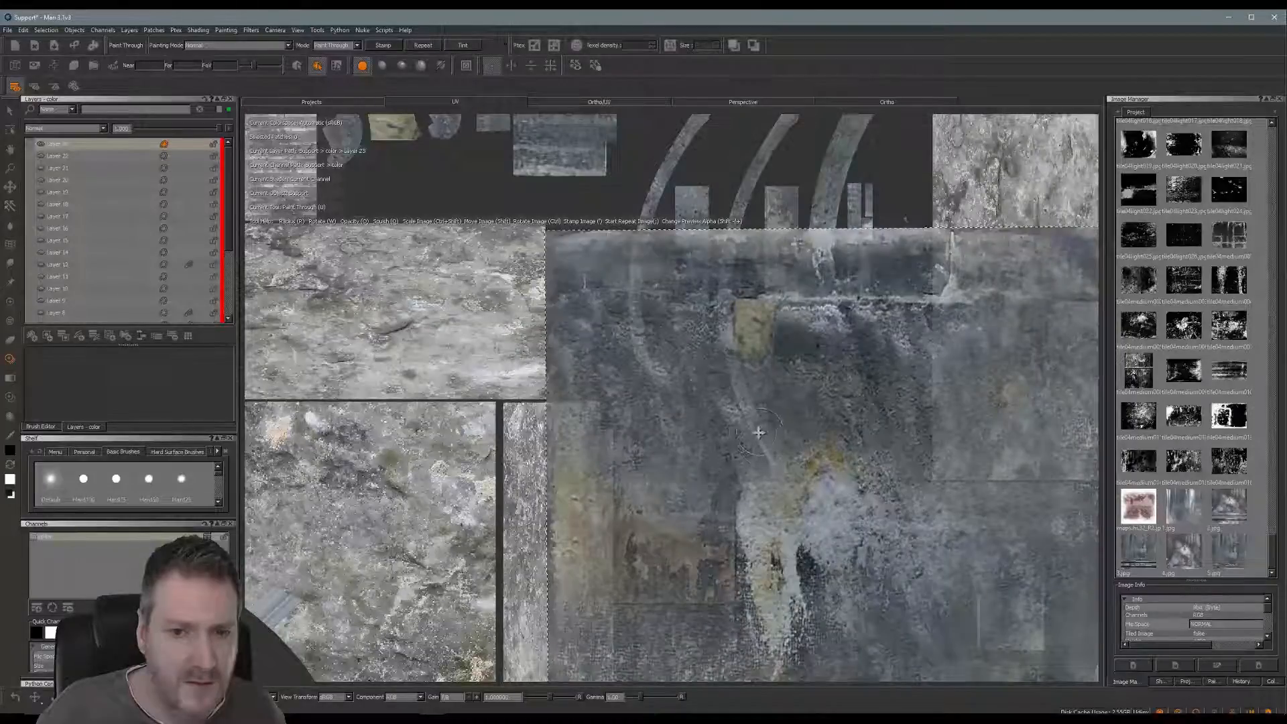
pyautogui.keyDown('shift'); pyautogui.moveTo(758, 433); pyautogui.dragTo(849, 435); pyautogui.keyUp('shift')
pyautogui.moveTo(746, 395); pyautogui.dragTo(756, 419)
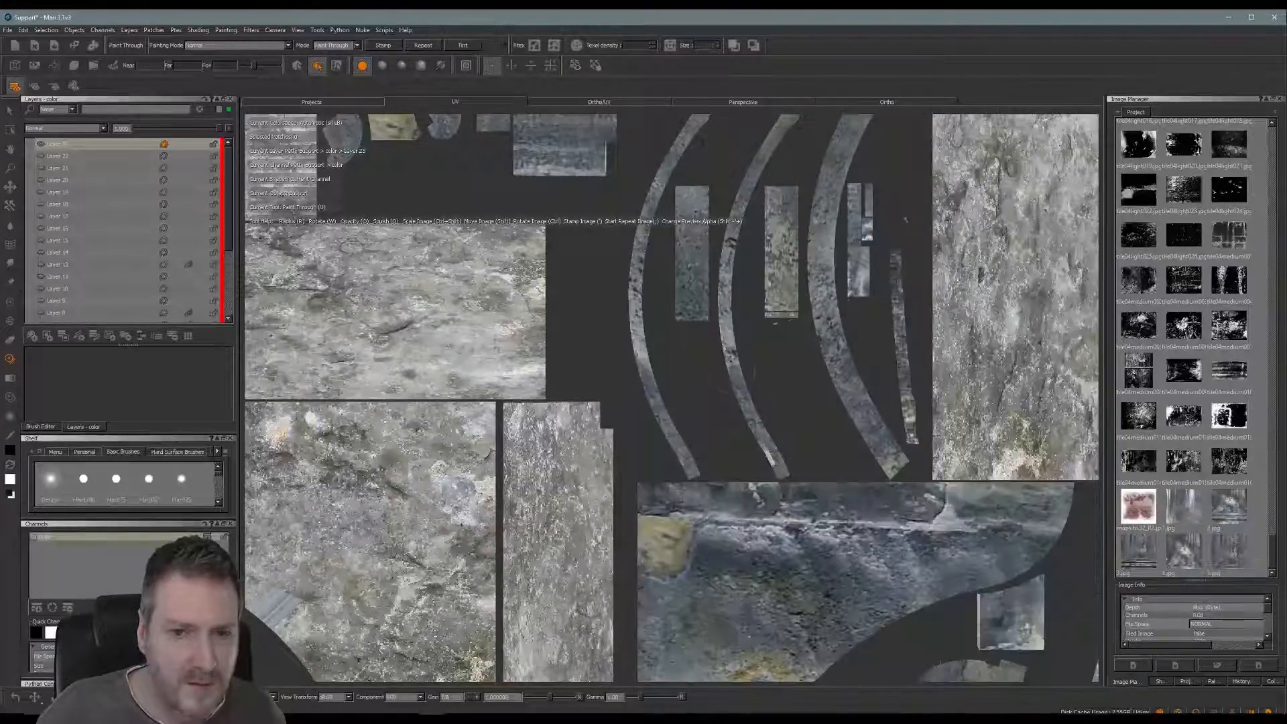
pyautogui.moveTo(755, 369); pyautogui.dragTo(741, 344)
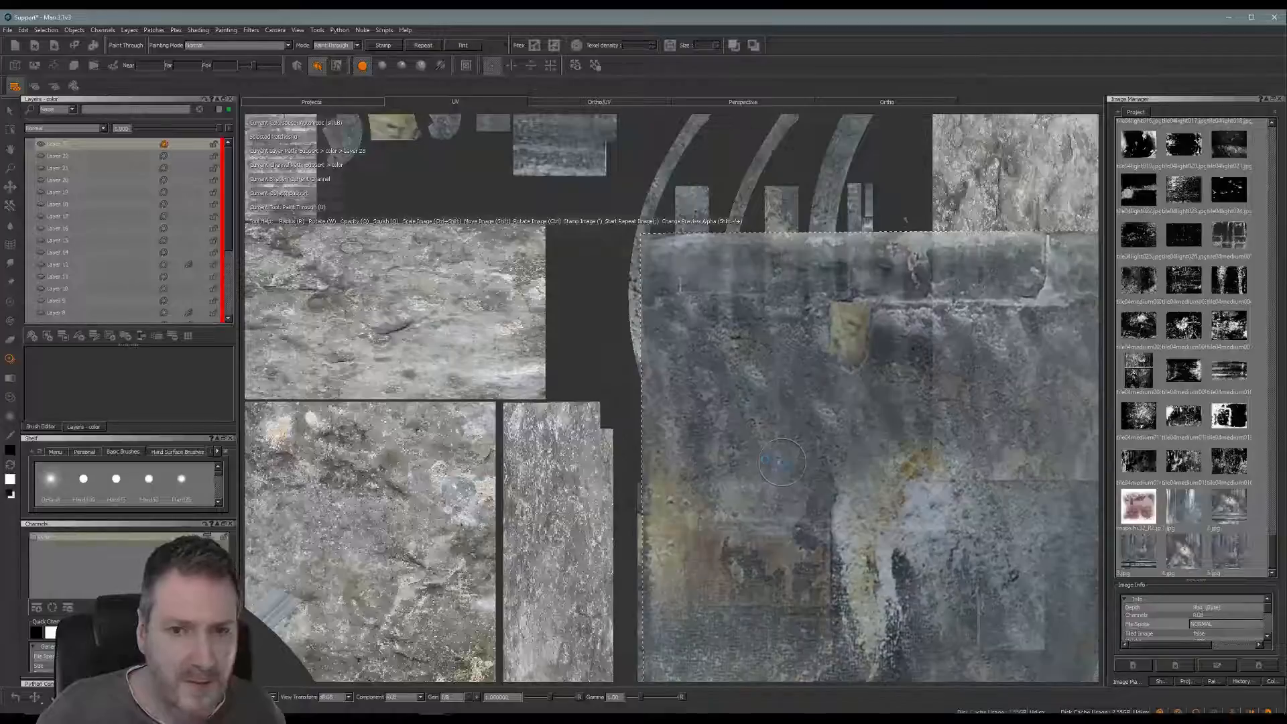
pyautogui.keyDown('alt'); pyautogui.moveTo(661, 443); pyautogui.dragTo(704, 385, button='middle'); pyautogui.keyUp('alt')
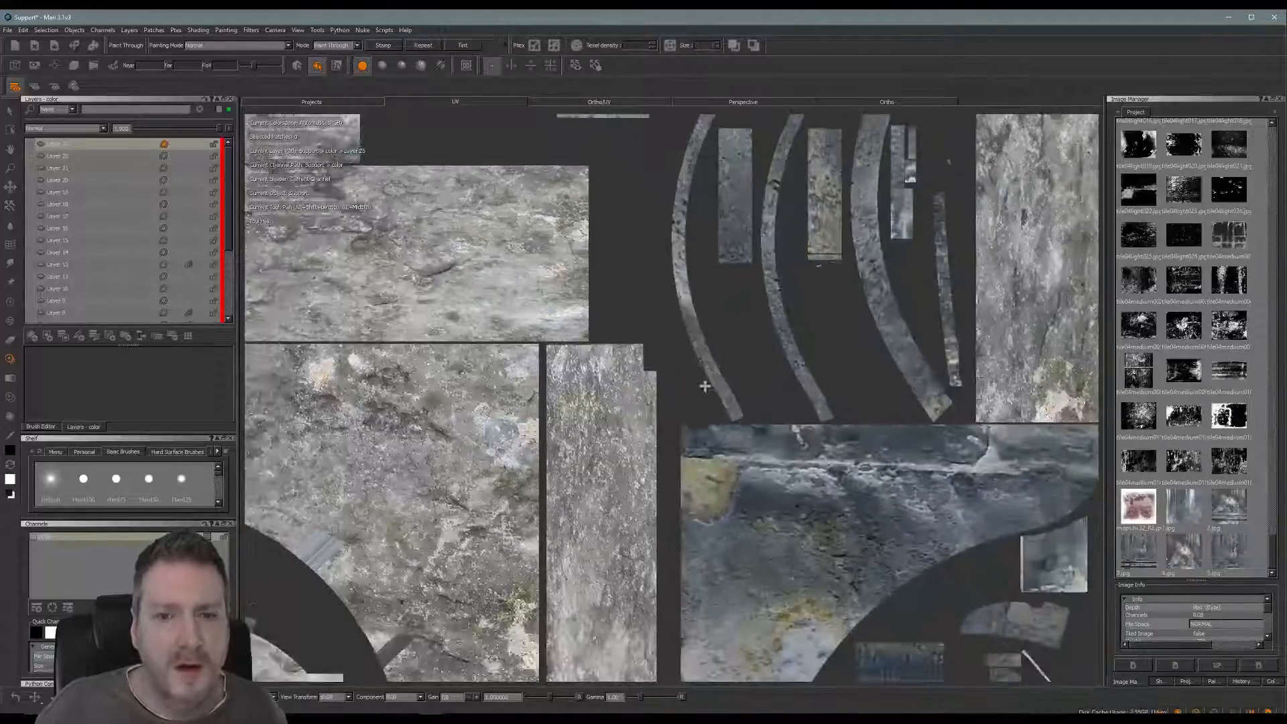
# Review the whole UV layout for unpainted spots, return to the Ortho view, and inspect the bracket's front.
pyautogui.keyDown('alt'); pyautogui.moveTo(704, 385); pyautogui.dragTo(591, 405, button='right'); pyautogui.keyUp('alt')
pyautogui.moveTo(590, 405)
pyautogui.keyDown('alt'); pyautogui.mouseDown(button='middle')
pyautogui.moveTo(612, 398)
pyautogui.moveTo(762, 211)
pyautogui.moveTo(718, 460)
pyautogui.moveTo(684, 520)
pyautogui.mouseUp(button='middle'); pyautogui.keyUp('alt')
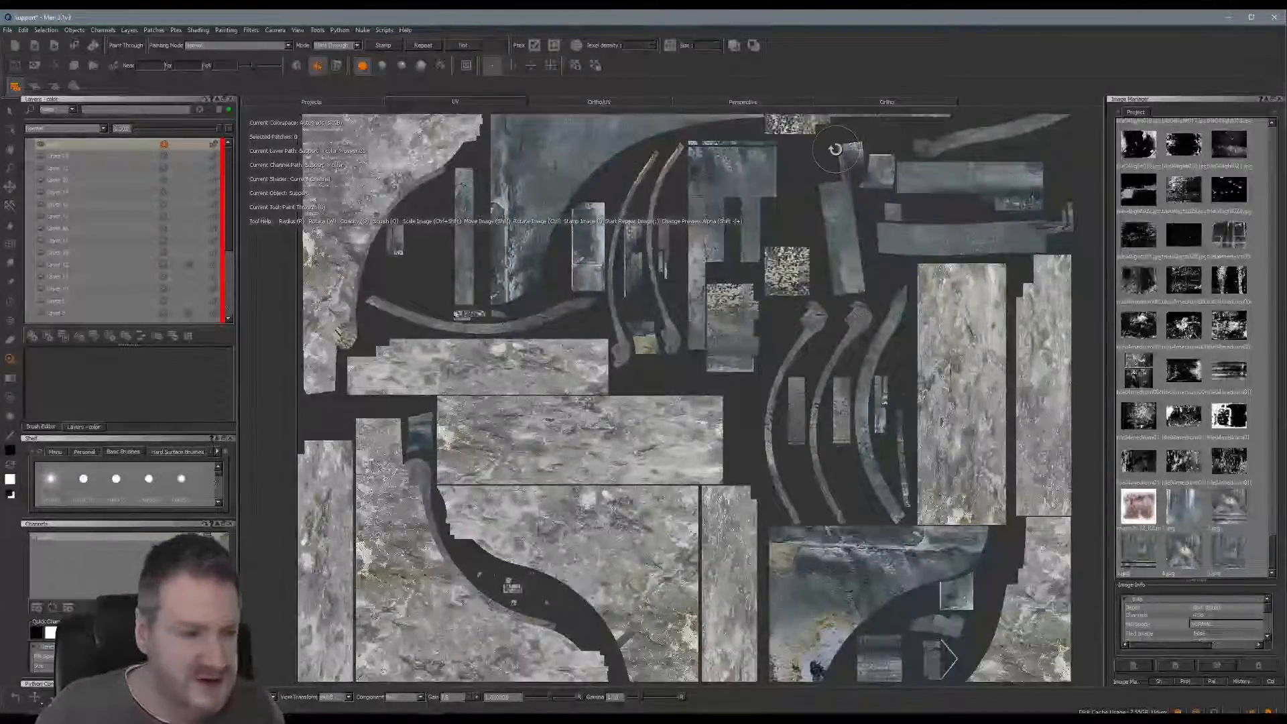
pyautogui.click(884, 107)
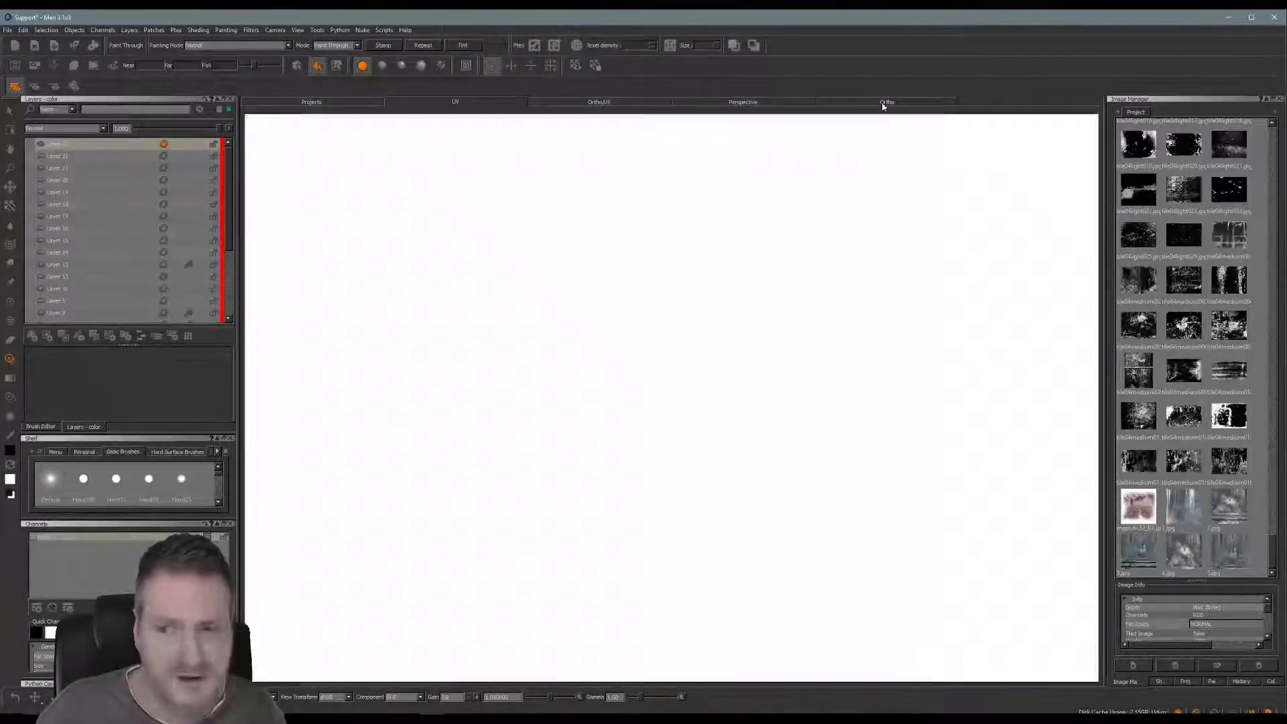
pyautogui.keyDown('alt'); pyautogui.moveTo(575, 376); pyautogui.dragTo(698, 391); pyautogui.keyUp('alt')
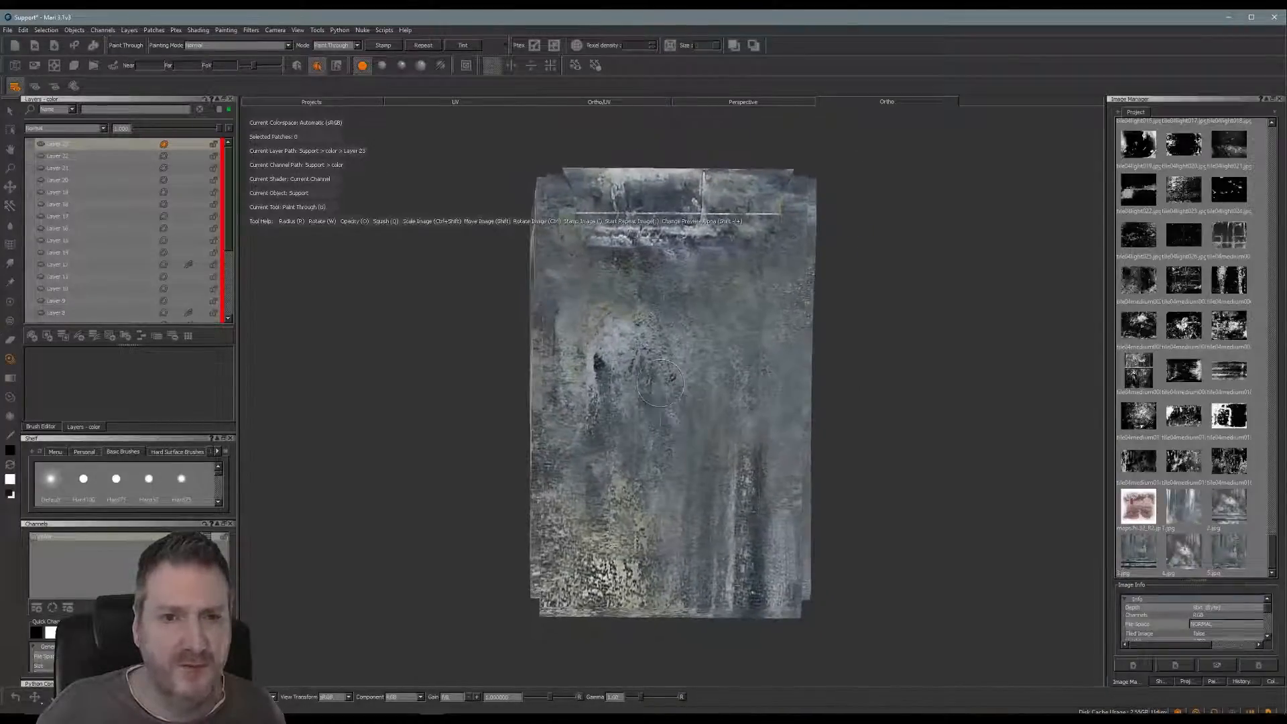
# Add a new paint layer at the top of the stack and find the black-and-white grunge strips in the image library.
pyautogui.click(37, 338)
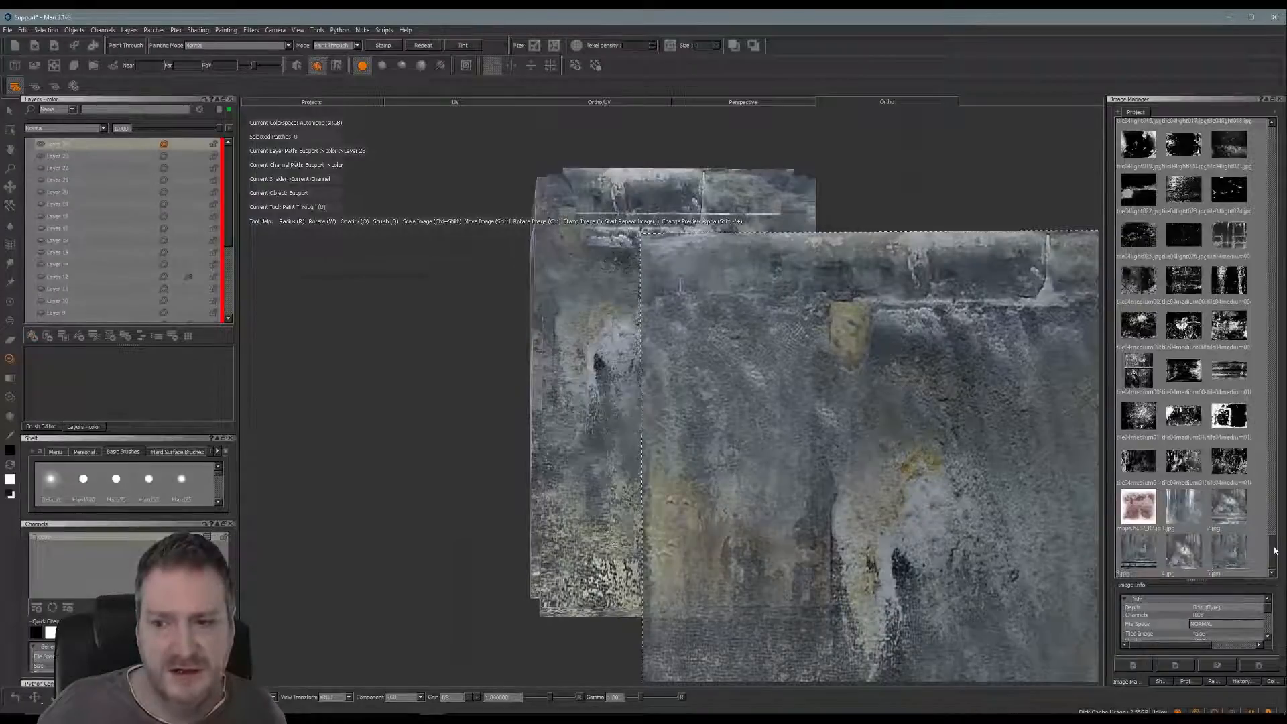
pyautogui.moveTo(1274, 550); pyautogui.dragTo(1279, 499)
pyautogui.scroll(3, 1184, 348)
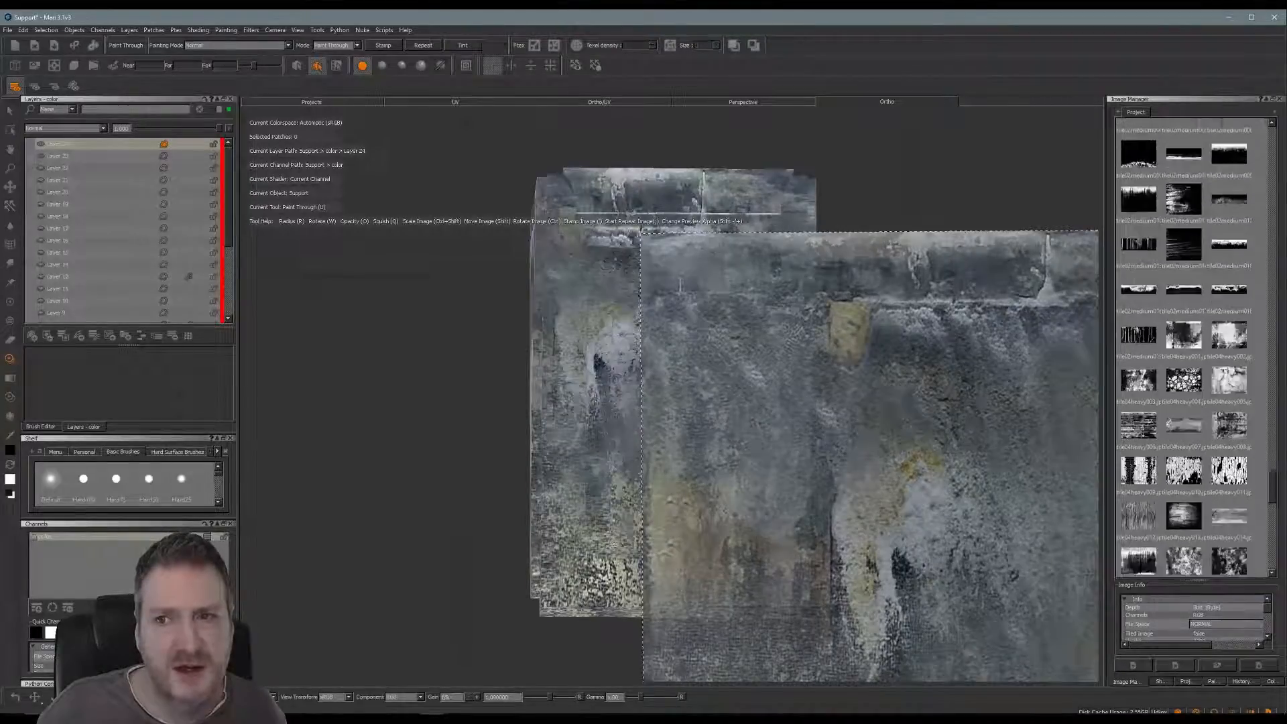
pyautogui.scroll(4, 1149, 282)
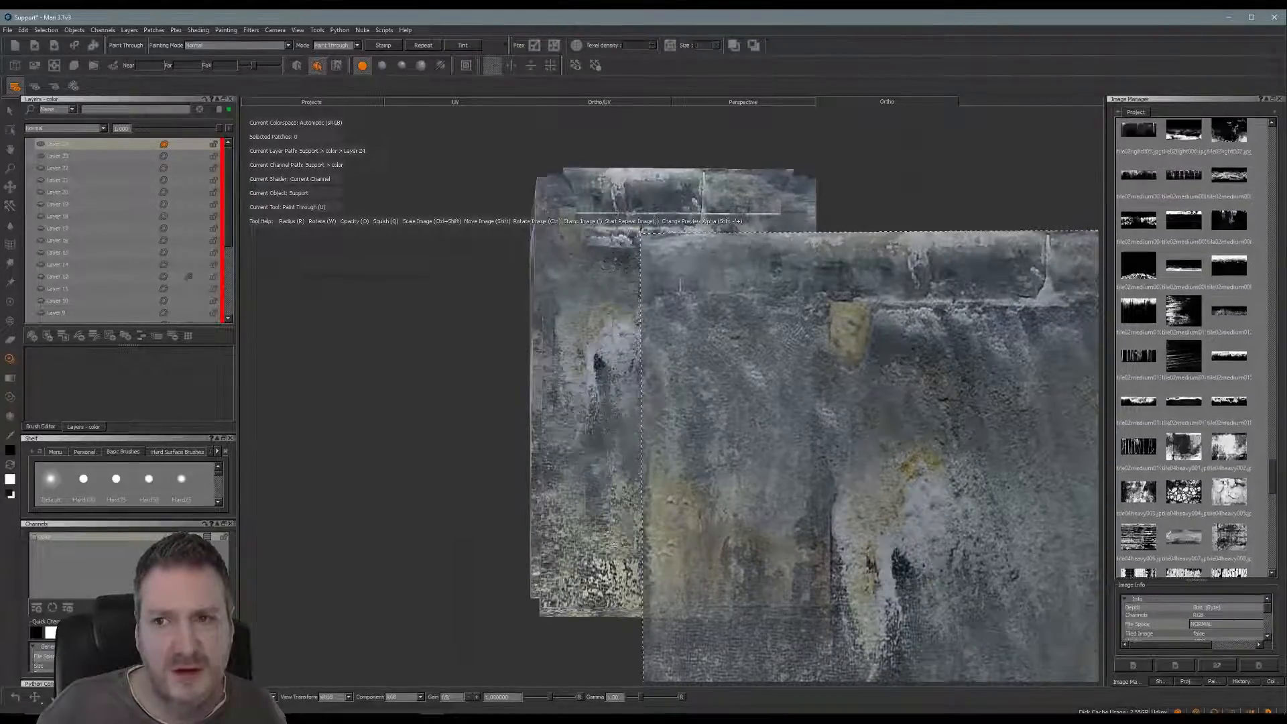
# Try out splattered black-and-white tile02medium grunge strips over the bracket, scaling one down.
pyautogui.moveTo(1144, 247); pyautogui.dragTo(826, 325)
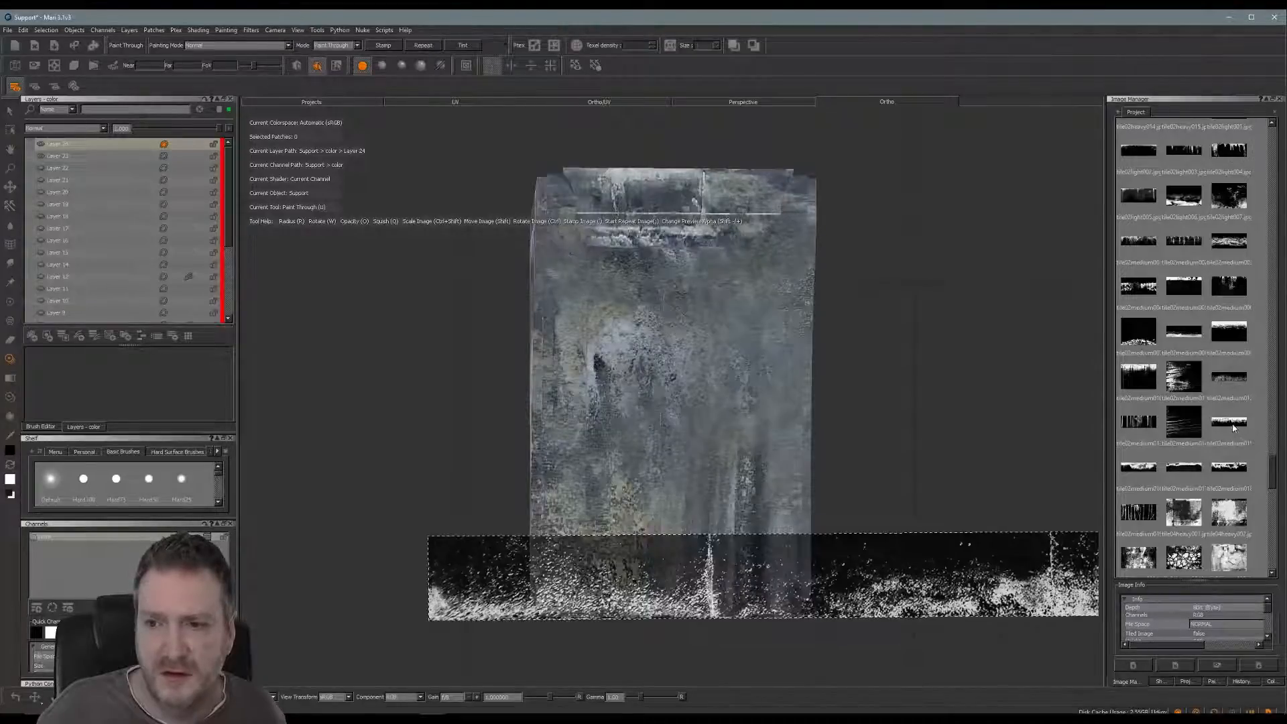
pyautogui.moveTo(1241, 429); pyautogui.dragTo(826, 470)
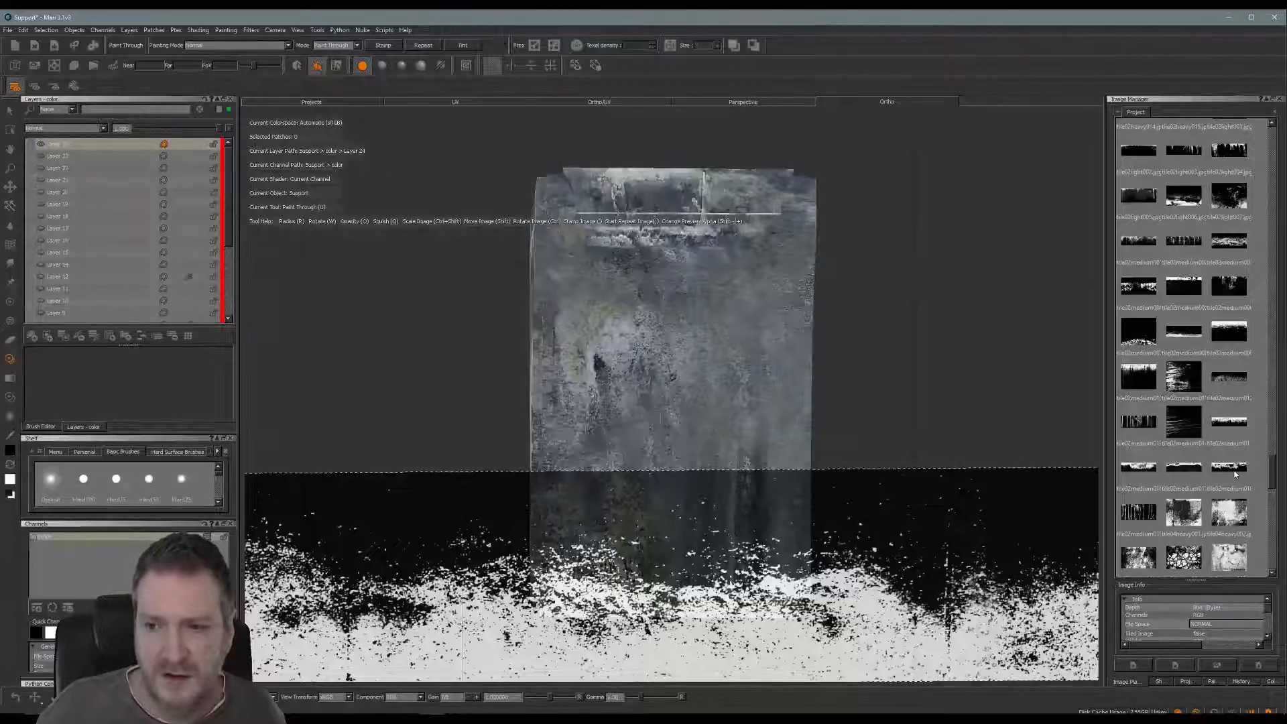
pyautogui.moveTo(848, 506)
pyautogui.keyDown('ctrl'); pyautogui.keyDown('shift'); pyautogui.mouseDown()
pyautogui.moveTo(842, 530)
pyautogui.moveTo(868, 557)
pyautogui.moveTo(695, 330)
pyautogui.mouseUp(); pyautogui.keyUp('shift'); pyautogui.keyUp('ctrl')
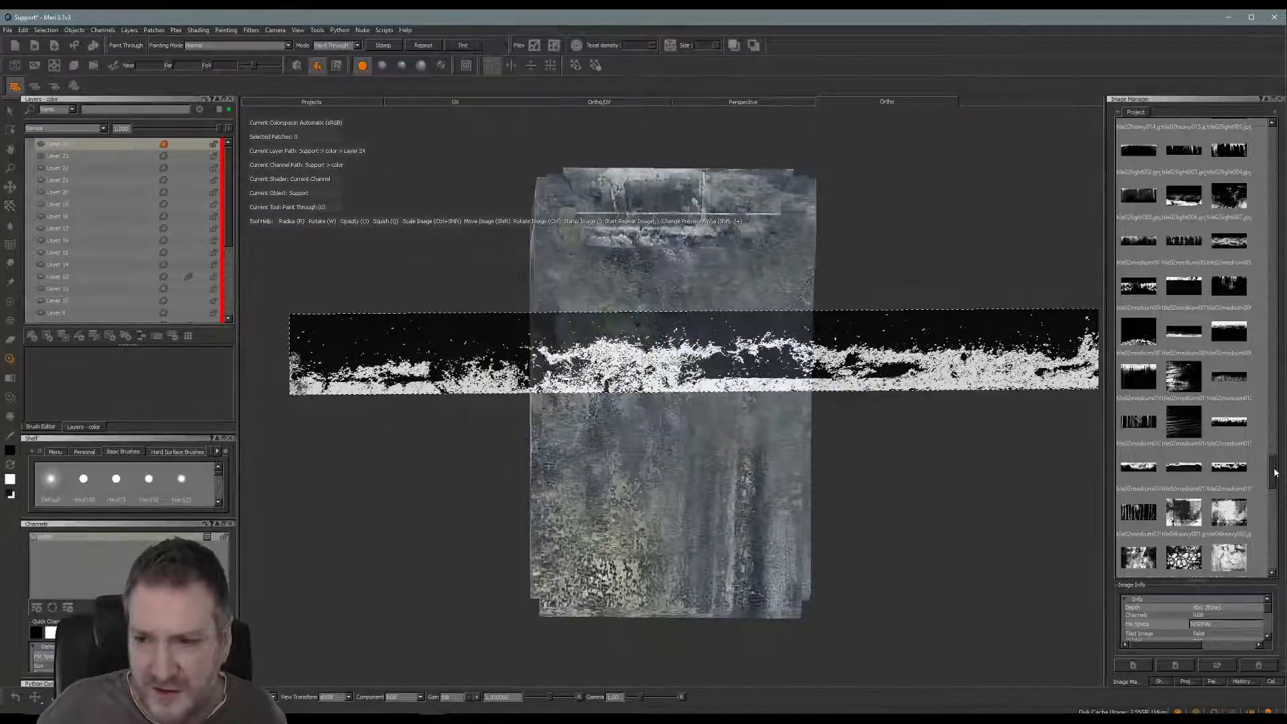
# Load the ragged grunge strip tile02heavy012.jpg over the bracket and rotate it 180° so its black edge faces up.
pyautogui.moveTo(1275, 473); pyautogui.dragTo(1273, 305)
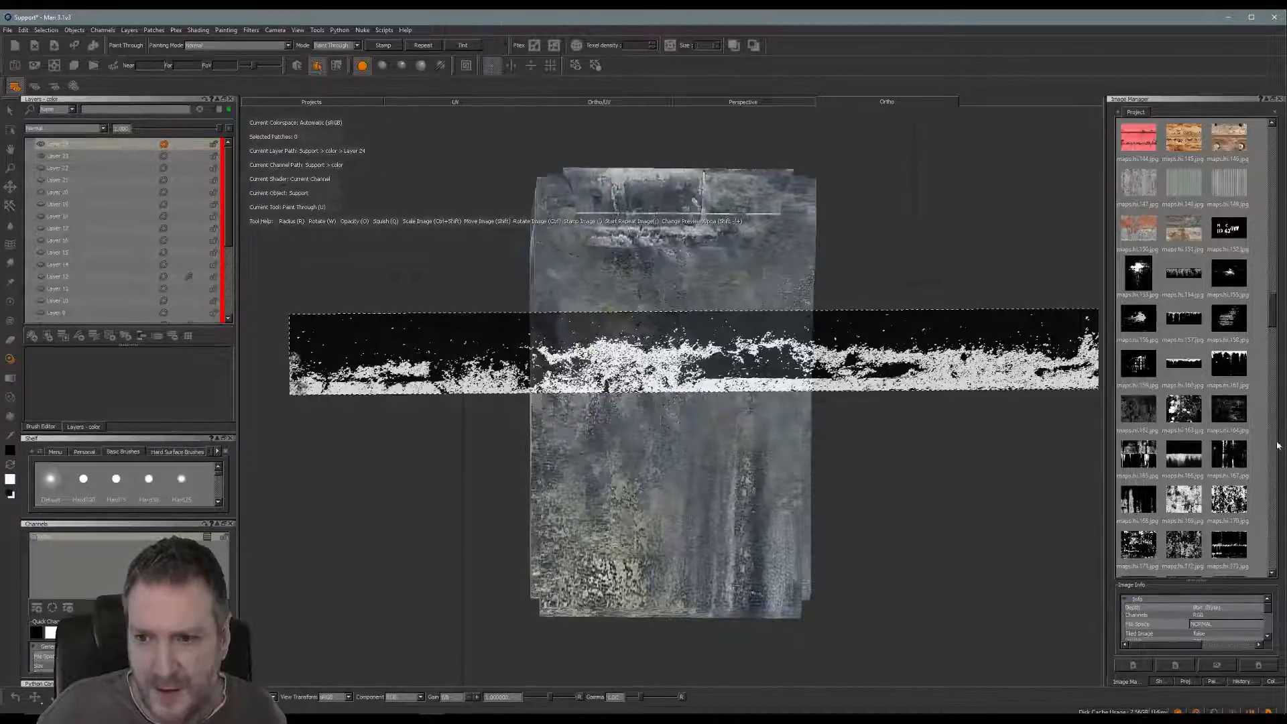
pyautogui.moveTo(1276, 324); pyautogui.dragTo(1257, 450)
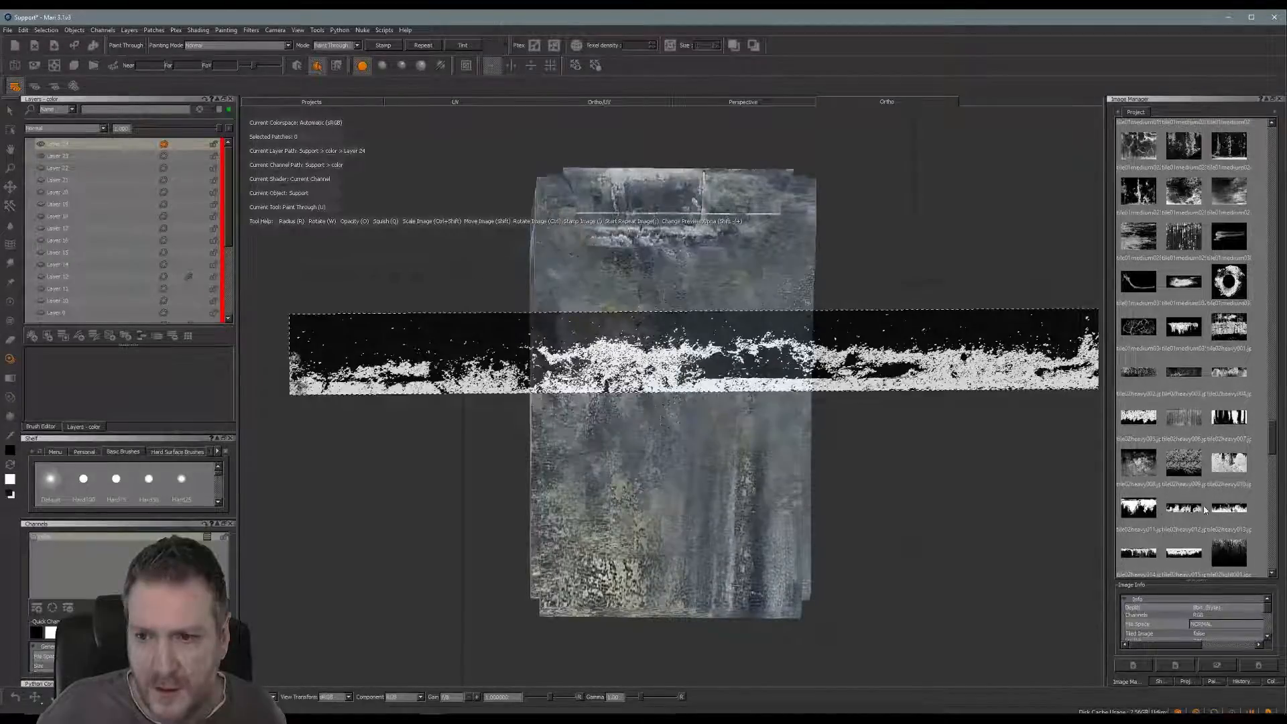
pyautogui.moveTo(1195, 511)
pyautogui.mouseDown()
pyautogui.moveTo(1077, 448)
pyautogui.moveTo(805, 358)
pyautogui.moveTo(632, 333)
pyautogui.mouseUp()
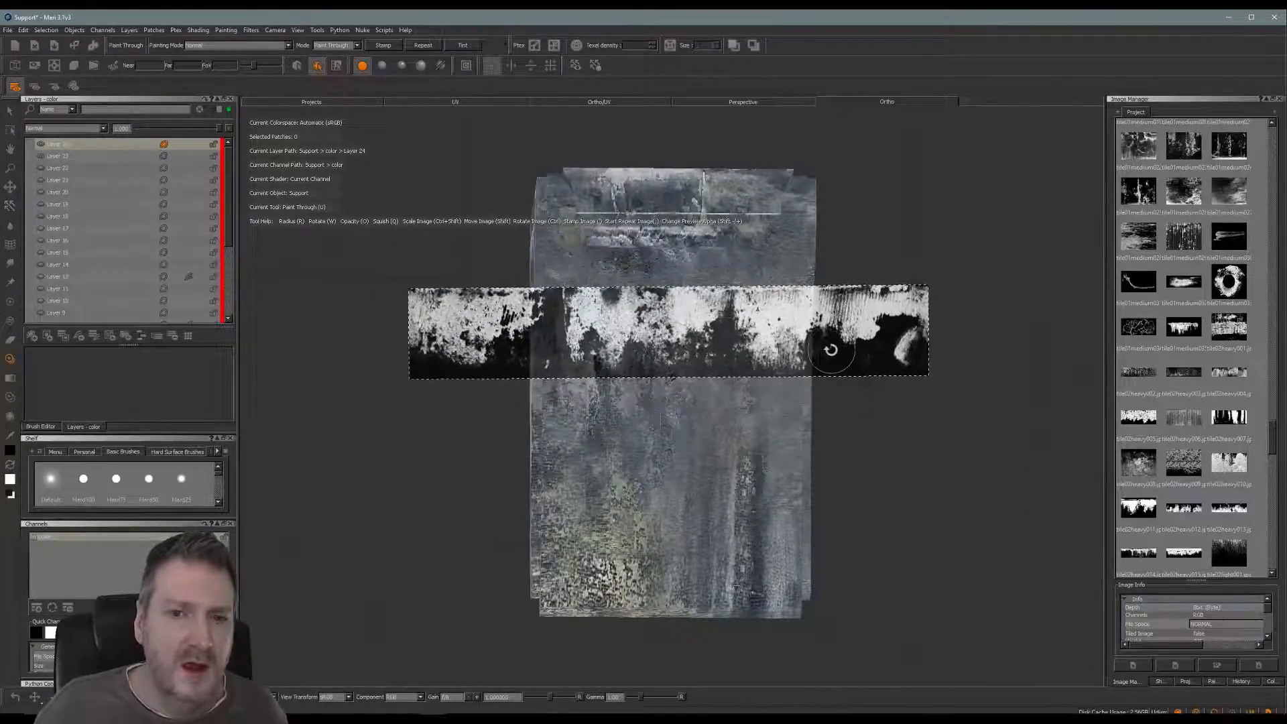
pyautogui.moveTo(832, 347)
pyautogui.keyDown('ctrl'); pyautogui.mouseDown()
pyautogui.moveTo(617, 205)
pyautogui.moveTo(524, 320)
pyautogui.mouseUp(); pyautogui.keyUp('ctrl')
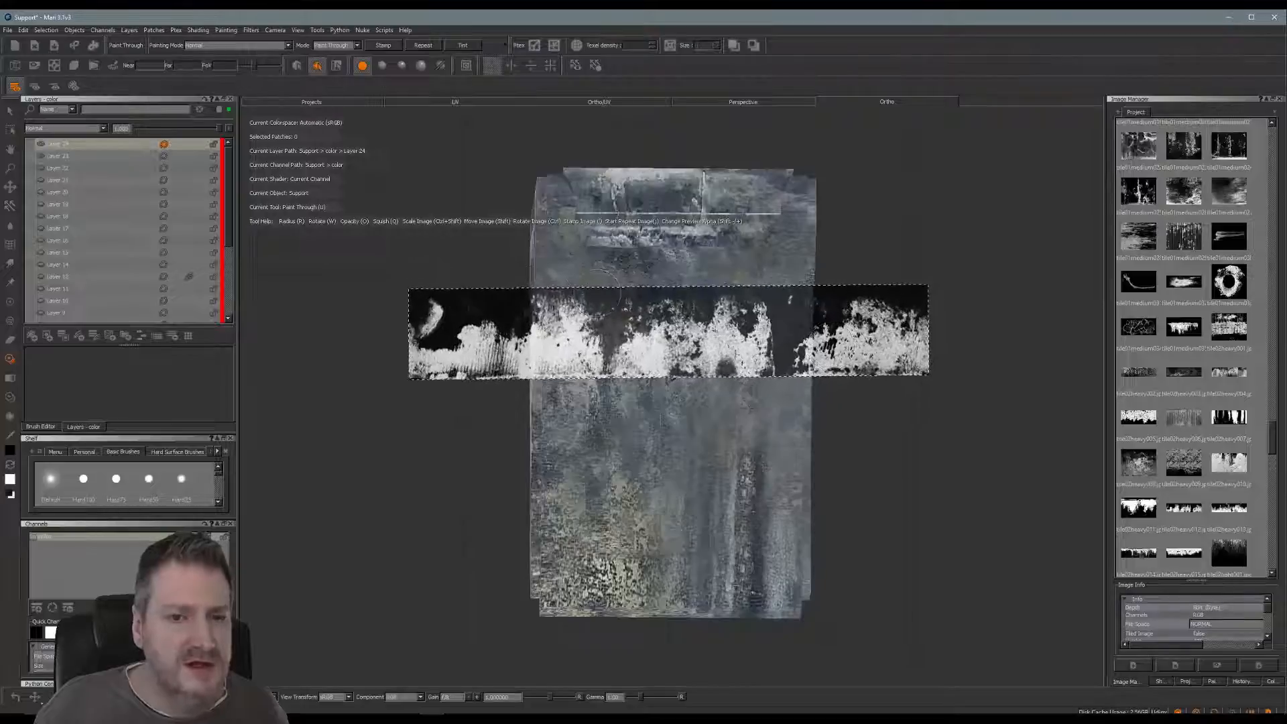
# Fit the grunge strip across the upper edge of the bracket's front and paint it through from side to side.
pyautogui.press('Escape')
pyautogui.moveTo(751, 400)
pyautogui.keyDown('alt'); pyautogui.mouseDown()
pyautogui.moveTo(720, 389)
pyautogui.moveTo(539, 400)
pyautogui.mouseUp(); pyautogui.keyUp('alt')
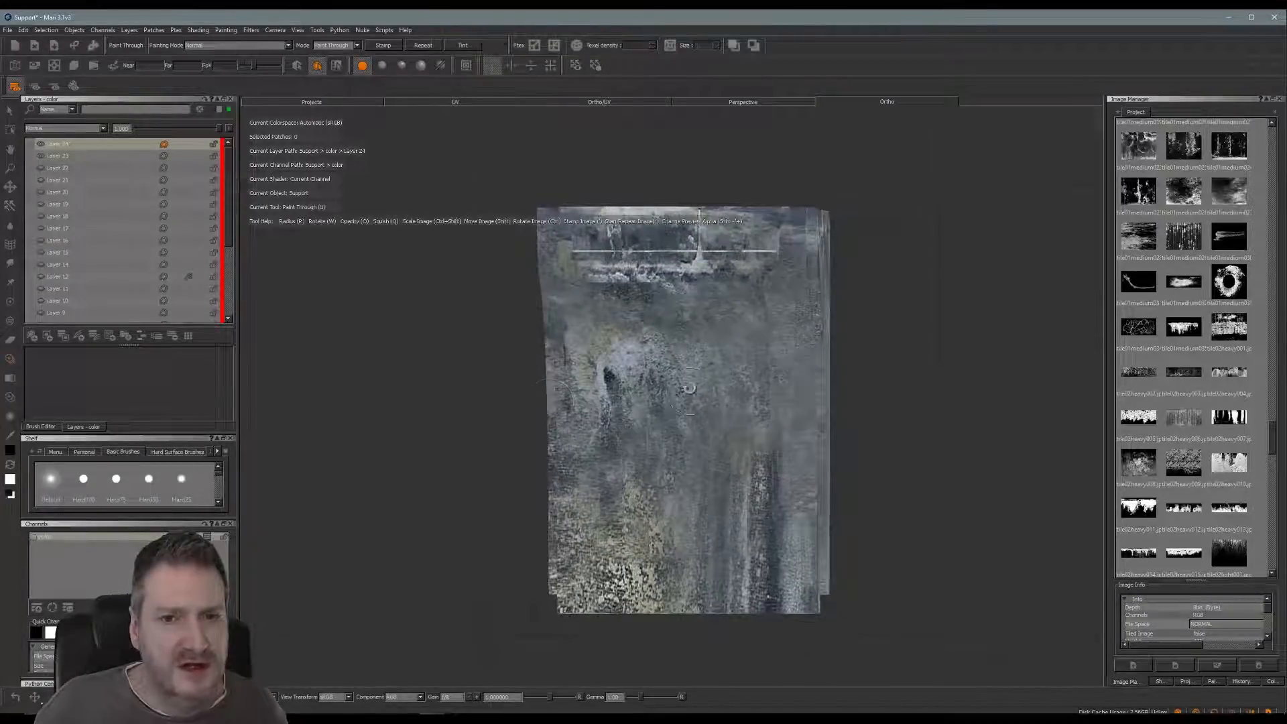
pyautogui.keyDown('alt'); pyautogui.moveTo(690, 389); pyautogui.dragTo(719, 416); pyautogui.keyUp('alt')
pyautogui.keyDown('alt'); pyautogui.moveTo(696, 448); pyautogui.dragTo(696, 467, button='middle'); pyautogui.keyUp('alt')
pyautogui.keyDown('alt'); pyautogui.moveTo(696, 467); pyautogui.dragTo(704, 378, button='right'); pyautogui.keyUp('alt')
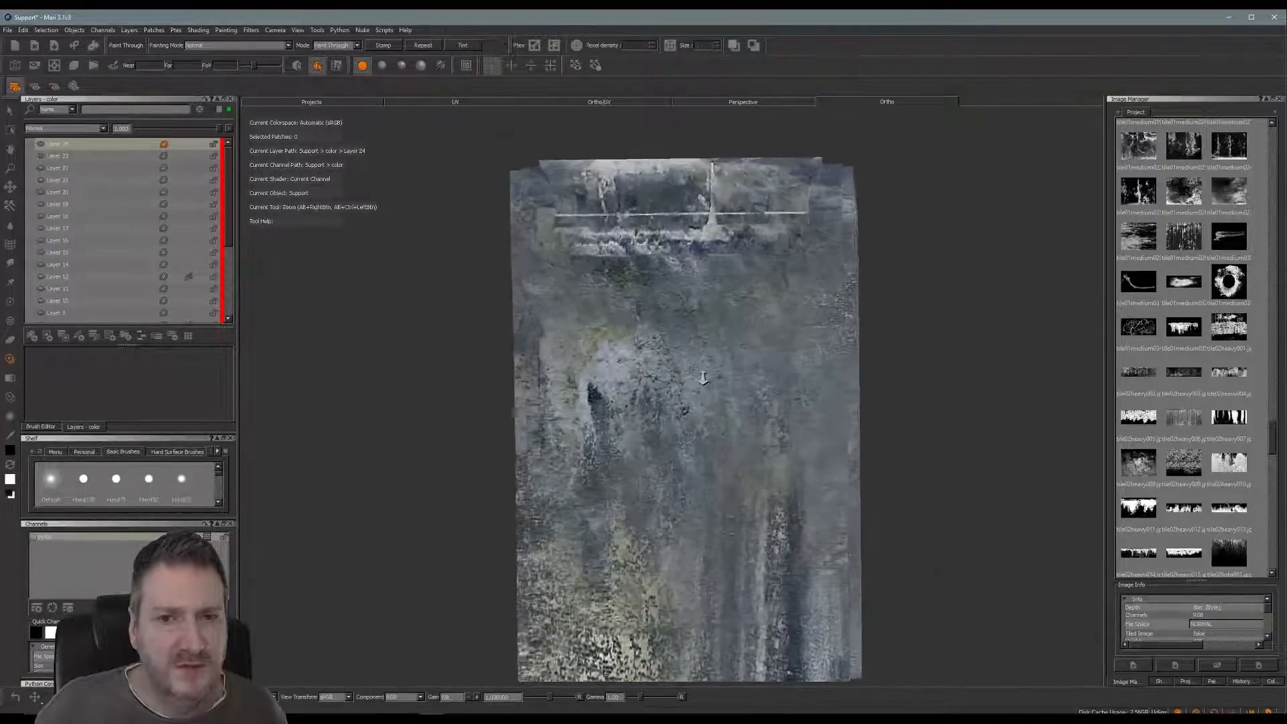
pyautogui.keyDown('alt'); pyautogui.moveTo(703, 378); pyautogui.dragTo(677, 418, button='middle'); pyautogui.keyUp('alt')
pyautogui.keyDown('alt'); pyautogui.moveTo(677, 418); pyautogui.dragTo(678, 383); pyautogui.keyUp('alt')
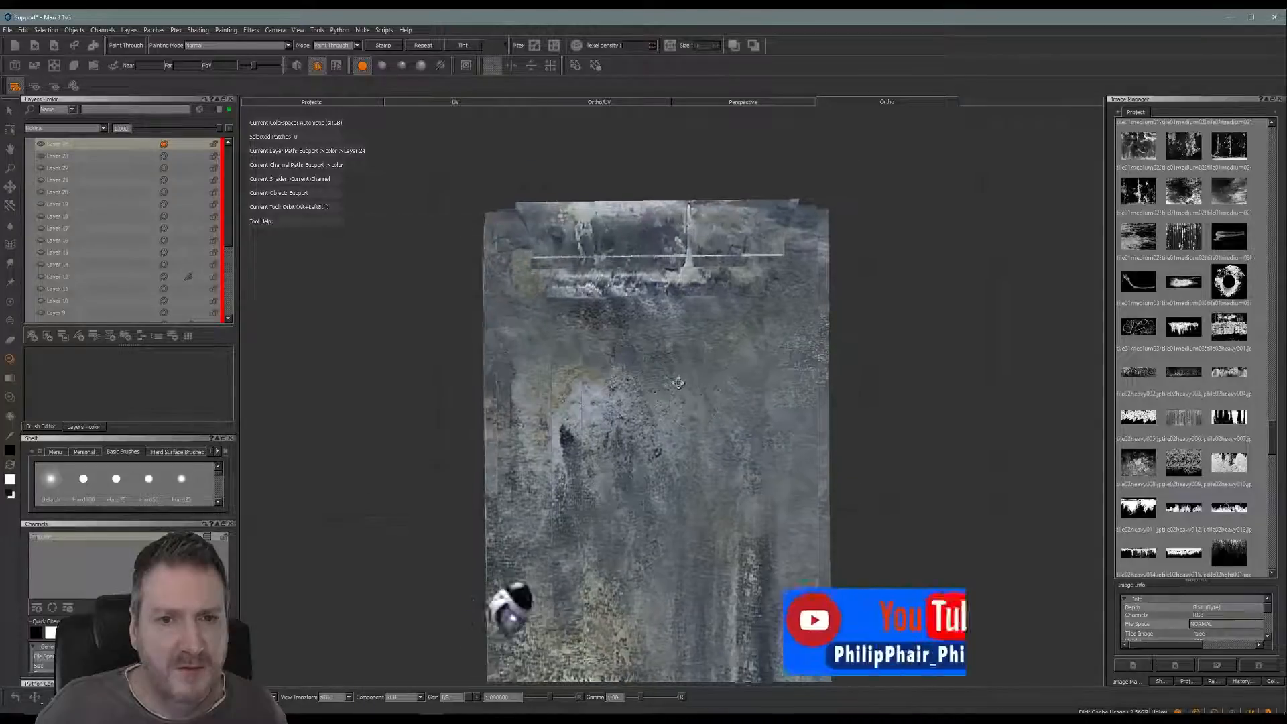
pyautogui.press('ctrl')
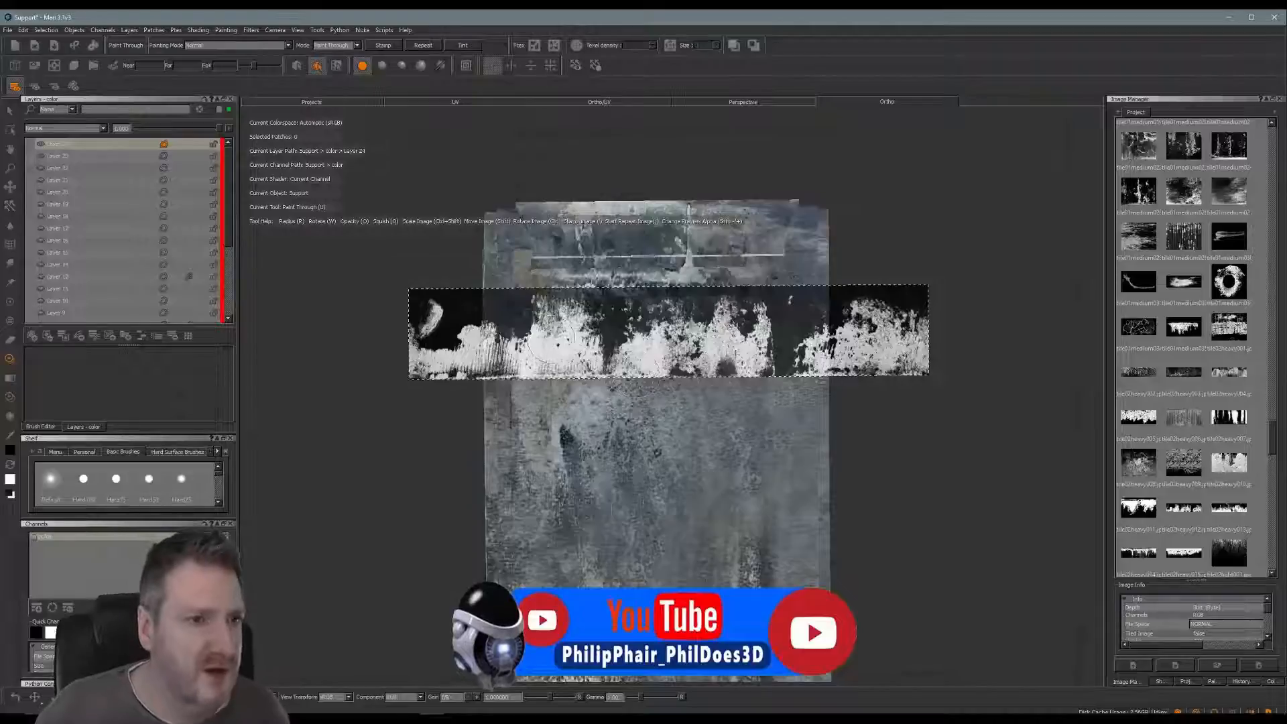
pyautogui.moveTo(553, 339)
pyautogui.keyDown('shift'); pyautogui.mouseDown()
pyautogui.moveTo(649, 278)
pyautogui.moveTo(706, 269)
pyautogui.mouseUp(); pyautogui.keyUp('shift')
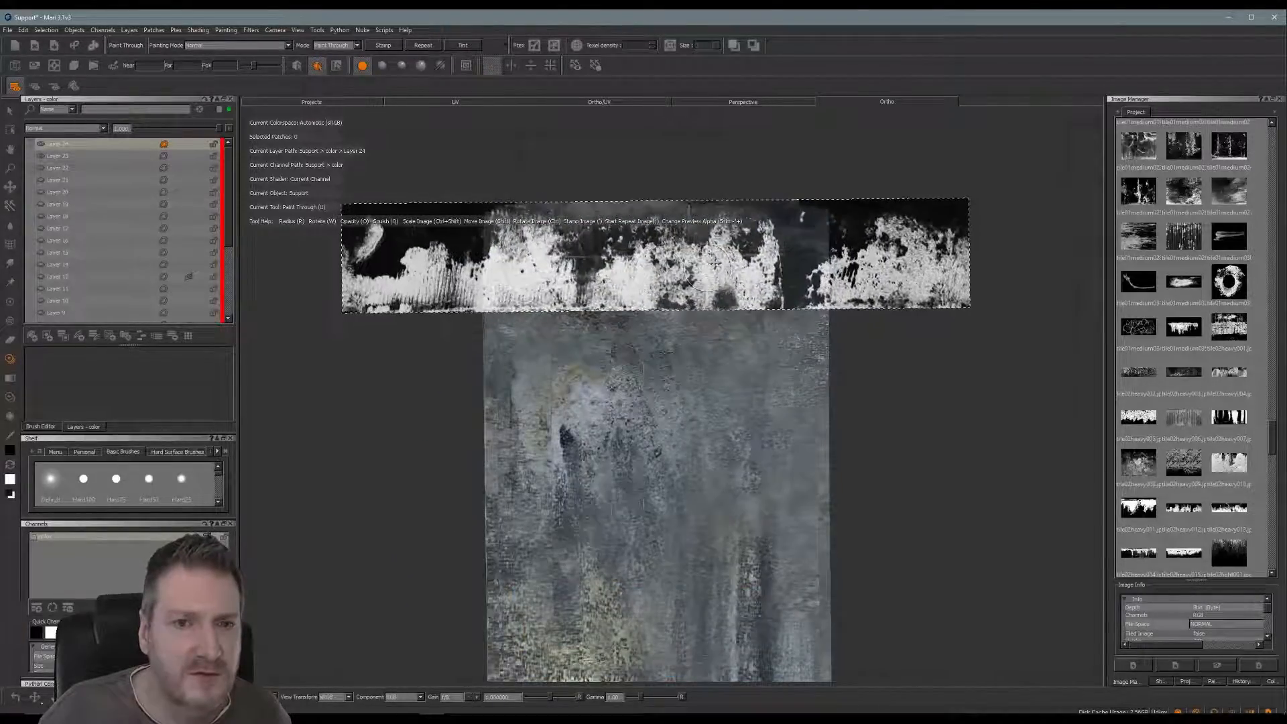
pyautogui.moveTo(512, 220)
pyautogui.mouseDown()
pyautogui.moveTo(739, 229)
pyautogui.moveTo(602, 254)
pyautogui.moveTo(584, 285)
pyautogui.moveTo(732, 251)
pyautogui.moveTo(710, 215)
pyautogui.moveTo(797, 228)
pyautogui.moveTo(757, 263)
pyautogui.moveTo(805, 254)
pyautogui.moveTo(811, 291)
pyautogui.moveTo(496, 259)
pyautogui.mouseUp()
pyautogui.moveTo(789, 268); pyautogui.dragTo(707, 250)
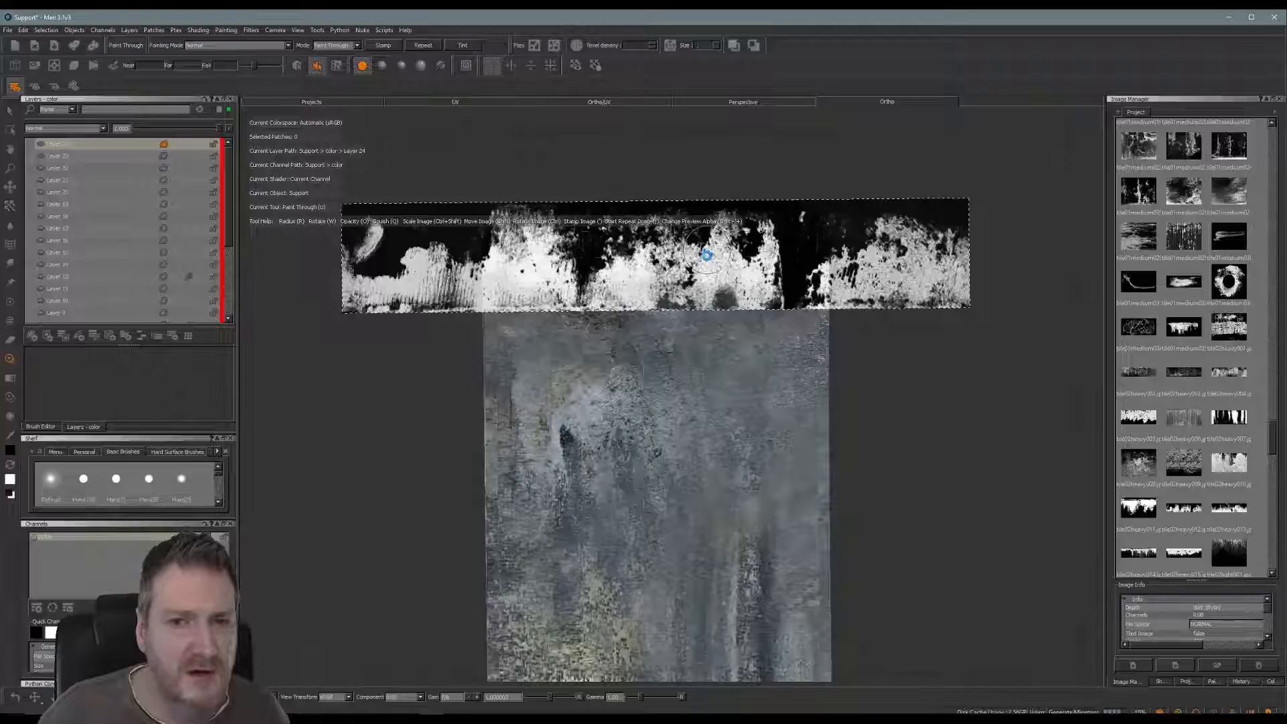
pyautogui.keyDown('shift'); pyautogui.moveTo(708, 250); pyautogui.dragTo(677, 267); pyautogui.keyUp('shift')
pyautogui.moveTo(791, 305); pyautogui.dragTo(789, 283)
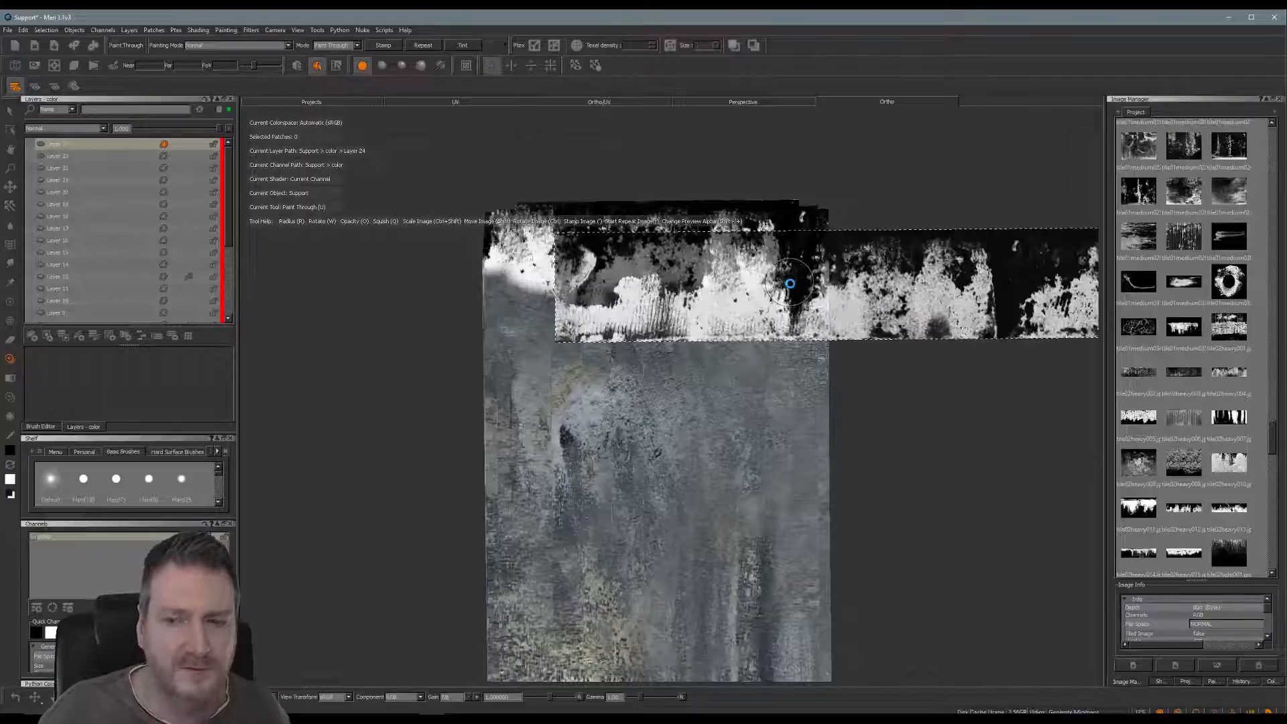
# Move and slightly tilt the grunge strip along the upper edge of the bracket's adjoining side face, and paint it through.
pyautogui.moveTo(833, 351)
pyautogui.keyDown('alt'); pyautogui.mouseDown()
pyautogui.moveTo(924, 344)
pyautogui.moveTo(939, 362)
pyautogui.moveTo(816, 382)
pyautogui.moveTo(805, 348)
pyautogui.mouseUp(); pyautogui.keyUp('alt')
pyautogui.keyDown('shift'); pyautogui.moveTo(682, 285); pyautogui.dragTo(614, 296); pyautogui.keyUp('shift')
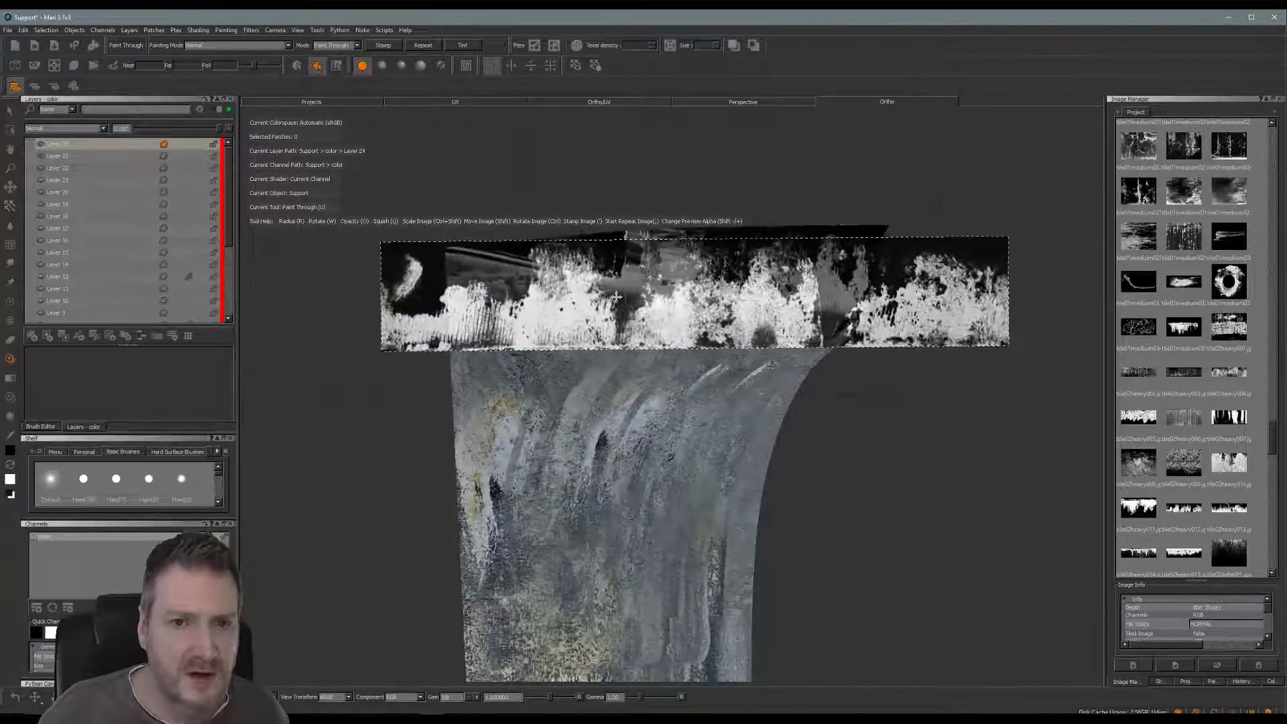
pyautogui.keyDown('ctrl'); pyautogui.moveTo(842, 276); pyautogui.dragTo(813, 258); pyautogui.keyUp('ctrl')
pyautogui.press("'")
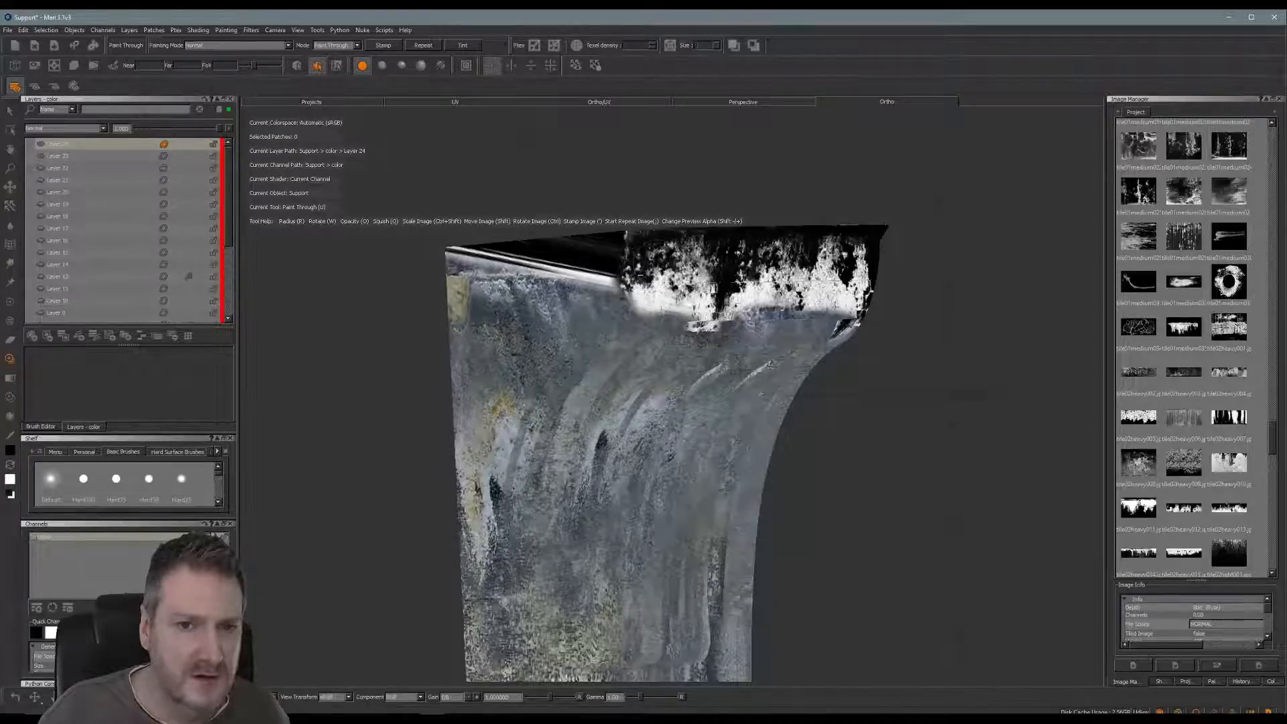
pyautogui.moveTo(603, 281); pyautogui.dragTo(473, 258)
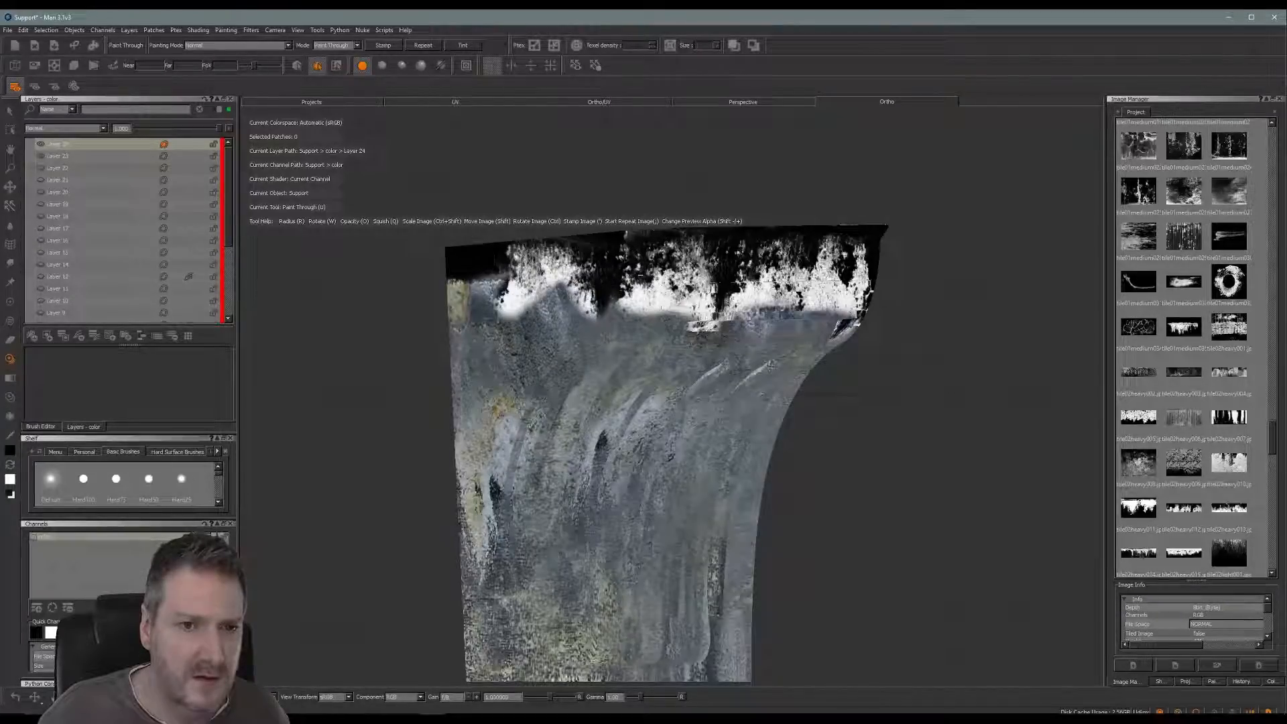
pyautogui.moveTo(526, 310)
pyautogui.mouseDown()
pyautogui.moveTo(466, 301)
pyautogui.moveTo(496, 295)
pyautogui.mouseUp()
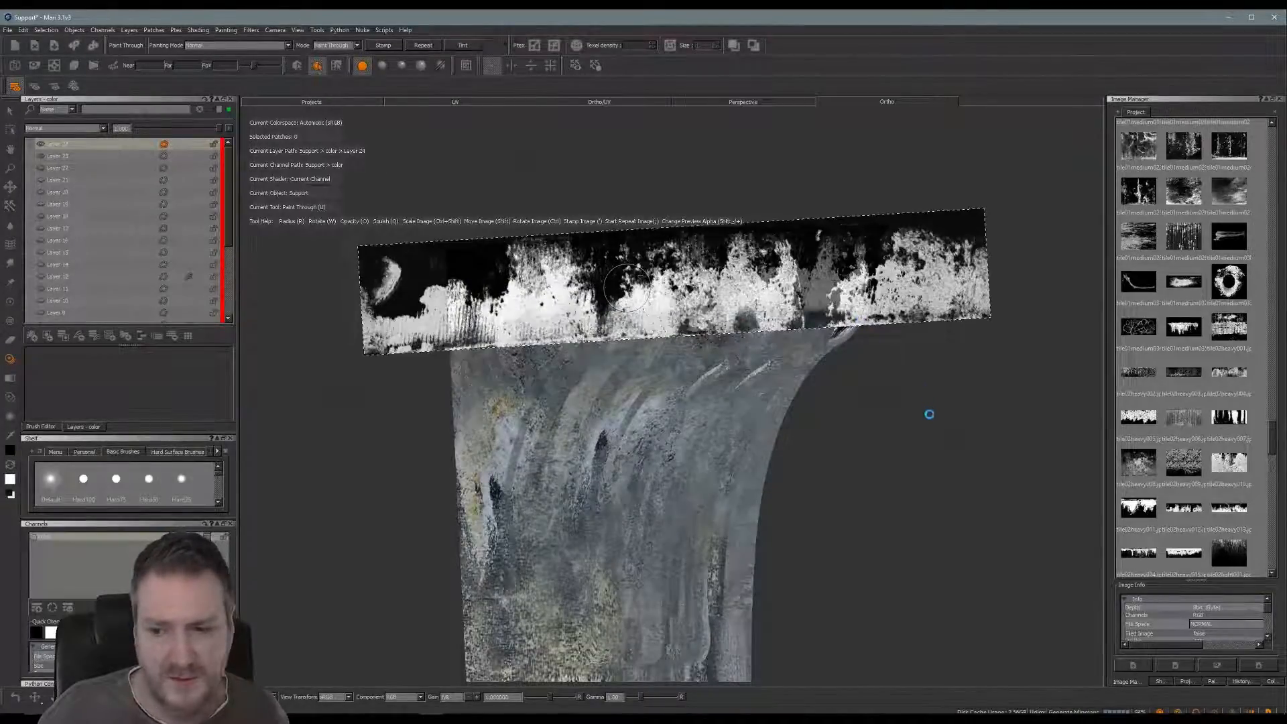
# Tilt the grunge strip to match the upper edge of the bracket's opposite side face and paint it across.
pyautogui.moveTo(917, 402)
pyautogui.keyDown('alt'); pyautogui.mouseDown()
pyautogui.moveTo(666, 401)
pyautogui.moveTo(722, 385)
pyautogui.moveTo(711, 313)
pyautogui.moveTo(671, 354)
pyautogui.mouseUp(); pyautogui.keyUp('alt')
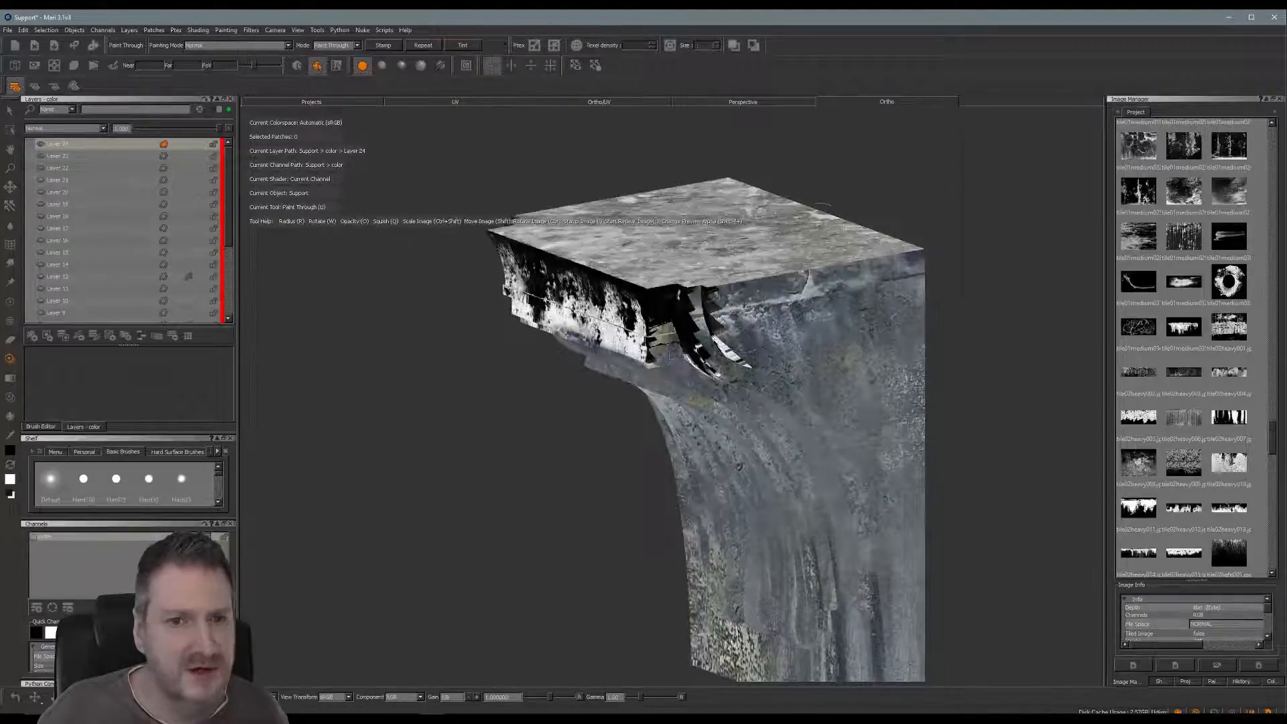
pyautogui.keyDown('alt'); pyautogui.moveTo(798, 373); pyautogui.dragTo(786, 303); pyautogui.keyUp('alt')
pyautogui.keyDown('ctrl'); pyautogui.moveTo(934, 281); pyautogui.dragTo(926, 332); pyautogui.keyUp('ctrl')
pyautogui.moveTo(831, 312)
pyautogui.keyDown('shift'); pyautogui.mouseDown()
pyautogui.moveTo(845, 346)
pyautogui.moveTo(873, 319)
pyautogui.mouseUp(); pyautogui.keyUp('shift')
pyautogui.moveTo(726, 270); pyautogui.dragTo(656, 258)
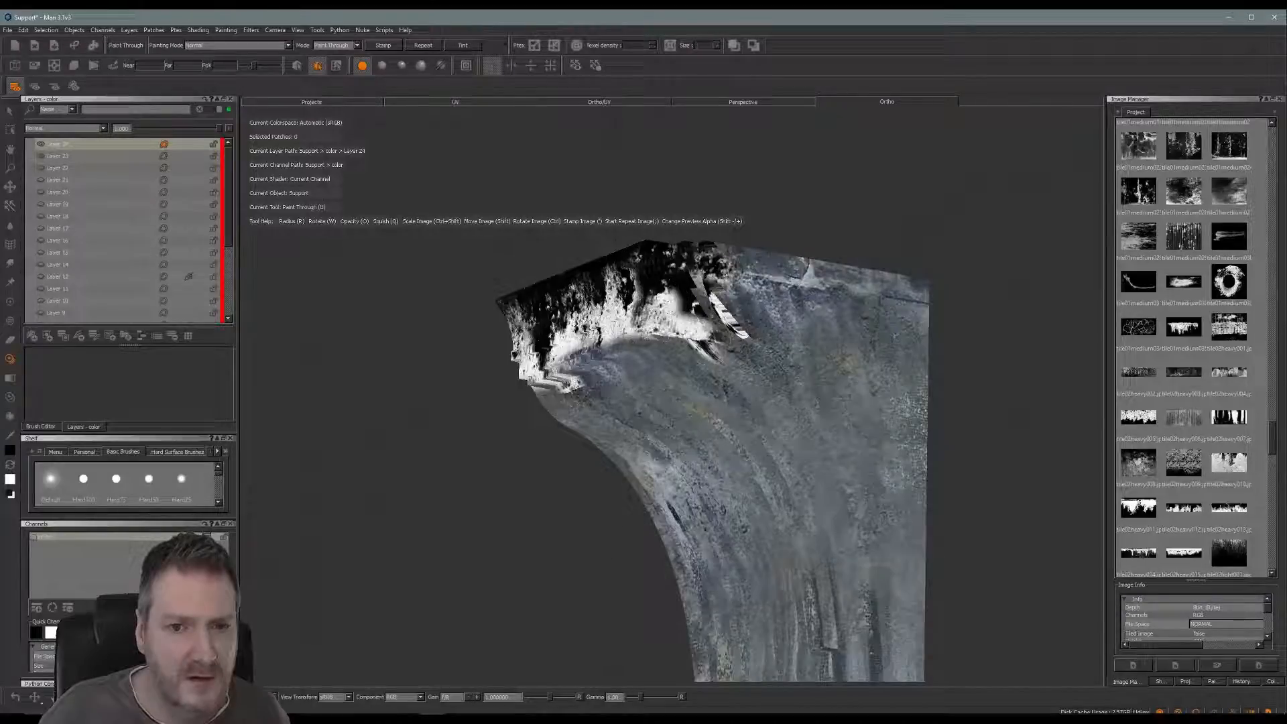
pyautogui.moveTo(712, 284)
pyautogui.mouseDown()
pyautogui.moveTo(742, 269)
pyautogui.moveTo(757, 293)
pyautogui.moveTo(875, 281)
pyautogui.moveTo(906, 289)
pyautogui.moveTo(922, 315)
pyautogui.moveTo(915, 339)
pyautogui.moveTo(865, 335)
pyautogui.moveTo(781, 301)
pyautogui.mouseUp()
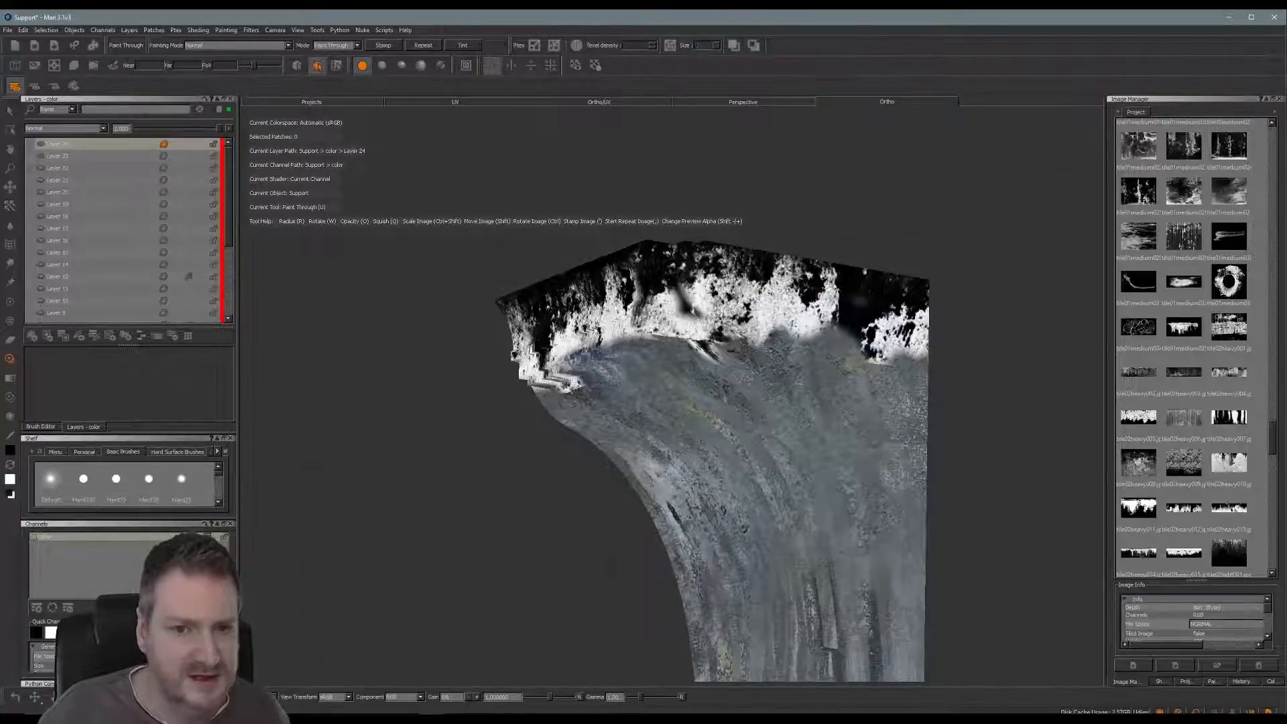
# Reposition the grunge strip over the smeared area at the front corner and paint over the streaks.
pyautogui.moveTo(684, 302)
pyautogui.mouseDown()
pyautogui.moveTo(699, 339)
pyautogui.moveTo(741, 352)
pyautogui.moveTo(715, 331)
pyautogui.moveTo(693, 342)
pyautogui.moveTo(747, 325)
pyautogui.mouseUp()
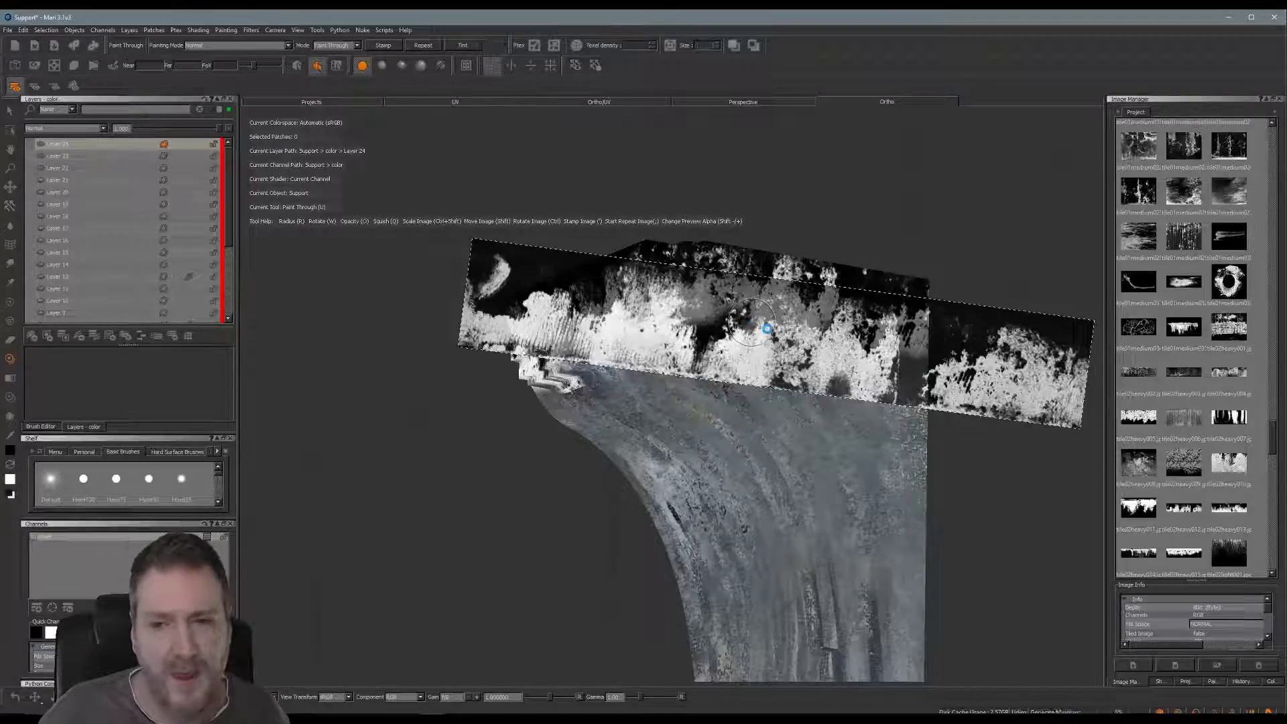
pyautogui.moveTo(751, 323)
pyautogui.mouseDown()
pyautogui.moveTo(805, 332)
pyautogui.moveTo(730, 330)
pyautogui.mouseUp()
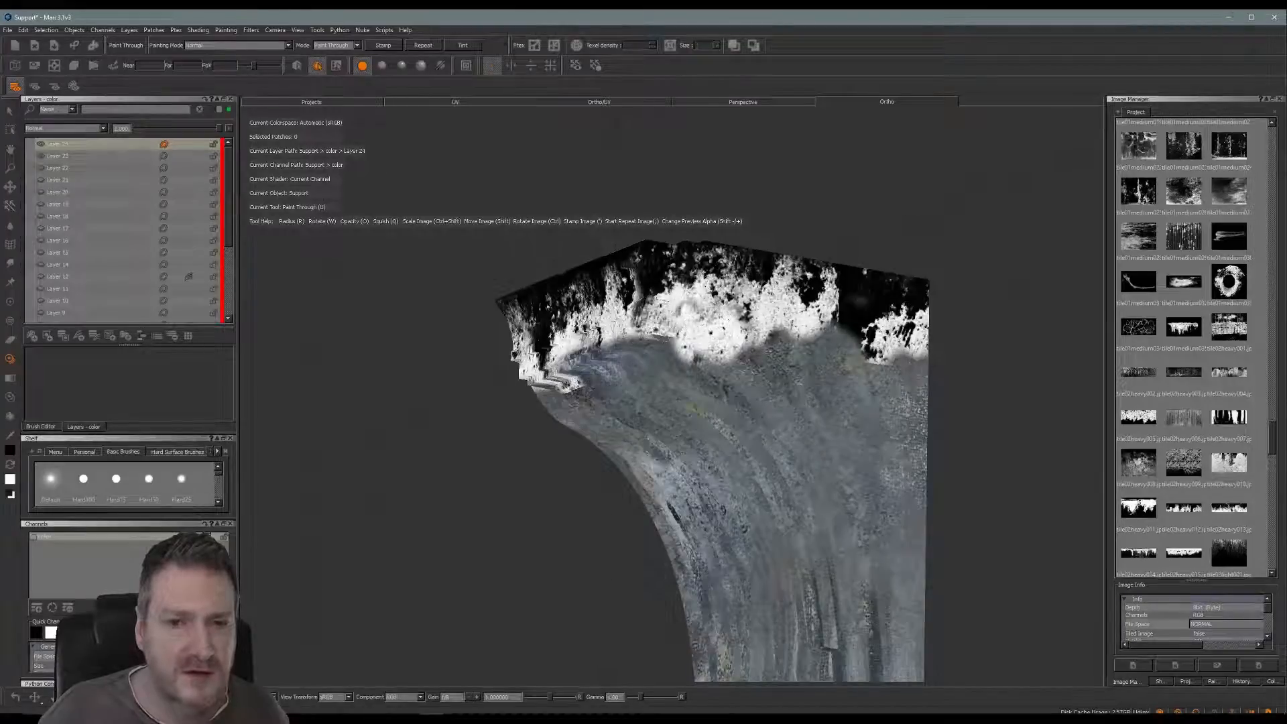
pyautogui.moveTo(712, 334); pyautogui.dragTo(841, 316)
# Realign the grunge strip with the front's upper edge, fill the gaps along its lower border, and paint over the stretched corner.
pyautogui.moveTo(662, 281)
pyautogui.keyDown('alt'); pyautogui.mouseDown()
pyautogui.moveTo(561, 373)
pyautogui.moveTo(599, 246)
pyautogui.mouseUp(); pyautogui.keyUp('alt')
pyautogui.keyDown('alt'); pyautogui.moveTo(599, 246); pyautogui.dragTo(684, 266, button='middle'); pyautogui.keyUp('alt')
pyautogui.moveTo(684, 275)
pyautogui.keyDown('alt'); pyautogui.mouseDown()
pyautogui.moveTo(704, 305)
pyautogui.moveTo(697, 335)
pyautogui.moveTo(652, 374)
pyautogui.moveTo(736, 409)
pyautogui.mouseUp(); pyautogui.keyUp('alt')
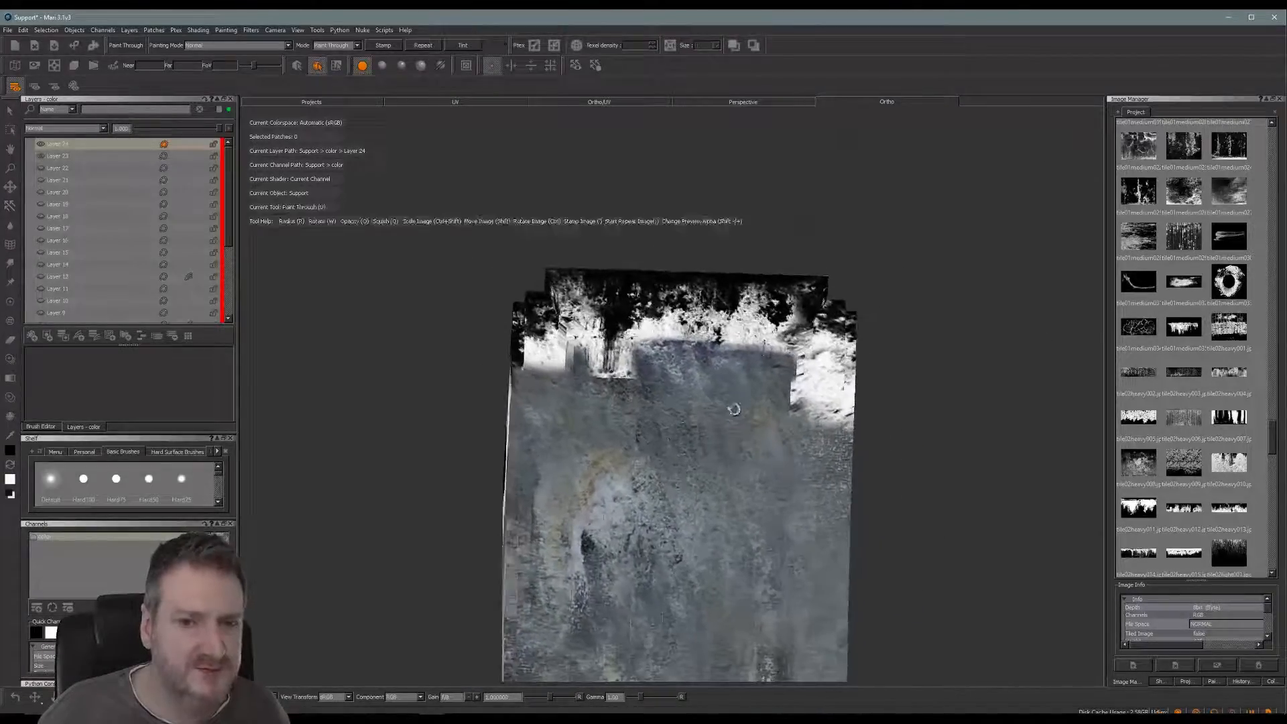
pyautogui.moveTo(857, 325)
pyautogui.keyDown('shift'); pyautogui.mouseDown()
pyautogui.moveTo(828, 465)
pyautogui.moveTo(752, 334)
pyautogui.mouseUp(); pyautogui.keyUp('shift')
pyautogui.moveTo(877, 367)
pyautogui.keyDown('ctrl'); pyautogui.mouseDown()
pyautogui.moveTo(869, 342)
pyautogui.moveTo(872, 353)
pyautogui.mouseUp(); pyautogui.keyUp('ctrl')
pyautogui.press("'")
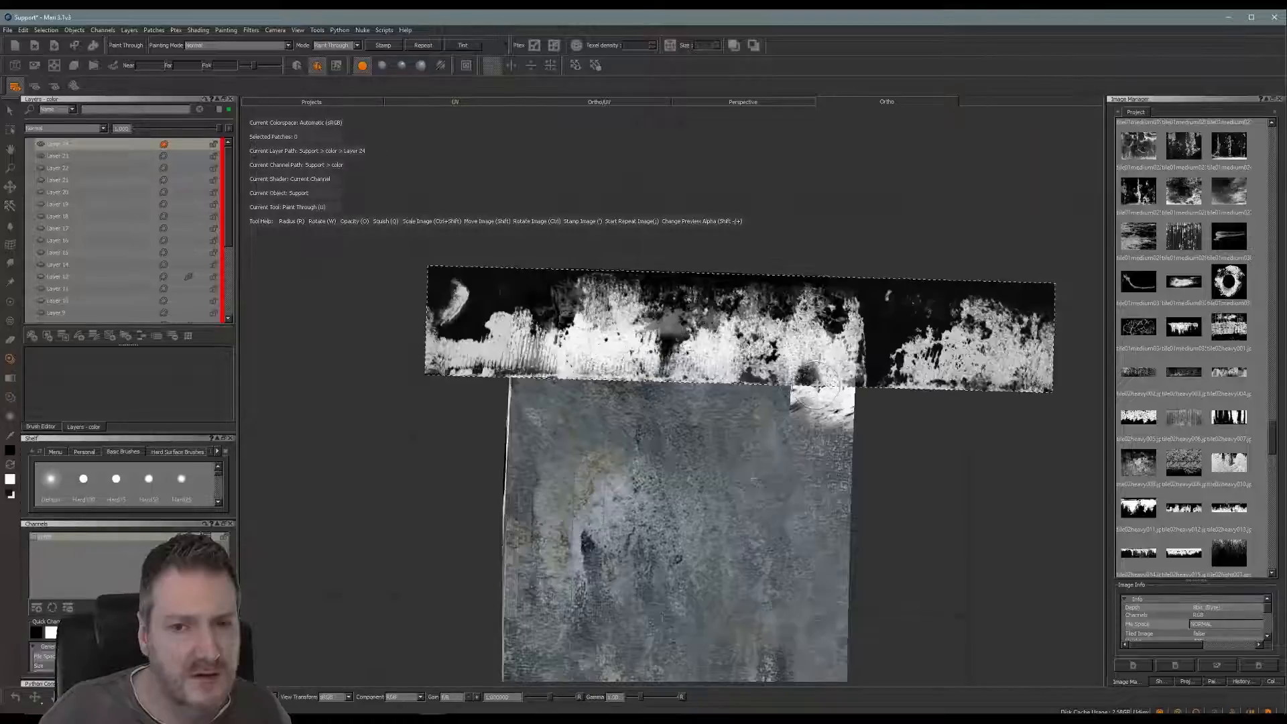
pyautogui.moveTo(798, 377)
pyautogui.keyDown('shift'); pyautogui.mouseDown()
pyautogui.moveTo(867, 414)
pyautogui.moveTo(999, 413)
pyautogui.mouseUp(); pyautogui.keyUp('shift')
pyautogui.press("'")
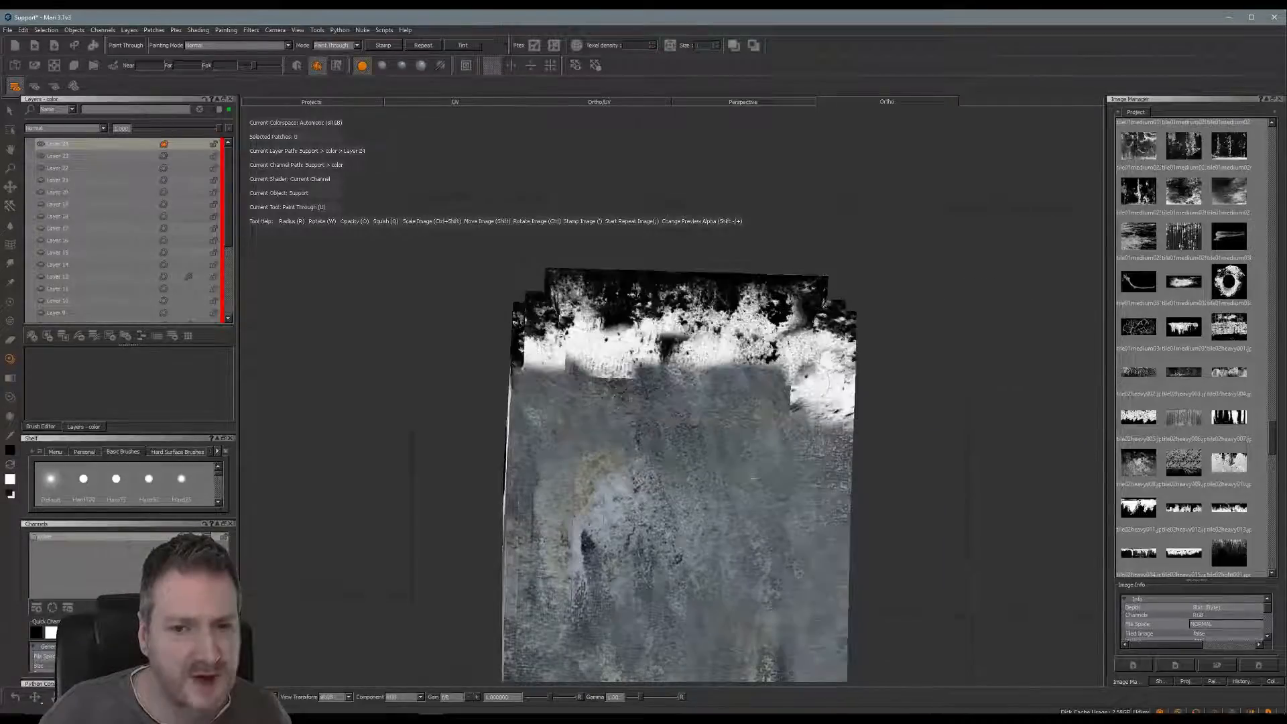
pyautogui.moveTo(809, 382)
pyautogui.mouseDown()
pyautogui.moveTo(813, 397)
pyautogui.moveTo(919, 406)
pyautogui.mouseUp()
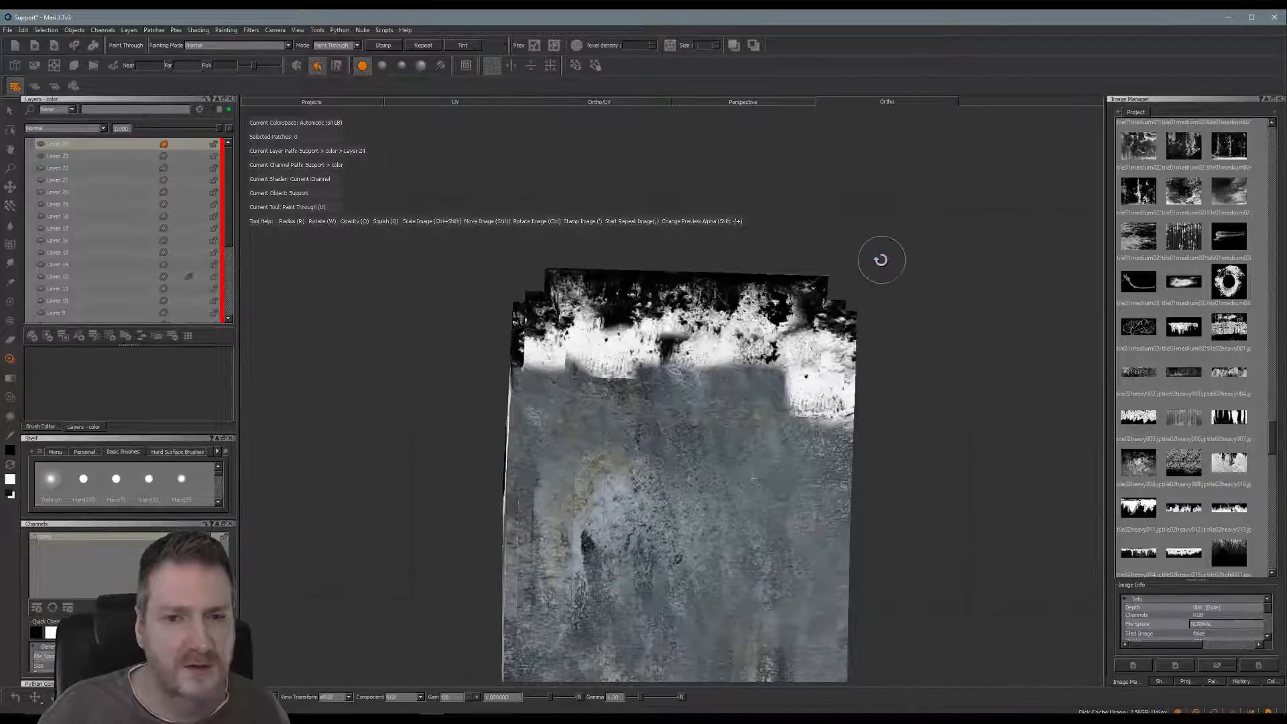
pyautogui.moveTo(879, 255)
pyautogui.keyDown('alt'); pyautogui.mouseDown()
pyautogui.moveTo(870, 322)
pyautogui.moveTo(945, 345)
pyautogui.moveTo(951, 333)
pyautogui.mouseUp(); pyautogui.keyUp('alt')
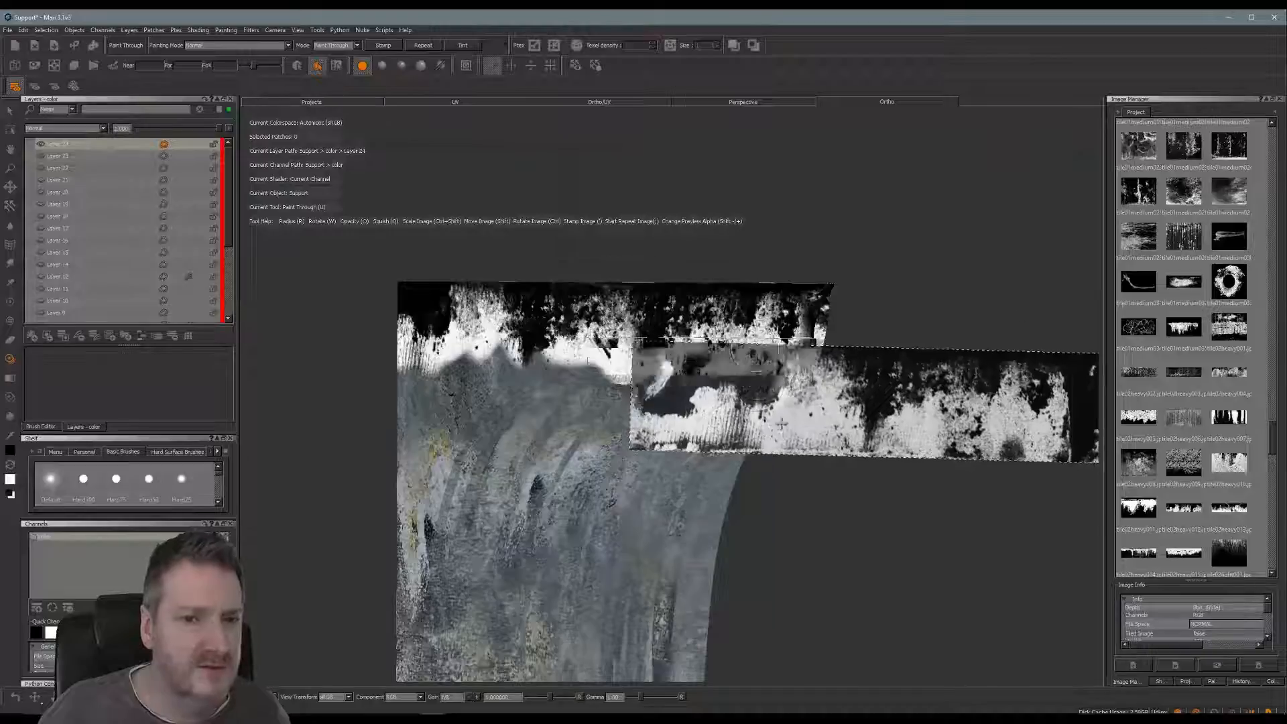
# Set the grunge layer's blend mode to Multiply and reduce its opacity to about half.
pyautogui.click(104, 128)
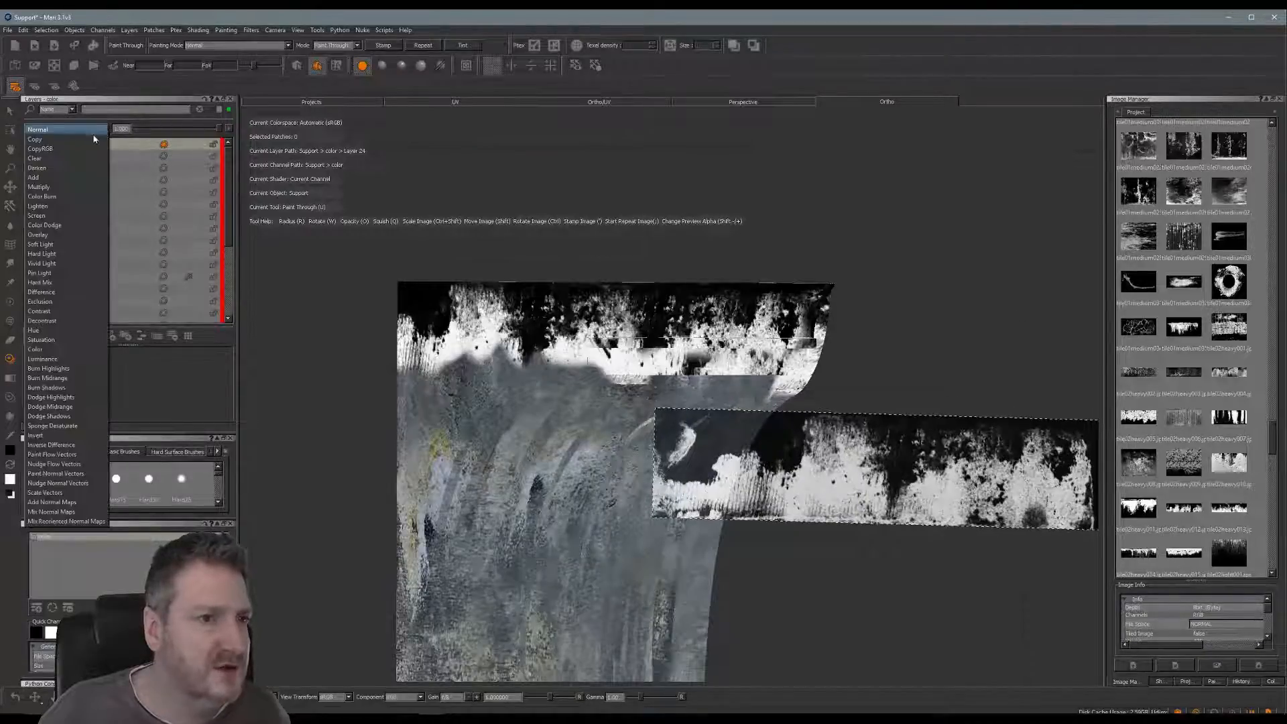
pyautogui.click(50, 188)
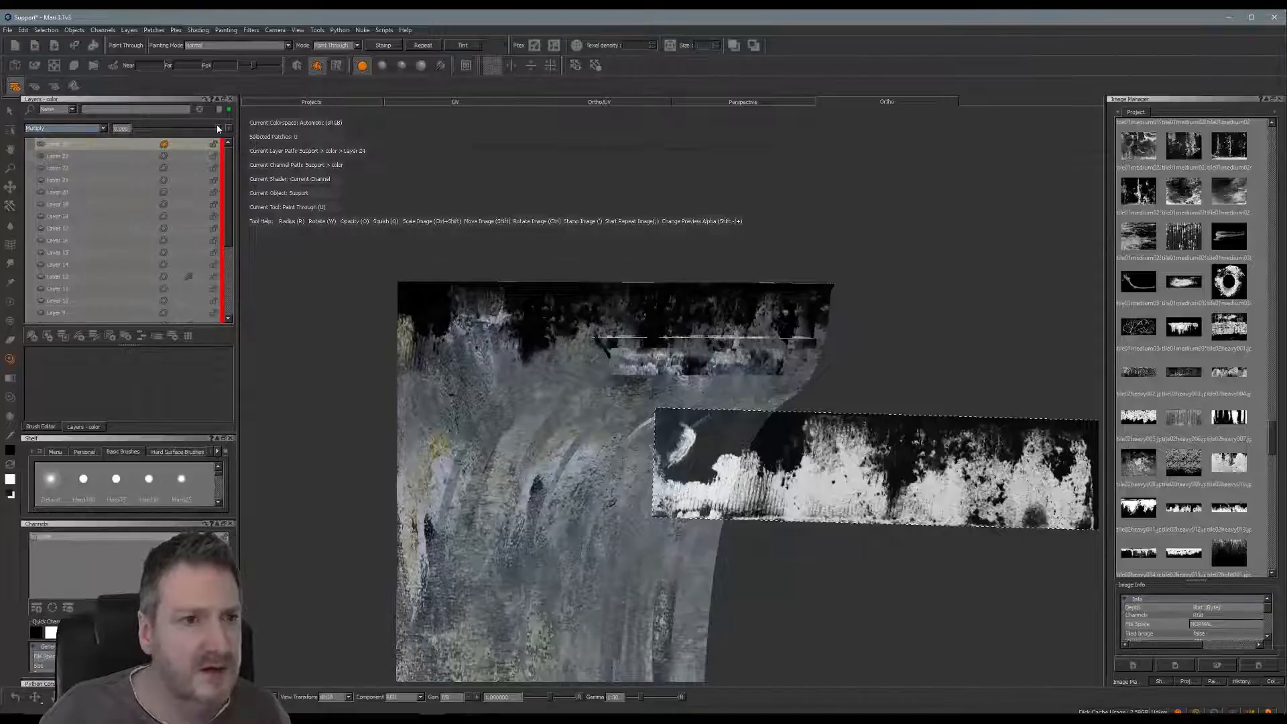
pyautogui.moveTo(188, 134)
pyautogui.mouseDown()
pyautogui.moveTo(157, 134)
pyautogui.moveTo(175, 127)
pyautogui.mouseUp()
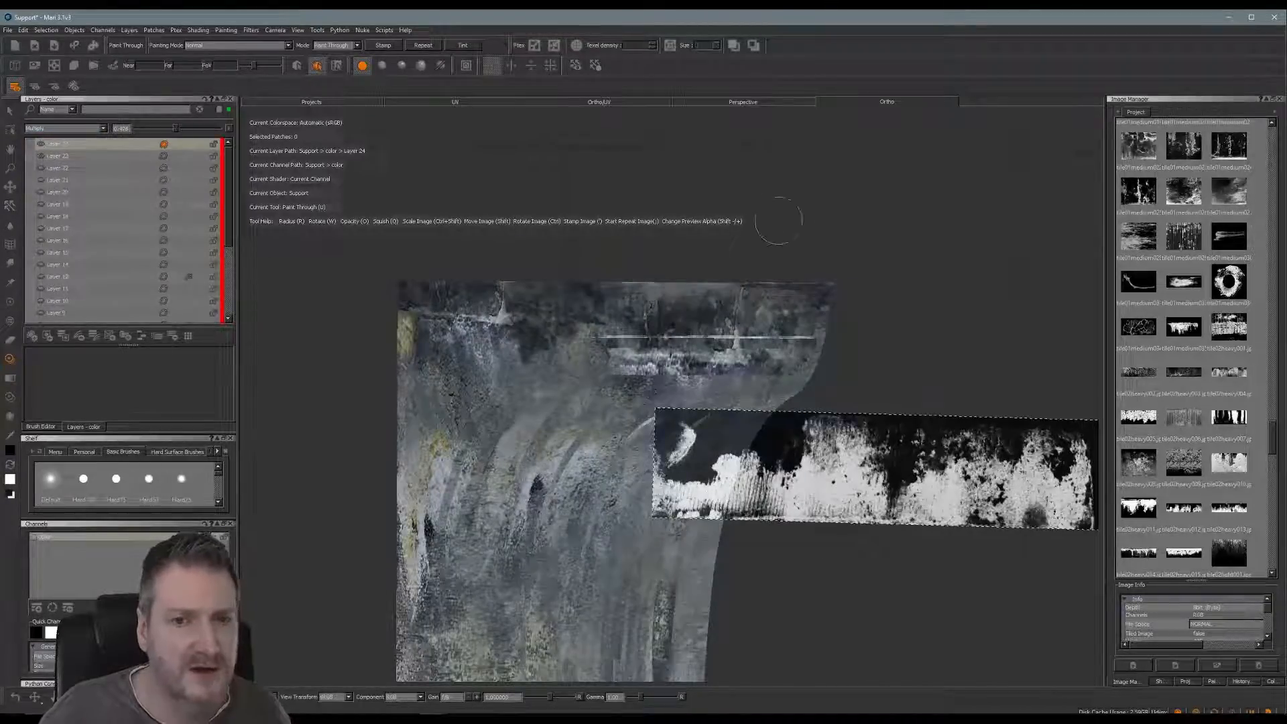
pyautogui.press('Escape')
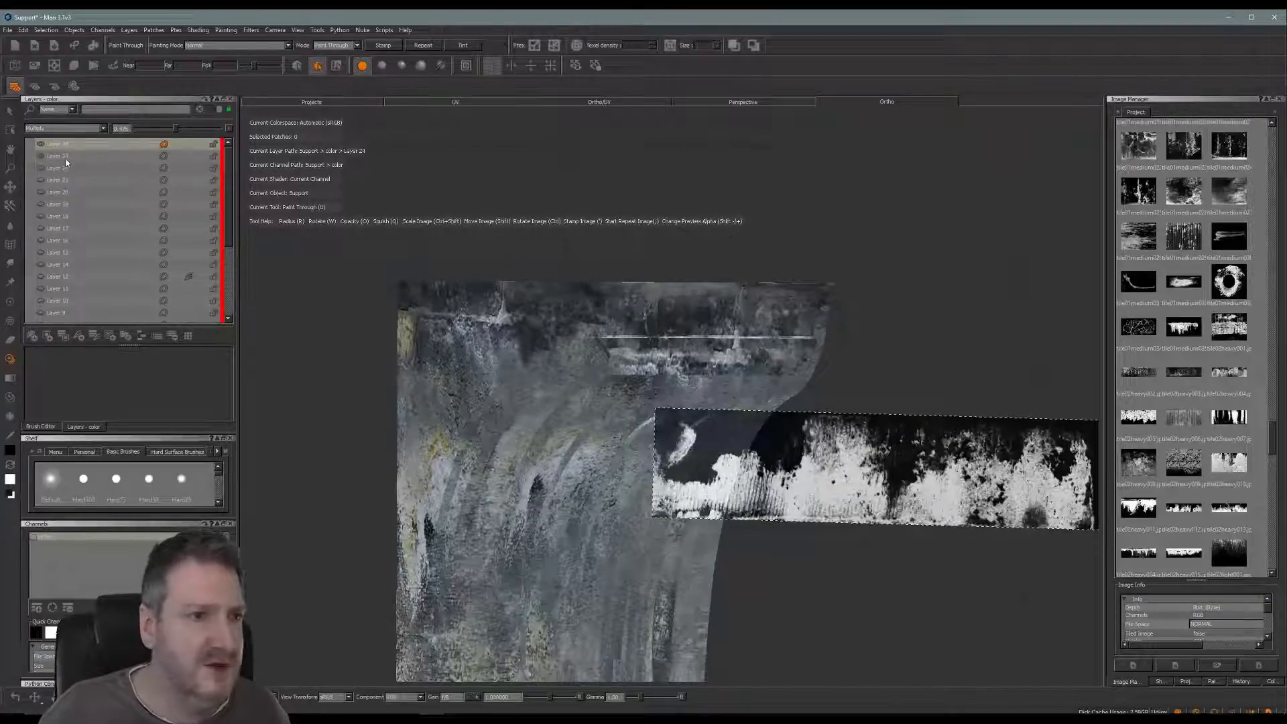
# Select Layer 23, load a grey stained-wall image for painting, straighten it and enlarge it over the bracket.
pyautogui.click(64, 155)
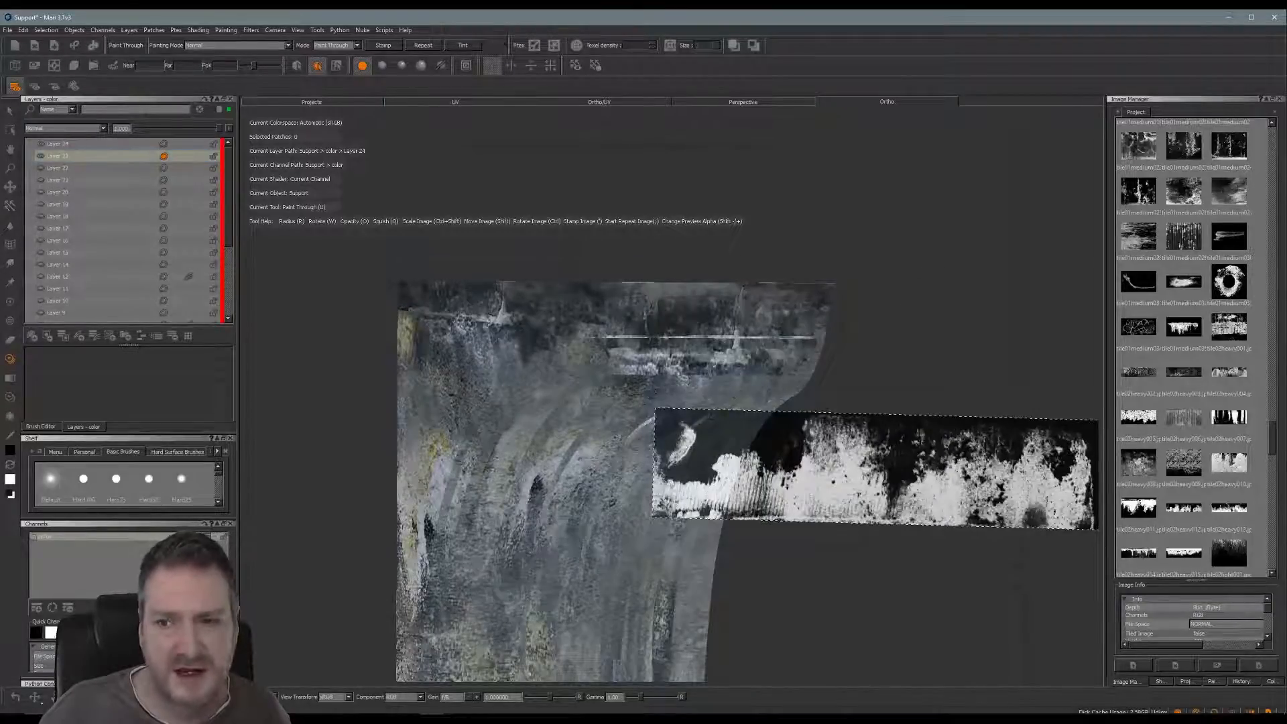
pyautogui.scroll(-10, 1275, 446)
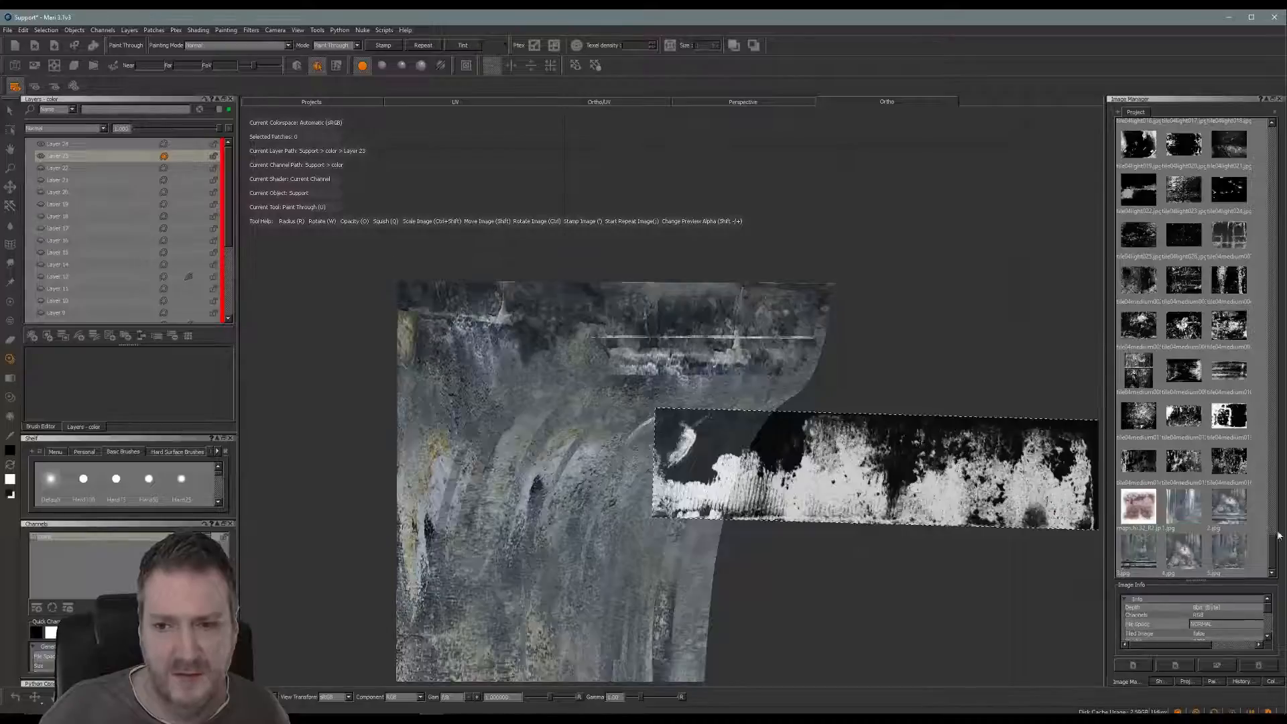
pyautogui.moveTo(1223, 551)
pyautogui.mouseDown()
pyautogui.moveTo(908, 469)
pyautogui.moveTo(836, 423)
pyautogui.moveTo(713, 401)
pyautogui.mouseUp()
pyautogui.moveTo(737, 463); pyautogui.dragTo(774, 358, button='middle')
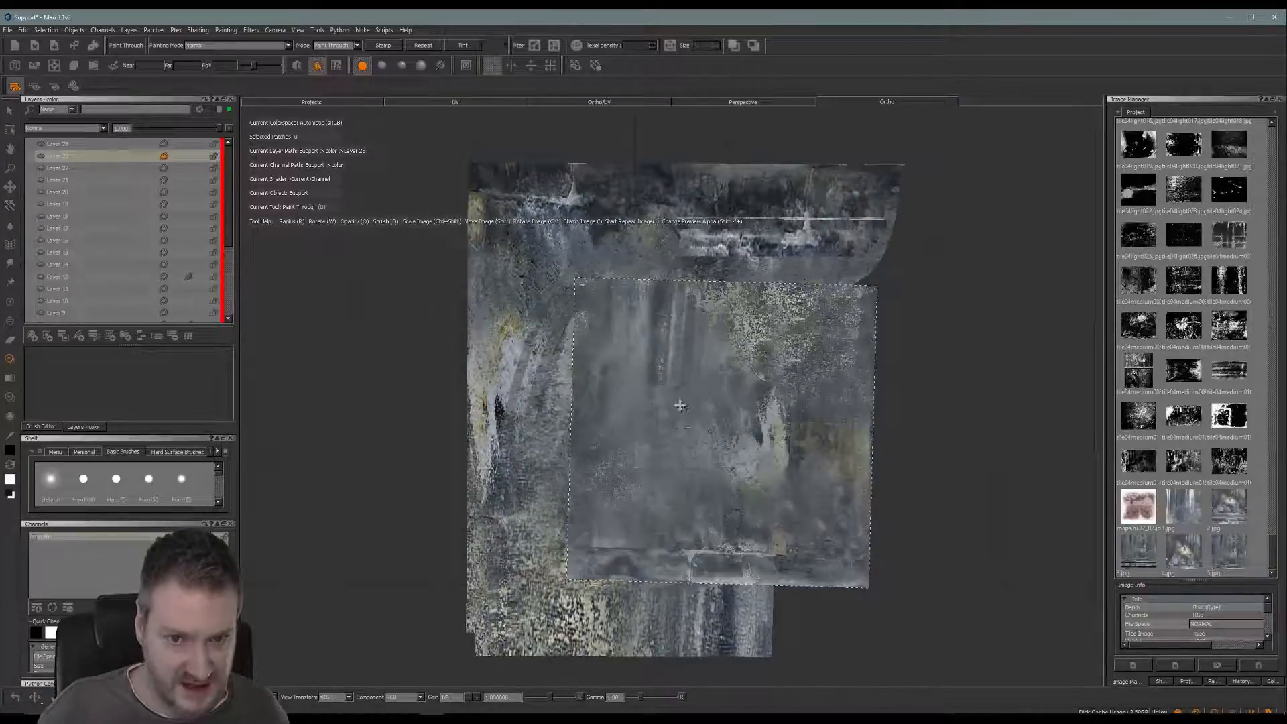
pyautogui.keyDown('ctrl'); pyautogui.moveTo(796, 399); pyautogui.dragTo(801, 393); pyautogui.keyUp('ctrl')
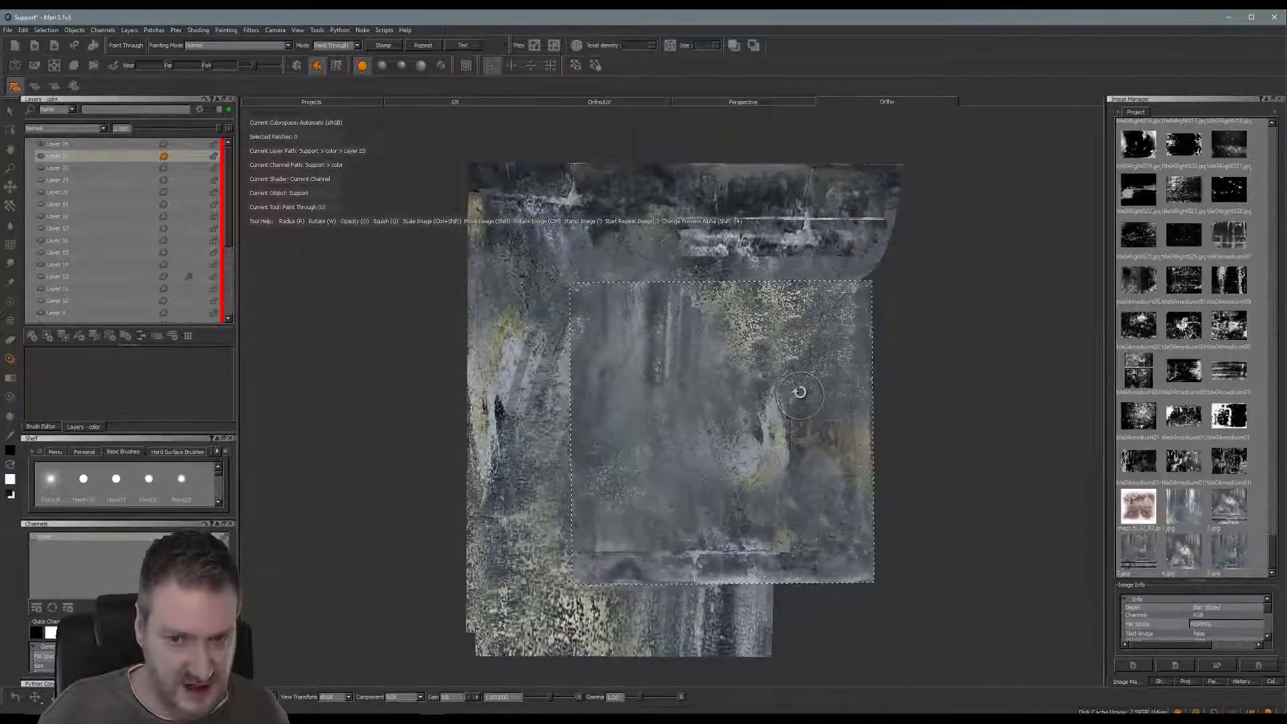
pyautogui.press('r')
pyautogui.moveTo(681, 389)
pyautogui.keyDown('ctrl'); pyautogui.keyDown('shift'); pyautogui.mouseDown()
pyautogui.moveTo(832, 406)
pyautogui.moveTo(743, 423)
pyautogui.moveTo(739, 408)
pyautogui.moveTo(788, 393)
pyautogui.moveTo(755, 401)
pyautogui.mouseUp(); pyautogui.keyUp('shift'); pyautogui.keyUp('ctrl')
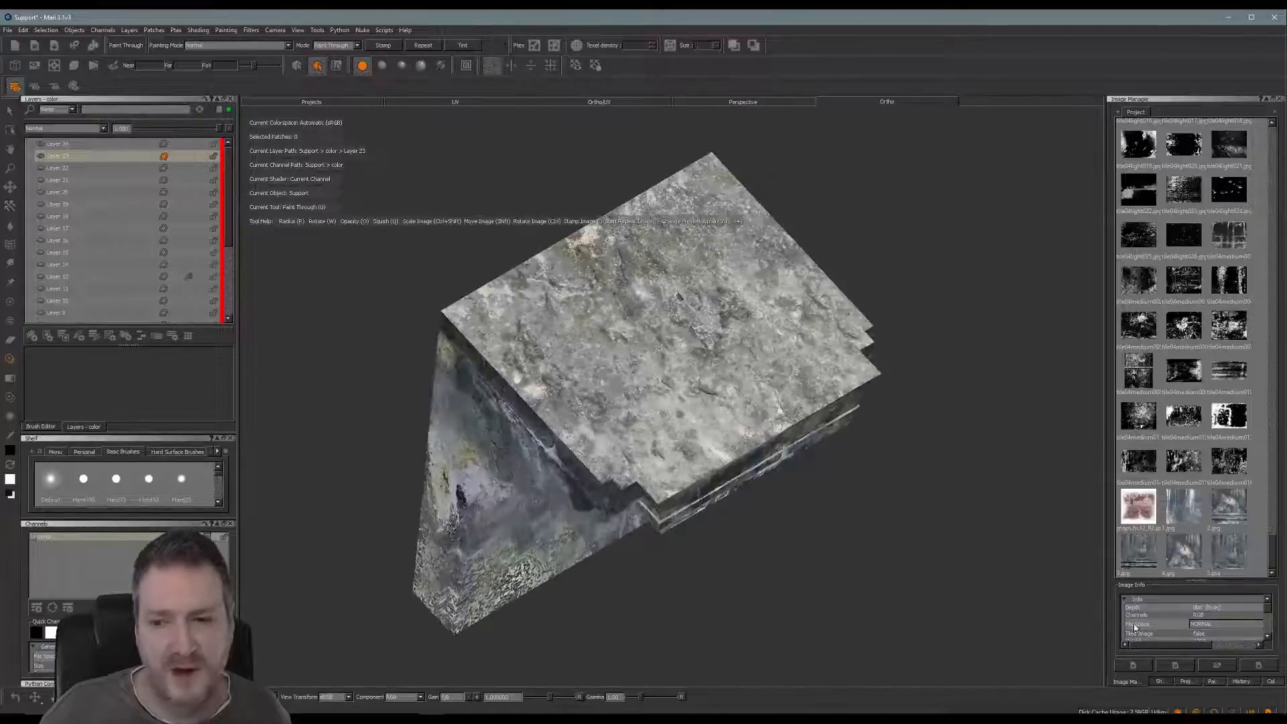
# Enable the edge mask and paint the stained-wall image over the bracket's bare top face.
pyautogui.click(1187, 682)
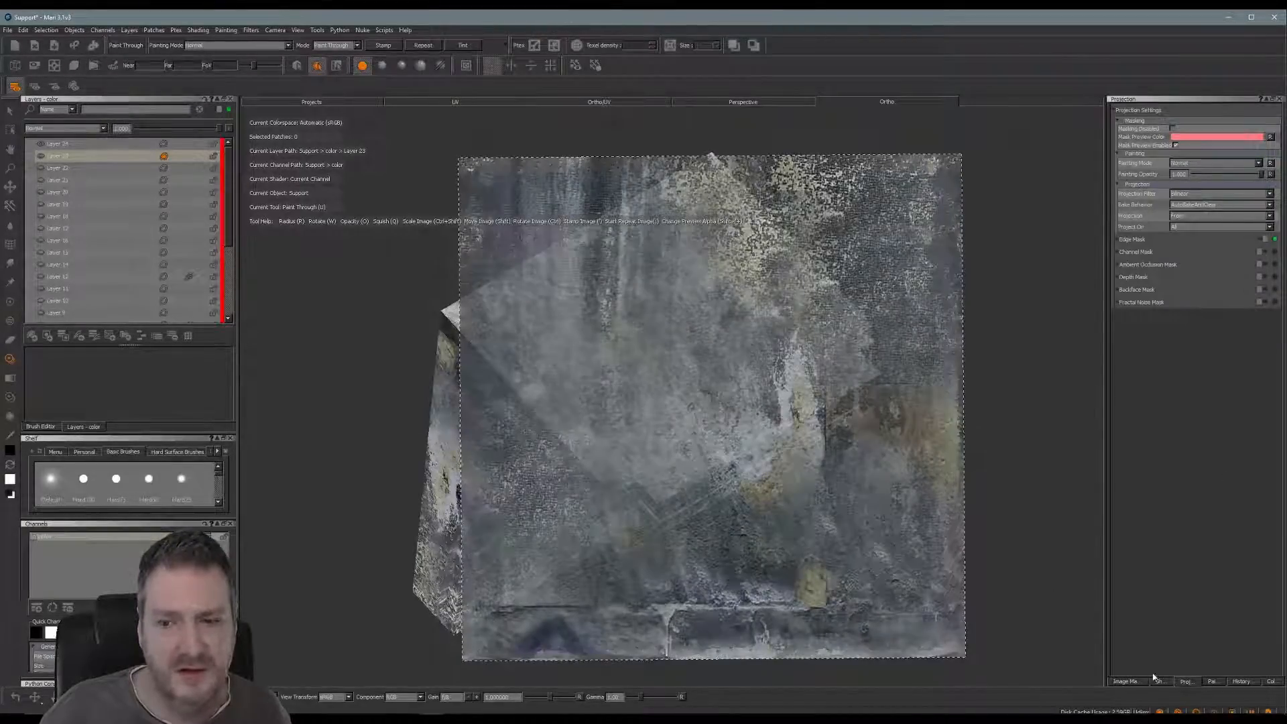
pyautogui.click(1126, 681)
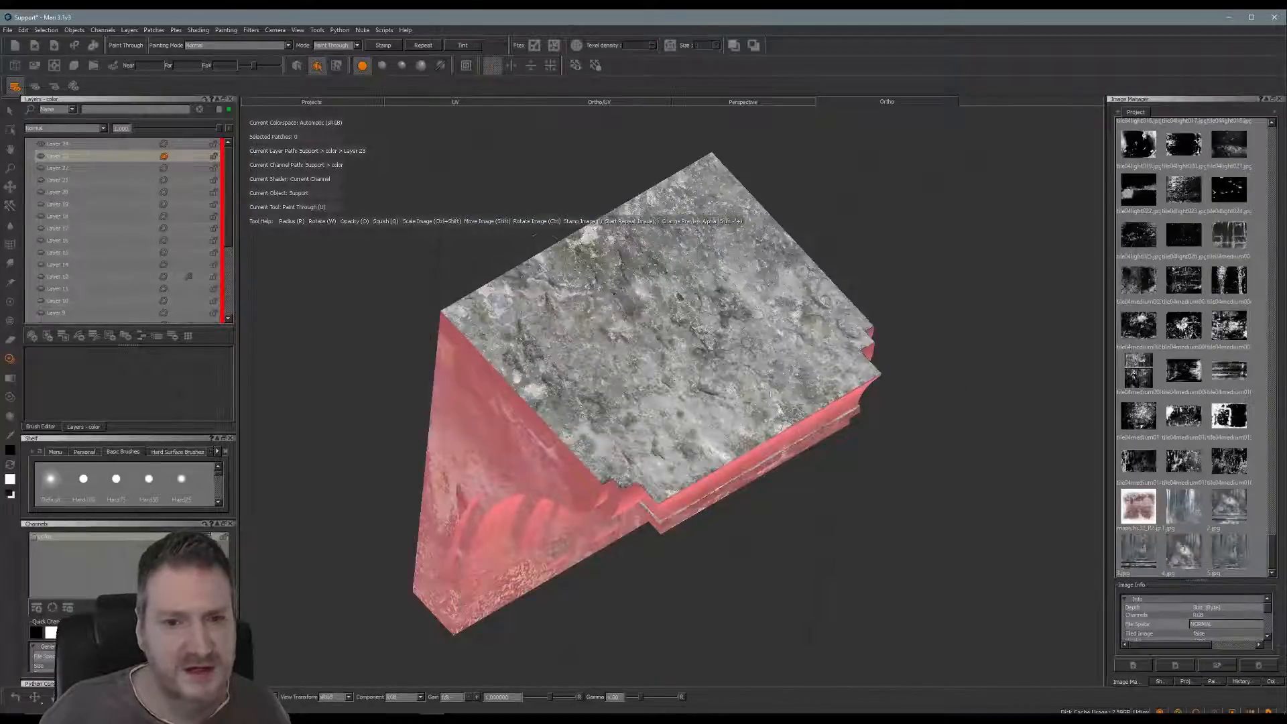
pyautogui.keyDown('alt'); pyautogui.moveTo(639, 463); pyautogui.dragTo(939, 304); pyautogui.keyUp('alt')
pyautogui.moveTo(439, 433)
pyautogui.keyDown('alt'); pyautogui.mouseDown()
pyautogui.moveTo(581, 471)
pyautogui.moveTo(727, 589)
pyautogui.moveTo(922, 429)
pyautogui.moveTo(509, 500)
pyautogui.moveTo(603, 443)
pyautogui.moveTo(643, 462)
pyautogui.moveTo(633, 497)
pyautogui.mouseUp(); pyautogui.keyUp('alt')
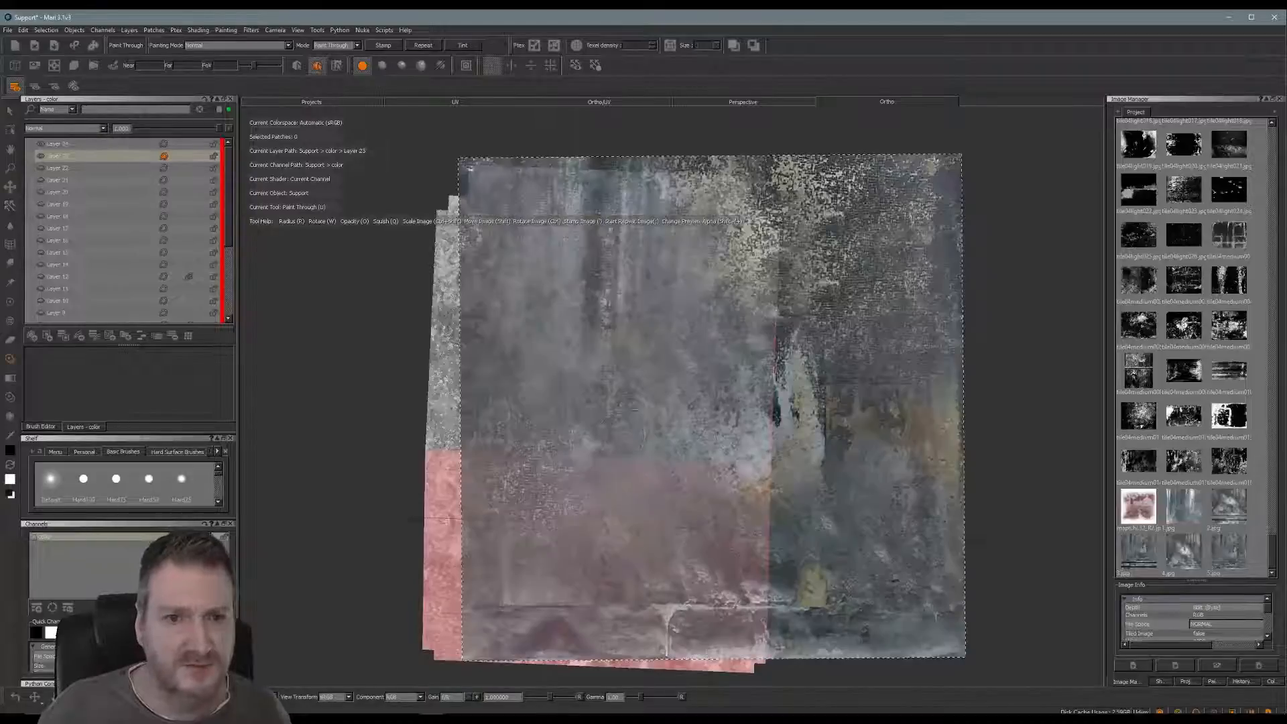
pyautogui.keyDown('shift'); pyautogui.moveTo(924, 293); pyautogui.dragTo(861, 297); pyautogui.keyUp('shift')
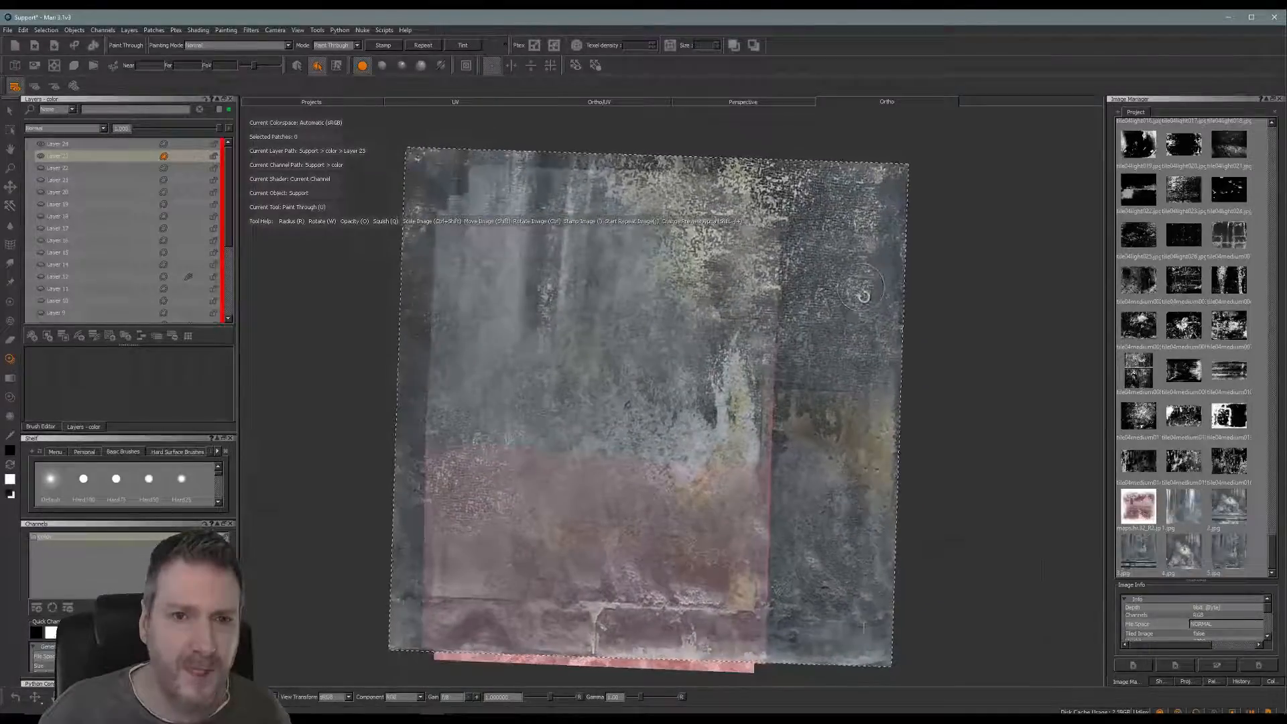
pyautogui.moveTo(699, 225)
pyautogui.mouseDown()
pyautogui.moveTo(475, 185)
pyautogui.moveTo(444, 328)
pyautogui.moveTo(480, 257)
pyautogui.moveTo(753, 232)
pyautogui.moveTo(593, 176)
pyautogui.mouseUp()
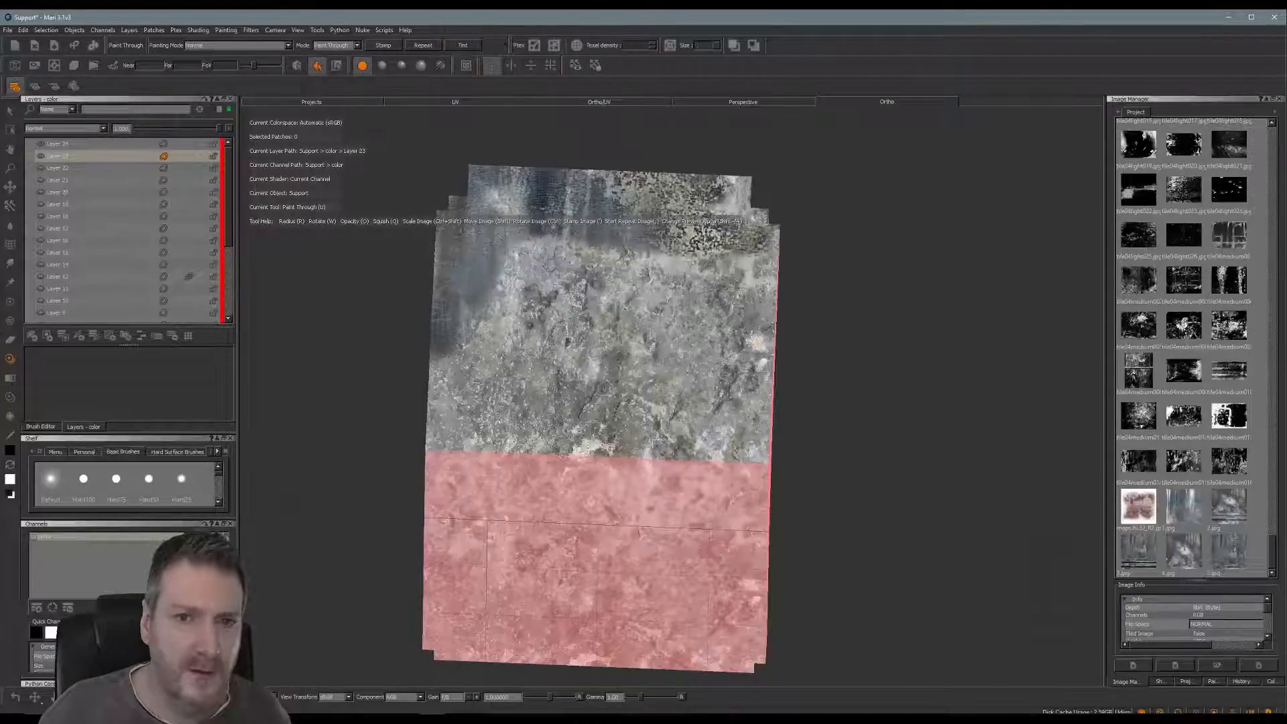
pyautogui.moveTo(757, 195)
pyautogui.mouseDown()
pyautogui.moveTo(762, 436)
pyautogui.moveTo(523, 439)
pyautogui.moveTo(711, 456)
pyautogui.moveTo(443, 439)
pyautogui.moveTo(446, 362)
pyautogui.moveTo(470, 295)
pyautogui.moveTo(496, 349)
pyautogui.moveTo(530, 261)
pyautogui.moveTo(717, 265)
pyautogui.moveTo(580, 305)
pyautogui.moveTo(506, 409)
pyautogui.moveTo(637, 406)
pyautogui.moveTo(670, 349)
pyautogui.moveTo(597, 289)
pyautogui.moveTo(535, 373)
pyautogui.mouseUp()
pyautogui.moveTo(679, 312)
pyautogui.mouseDown()
pyautogui.moveTo(711, 287)
pyautogui.moveTo(704, 345)
pyautogui.moveTo(671, 399)
pyautogui.moveTo(712, 373)
pyautogui.mouseUp()
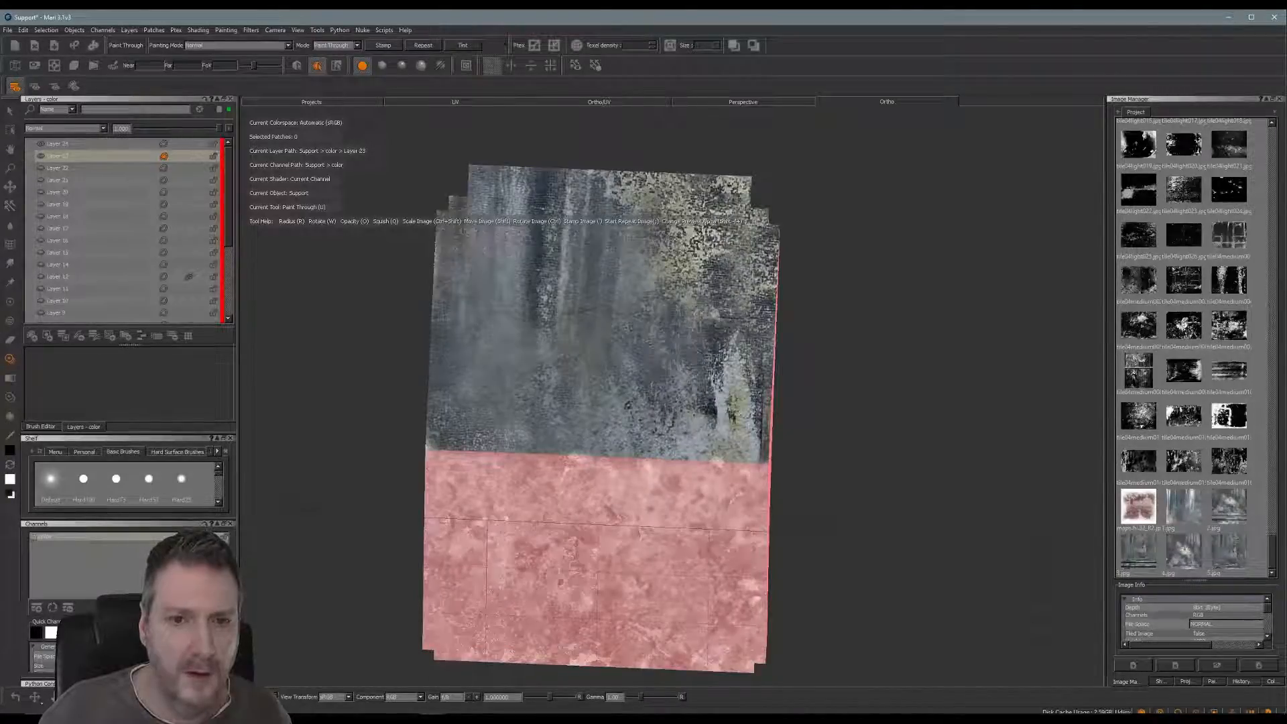
pyautogui.press('b')
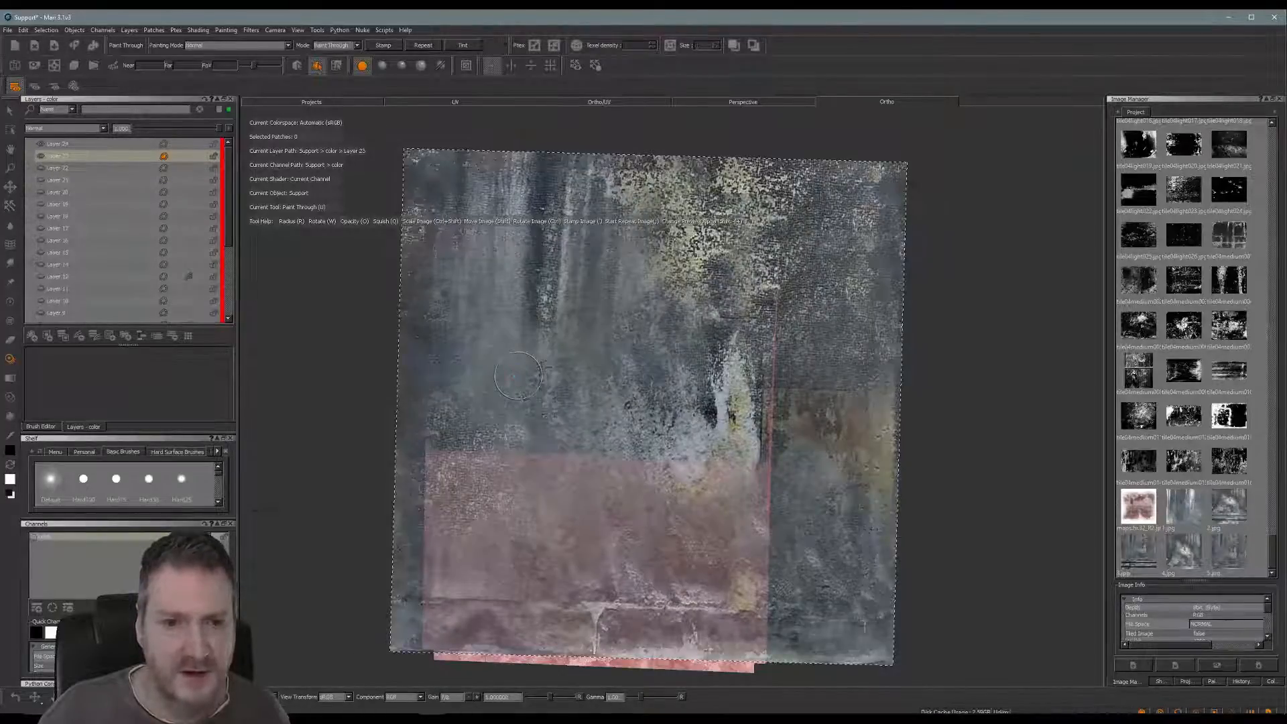
# Turn to the bracket's bare back face and cover it with the stained-wall image.
pyautogui.keyDown('alt'); pyautogui.moveTo(848, 371); pyautogui.dragTo(781, 345); pyautogui.keyUp('alt')
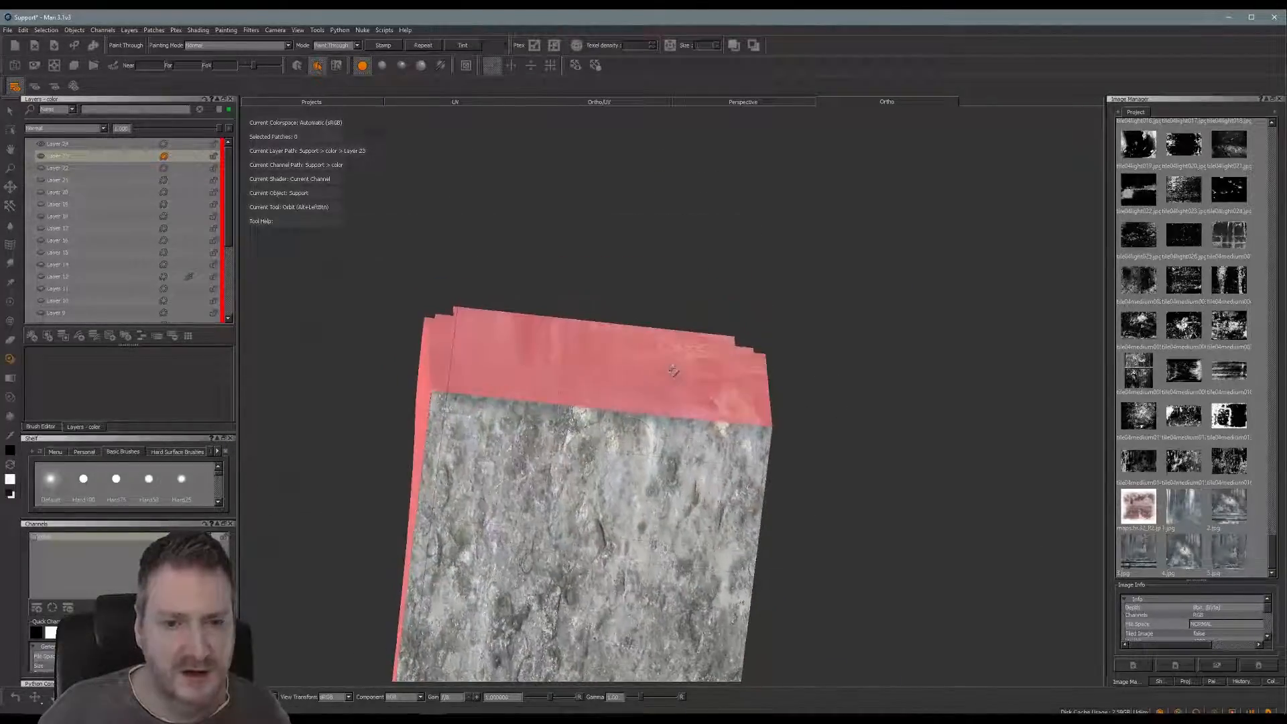
pyautogui.keyDown('alt'); pyautogui.moveTo(781, 376); pyautogui.dragTo(853, 238, button='middle'); pyautogui.keyUp('alt')
pyautogui.moveTo(698, 349)
pyautogui.keyDown('alt'); pyautogui.mouseDown()
pyautogui.moveTo(614, 354)
pyautogui.moveTo(663, 324)
pyautogui.moveTo(603, 310)
pyautogui.moveTo(643, 298)
pyautogui.mouseUp(); pyautogui.keyUp('alt')
pyautogui.moveTo(649, 176)
pyautogui.mouseDown()
pyautogui.moveTo(560, 159)
pyautogui.moveTo(886, 165)
pyautogui.moveTo(861, 195)
pyautogui.moveTo(660, 191)
pyautogui.moveTo(566, 173)
pyautogui.moveTo(563, 282)
pyautogui.moveTo(590, 201)
pyautogui.moveTo(554, 389)
pyautogui.moveTo(564, 550)
pyautogui.moveTo(550, 607)
pyautogui.moveTo(851, 611)
pyautogui.moveTo(885, 570)
pyautogui.moveTo(610, 570)
pyautogui.moveTo(586, 557)
pyautogui.moveTo(600, 302)
pyautogui.moveTo(620, 201)
pyautogui.moveTo(836, 203)
pyautogui.moveTo(848, 355)
pyautogui.moveTo(881, 403)
pyautogui.moveTo(868, 530)
pyautogui.moveTo(717, 566)
pyautogui.mouseUp()
pyautogui.moveTo(846, 568)
pyautogui.mouseDown()
pyautogui.moveTo(815, 252)
pyautogui.moveTo(831, 208)
pyautogui.moveTo(644, 268)
pyautogui.moveTo(771, 271)
pyautogui.moveTo(661, 429)
pyautogui.moveTo(644, 342)
pyautogui.moveTo(771, 309)
pyautogui.moveTo(670, 469)
pyautogui.moveTo(633, 483)
pyautogui.moveTo(721, 503)
pyautogui.moveTo(697, 533)
pyautogui.moveTo(757, 529)
pyautogui.moveTo(738, 435)
pyautogui.moveTo(788, 402)
pyautogui.moveTo(795, 436)
pyautogui.moveTo(858, 446)
pyautogui.mouseUp()
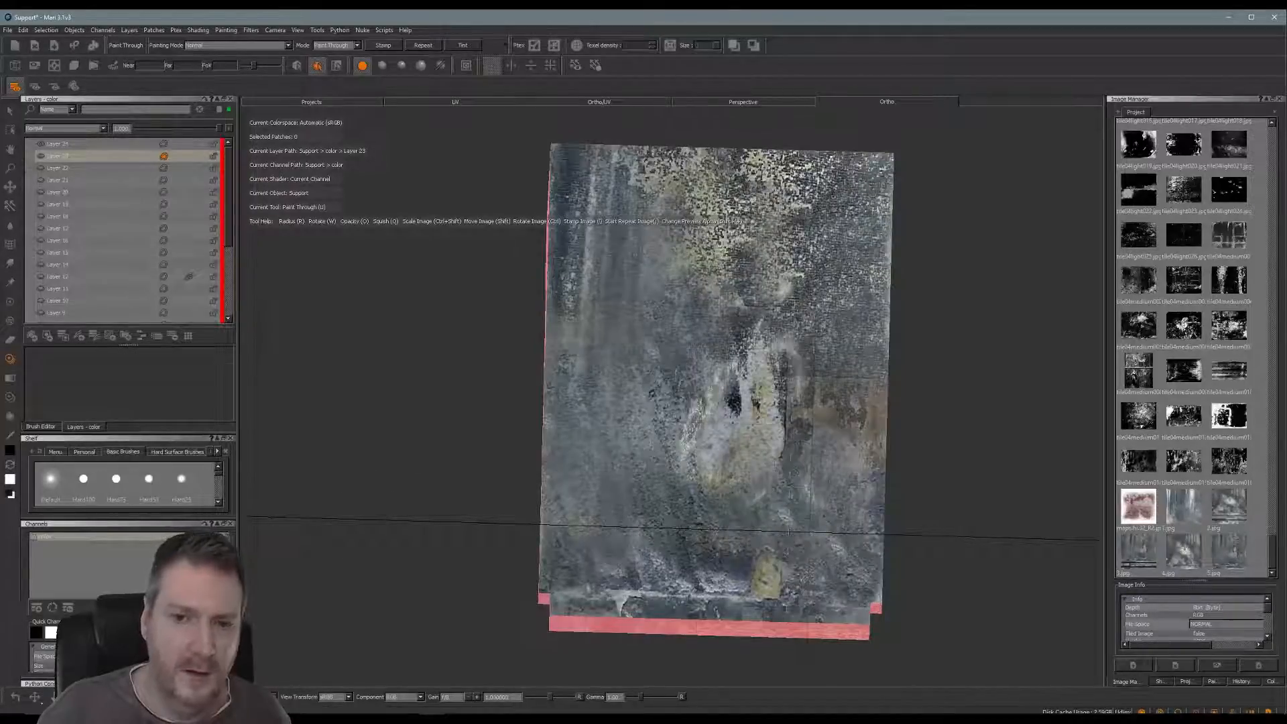
pyautogui.moveTo(724, 362); pyautogui.dragTo(701, 443)
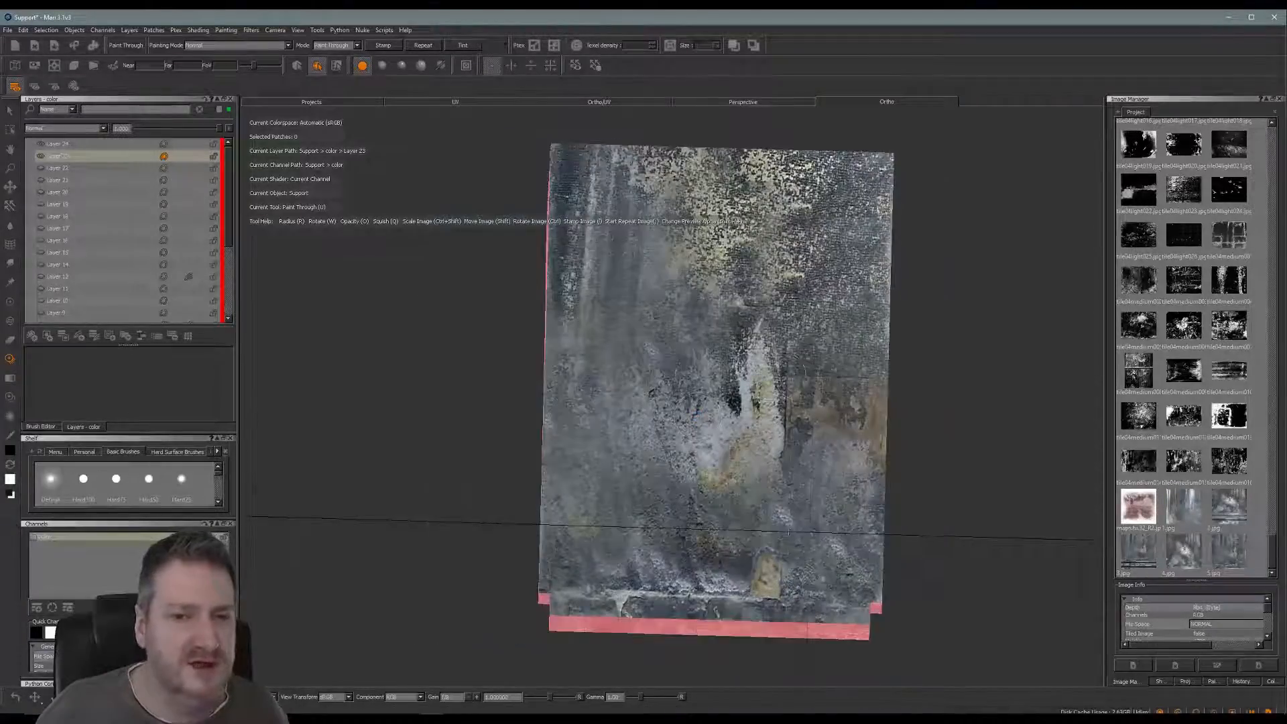
# Return to the bracket's side and front and turn off the edge mask.
pyautogui.keyDown('alt'); pyautogui.moveTo(507, 339); pyautogui.dragTo(864, 352); pyautogui.keyUp('alt')
pyautogui.keyDown('alt'); pyautogui.moveTo(660, 403); pyautogui.dragTo(802, 403); pyautogui.keyUp('alt')
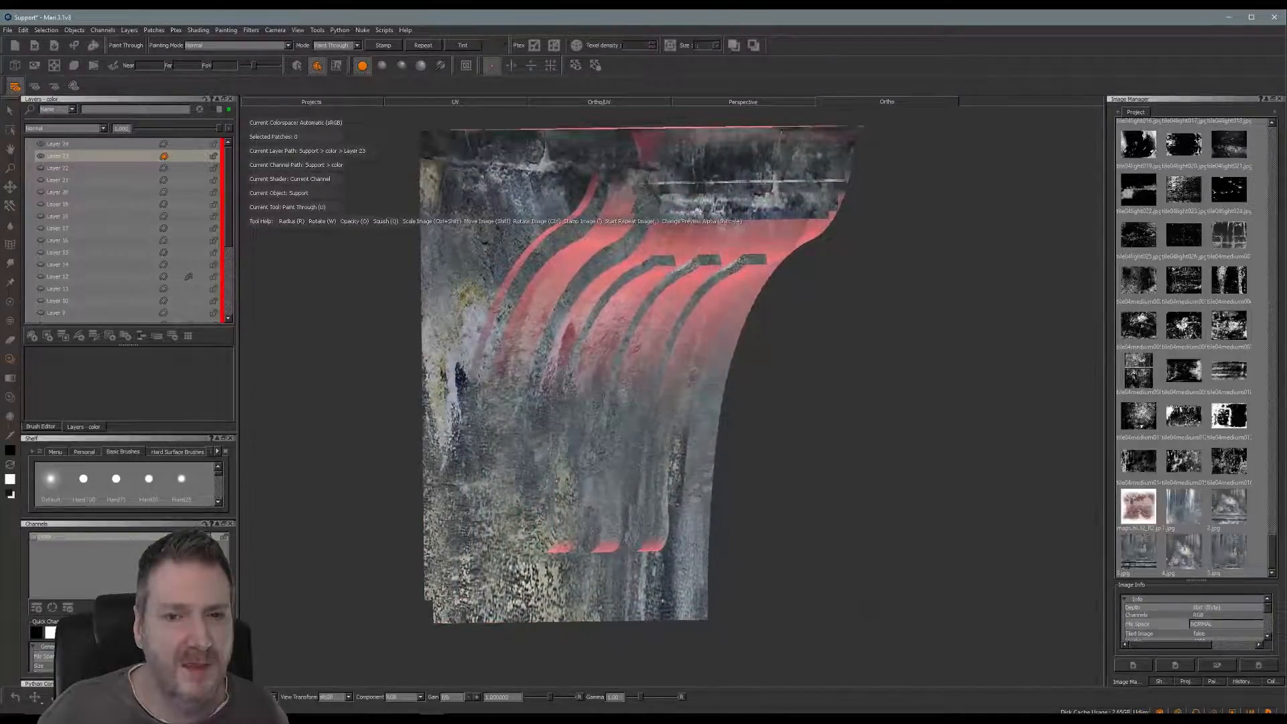
pyautogui.click(1186, 681)
pyautogui.click(1267, 239)
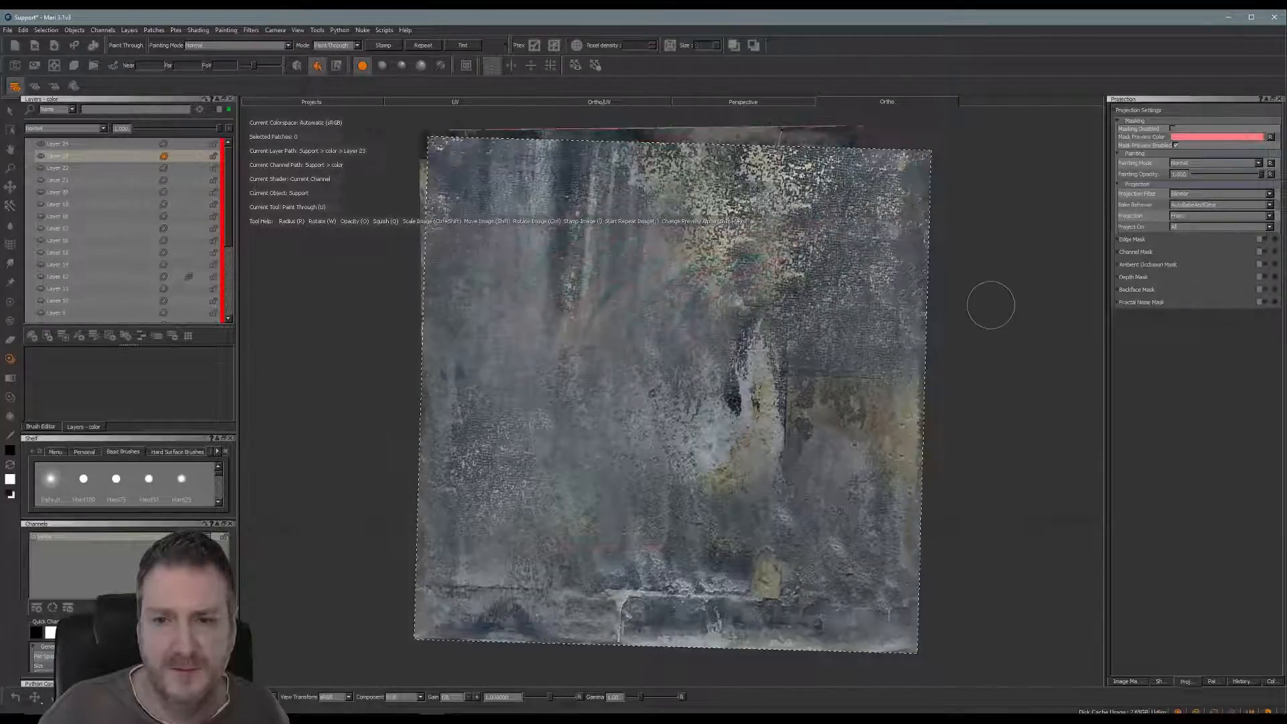
pyautogui.click(986, 306)
# Face the bracket's front and add a new layer above Layer 24 for the lower-edge grunge.
pyautogui.keyDown('alt'); pyautogui.moveTo(899, 322); pyautogui.dragTo(937, 371, button='middle'); pyautogui.keyUp('alt')
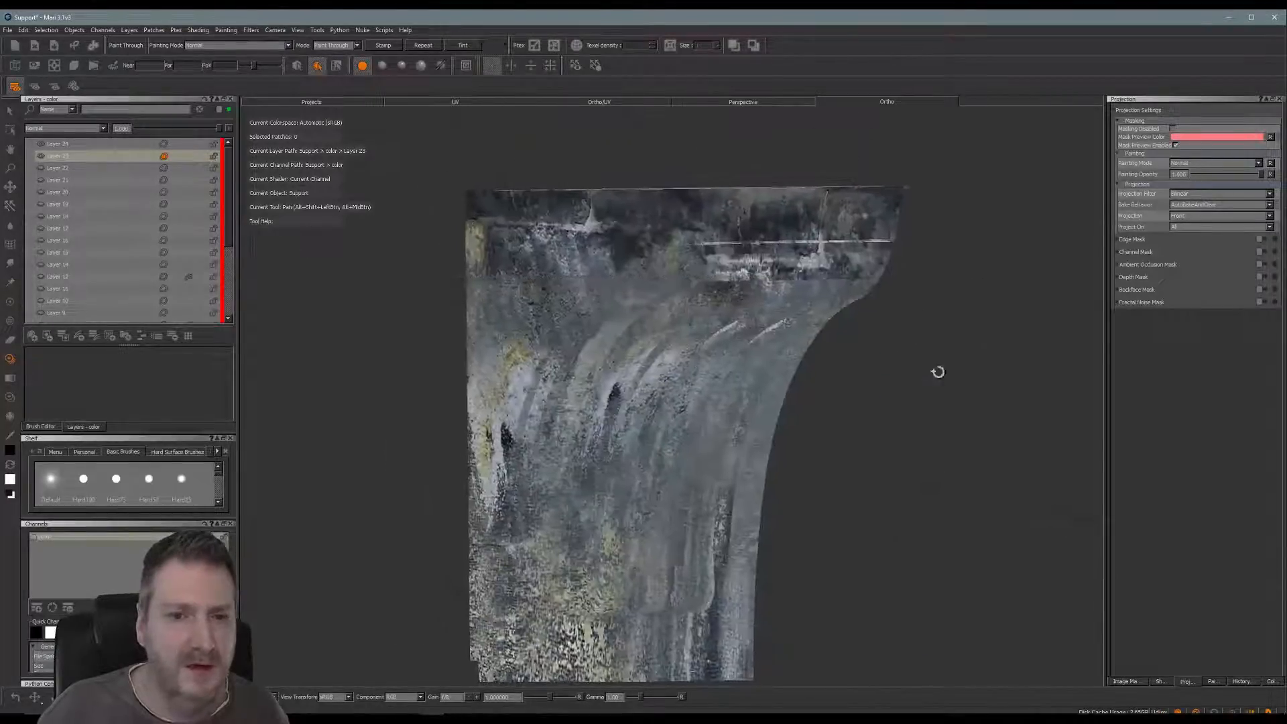
pyautogui.keyDown('alt'); pyautogui.moveTo(937, 371); pyautogui.dragTo(886, 340); pyautogui.keyUp('alt')
pyautogui.keyDown('alt'); pyautogui.moveTo(376, 316); pyautogui.dragTo(263, 326); pyautogui.keyUp('alt')
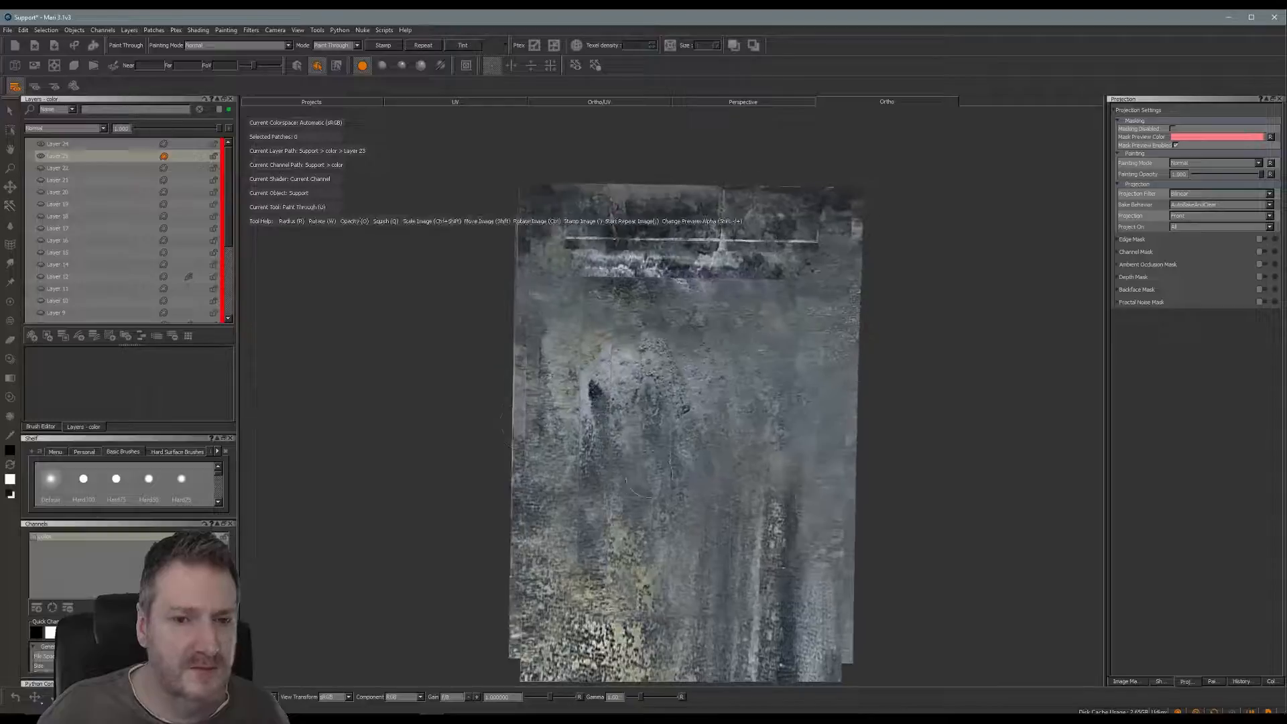
pyautogui.keyDown('alt'); pyautogui.moveTo(282, 329); pyautogui.dragTo(292, 232, button='middle'); pyautogui.keyUp('alt')
pyautogui.keyDown('alt'); pyautogui.moveTo(335, 269); pyautogui.dragTo(275, 269, button='right'); pyautogui.keyUp('alt')
pyautogui.keyDown('alt'); pyautogui.moveTo(288, 268); pyautogui.dragTo(285, 293, button='middle'); pyautogui.keyUp('alt')
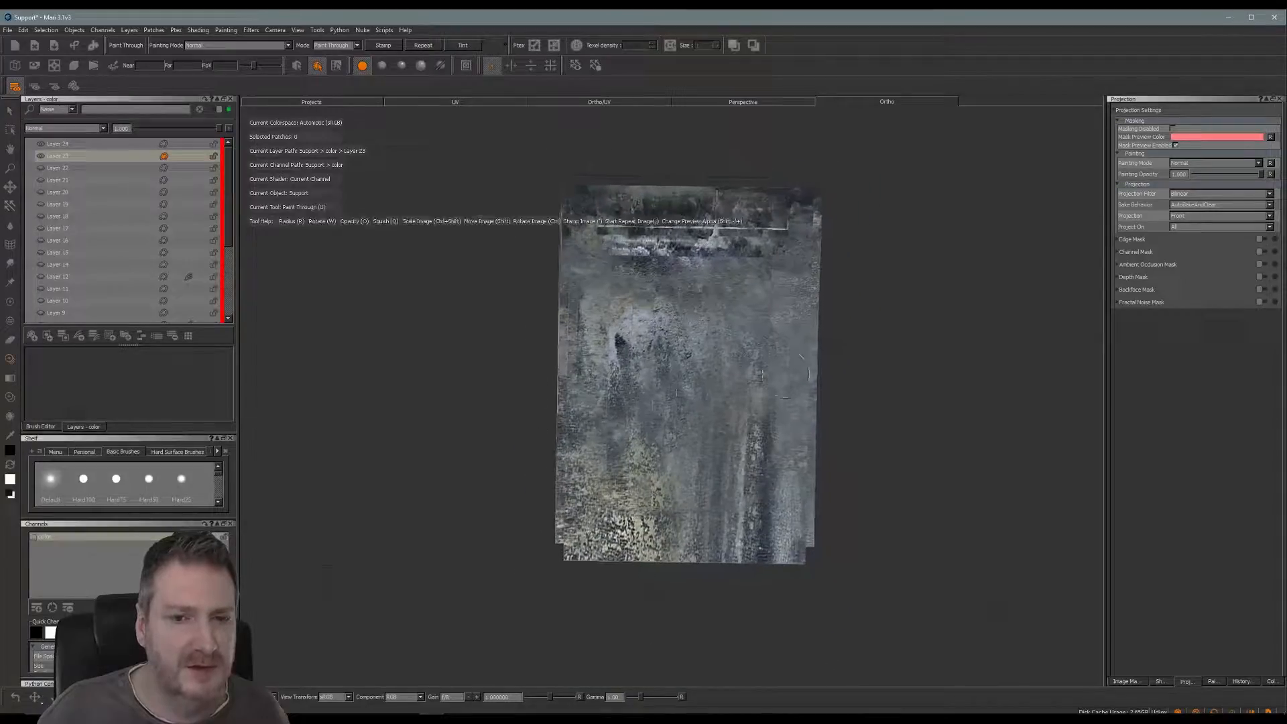
pyautogui.keyDown('alt'); pyautogui.moveTo(523, 396); pyautogui.dragTo(488, 305); pyautogui.keyUp('alt')
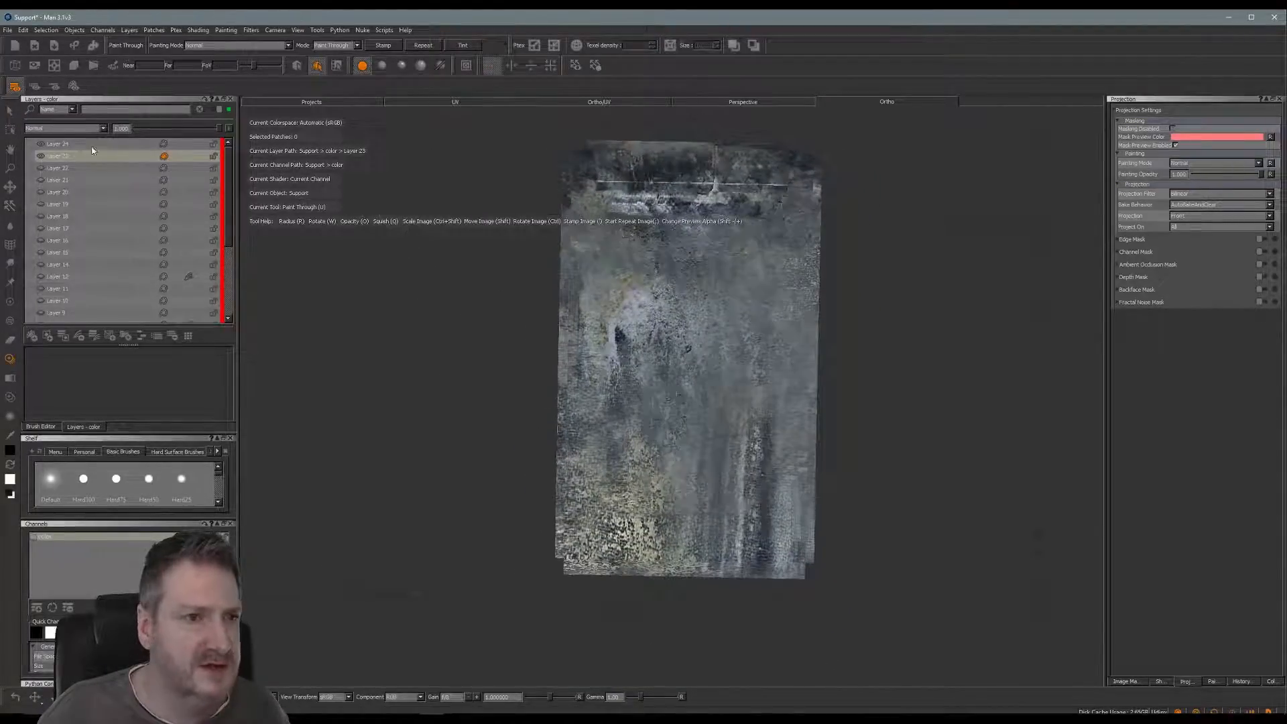
pyautogui.click(77, 143)
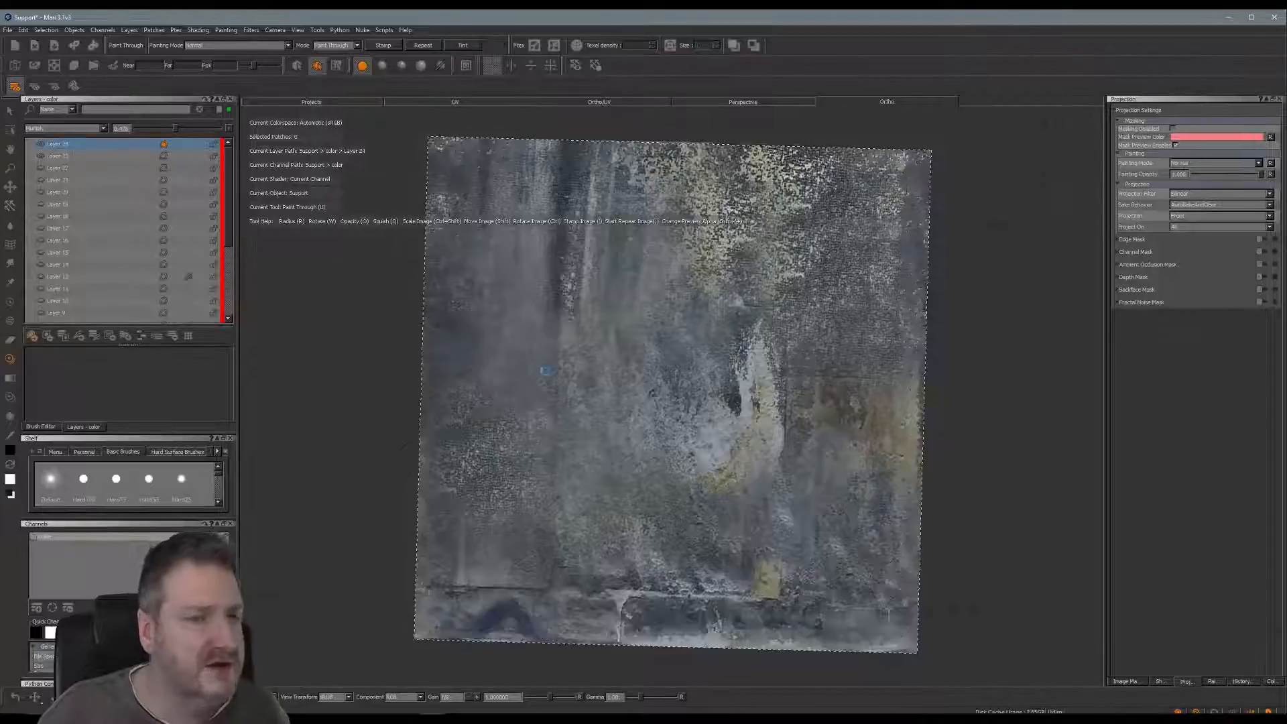
pyautogui.hotkey('ctrl', 'l')
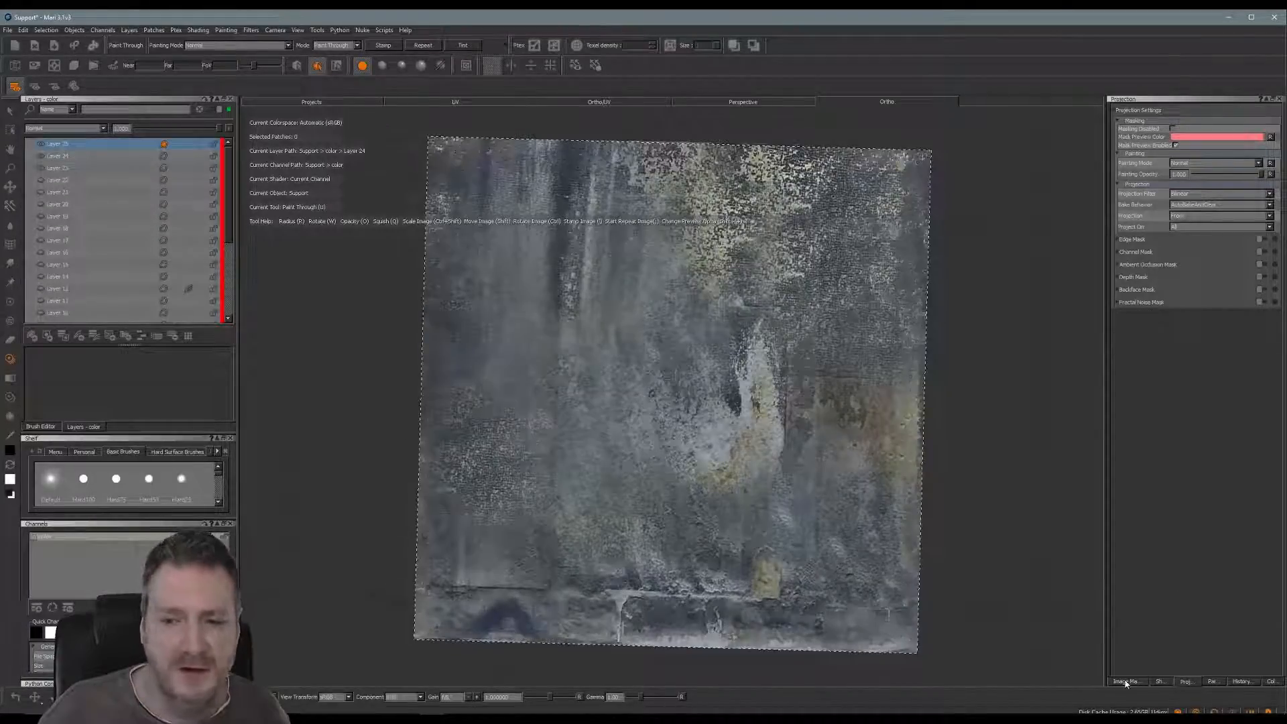
pyautogui.click(1126, 681)
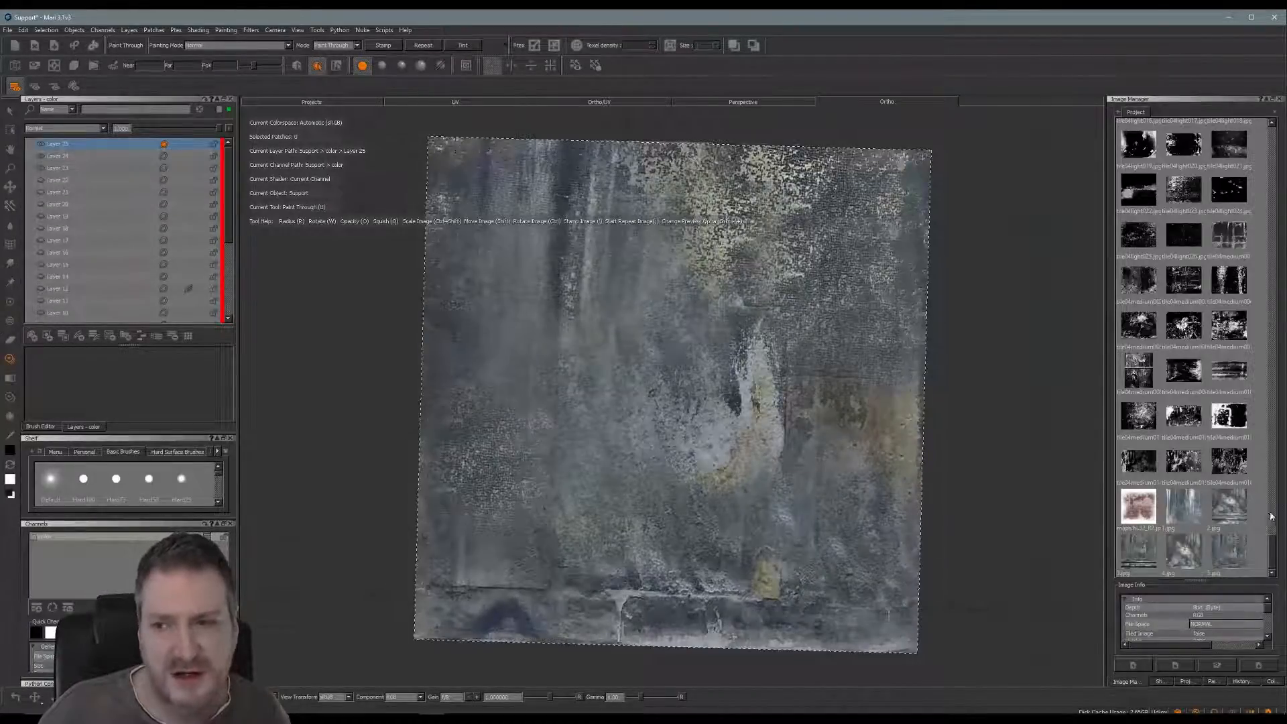
# Replace the stained-wall image with a speckled white-over-black grunge strip, scaled down and placed at the bracket's lower end.
pyautogui.keyDown('shift'); pyautogui.moveTo(636, 394); pyautogui.dragTo(1000, 352); pyautogui.keyUp('shift')
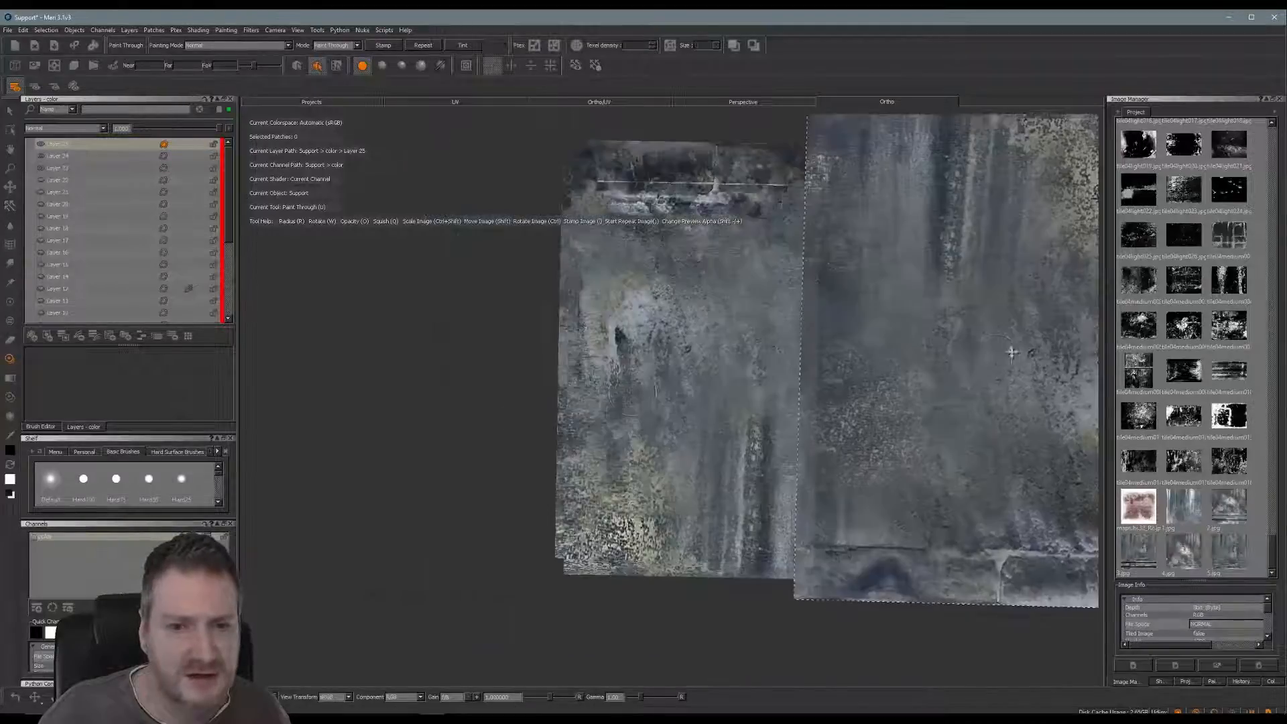
pyautogui.moveTo(839, 354)
pyautogui.keyDown('shift'); pyautogui.mouseDown()
pyautogui.moveTo(995, 407)
pyautogui.moveTo(967, 387)
pyautogui.mouseUp(); pyautogui.keyUp('shift')
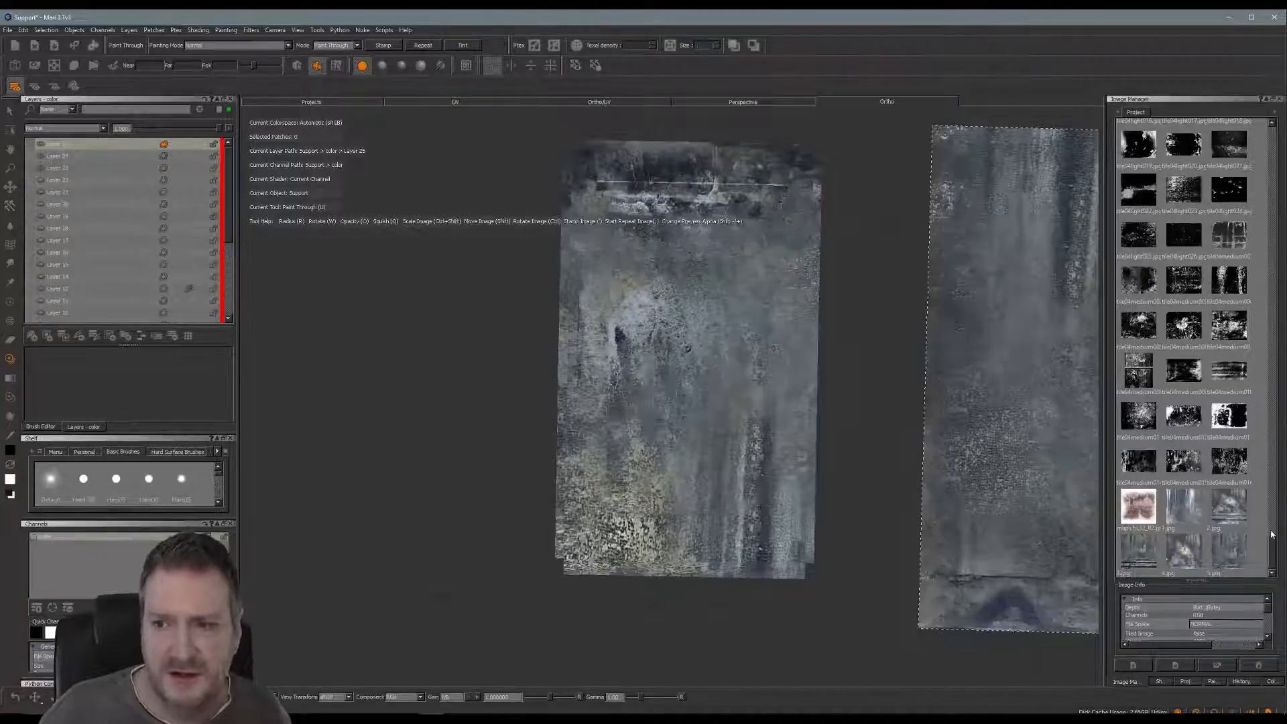
pyautogui.moveTo(1276, 545); pyautogui.dragTo(1268, 478)
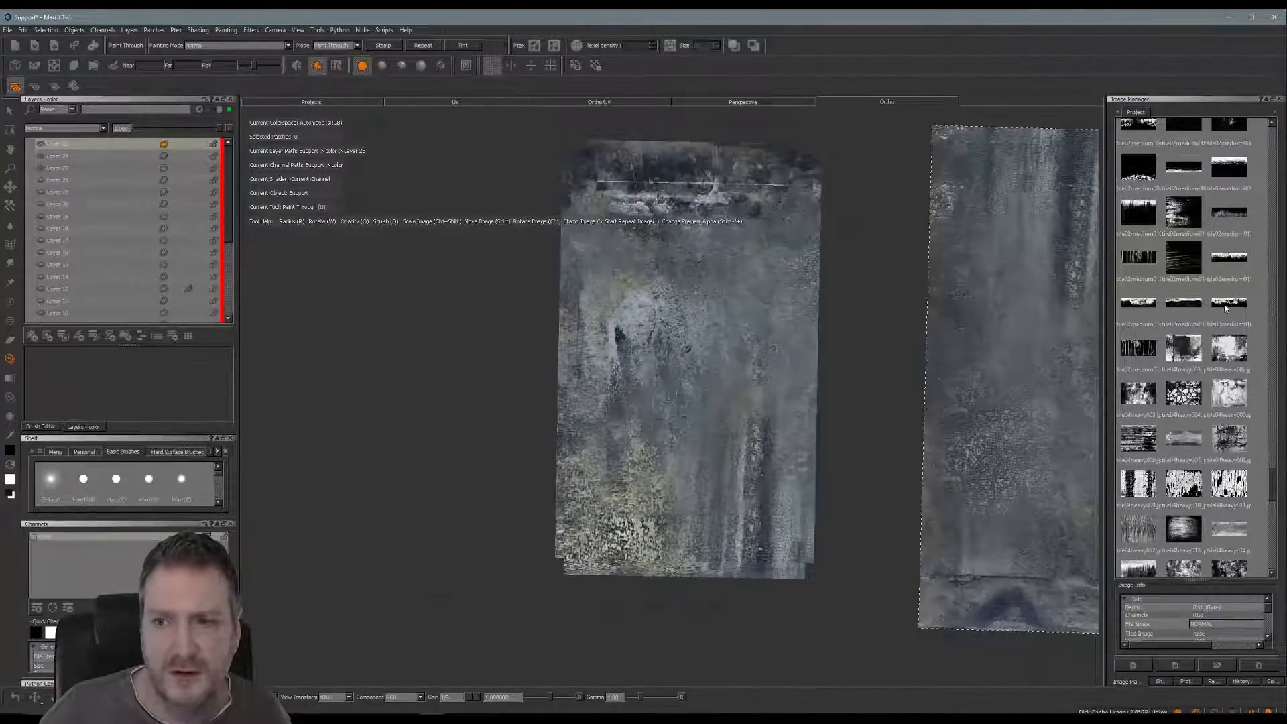
pyautogui.moveTo(1227, 305); pyautogui.dragTo(972, 356)
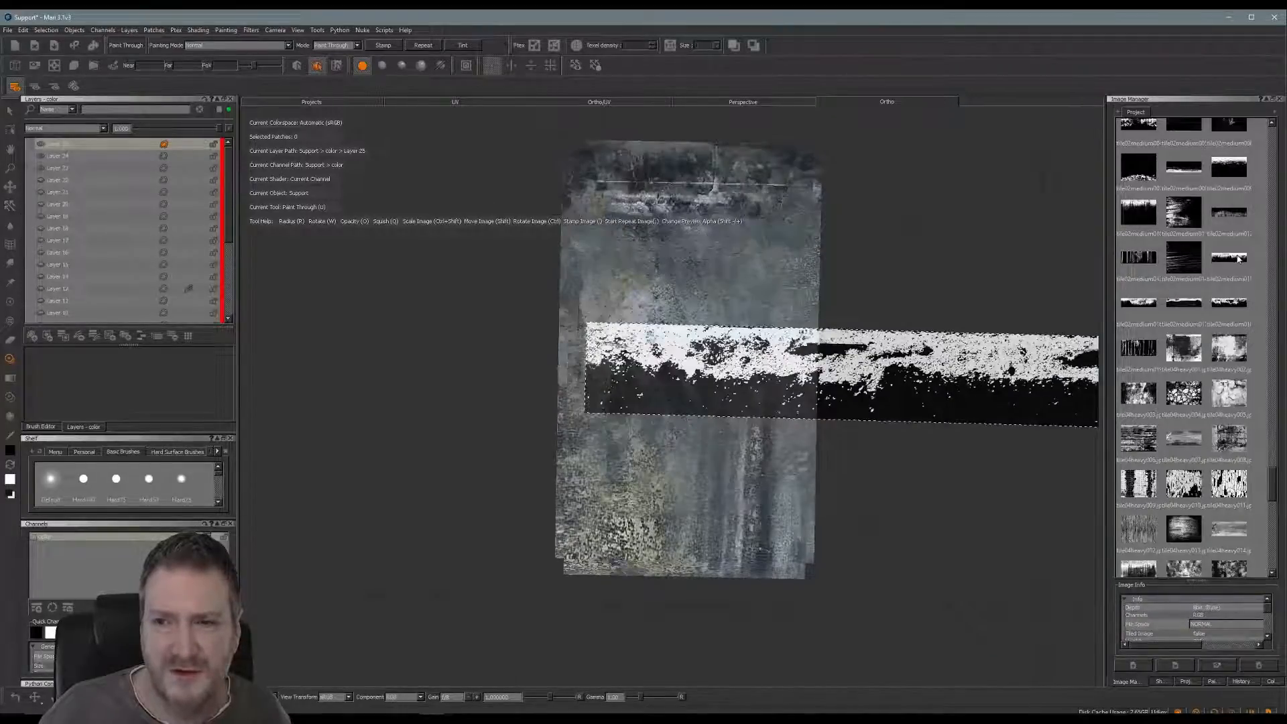
pyautogui.moveTo(1239, 259); pyautogui.dragTo(933, 324)
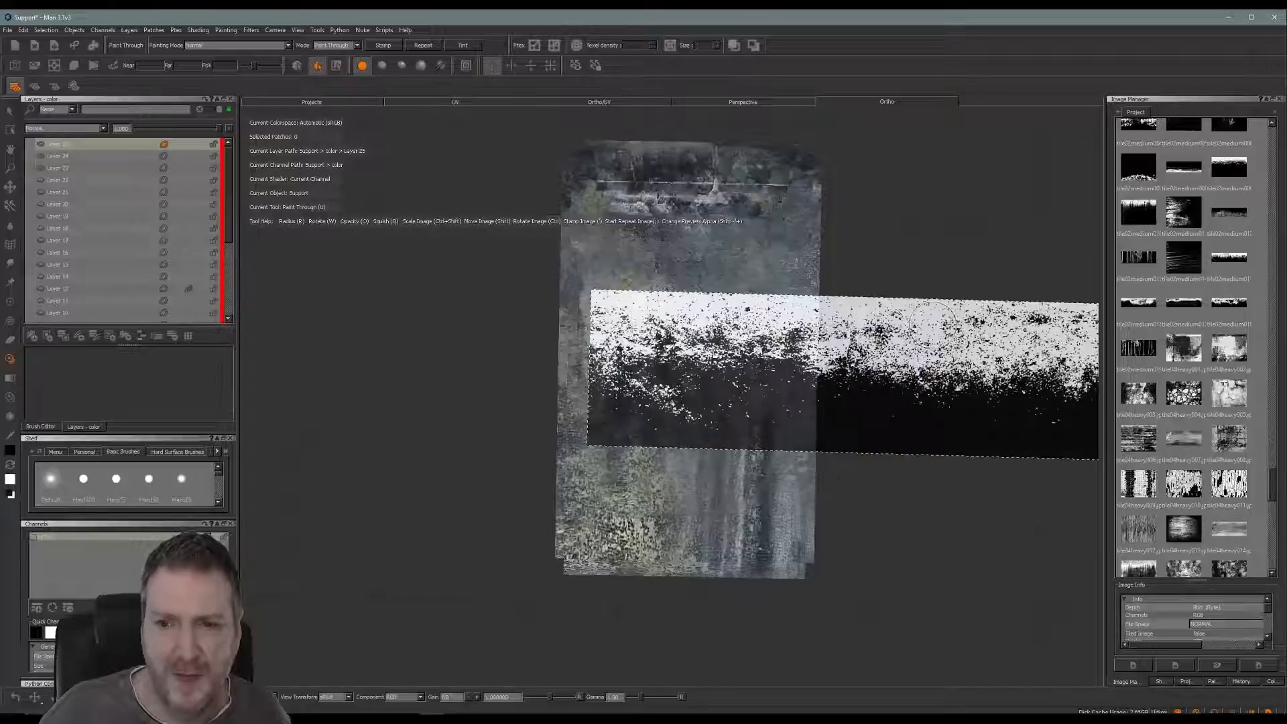
pyautogui.keyDown('ctrl'); pyautogui.keyDown('shift'); pyautogui.moveTo(902, 377); pyautogui.dragTo(626, 416); pyautogui.keyUp('shift'); pyautogui.keyUp('ctrl')
pyautogui.moveTo(854, 397)
pyautogui.keyDown('shift'); pyautogui.mouseDown()
pyautogui.moveTo(681, 455)
pyautogui.moveTo(682, 480)
pyautogui.moveTo(730, 484)
pyautogui.moveTo(720, 523)
pyautogui.moveTo(678, 494)
pyautogui.moveTo(672, 511)
pyautogui.mouseUp(); pyautogui.keyUp('shift')
# Fit the grunge strip to the lower edge of the bracket's front and paint it across the full width.
pyautogui.keyDown('alt'); pyautogui.moveTo(684, 506); pyautogui.dragTo(779, 497, button='right'); pyautogui.keyUp('alt')
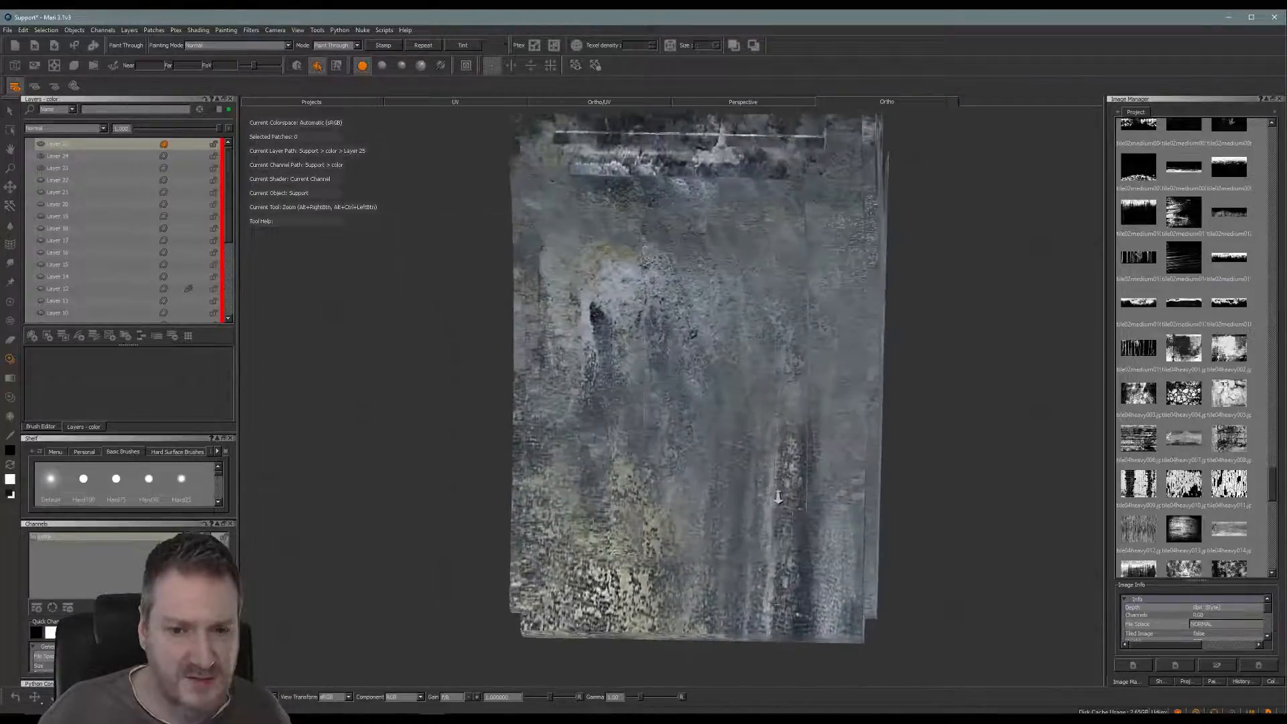
pyautogui.keyDown('alt'); pyautogui.moveTo(778, 498); pyautogui.dragTo(772, 377, button='middle'); pyautogui.keyUp('alt')
pyautogui.keyDown('alt'); pyautogui.moveTo(773, 379); pyautogui.dragTo(789, 397); pyautogui.keyUp('alt')
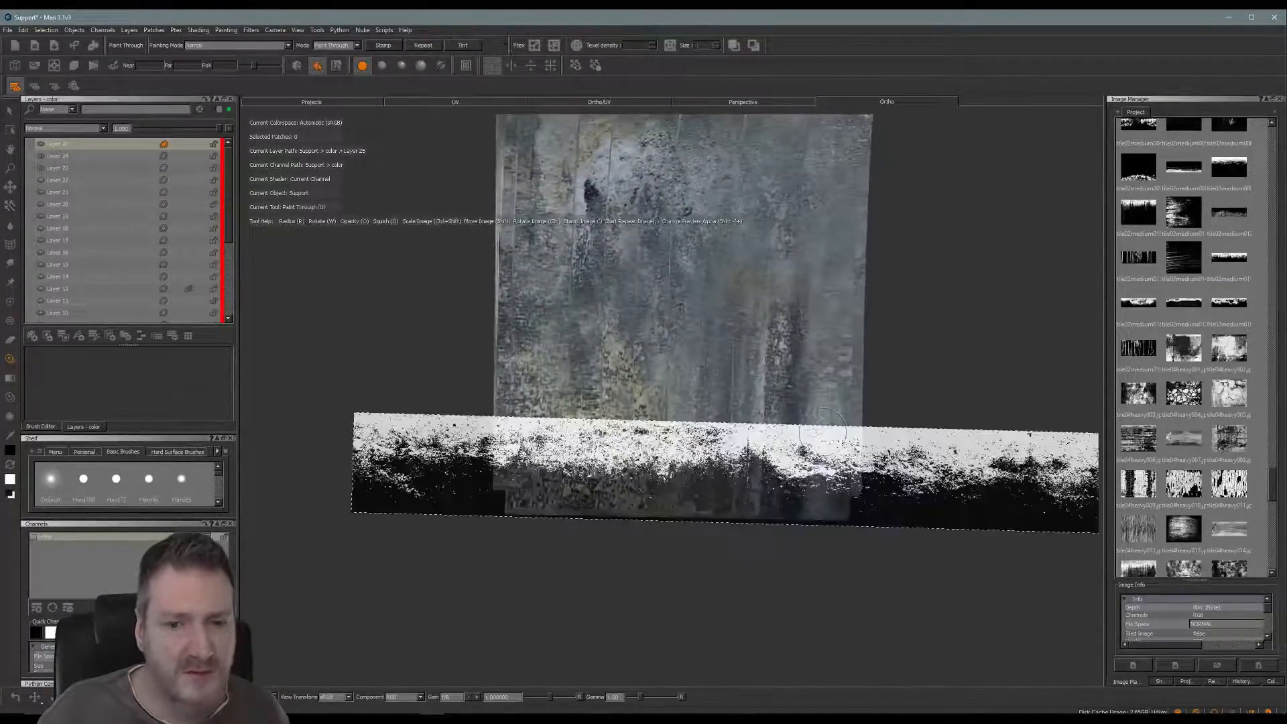
pyautogui.keyDown('ctrl'); pyautogui.keyDown('shift'); pyautogui.moveTo(761, 487); pyautogui.dragTo(749, 474); pyautogui.keyUp('shift'); pyautogui.keyUp('ctrl')
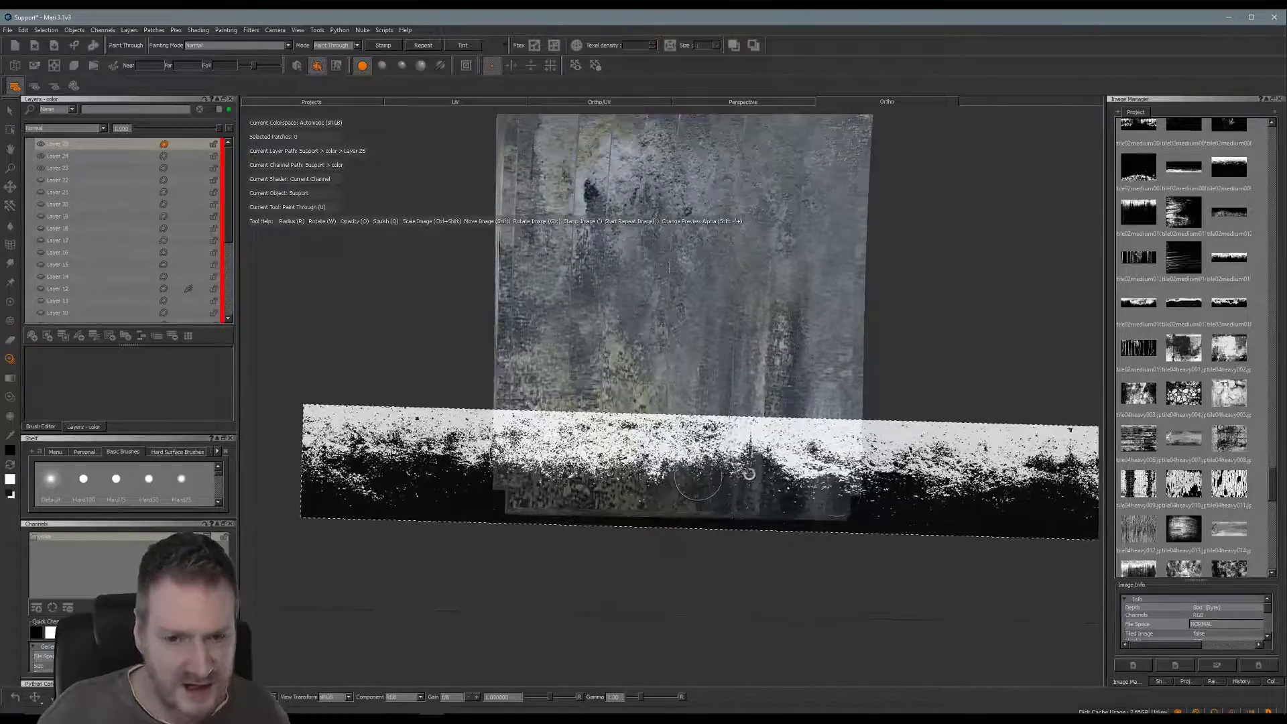
pyautogui.moveTo(913, 500)
pyautogui.keyDown('ctrl'); pyautogui.mouseDown()
pyautogui.moveTo(916, 482)
pyautogui.moveTo(899, 488)
pyautogui.mouseUp(); pyautogui.keyUp('ctrl')
pyautogui.moveTo(779, 495)
pyautogui.mouseDown()
pyautogui.moveTo(587, 494)
pyautogui.moveTo(808, 499)
pyautogui.mouseUp()
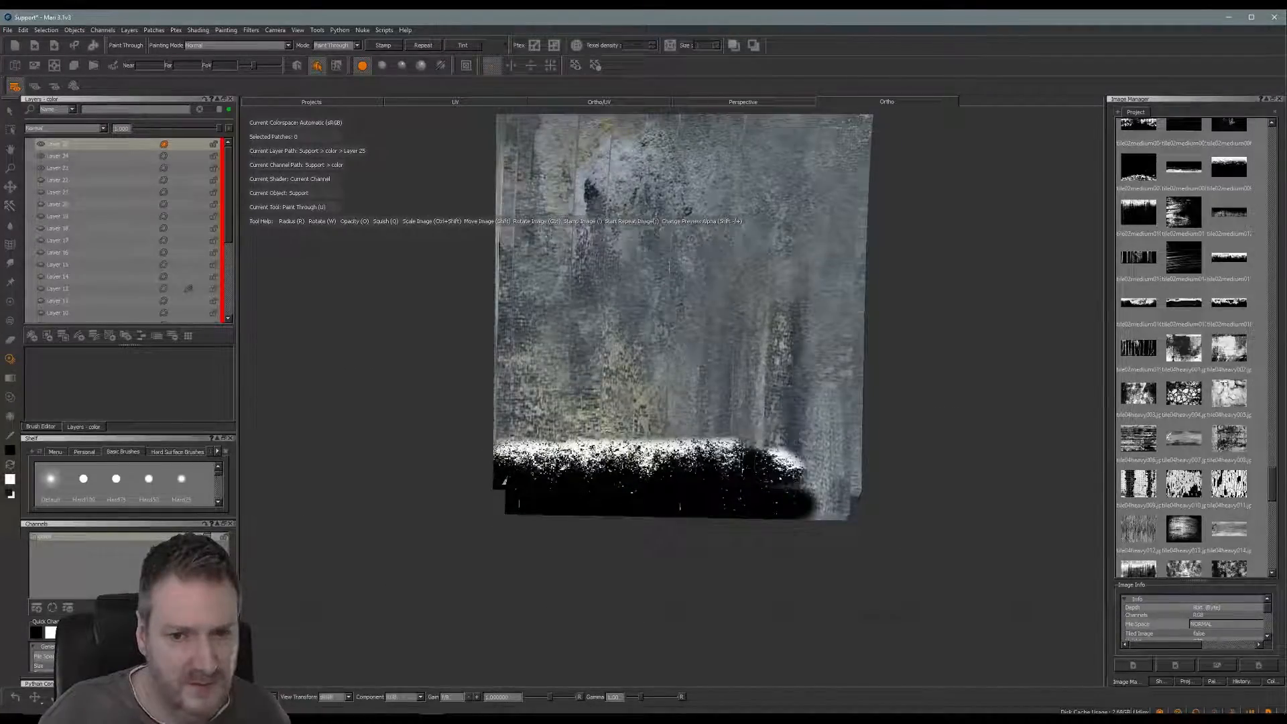
pyautogui.moveTo(778, 466)
pyautogui.mouseDown()
pyautogui.moveTo(846, 477)
pyautogui.moveTo(819, 504)
pyautogui.mouseUp()
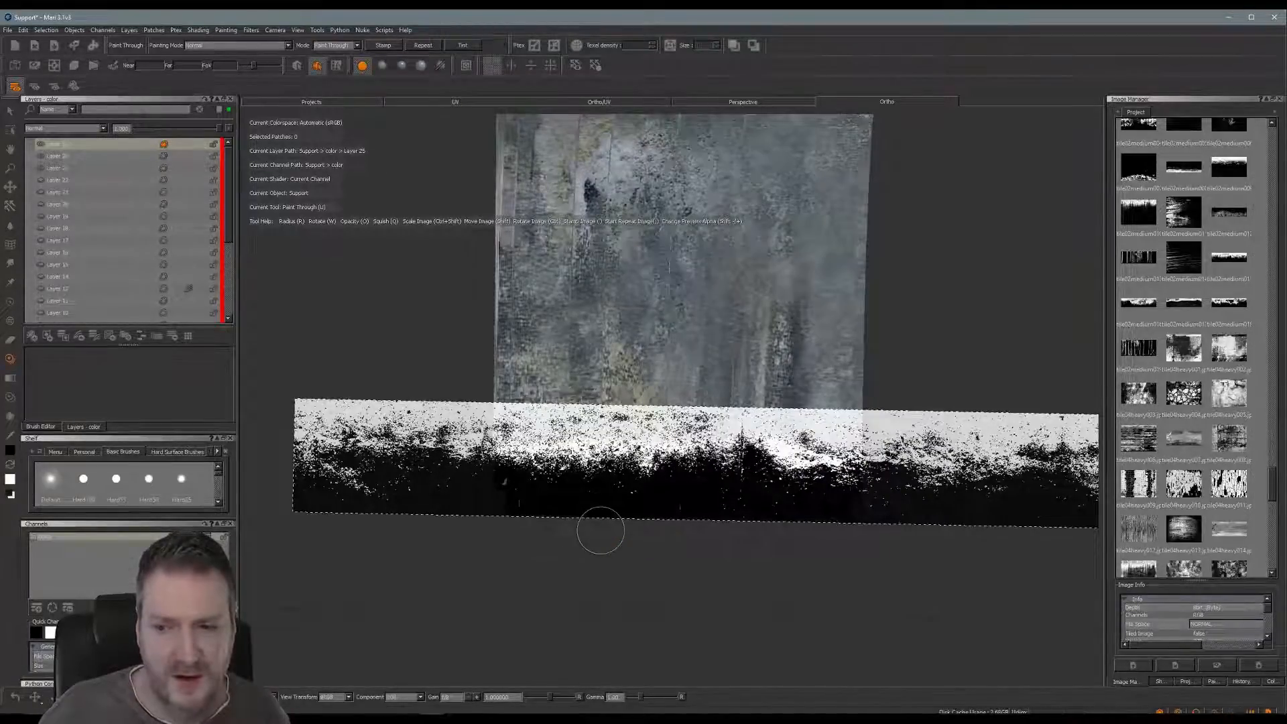
pyautogui.moveTo(646, 517)
pyautogui.keyDown('alt'); pyautogui.mouseDown()
pyautogui.moveTo(730, 528)
pyautogui.moveTo(679, 520)
pyautogui.mouseUp(); pyautogui.keyUp('alt')
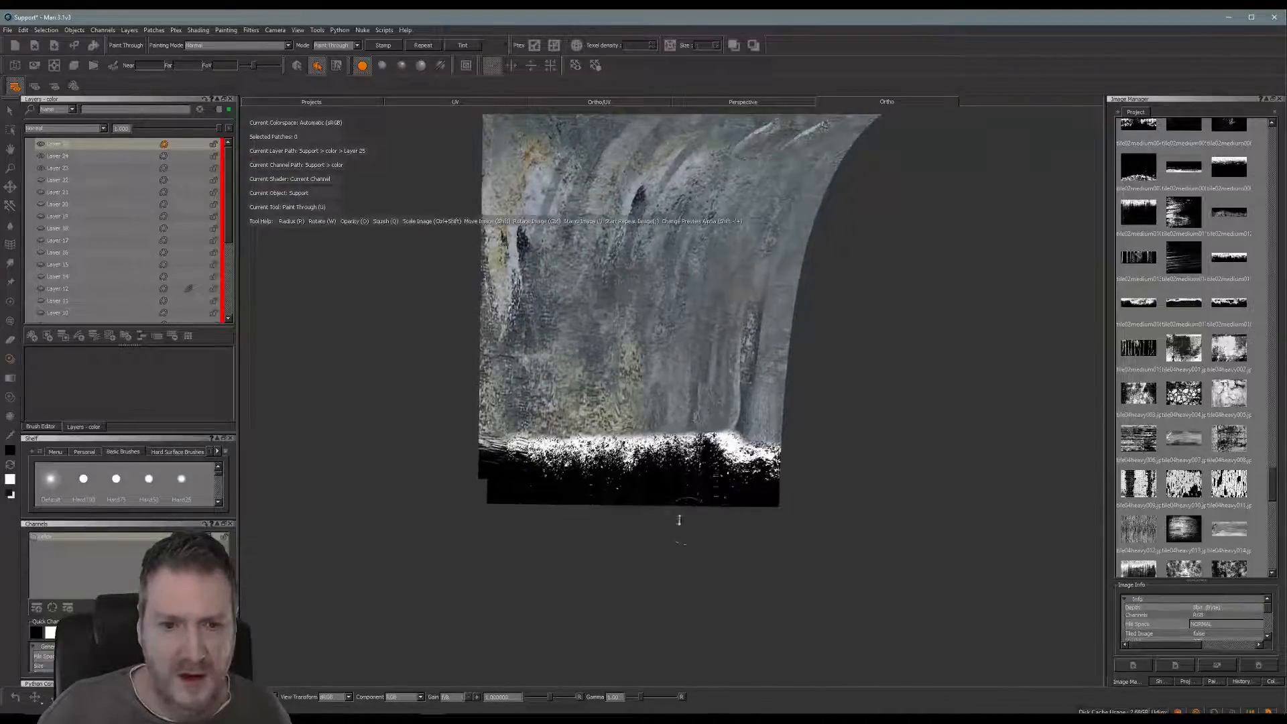
# Extend the speckled grunge strip along the lower edge of the bracket's two sides, shifting the image to fit the second side.
pyautogui.moveTo(533, 488)
pyautogui.mouseDown()
pyautogui.moveTo(495, 477)
pyautogui.moveTo(552, 498)
pyautogui.mouseUp()
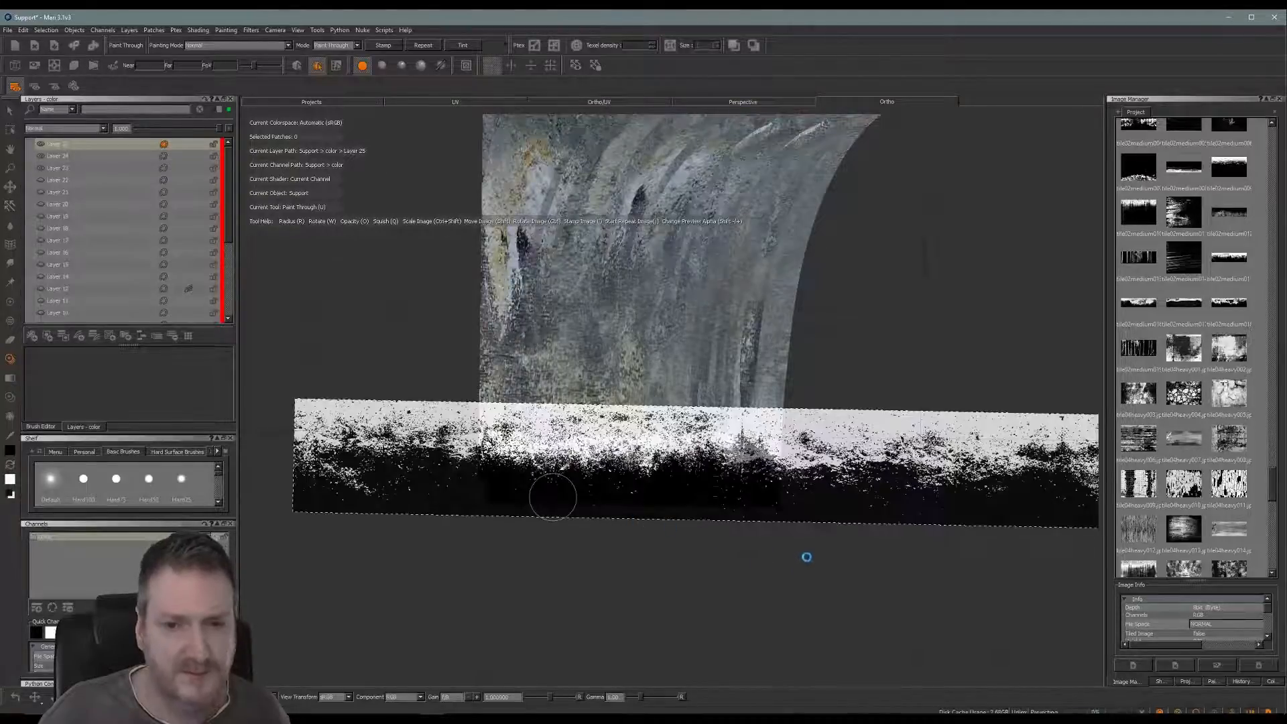
pyautogui.keyDown('alt'); pyautogui.moveTo(820, 534); pyautogui.dragTo(623, 521); pyautogui.keyUp('alt')
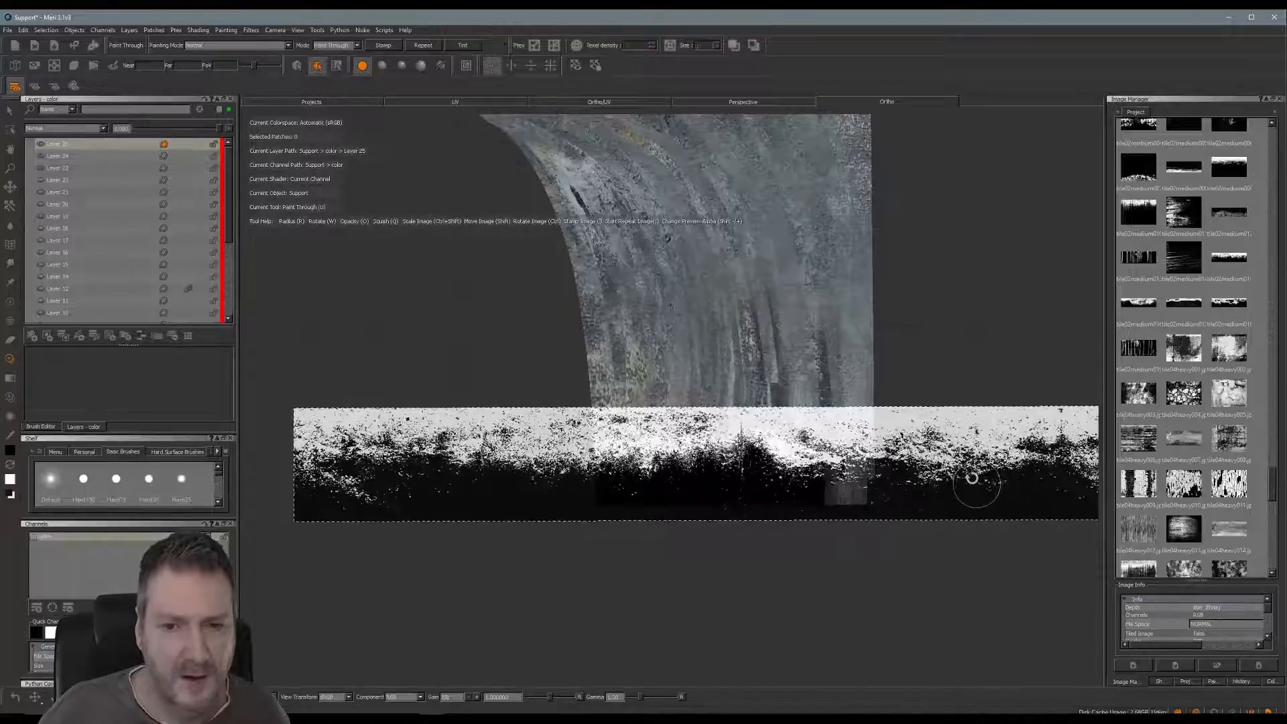
pyautogui.keyDown('shift'); pyautogui.moveTo(959, 481); pyautogui.dragTo(956, 472); pyautogui.keyUp('shift')
pyautogui.click(869, 490)
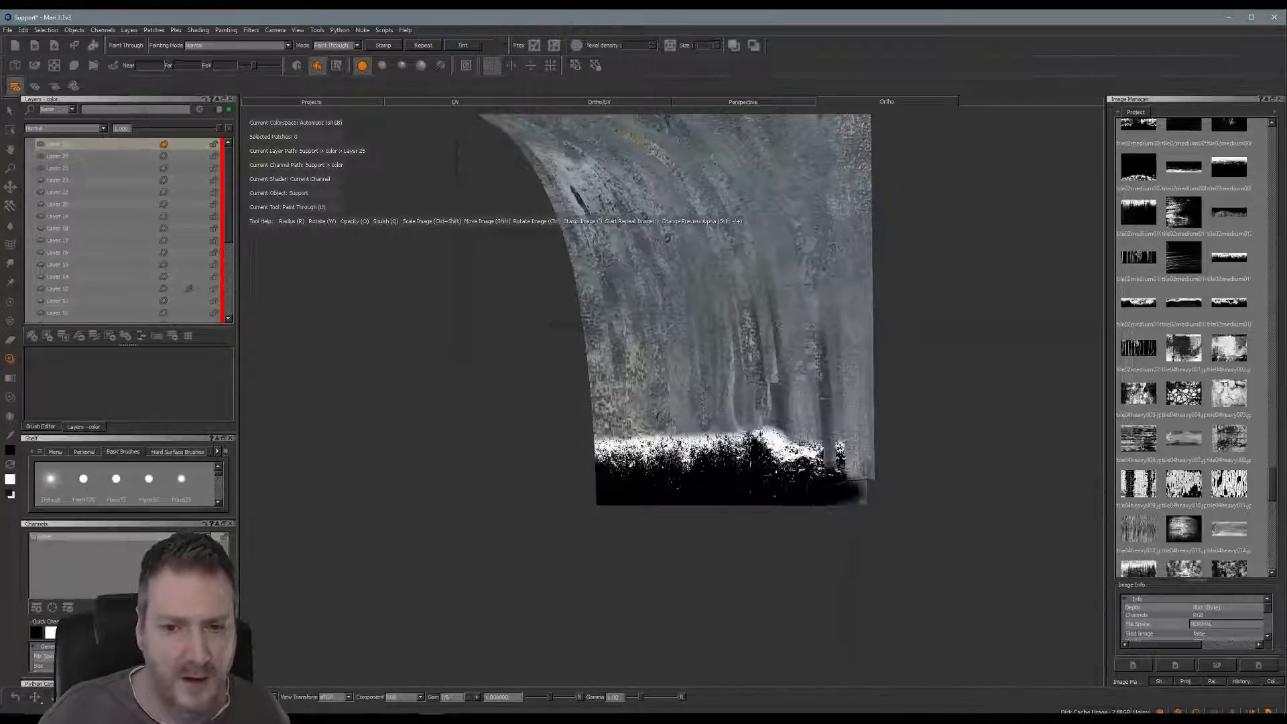
pyautogui.moveTo(847, 490)
pyautogui.mouseDown()
pyautogui.moveTo(861, 453)
pyautogui.moveTo(880, 473)
pyautogui.mouseUp()
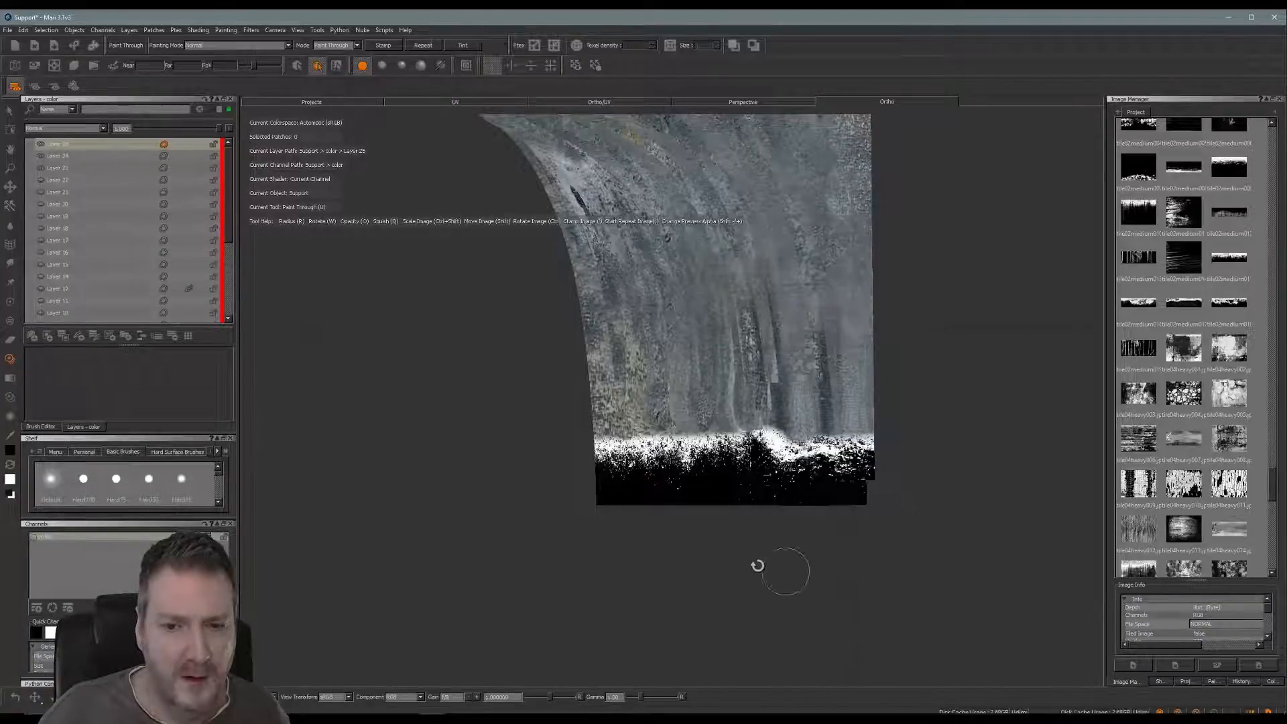
# Face the bracket's front, move the strip image off it, and set Layer 25 to Multiply with reduced opacity.
pyautogui.keyDown('alt'); pyautogui.moveTo(758, 563); pyautogui.dragTo(675, 507); pyautogui.keyUp('alt')
pyautogui.keyDown('alt'); pyautogui.moveTo(672, 511); pyautogui.dragTo(659, 514, button='right'); pyautogui.keyUp('alt')
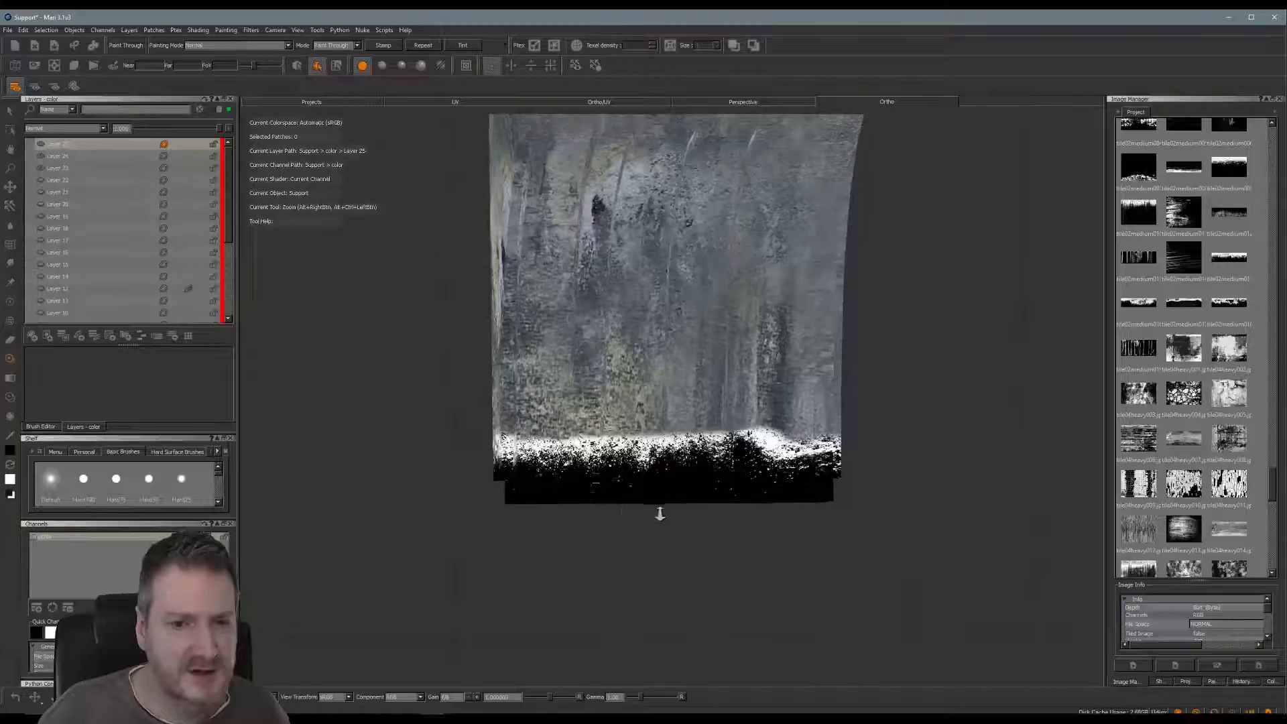
pyautogui.keyDown('shift'); pyautogui.moveTo(668, 468); pyautogui.dragTo(663, 600); pyautogui.keyUp('shift')
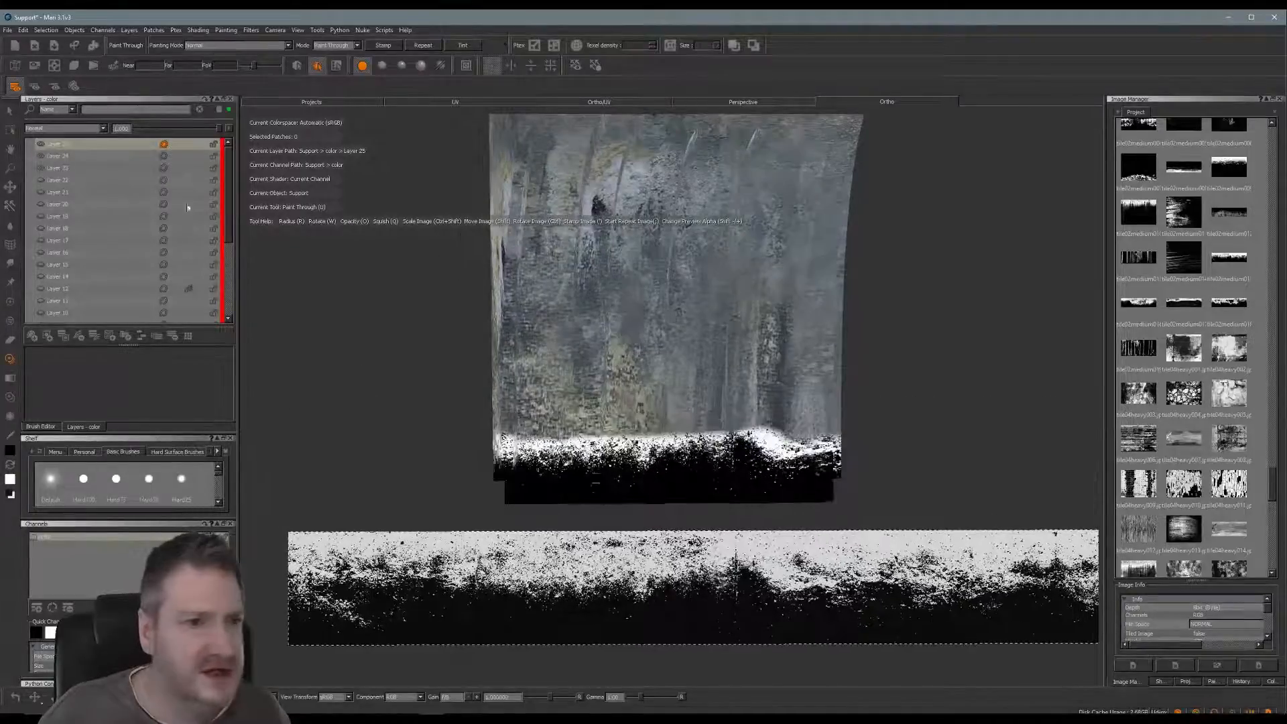
pyautogui.click(104, 128)
pyautogui.click(59, 187)
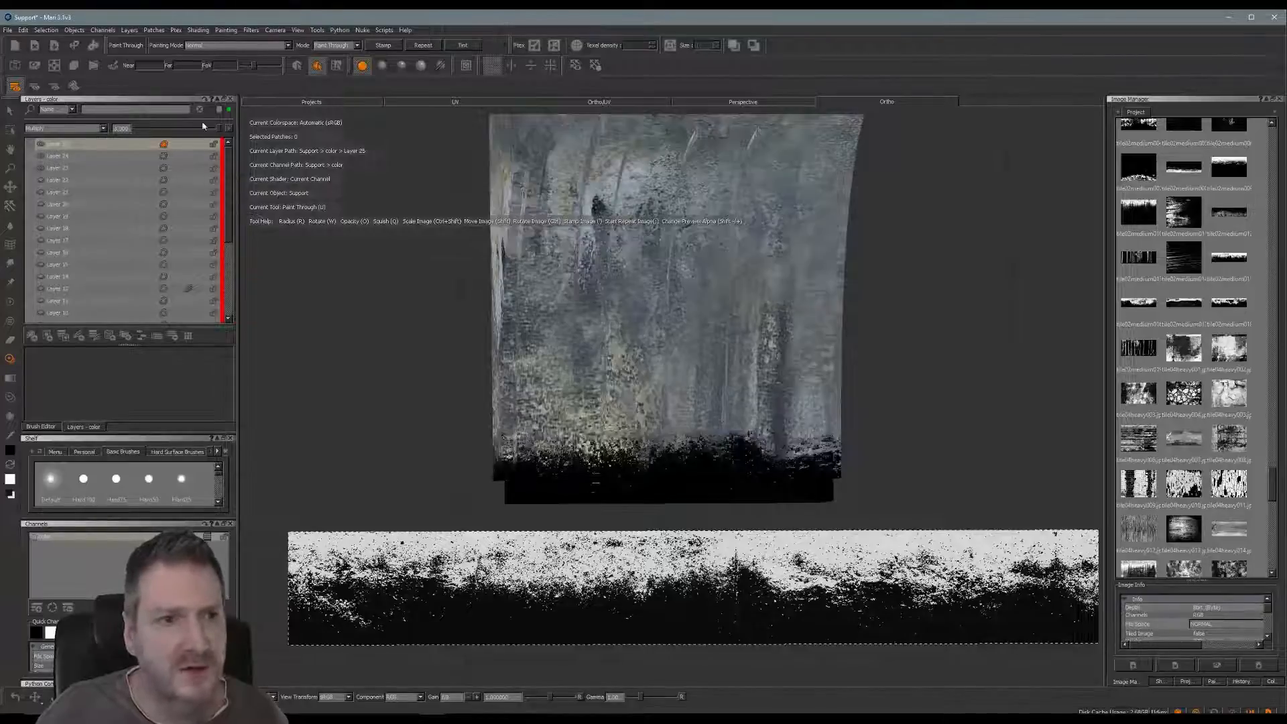
pyautogui.moveTo(215, 131); pyautogui.dragTo(195, 137)
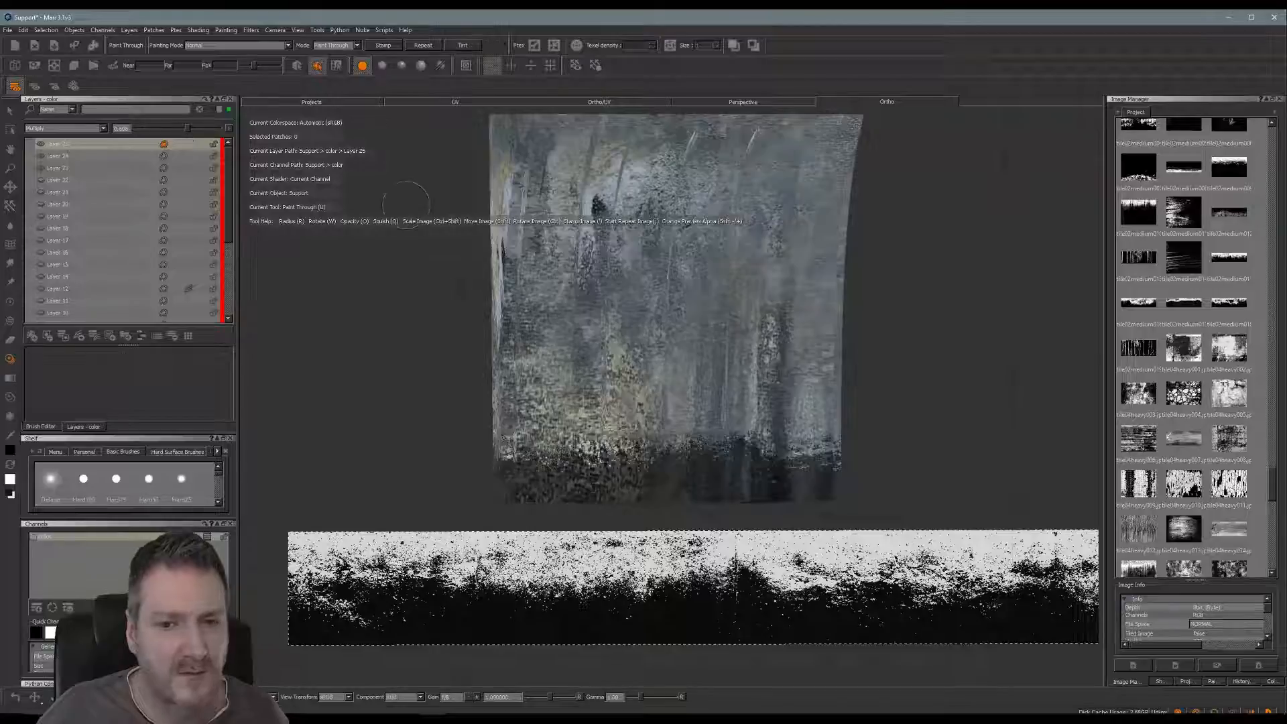
# Add a new layer above Layer 25 and try a dark-streaked wall grunge and a speckled strip at the bracket's lower end.
pyautogui.click(31, 337)
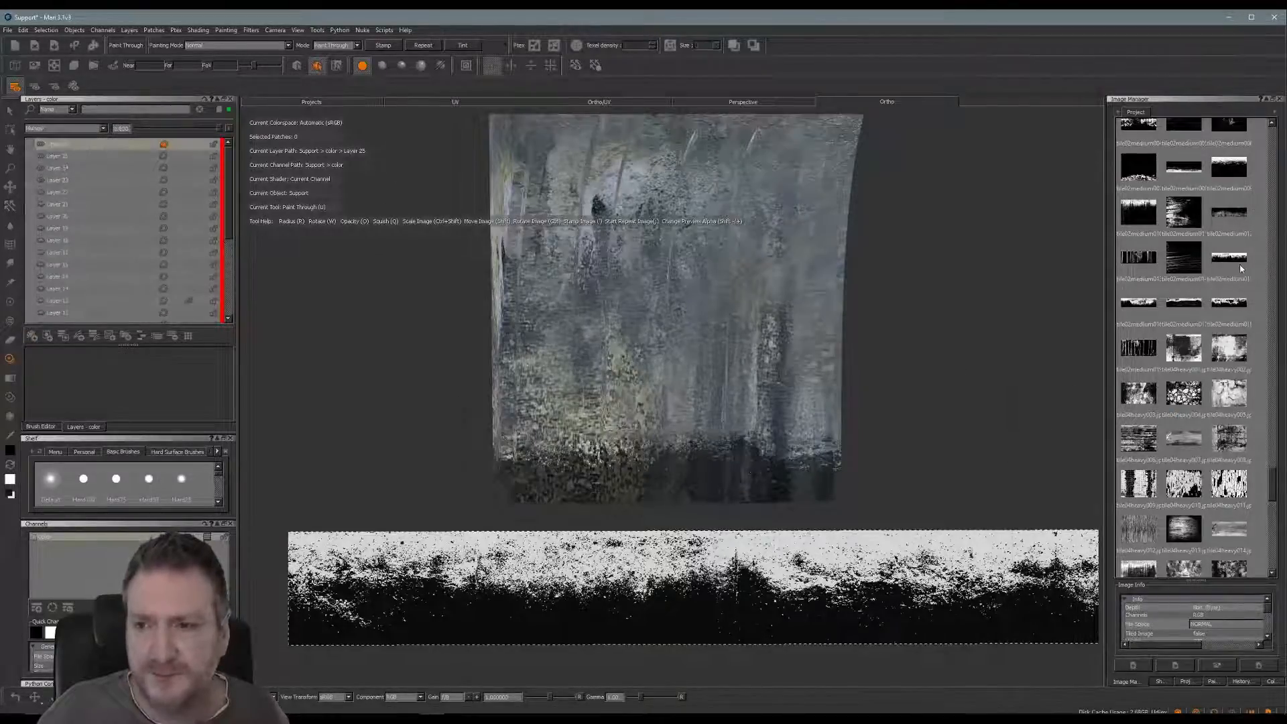
pyautogui.scroll(-2, 1273, 497)
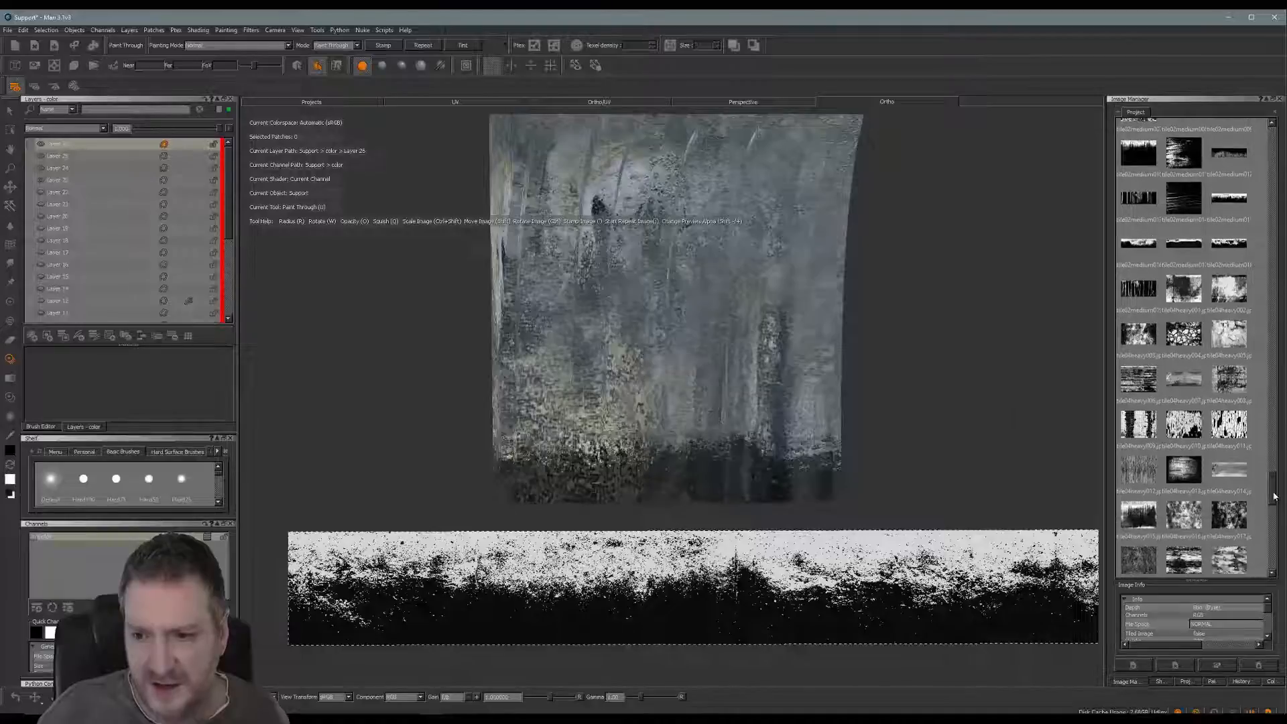
pyautogui.moveTo(1148, 513)
pyautogui.mouseDown()
pyautogui.moveTo(771, 516)
pyautogui.moveTo(764, 504)
pyautogui.mouseUp()
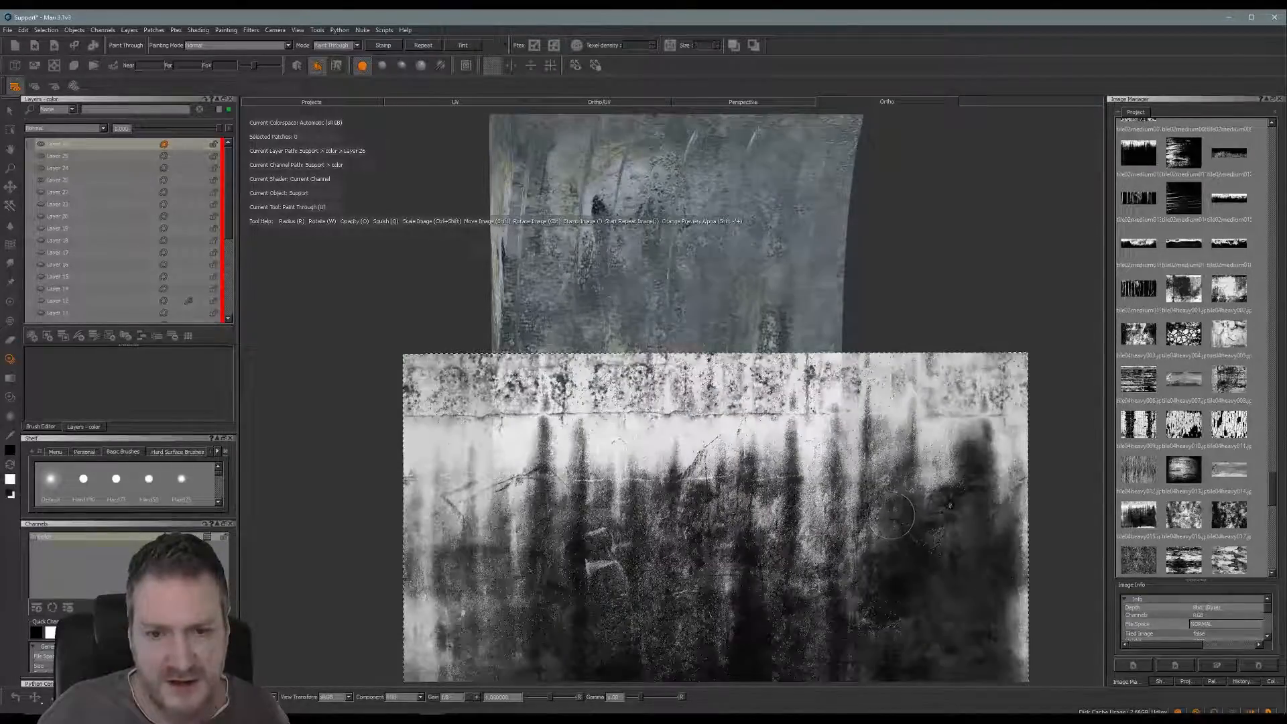
pyautogui.moveTo(838, 481)
pyautogui.keyDown('shift'); pyautogui.mouseDown()
pyautogui.moveTo(835, 681)
pyautogui.moveTo(824, 562)
pyautogui.mouseUp(); pyautogui.keyUp('shift')
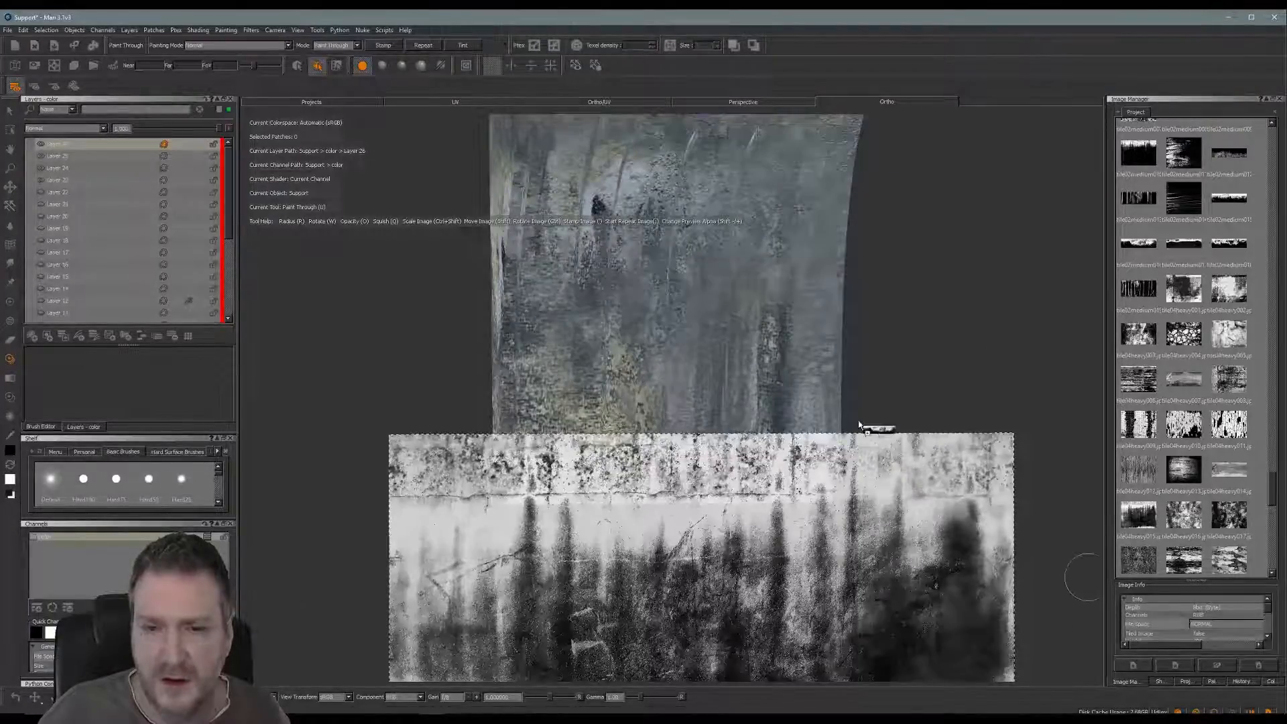
pyautogui.moveTo(859, 424); pyautogui.dragTo(808, 465)
pyautogui.keyDown('shift'); pyautogui.moveTo(830, 651); pyautogui.dragTo(802, 515); pyautogui.keyUp('shift')
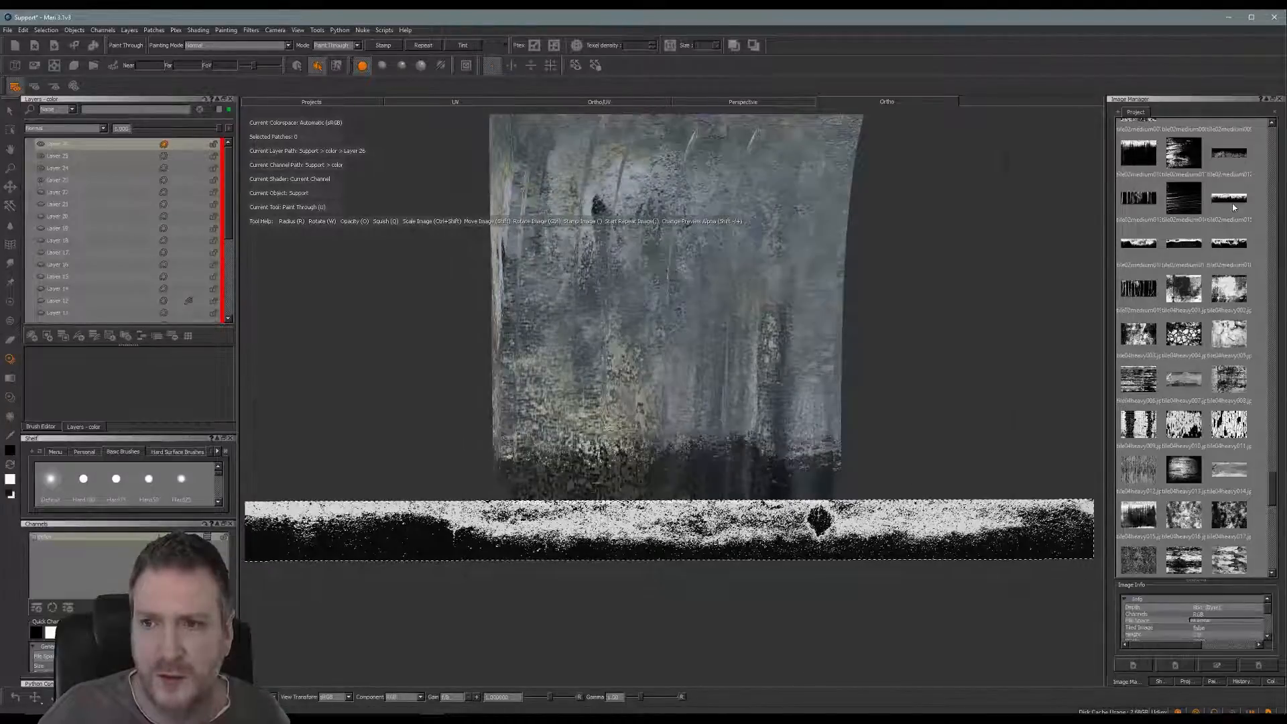
# Replace the strip with a black grunge image with white drips along its lower part, and level it over the bracket's lower end.
pyautogui.moveTo(1234, 207); pyautogui.dragTo(940, 418)
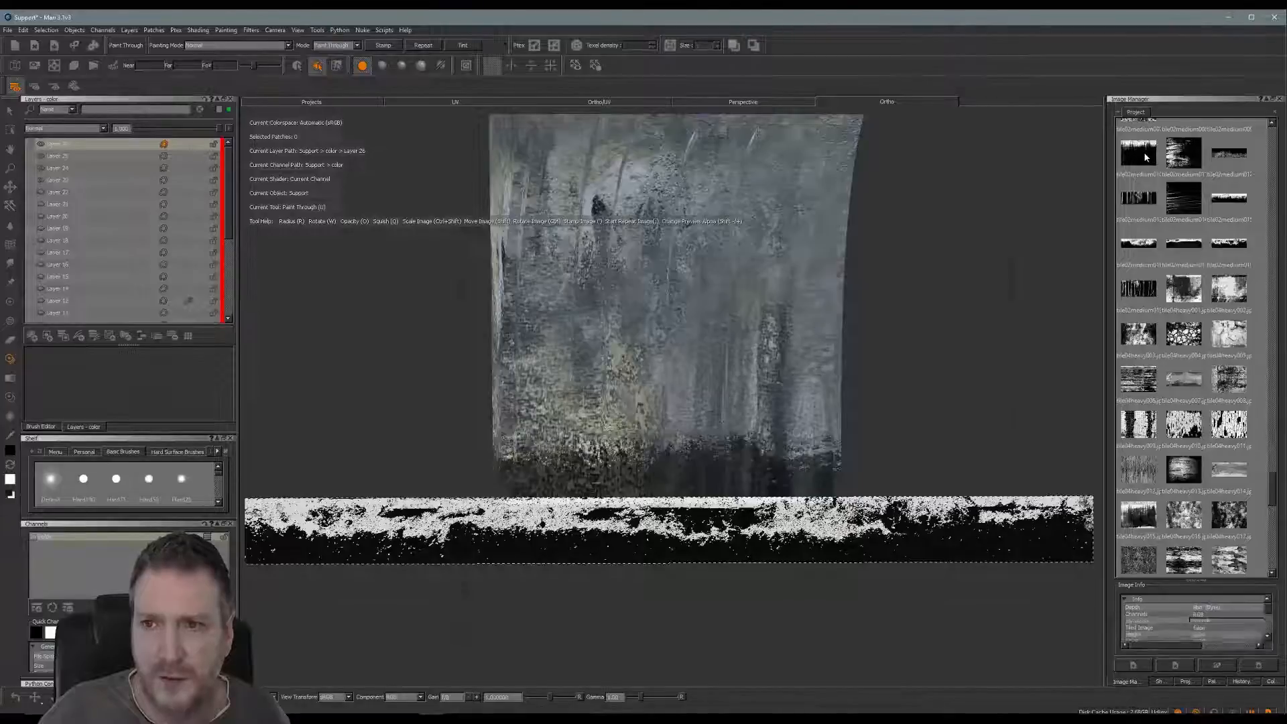
pyautogui.moveTo(1146, 156)
pyautogui.mouseDown()
pyautogui.moveTo(876, 379)
pyautogui.moveTo(859, 631)
pyautogui.moveTo(476, 521)
pyautogui.moveTo(467, 645)
pyautogui.moveTo(704, 503)
pyautogui.moveTo(709, 379)
pyautogui.mouseUp()
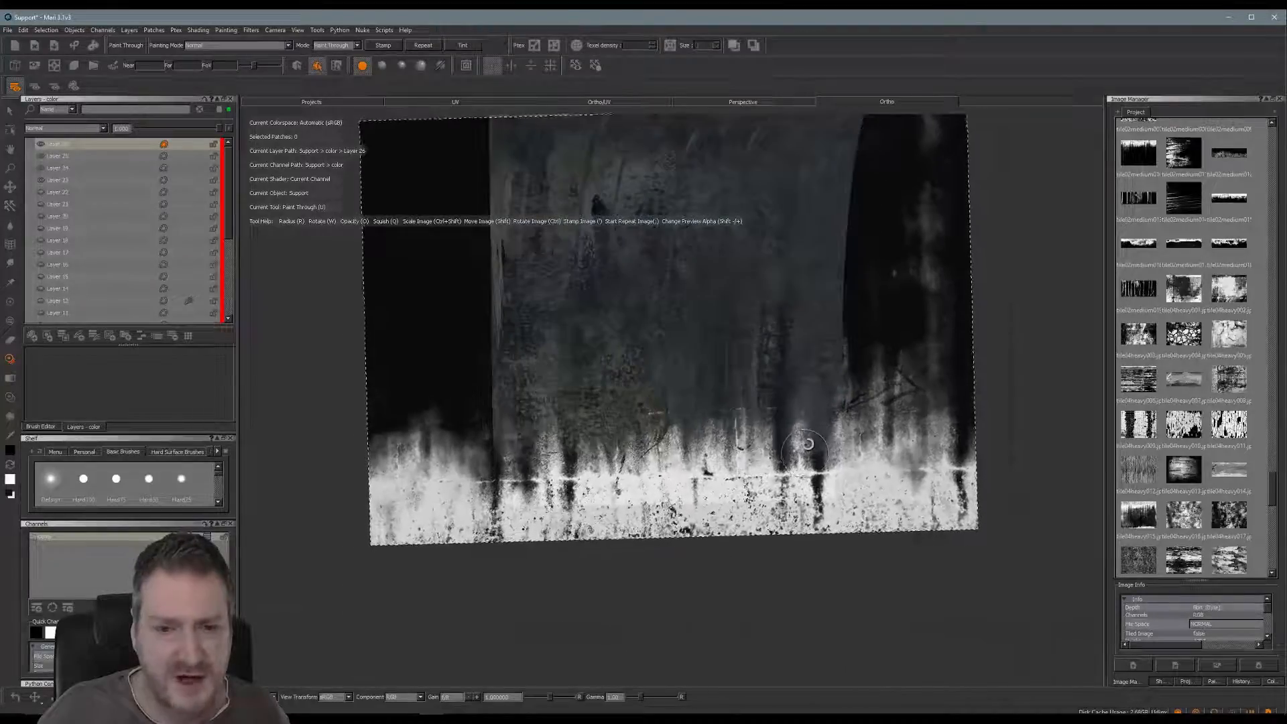
pyautogui.moveTo(809, 444)
pyautogui.keyDown('ctrl'); pyautogui.mouseDown()
pyautogui.moveTo(803, 515)
pyautogui.moveTo(806, 430)
pyautogui.mouseUp(); pyautogui.keyUp('ctrl')
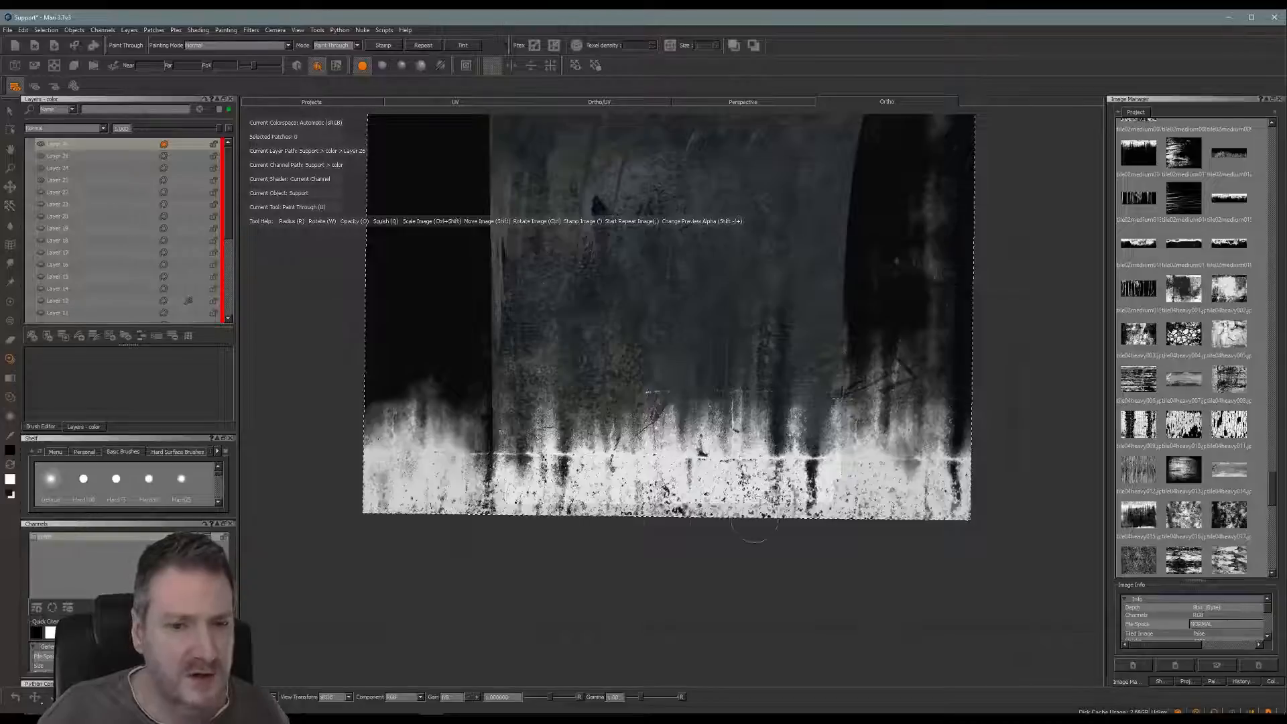
# Paint the white drip grunge across the full width of the bracket's front at its lower end.
pyautogui.press("'")
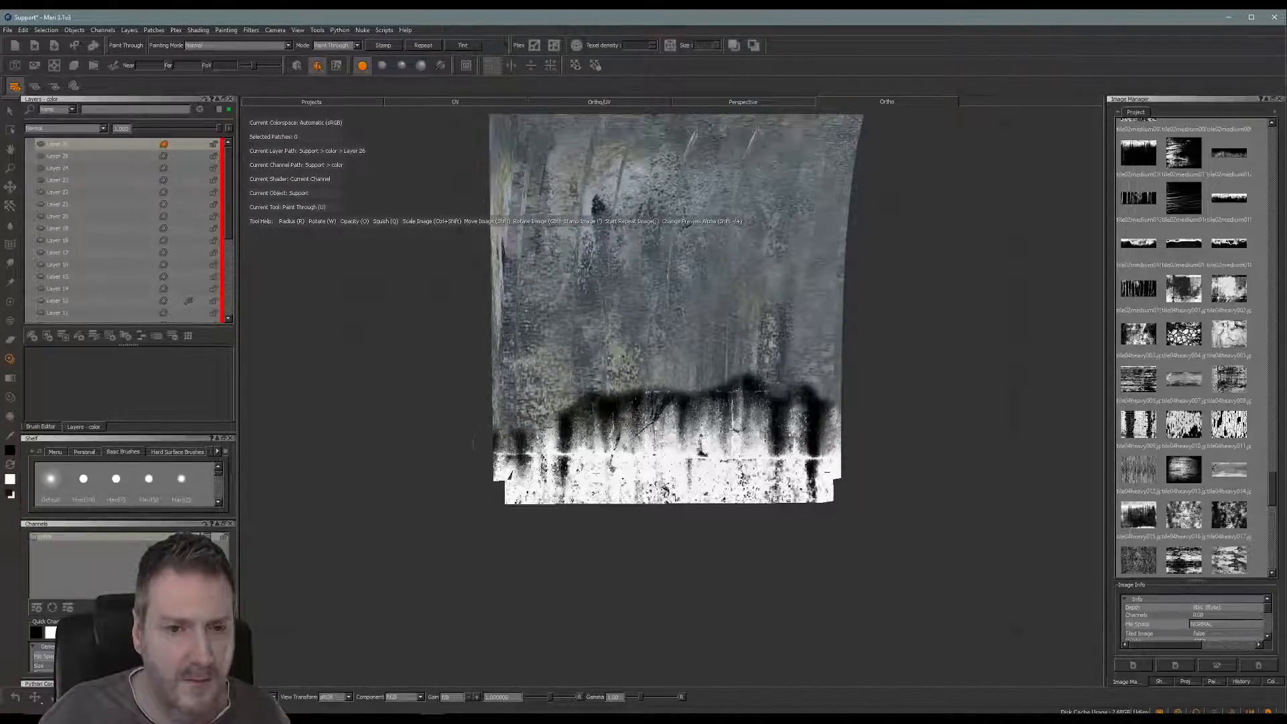
pyautogui.moveTo(497, 443); pyautogui.dragTo(531, 470)
pyautogui.press('b')
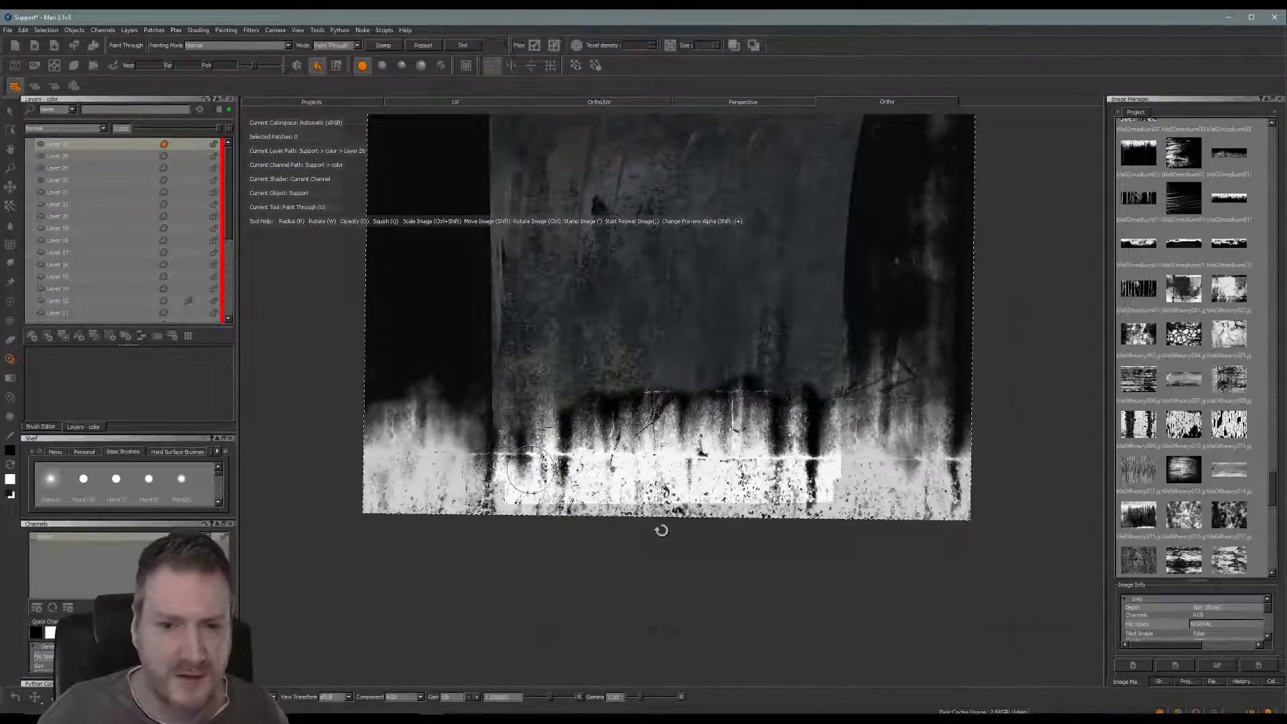
# Continue the white drip grunge around both sides of the bracket's lower end.
pyautogui.keyDown('alt'); pyautogui.moveTo(661, 529); pyautogui.dragTo(730, 535); pyautogui.keyUp('alt')
pyautogui.press('u')
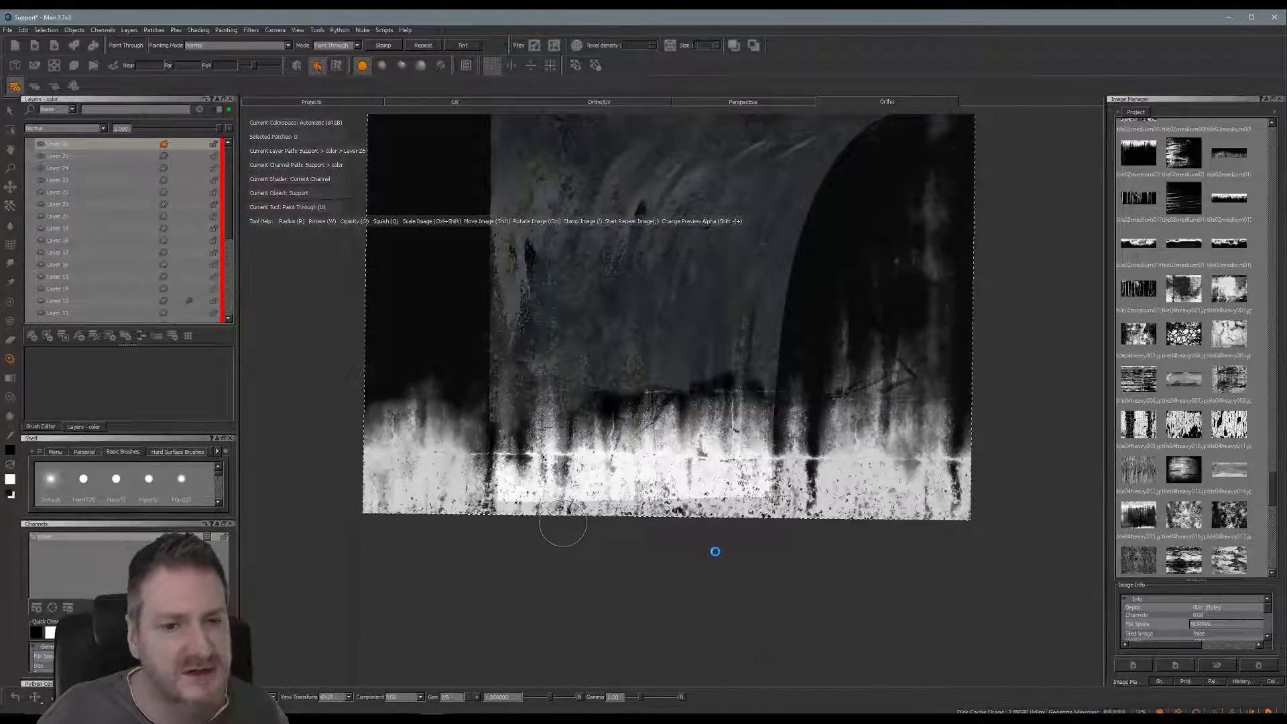
pyautogui.moveTo(716, 551)
pyautogui.keyDown('alt'); pyautogui.mouseDown()
pyautogui.moveTo(758, 525)
pyautogui.moveTo(518, 513)
pyautogui.mouseUp(); pyautogui.keyUp('alt')
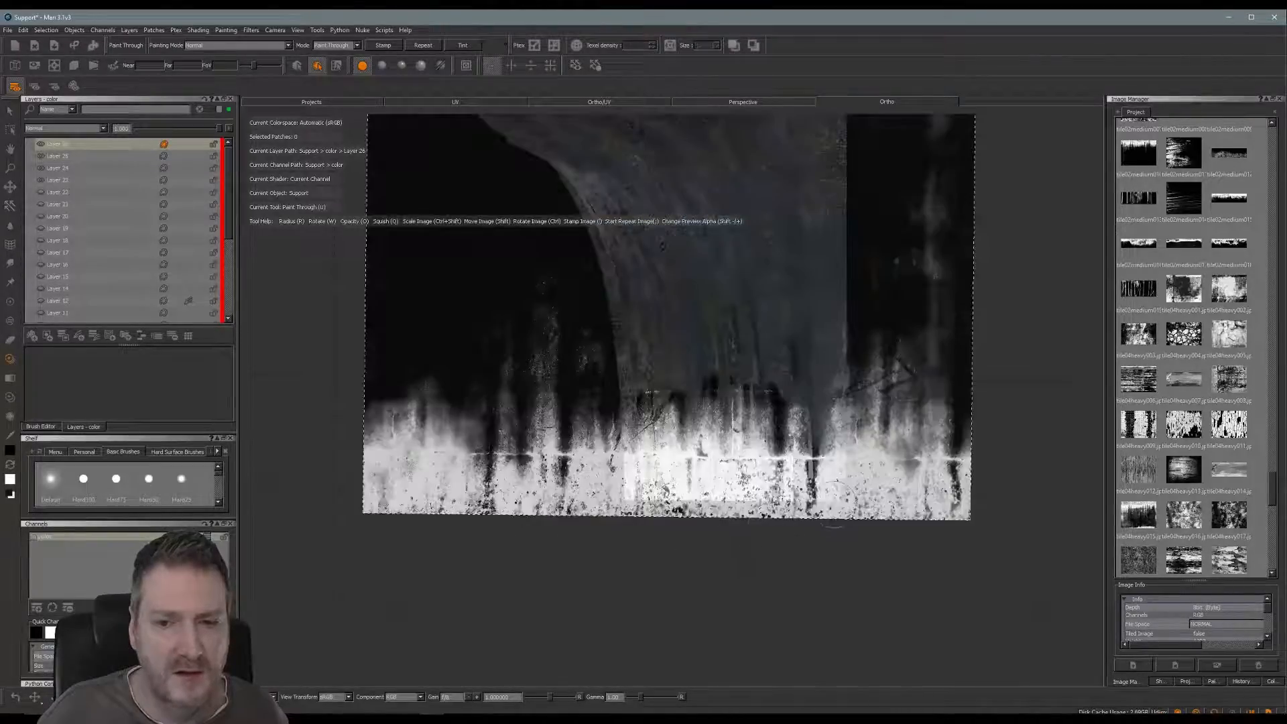
pyautogui.moveTo(833, 504)
pyautogui.mouseDown()
pyautogui.moveTo(799, 429)
pyautogui.moveTo(829, 429)
pyautogui.mouseUp()
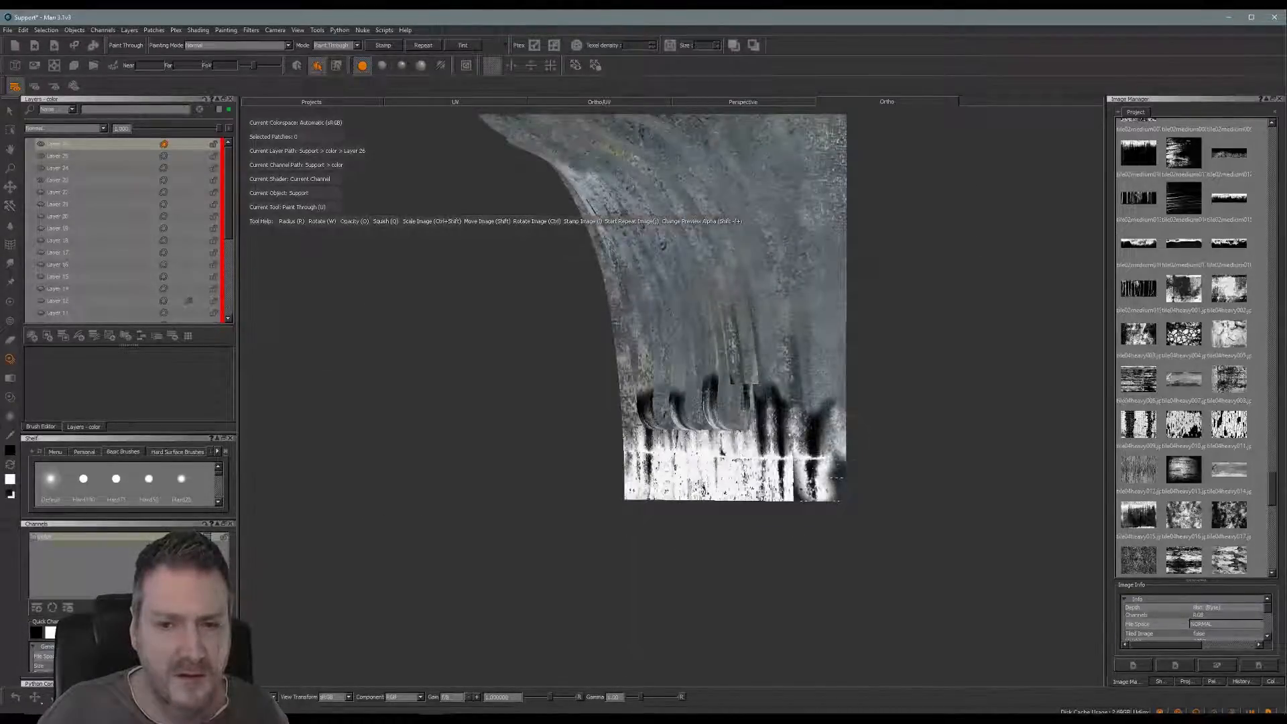
pyautogui.moveTo(838, 477)
pyautogui.mouseDown()
pyautogui.moveTo(786, 480)
pyautogui.moveTo(799, 474)
pyautogui.mouseUp()
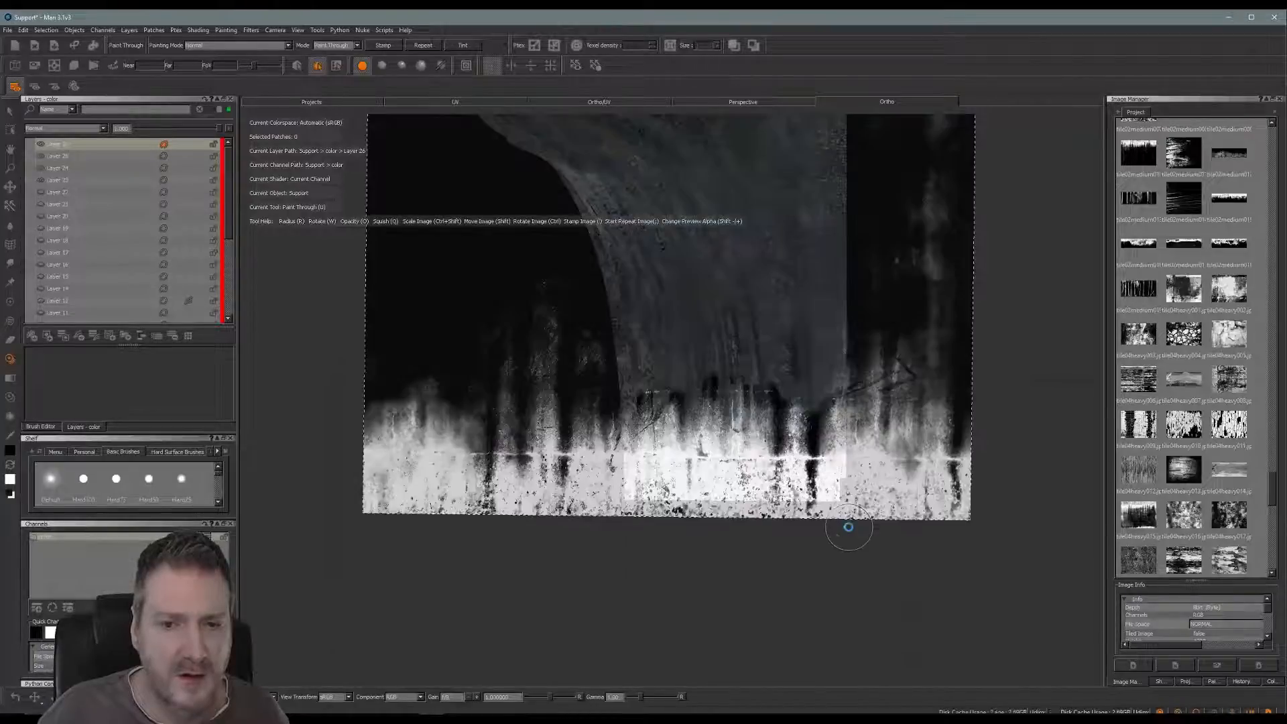
# View the bracket from another angle, shift the drip image onto its lower end and paint over the remaining faces.
pyautogui.moveTo(835, 558); pyautogui.dragTo(652, 439, button='middle')
pyautogui.keyDown('alt'); pyautogui.moveTo(652, 438); pyautogui.dragTo(693, 525); pyautogui.keyUp('alt')
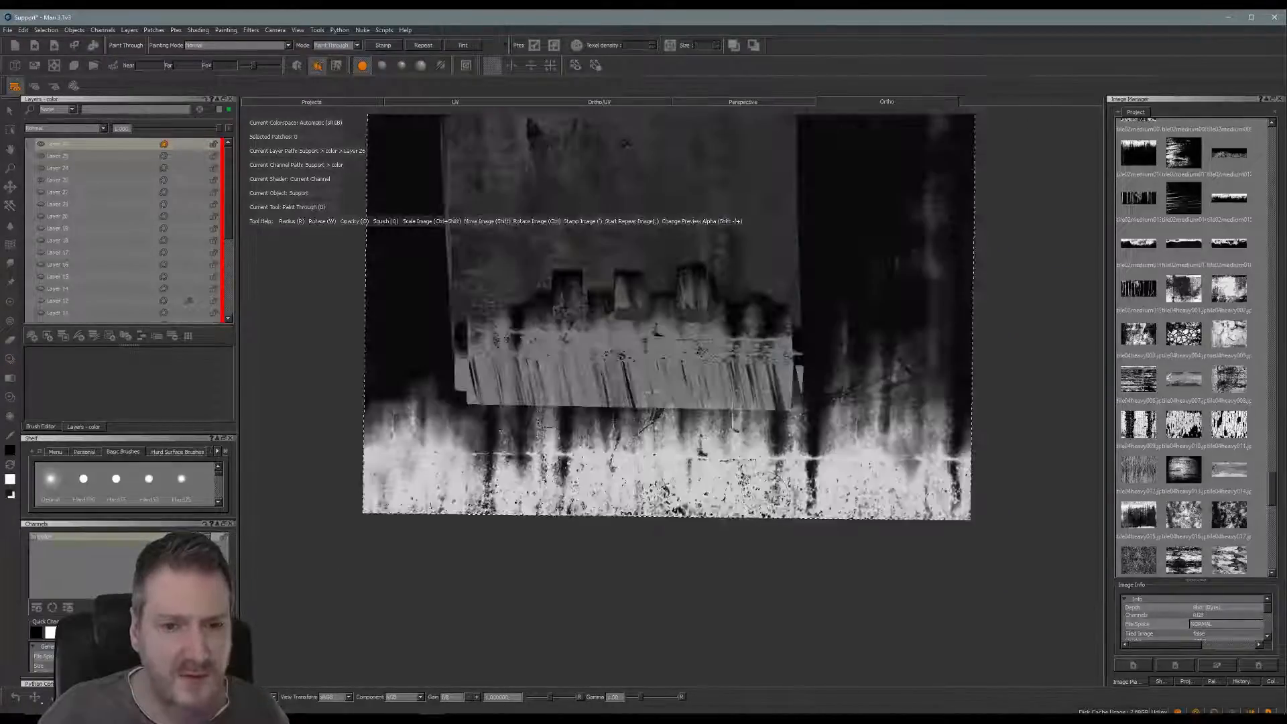
pyautogui.keyDown('shift'); pyautogui.moveTo(765, 470); pyautogui.dragTo(735, 374); pyautogui.keyUp('shift')
pyautogui.press("'")
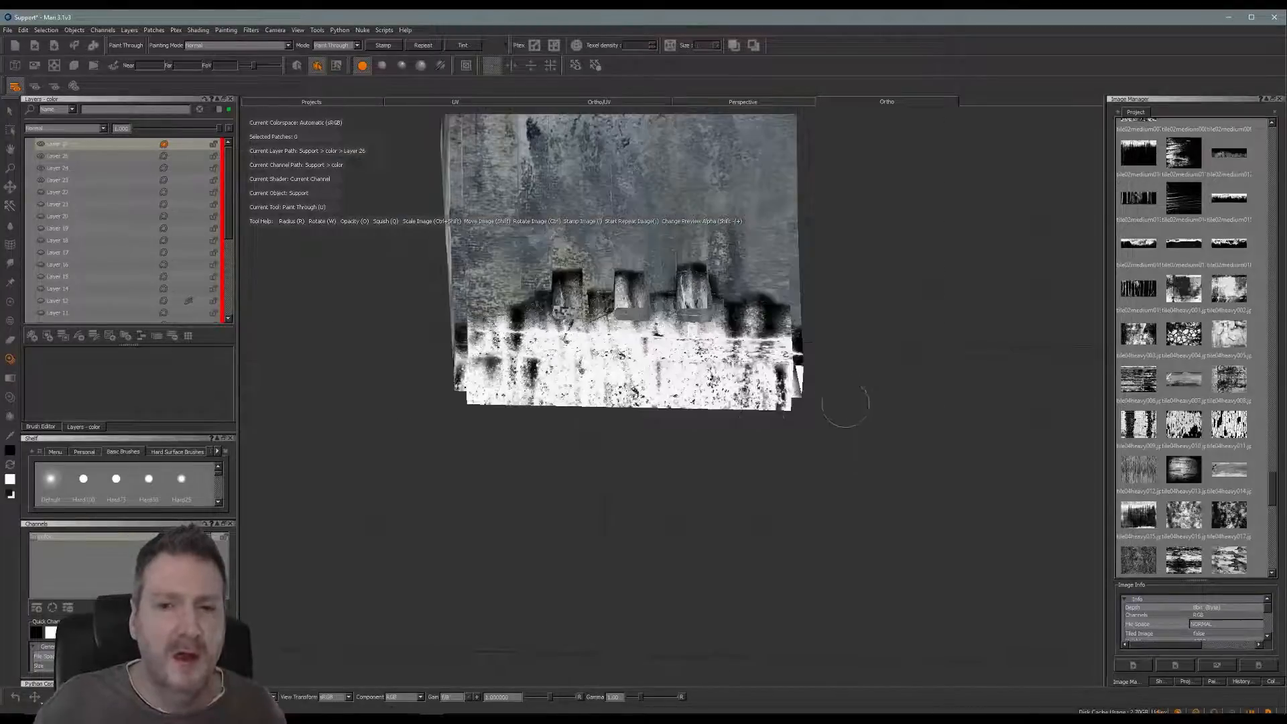
# Move the drip image clear of the bracket and set Layer 26 to Add with reduced opacity.
pyautogui.moveTo(762, 430)
pyautogui.keyDown('alt'); pyautogui.mouseDown()
pyautogui.moveTo(766, 512)
pyautogui.moveTo(698, 502)
pyautogui.moveTo(635, 517)
pyautogui.mouseUp(); pyautogui.keyUp('alt')
pyautogui.moveTo(660, 348)
pyautogui.keyDown('shift'); pyautogui.mouseDown()
pyautogui.moveTo(878, 430)
pyautogui.moveTo(943, 436)
pyautogui.mouseUp(); pyautogui.keyUp('shift')
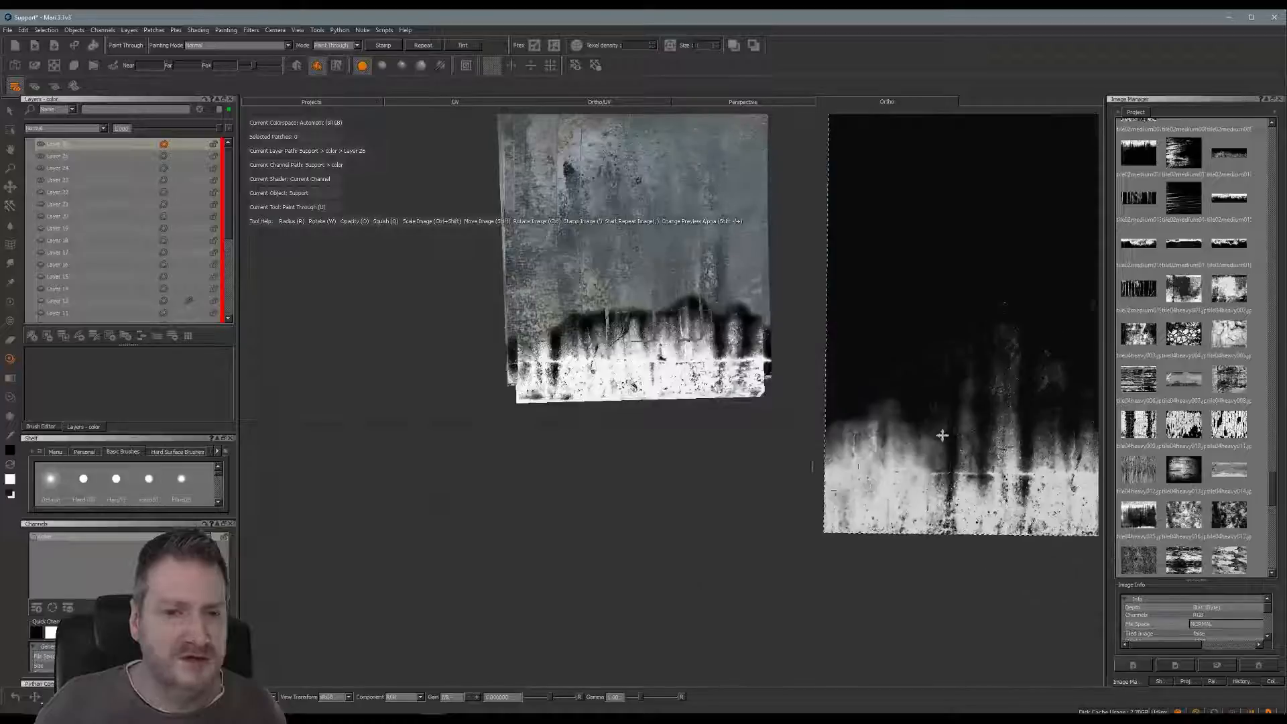
pyautogui.click(104, 128)
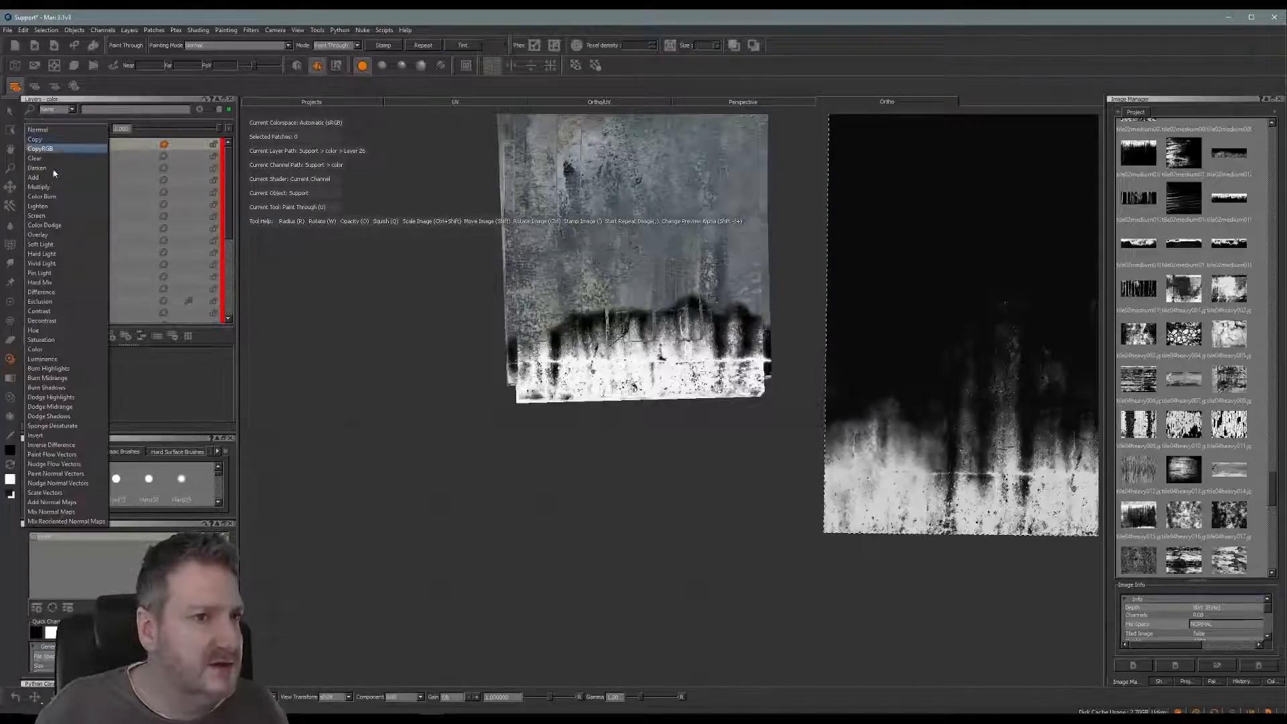
pyautogui.click(48, 177)
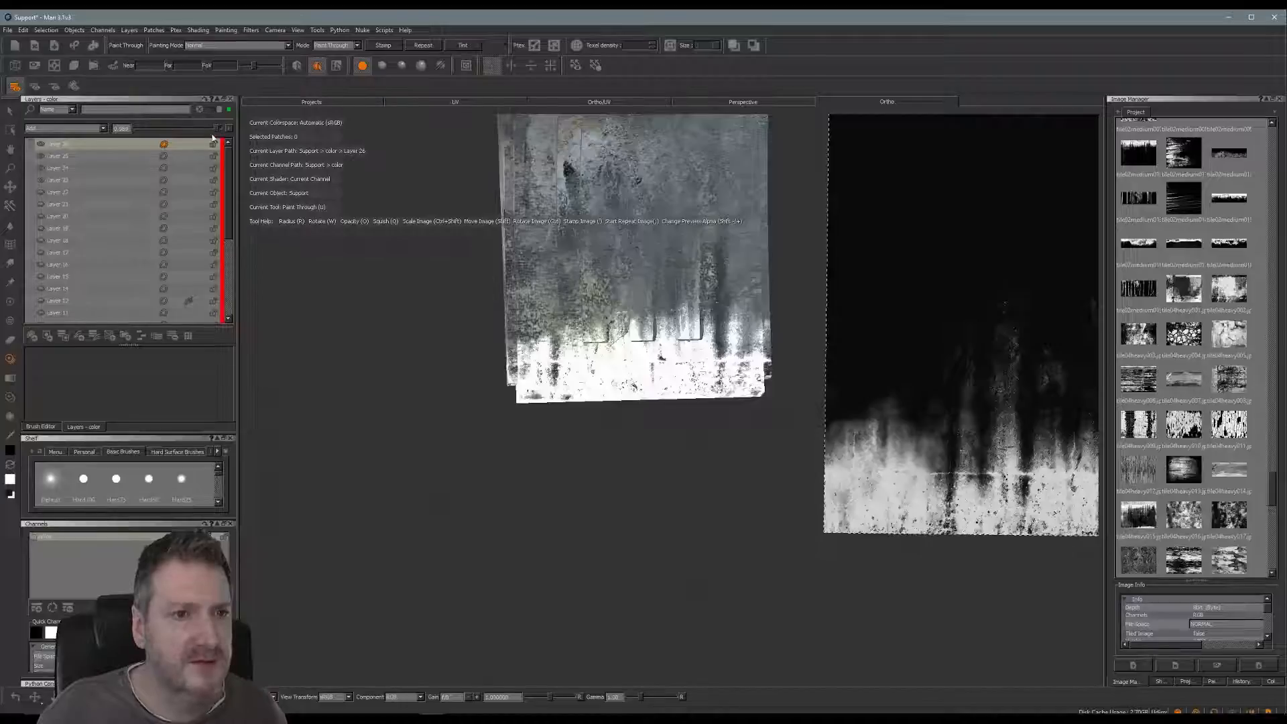
pyautogui.moveTo(200, 132)
pyautogui.mouseDown()
pyautogui.moveTo(164, 131)
pyautogui.moveTo(175, 131)
pyautogui.mouseUp()
# Try the Multiply, Lighten and Screen blend modes on Layer 26, and return it to Add.
pyautogui.click(81, 128)
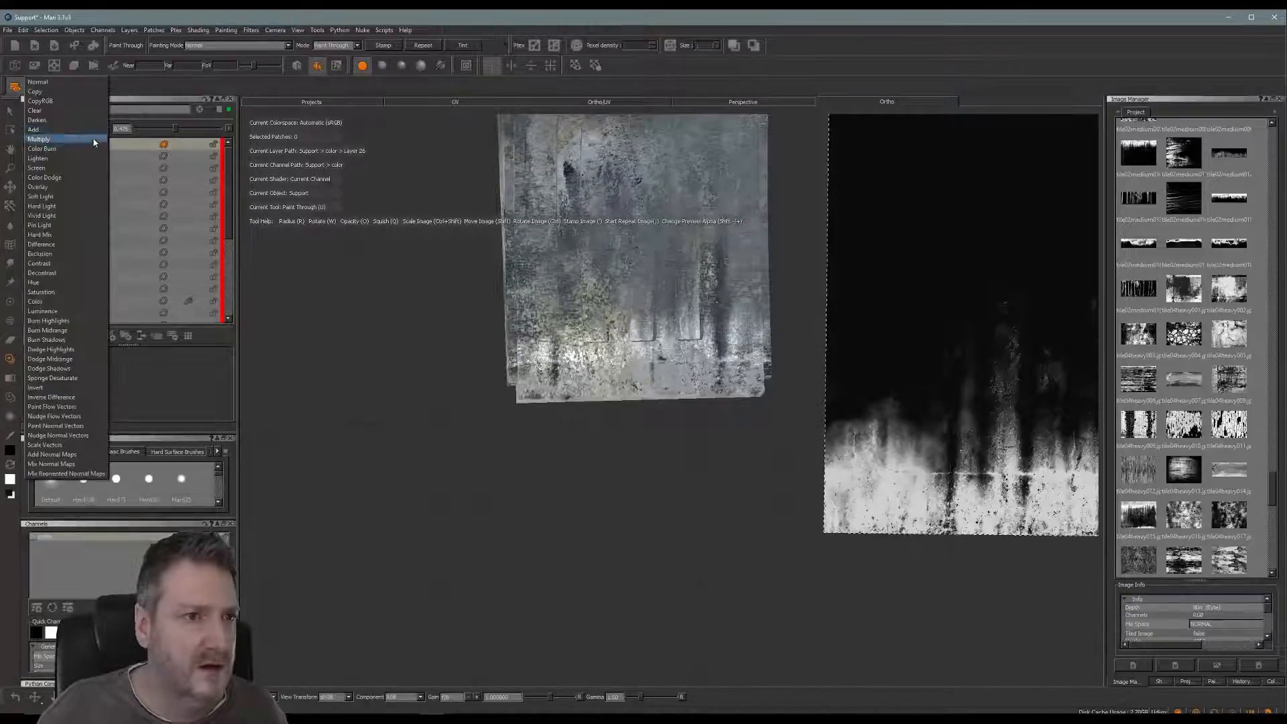
pyautogui.click(61, 143)
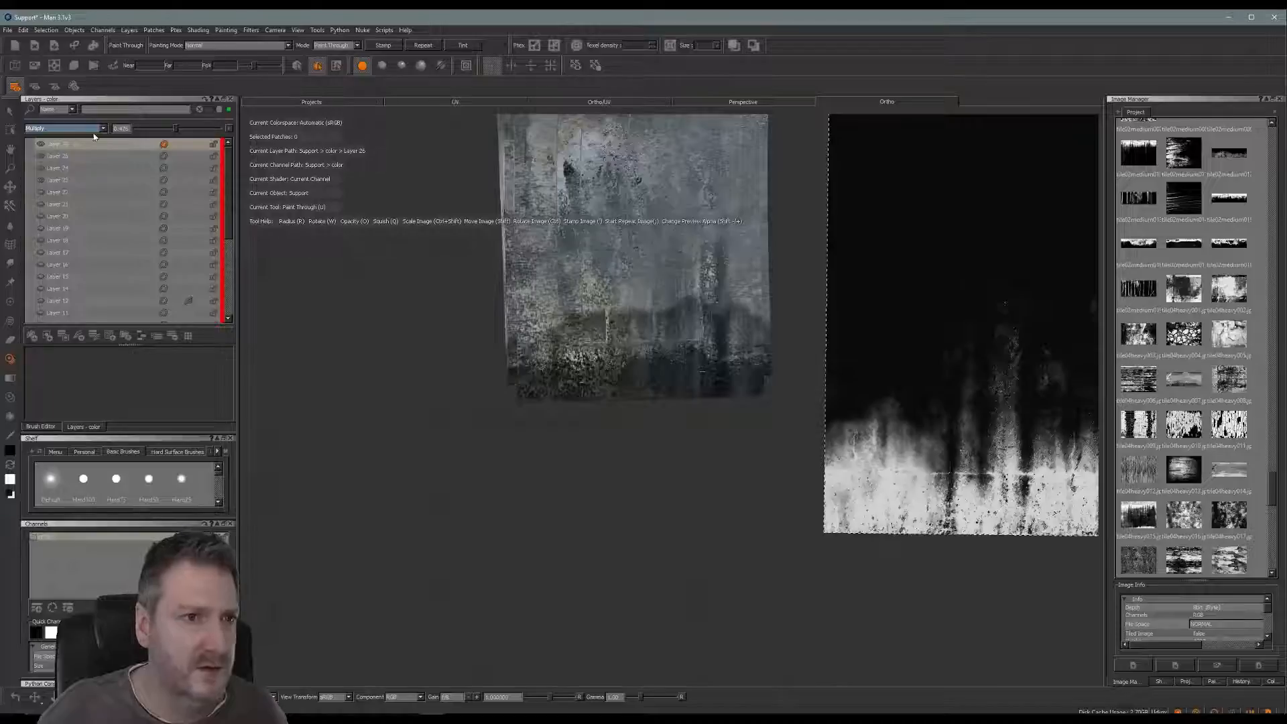
pyautogui.click(103, 128)
pyautogui.click(65, 152)
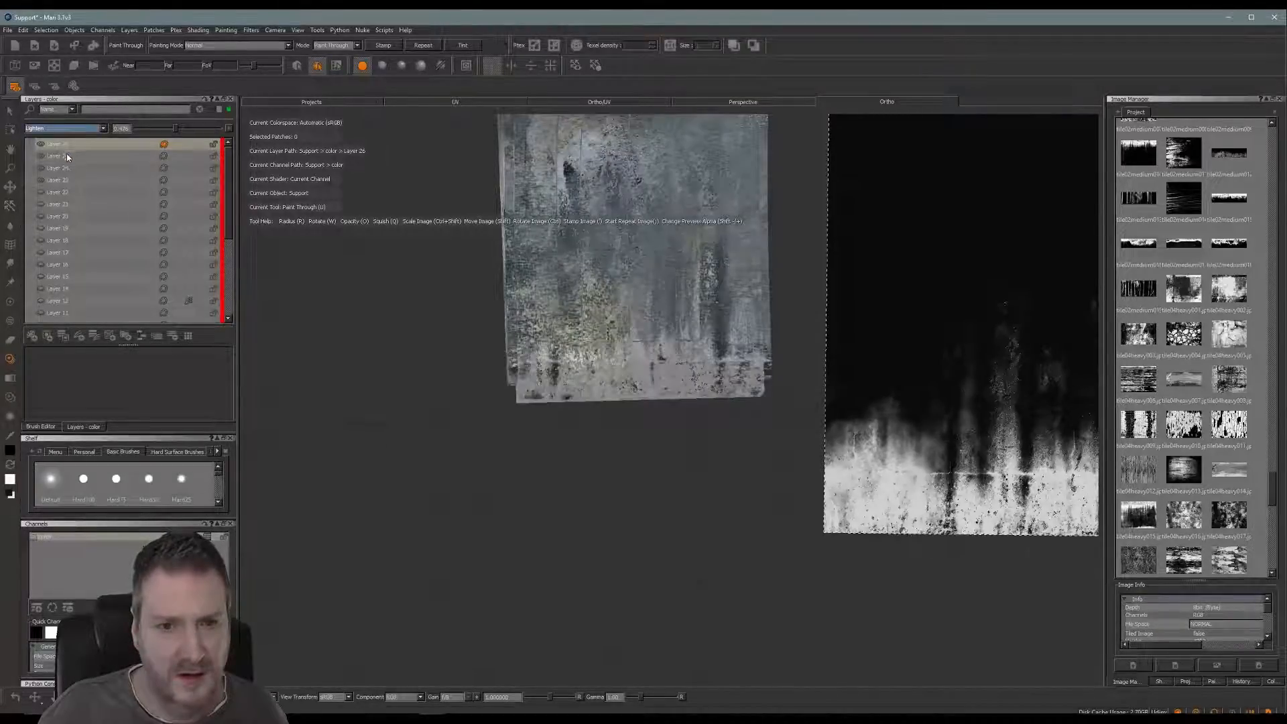
pyautogui.click(103, 128)
pyautogui.click(75, 138)
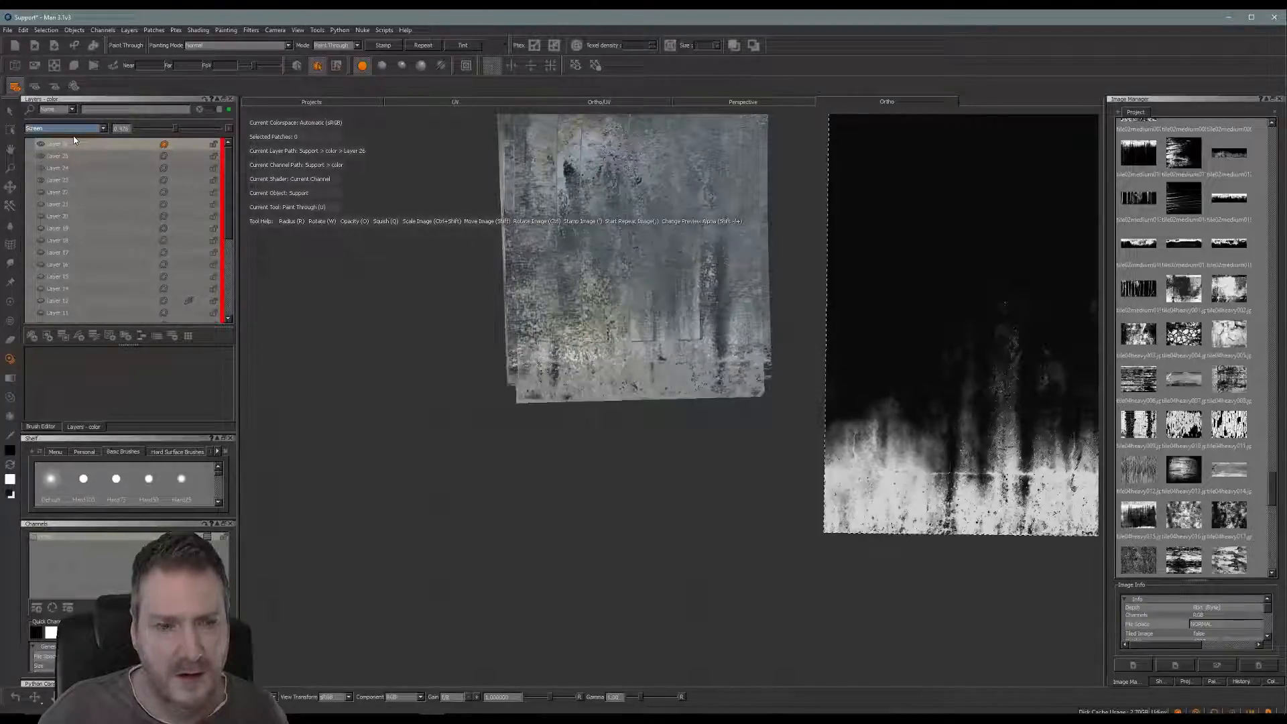
pyautogui.click(103, 129)
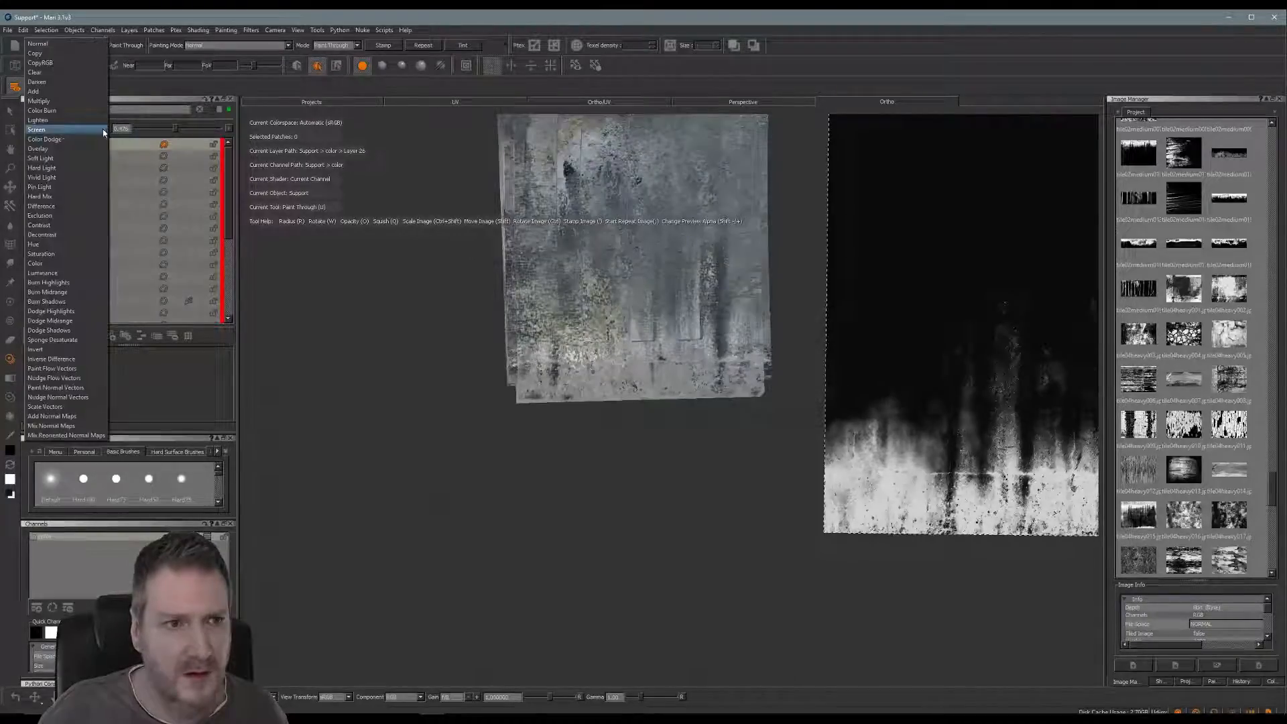
pyautogui.click(51, 94)
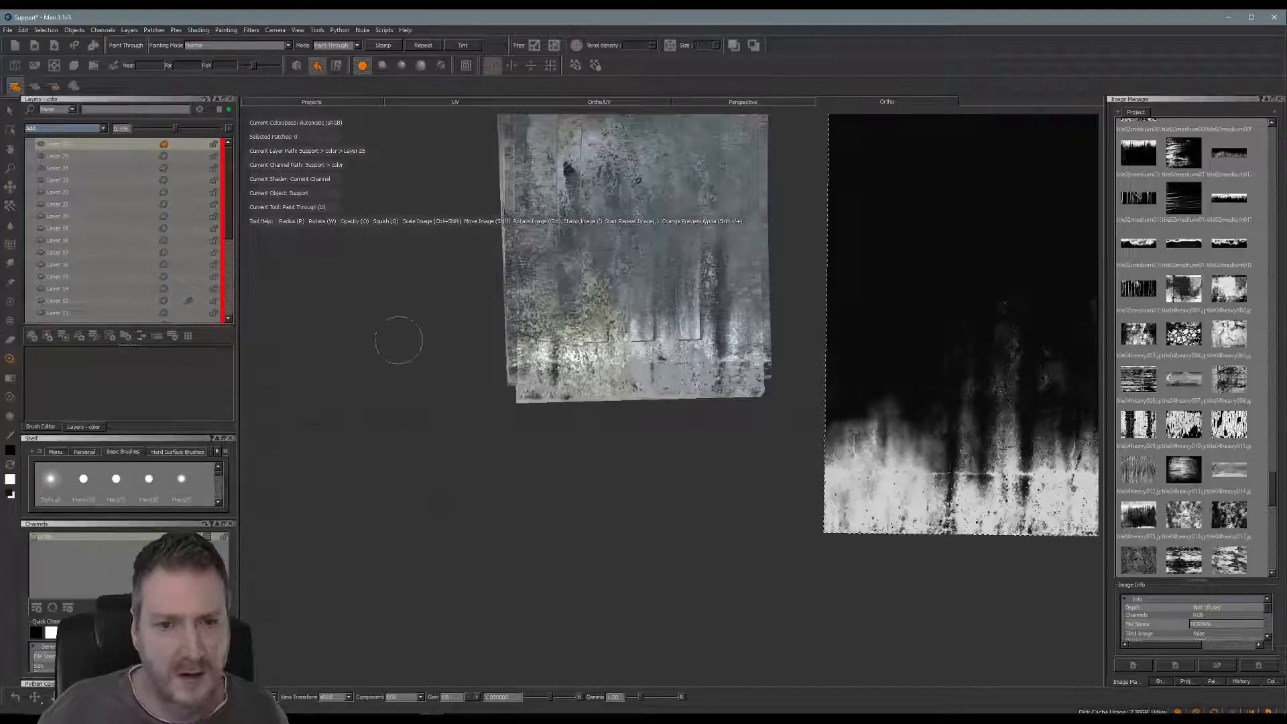
# Export the painted Support texture flattened for all patches as SupportRedone2_R4.tga in the Rework folder.
pyautogui.moveTo(488, 401)
pyautogui.mouseDown(button='middle')
pyautogui.moveTo(541, 431)
pyautogui.moveTo(483, 425)
pyautogui.moveTo(540, 420)
pyautogui.mouseUp(button='middle')
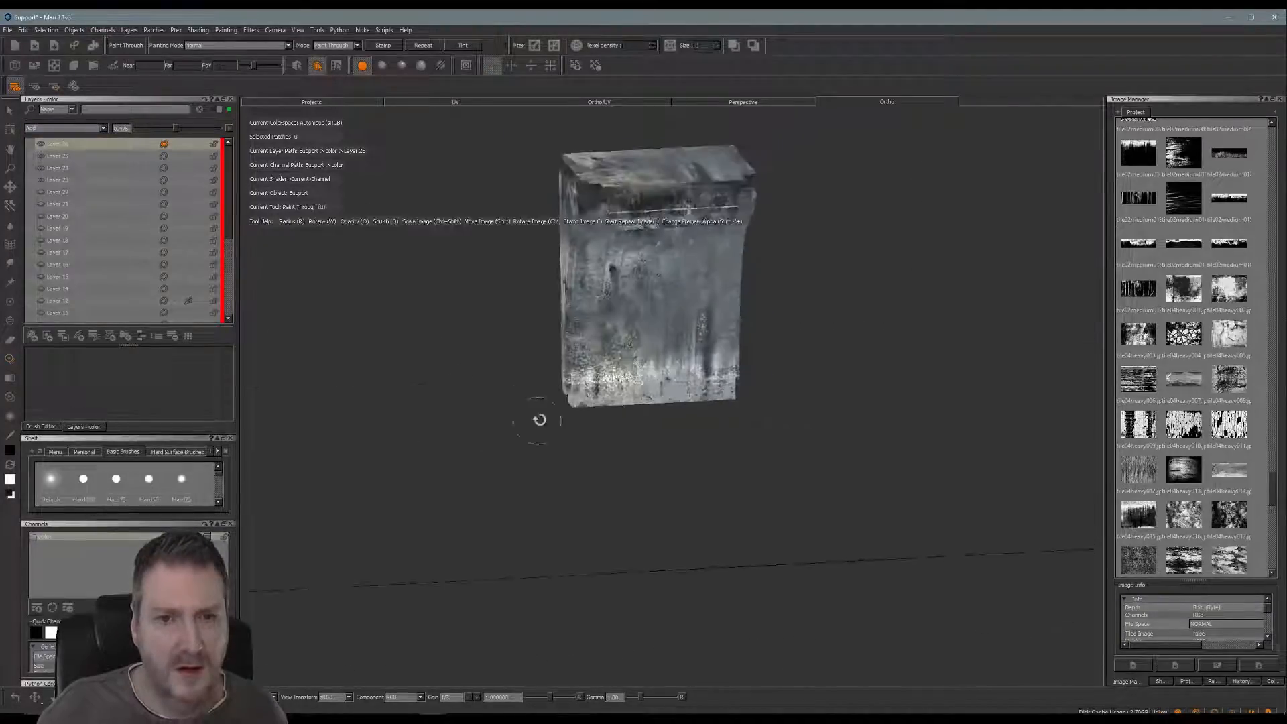
pyautogui.keyDown('alt'); pyautogui.moveTo(540, 420); pyautogui.dragTo(570, 368); pyautogui.keyUp('alt')
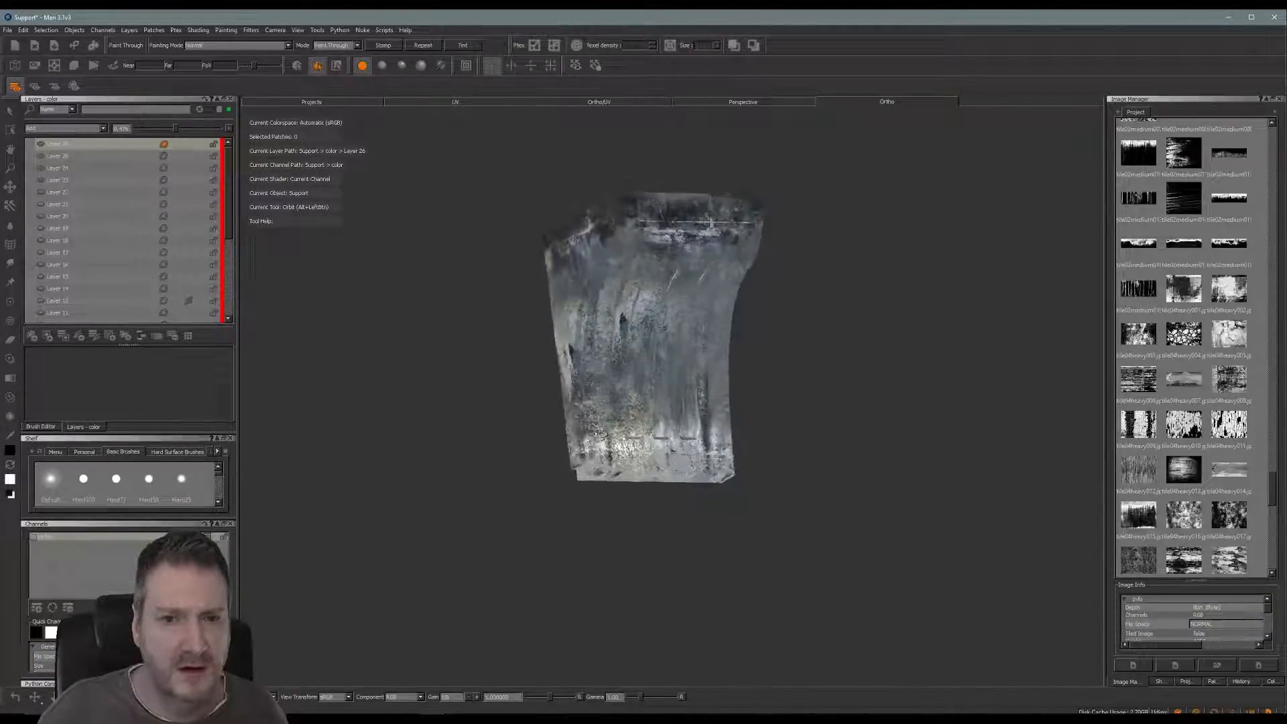
pyautogui.press('u')
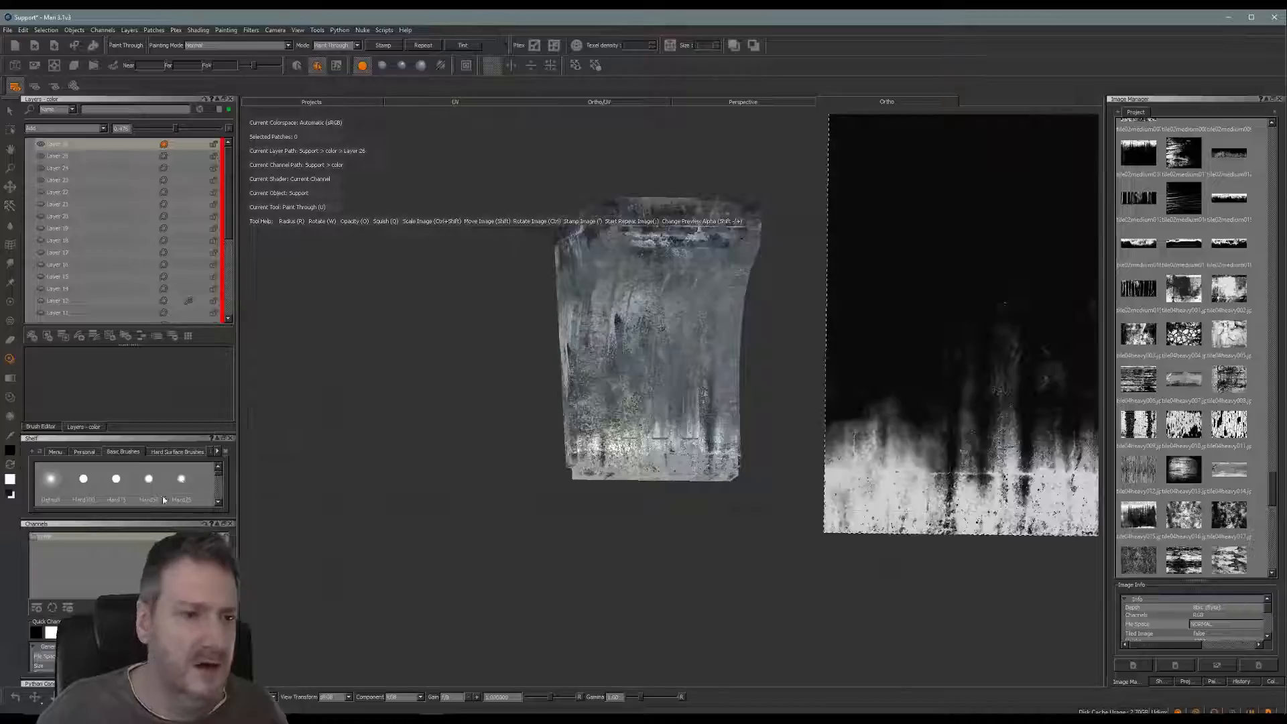
pyautogui.rightClick(123, 543)
pyautogui.moveTo(174, 415)
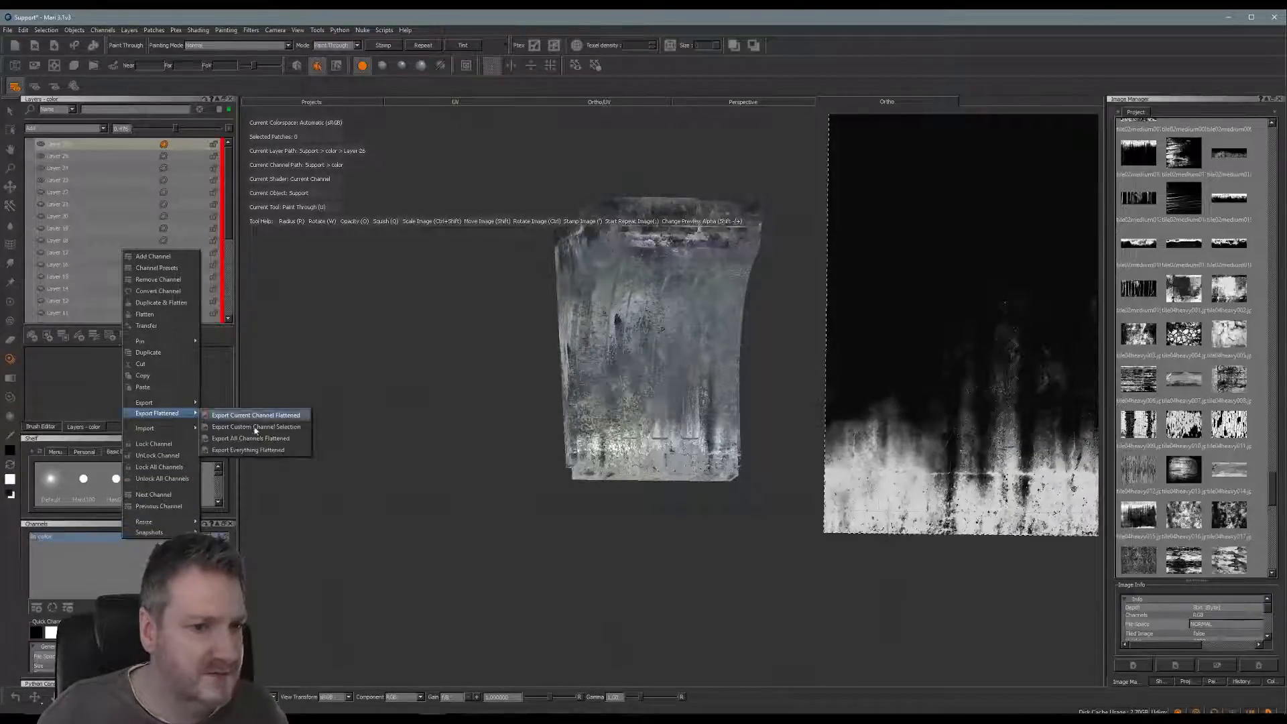
pyautogui.click(266, 450)
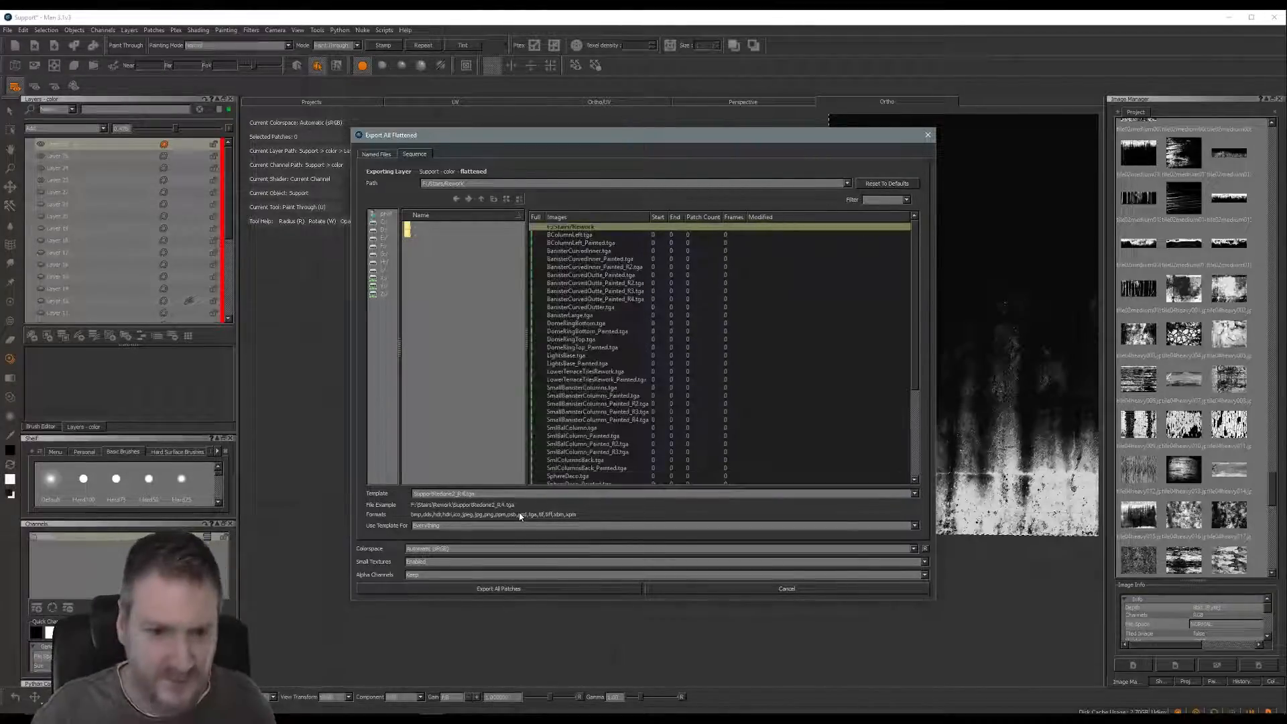
pyautogui.click(517, 588)
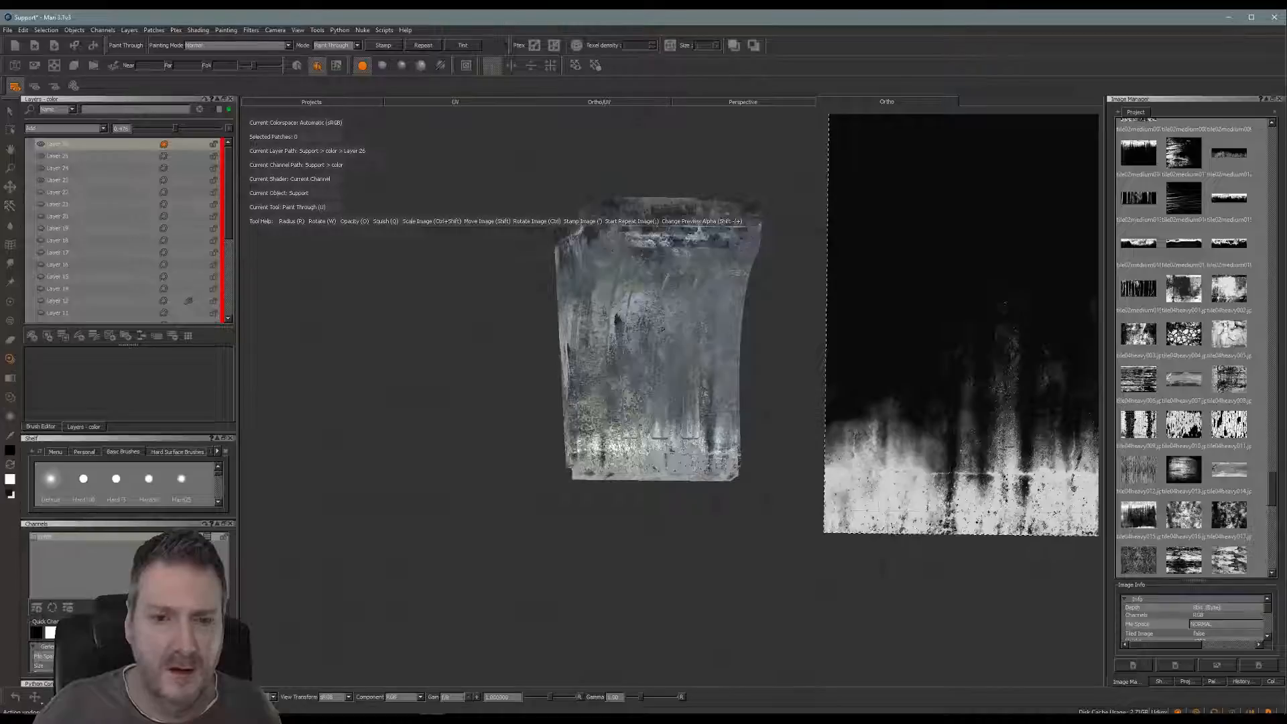
# Switch to 3ds Max, select the three pieces of the first untextured bracket beside the textured one, and isolate them.
pyautogui.click(1237, 19)
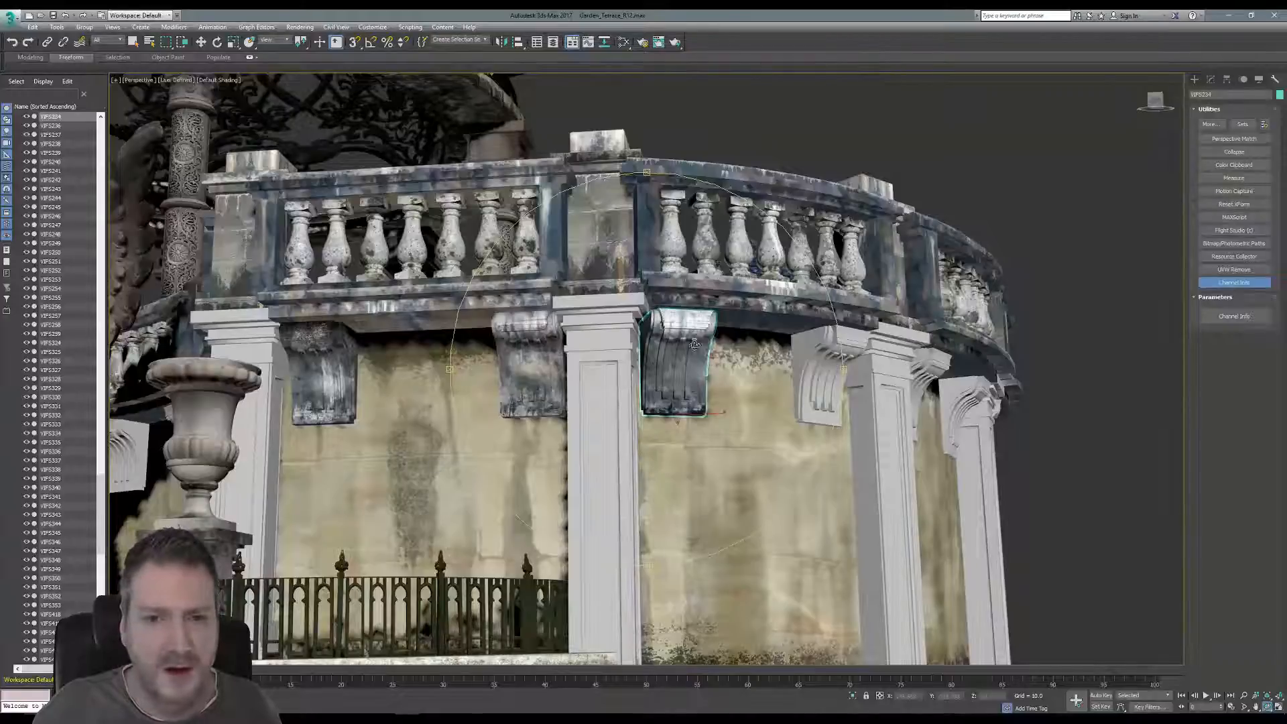
pyautogui.moveTo(668, 289); pyautogui.dragTo(489, 332)
pyautogui.click(132, 42)
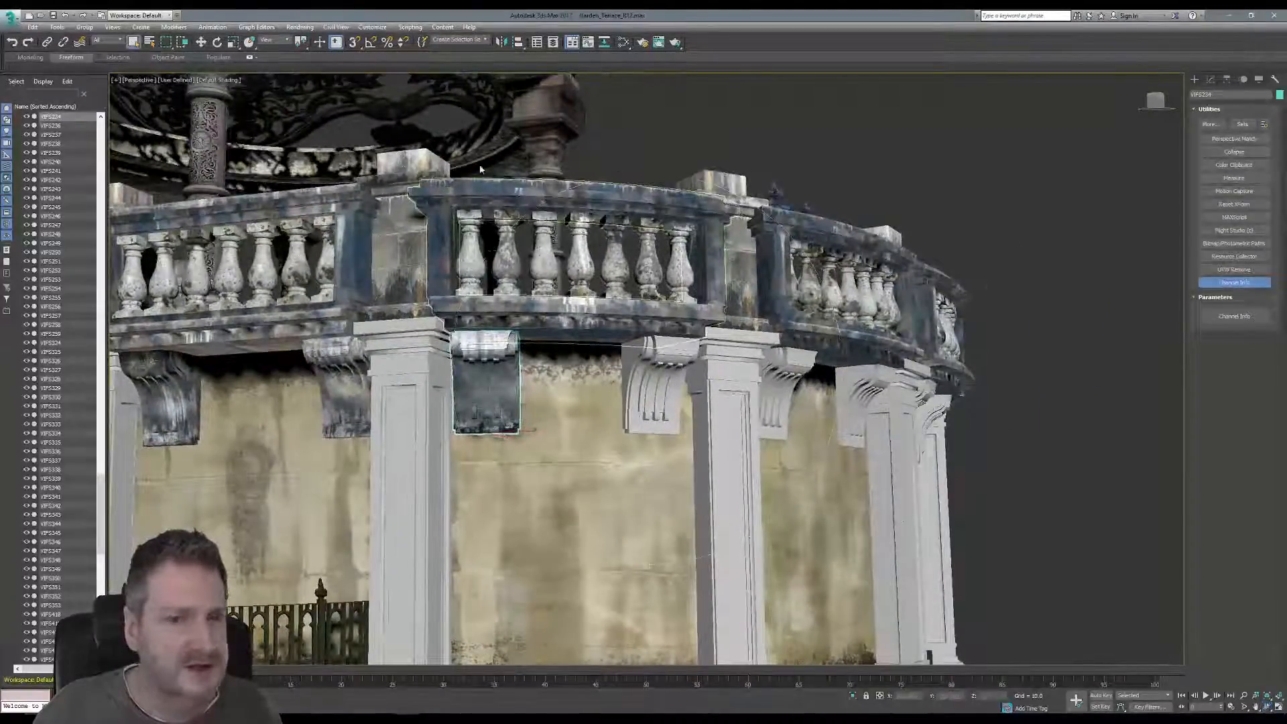
pyautogui.click(641, 357)
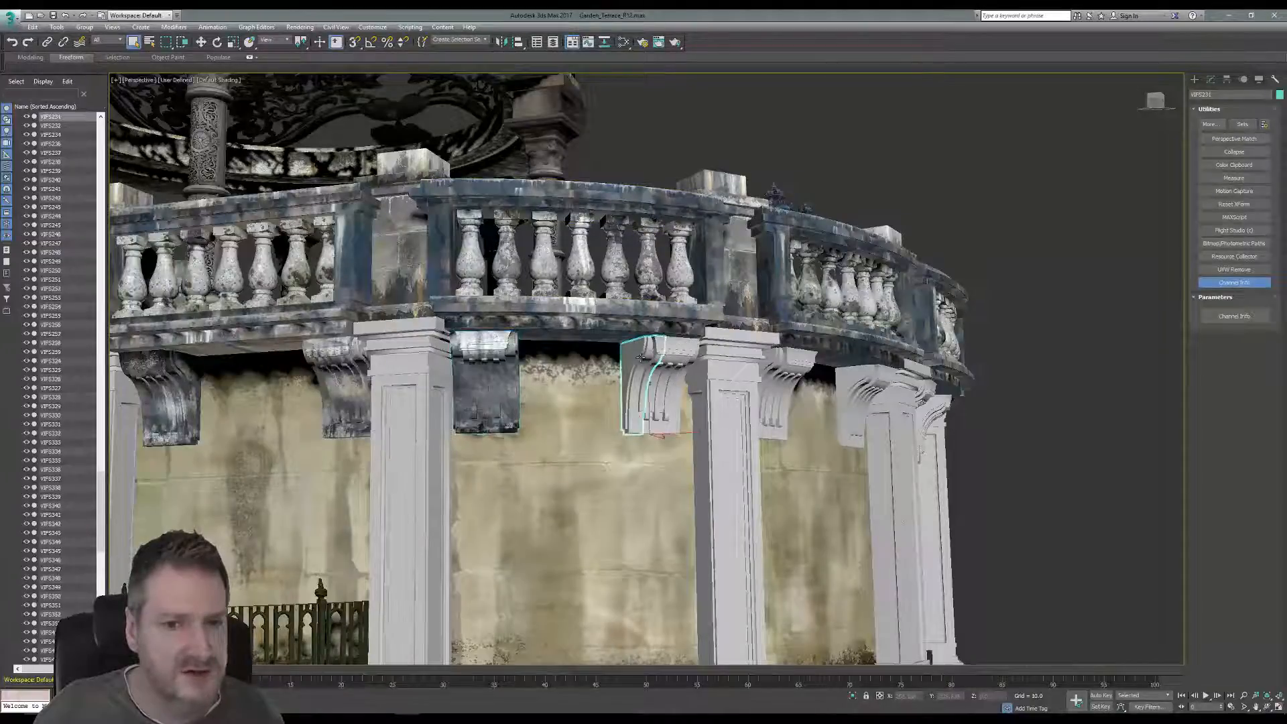
pyautogui.keyDown('ctrl'); pyautogui.click(673, 360); pyautogui.keyUp('ctrl')
pyautogui.keyDown('ctrl'); pyautogui.click(693, 350); pyautogui.keyUp('ctrl')
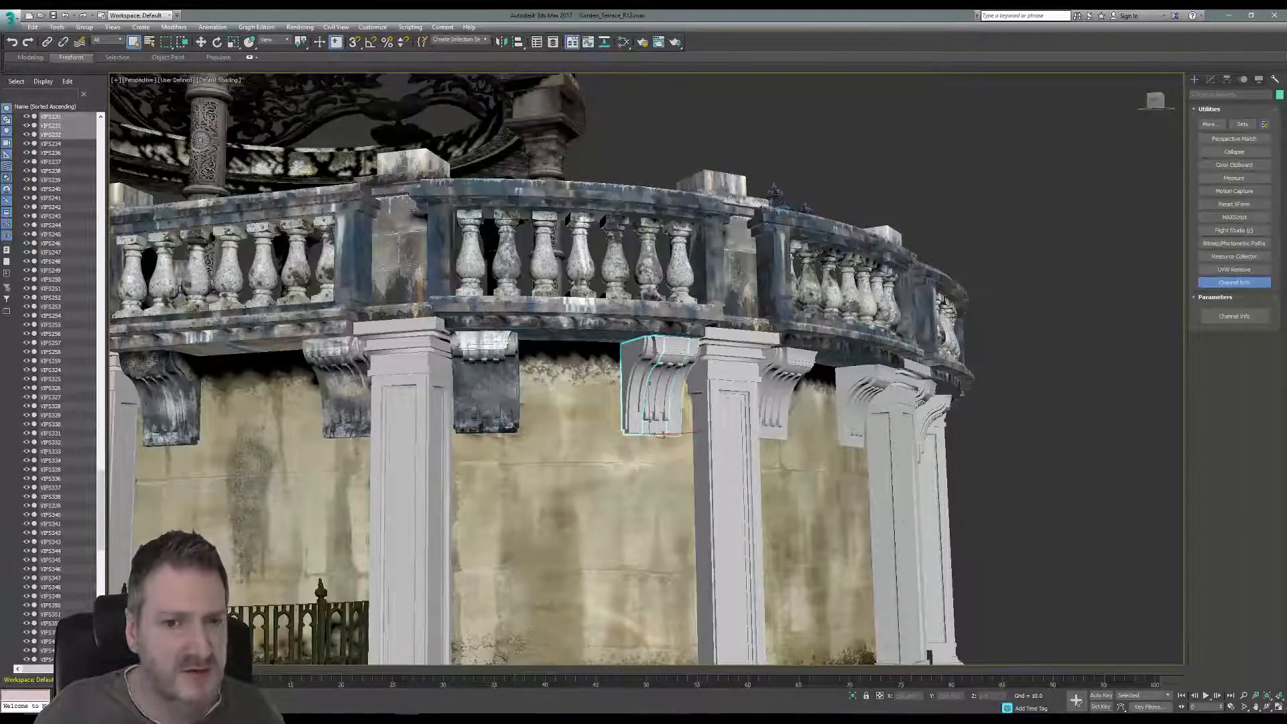
pyautogui.click(57, 27)
pyautogui.click(80, 122)
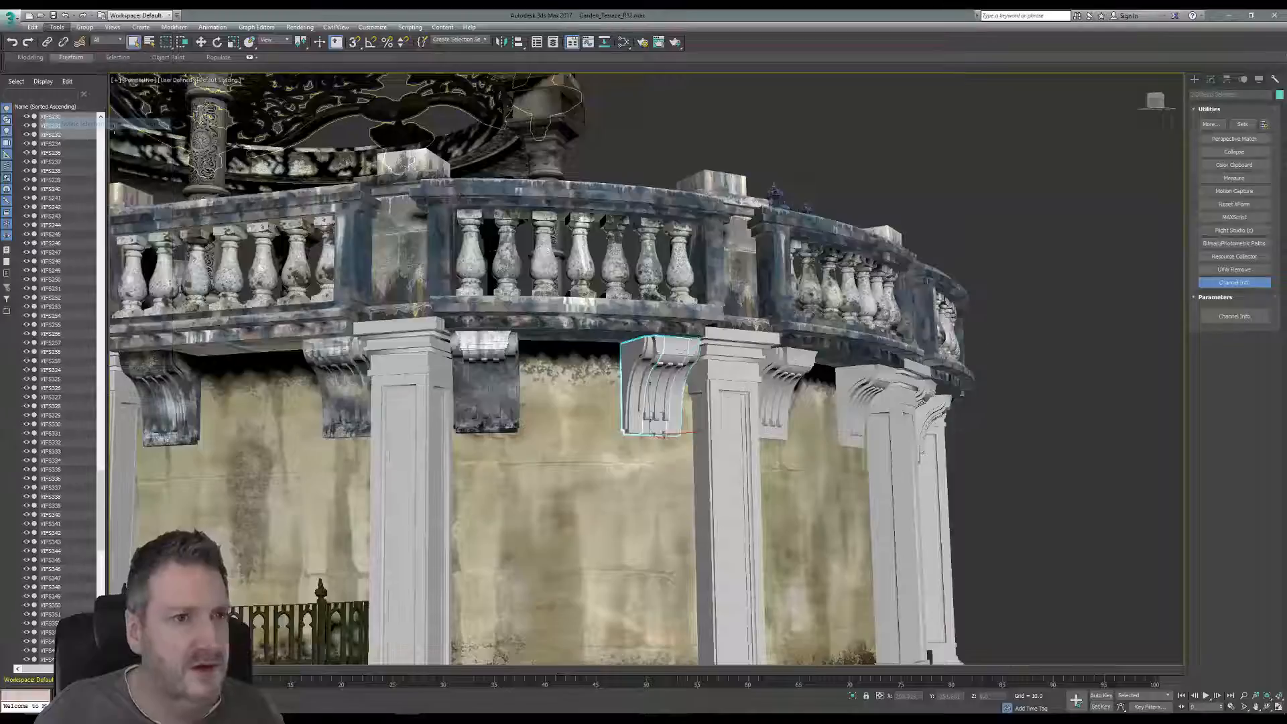
# Convert the isolated bracket's side piece VIFS231 to an Editable Poly.
pyautogui.click(581, 189)
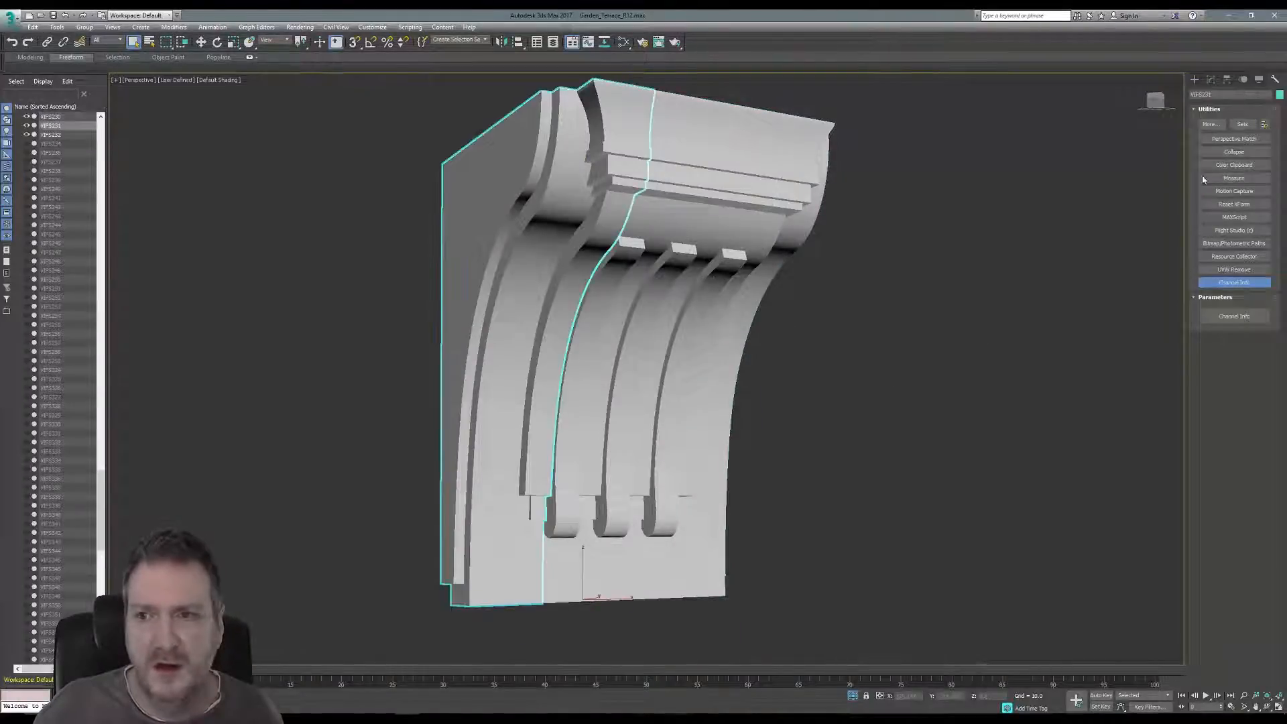
pyautogui.click(1211, 79)
pyautogui.rightClick(1229, 268)
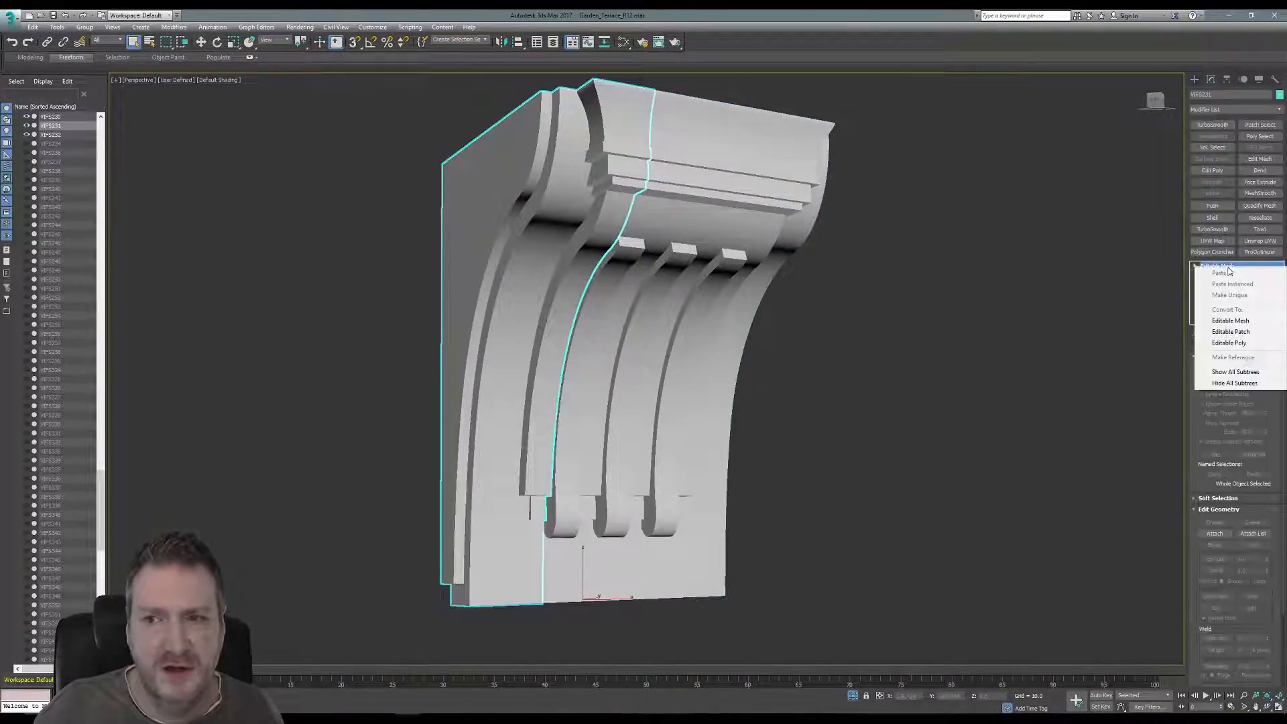
pyautogui.click(1240, 344)
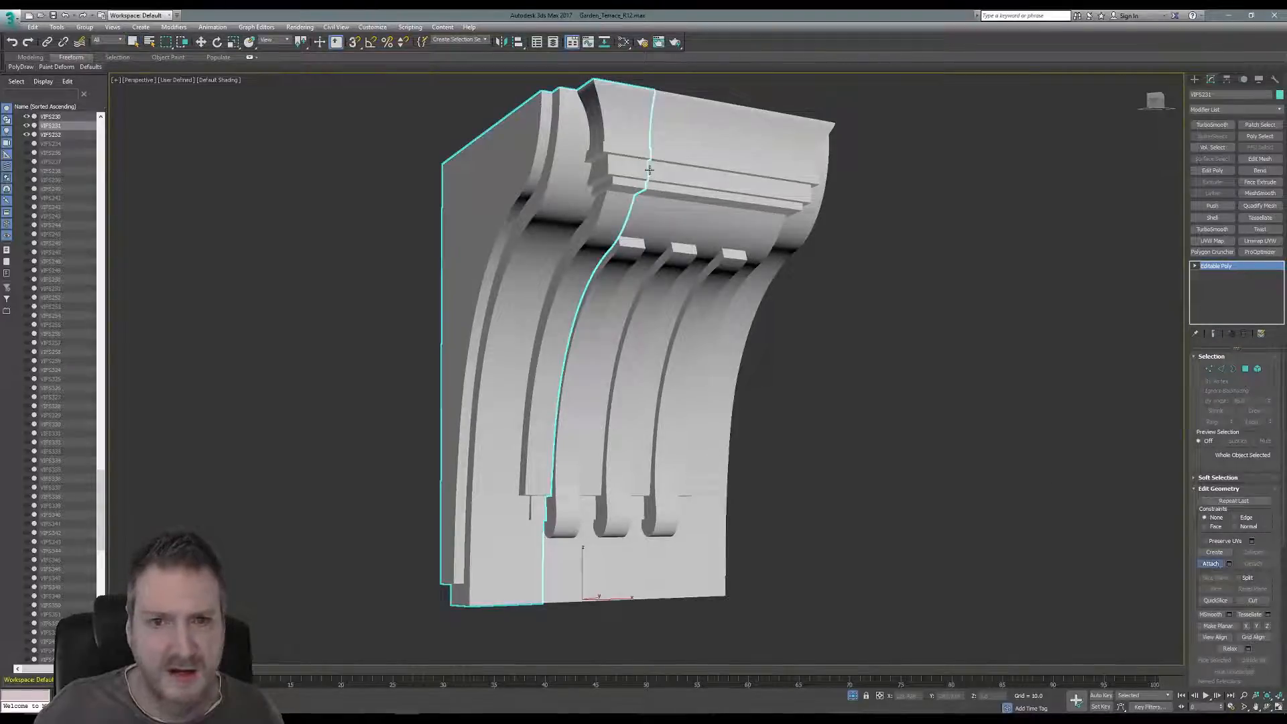
# Attach the bracket's other two pieces to the side piece and exit isolation.
pyautogui.click(666, 151)
pyautogui.click(697, 352)
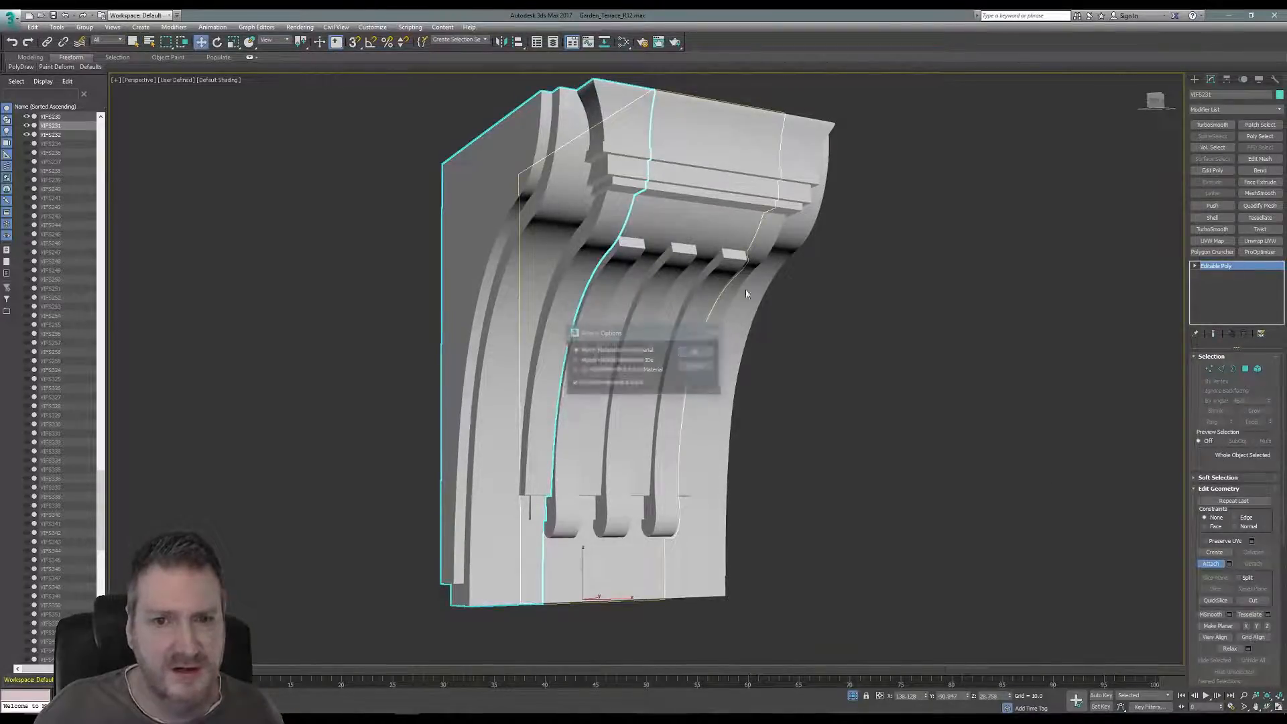
pyautogui.click(706, 333)
pyautogui.click(703, 351)
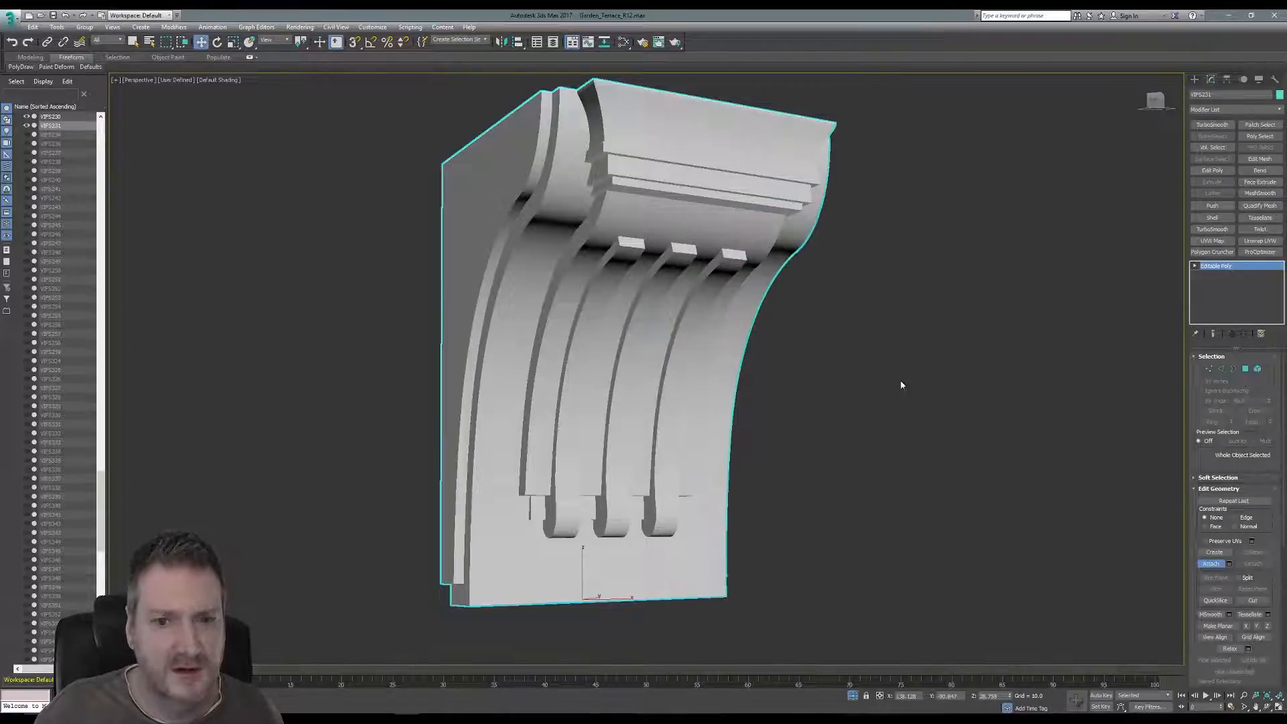
pyautogui.click(1190, 565)
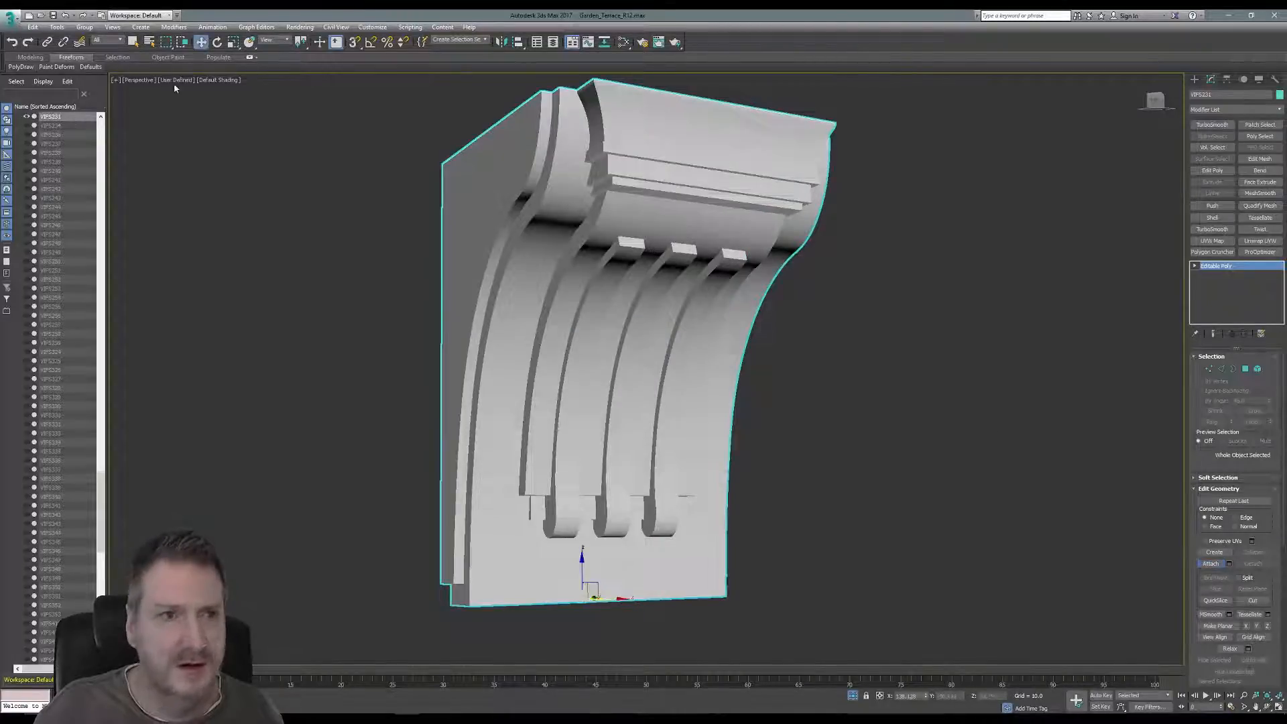
pyautogui.click(57, 27)
pyautogui.click(76, 135)
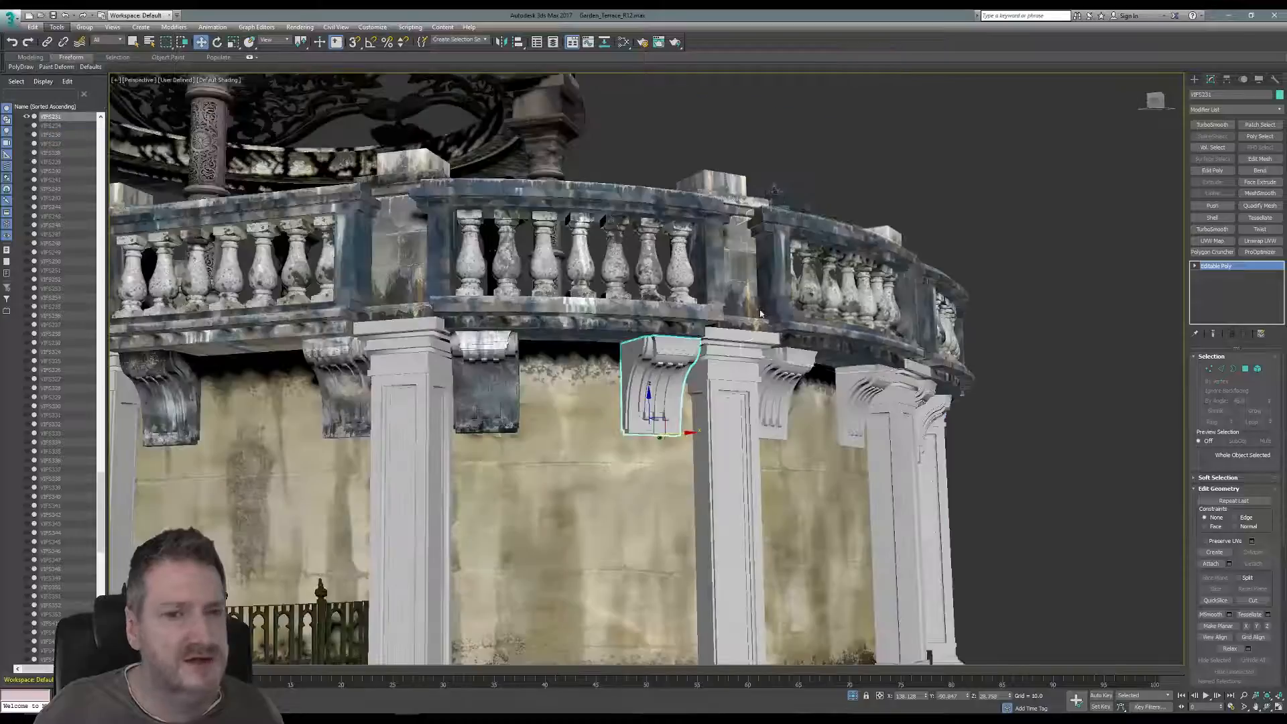
# Copy the 1:map channel of the neighbouring textured bracket VIFS234 using Channel Info.
pyautogui.click(482, 359)
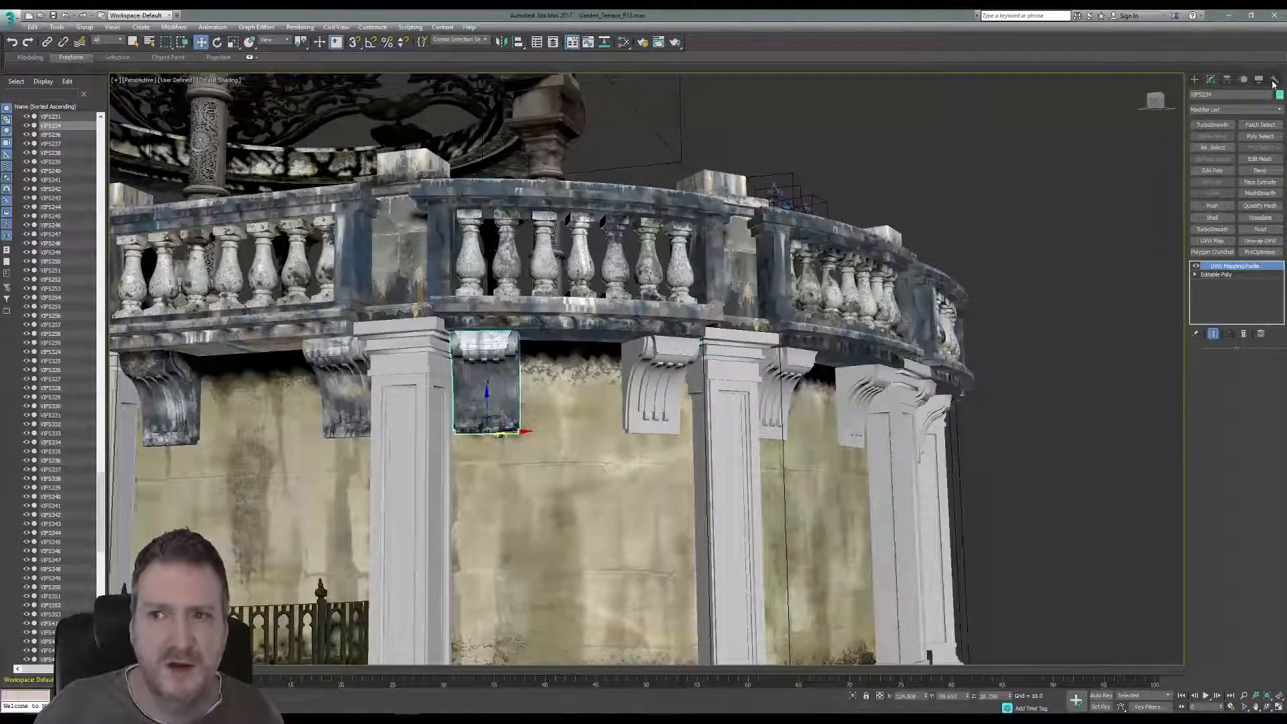
pyautogui.click(1275, 79)
pyautogui.click(1234, 283)
pyautogui.click(1235, 316)
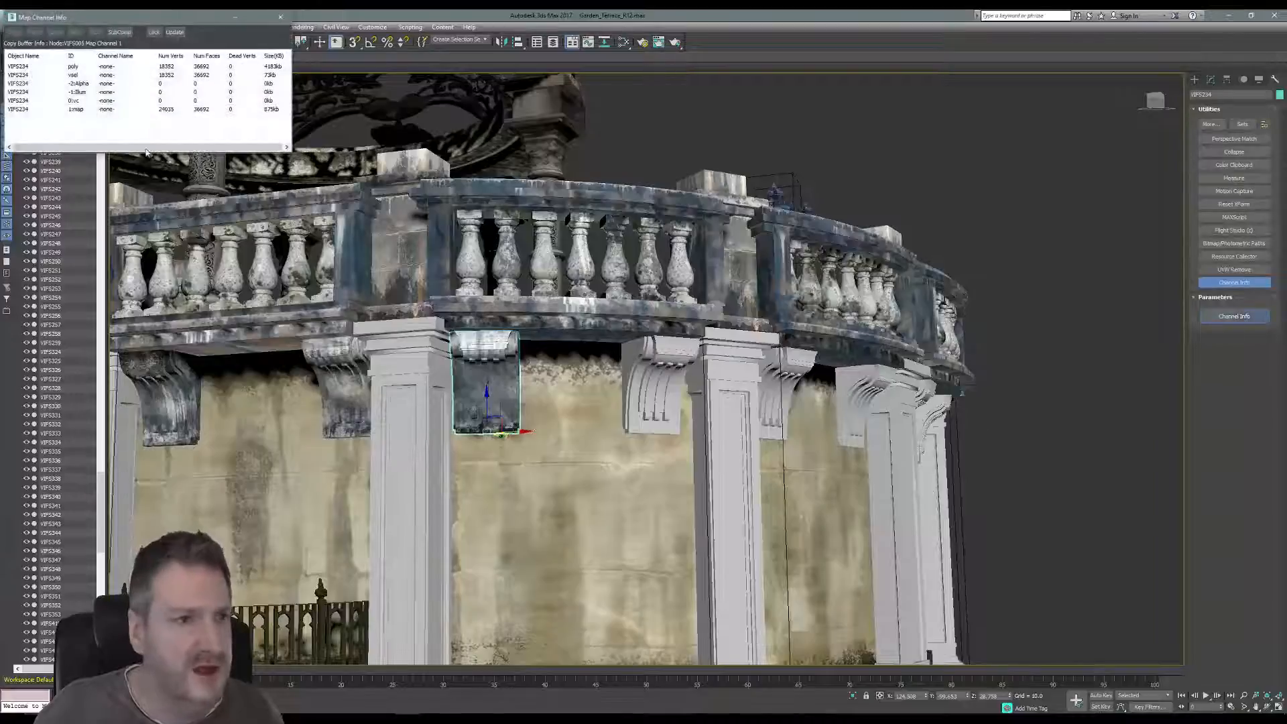
pyautogui.rightClick(81, 109)
pyautogui.click(97, 118)
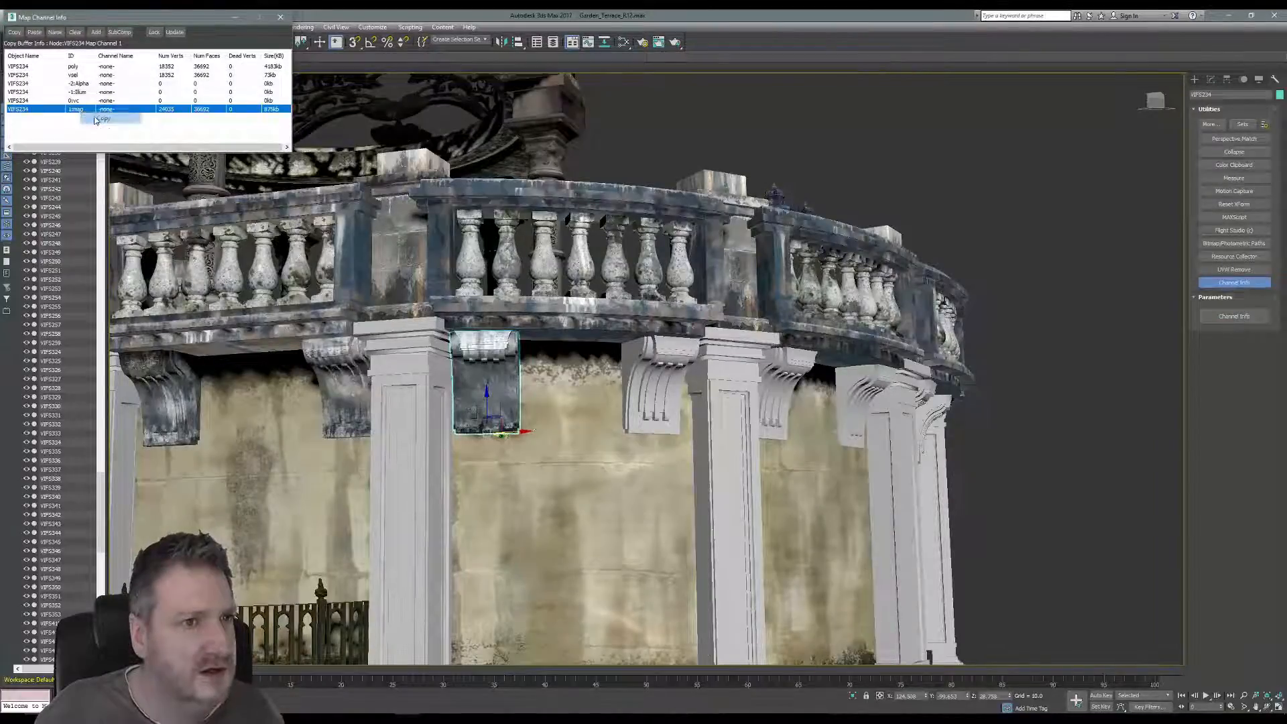
# Paste the copied UV channel onto the attached bracket's 1:map channel and close the Map Channel Info window.
pyautogui.click(660, 350)
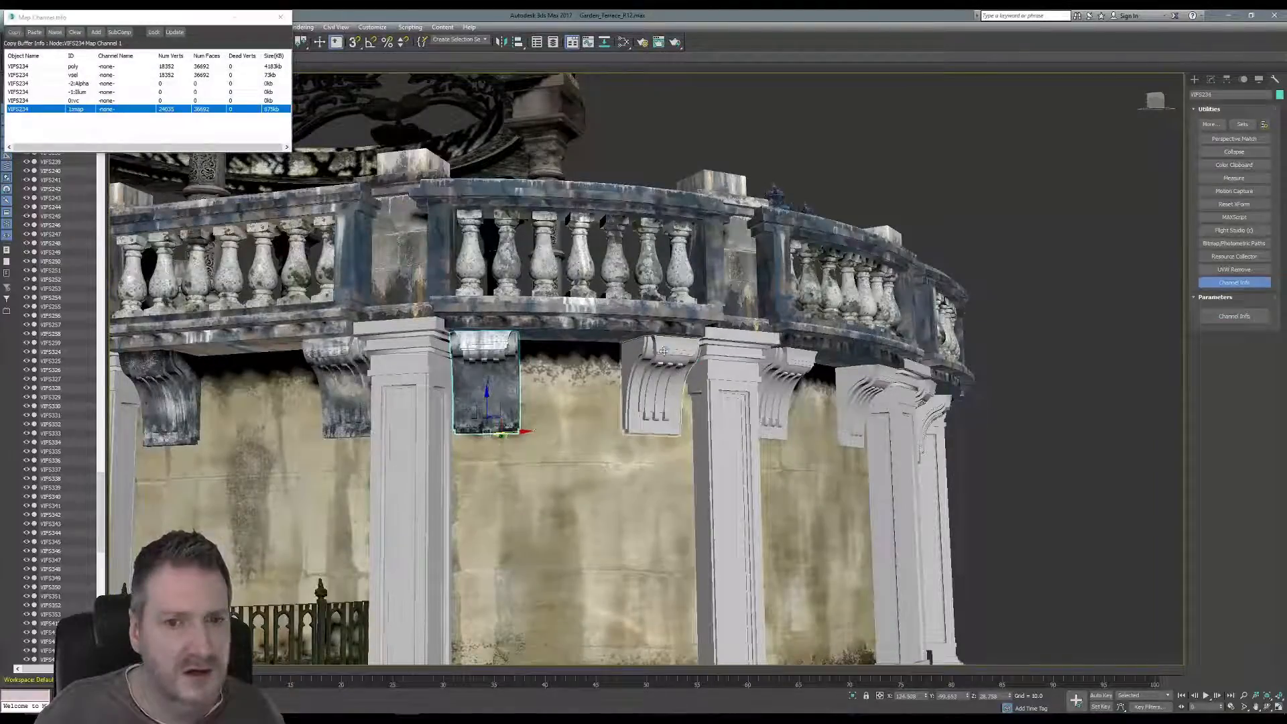
pyautogui.rightClick(78, 111)
pyautogui.click(97, 128)
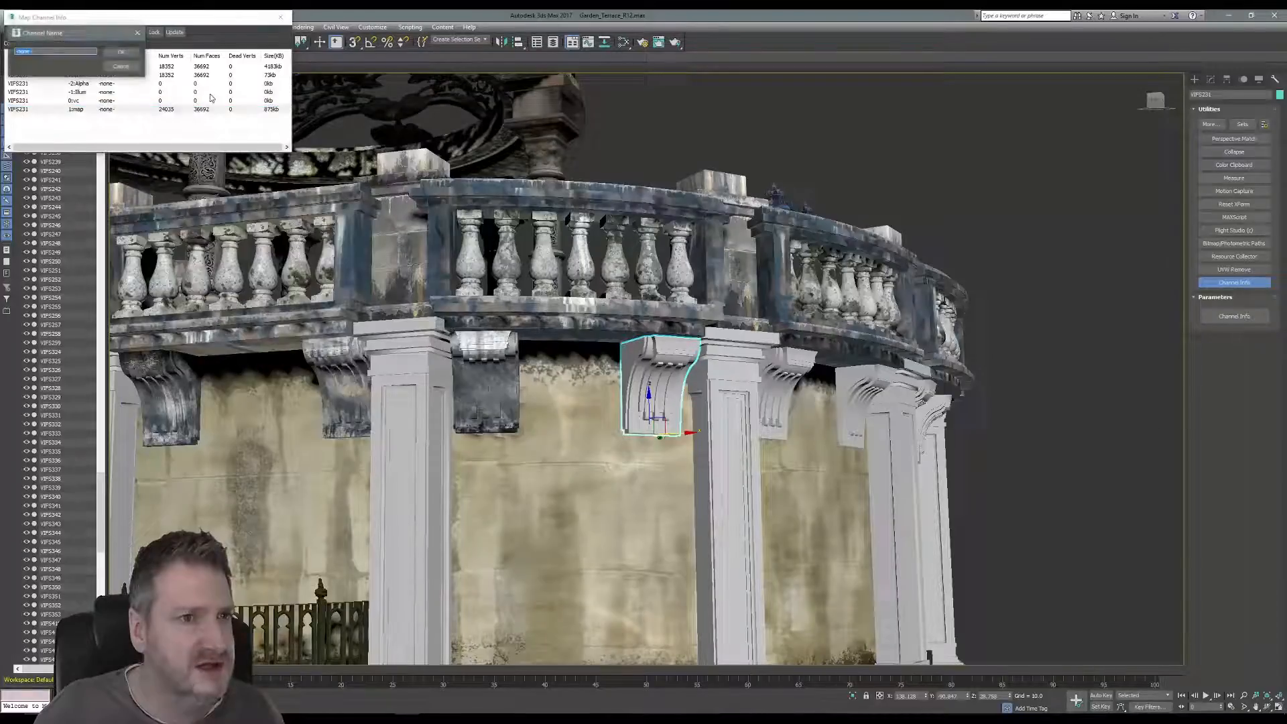
pyautogui.click(122, 53)
pyautogui.click(281, 16)
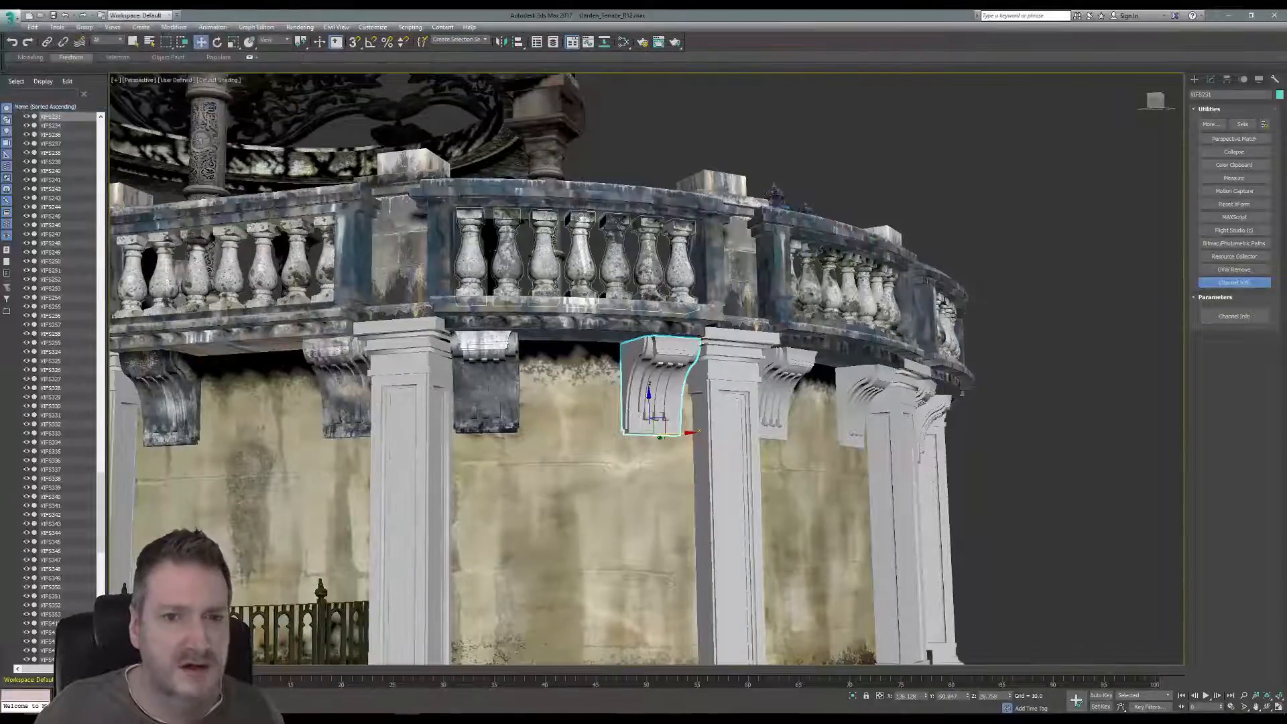
# Add a new Standard material beside the existing support materials in the Slate Material Editor.
pyautogui.moveTo(619, 222); pyautogui.dragTo(356, 205, button='middle')
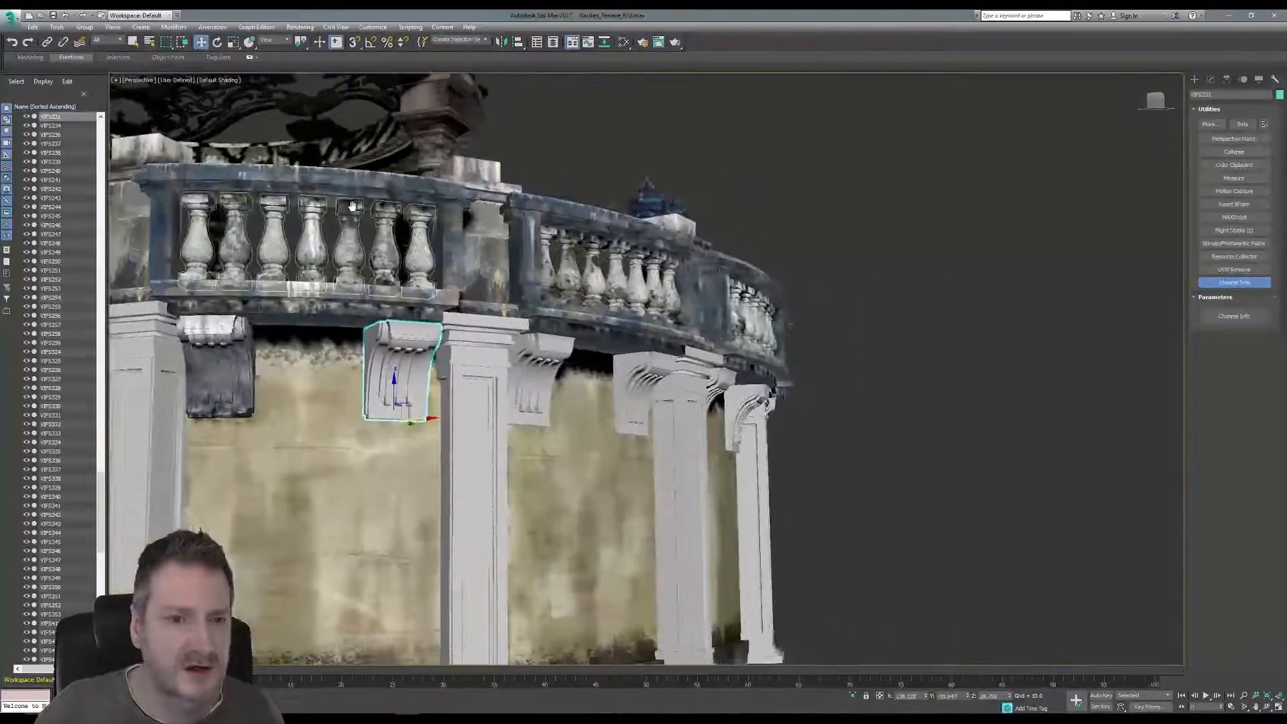
pyautogui.click(623, 42)
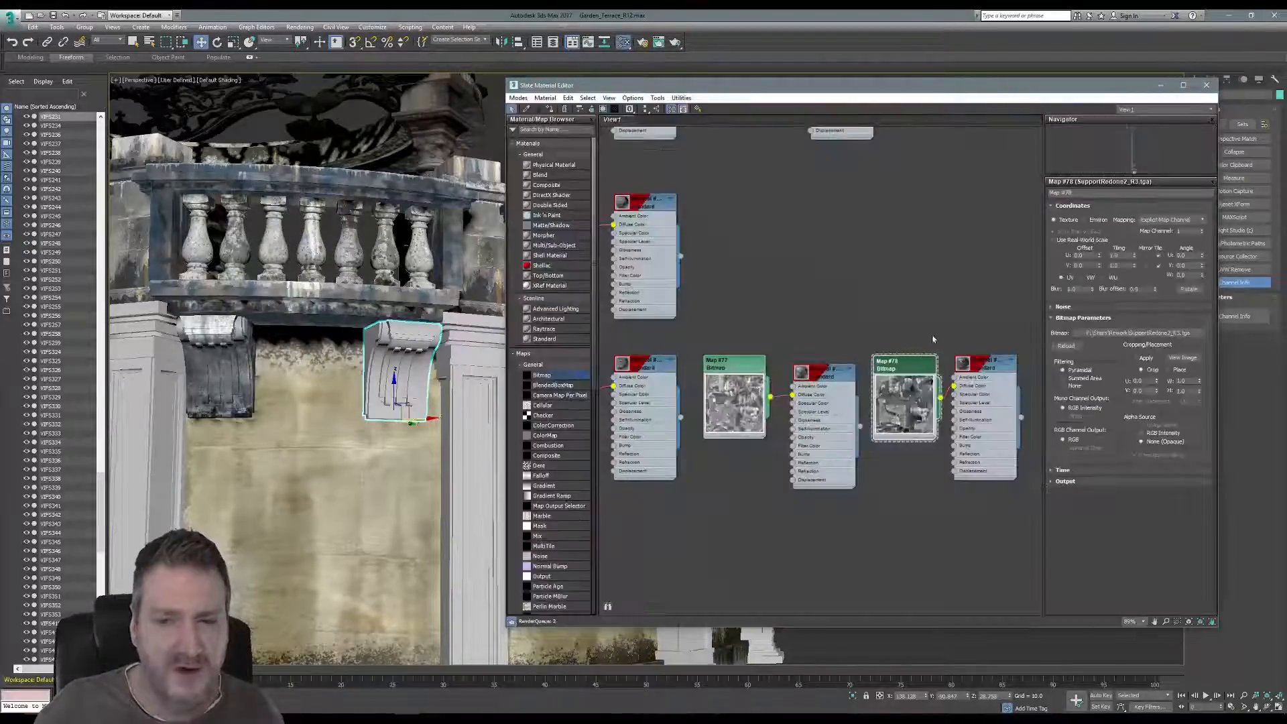
pyautogui.moveTo(933, 339); pyautogui.dragTo(645, 260, button='middle')
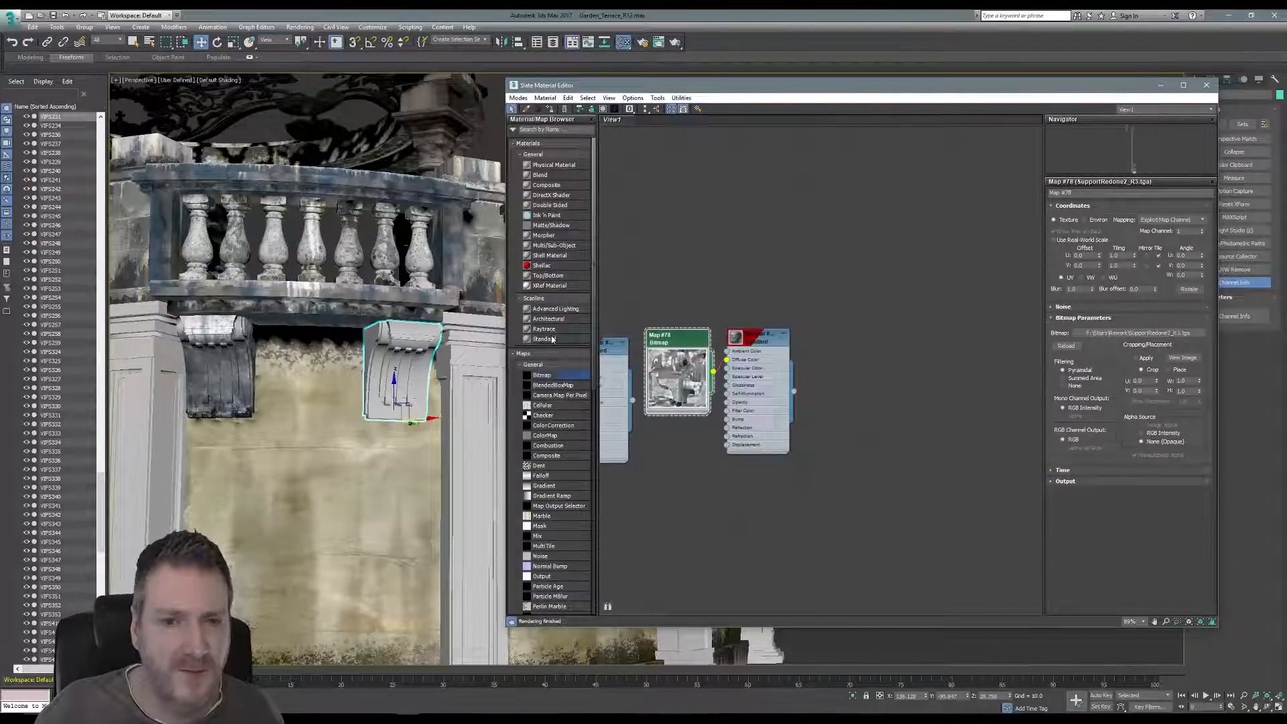
pyautogui.moveTo(554, 340); pyautogui.dragTo(929, 352)
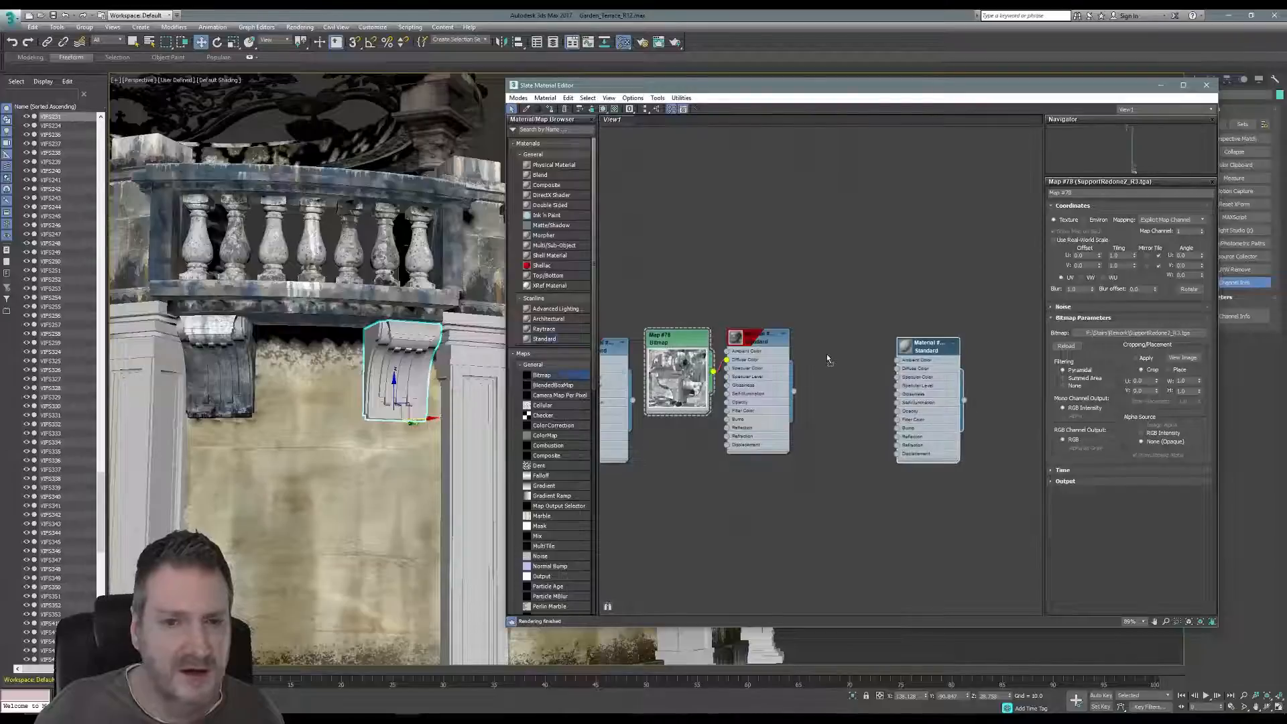
# Add a Bitmap node next to the new material and load SupportRedone2_R4.tga into it.
pyautogui.moveTo(826, 354); pyautogui.dragTo(833, 347)
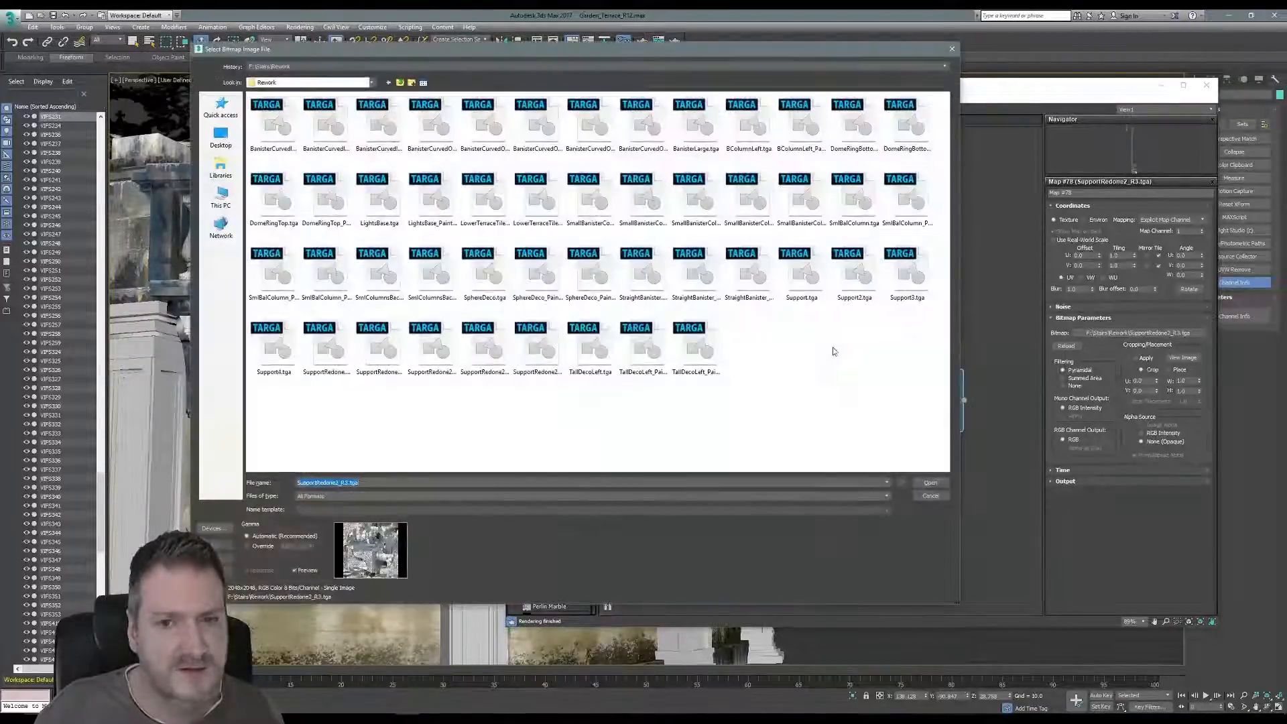
pyautogui.click(827, 389)
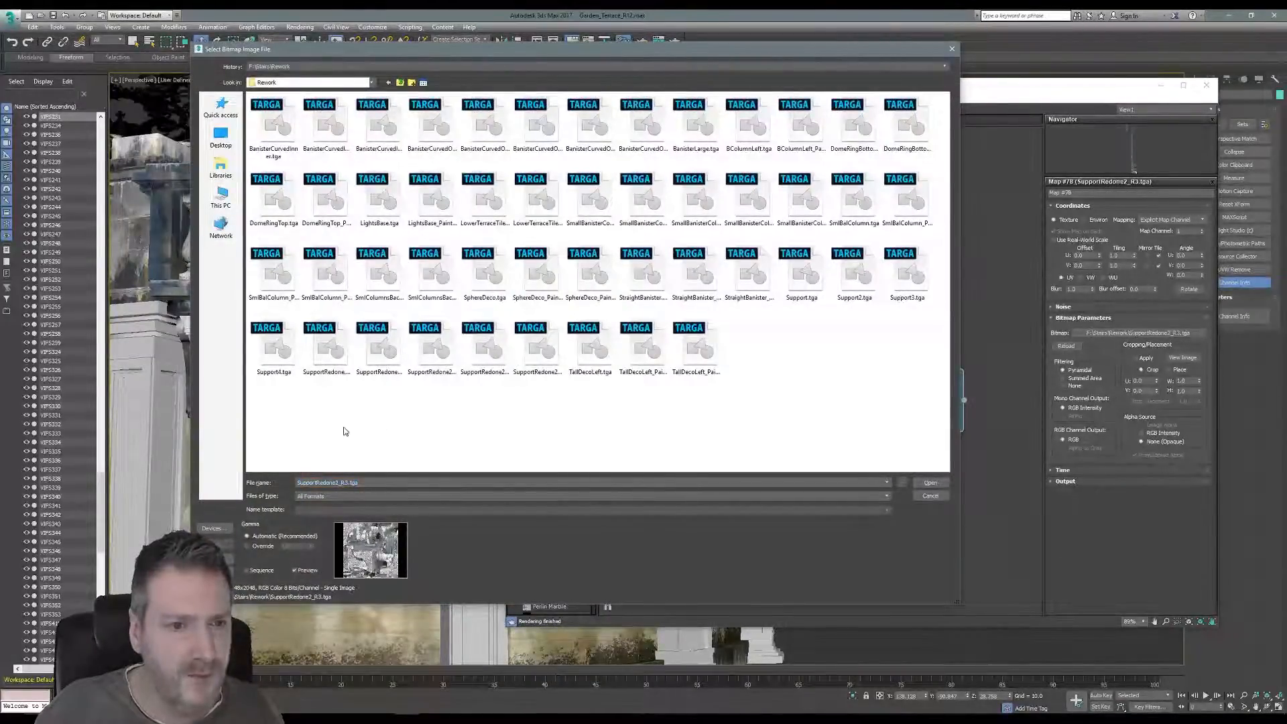
pyautogui.click(536, 357)
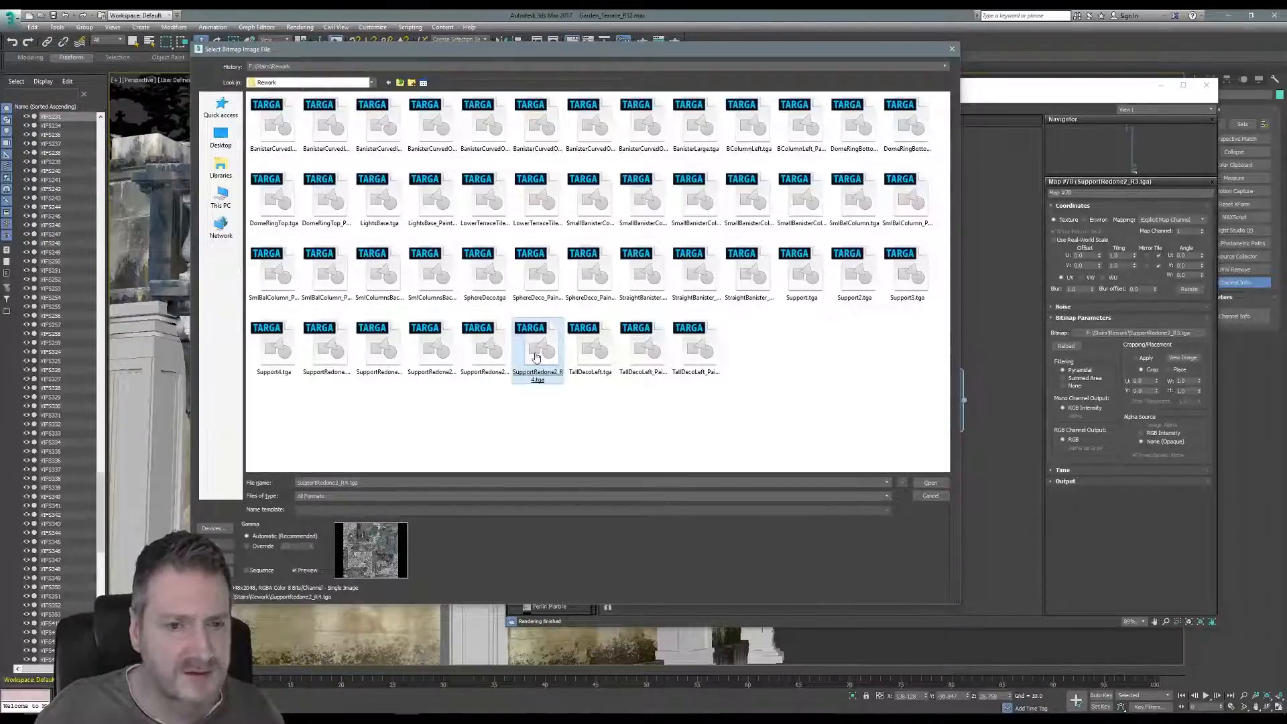
pyautogui.doubleClick(536, 358)
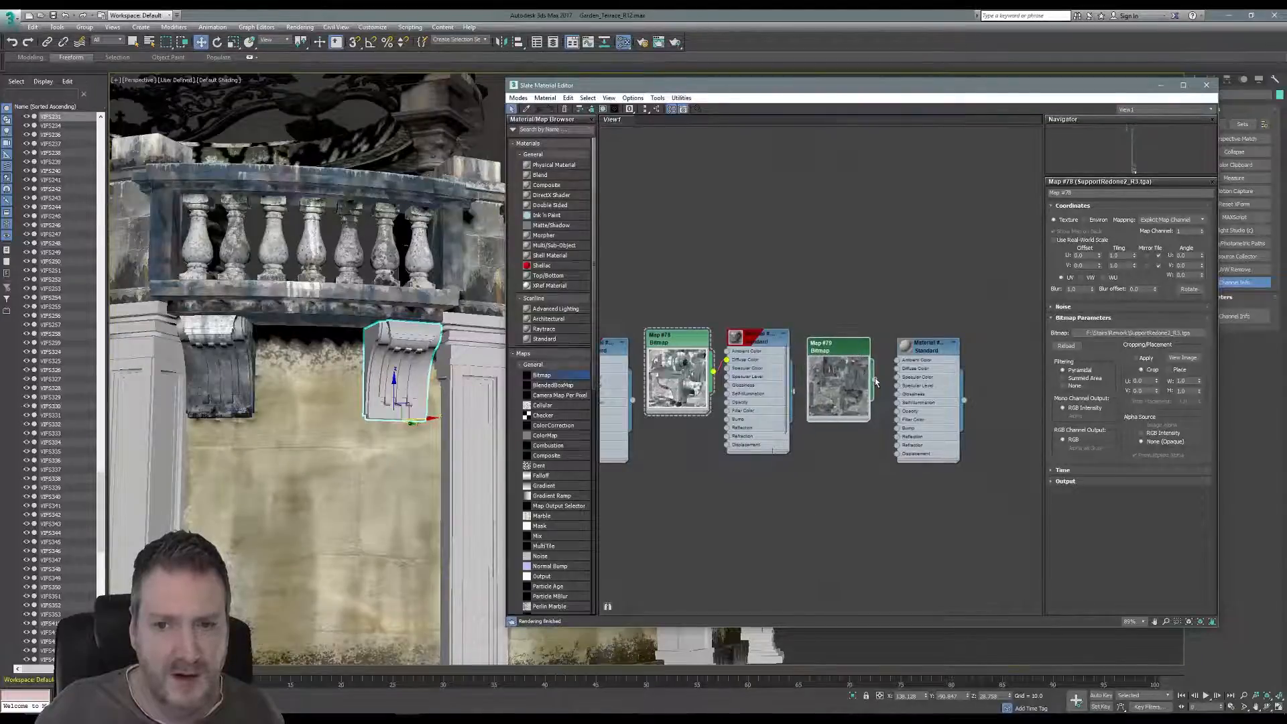
# Connect the new bitmap to the material's Diffuse Color and show the shaded material in the viewport.
pyautogui.moveTo(875, 382); pyautogui.dragTo(897, 369)
pyautogui.rightClick(917, 354)
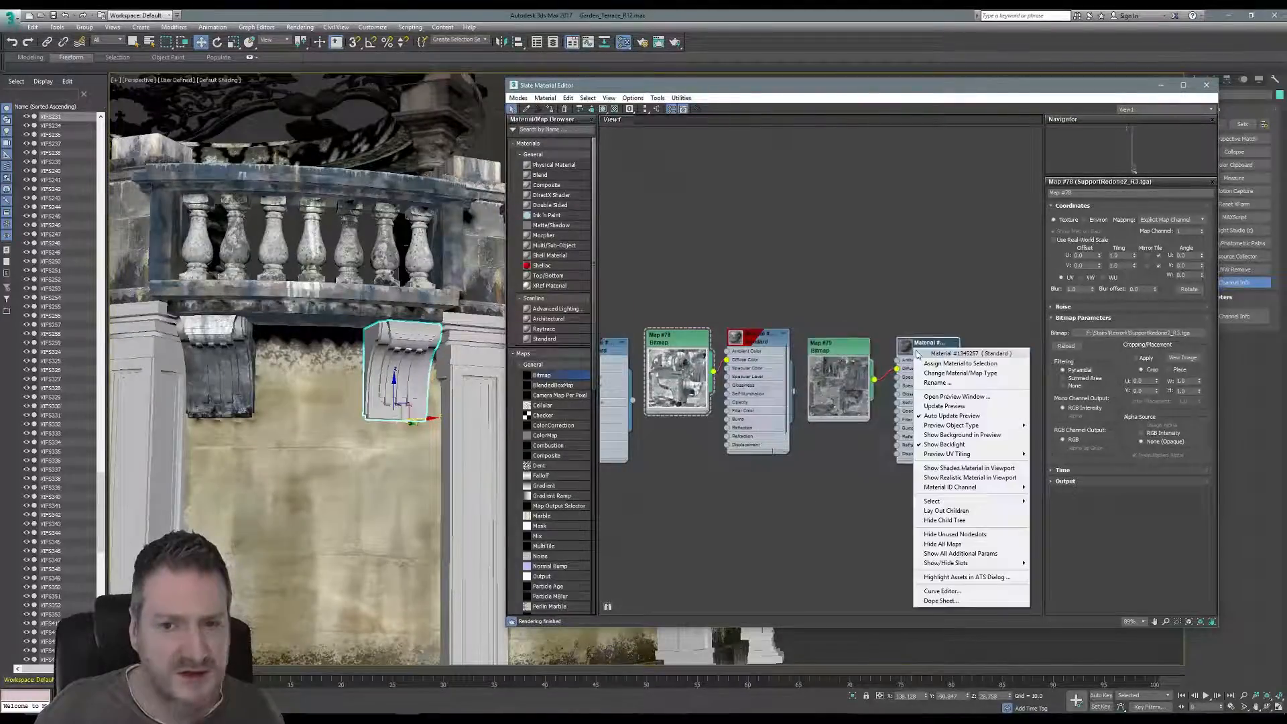
pyautogui.click(967, 468)
# Assign the new Standard material to the selected bracket.
pyautogui.rightClick(929, 349)
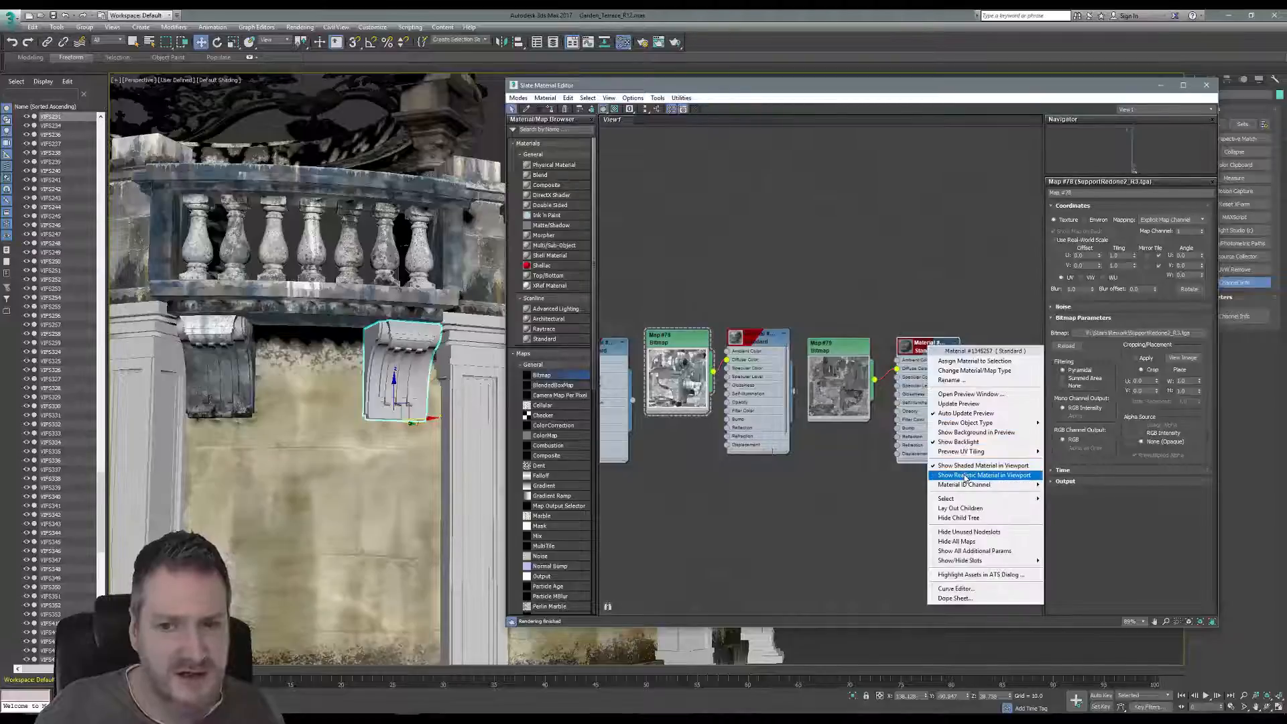
pyautogui.click(965, 476)
pyautogui.rightClick(925, 353)
pyautogui.click(967, 468)
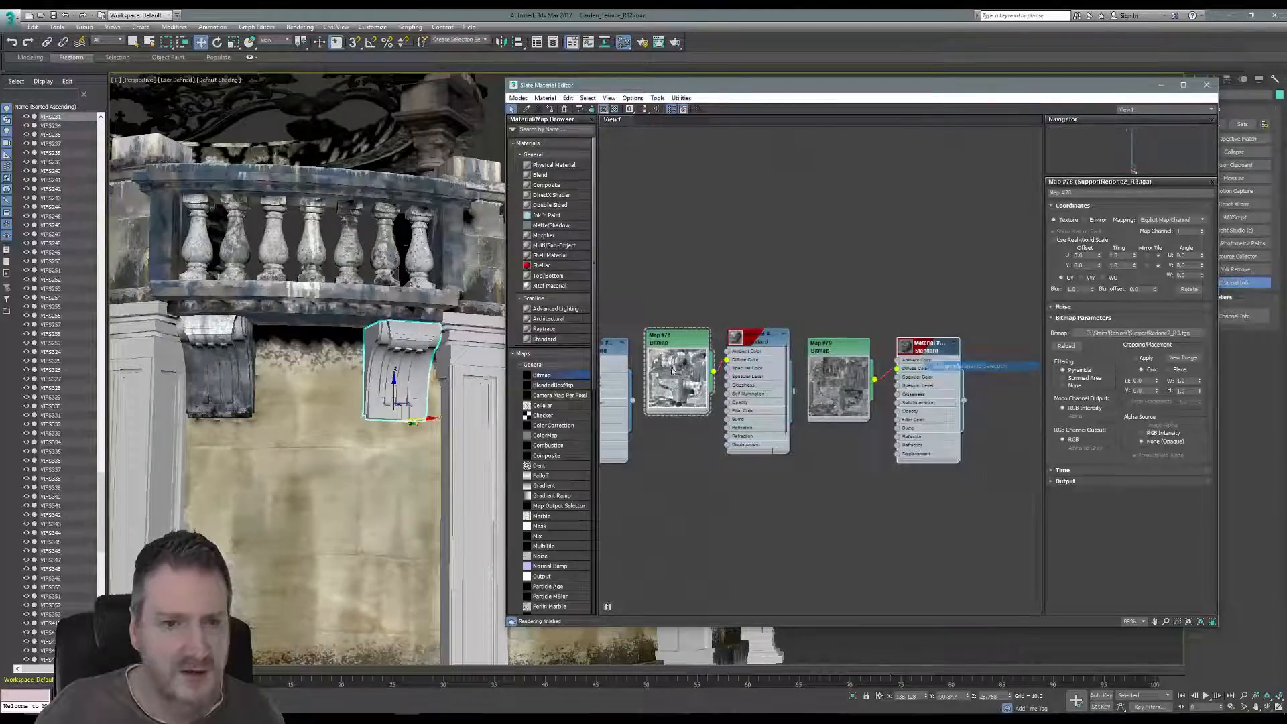
# Close the Slate Material Editor and inspect the newly textured bracket from below against its neighbours.
pyautogui.click(1207, 86)
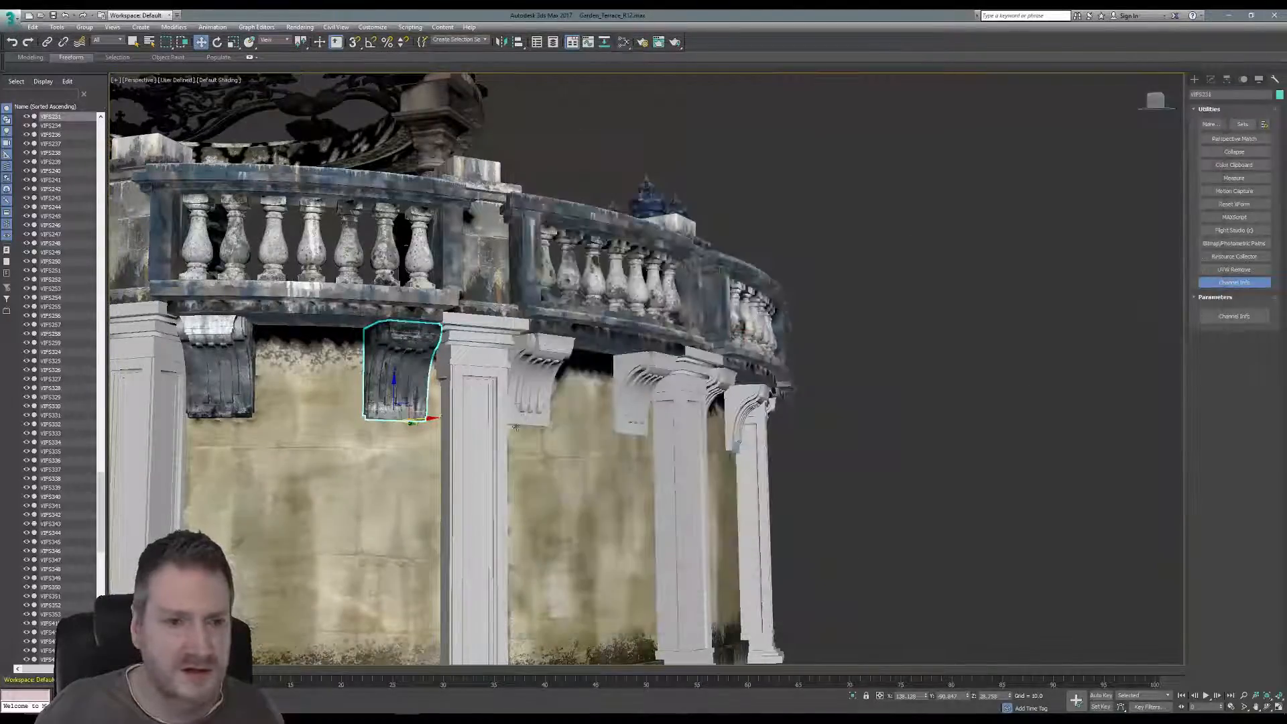
pyautogui.moveTo(621, 409); pyautogui.dragTo(844, 403, button='middle')
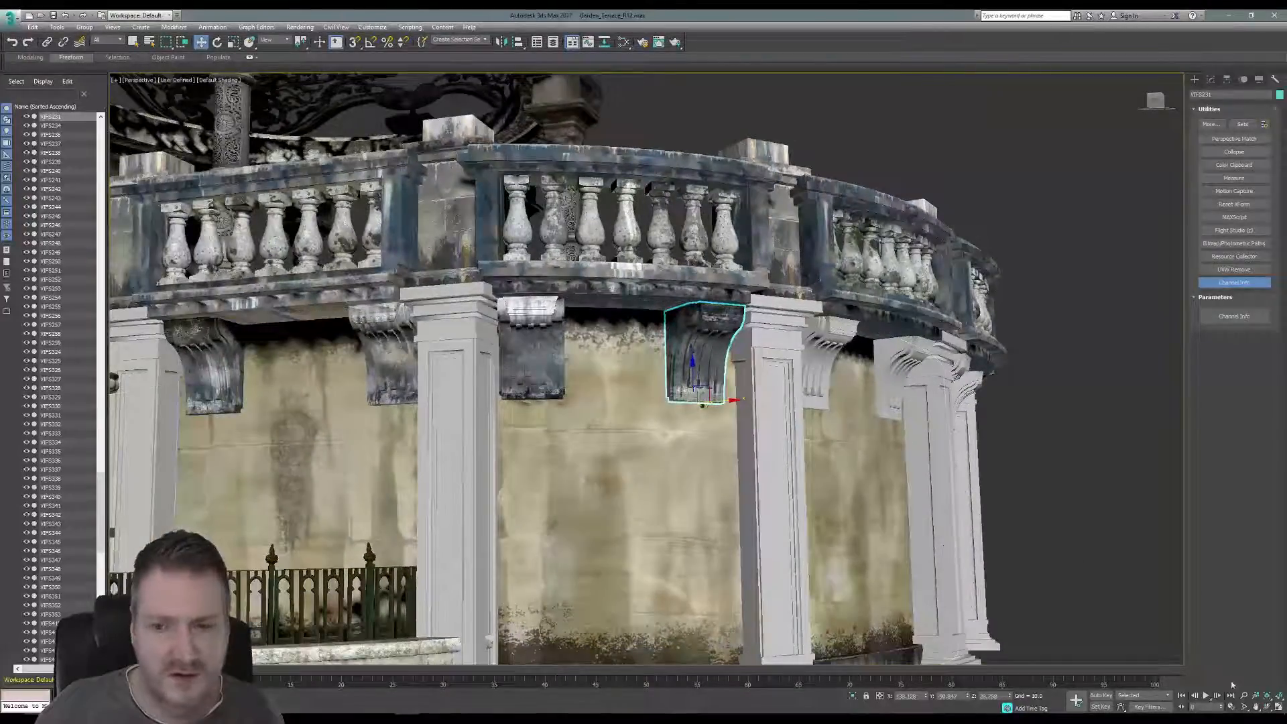
pyautogui.click(1267, 707)
pyautogui.moveTo(672, 404); pyautogui.dragTo(647, 382)
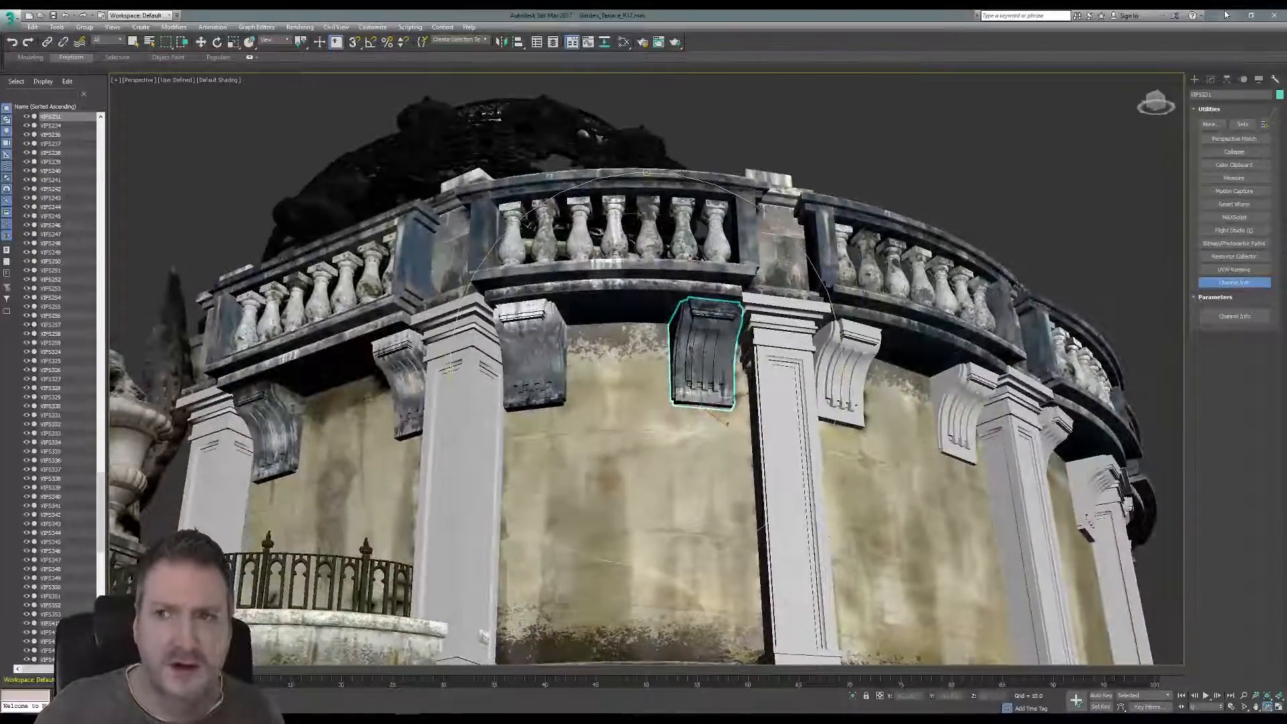
# Switch to Photoshop and close the SupportRedone2_R3.tga document.
pyautogui.click(1229, 15)
pyautogui.click(453, 714)
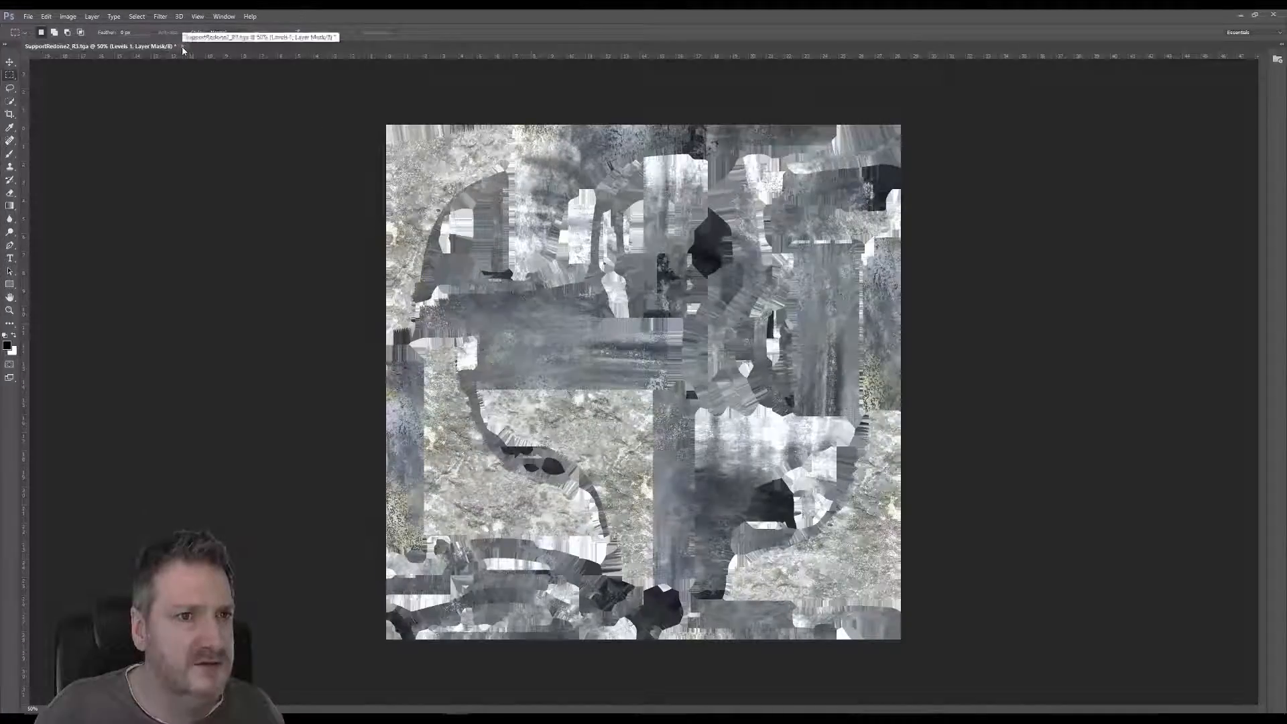
pyautogui.click(182, 46)
pyautogui.click(645, 272)
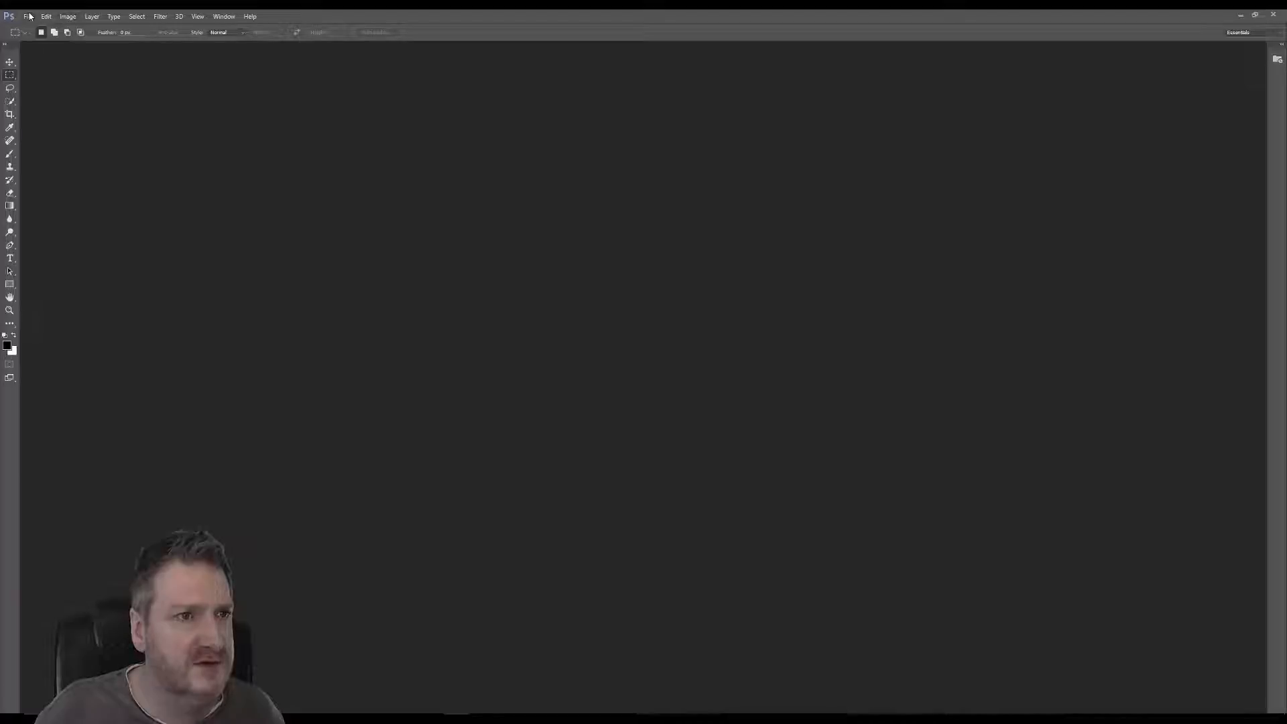
# Open SupportRedone2_R4.tga from the Rework folder.
pyautogui.click(29, 17)
pyautogui.click(43, 36)
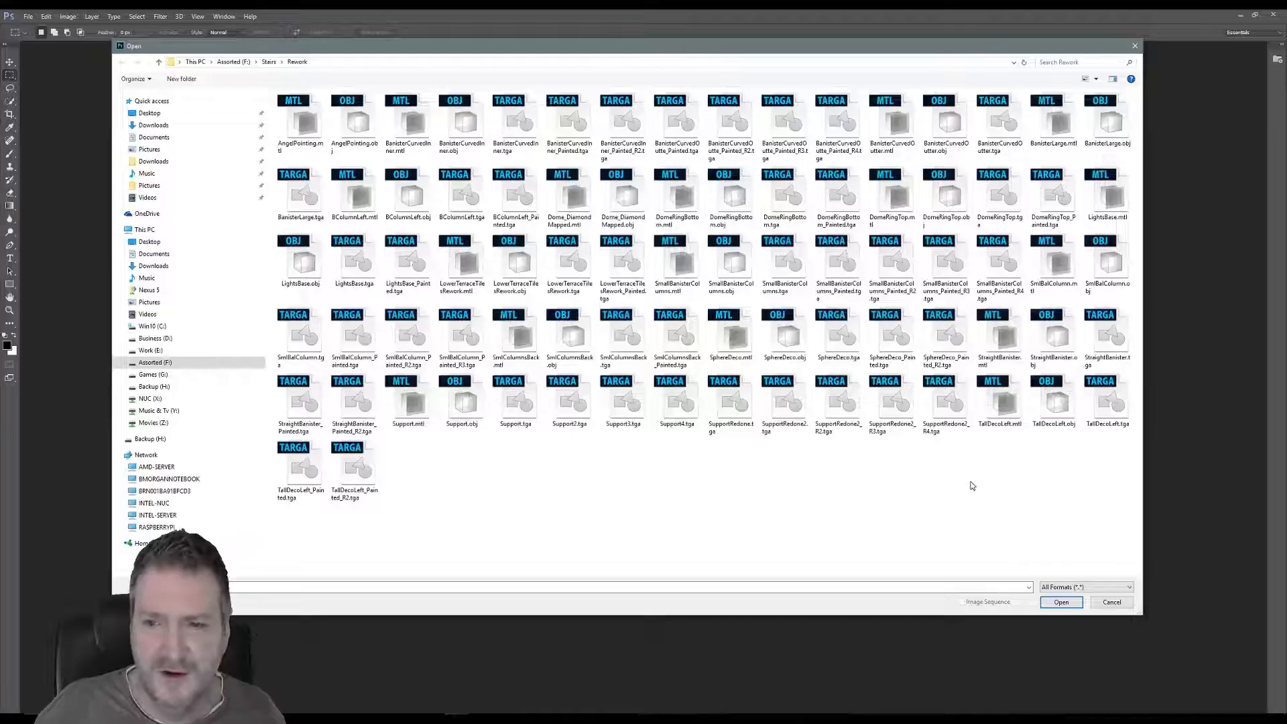
pyautogui.doubleClick(948, 402)
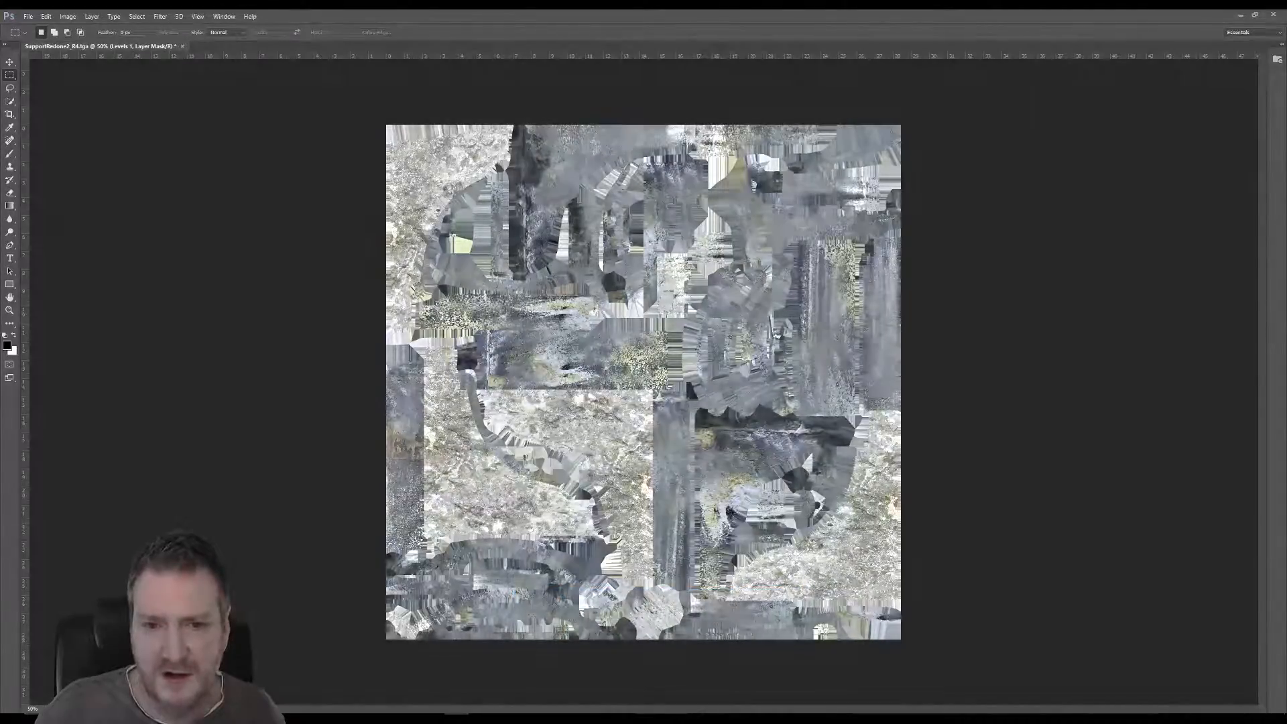
# Save the adjusted texture in Targa format over SupportRedone2_R4.tga at 24 bits/pixel.
pyautogui.click(28, 17)
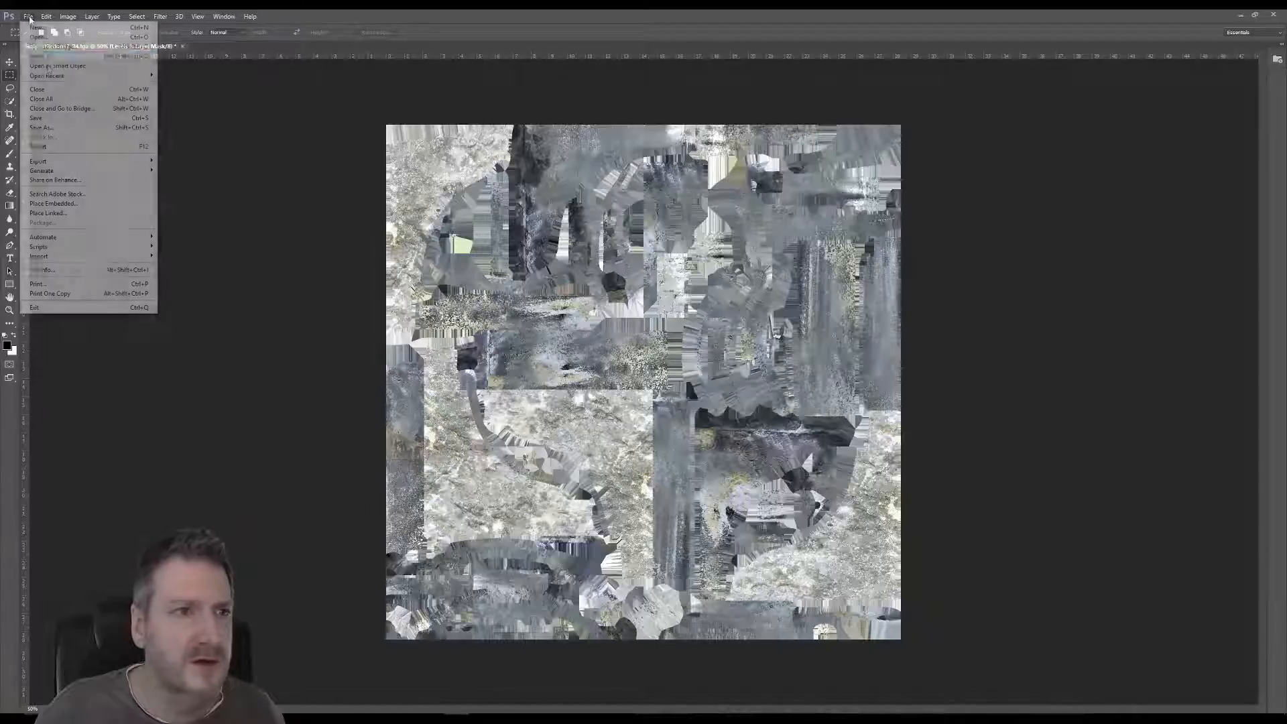
pyautogui.click(79, 120)
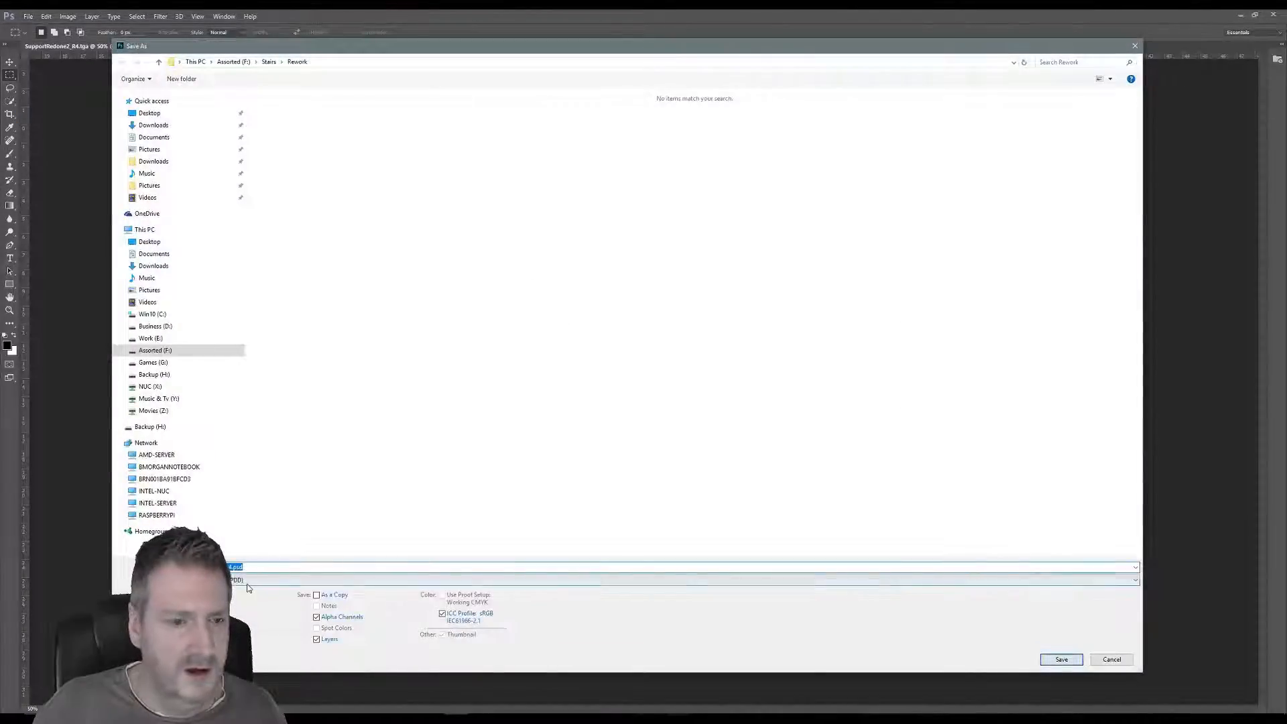
pyautogui.click(248, 581)
pyautogui.click(282, 564)
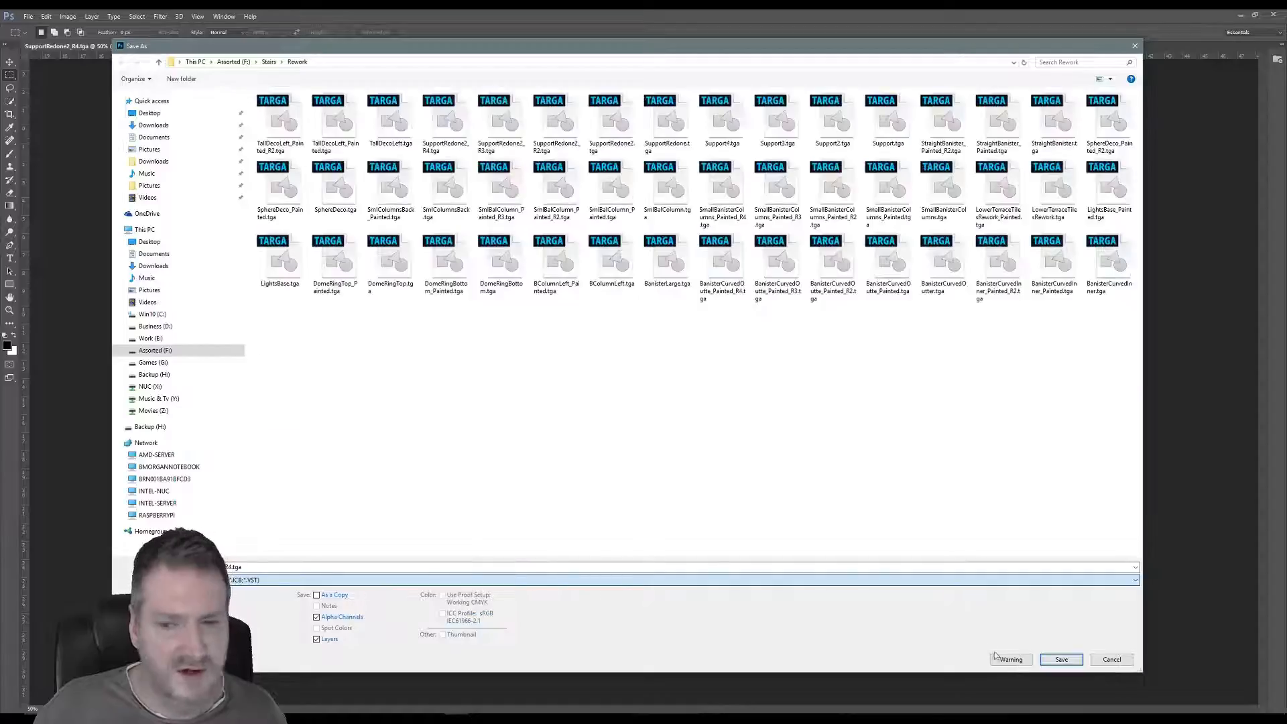
pyautogui.click(1062, 659)
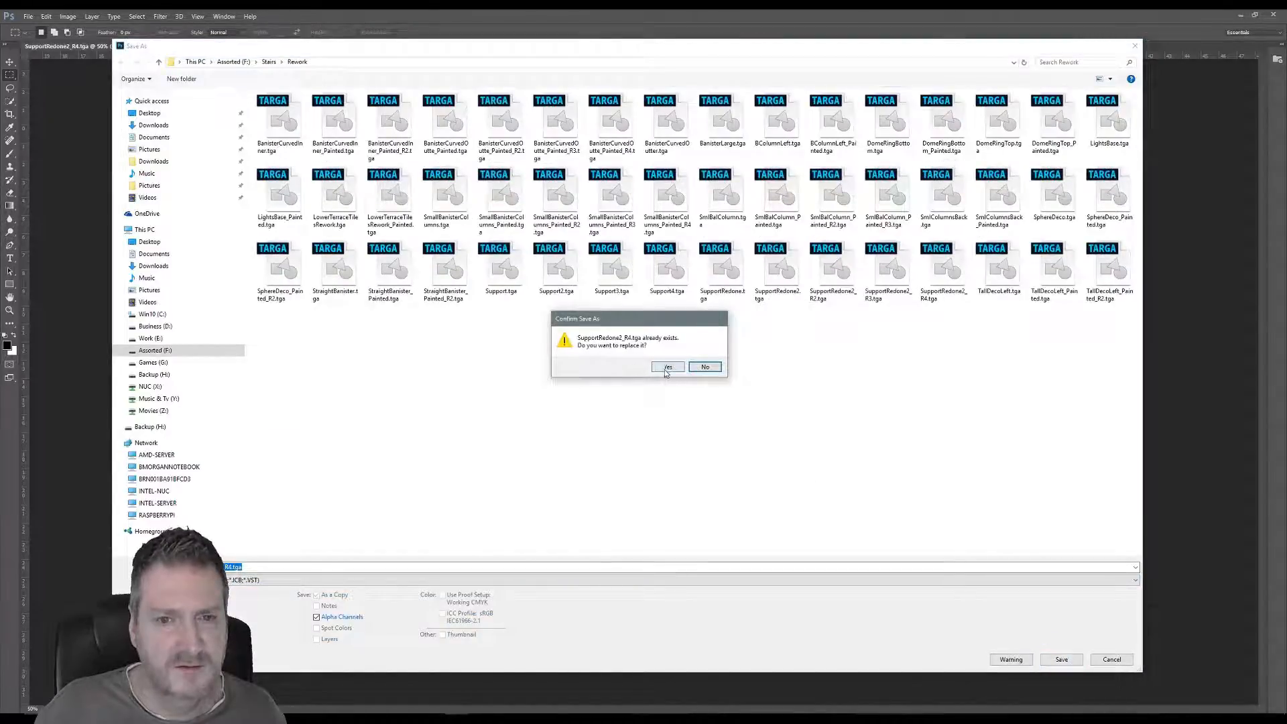
pyautogui.click(667, 367)
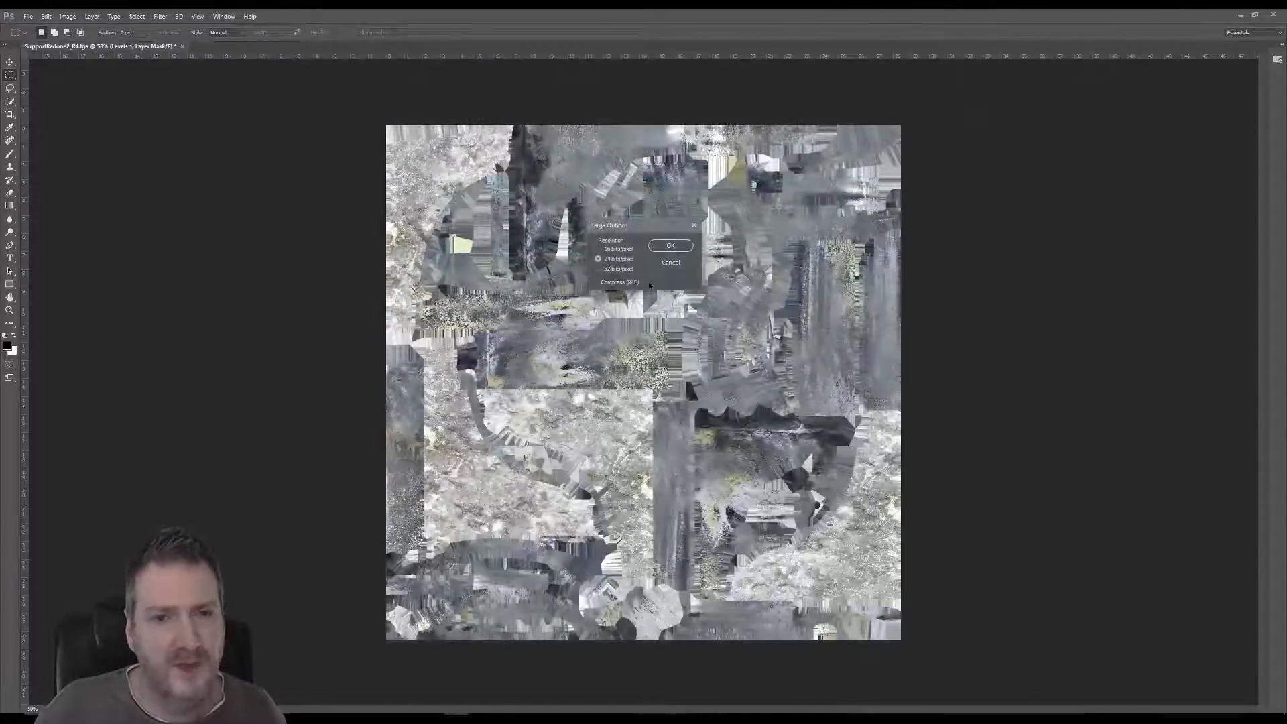
pyautogui.press('Return')
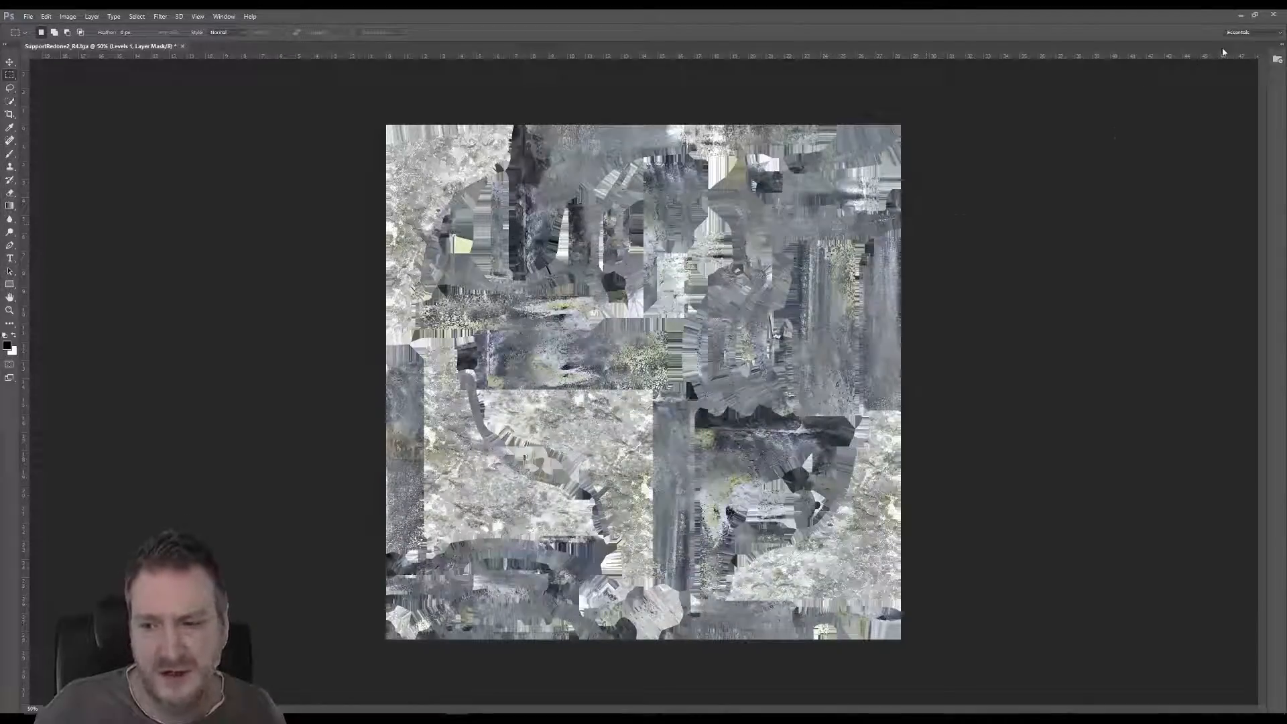
# Return to 3ds Max, view the bracket with its updated texture and save the scene.
pyautogui.click(1241, 16)
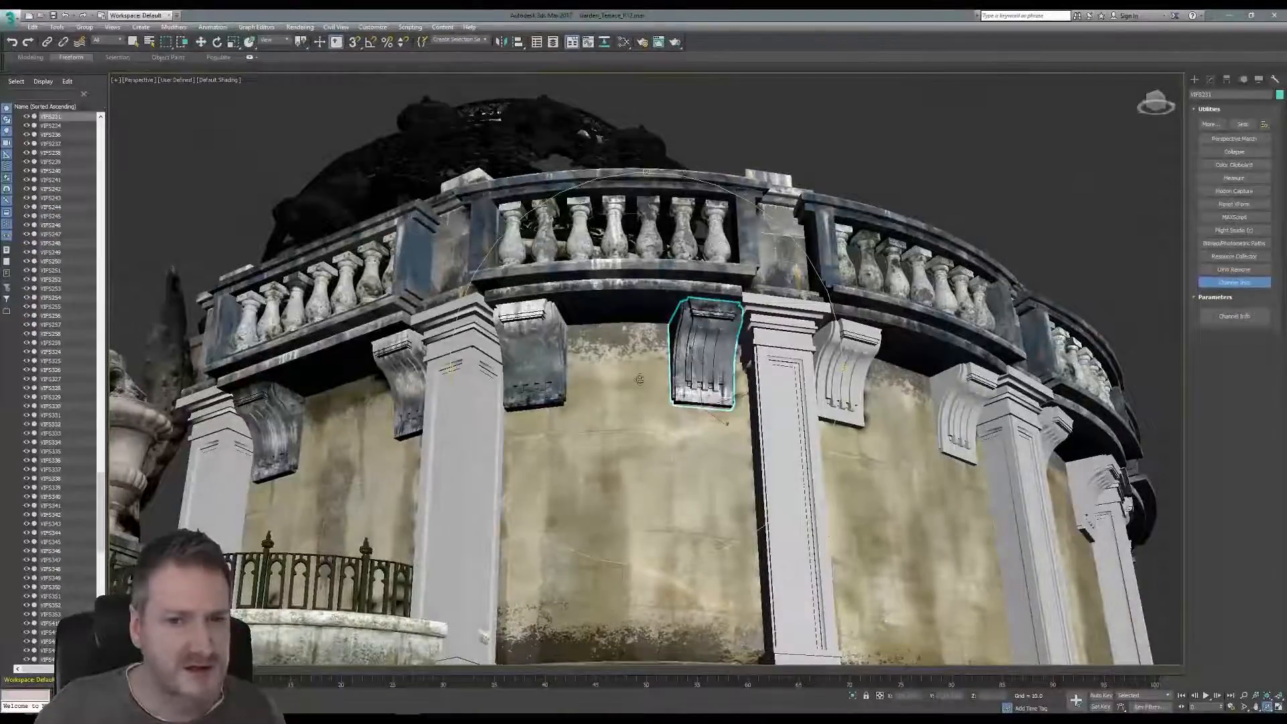
pyautogui.keyDown('alt'); pyautogui.moveTo(647, 429); pyautogui.dragTo(598, 401, button='middle'); pyautogui.keyUp('alt')
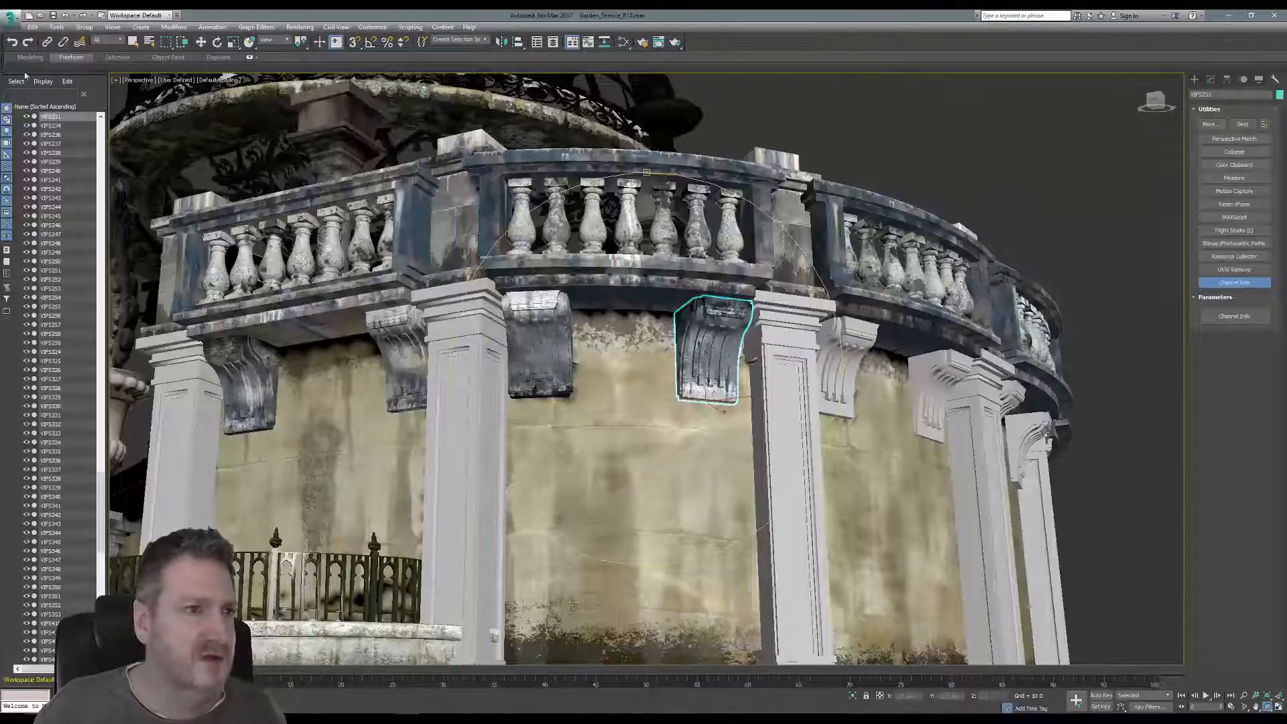
pyautogui.click(10, 14)
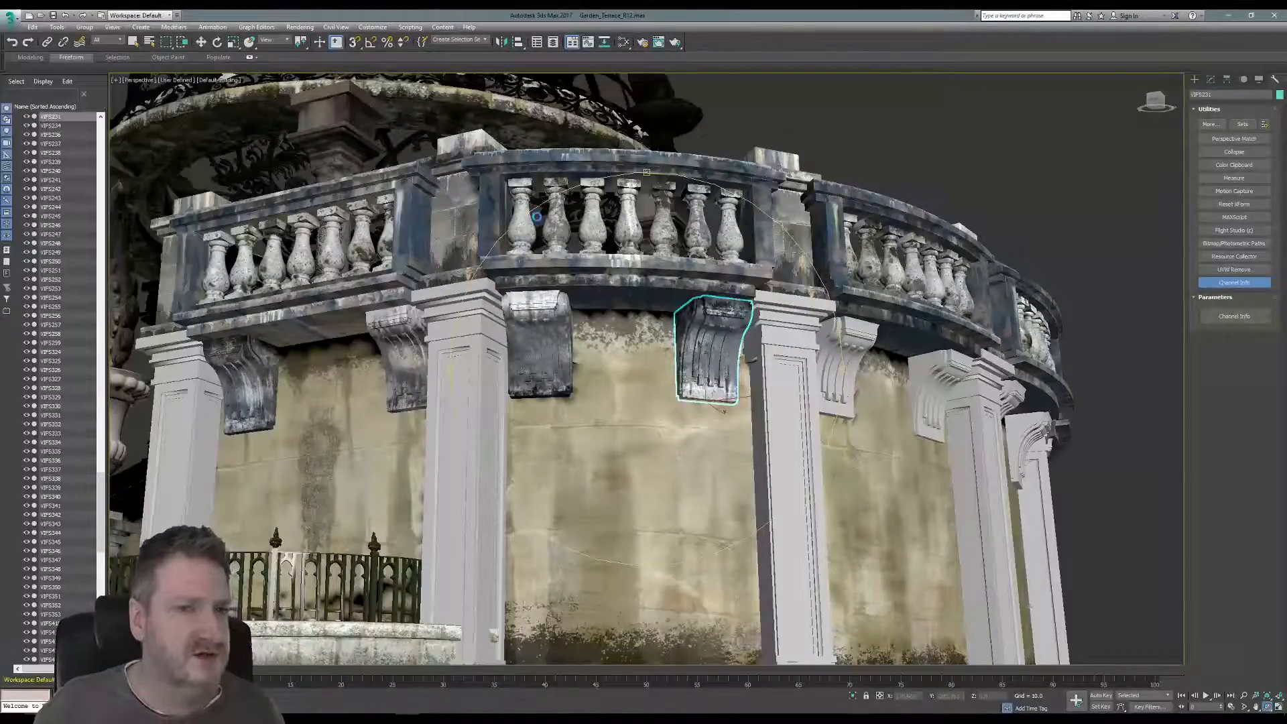
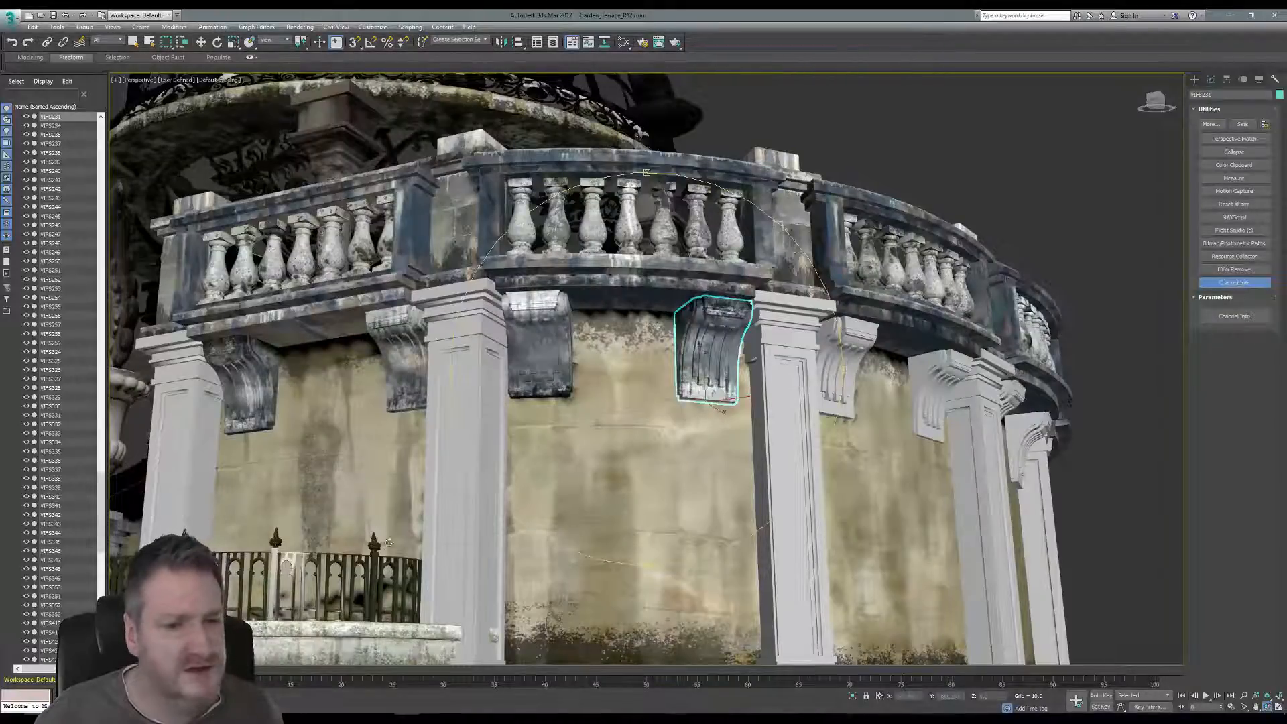
# Switch to Mari, hide the upper paint layers and load the grey plaster image with ochre patches for Paint Through.
pyautogui.click(1229, 15)
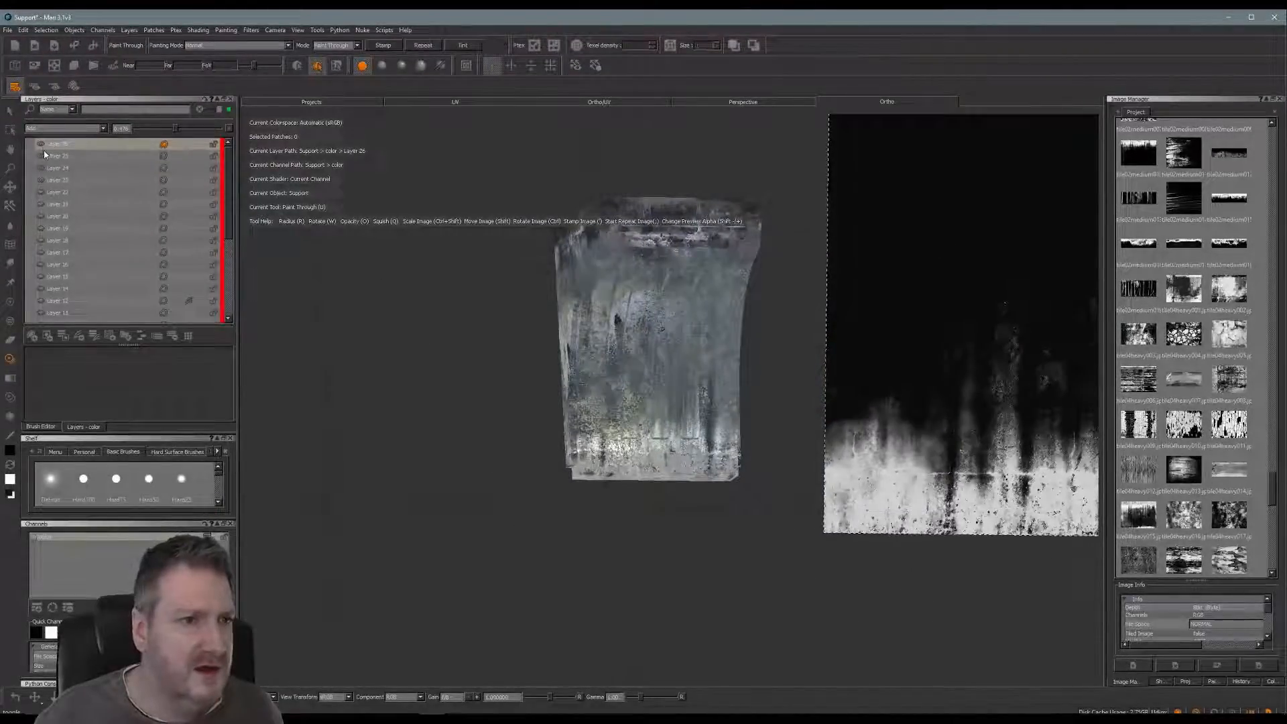
pyautogui.click(41, 177)
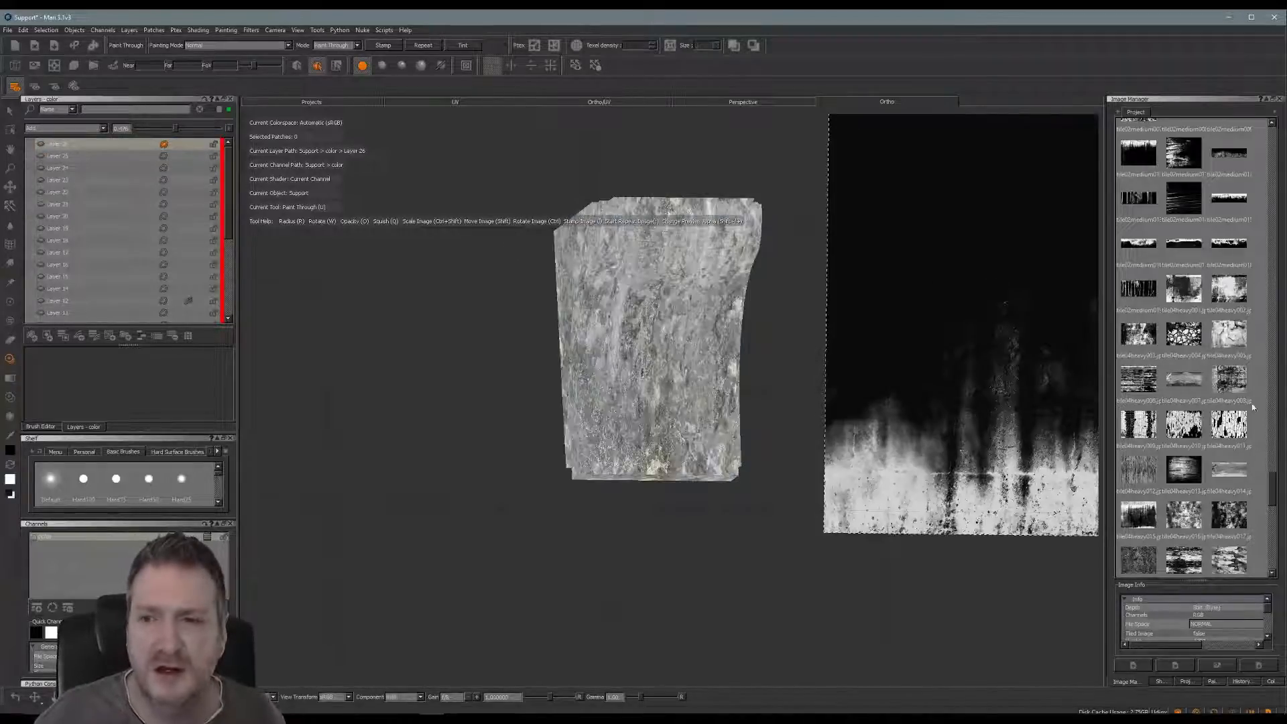
pyautogui.moveTo(1271, 490); pyautogui.dragTo(1280, 558)
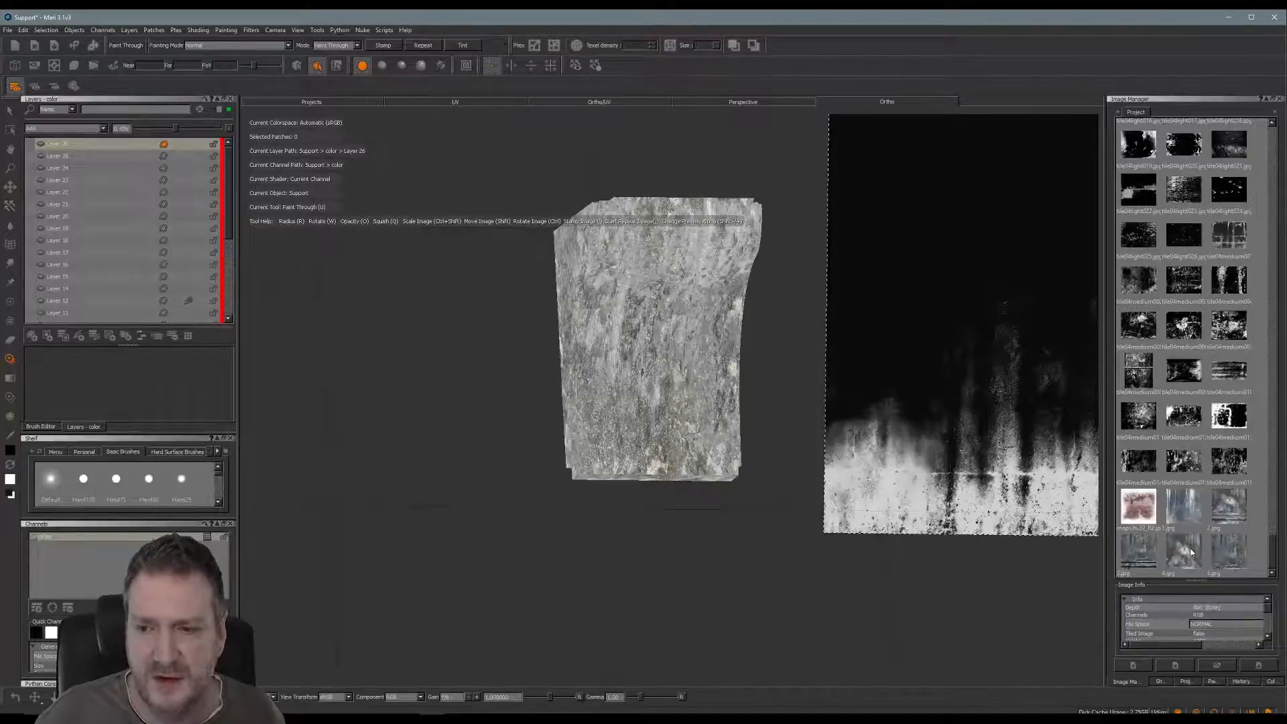
pyautogui.moveTo(1191, 551); pyautogui.dragTo(881, 403)
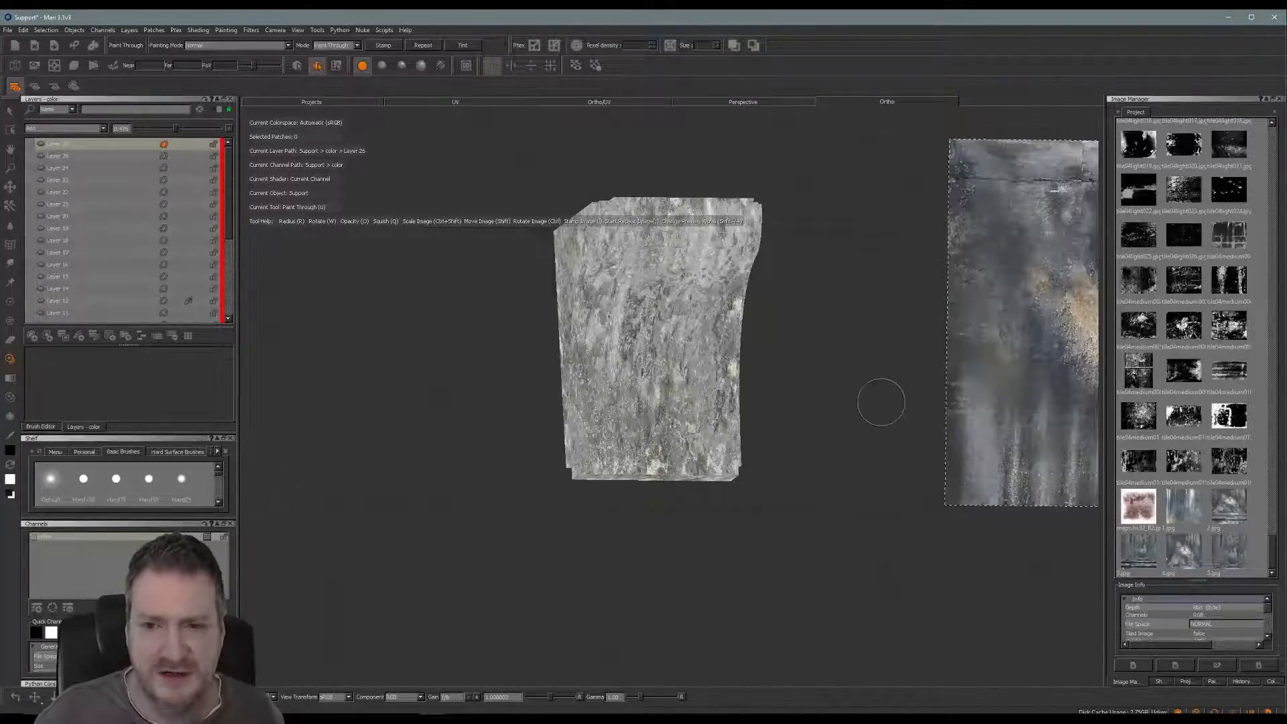
pyautogui.moveTo(1028, 380)
pyautogui.keyDown('shift'); pyautogui.mouseDown()
pyautogui.moveTo(778, 421)
pyautogui.moveTo(857, 404)
pyautogui.mouseUp(); pyautogui.keyUp('shift')
# Face the bracket's front in the Ortho view, then enlarge, turn upside down and position the plaster image to cover it.
pyautogui.moveTo(702, 433)
pyautogui.mouseDown()
pyautogui.moveTo(697, 444)
pyautogui.moveTo(598, 463)
pyautogui.mouseUp()
pyautogui.keyDown('alt'); pyautogui.moveTo(595, 439); pyautogui.dragTo(583, 472, button='middle'); pyautogui.keyUp('alt')
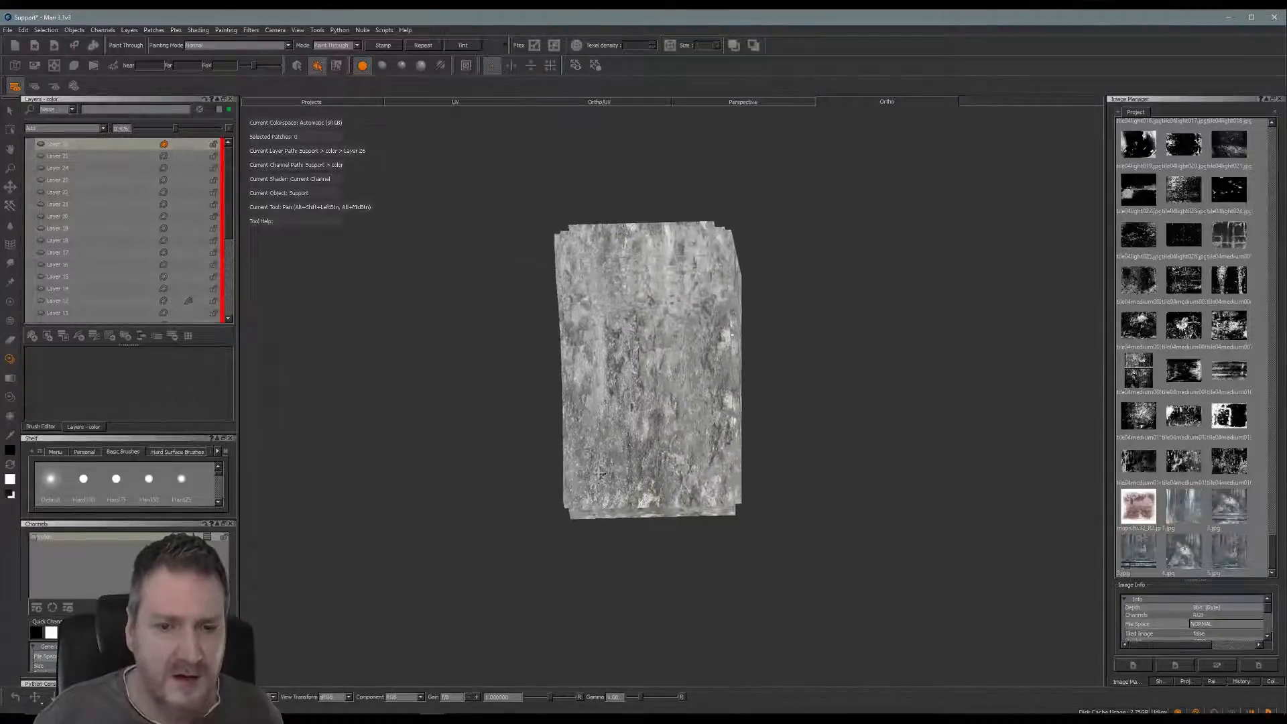
pyautogui.keyDown('alt'); pyautogui.moveTo(582, 472); pyautogui.dragTo(706, 436, button='right'); pyautogui.keyUp('alt')
pyautogui.keyDown('alt'); pyautogui.moveTo(706, 436); pyautogui.dragTo(760, 490, button='middle'); pyautogui.keyUp('alt')
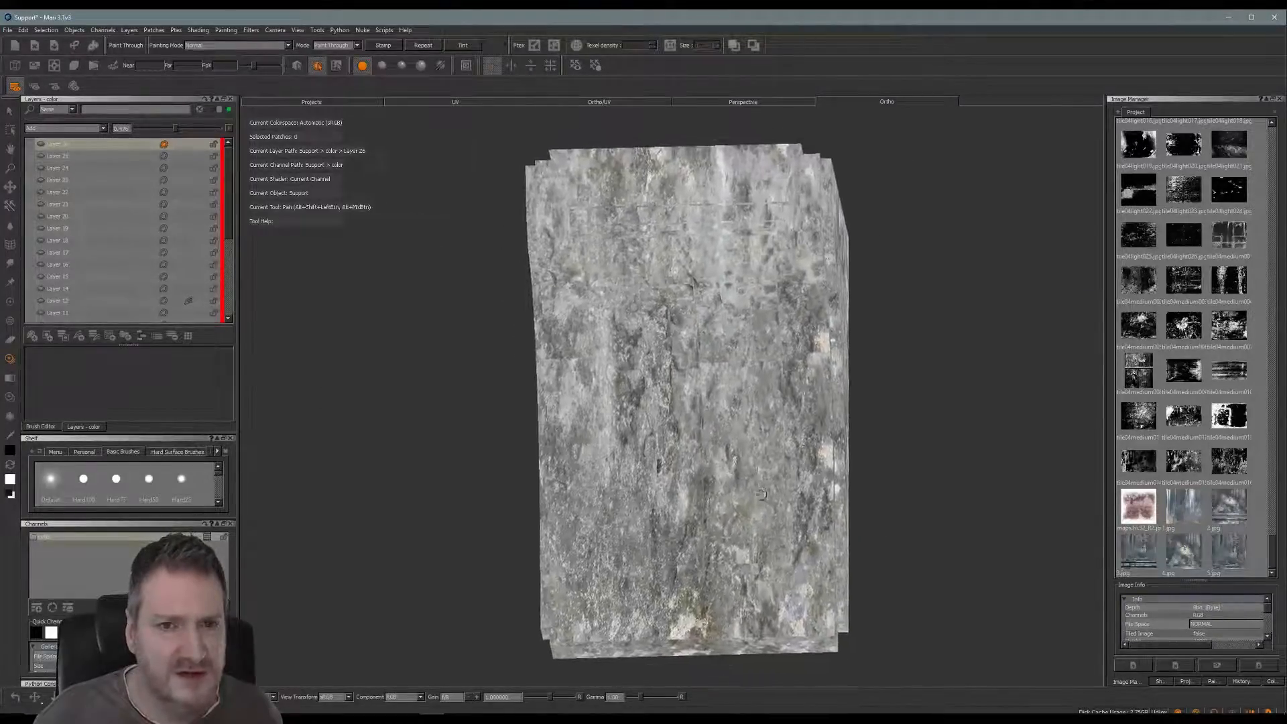
pyautogui.keyDown('alt'); pyautogui.moveTo(760, 491); pyautogui.dragTo(771, 481, button='right'); pyautogui.keyUp('alt')
pyautogui.keyDown('alt'); pyautogui.moveTo(700, 438); pyautogui.dragTo(698, 453); pyautogui.keyUp('alt')
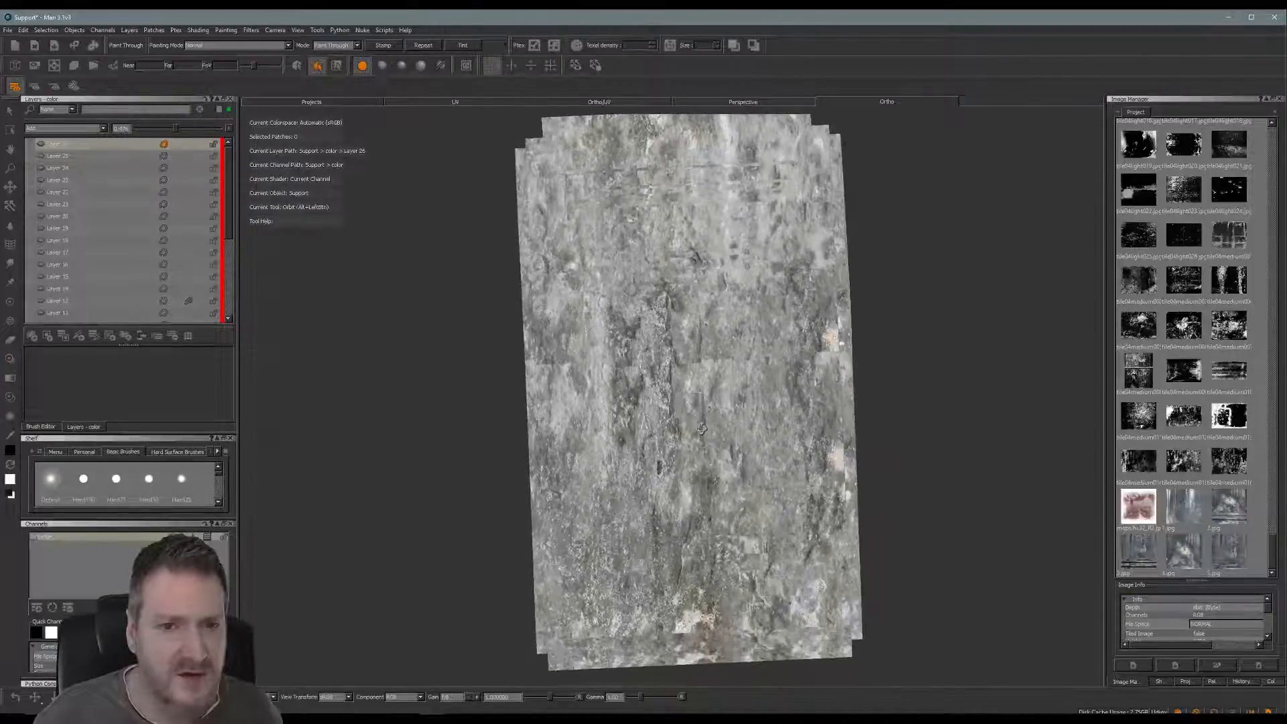
pyautogui.press('t')
pyautogui.keyDown('alt'); pyautogui.moveTo(680, 382); pyautogui.dragTo(700, 456); pyautogui.keyUp('alt')
pyautogui.press('t')
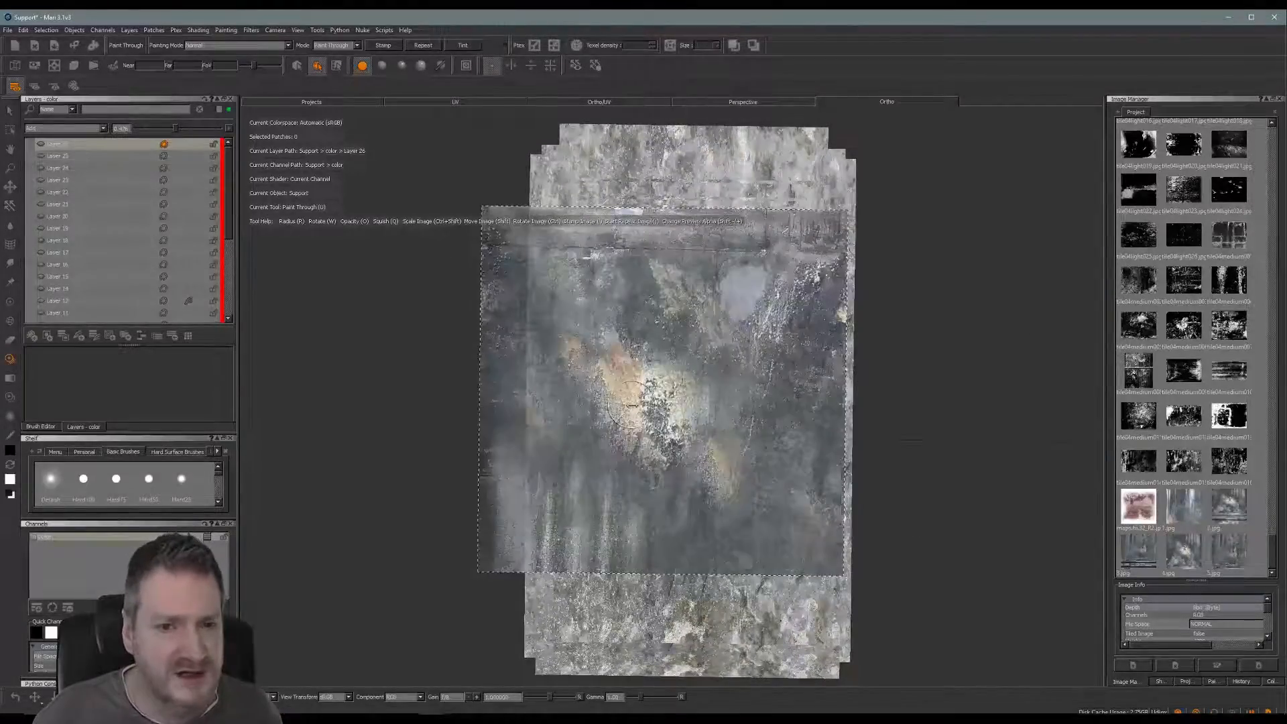
pyautogui.moveTo(630, 403)
pyautogui.keyDown('ctrl'); pyautogui.keyDown('shift'); pyautogui.mouseDown()
pyautogui.moveTo(781, 393)
pyautogui.moveTo(772, 409)
pyautogui.mouseUp(); pyautogui.keyUp('shift'); pyautogui.keyUp('ctrl')
pyautogui.moveTo(534, 324)
pyautogui.keyDown('ctrl'); pyautogui.mouseDown()
pyautogui.moveTo(715, 493)
pyautogui.moveTo(800, 470)
pyautogui.mouseUp(); pyautogui.keyUp('ctrl')
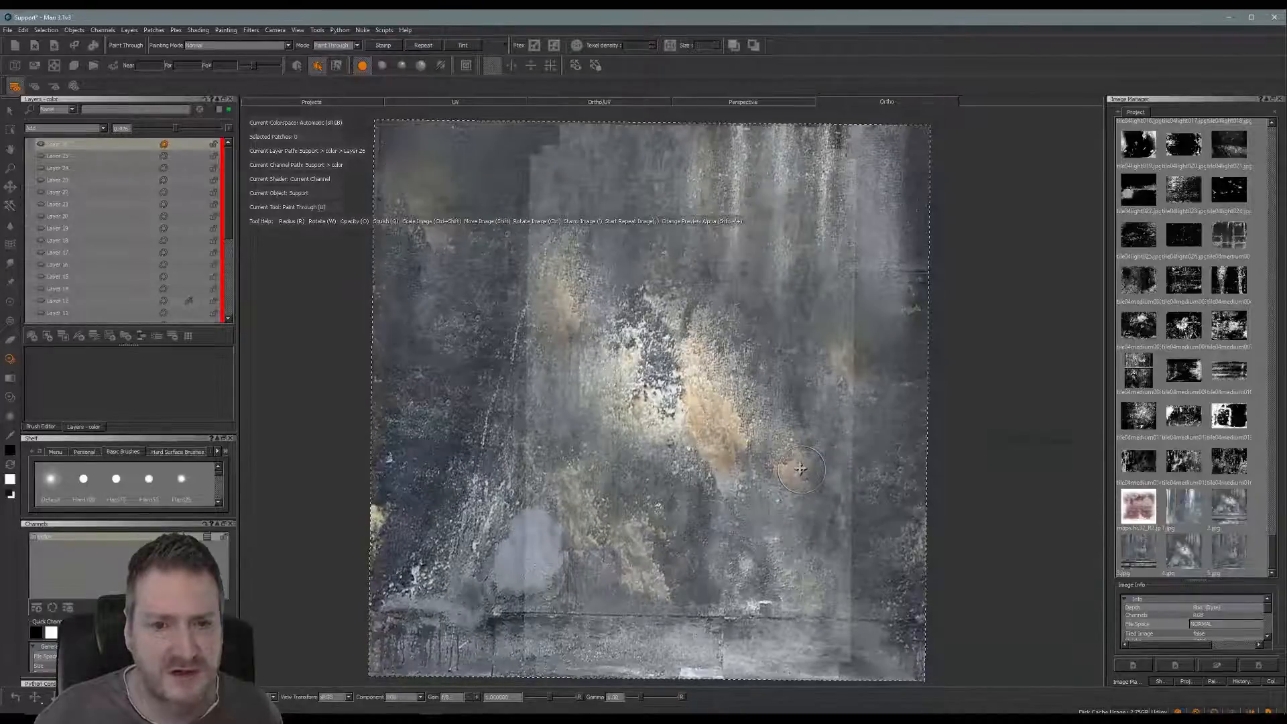
pyautogui.keyDown('shift'); pyautogui.moveTo(824, 462); pyautogui.dragTo(774, 464); pyautogui.keyUp('shift')
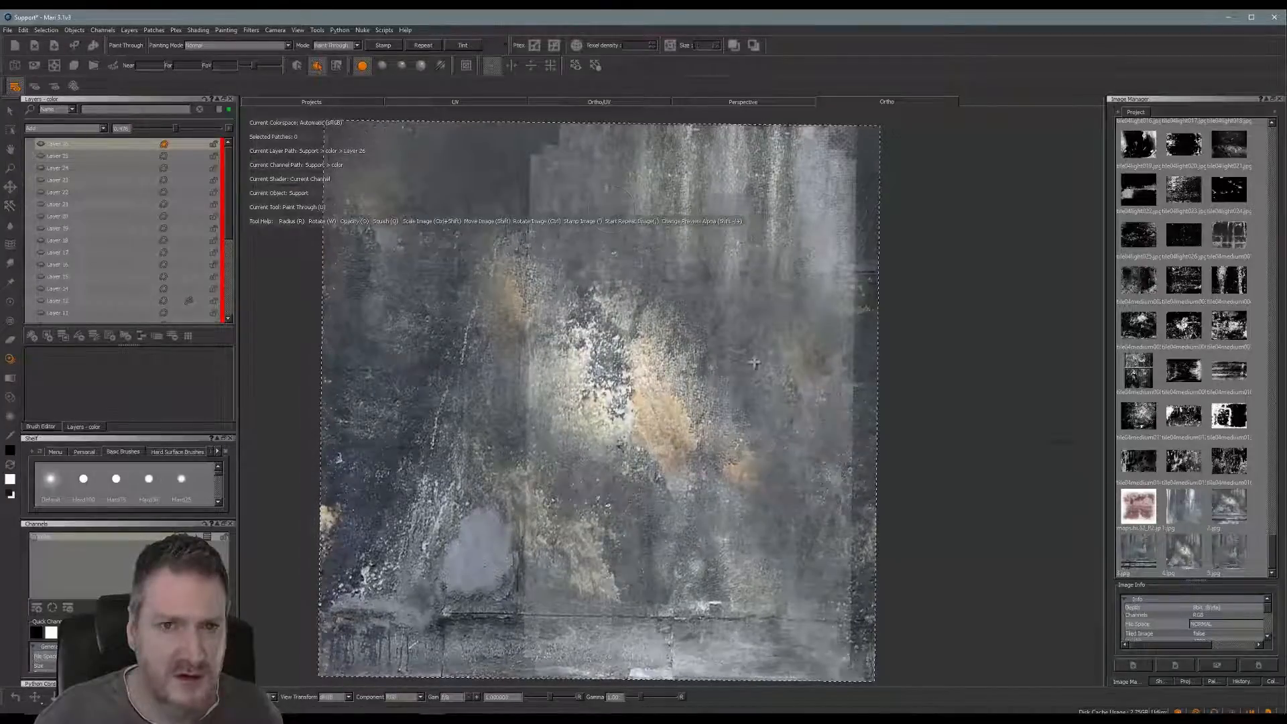
pyautogui.press("'")
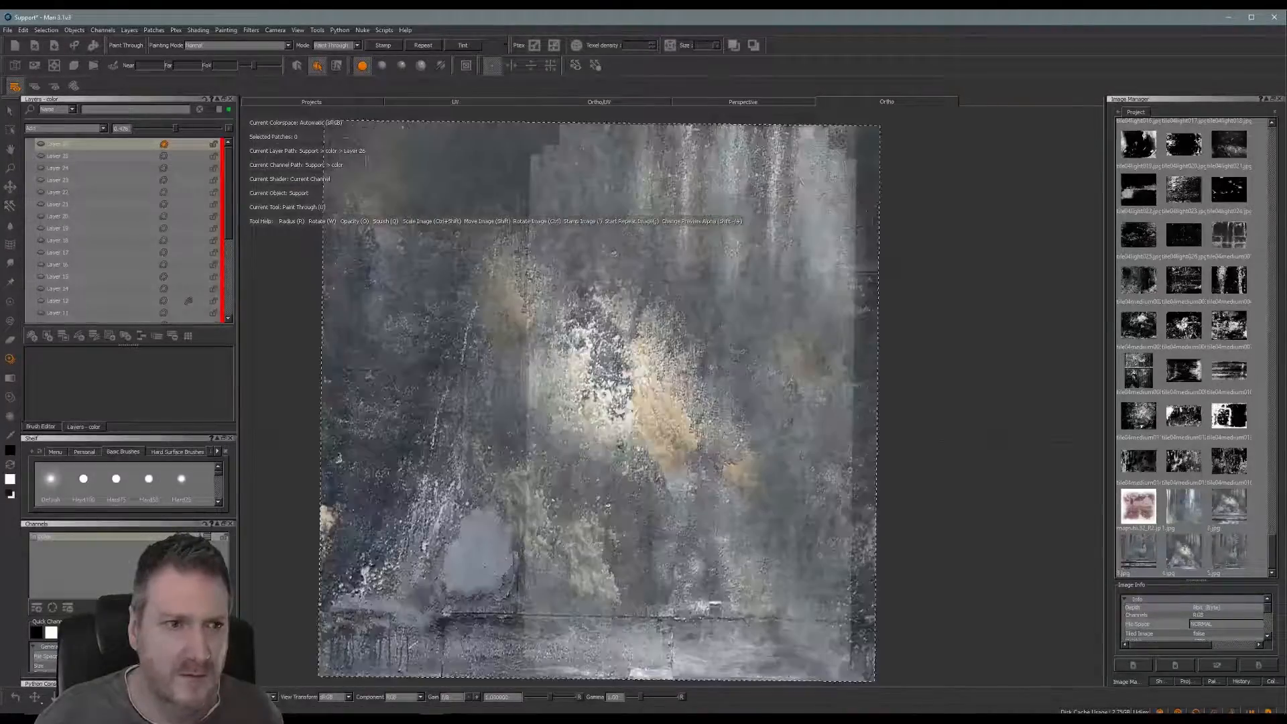
# Add a new layer, paint the plaster image through over the bracket's entire front and bake the paint.
pyautogui.click(31, 336)
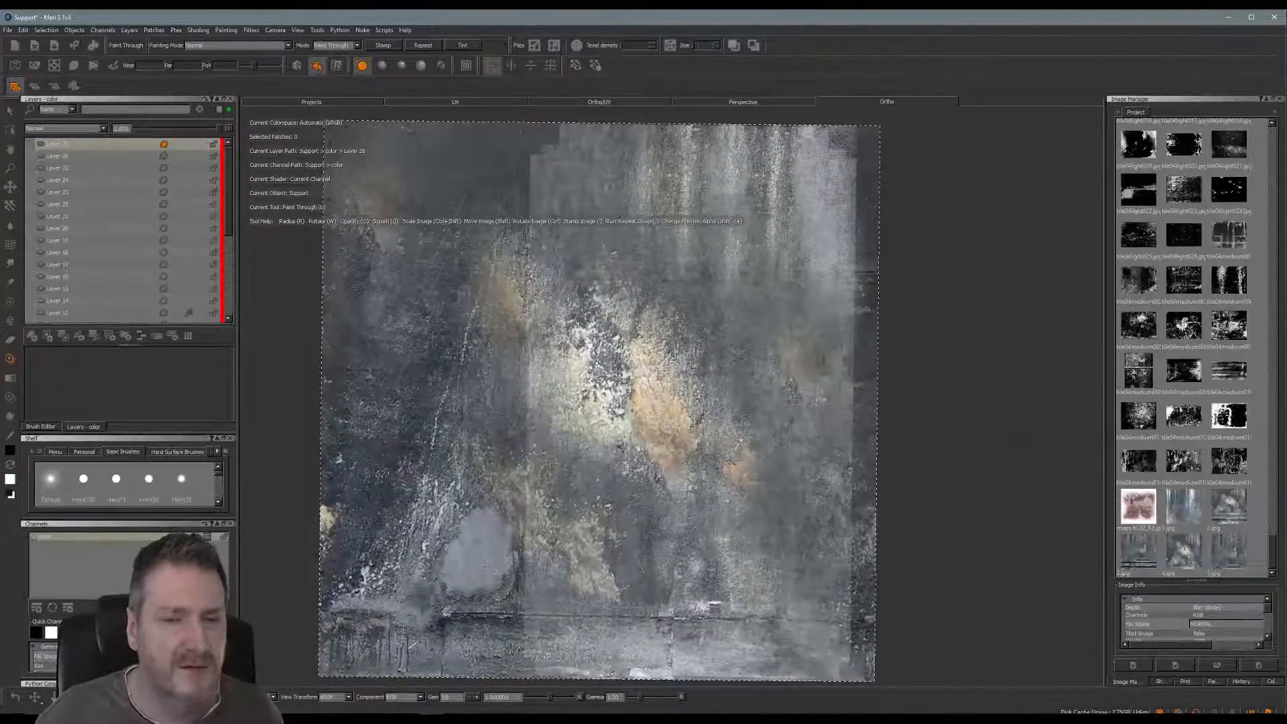
pyautogui.moveTo(560, 153); pyautogui.dragTo(826, 149)
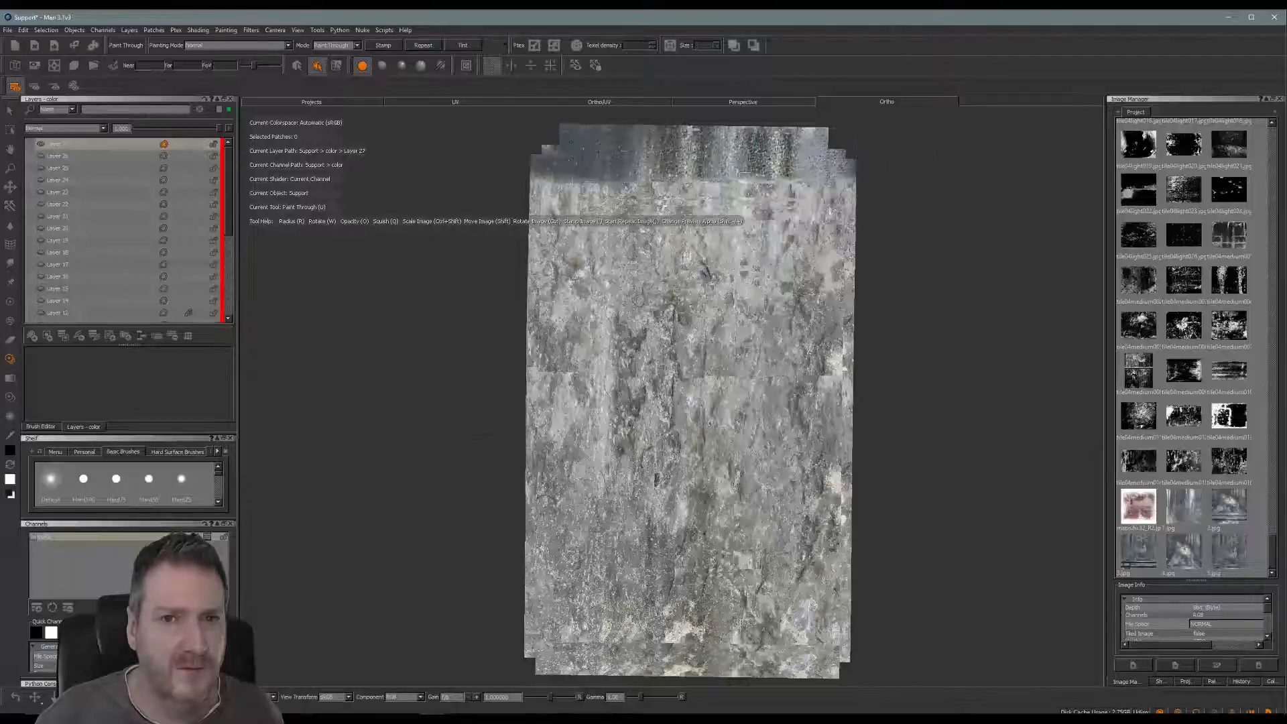
pyautogui.moveTo(624, 149)
pyautogui.mouseDown()
pyautogui.moveTo(738, 174)
pyautogui.moveTo(603, 195)
pyautogui.moveTo(771, 214)
pyautogui.moveTo(574, 181)
pyautogui.mouseUp()
pyautogui.moveTo(724, 201)
pyautogui.mouseDown()
pyautogui.moveTo(590, 211)
pyautogui.moveTo(643, 235)
pyautogui.moveTo(804, 251)
pyautogui.mouseUp()
pyautogui.moveTo(671, 308)
pyautogui.mouseDown()
pyautogui.moveTo(838, 355)
pyautogui.moveTo(550, 332)
pyautogui.moveTo(604, 315)
pyautogui.moveTo(718, 404)
pyautogui.moveTo(577, 483)
pyautogui.moveTo(754, 478)
pyautogui.moveTo(808, 389)
pyautogui.moveTo(811, 429)
pyautogui.moveTo(771, 509)
pyautogui.moveTo(711, 536)
pyautogui.moveTo(604, 543)
pyautogui.moveTo(831, 590)
pyautogui.moveTo(536, 624)
pyautogui.moveTo(771, 630)
pyautogui.moveTo(637, 650)
pyautogui.moveTo(834, 631)
pyautogui.moveTo(724, 663)
pyautogui.moveTo(543, 664)
pyautogui.moveTo(529, 651)
pyautogui.mouseUp()
pyautogui.moveTo(843, 536); pyautogui.dragTo(843, 604)
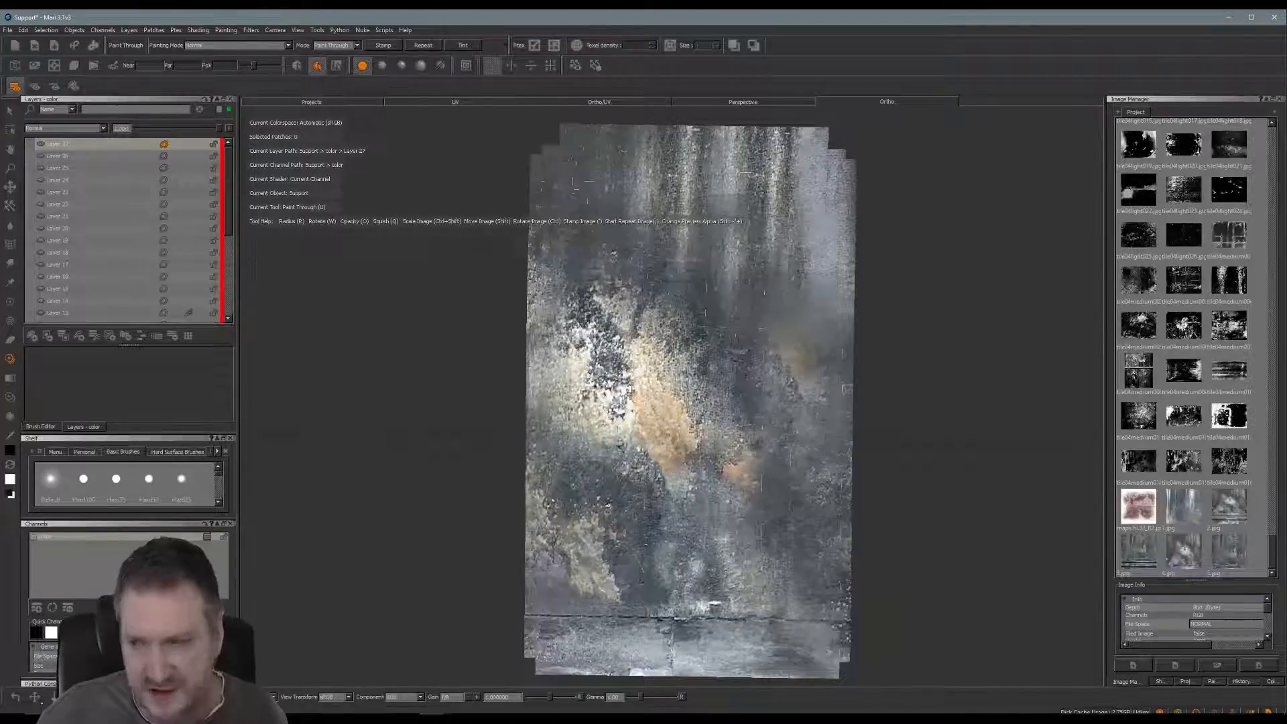
pyautogui.press("'")
pyautogui.press('b')
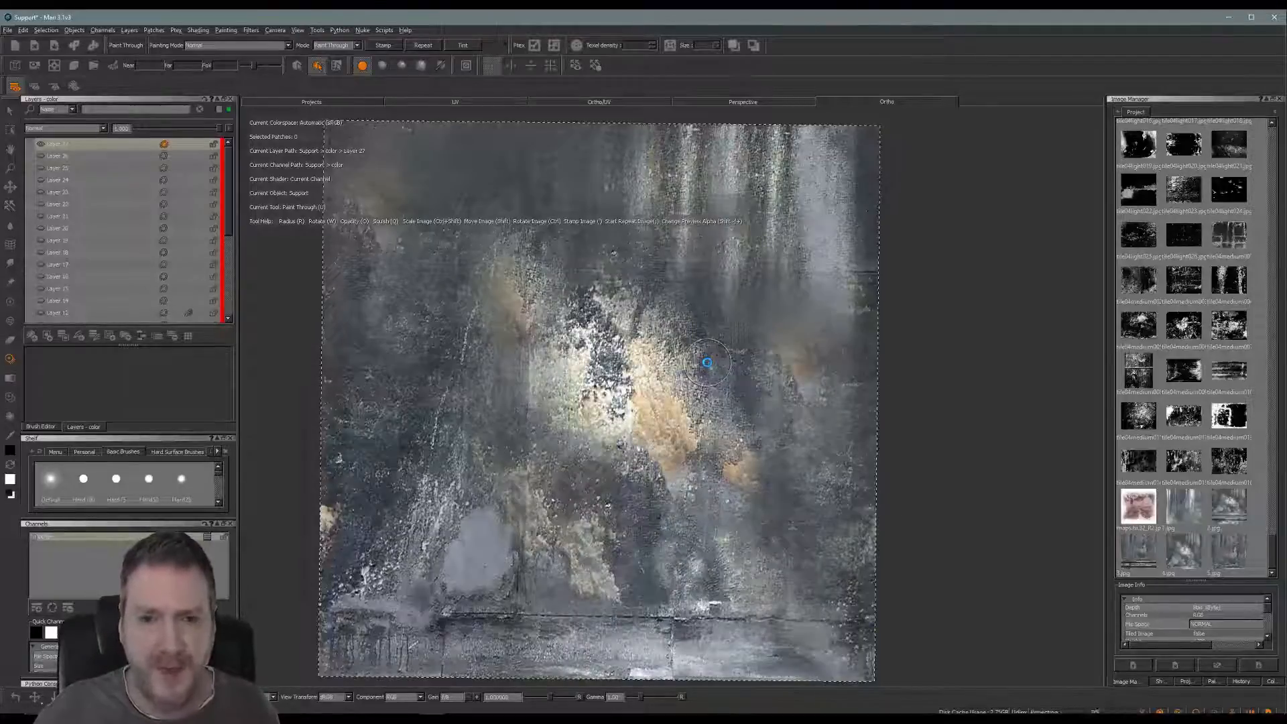
# Enable the Edge Mask in the projection settings and turn the bracket to face one of its curved sides.
pyautogui.keyDown('alt'); pyautogui.moveTo(754, 335); pyautogui.dragTo(580, 387); pyautogui.keyUp('alt')
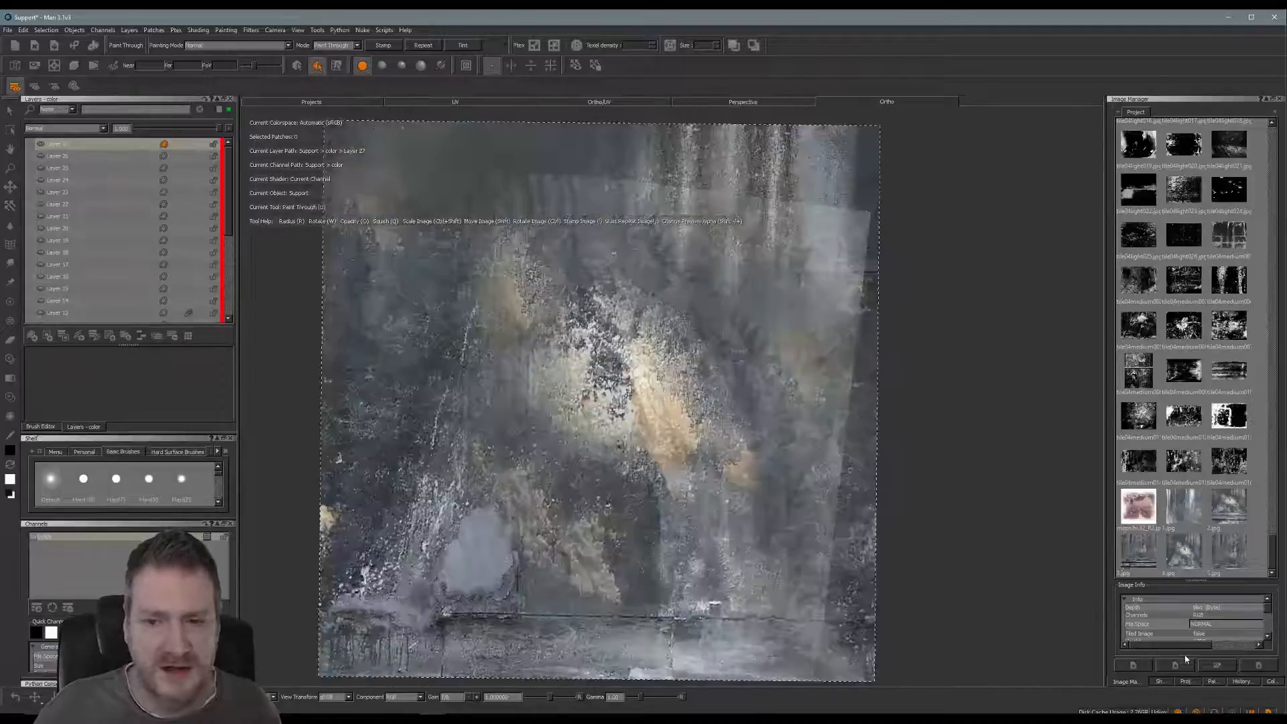
pyautogui.click(1188, 682)
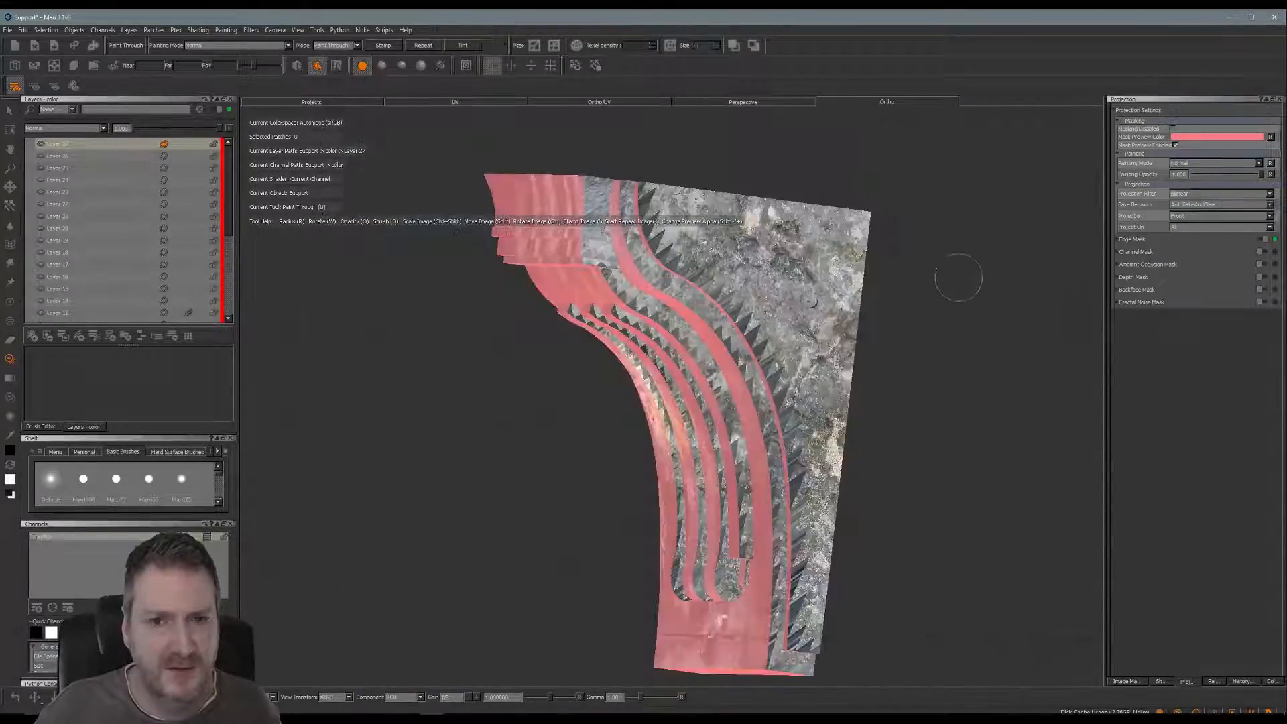
pyautogui.keyDown('alt'); pyautogui.moveTo(721, 305); pyautogui.dragTo(707, 295, button='middle'); pyautogui.keyUp('alt')
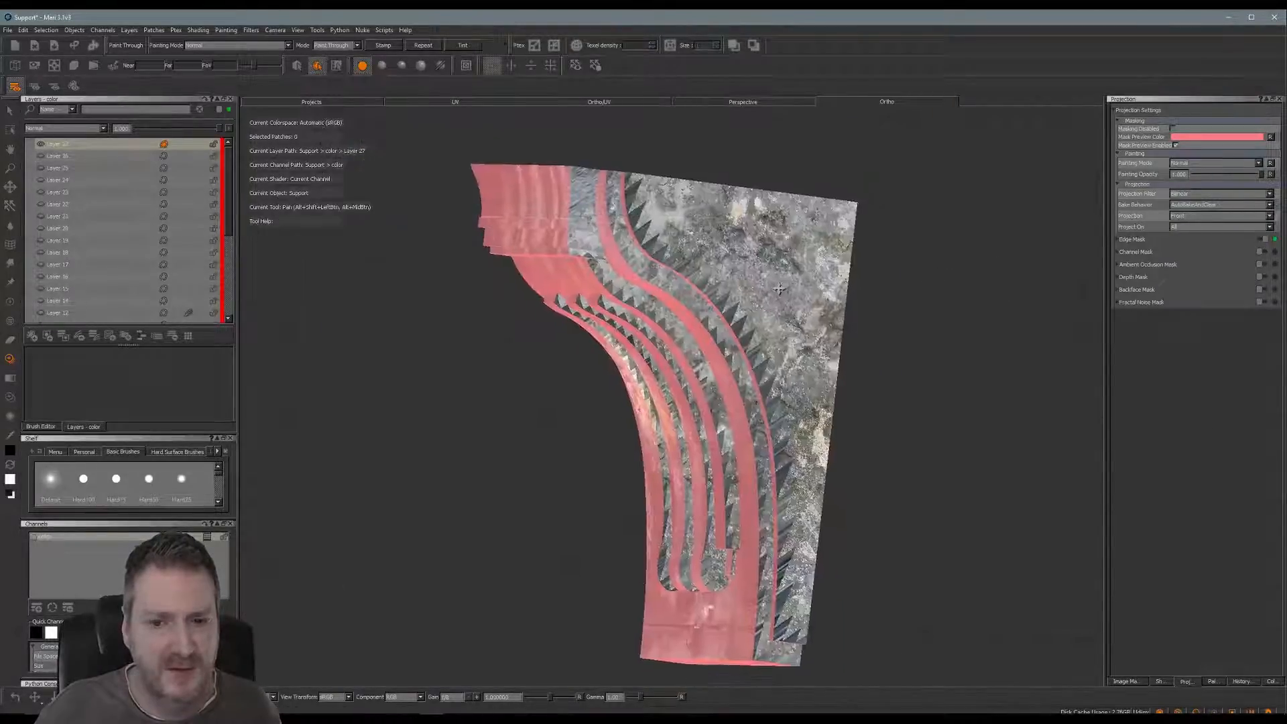
pyautogui.keyDown('alt'); pyautogui.moveTo(697, 295); pyautogui.dragTo(660, 295); pyautogui.keyUp('alt')
pyautogui.keyDown('alt'); pyautogui.moveTo(659, 297); pyautogui.dragTo(660, 274, button='middle'); pyautogui.keyUp('alt')
pyautogui.keyDown('alt'); pyautogui.moveTo(669, 303); pyautogui.dragTo(710, 293); pyautogui.keyUp('alt')
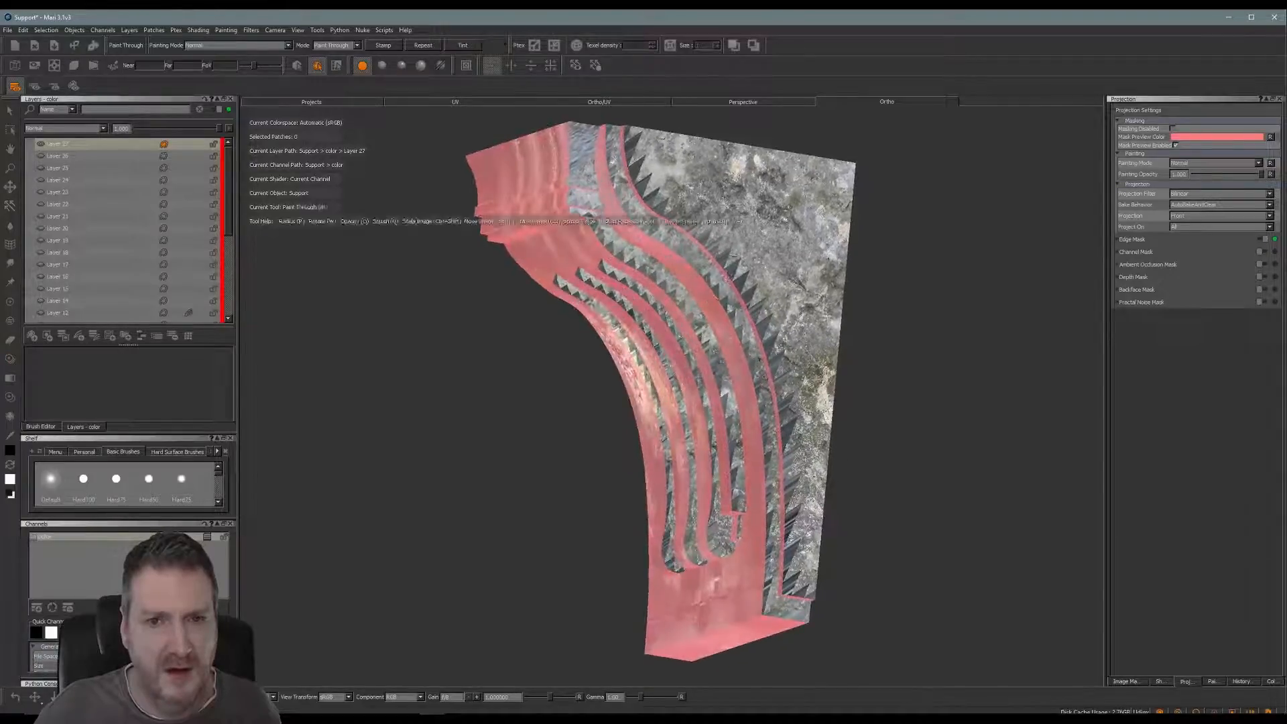
pyautogui.keyDown('alt'); pyautogui.moveTo(710, 293); pyautogui.dragTo(696, 315, button='middle'); pyautogui.keyUp('alt')
pyautogui.keyDown('alt'); pyautogui.moveTo(697, 312); pyautogui.dragTo(631, 314); pyautogui.keyUp('alt')
# Rotate the plaster image to match the tilted bracket side and paint it through over the large flat panel.
pyautogui.press('u')
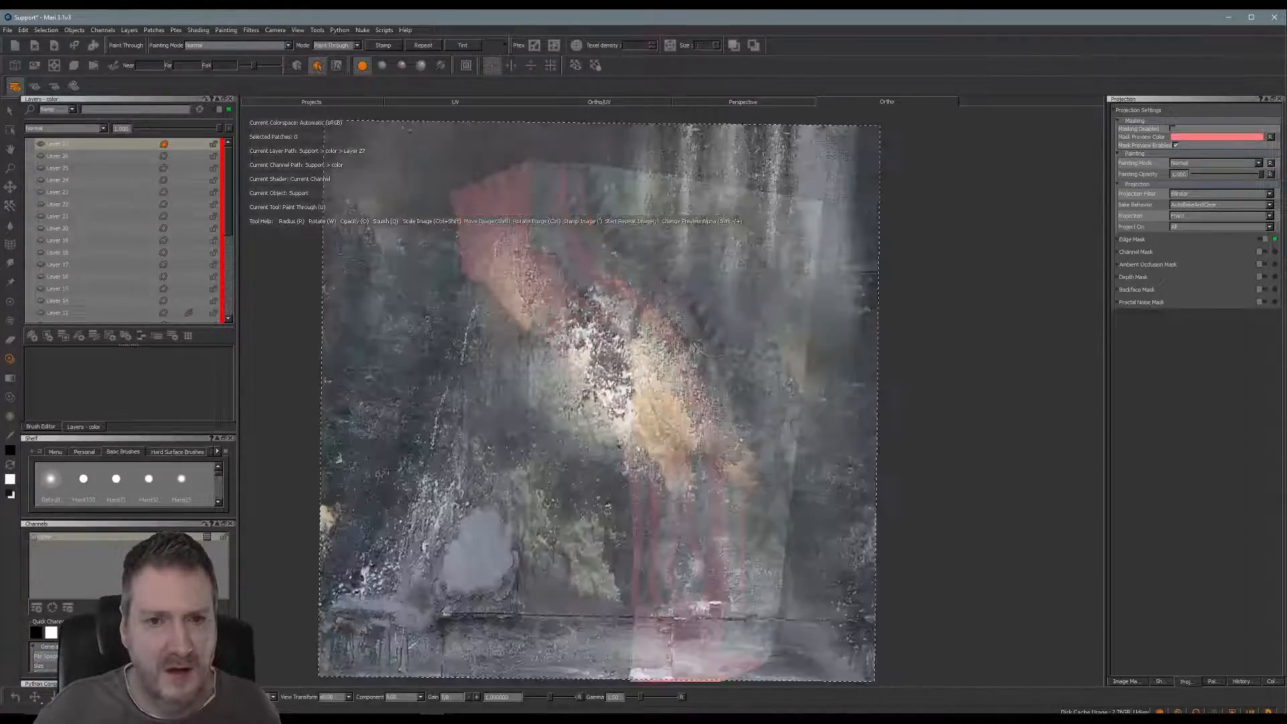
pyautogui.moveTo(815, 275)
pyautogui.keyDown('ctrl'); pyautogui.mouseDown()
pyautogui.moveTo(814, 311)
pyautogui.moveTo(805, 304)
pyautogui.mouseUp(); pyautogui.keyUp('ctrl')
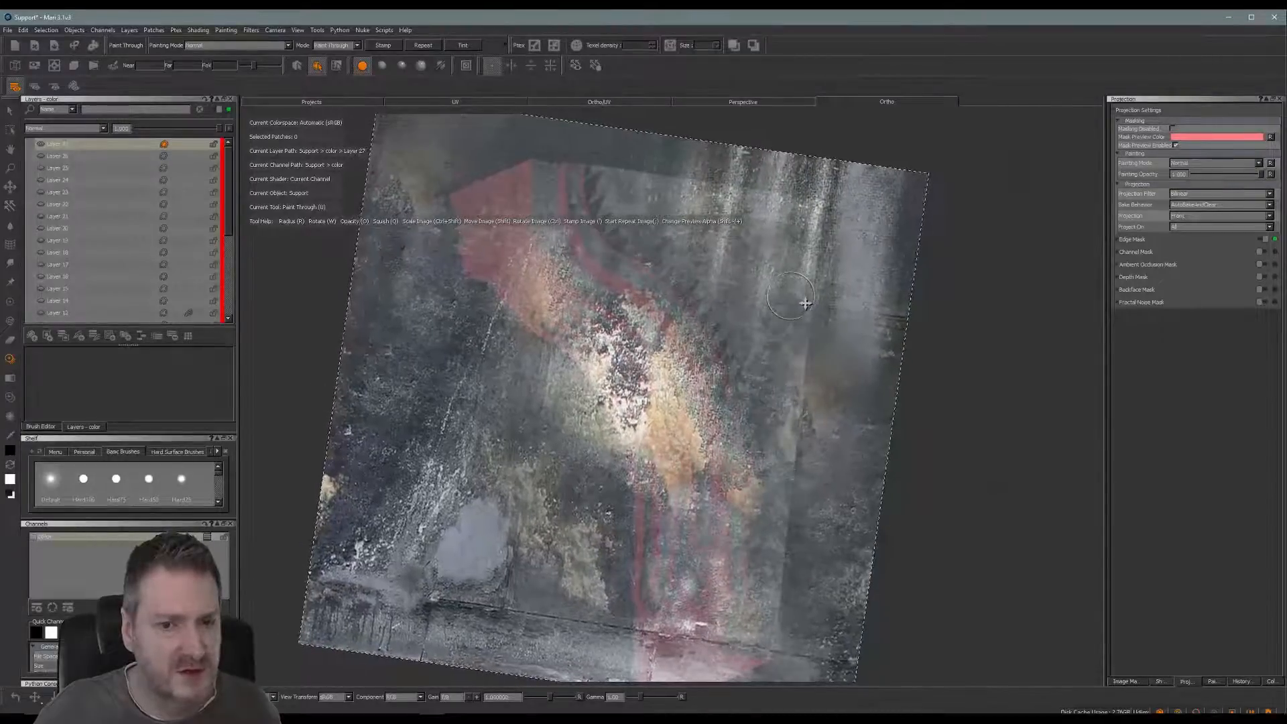
pyautogui.moveTo(551, 261)
pyautogui.mouseDown()
pyautogui.moveTo(547, 178)
pyautogui.moveTo(547, 232)
pyautogui.moveTo(579, 276)
pyautogui.mouseUp()
pyautogui.moveTo(600, 183); pyautogui.dragTo(698, 191)
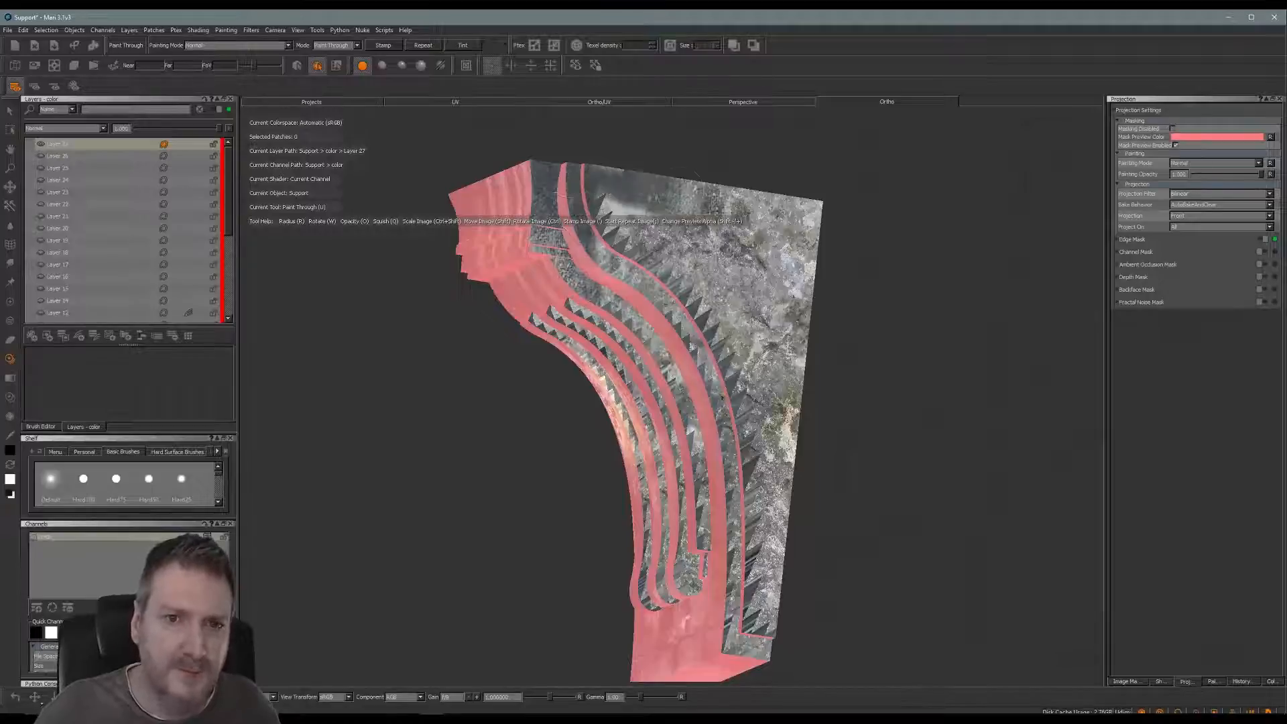
pyautogui.moveTo(644, 231)
pyautogui.mouseDown()
pyautogui.moveTo(609, 216)
pyautogui.moveTo(757, 238)
pyautogui.moveTo(757, 201)
pyautogui.moveTo(778, 295)
pyautogui.moveTo(800, 278)
pyautogui.moveTo(691, 278)
pyautogui.moveTo(771, 426)
pyautogui.moveTo(794, 335)
pyautogui.moveTo(771, 499)
pyautogui.mouseUp()
pyautogui.moveTo(757, 435)
pyautogui.mouseDown()
pyautogui.moveTo(764, 610)
pyautogui.moveTo(734, 617)
pyautogui.moveTo(717, 389)
pyautogui.mouseUp()
pyautogui.moveTo(683, 322); pyautogui.dragTo(582, 224)
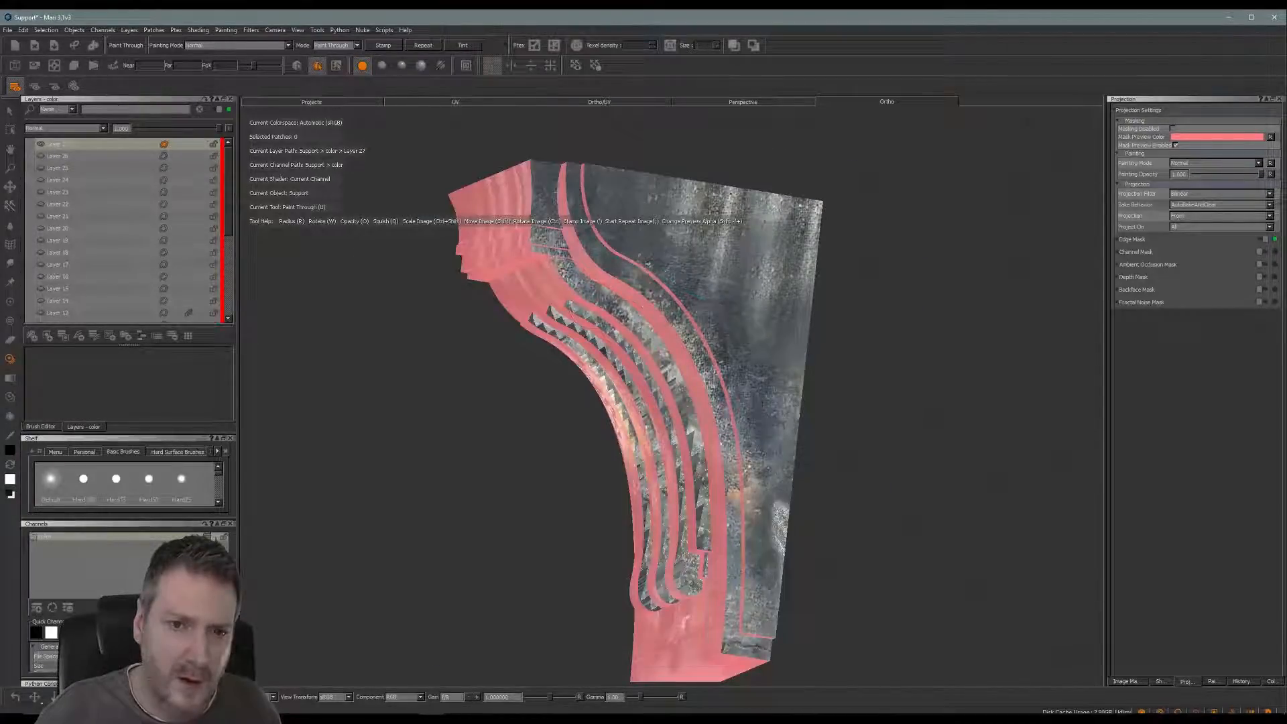
# Paint the plaster image through along the curved recessed grooves of this side and bake the paint.
pyautogui.moveTo(643, 328); pyautogui.dragTo(684, 419)
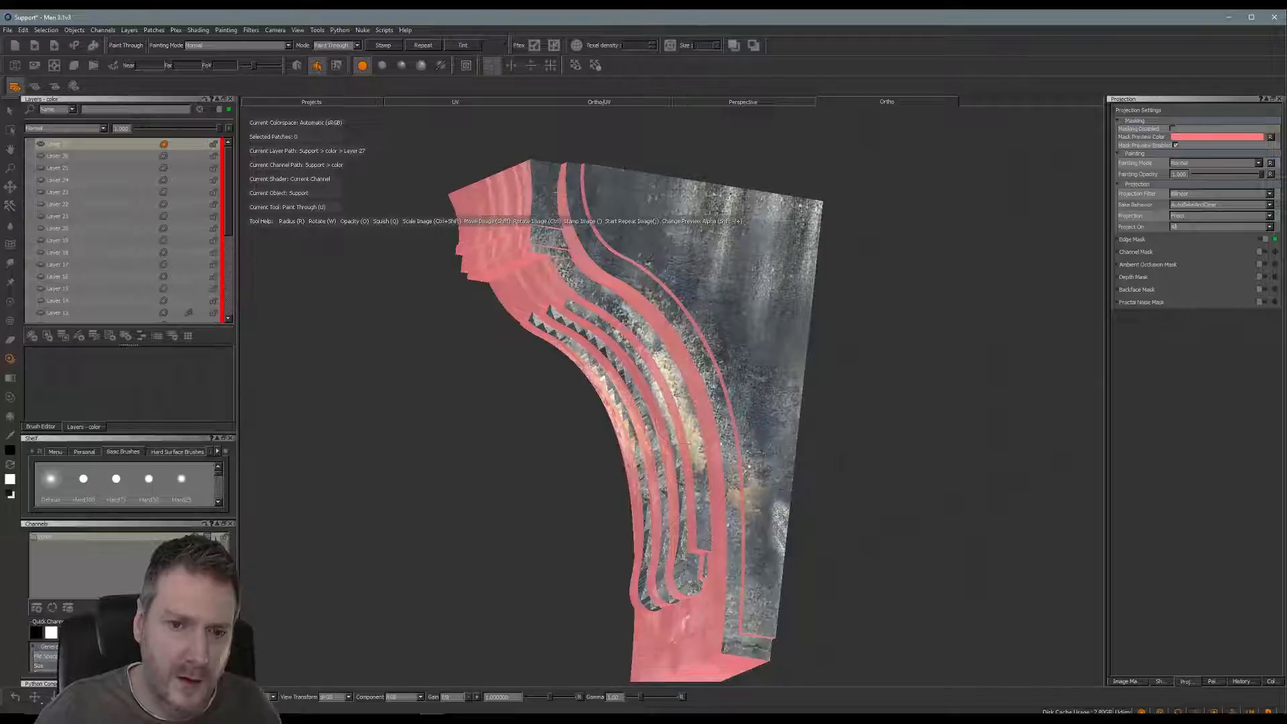
pyautogui.moveTo(679, 577); pyautogui.dragTo(696, 592)
pyautogui.moveTo(678, 500); pyautogui.dragTo(667, 410)
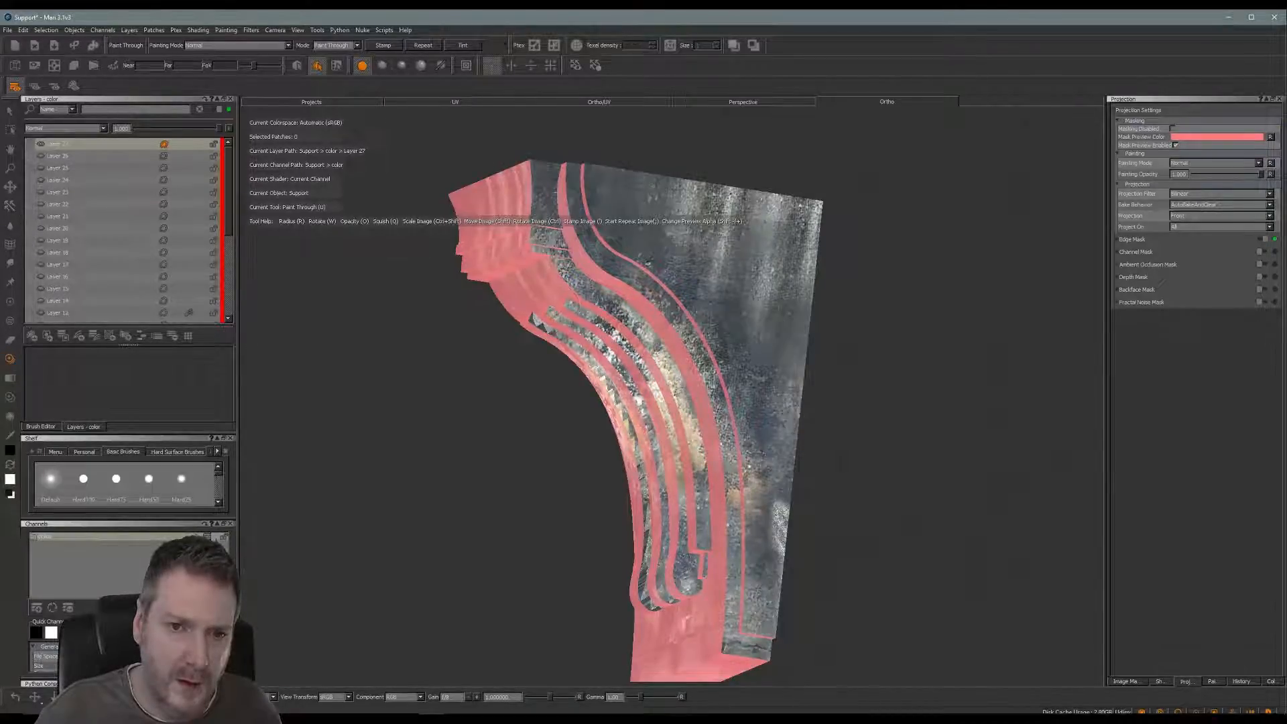
pyautogui.moveTo(645, 408); pyautogui.dragTo(654, 469)
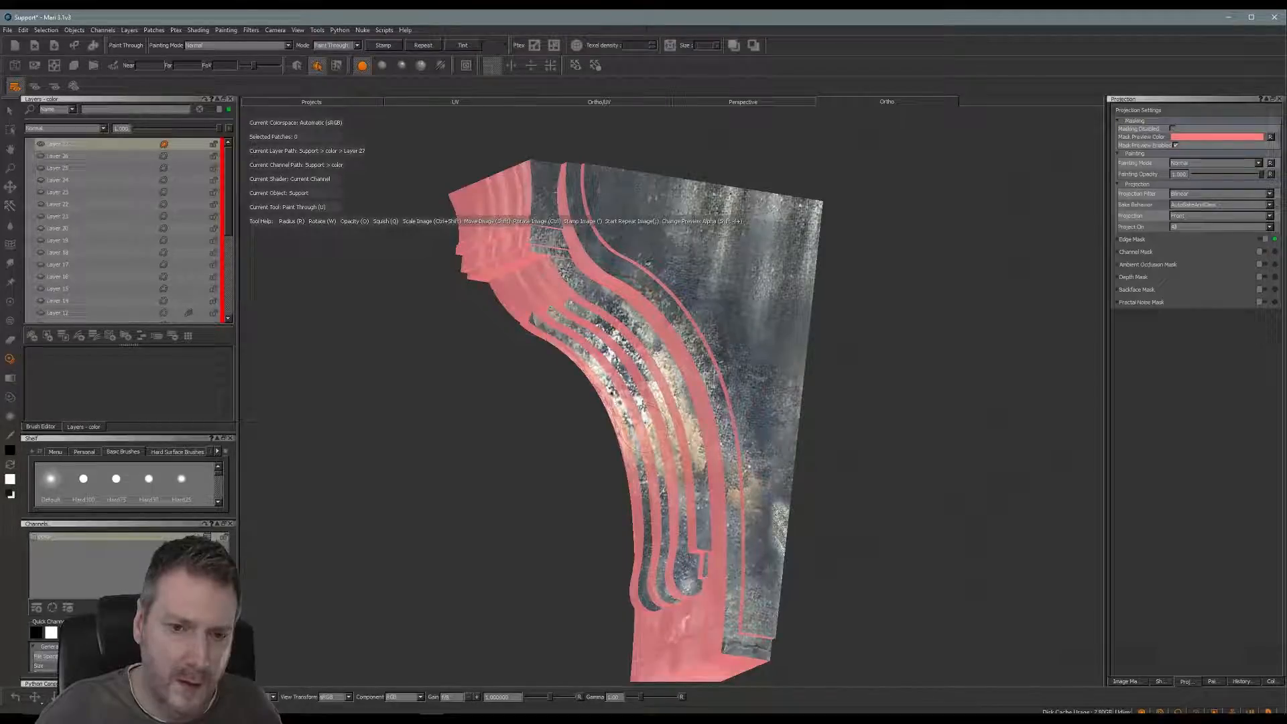
pyautogui.moveTo(535, 313); pyautogui.dragTo(536, 298)
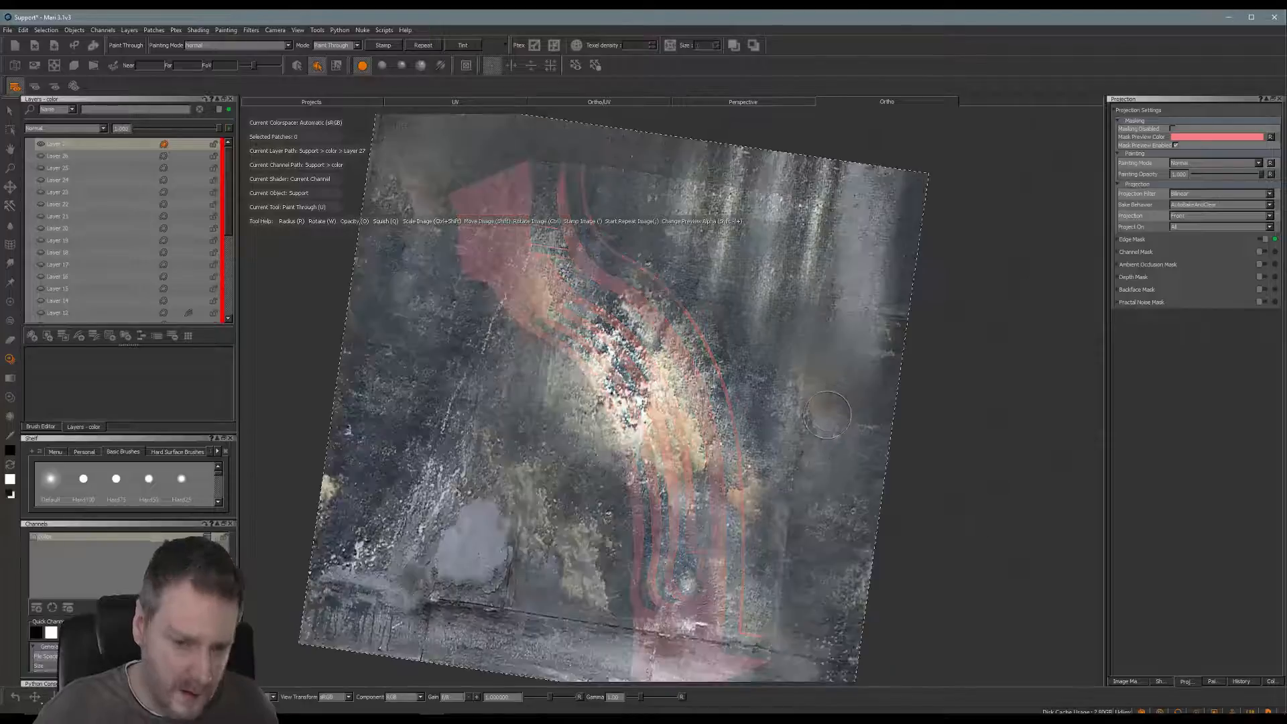
pyautogui.press('b')
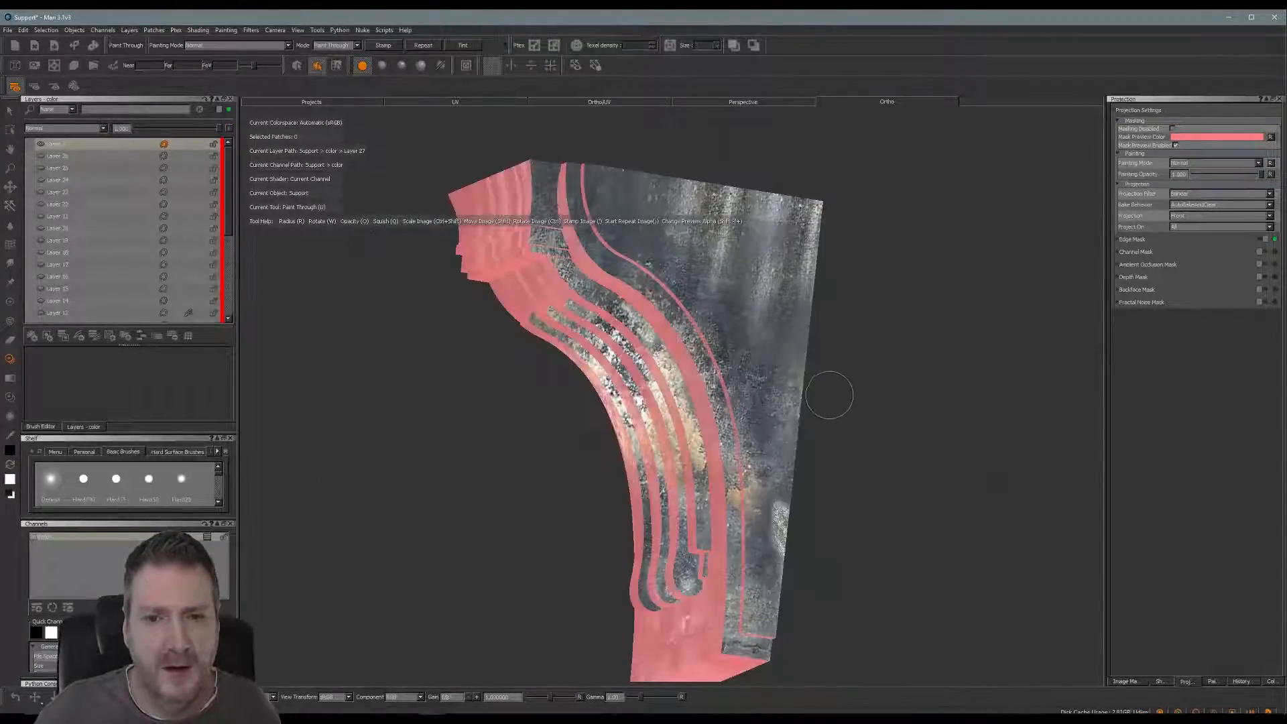
# Face the bracket's opposite side, then rotate and shift the plaster image to line up with it.
pyautogui.moveTo(828, 394)
pyautogui.keyDown('alt'); pyautogui.mouseDown()
pyautogui.moveTo(862, 356)
pyautogui.moveTo(913, 372)
pyautogui.moveTo(807, 373)
pyautogui.moveTo(621, 327)
pyautogui.moveTo(698, 335)
pyautogui.moveTo(711, 403)
pyautogui.mouseUp(); pyautogui.keyUp('alt')
pyautogui.moveTo(578, 394)
pyautogui.keyDown('alt'); pyautogui.mouseDown()
pyautogui.moveTo(550, 386)
pyautogui.moveTo(591, 342)
pyautogui.mouseUp(); pyautogui.keyUp('alt')
pyautogui.press('u')
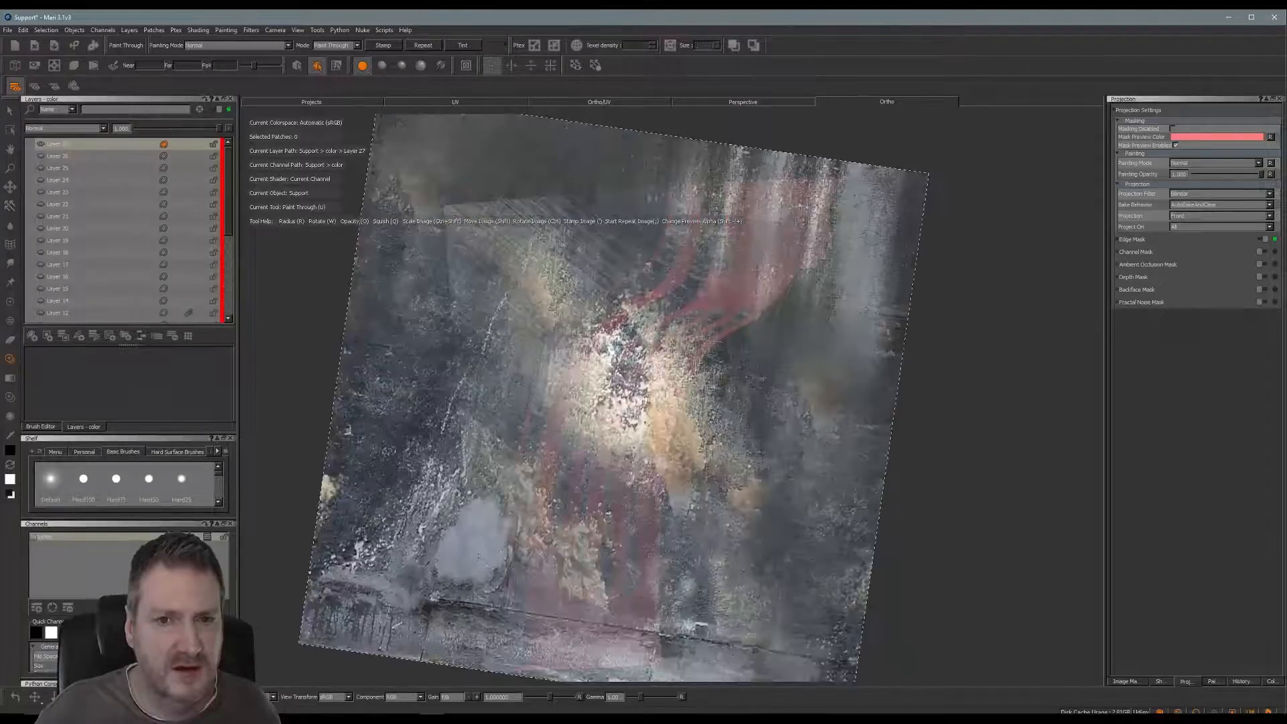
pyautogui.keyDown('ctrl'); pyautogui.moveTo(428, 221); pyautogui.dragTo(426, 293); pyautogui.keyUp('ctrl')
pyautogui.keyDown('shift'); pyautogui.moveTo(588, 299); pyautogui.dragTo(589, 314); pyautogui.keyUp('shift')
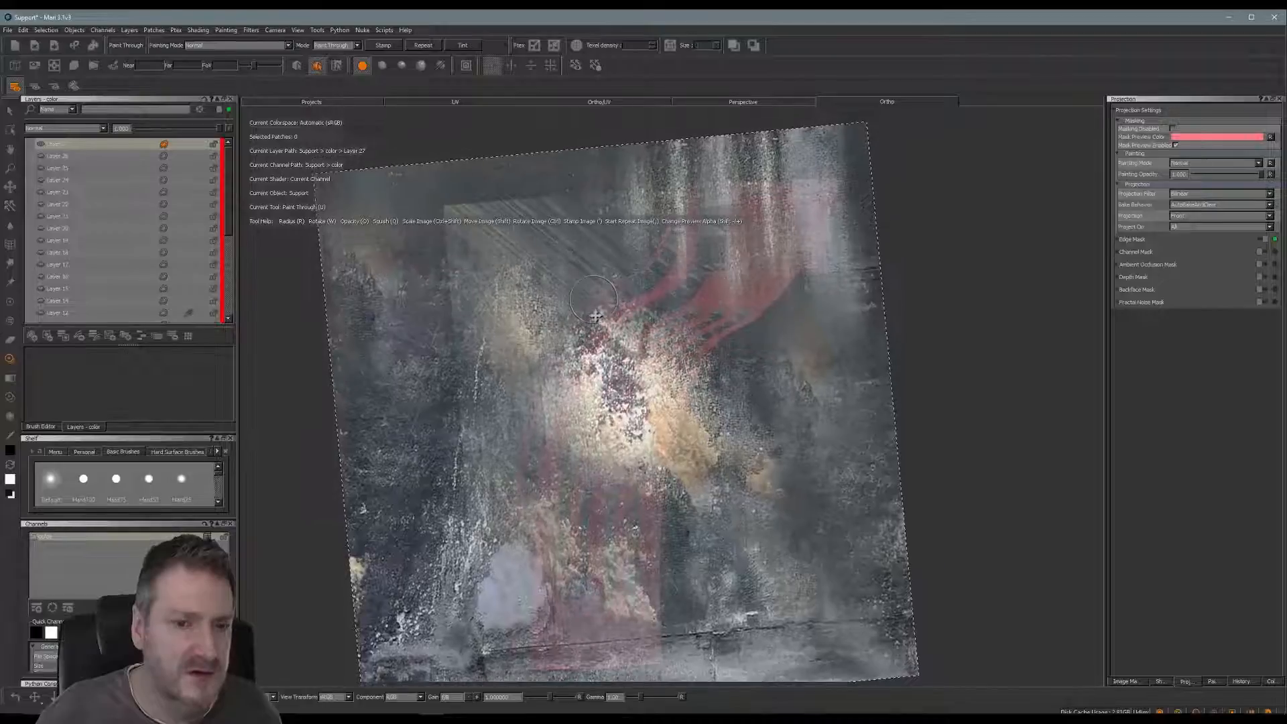
# Paint the plaster image through over the opposite side's large flat panel to cover the stretched streaks.
pyautogui.moveTo(543, 253)
pyautogui.mouseDown()
pyautogui.moveTo(583, 206)
pyautogui.moveTo(637, 197)
pyautogui.mouseUp()
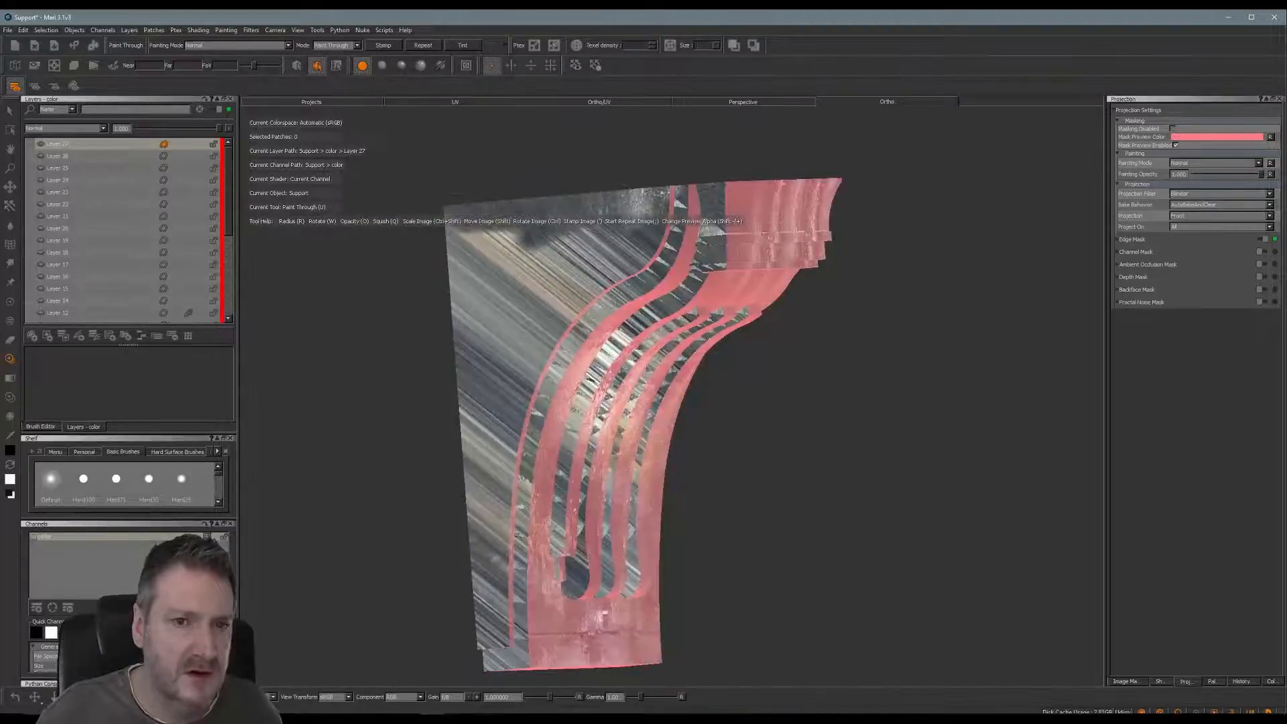
pyautogui.moveTo(463, 216)
pyautogui.mouseDown()
pyautogui.moveTo(477, 247)
pyautogui.moveTo(613, 275)
pyautogui.moveTo(700, 181)
pyautogui.moveTo(715, 247)
pyautogui.moveTo(664, 261)
pyautogui.moveTo(603, 308)
pyautogui.mouseUp()
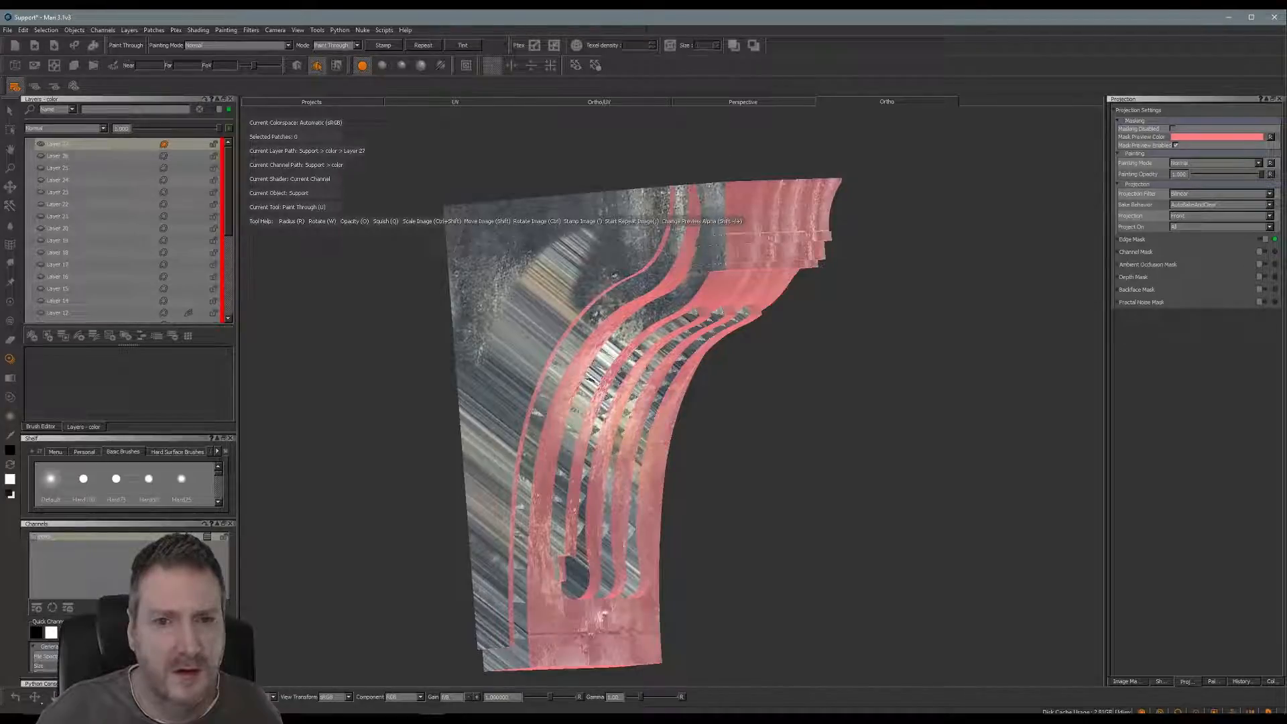
pyautogui.moveTo(570, 352)
pyautogui.mouseDown()
pyautogui.moveTo(537, 402)
pyautogui.moveTo(519, 483)
pyautogui.moveTo(513, 660)
pyautogui.moveTo(480, 376)
pyautogui.moveTo(458, 395)
pyautogui.moveTo(583, 243)
pyautogui.moveTo(533, 365)
pyautogui.mouseUp()
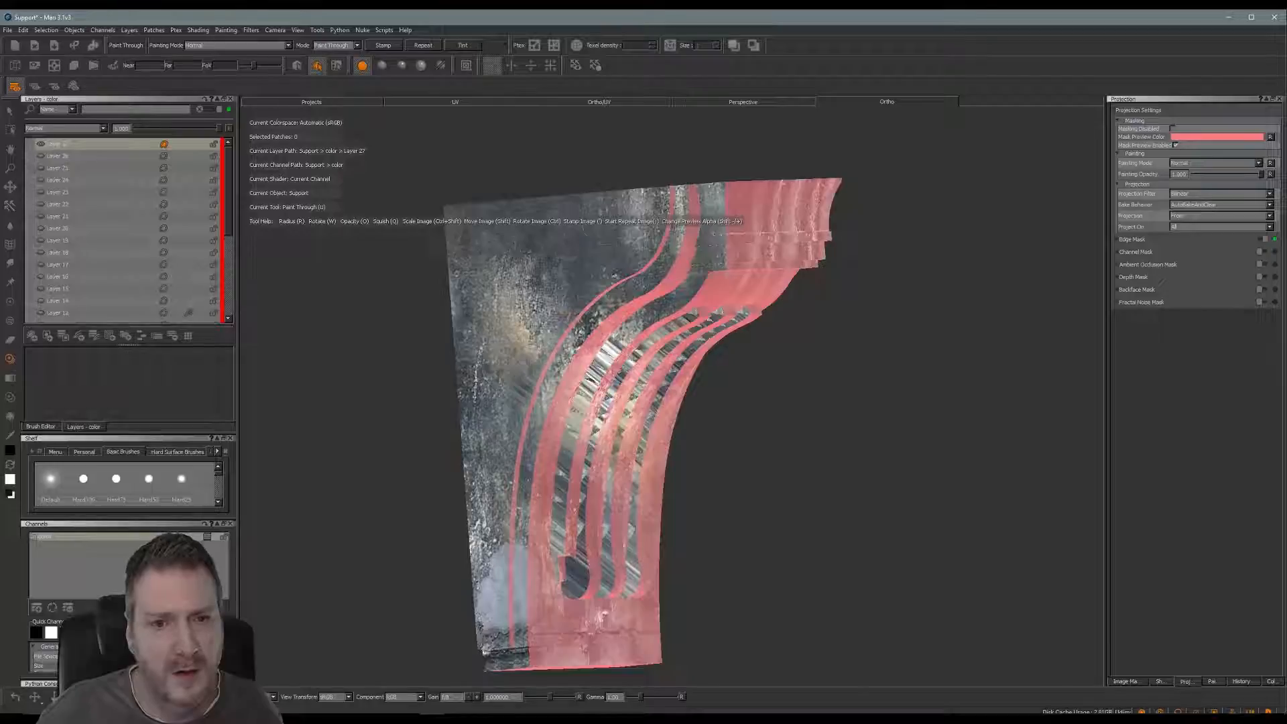
# Paint the plaster image through along the opposite side's curved grooves and bake the paint.
pyautogui.moveTo(570, 547)
pyautogui.mouseDown()
pyautogui.moveTo(553, 570)
pyautogui.moveTo(565, 561)
pyautogui.mouseUp()
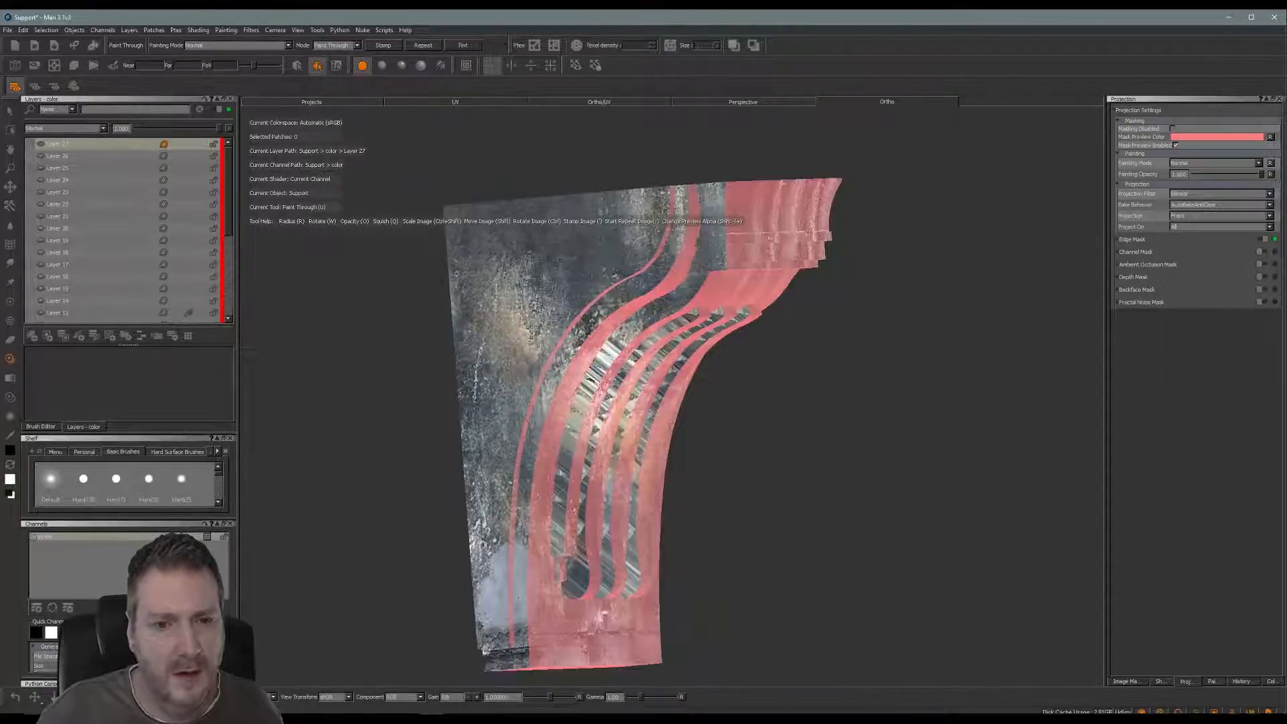
pyautogui.moveTo(586, 389); pyautogui.dragTo(607, 355)
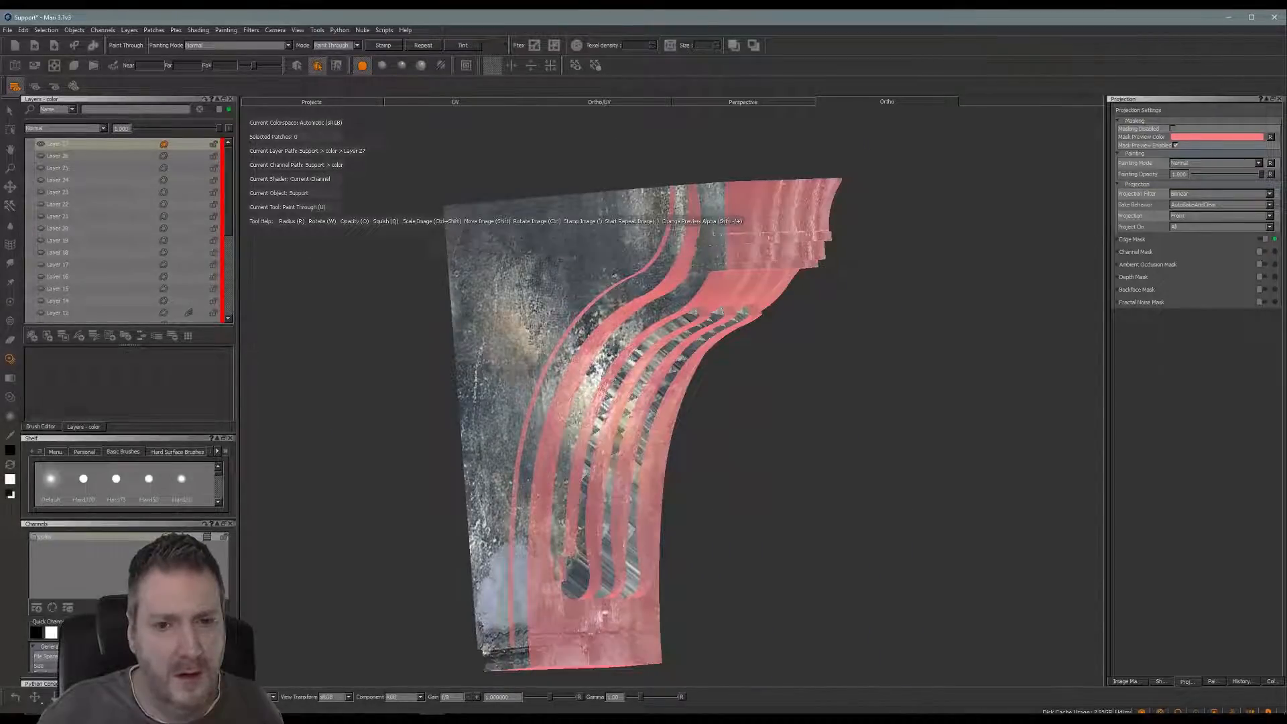
pyautogui.moveTo(684, 286); pyautogui.dragTo(705, 251)
pyautogui.moveTo(643, 376); pyautogui.dragTo(689, 320)
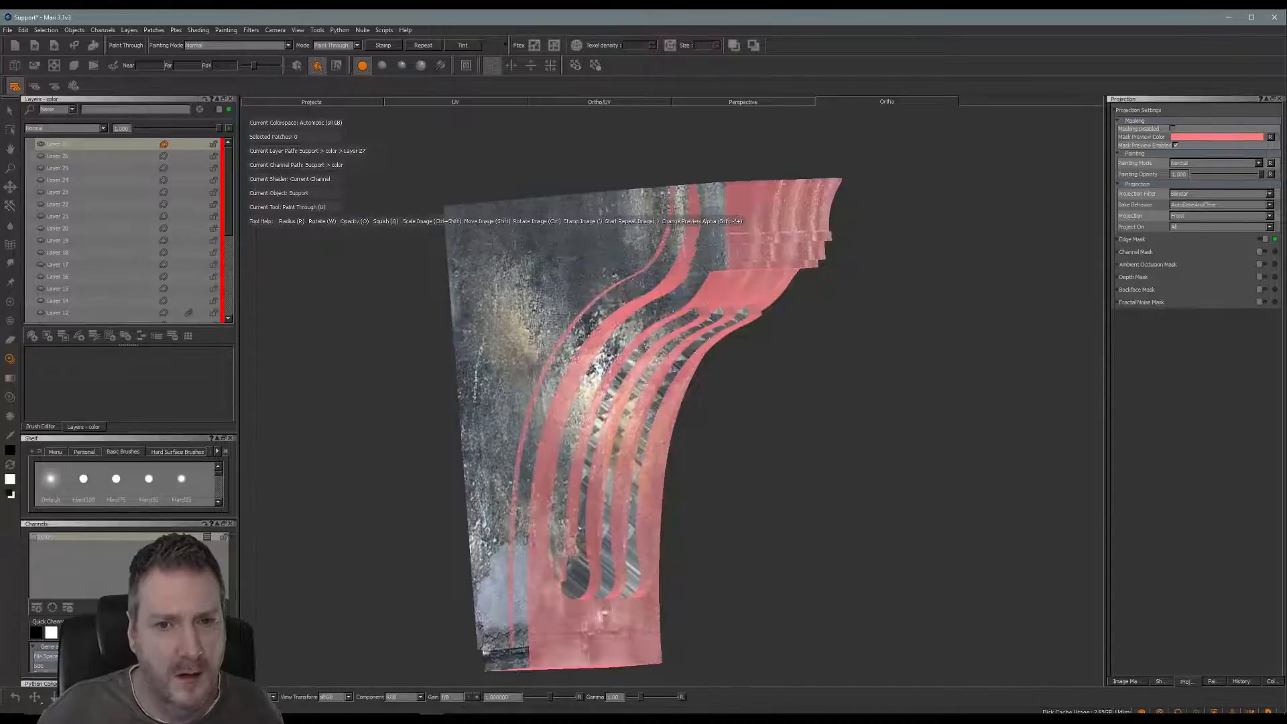
pyautogui.moveTo(585, 474); pyautogui.dragTo(615, 400)
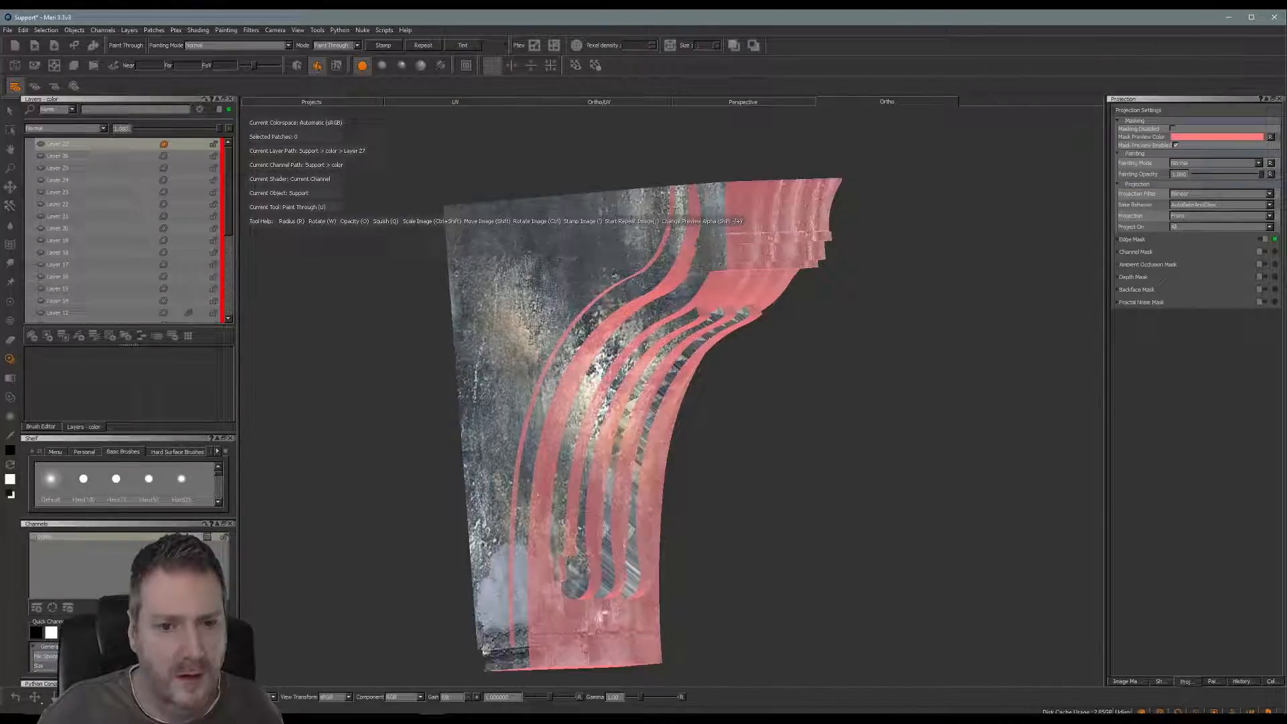
pyautogui.moveTo(606, 530)
pyautogui.mouseDown()
pyautogui.moveTo(613, 502)
pyautogui.moveTo(619, 600)
pyautogui.mouseUp()
pyautogui.moveTo(645, 414); pyautogui.dragTo(670, 372)
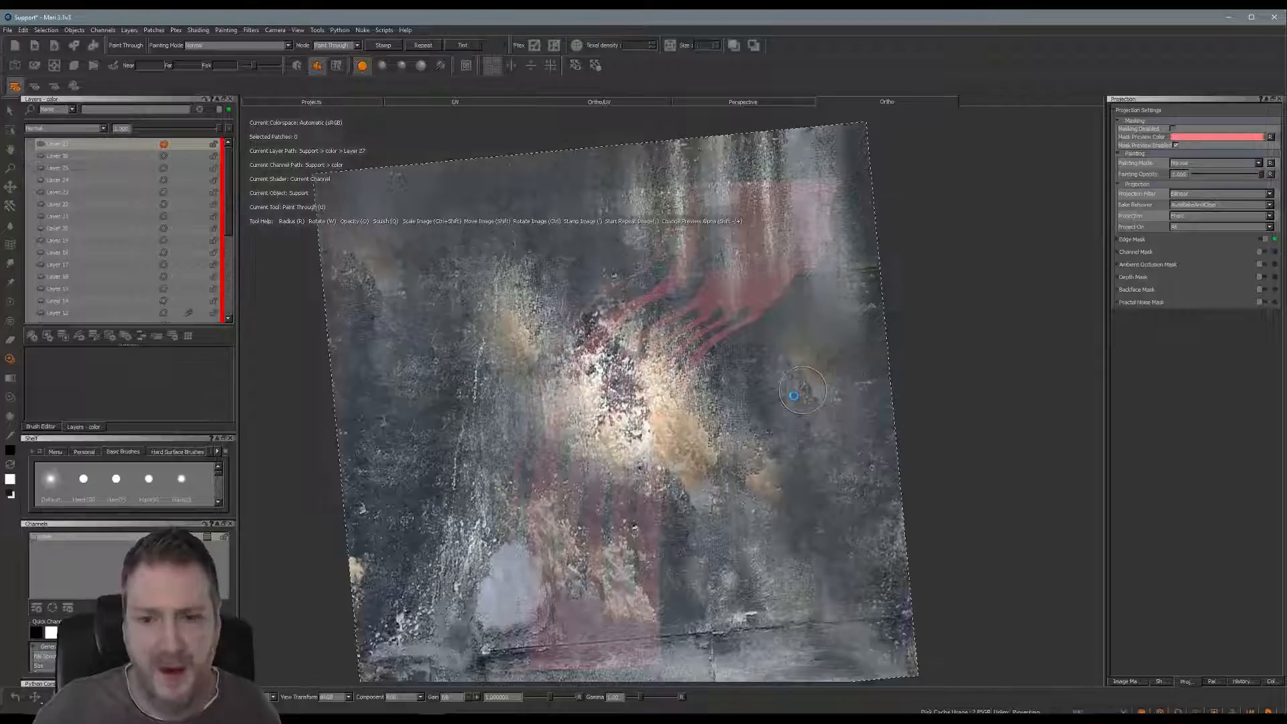
# Face the bracket's front again and straighten the plaster image over it.
pyautogui.moveTo(805, 382)
pyautogui.keyDown('alt'); pyautogui.mouseDown()
pyautogui.moveTo(570, 359)
pyautogui.moveTo(534, 252)
pyautogui.moveTo(742, 342)
pyautogui.moveTo(621, 383)
pyautogui.mouseUp(); pyautogui.keyUp('alt')
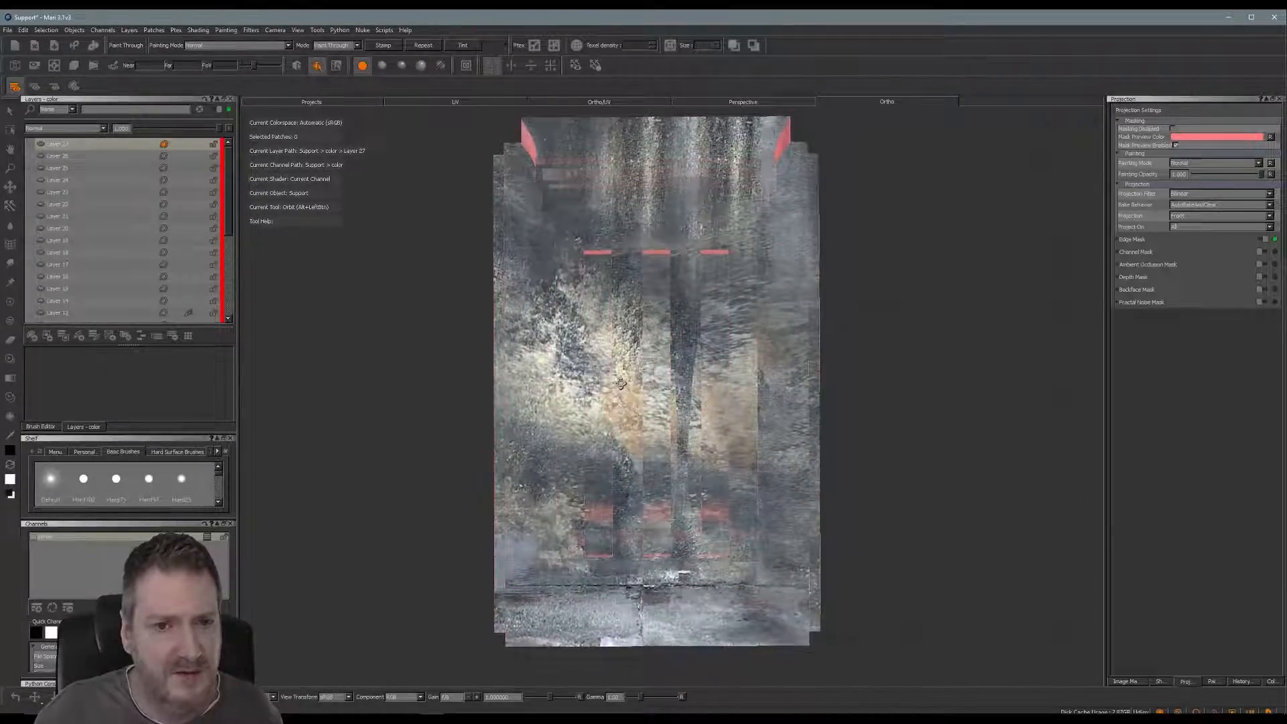
pyautogui.press('u')
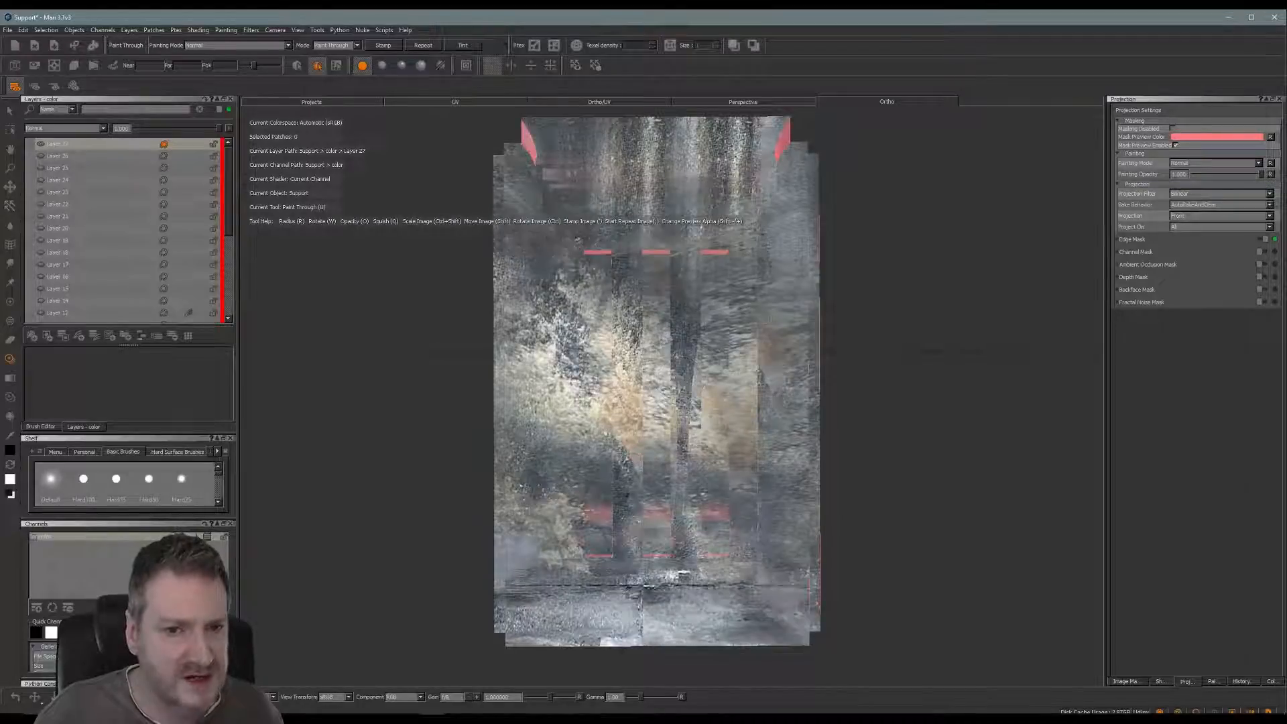
pyautogui.moveTo(848, 255)
pyautogui.keyDown('ctrl'); pyautogui.mouseDown()
pyautogui.moveTo(800, 325)
pyautogui.moveTo(912, 319)
pyautogui.moveTo(1048, 287)
pyautogui.moveTo(880, 337)
pyautogui.moveTo(1058, 253)
pyautogui.moveTo(932, 282)
pyautogui.moveTo(899, 308)
pyautogui.moveTo(817, 255)
pyautogui.moveTo(687, 265)
pyautogui.moveTo(694, 235)
pyautogui.moveTo(708, 281)
pyautogui.mouseUp(); pyautogui.keyUp('ctrl')
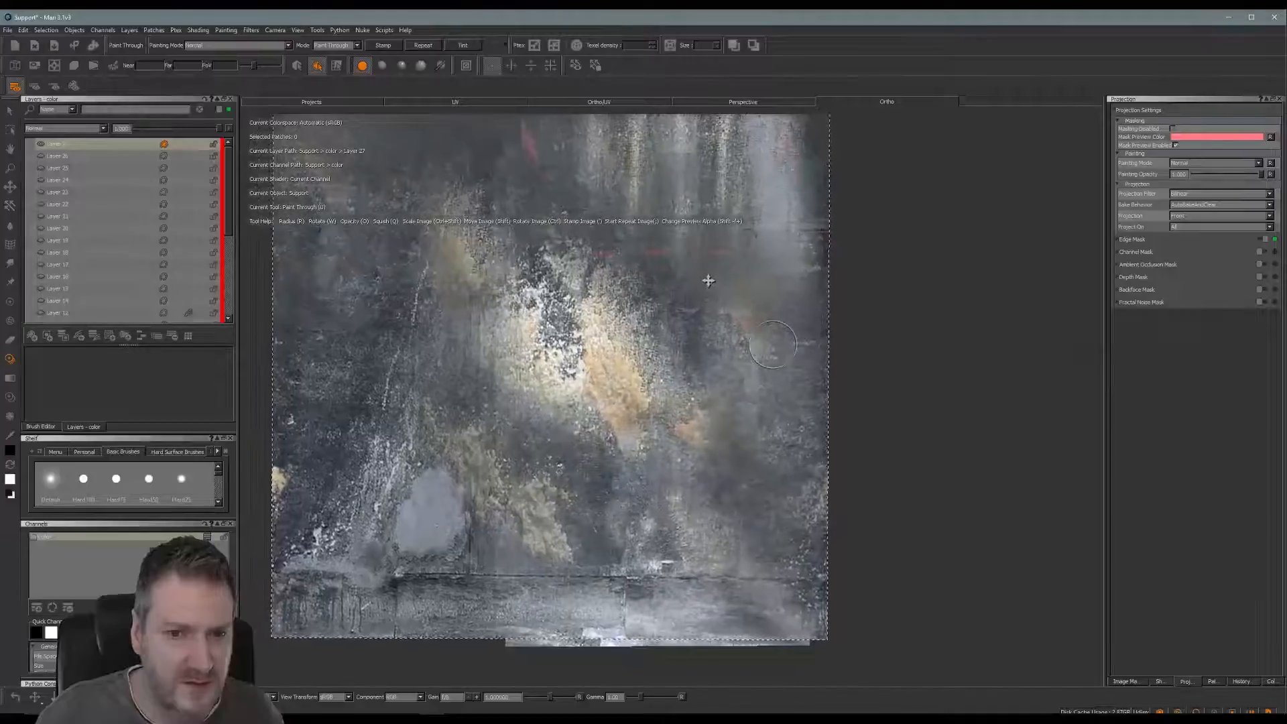
# Paint the plaster image through over the smeared bands and hard seams on the bracket's front, and bake the paint.
pyautogui.moveTo(774, 345); pyautogui.dragTo(778, 355)
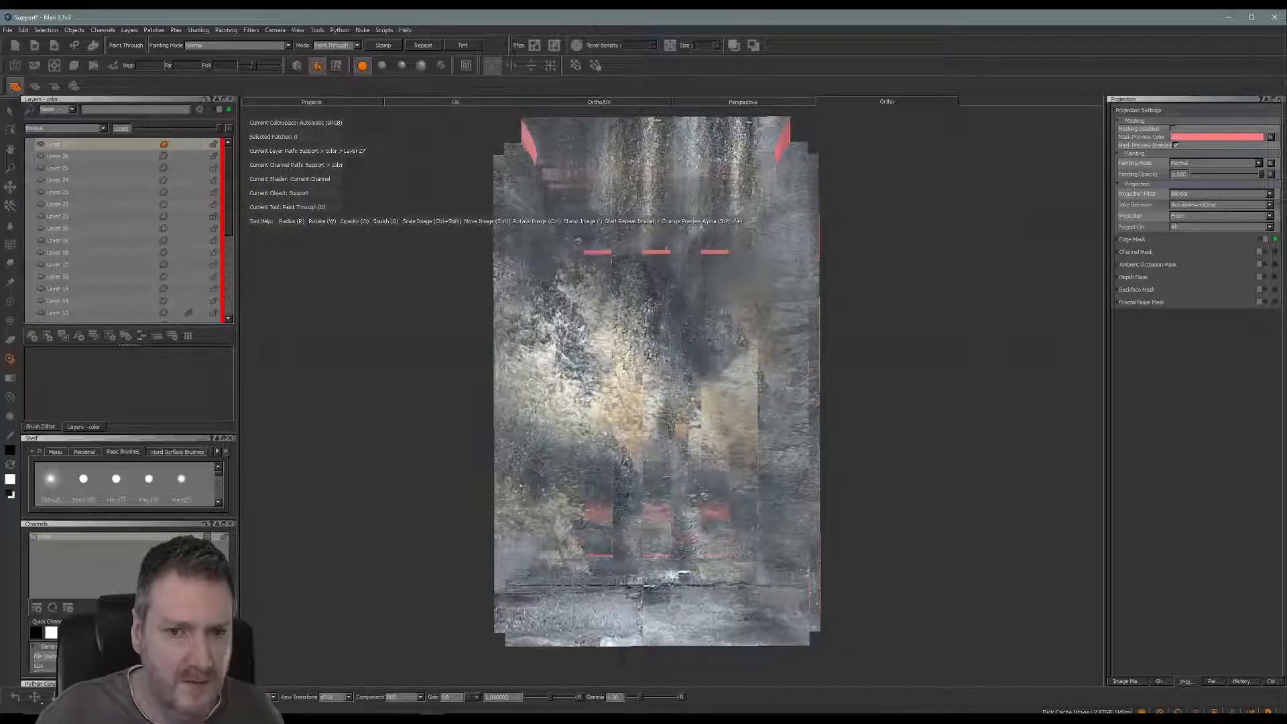
pyautogui.moveTo(667, 454); pyautogui.dragTo(578, 239)
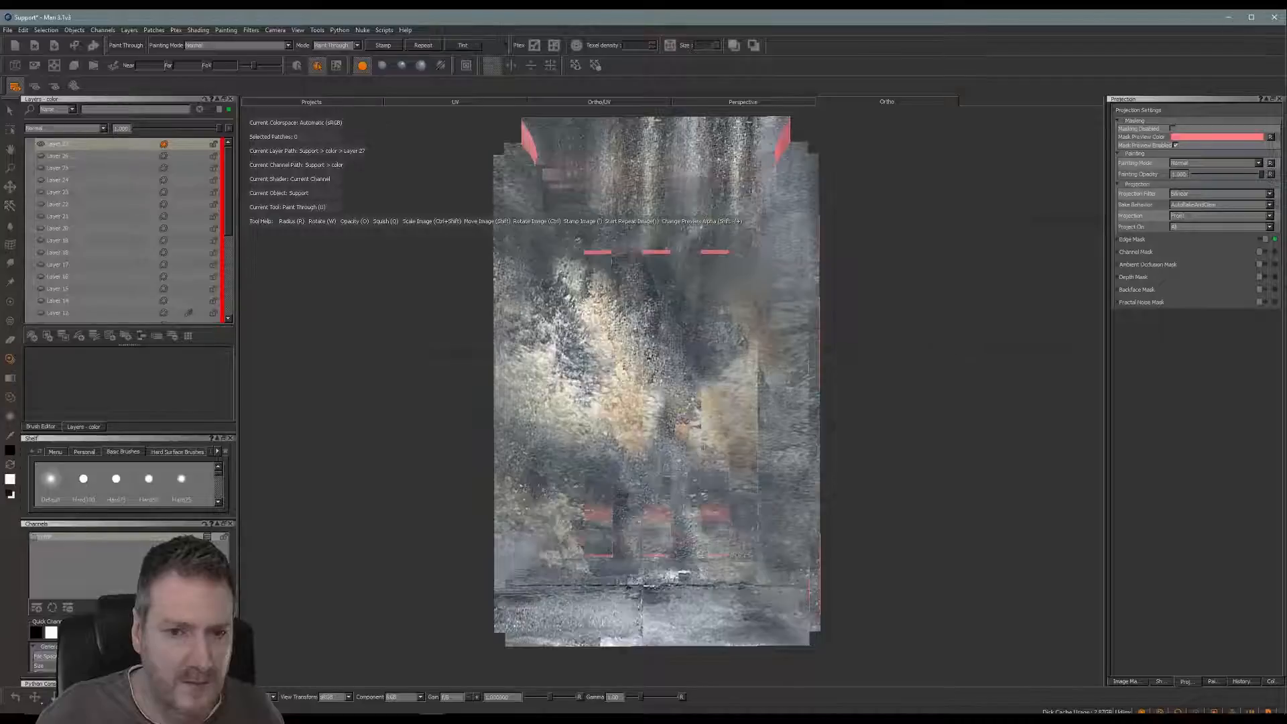
pyautogui.moveTo(745, 457)
pyautogui.mouseDown()
pyautogui.moveTo(747, 425)
pyautogui.moveTo(709, 399)
pyautogui.mouseUp()
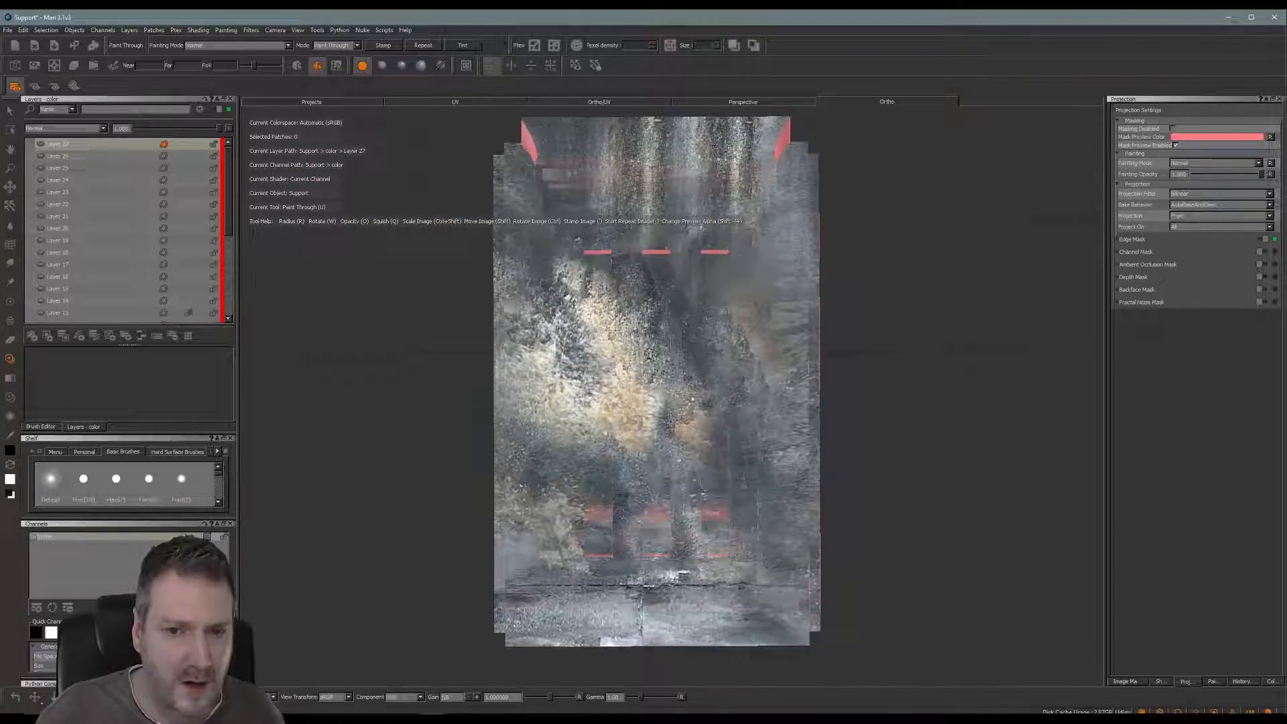
pyautogui.moveTo(765, 356); pyautogui.dragTo(758, 306)
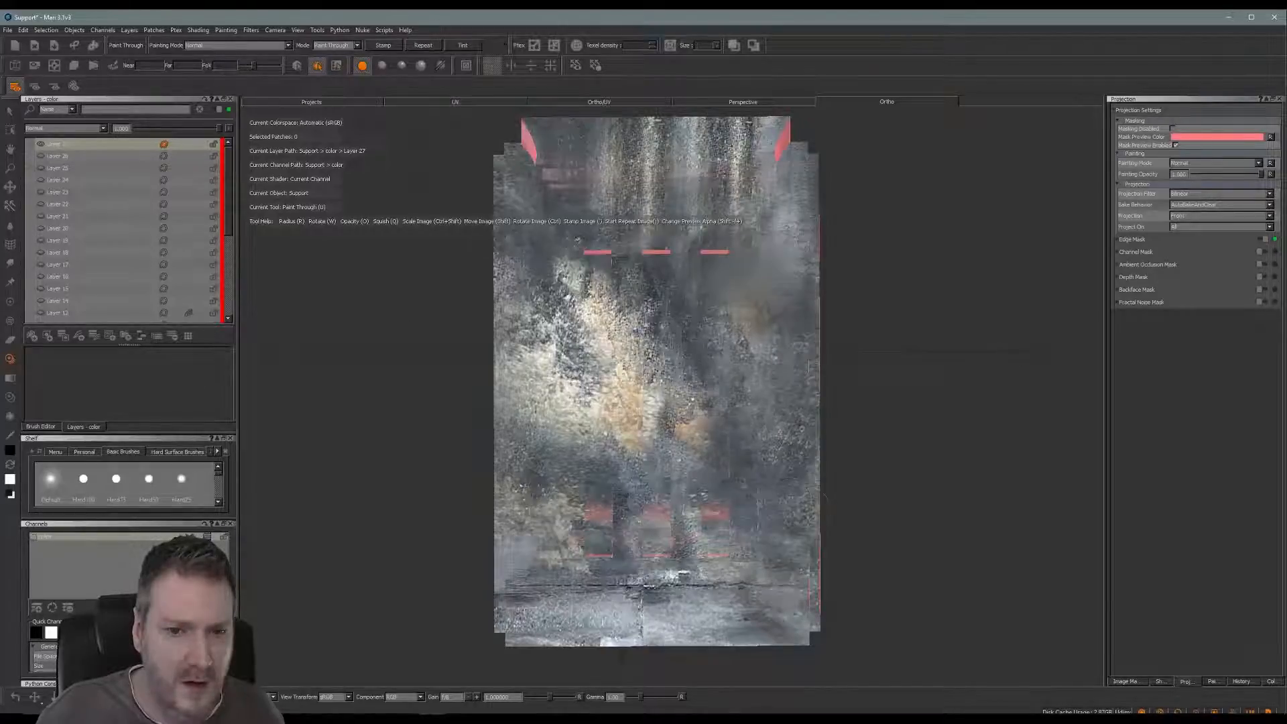
pyautogui.press('b')
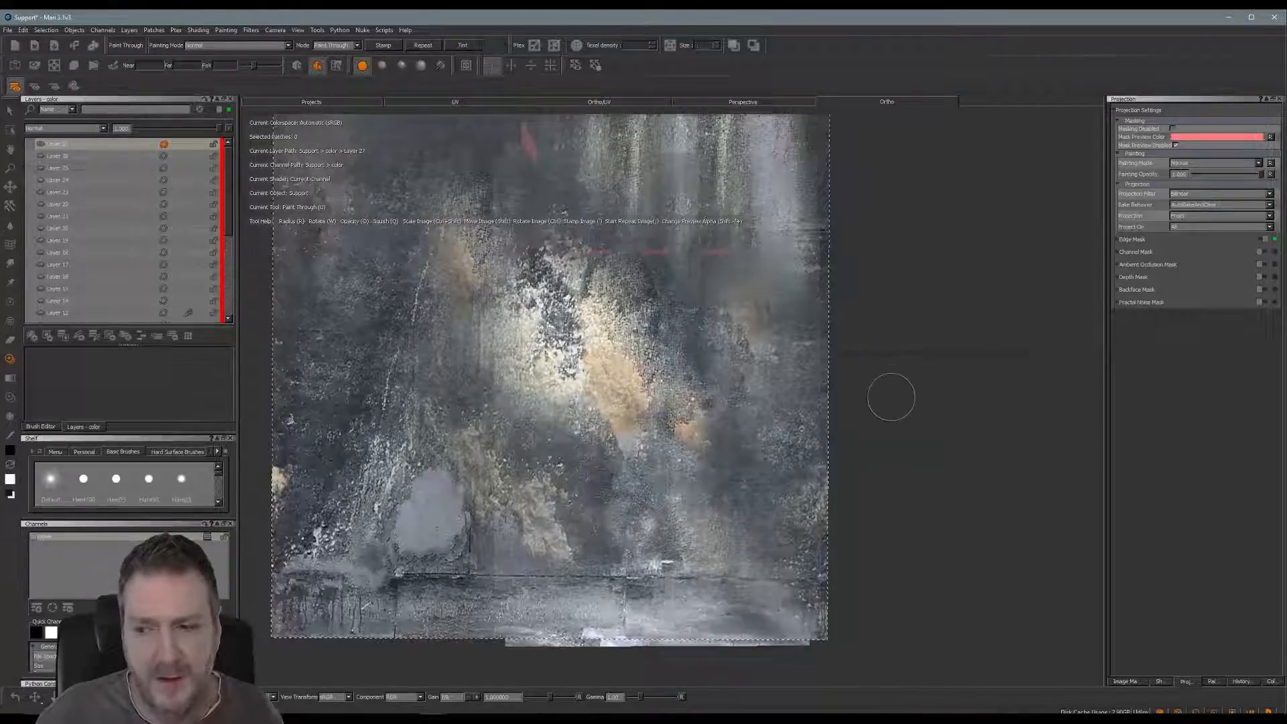
# Face the bracket's unpainted top surface and move the plaster image to cover it.
pyautogui.moveTo(891, 373)
pyautogui.keyDown('alt'); pyautogui.mouseDown()
pyautogui.moveTo(810, 404)
pyautogui.moveTo(937, 416)
pyautogui.moveTo(883, 399)
pyautogui.moveTo(938, 403)
pyautogui.mouseUp(); pyautogui.keyUp('alt')
pyautogui.moveTo(825, 402)
pyautogui.keyDown('alt'); pyautogui.mouseDown()
pyautogui.moveTo(947, 393)
pyautogui.moveTo(918, 469)
pyautogui.mouseUp(); pyautogui.keyUp('alt')
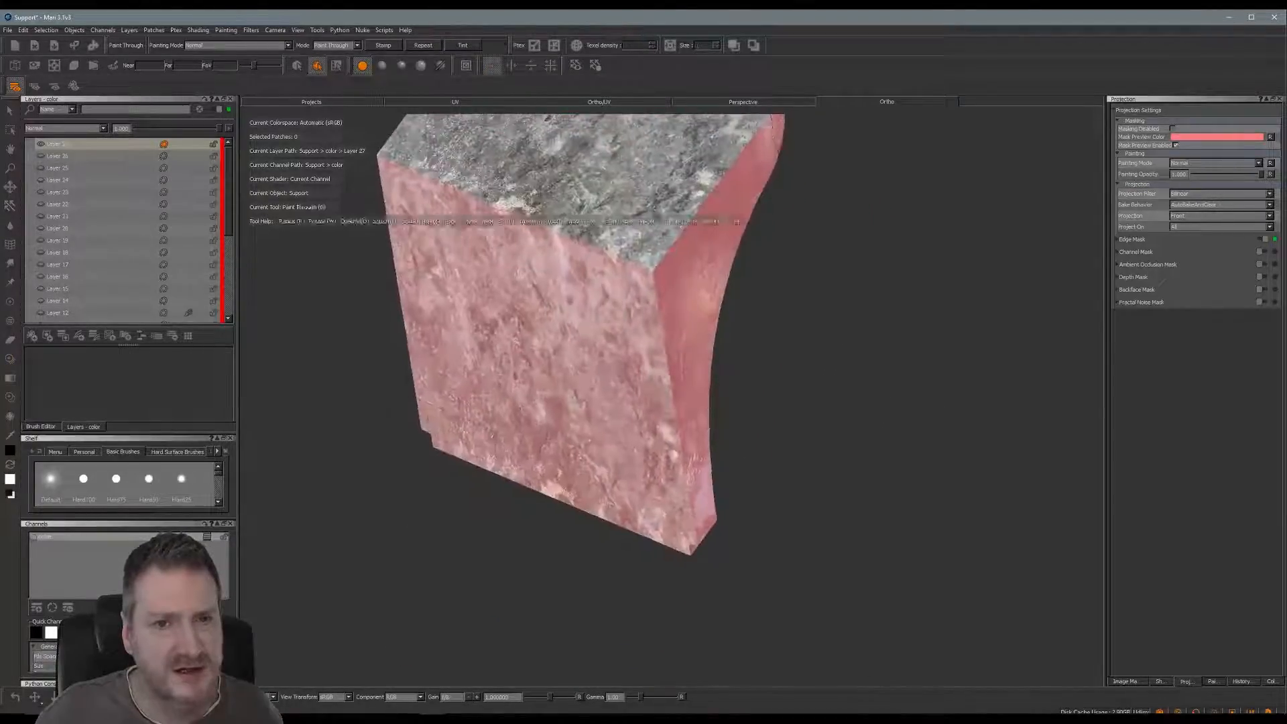
pyautogui.keyDown('alt'); pyautogui.moveTo(427, 263); pyautogui.dragTo(506, 419, button='middle'); pyautogui.keyUp('alt')
pyautogui.keyDown('alt'); pyautogui.moveTo(507, 436); pyautogui.dragTo(375, 488); pyautogui.keyUp('alt')
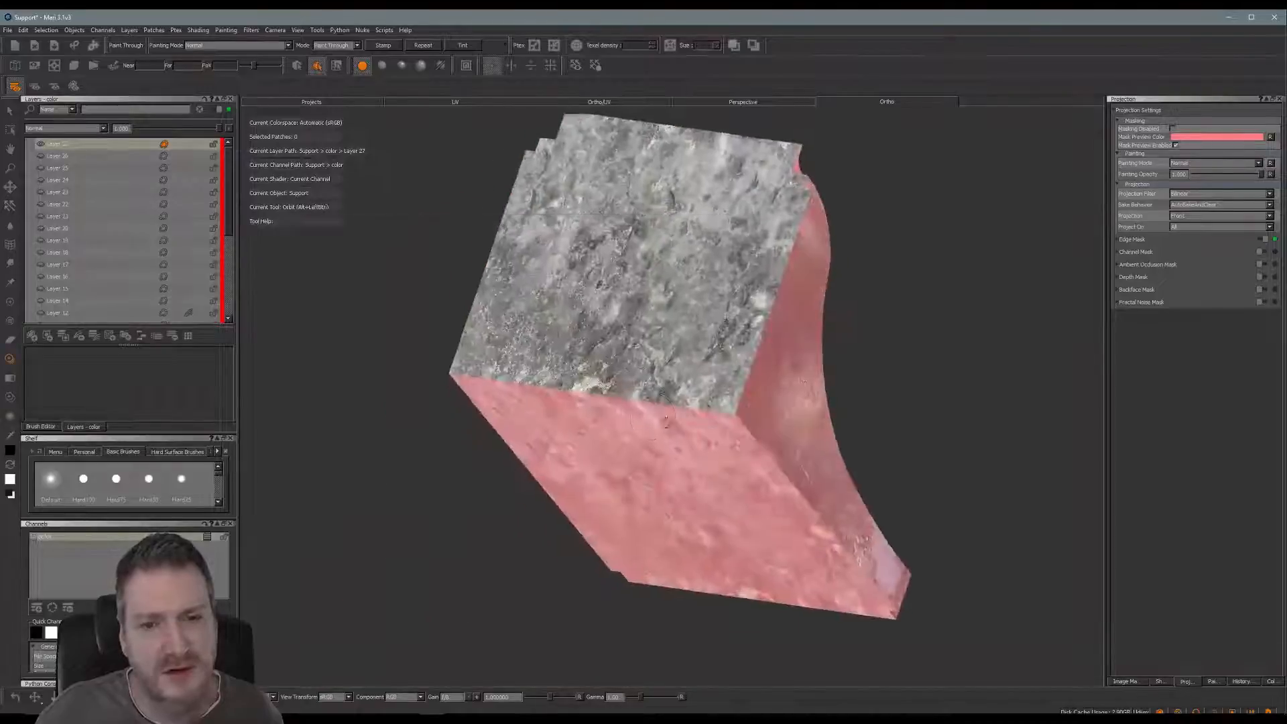
pyautogui.keyDown('alt'); pyautogui.moveTo(667, 419); pyautogui.dragTo(861, 396); pyautogui.keyUp('alt')
pyautogui.keyDown('alt'); pyautogui.moveTo(861, 395); pyautogui.dragTo(837, 462, button='middle'); pyautogui.keyUp('alt')
pyautogui.keyDown('alt'); pyautogui.moveTo(838, 462); pyautogui.dragTo(792, 389); pyautogui.keyUp('alt')
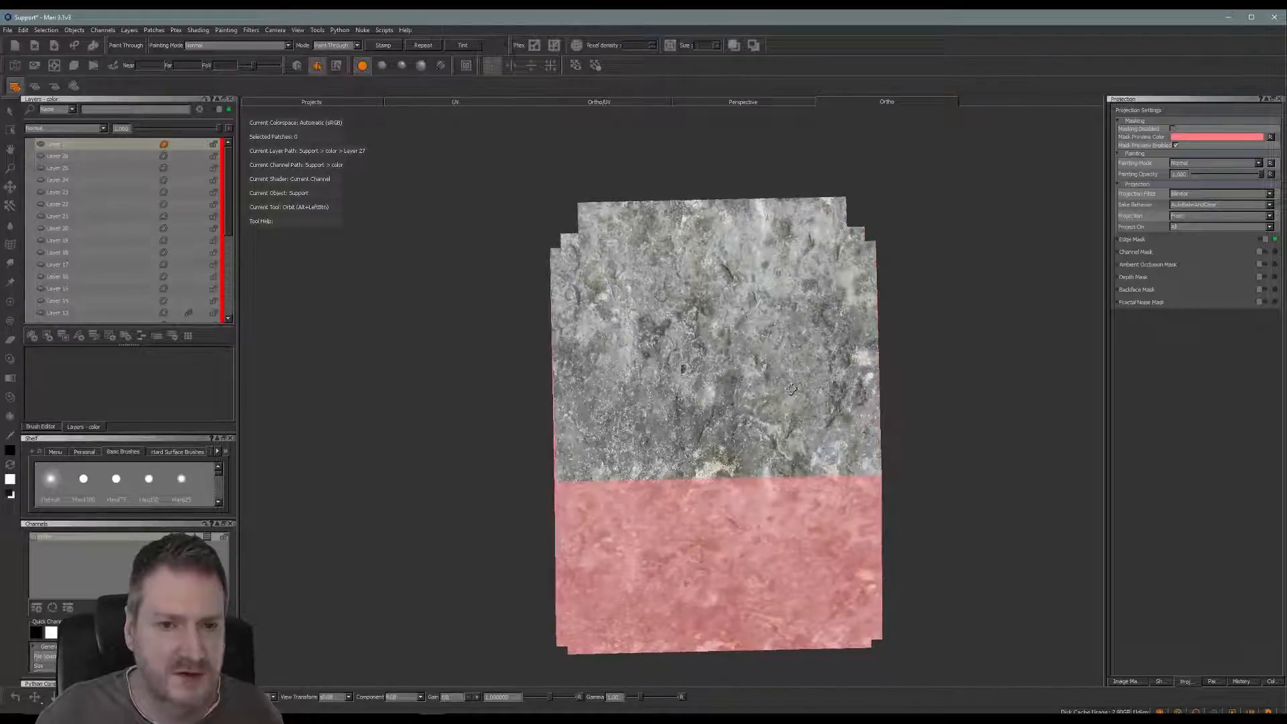
pyautogui.press('u')
pyautogui.moveTo(440, 335)
pyautogui.keyDown('shift'); pyautogui.mouseDown()
pyautogui.moveTo(578, 365)
pyautogui.moveTo(568, 404)
pyautogui.mouseUp(); pyautogui.keyUp('shift')
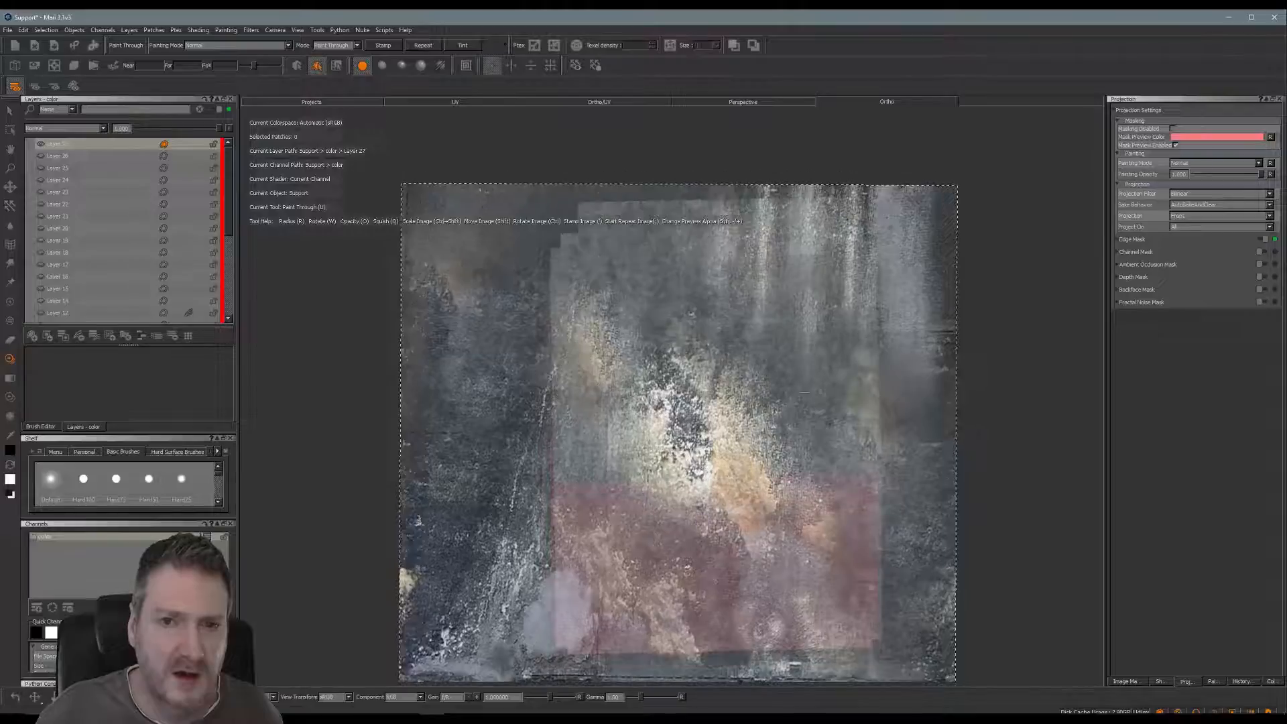
# Rotate the plaster image to align with the bracket's top surface, paint it through over the exposed area, and bake the paint.
pyautogui.keyDown('ctrl'); pyautogui.moveTo(805, 393); pyautogui.dragTo(856, 299); pyautogui.keyUp('ctrl')
pyautogui.moveTo(808, 207)
pyautogui.mouseDown()
pyautogui.moveTo(601, 211)
pyautogui.moveTo(585, 258)
pyautogui.moveTo(582, 426)
pyautogui.moveTo(684, 473)
pyautogui.moveTo(832, 466)
pyautogui.moveTo(865, 275)
pyautogui.moveTo(740, 250)
pyautogui.moveTo(657, 268)
pyautogui.moveTo(640, 305)
pyautogui.moveTo(677, 250)
pyautogui.mouseUp()
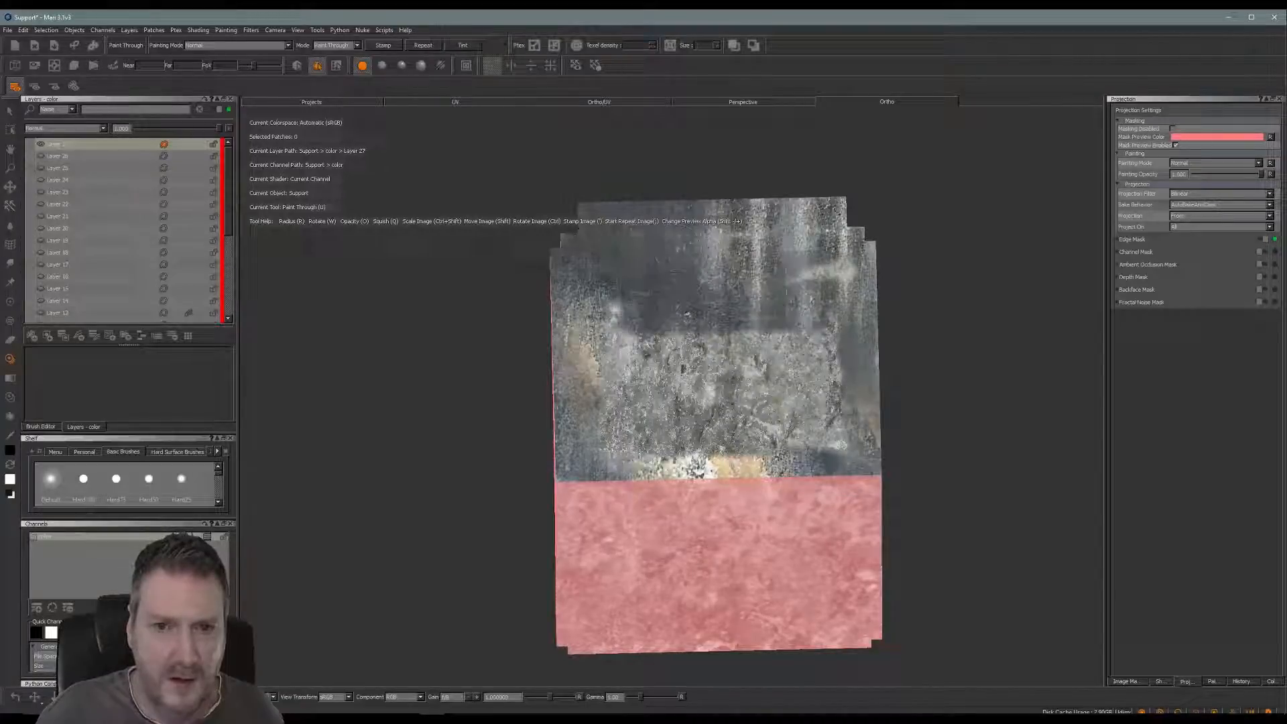
pyautogui.moveTo(849, 269)
pyautogui.mouseDown()
pyautogui.moveTo(838, 429)
pyautogui.moveTo(624, 446)
pyautogui.moveTo(647, 379)
pyautogui.mouseUp()
pyautogui.moveTo(613, 312)
pyautogui.mouseDown()
pyautogui.moveTo(630, 395)
pyautogui.moveTo(697, 342)
pyautogui.moveTo(744, 349)
pyautogui.moveTo(777, 389)
pyautogui.moveTo(864, 425)
pyautogui.mouseUp()
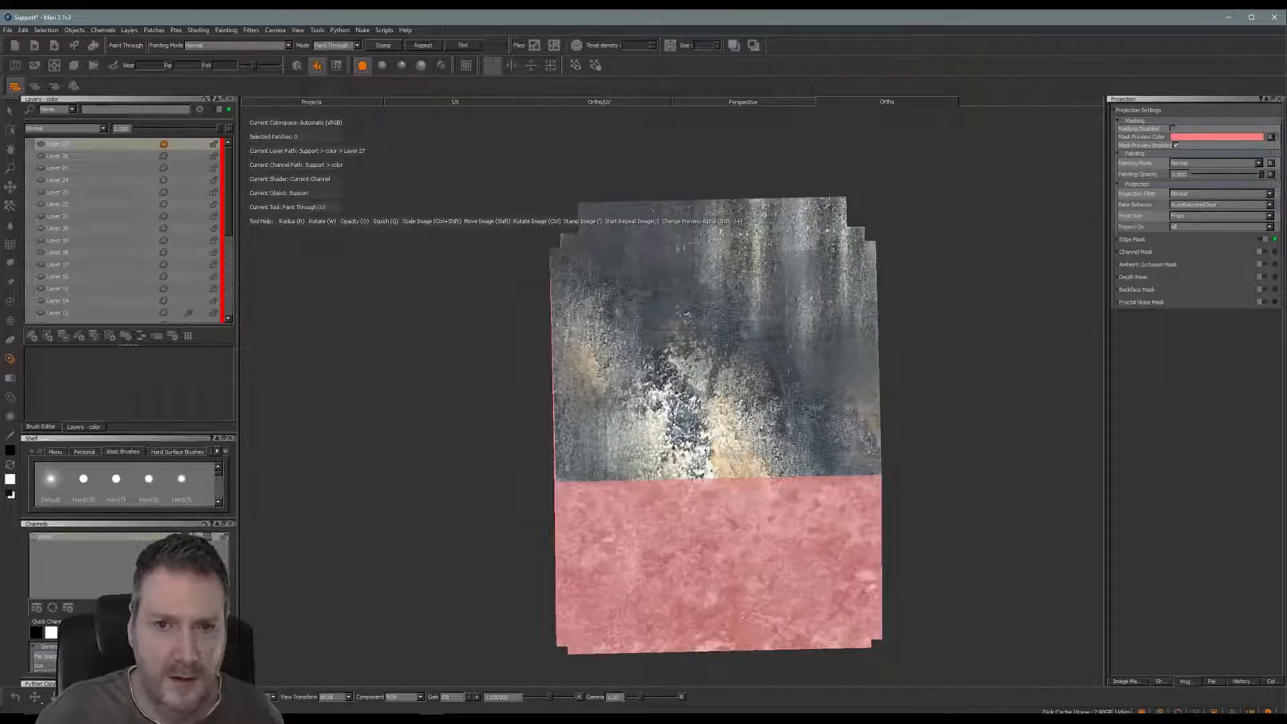
pyautogui.press('b')
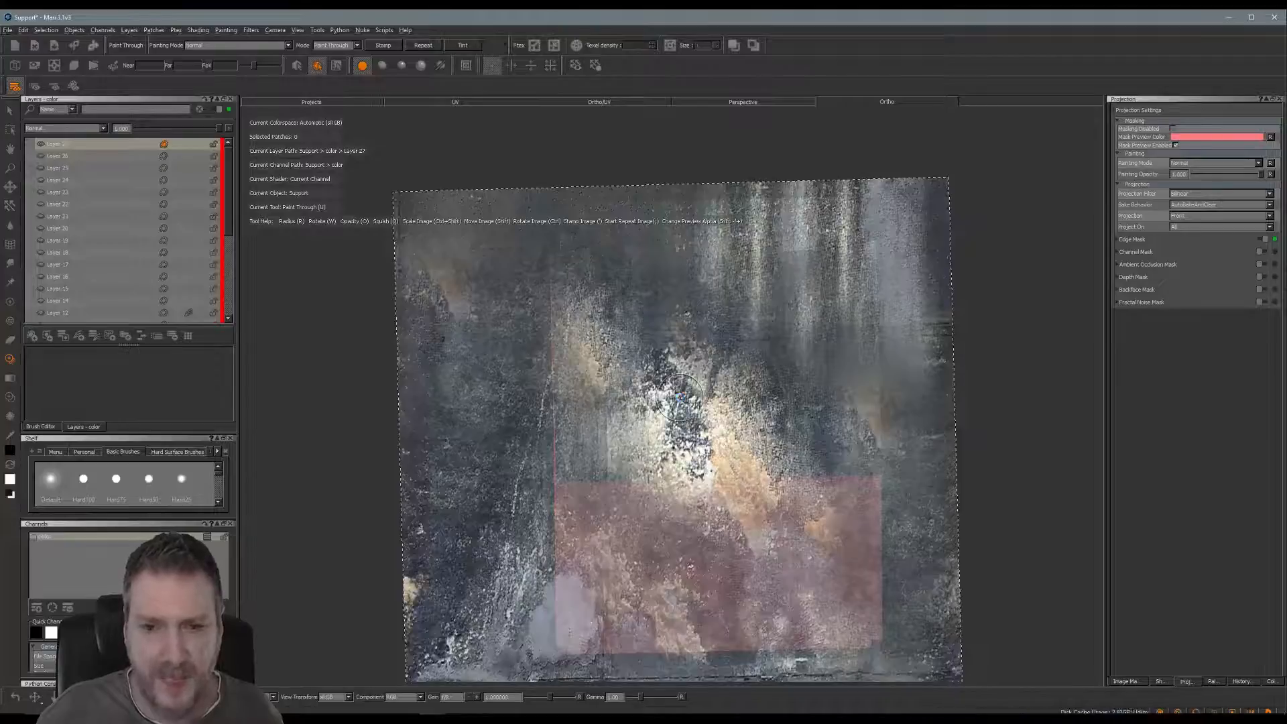
# Face the bracket's flat back, align the plaster image with it, paint it through over the whole face, and bake the paint.
pyautogui.keyDown('alt'); pyautogui.moveTo(679, 398); pyautogui.dragTo(744, 401); pyautogui.keyUp('alt')
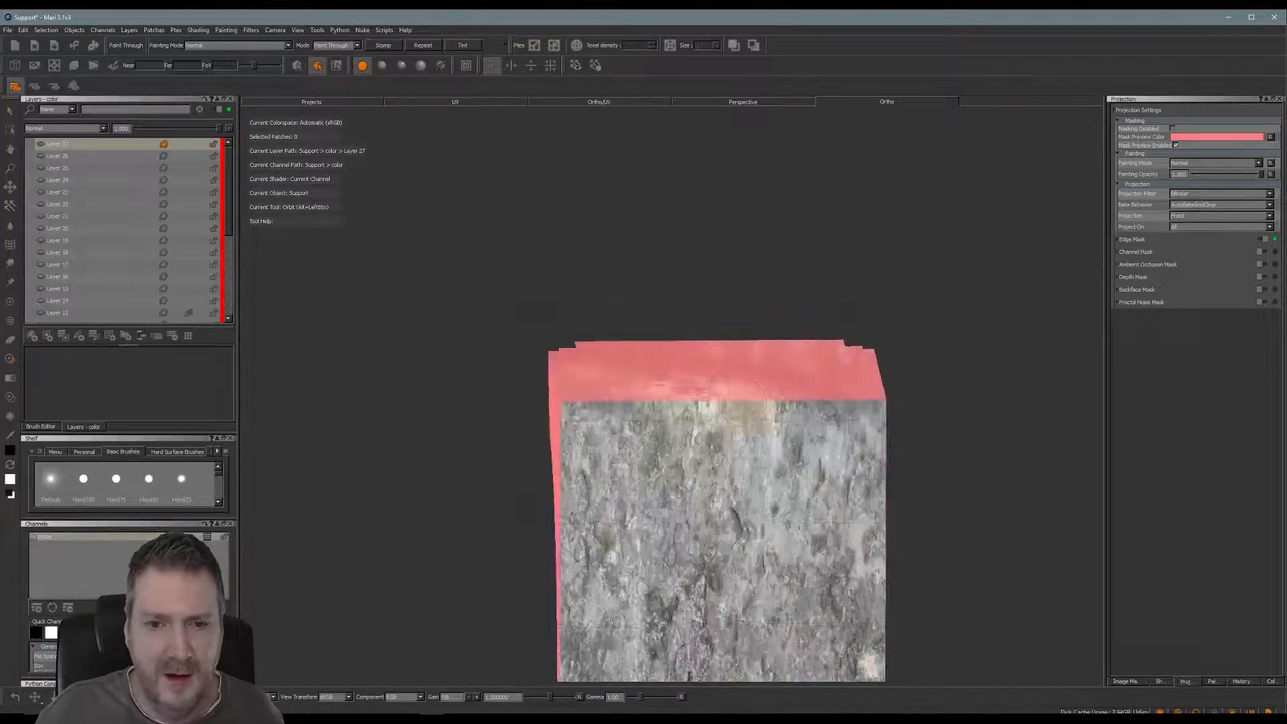
pyautogui.keyDown('alt'); pyautogui.moveTo(701, 537); pyautogui.dragTo(693, 369, button='middle'); pyautogui.keyUp('alt')
pyautogui.moveTo(693, 369)
pyautogui.keyDown('alt'); pyautogui.mouseDown()
pyautogui.moveTo(667, 340)
pyautogui.moveTo(737, 374)
pyautogui.mouseUp(); pyautogui.keyUp('alt')
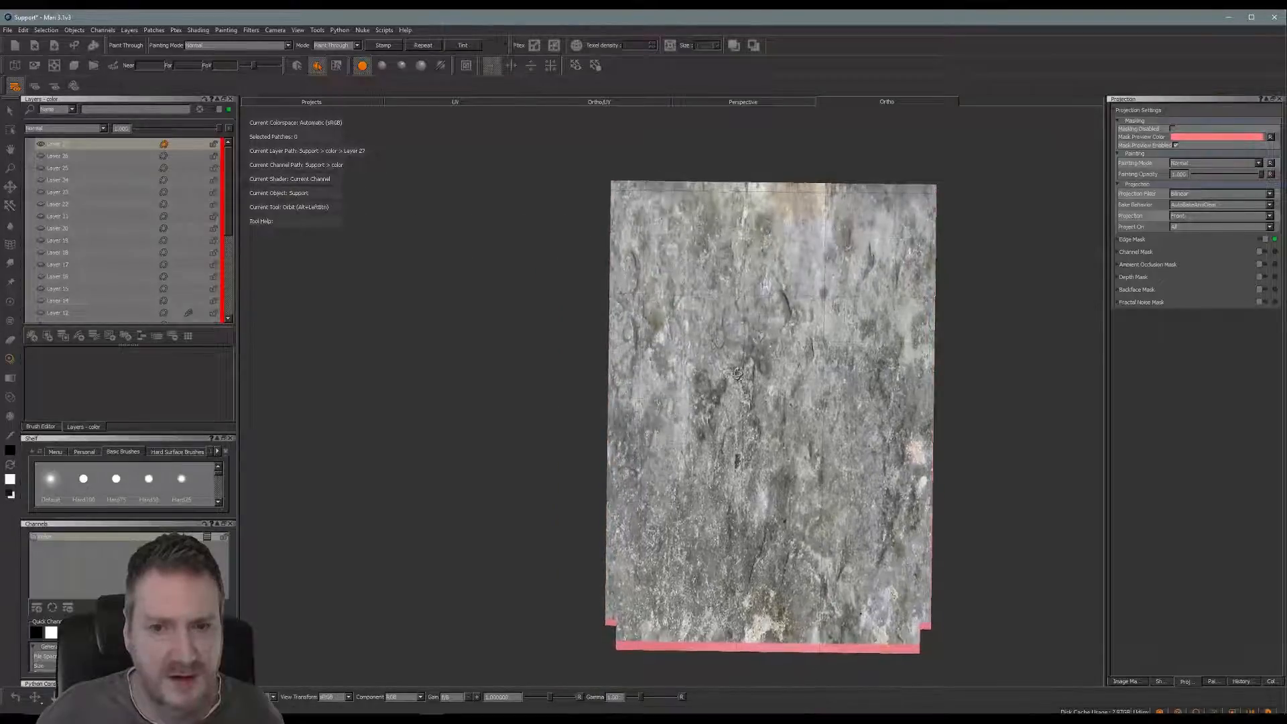
pyautogui.keyDown('alt'); pyautogui.moveTo(800, 329); pyautogui.dragTo(724, 337, button='middle'); pyautogui.keyUp('alt')
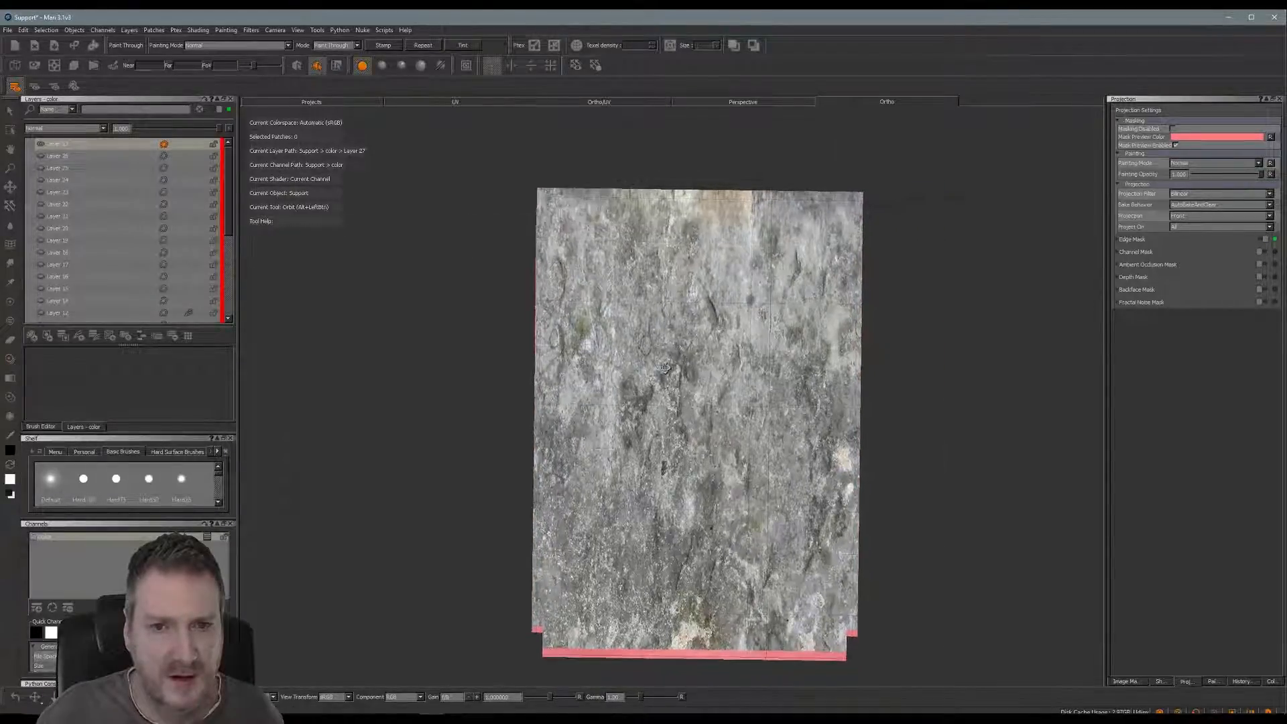
pyautogui.keyDown('ctrl'); pyautogui.moveTo(886, 267); pyautogui.dragTo(894, 275); pyautogui.keyUp('ctrl')
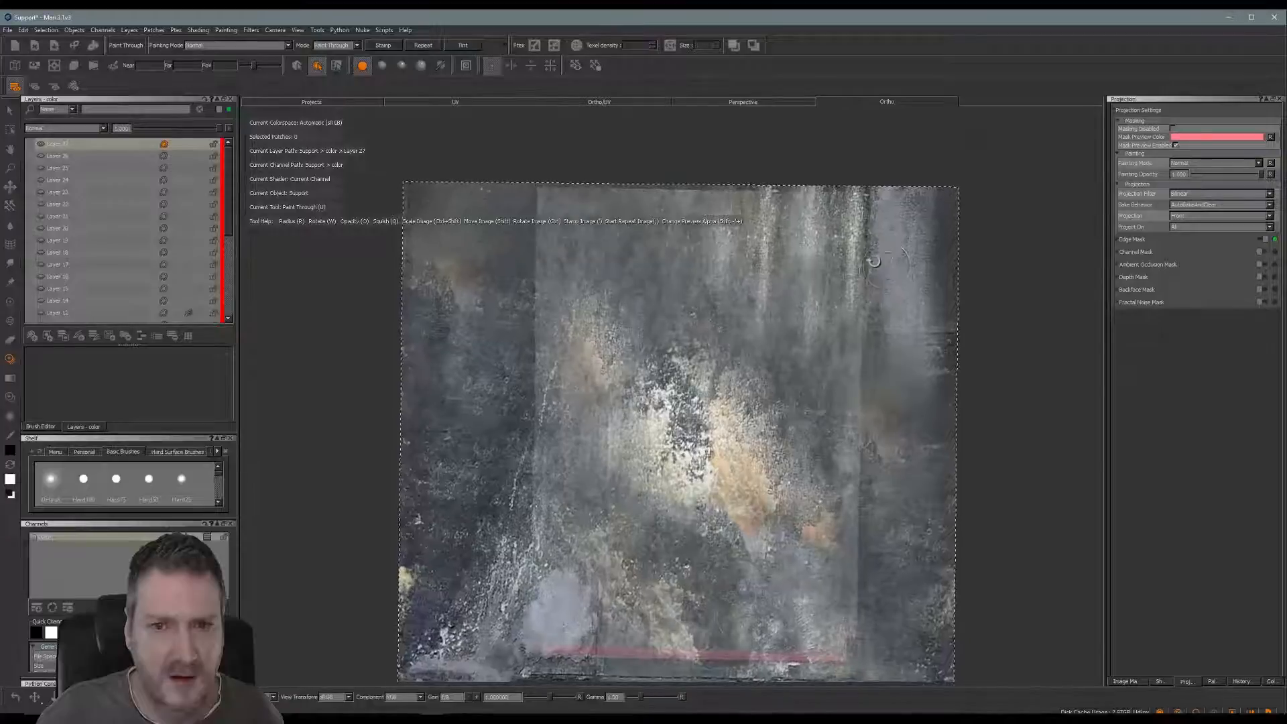
pyautogui.moveTo(810, 203)
pyautogui.mouseDown()
pyautogui.moveTo(560, 203)
pyautogui.moveTo(808, 213)
pyautogui.moveTo(609, 262)
pyautogui.moveTo(538, 235)
pyautogui.moveTo(561, 452)
pyautogui.moveTo(601, 349)
pyautogui.moveTo(751, 234)
pyautogui.moveTo(828, 242)
pyautogui.moveTo(811, 342)
pyautogui.moveTo(850, 362)
pyautogui.moveTo(663, 341)
pyautogui.moveTo(597, 355)
pyautogui.moveTo(584, 483)
pyautogui.moveTo(546, 593)
pyautogui.moveTo(697, 634)
pyautogui.moveTo(808, 630)
pyautogui.moveTo(838, 369)
pyautogui.moveTo(781, 423)
pyautogui.moveTo(710, 415)
pyautogui.moveTo(583, 503)
pyautogui.moveTo(595, 590)
pyautogui.moveTo(680, 598)
pyautogui.moveTo(698, 553)
pyautogui.moveTo(677, 496)
pyautogui.moveTo(731, 580)
pyautogui.moveTo(811, 570)
pyautogui.moveTo(791, 536)
pyautogui.mouseUp()
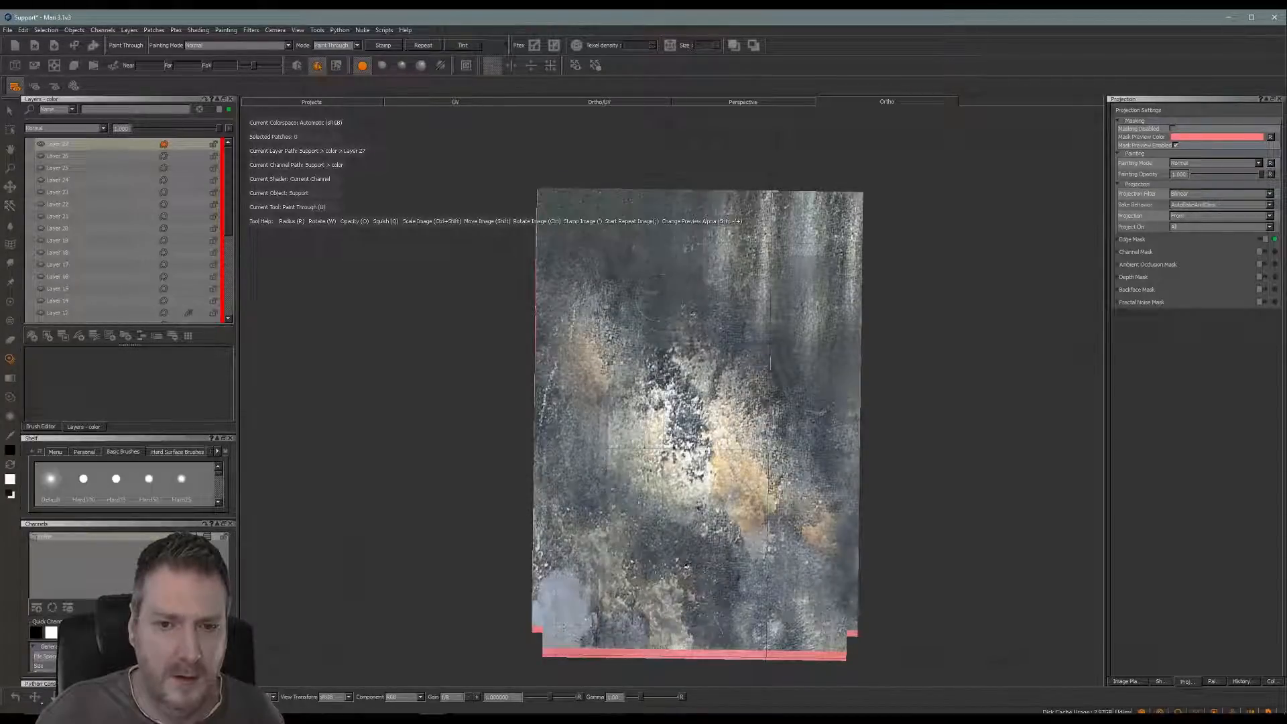
pyautogui.press('b')
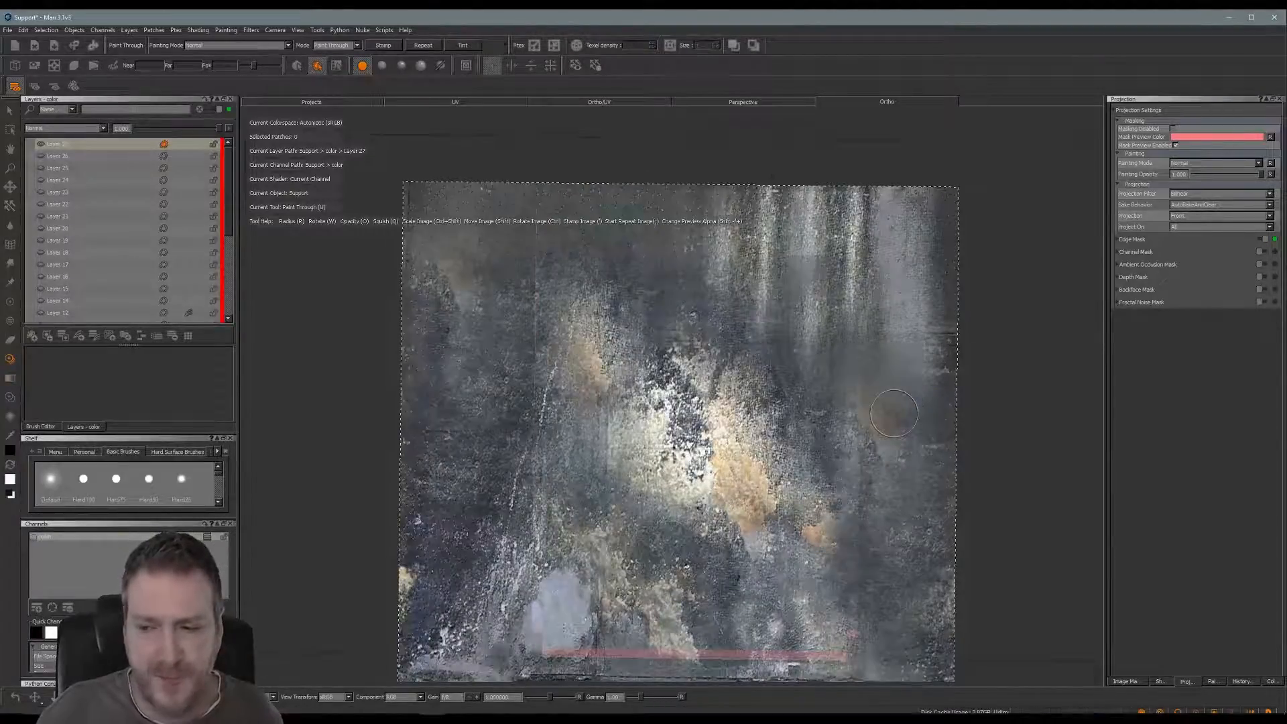
# Inspect the plastered bracket from the front, show the image library, and add a new paint layer above Layer 27.
pyautogui.moveTo(894, 413)
pyautogui.keyDown('alt'); pyautogui.mouseDown()
pyautogui.moveTo(936, 374)
pyautogui.moveTo(641, 422)
pyautogui.moveTo(494, 410)
pyautogui.mouseUp(); pyautogui.keyUp('alt')
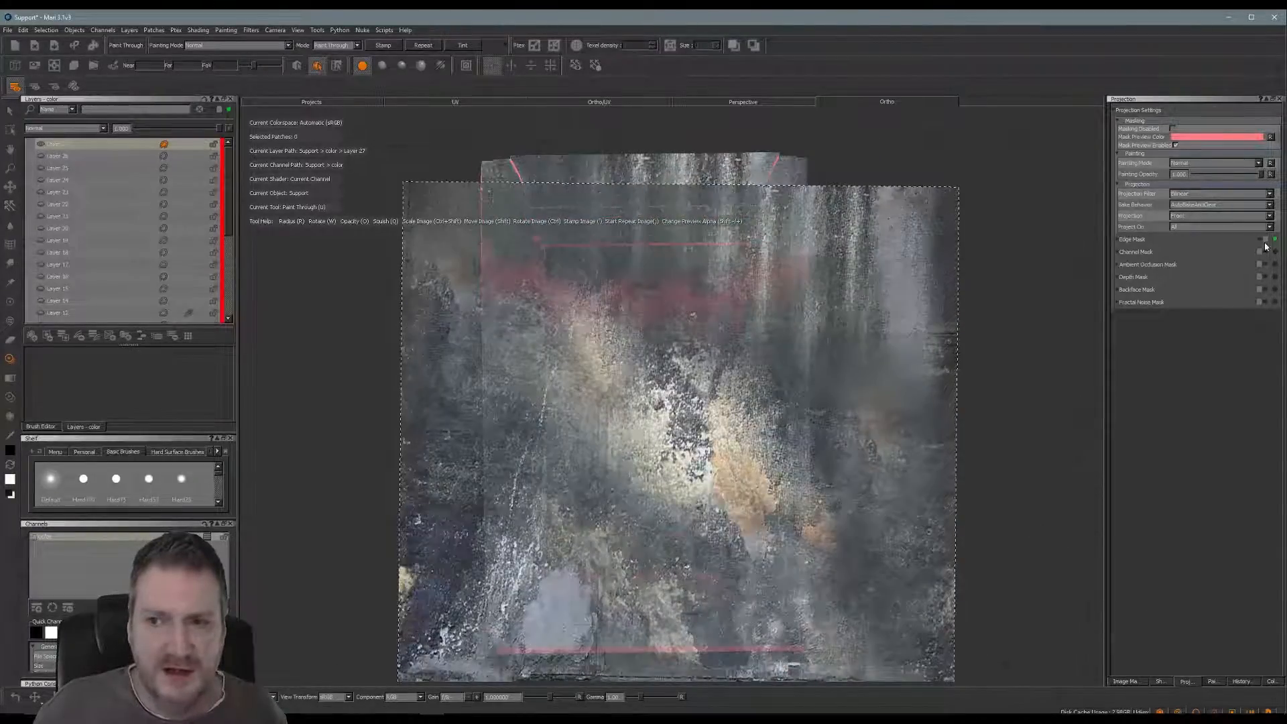
pyautogui.click(1124, 681)
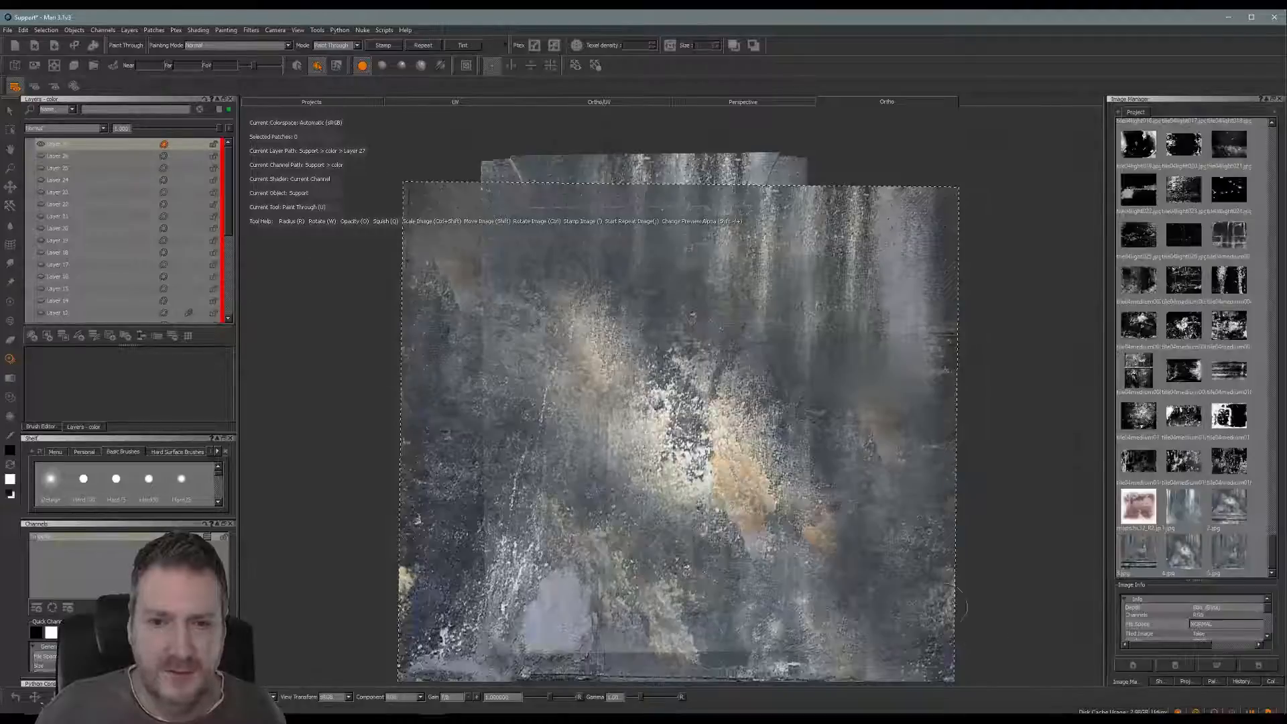
pyautogui.moveTo(657, 471)
pyautogui.keyDown('alt'); pyautogui.mouseDown()
pyautogui.moveTo(662, 451)
pyautogui.moveTo(731, 444)
pyautogui.moveTo(710, 450)
pyautogui.mouseUp(); pyautogui.keyUp('alt')
pyautogui.keyDown('alt'); pyautogui.moveTo(709, 451); pyautogui.dragTo(673, 448, button='right'); pyautogui.keyUp('alt')
pyautogui.keyDown('alt'); pyautogui.moveTo(639, 448); pyautogui.dragTo(627, 443); pyautogui.keyUp('alt')
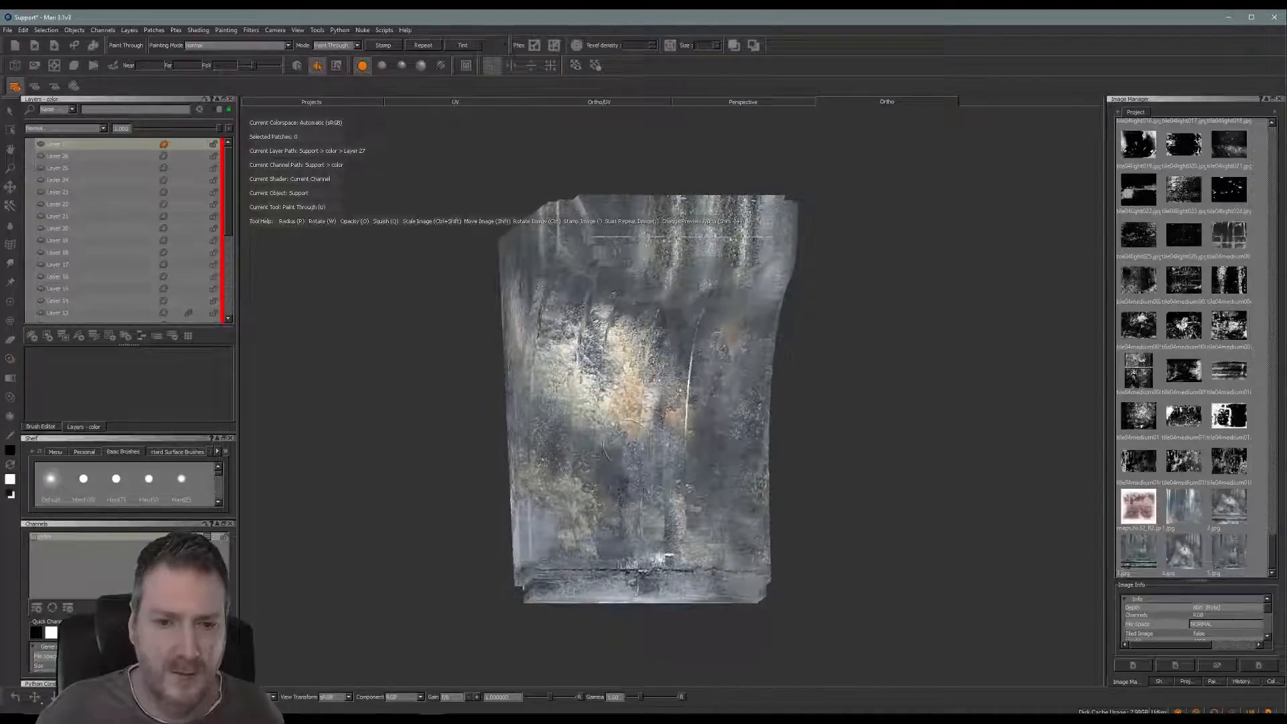
pyautogui.keyDown('alt'); pyautogui.moveTo(627, 443); pyautogui.dragTo(621, 461, button='middle'); pyautogui.keyUp('alt')
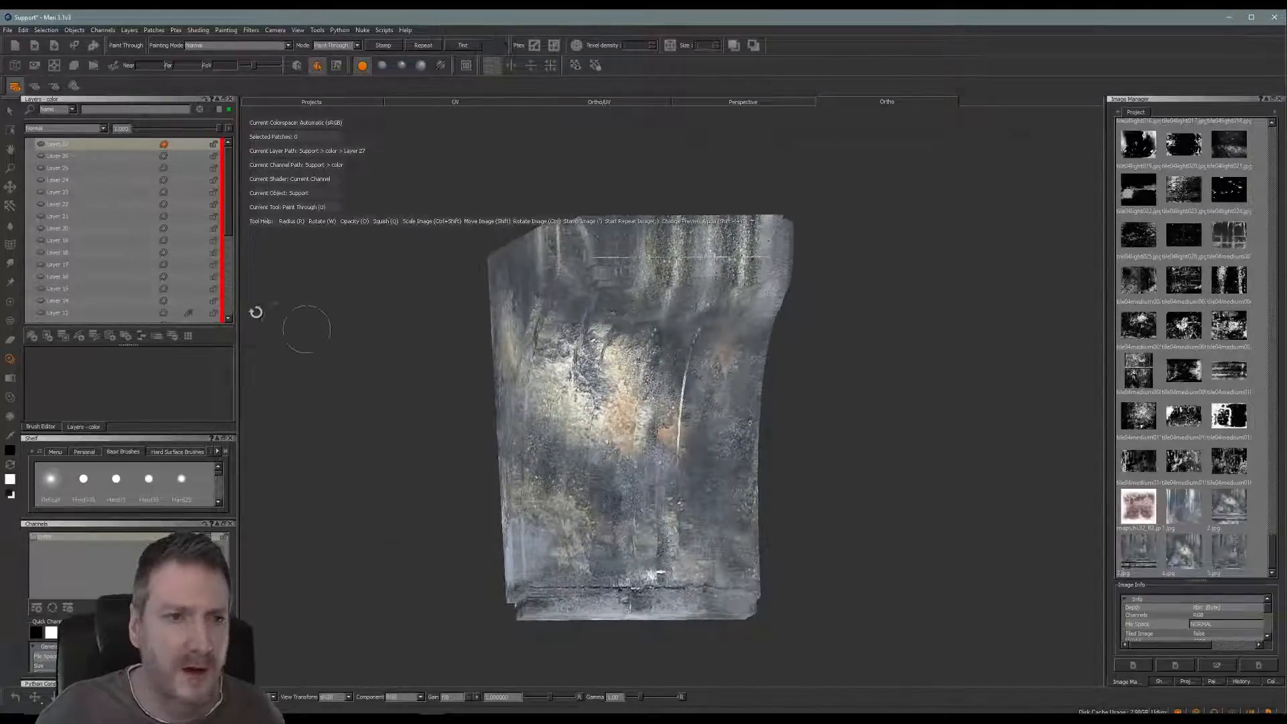
pyautogui.click(32, 338)
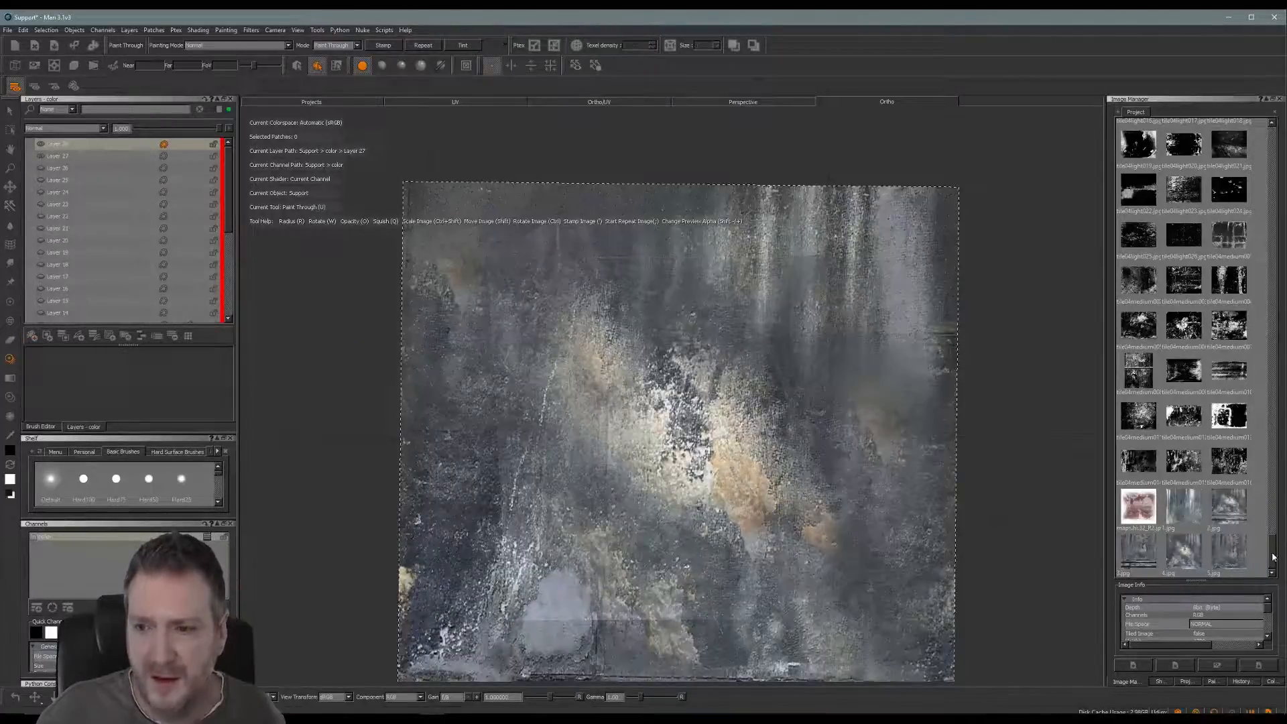
# Load the black-and-white dripping leak image for painting through, then scale and rotate it to fit across the bracket's upper front.
pyautogui.moveTo(1274, 558); pyautogui.dragTo(1277, 485)
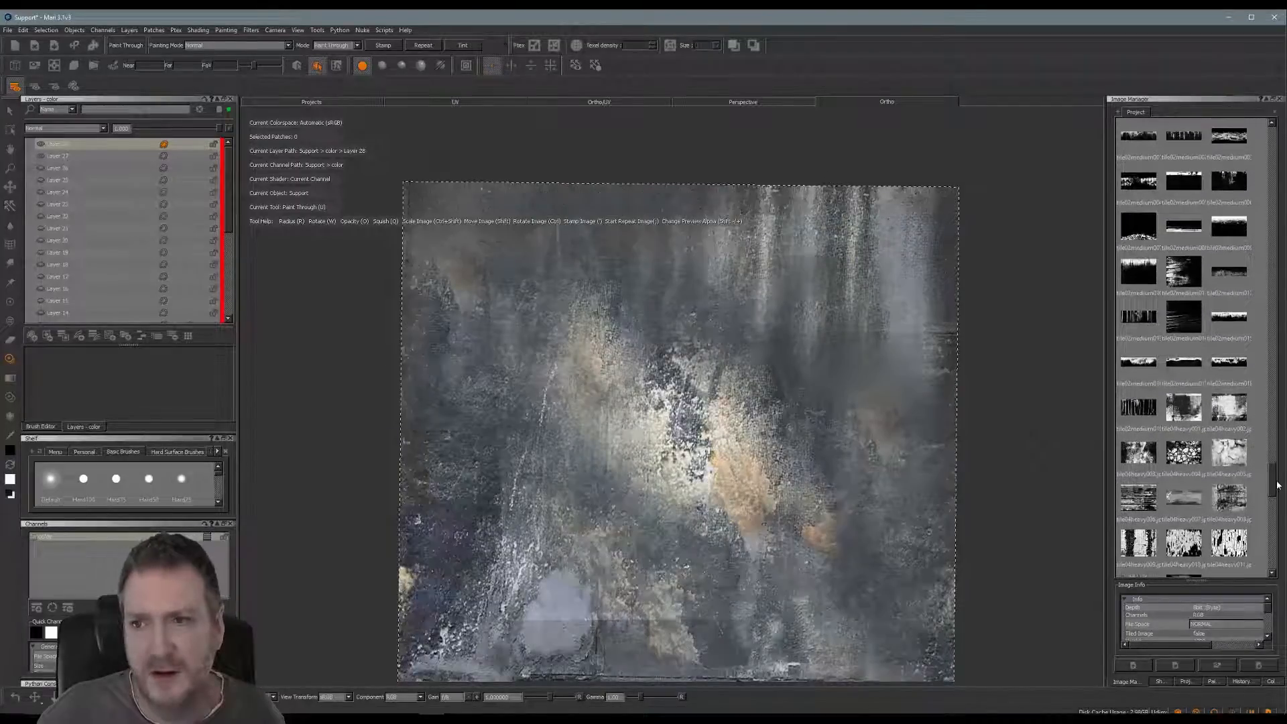
pyautogui.doubleClick(1147, 278)
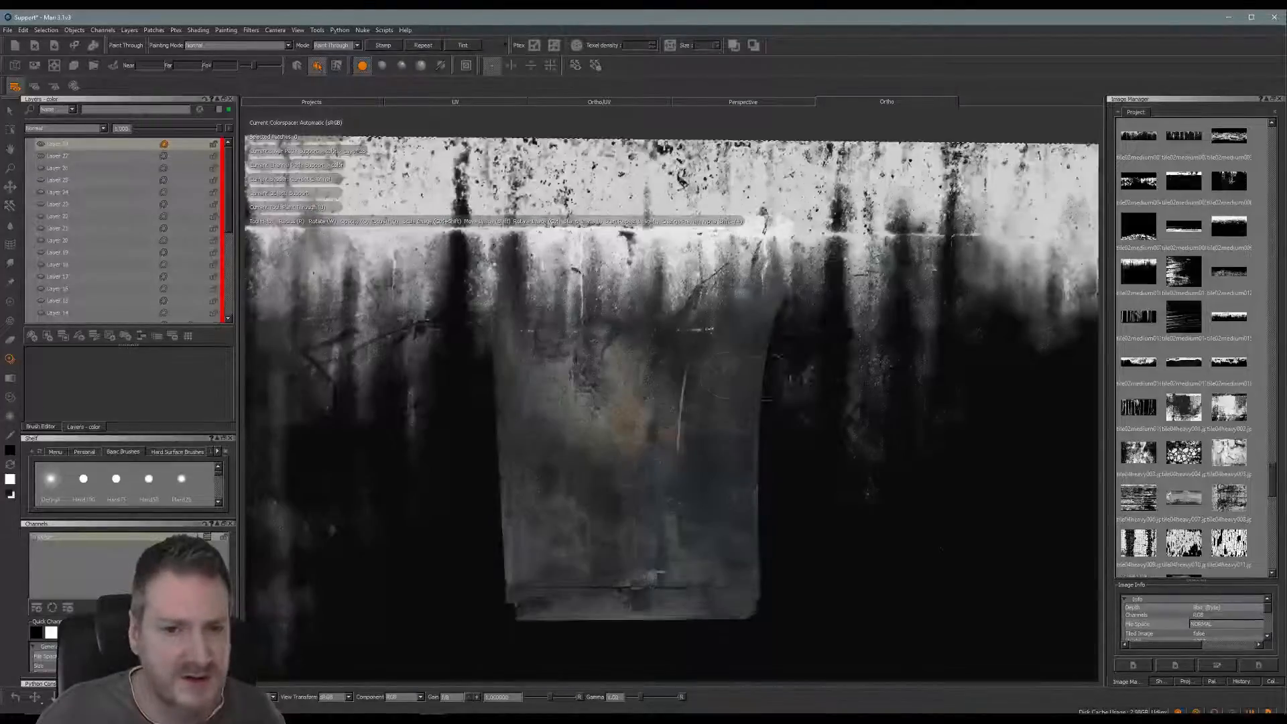
pyautogui.moveTo(834, 370)
pyautogui.keyDown('ctrl'); pyautogui.keyDown('shift'); pyautogui.mouseDown()
pyautogui.moveTo(724, 388)
pyautogui.moveTo(702, 411)
pyautogui.moveTo(727, 469)
pyautogui.moveTo(667, 465)
pyautogui.mouseUp(); pyautogui.keyUp('shift'); pyautogui.keyUp('ctrl')
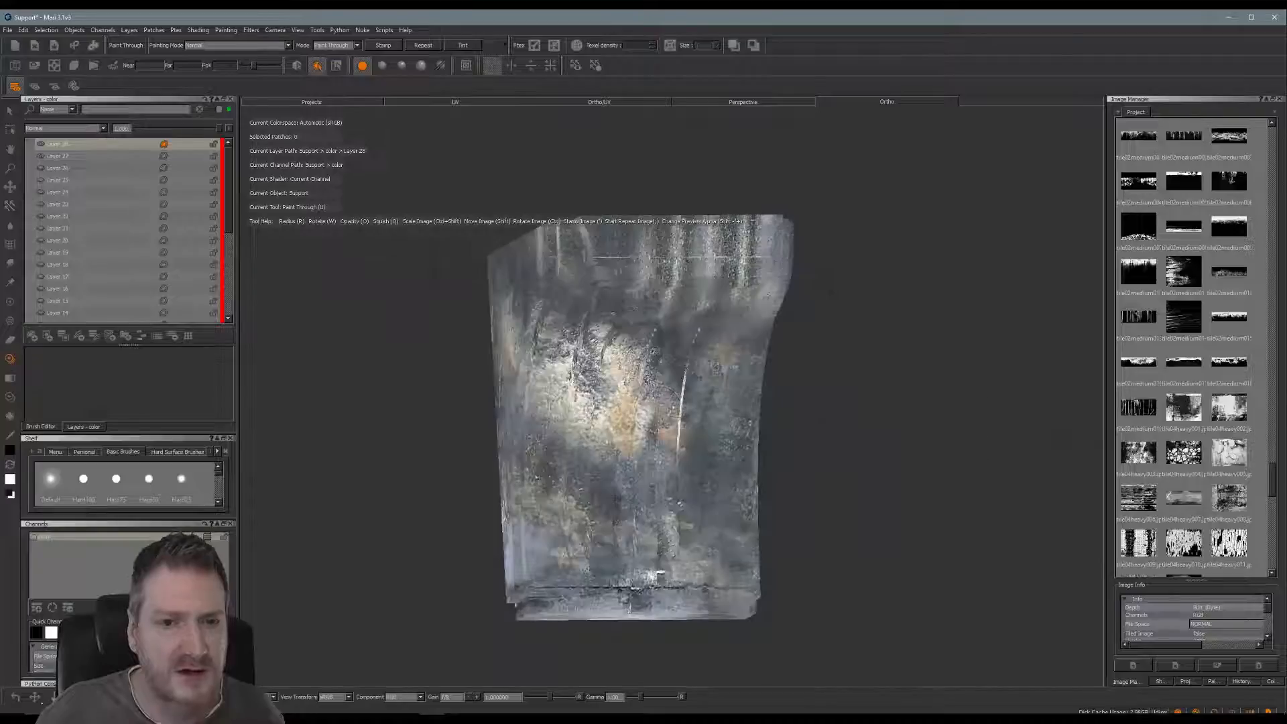
pyautogui.keyDown('alt'); pyautogui.moveTo(657, 323); pyautogui.dragTo(670, 402, button='middle'); pyautogui.keyUp('alt')
pyautogui.moveTo(670, 403)
pyautogui.keyDown('alt'); pyautogui.mouseDown()
pyautogui.moveTo(683, 444)
pyautogui.moveTo(625, 427)
pyautogui.mouseUp(); pyautogui.keyUp('alt')
pyautogui.keyDown('alt'); pyautogui.moveTo(625, 428); pyautogui.dragTo(599, 352, button='middle'); pyautogui.keyUp('alt')
pyautogui.keyDown('alt'); pyautogui.moveTo(599, 352); pyautogui.dragTo(756, 350, button='right'); pyautogui.keyUp('alt')
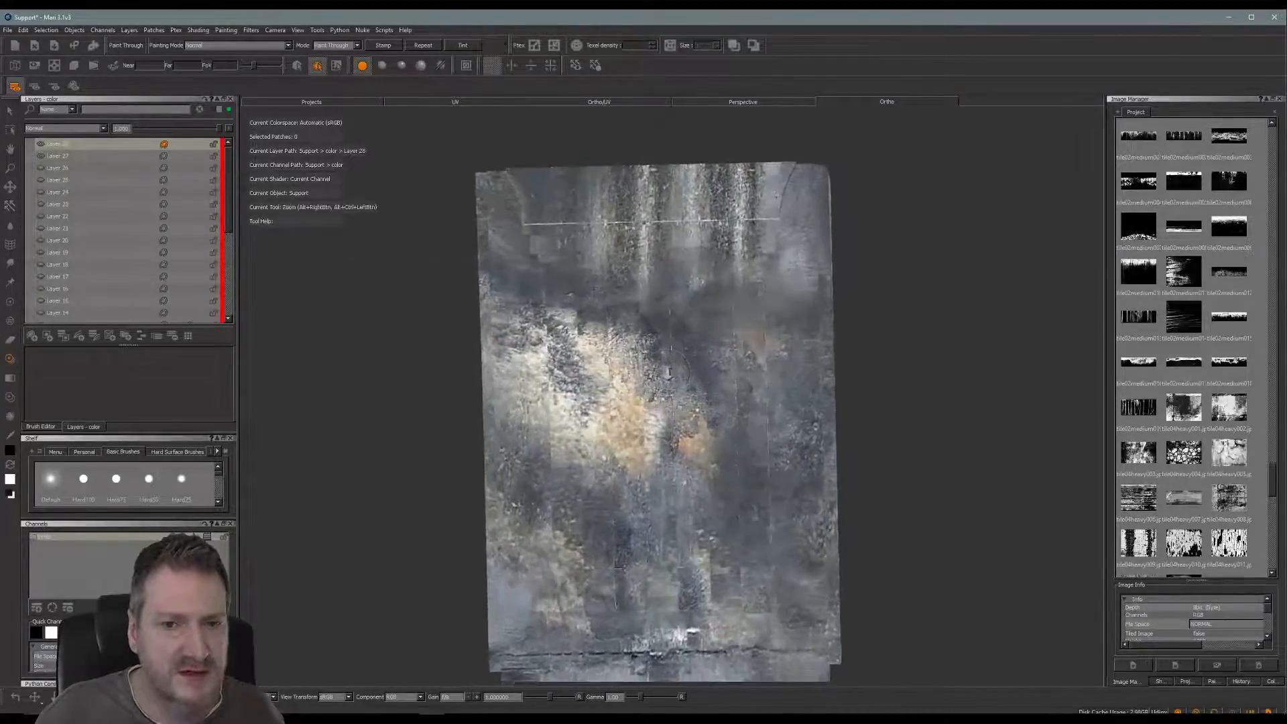
pyautogui.keyDown('alt'); pyautogui.moveTo(756, 350); pyautogui.dragTo(742, 393, button='middle'); pyautogui.keyUp('alt')
pyautogui.keyDown('ctrl'); pyautogui.moveTo(912, 352); pyautogui.dragTo(915, 293); pyautogui.keyUp('ctrl')
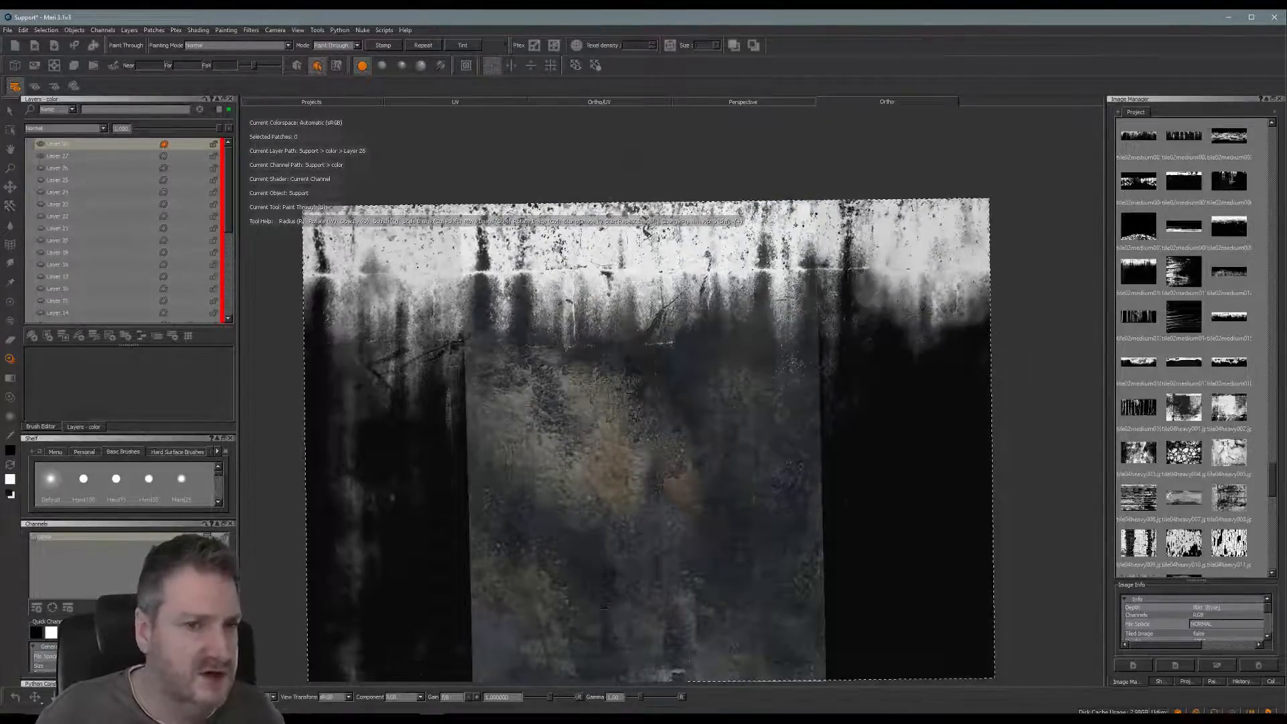
# Paint the black-and-white leak image through along the upper band of the bracket's front.
pyautogui.moveTo(447, 248)
pyautogui.mouseDown()
pyautogui.moveTo(736, 242)
pyautogui.moveTo(802, 219)
pyautogui.moveTo(704, 257)
pyautogui.moveTo(717, 281)
pyautogui.mouseUp()
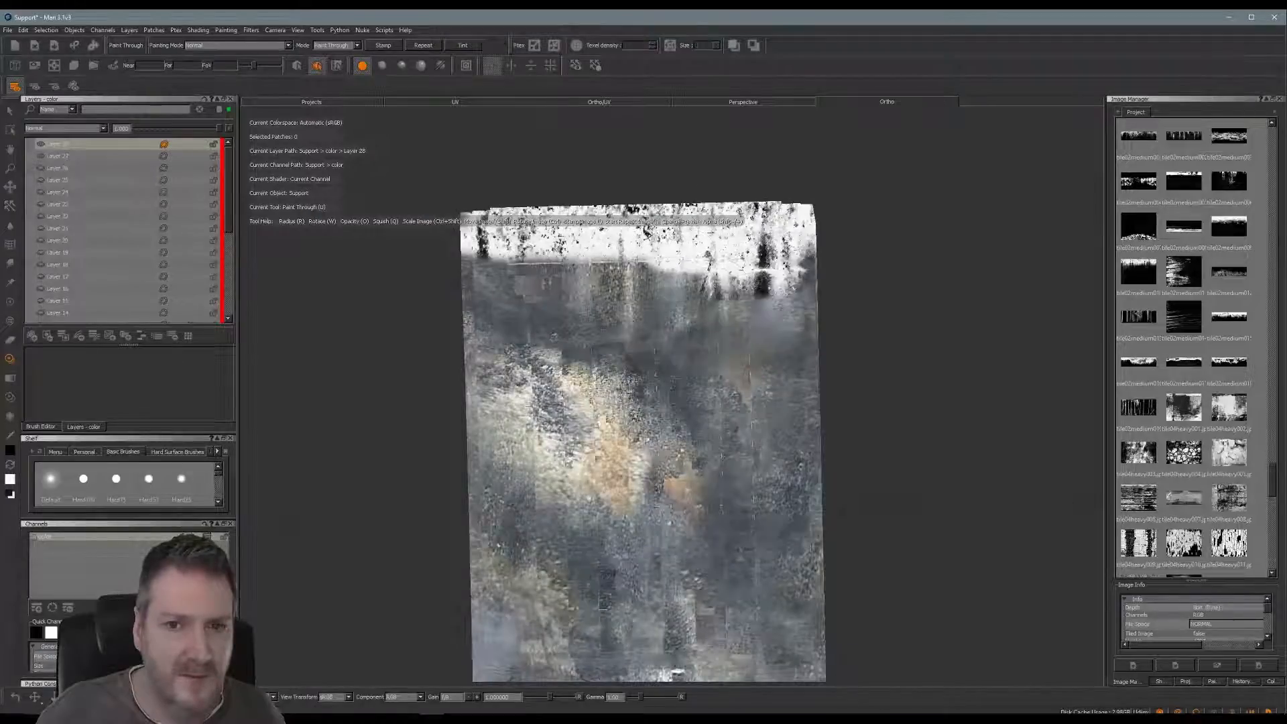
pyautogui.moveTo(835, 308); pyautogui.dragTo(778, 328)
pyautogui.moveTo(704, 305)
pyautogui.mouseDown()
pyautogui.moveTo(496, 295)
pyautogui.moveTo(537, 329)
pyautogui.moveTo(476, 295)
pyautogui.moveTo(489, 332)
pyautogui.mouseUp()
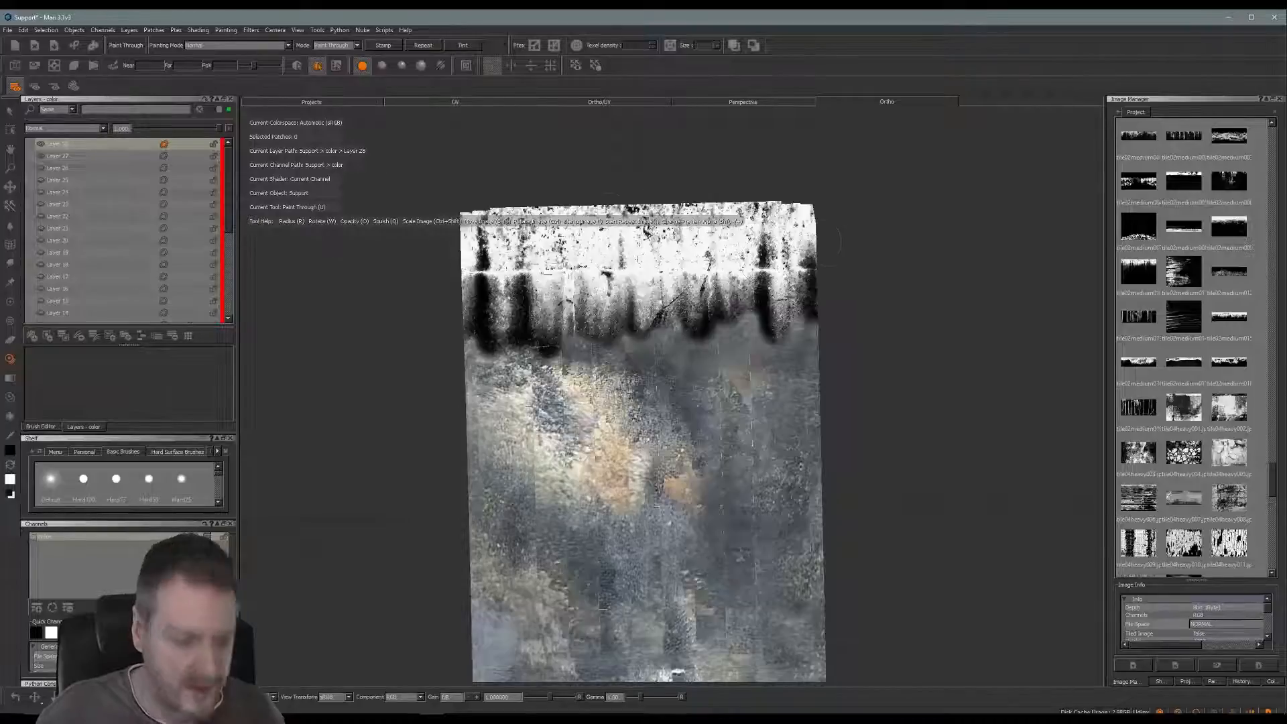
pyautogui.moveTo(818, 242); pyautogui.dragTo(811, 236)
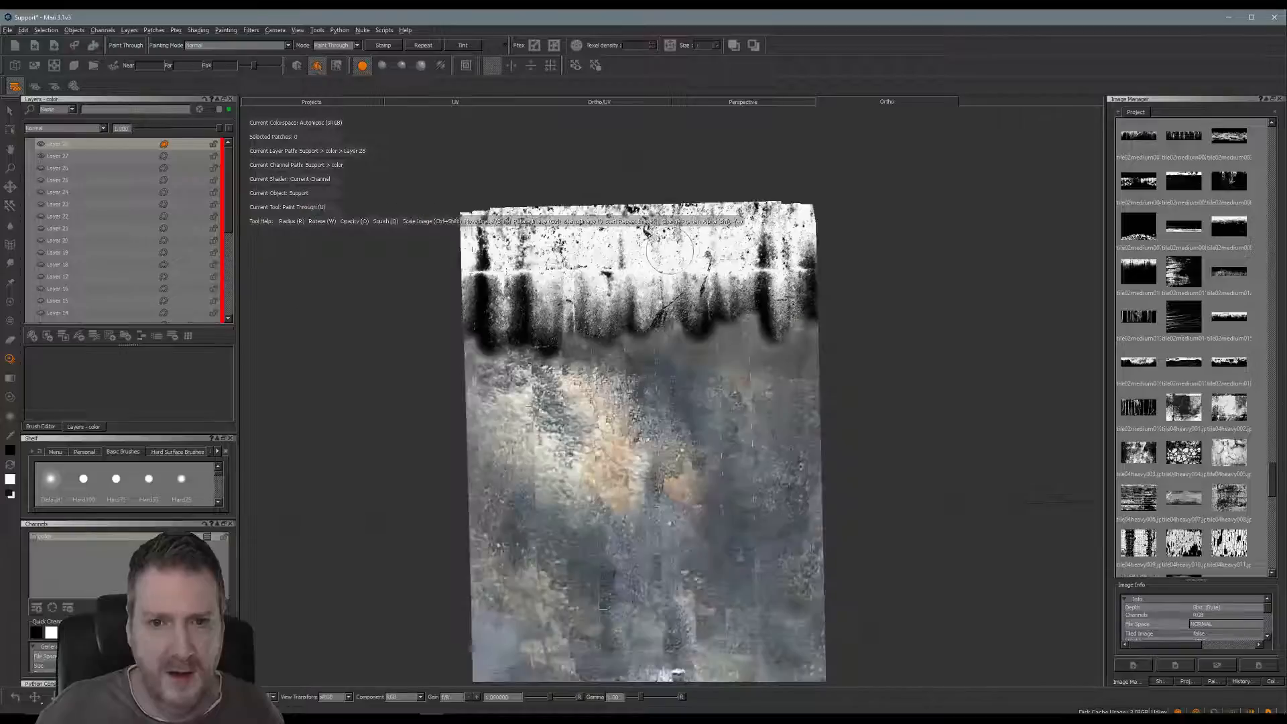
# Turn the bracket to one side, paint the leak image through along that side's upper band, and bake the paint.
pyautogui.moveTo(738, 235)
pyautogui.keyDown('alt'); pyautogui.mouseDown()
pyautogui.moveTo(790, 265)
pyautogui.moveTo(770, 338)
pyautogui.moveTo(754, 294)
pyautogui.mouseUp(); pyautogui.keyUp('alt')
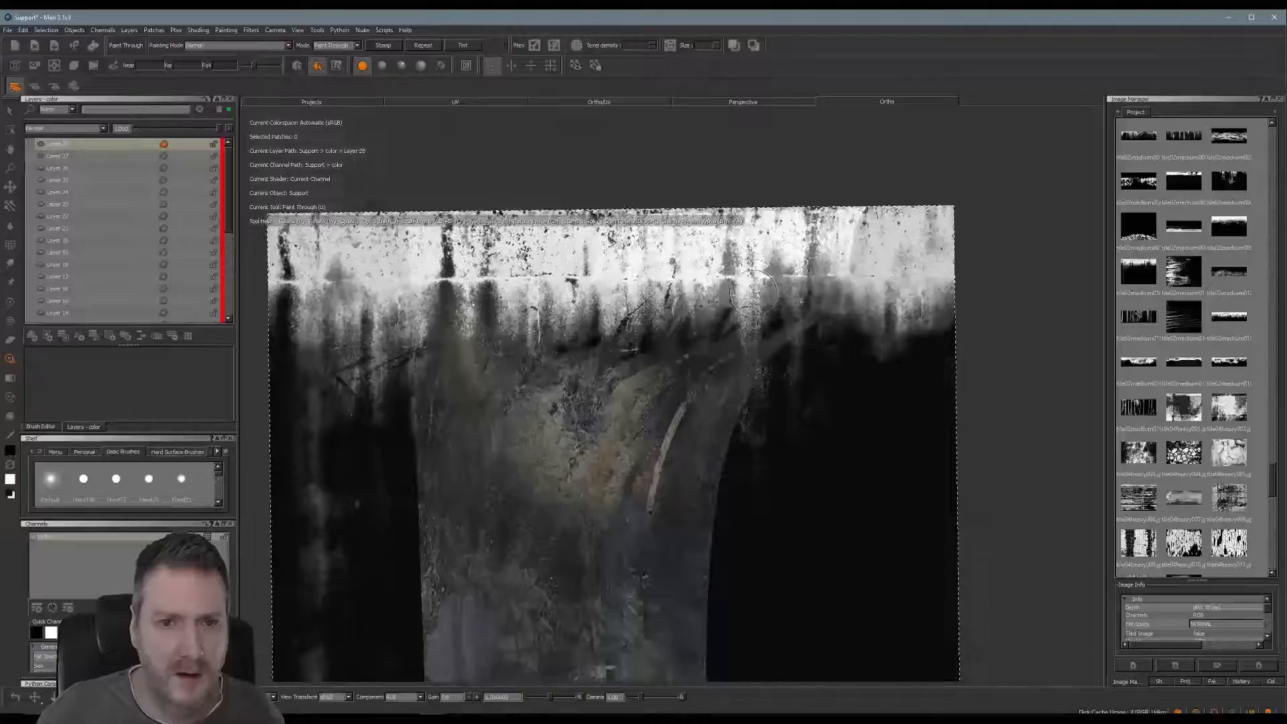
pyautogui.moveTo(590, 267)
pyautogui.mouseDown()
pyautogui.moveTo(631, 239)
pyautogui.moveTo(670, 293)
pyautogui.moveTo(634, 322)
pyautogui.moveTo(609, 289)
pyautogui.moveTo(560, 322)
pyautogui.moveTo(570, 295)
pyautogui.moveTo(556, 248)
pyautogui.moveTo(473, 231)
pyautogui.moveTo(419, 245)
pyautogui.moveTo(446, 275)
pyautogui.moveTo(426, 315)
pyautogui.moveTo(432, 362)
pyautogui.mouseUp()
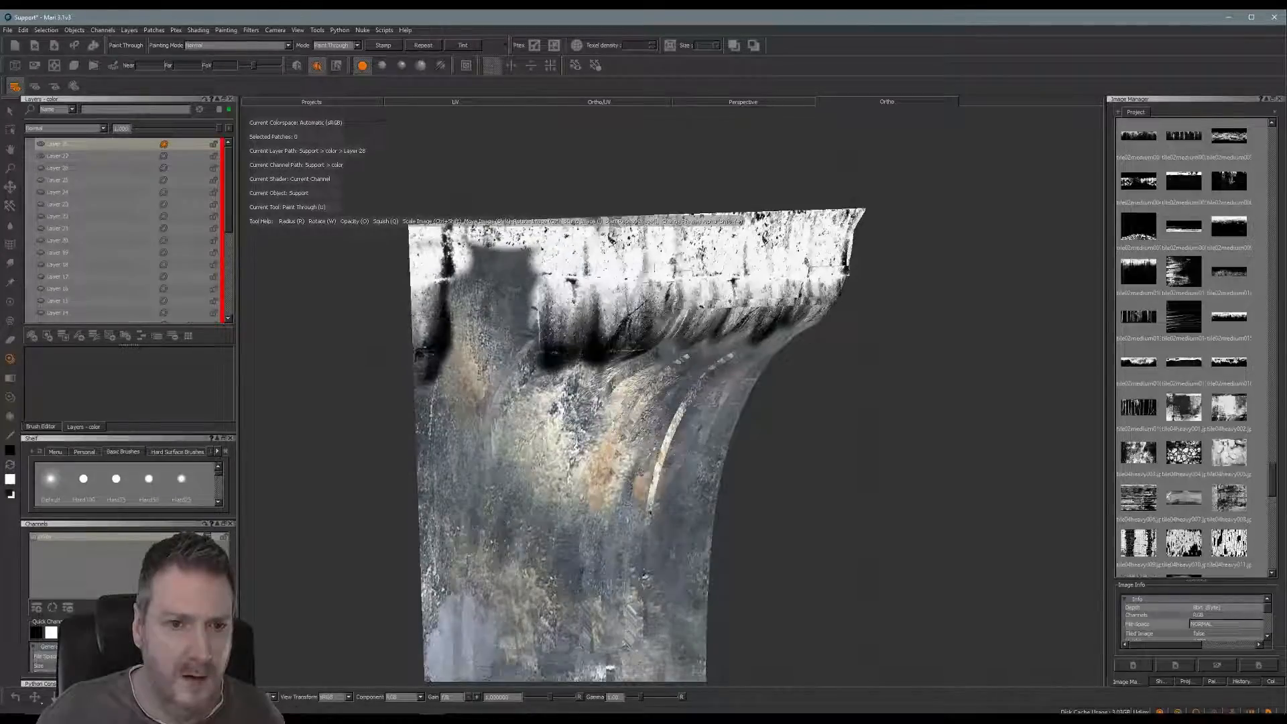
pyautogui.moveTo(449, 315)
pyautogui.mouseDown()
pyautogui.moveTo(480, 282)
pyautogui.moveTo(526, 278)
pyautogui.moveTo(510, 352)
pyautogui.mouseUp()
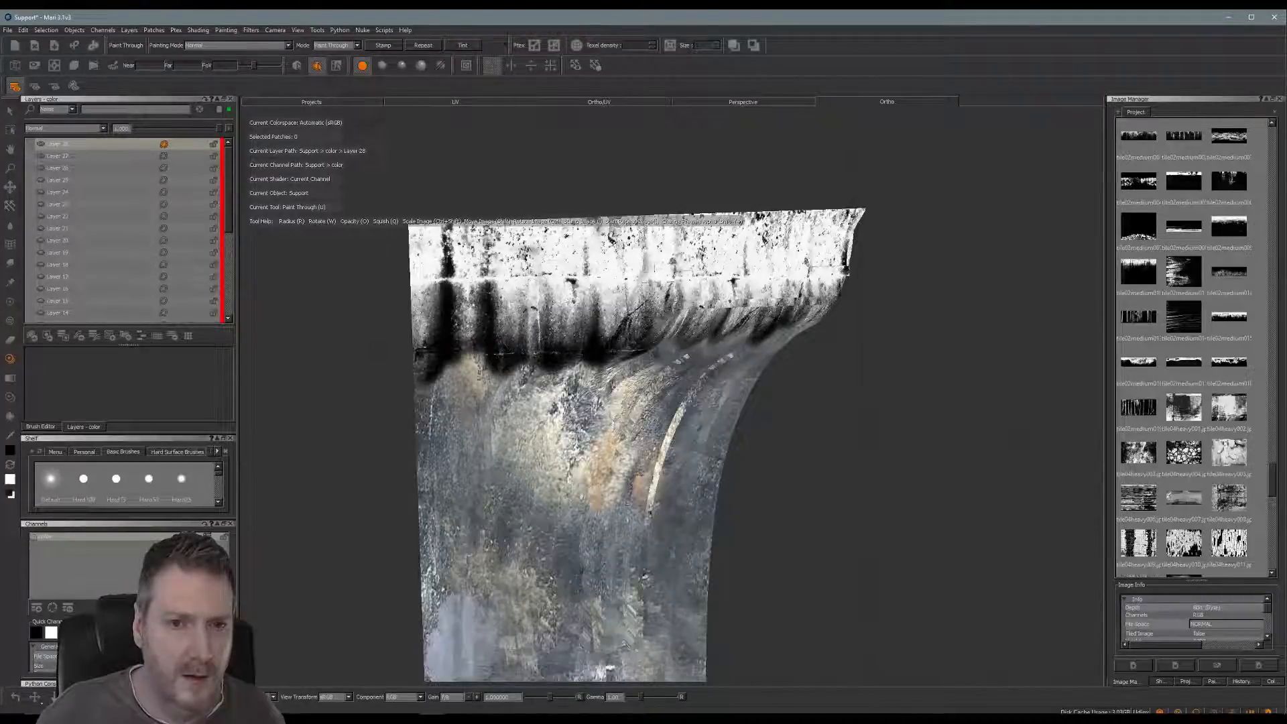
pyautogui.moveTo(540, 278); pyautogui.dragTo(534, 275)
pyautogui.press('b')
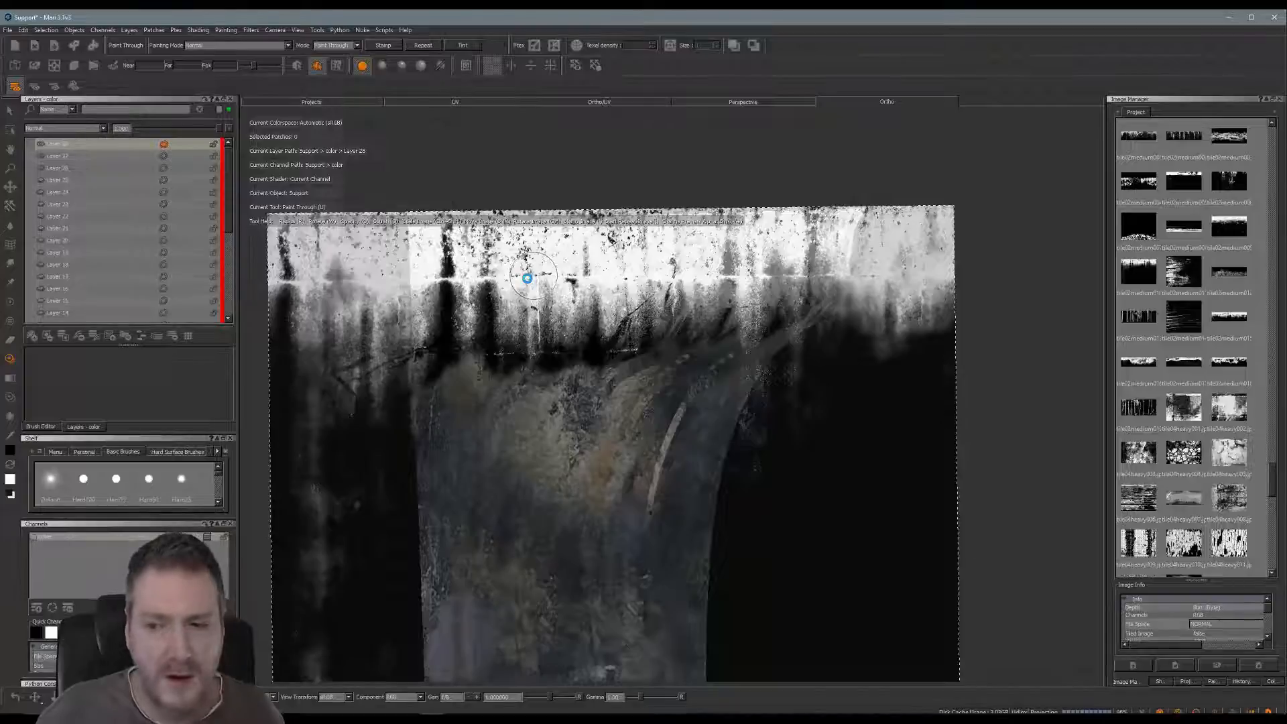
# Turn the bracket to its opposite side, paint the leak image through over the stretched streaks on its upper band, and bake the paint.
pyautogui.moveTo(612, 295)
pyautogui.keyDown('alt'); pyautogui.mouseDown()
pyautogui.moveTo(666, 359)
pyautogui.moveTo(533, 355)
pyautogui.mouseUp(); pyautogui.keyUp('alt')
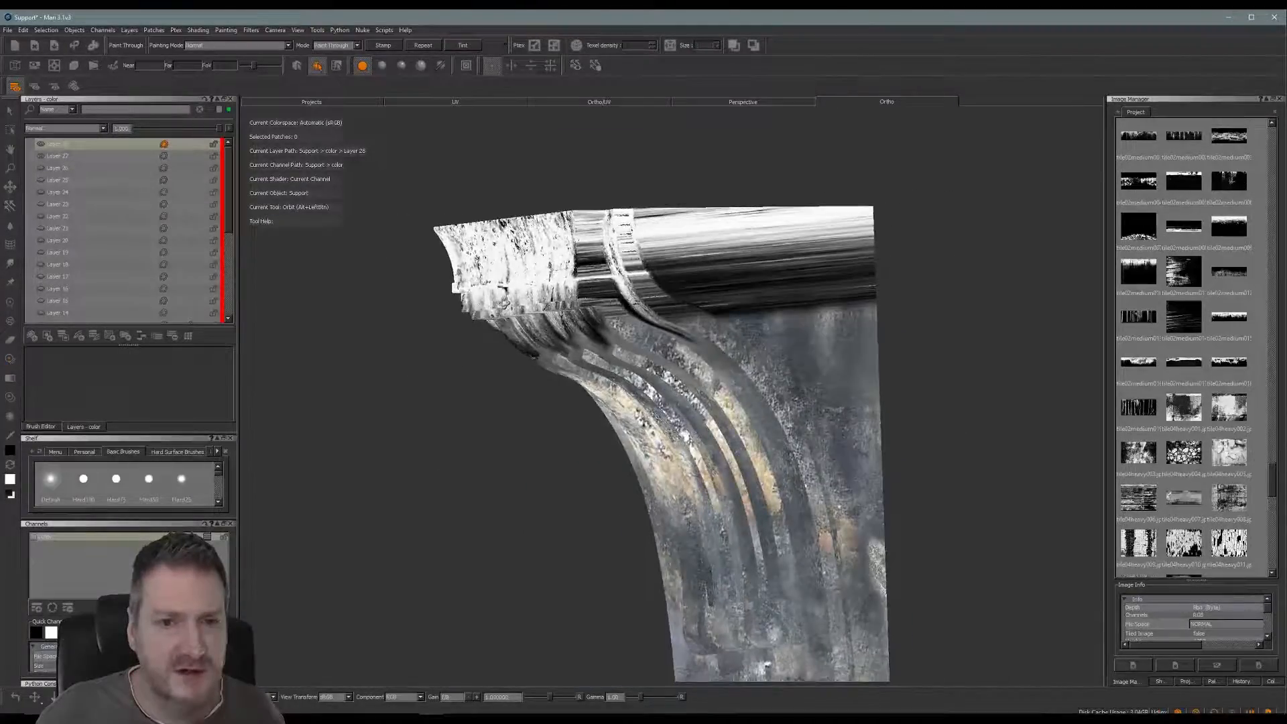
pyautogui.press('u')
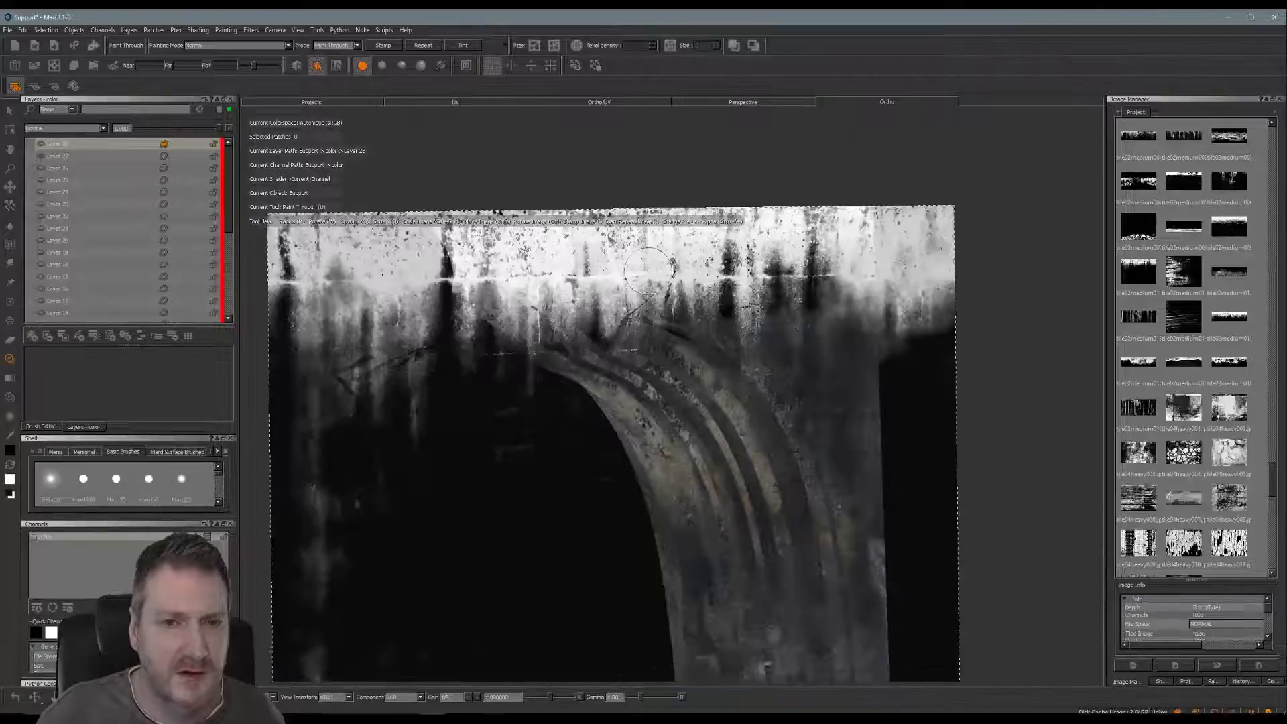
pyautogui.moveTo(622, 266)
pyautogui.mouseDown()
pyautogui.moveTo(601, 257)
pyautogui.moveTo(592, 315)
pyautogui.mouseUp()
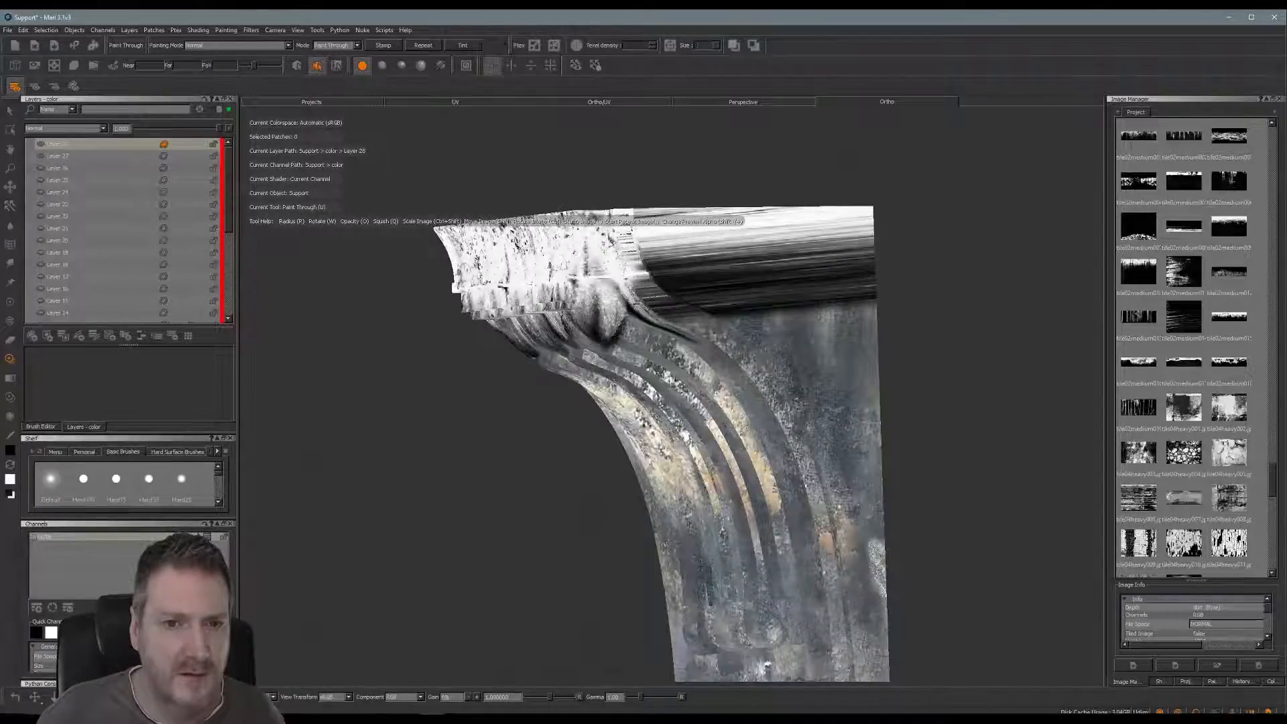
pyautogui.moveTo(647, 242)
pyautogui.mouseDown()
pyautogui.moveTo(637, 329)
pyautogui.moveTo(674, 335)
pyautogui.moveTo(698, 274)
pyautogui.moveTo(668, 262)
pyautogui.moveTo(865, 220)
pyautogui.moveTo(725, 275)
pyautogui.moveTo(852, 295)
pyautogui.moveTo(738, 315)
pyautogui.mouseUp()
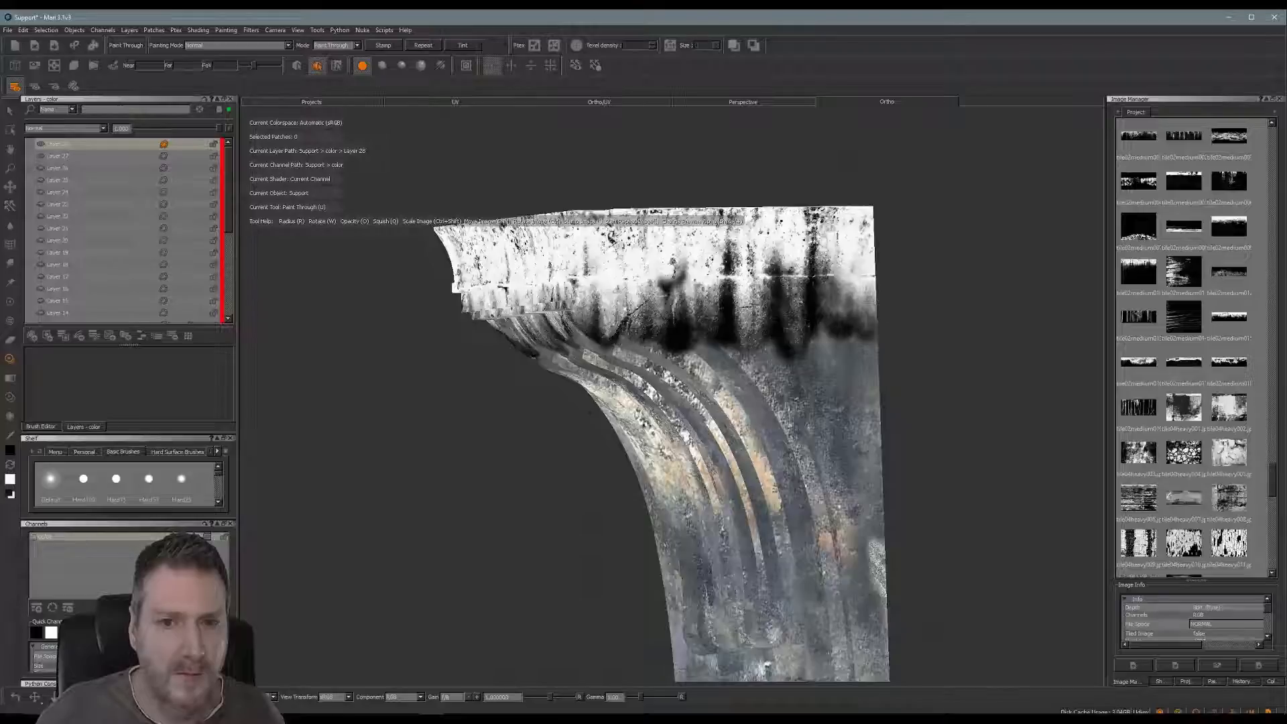
pyautogui.moveTo(661, 283); pyautogui.dragTo(678, 291)
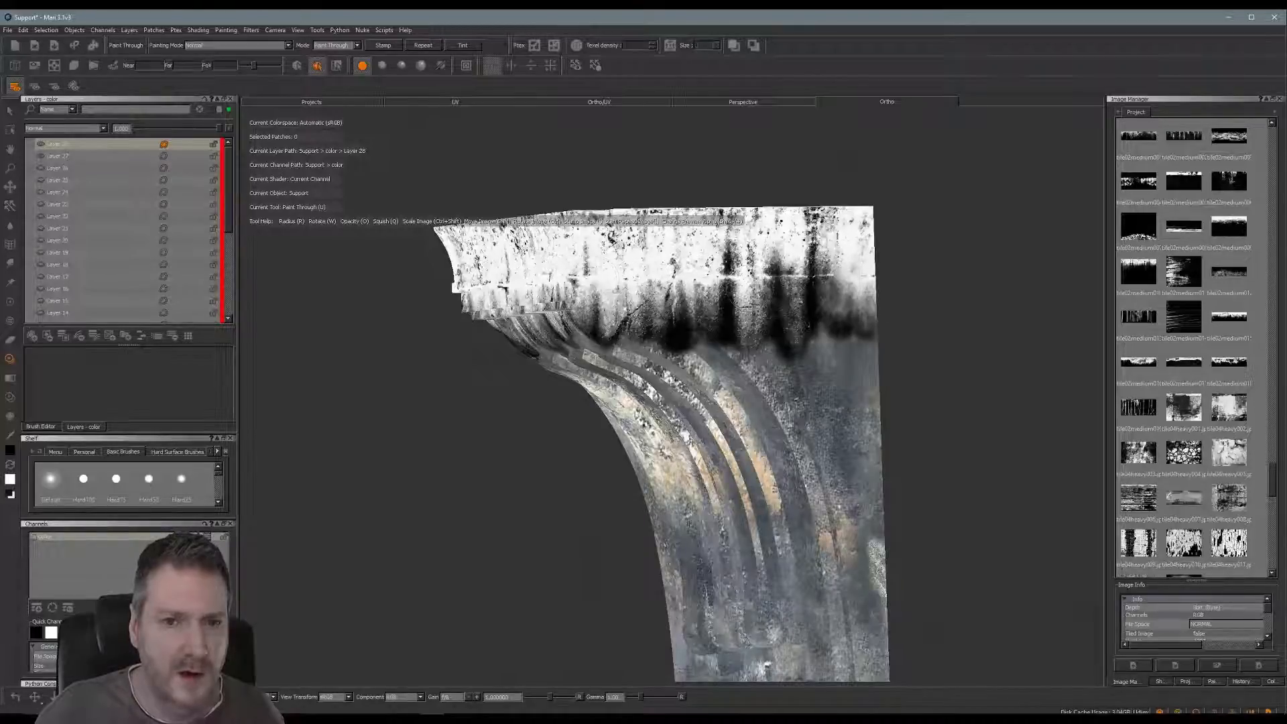
pyautogui.press('b')
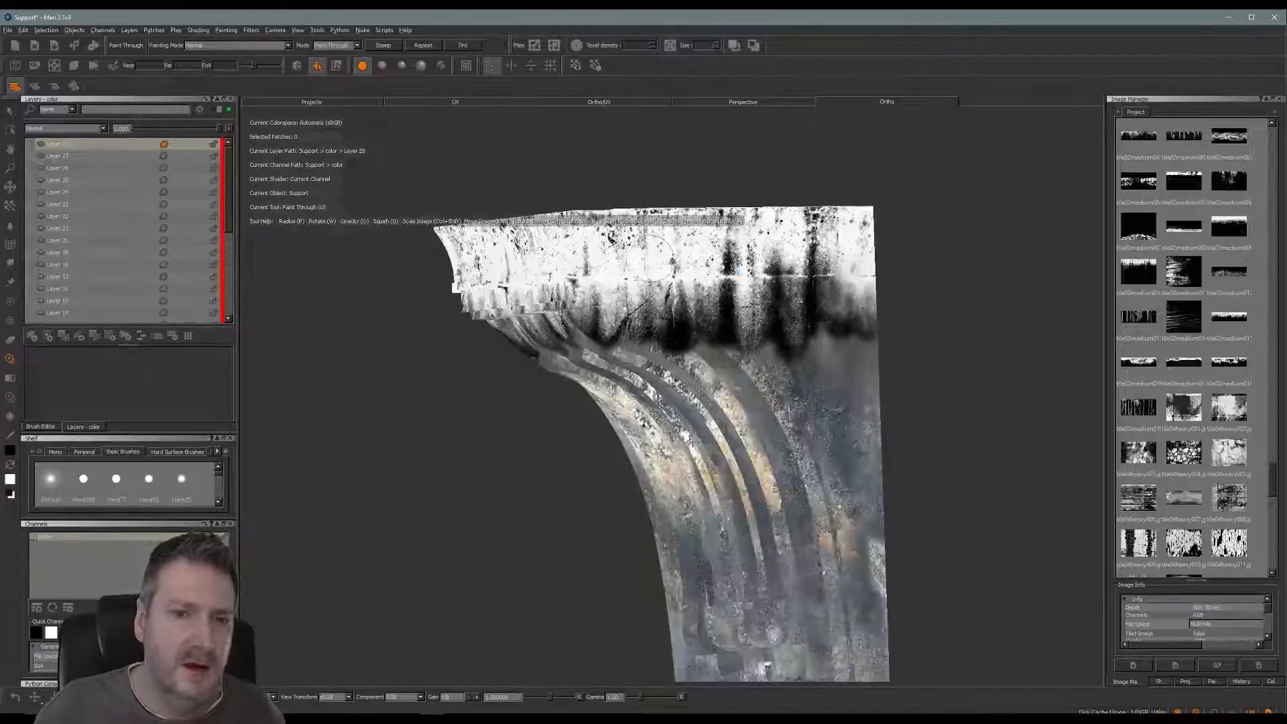
# Turn the bracket to its front, paint the leak image through over the upper band's stretched edges, and move the image clear of the bracket.
pyautogui.keyDown('alt'); pyautogui.moveTo(661, 261); pyautogui.dragTo(618, 309); pyautogui.keyUp('alt')
pyautogui.keyDown('alt'); pyautogui.moveTo(657, 281); pyautogui.dragTo(637, 285); pyautogui.keyUp('alt')
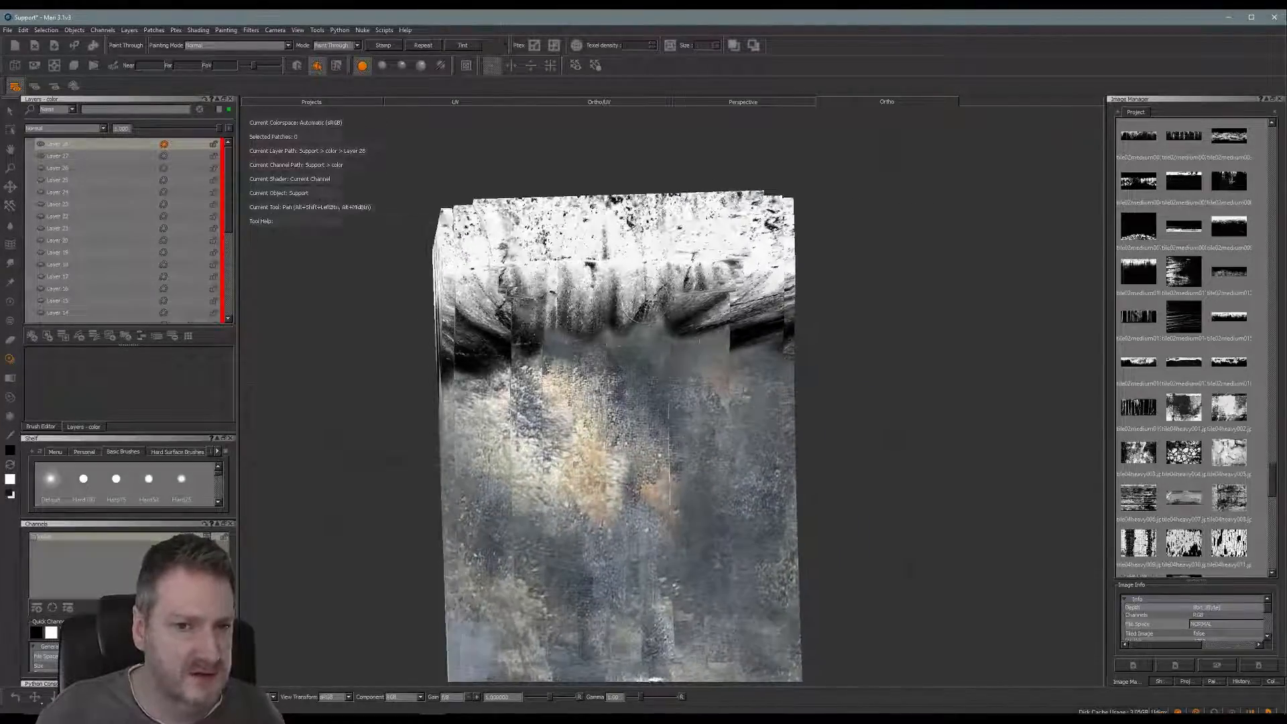
pyautogui.keyDown('alt'); pyautogui.moveTo(464, 311); pyautogui.dragTo(502, 312, button='middle'); pyautogui.keyUp('alt')
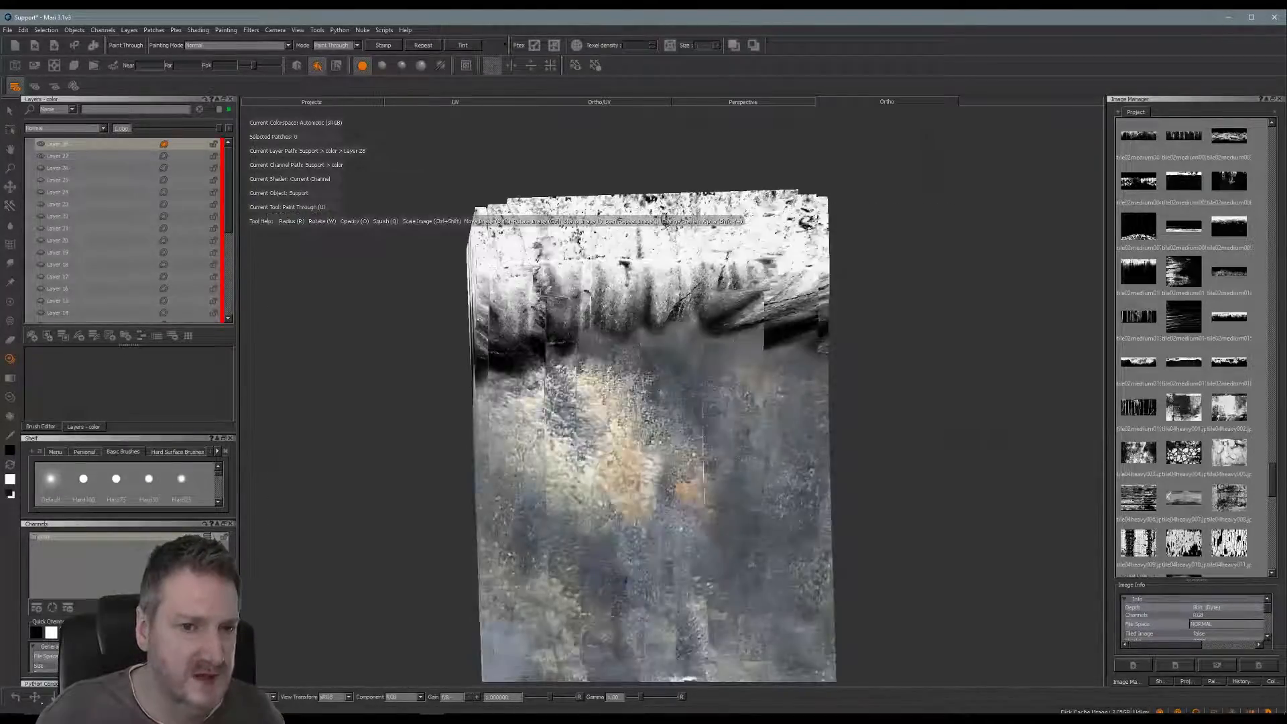
pyautogui.moveTo(488, 300); pyautogui.dragTo(489, 334)
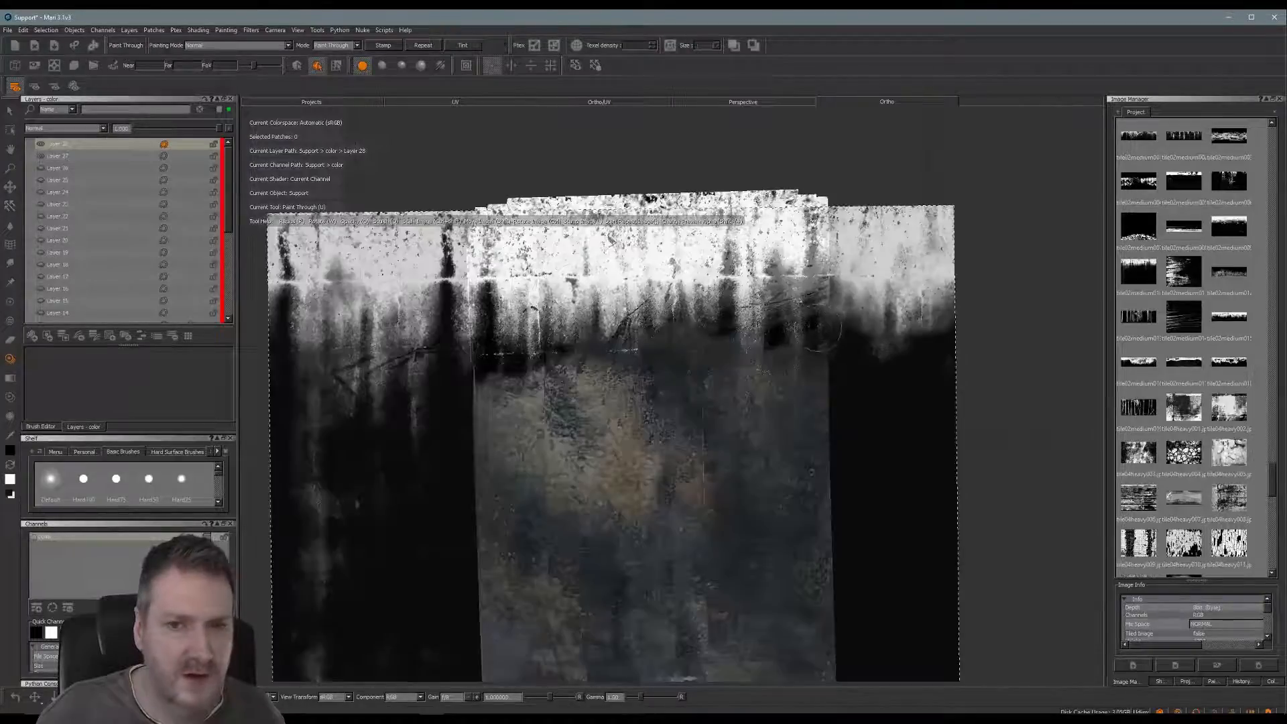
pyautogui.moveTo(811, 298)
pyautogui.mouseDown()
pyautogui.moveTo(816, 241)
pyautogui.moveTo(781, 288)
pyautogui.moveTo(714, 308)
pyautogui.moveTo(698, 295)
pyautogui.mouseUp()
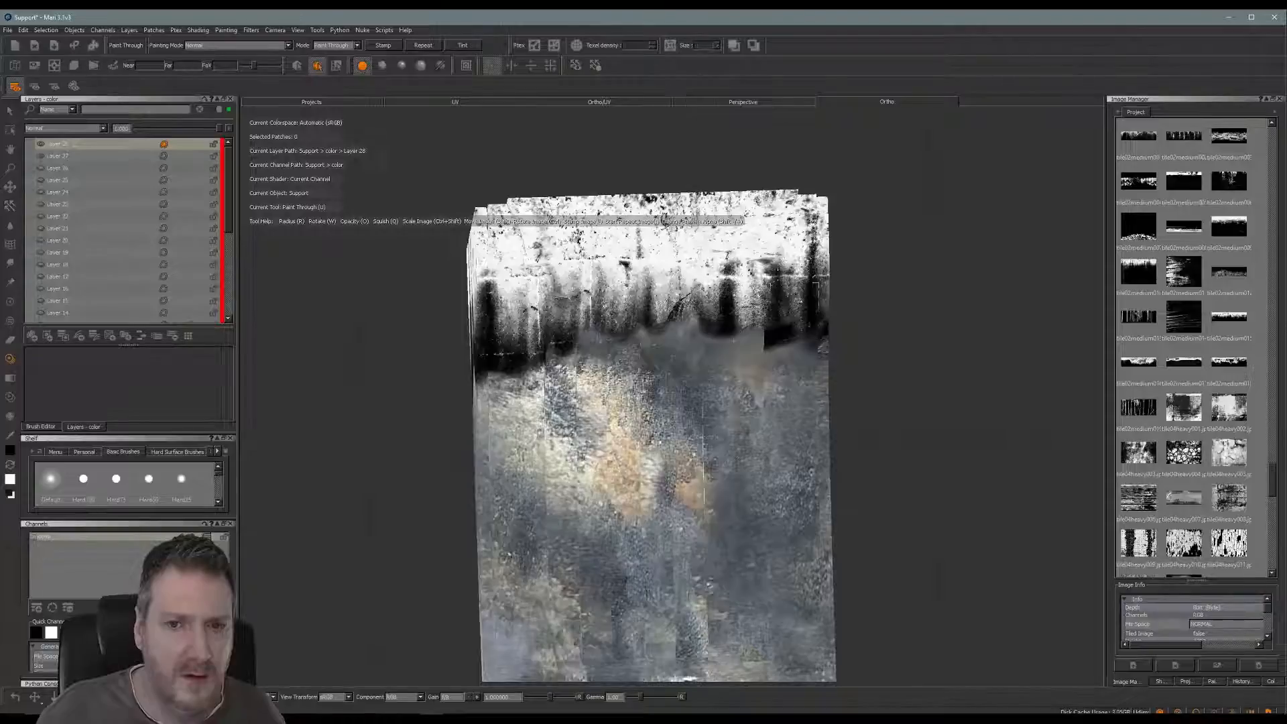
pyautogui.moveTo(822, 293)
pyautogui.mouseDown()
pyautogui.moveTo(822, 326)
pyautogui.moveTo(857, 278)
pyautogui.mouseUp()
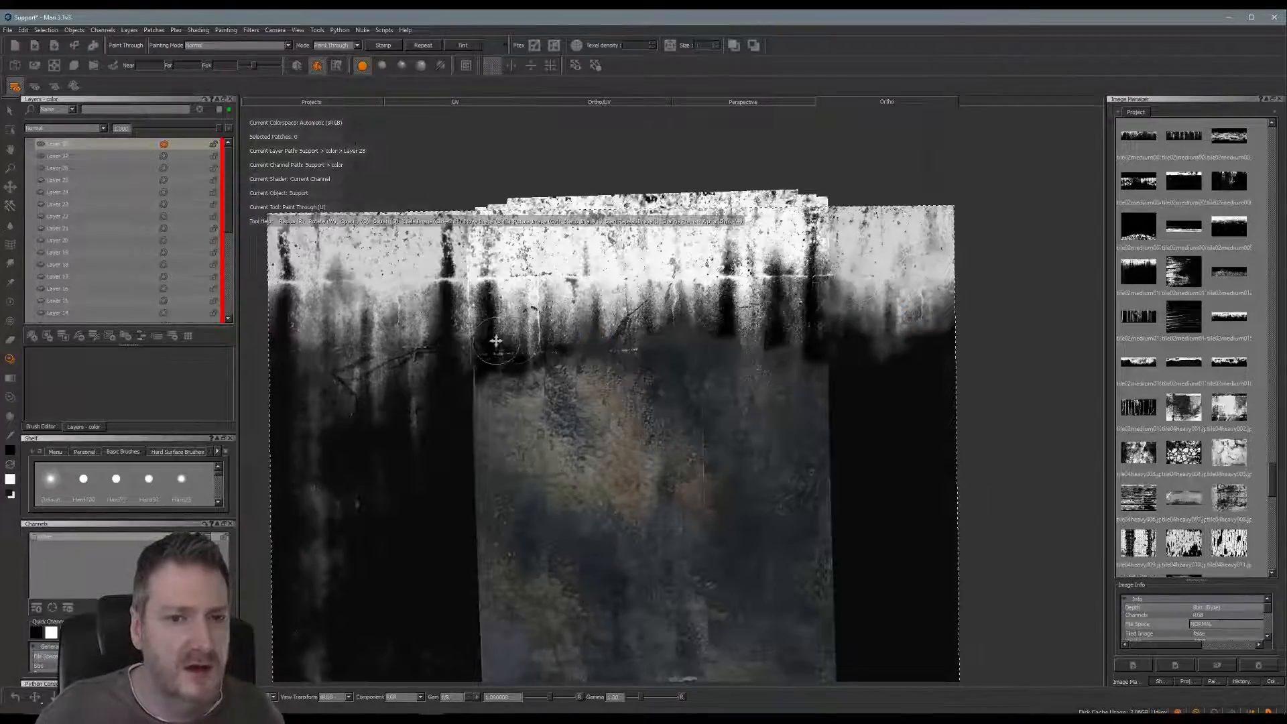
pyautogui.keyDown('shift'); pyautogui.moveTo(496, 346); pyautogui.dragTo(959, 387); pyautogui.keyUp('shift')
pyautogui.keyDown('shift'); pyautogui.moveTo(749, 376); pyautogui.dragTo(871, 363); pyautogui.keyUp('shift')
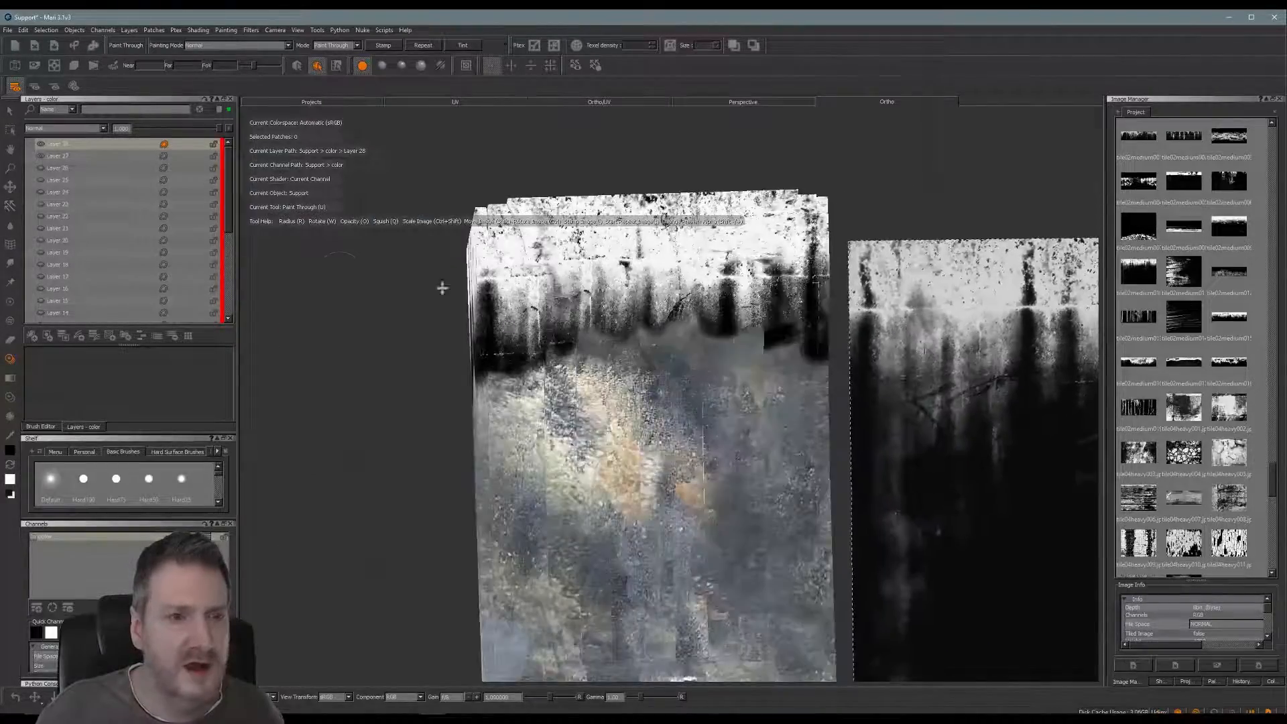
# Set the leak layer's blend mode to Add and lower its opacity to a faint streaked highlight on the bracket's upper band.
pyautogui.click(105, 128)
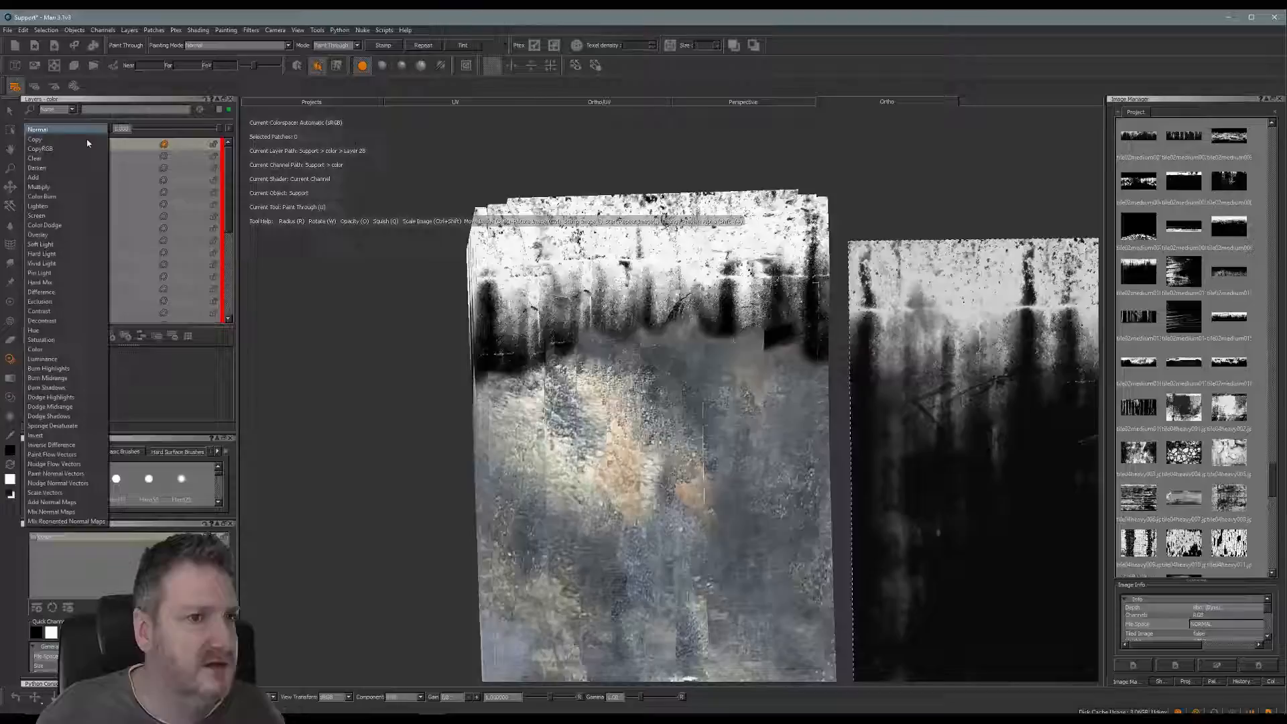
pyautogui.click(48, 183)
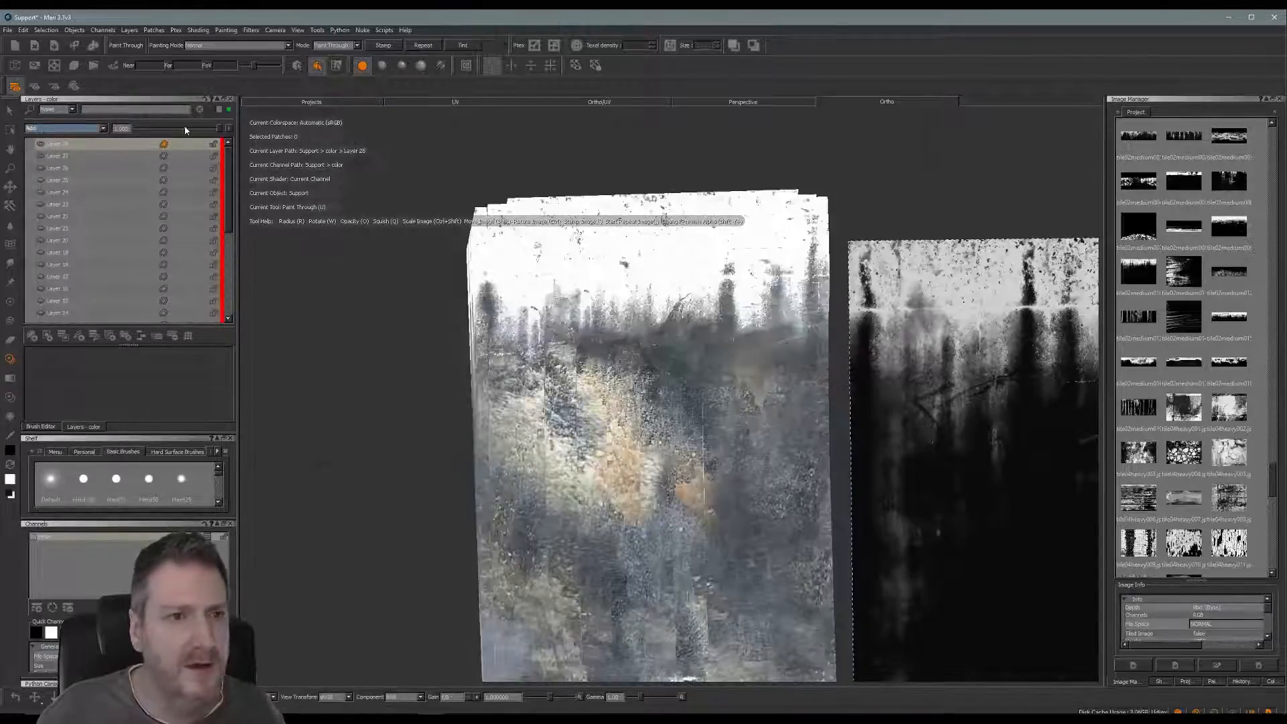
pyautogui.moveTo(222, 128); pyautogui.dragTo(163, 130)
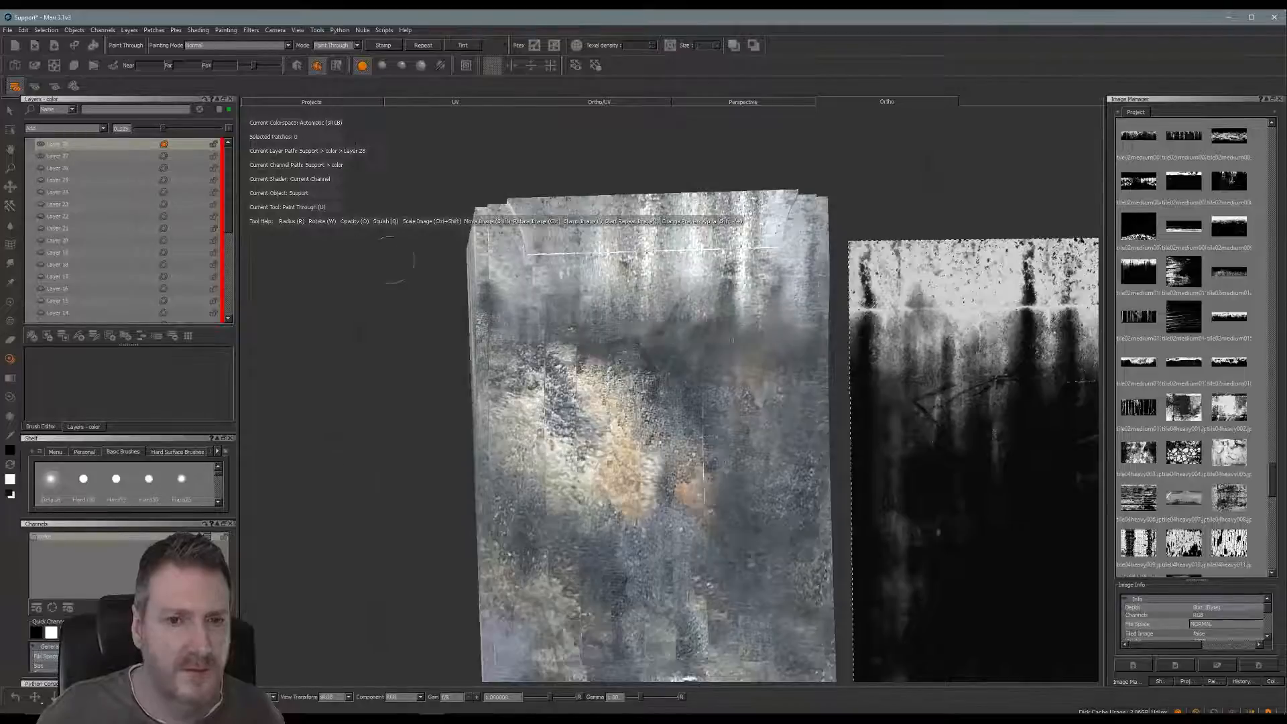
pyautogui.press('Escape')
pyautogui.keyDown('alt'); pyautogui.moveTo(605, 409); pyautogui.dragTo(621, 318, button='middle'); pyautogui.keyUp('alt')
pyautogui.keyDown('alt'); pyautogui.moveTo(624, 348); pyautogui.dragTo(594, 397, button='right'); pyautogui.keyUp('alt')
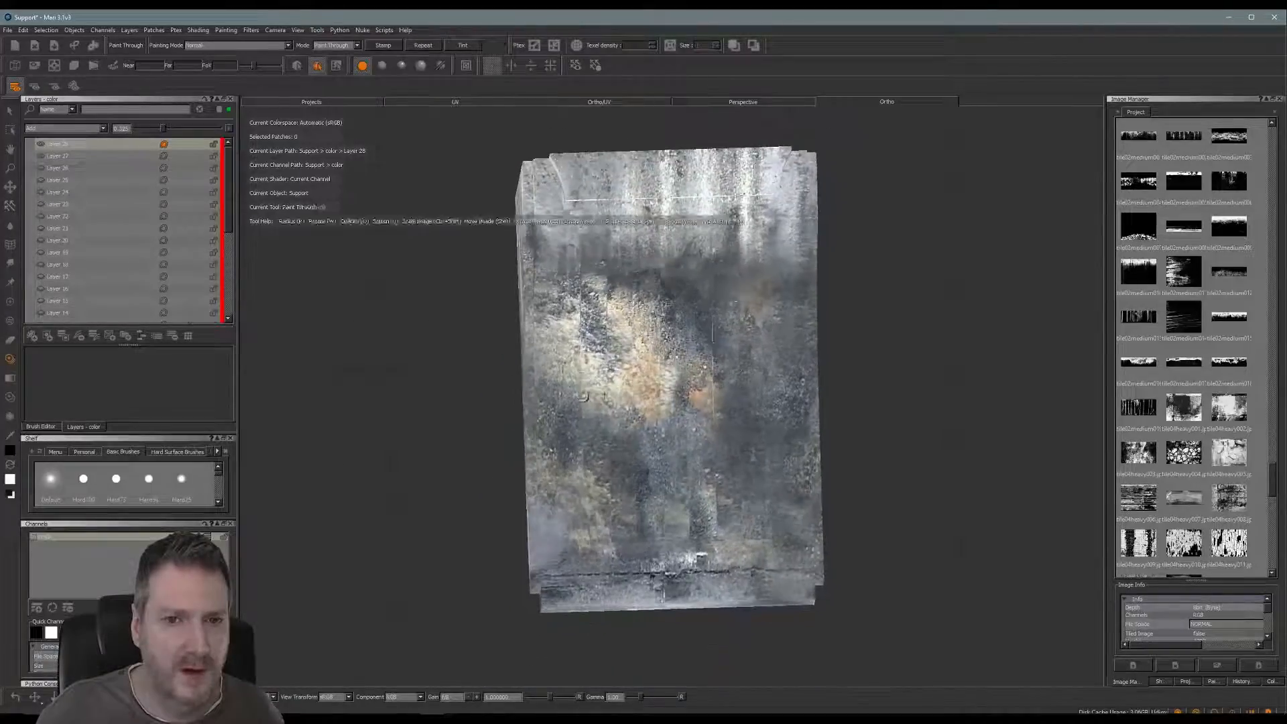
pyautogui.keyDown('alt'); pyautogui.moveTo(585, 397); pyautogui.dragTo(604, 422); pyautogui.keyUp('alt')
pyautogui.keyDown('alt'); pyautogui.moveTo(626, 452); pyautogui.dragTo(604, 428, button='middle'); pyautogui.keyUp('alt')
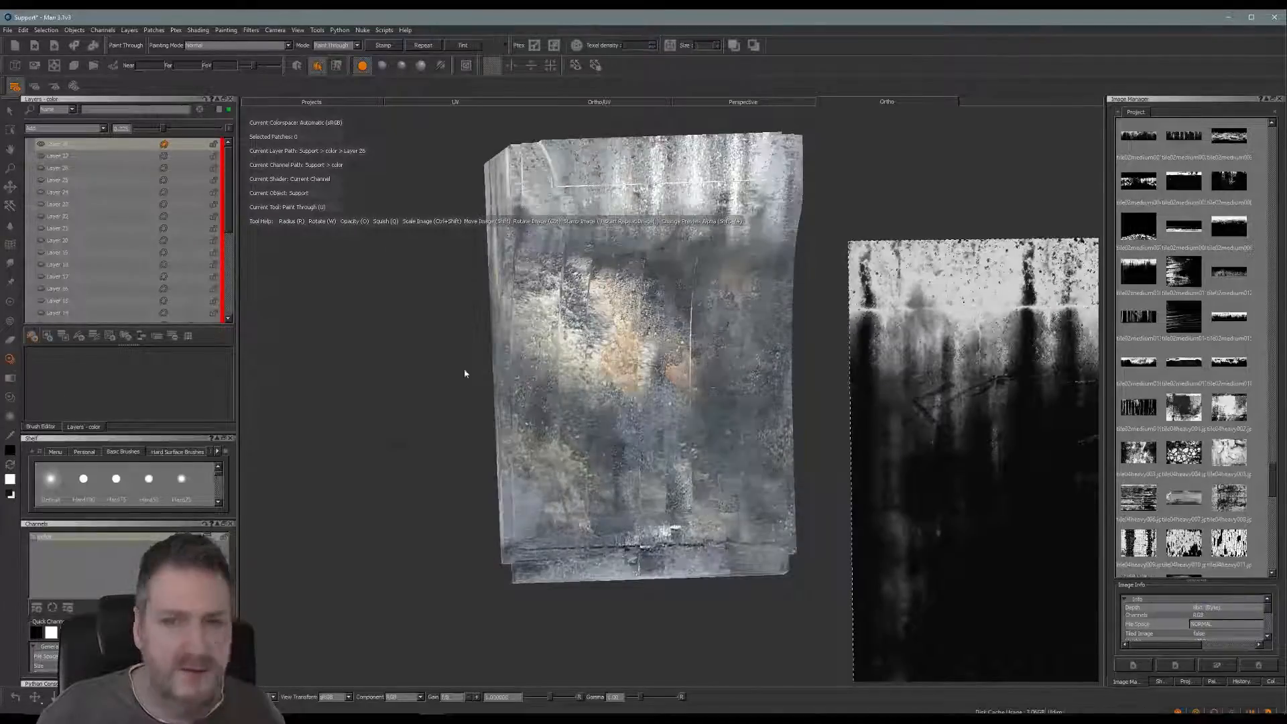
# On a new layer, try out several wide black-and-white grunge edge strips over the bracket's lower part.
pyautogui.doubleClick(1231, 362)
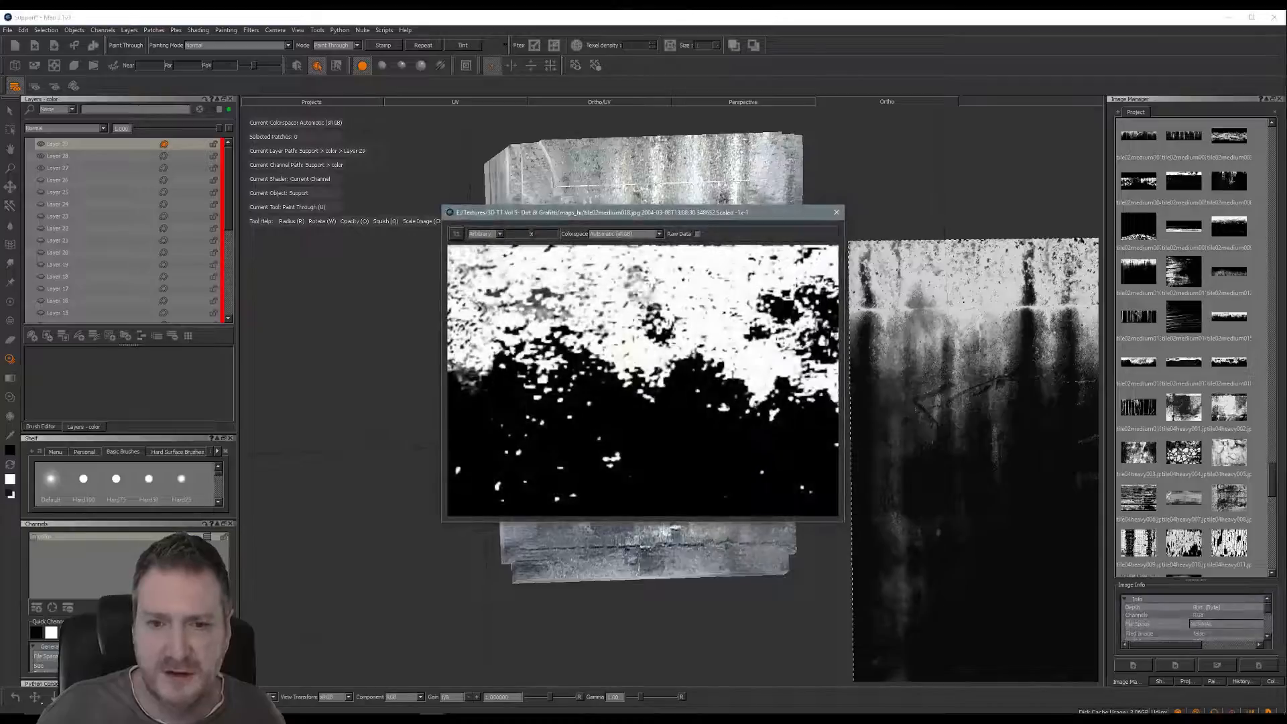
pyautogui.click(837, 212)
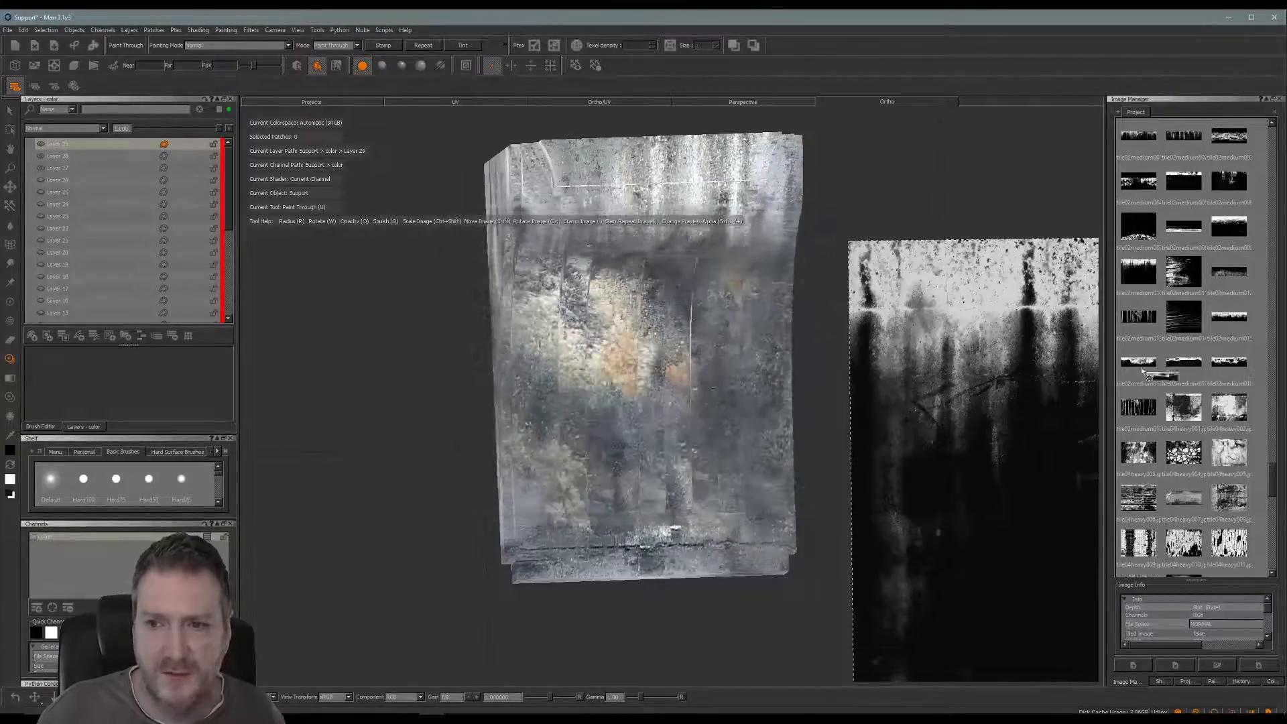
pyautogui.moveTo(1144, 371); pyautogui.dragTo(903, 355)
pyautogui.keyDown('shift'); pyautogui.moveTo(962, 474); pyautogui.dragTo(704, 467); pyautogui.keyUp('shift')
pyautogui.keyDown('shift'); pyautogui.moveTo(1027, 476); pyautogui.dragTo(949, 474); pyautogui.keyUp('shift')
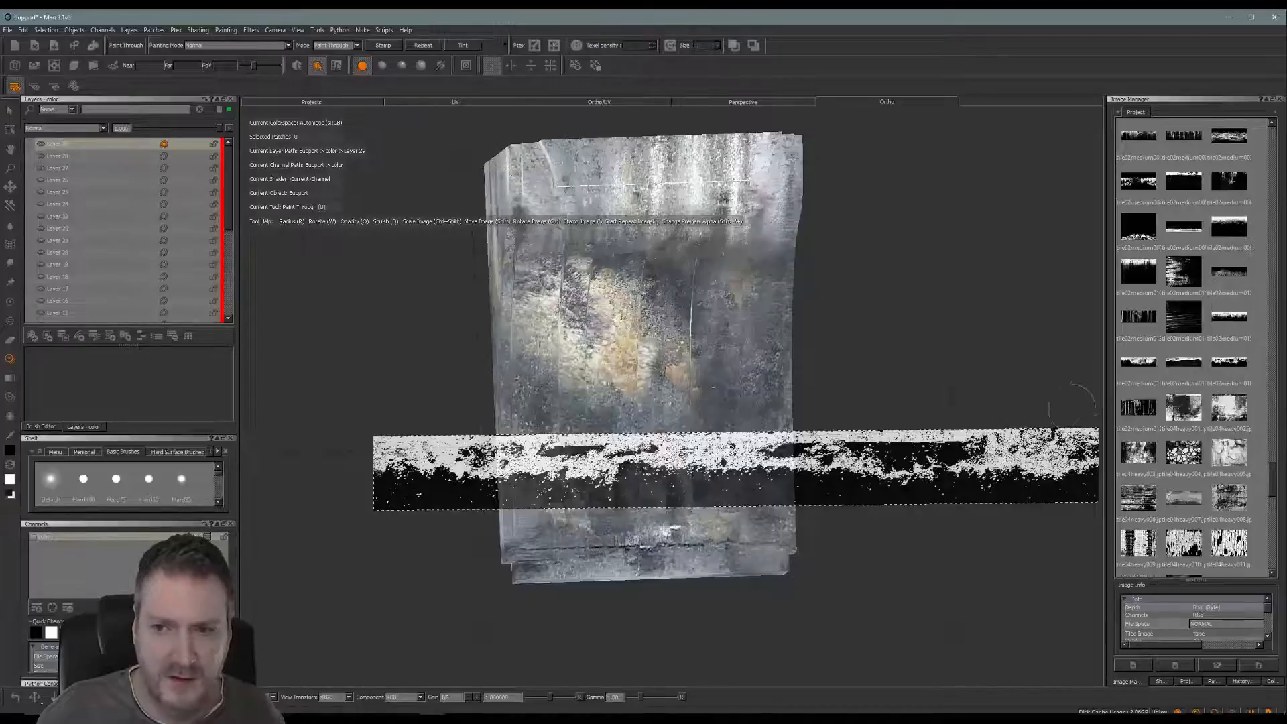
pyautogui.moveTo(1147, 372); pyautogui.dragTo(807, 442)
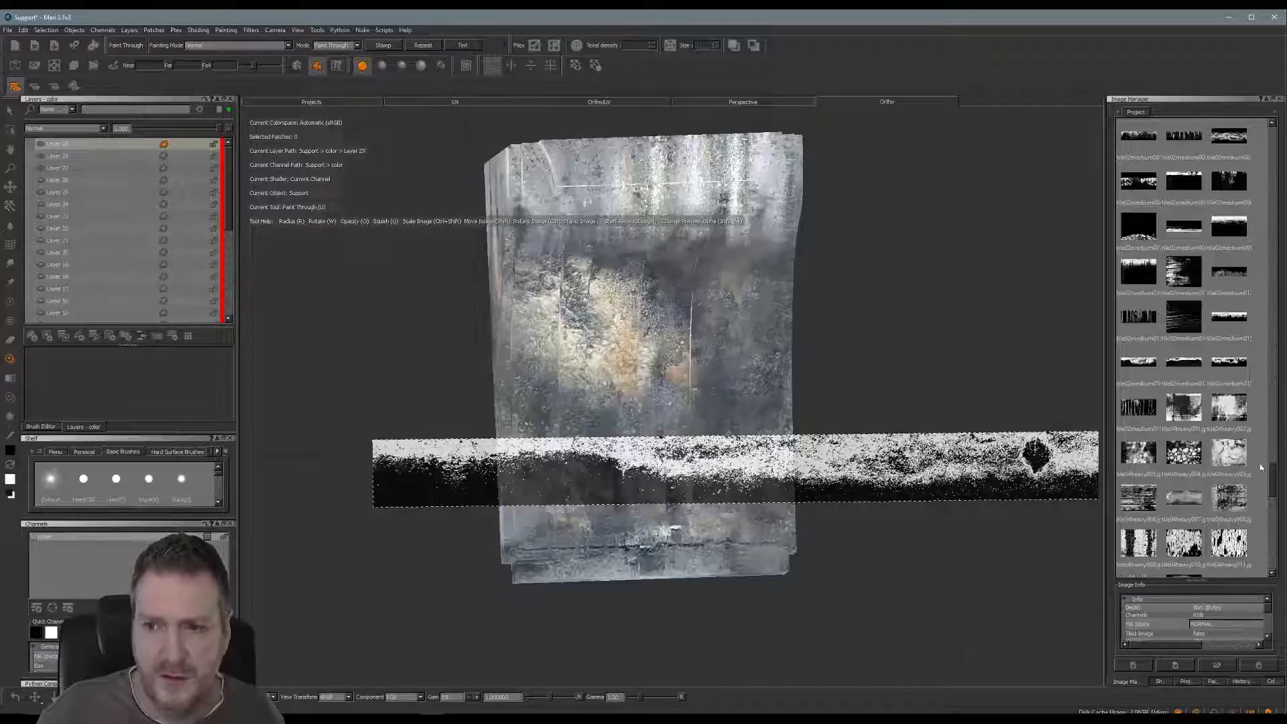
pyautogui.moveTo(1273, 480)
pyautogui.mouseDown()
pyautogui.moveTo(1273, 549)
pyautogui.moveTo(1274, 446)
pyautogui.moveTo(1275, 459)
pyautogui.mouseUp()
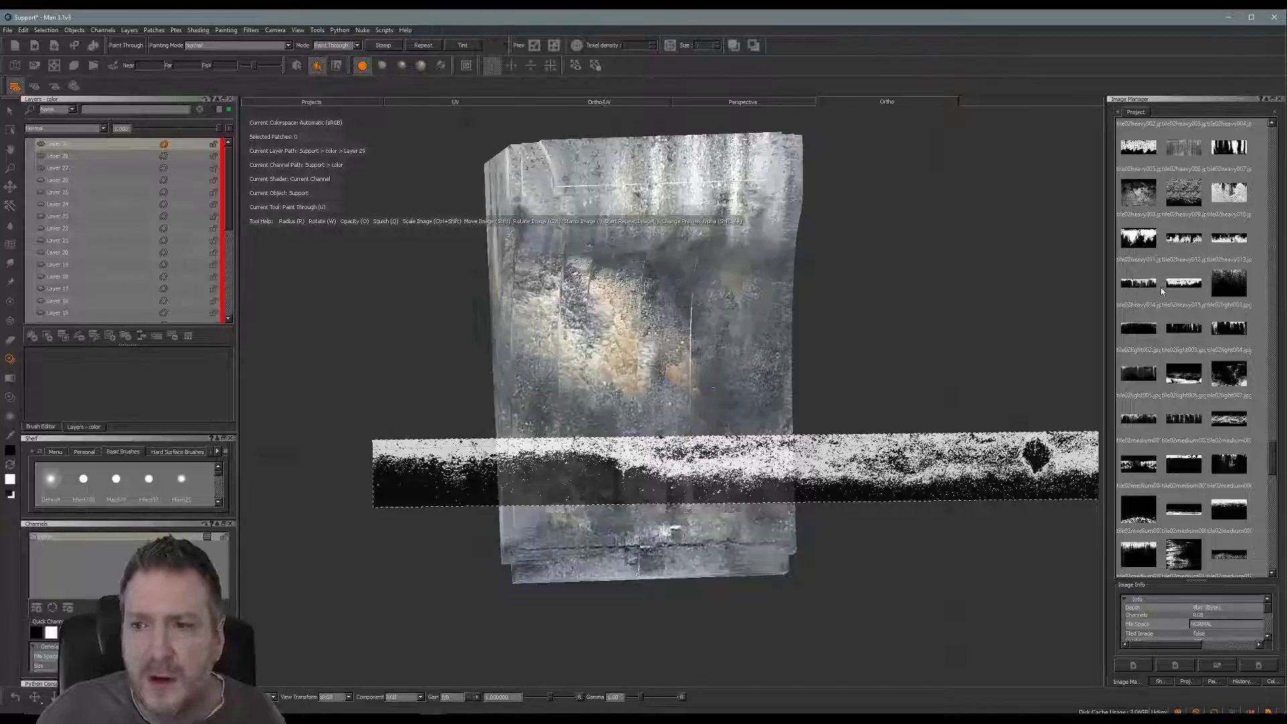
pyautogui.moveTo(1191, 285)
pyautogui.mouseDown()
pyautogui.moveTo(1089, 348)
pyautogui.moveTo(881, 425)
pyautogui.moveTo(859, 449)
pyautogui.moveTo(750, 434)
pyautogui.mouseUp()
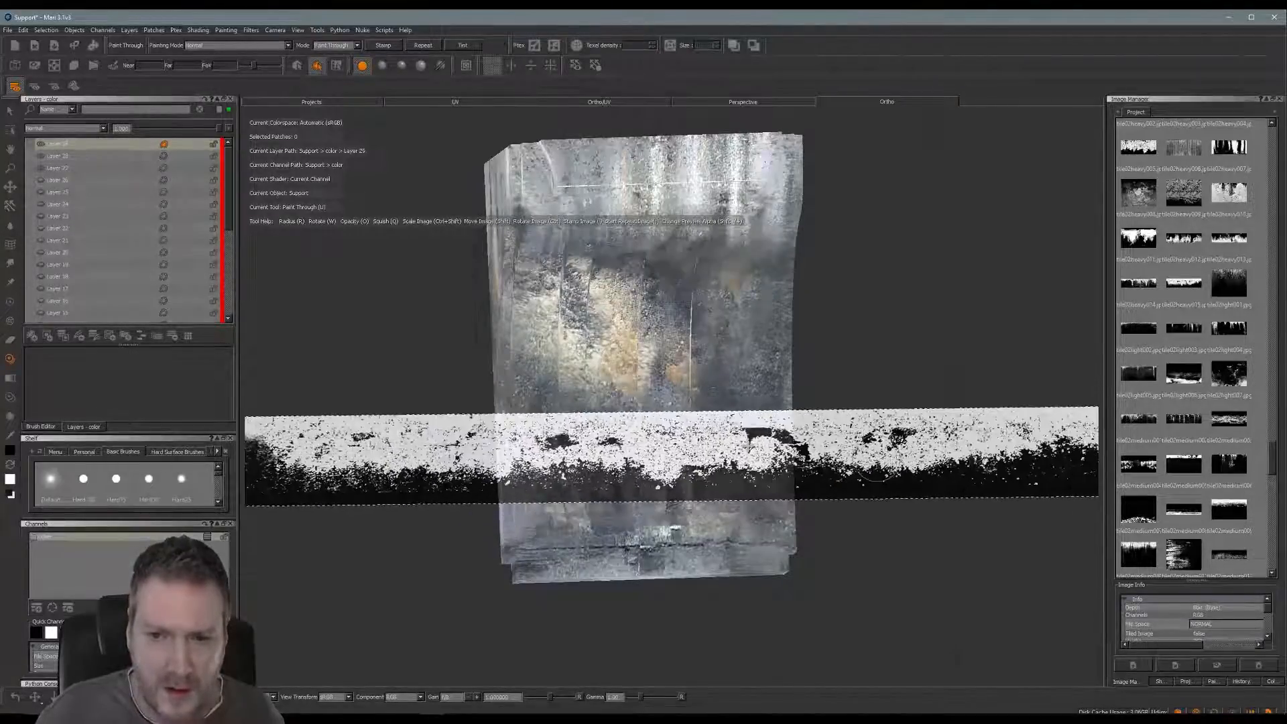
# Load the black-and-white strip with the dripping edge, fit it over the bracket's bottom band, and paint it through across the front.
pyautogui.moveTo(1138, 290)
pyautogui.mouseDown()
pyautogui.moveTo(878, 437)
pyautogui.moveTo(641, 461)
pyautogui.moveTo(613, 493)
pyautogui.mouseUp()
pyautogui.keyDown('alt'); pyautogui.moveTo(613, 493); pyautogui.dragTo(608, 480, button='middle'); pyautogui.keyUp('alt')
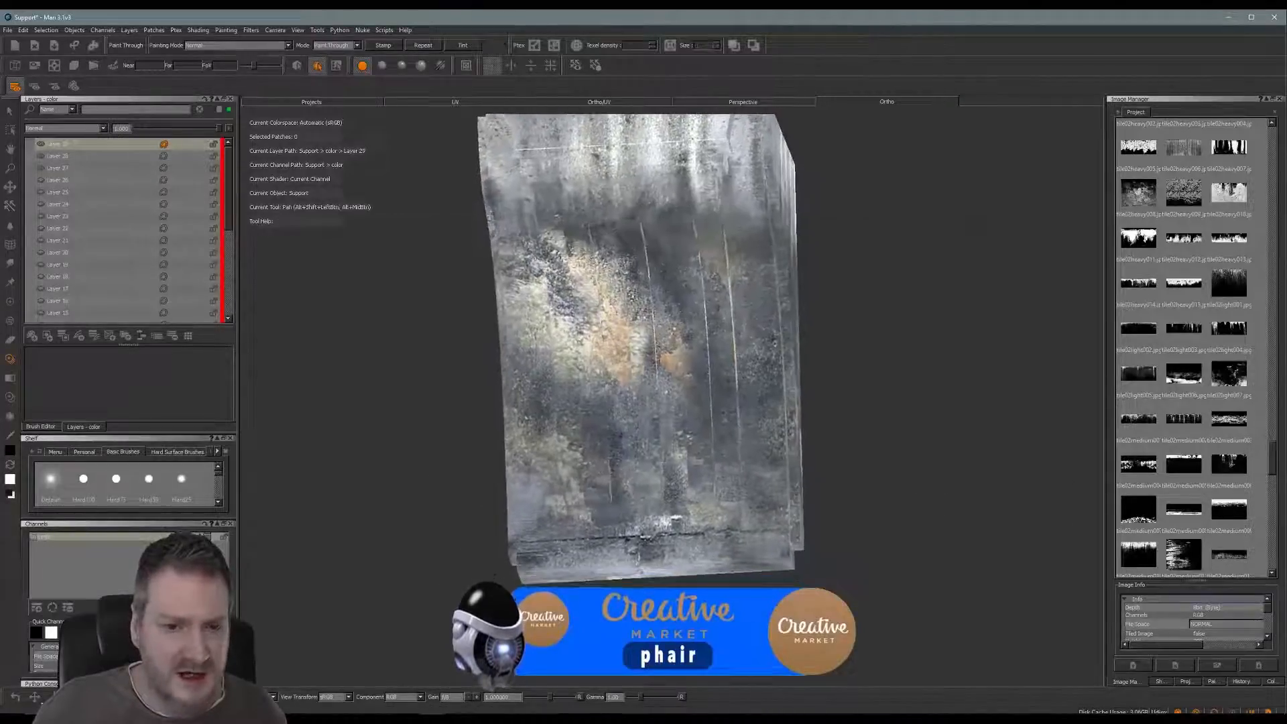
pyautogui.keyDown('alt'); pyautogui.moveTo(608, 481); pyautogui.dragTo(679, 469, button='right'); pyautogui.keyUp('alt')
pyautogui.keyDown('alt'); pyautogui.moveTo(679, 469); pyautogui.dragTo(691, 420, button='middle'); pyautogui.keyUp('alt')
pyautogui.keyDown('alt'); pyautogui.moveTo(691, 421); pyautogui.dragTo(519, 407); pyautogui.keyUp('alt')
pyautogui.keyDown('shift'); pyautogui.moveTo(787, 393); pyautogui.dragTo(786, 468); pyautogui.keyUp('shift')
pyautogui.keyDown('ctrl'); pyautogui.keyDown('shift'); pyautogui.moveTo(712, 556); pyautogui.dragTo(714, 551); pyautogui.keyUp('shift'); pyautogui.keyUp('ctrl')
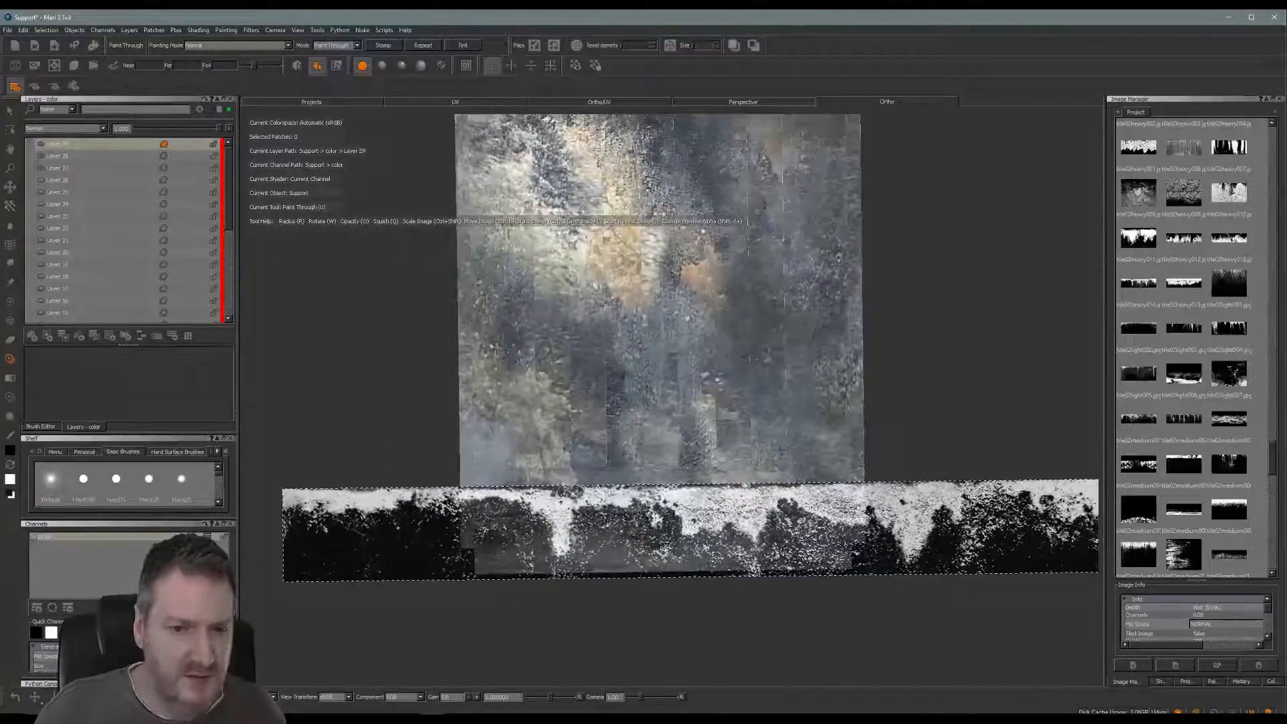
pyautogui.moveTo(469, 530)
pyautogui.mouseDown()
pyautogui.moveTo(704, 538)
pyautogui.moveTo(792, 510)
pyautogui.moveTo(844, 534)
pyautogui.mouseUp()
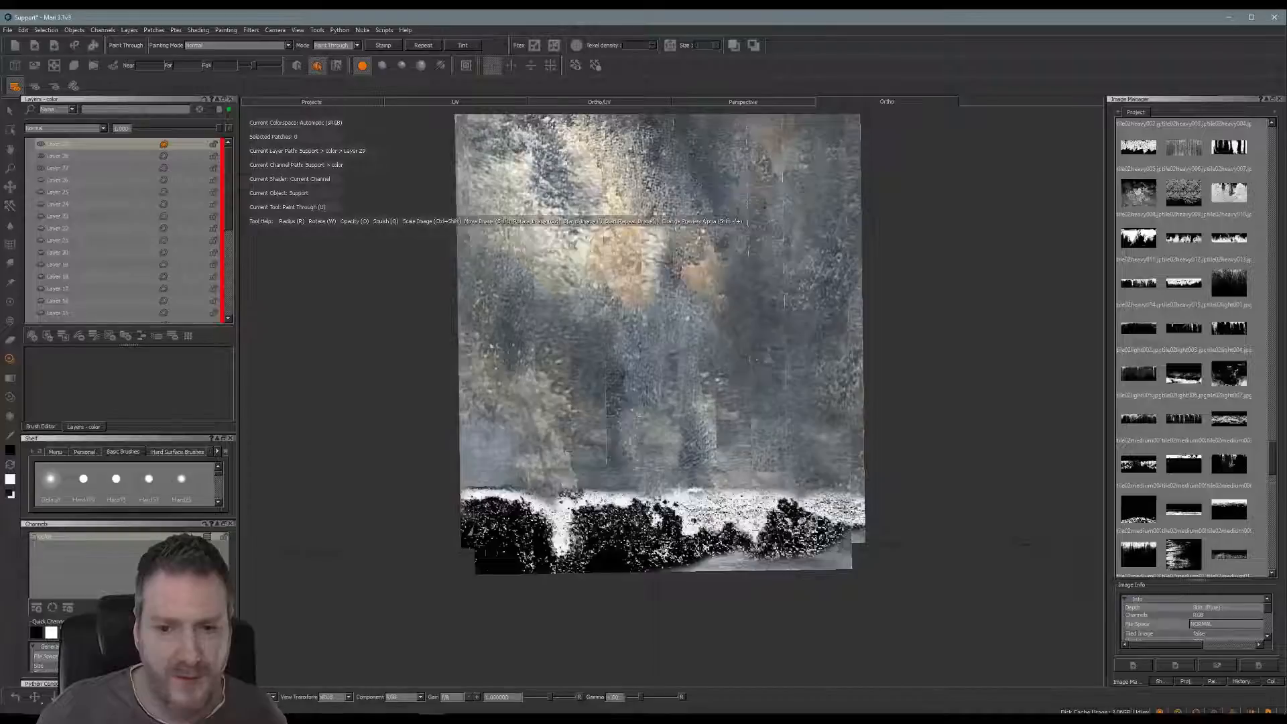
pyautogui.moveTo(678, 563); pyautogui.dragTo(829, 564)
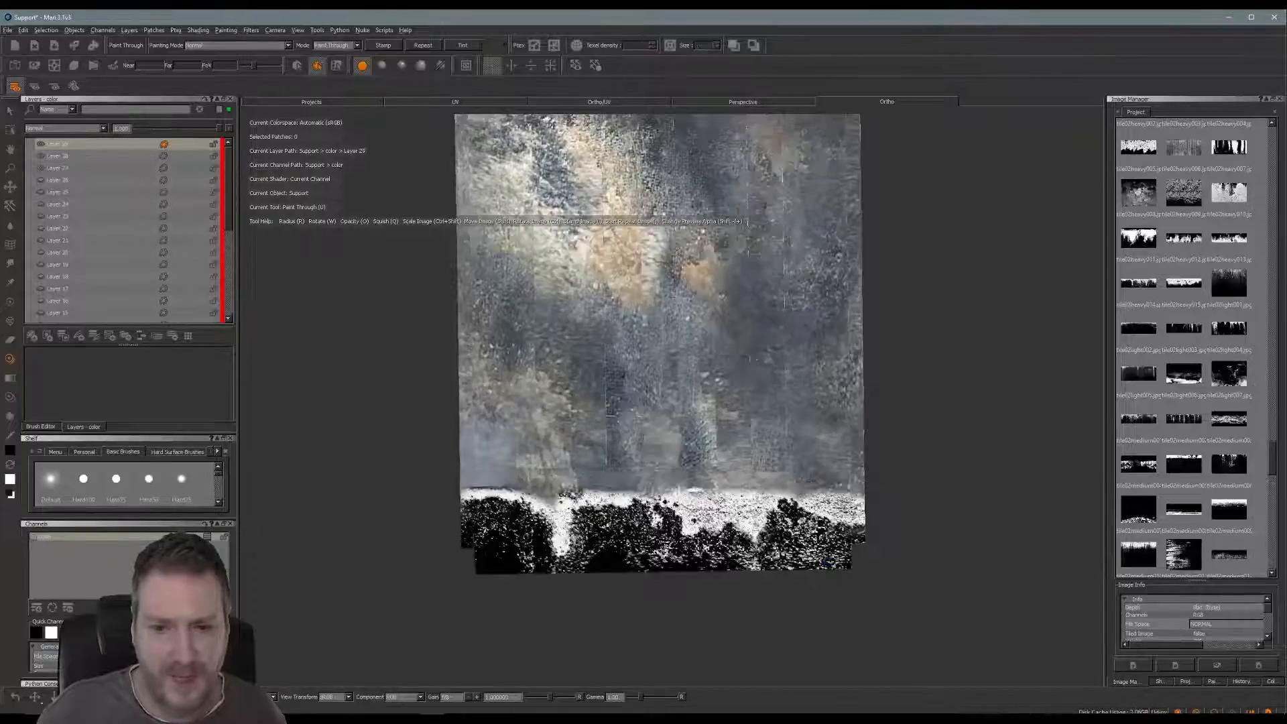
# Align the dripping-edge strip with the bottom band and paint it through along both sides of the bracket, baking the paint.
pyautogui.keyDown('alt'); pyautogui.moveTo(828, 563); pyautogui.dragTo(918, 565); pyautogui.keyUp('alt')
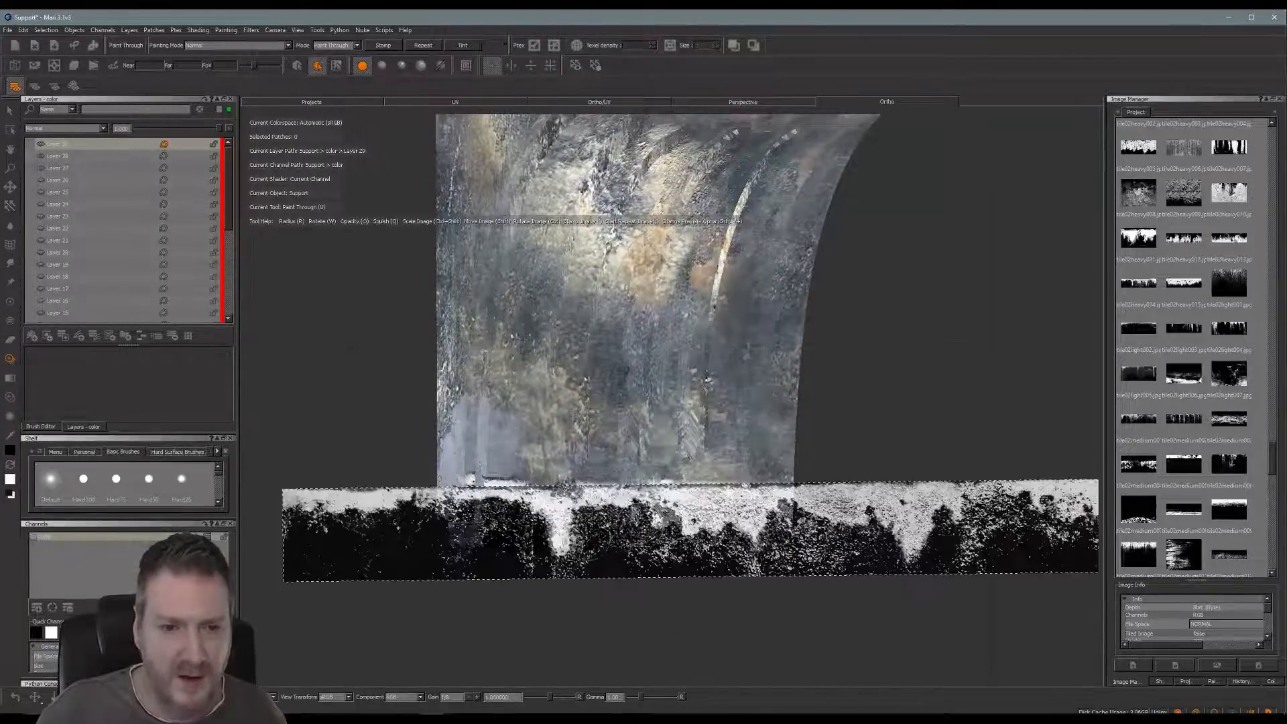
pyautogui.keyDown('shift'); pyautogui.moveTo(581, 547); pyautogui.dragTo(554, 530); pyautogui.keyUp('shift')
pyautogui.moveTo(475, 529)
pyautogui.mouseDown()
pyautogui.moveTo(460, 493)
pyautogui.moveTo(469, 530)
pyautogui.mouseUp()
pyautogui.press('b')
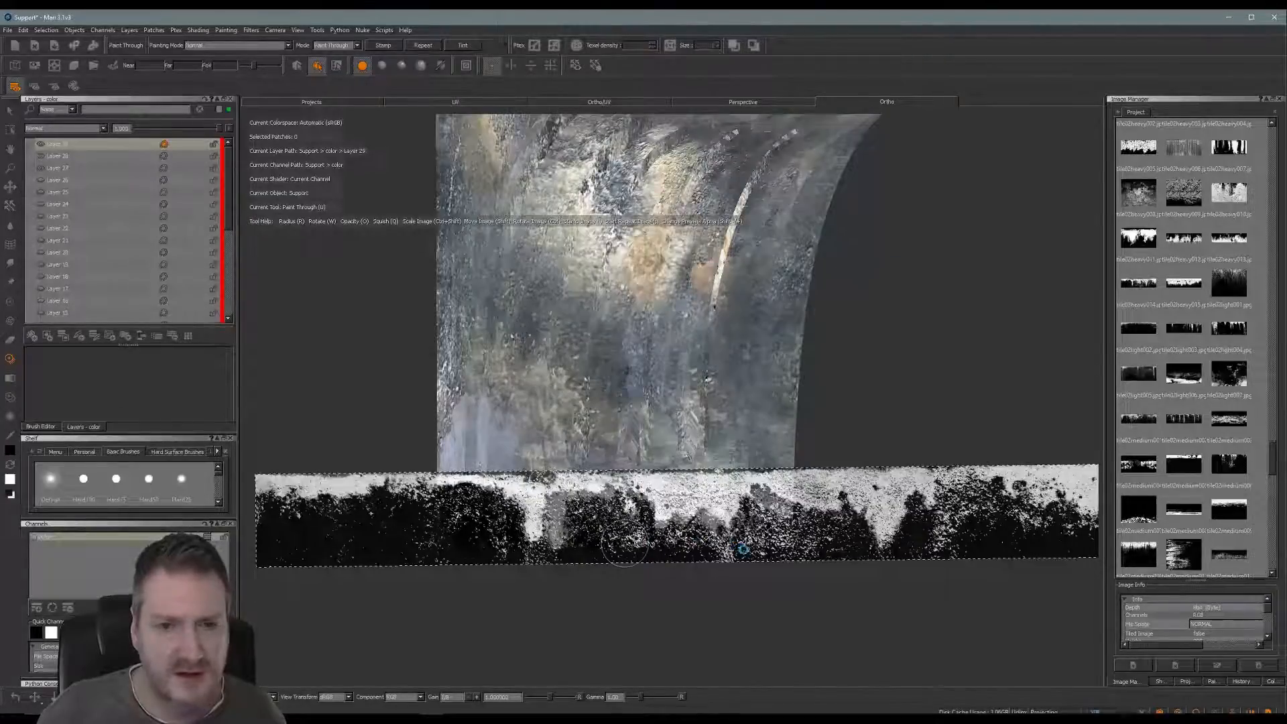
pyautogui.moveTo(624, 544)
pyautogui.keyDown('alt'); pyautogui.mouseDown()
pyautogui.moveTo(558, 499)
pyautogui.moveTo(541, 511)
pyautogui.mouseUp(); pyautogui.keyUp('alt')
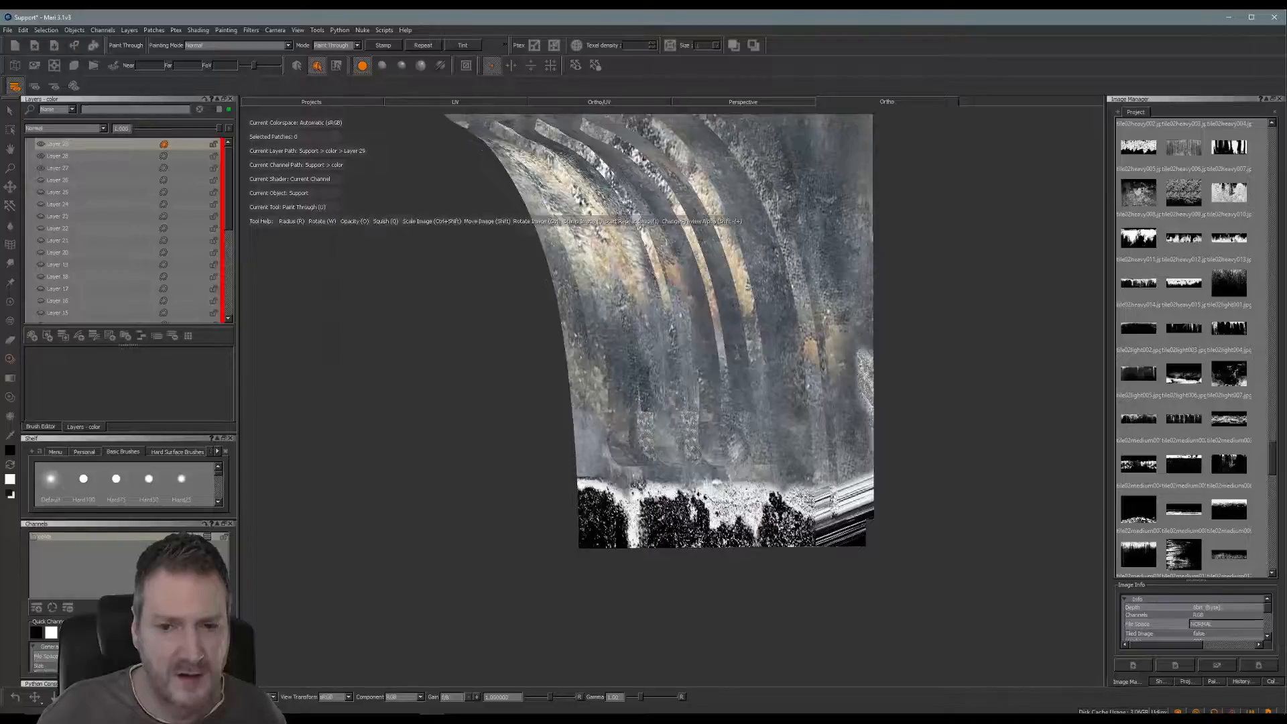
pyautogui.moveTo(788, 533)
pyautogui.mouseDown()
pyautogui.moveTo(849, 503)
pyautogui.moveTo(802, 515)
pyautogui.moveTo(824, 537)
pyautogui.moveTo(884, 548)
pyautogui.mouseUp()
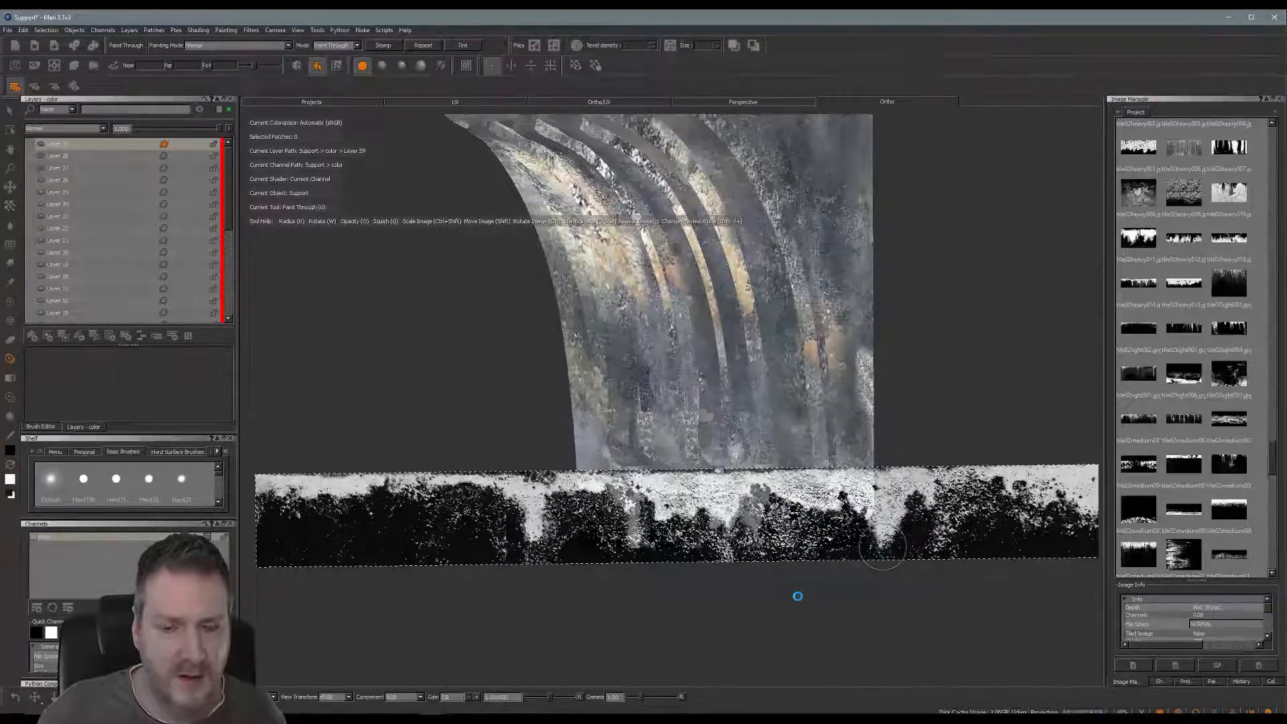
# Tilt the bracket to expose its underside, move the strip over it, and paint through over the stretched streaks there.
pyautogui.moveTo(735, 575)
pyautogui.keyDown('alt'); pyautogui.mouseDown()
pyautogui.moveTo(704, 435)
pyautogui.moveTo(696, 482)
pyautogui.moveTo(775, 524)
pyautogui.mouseUp(); pyautogui.keyUp('alt')
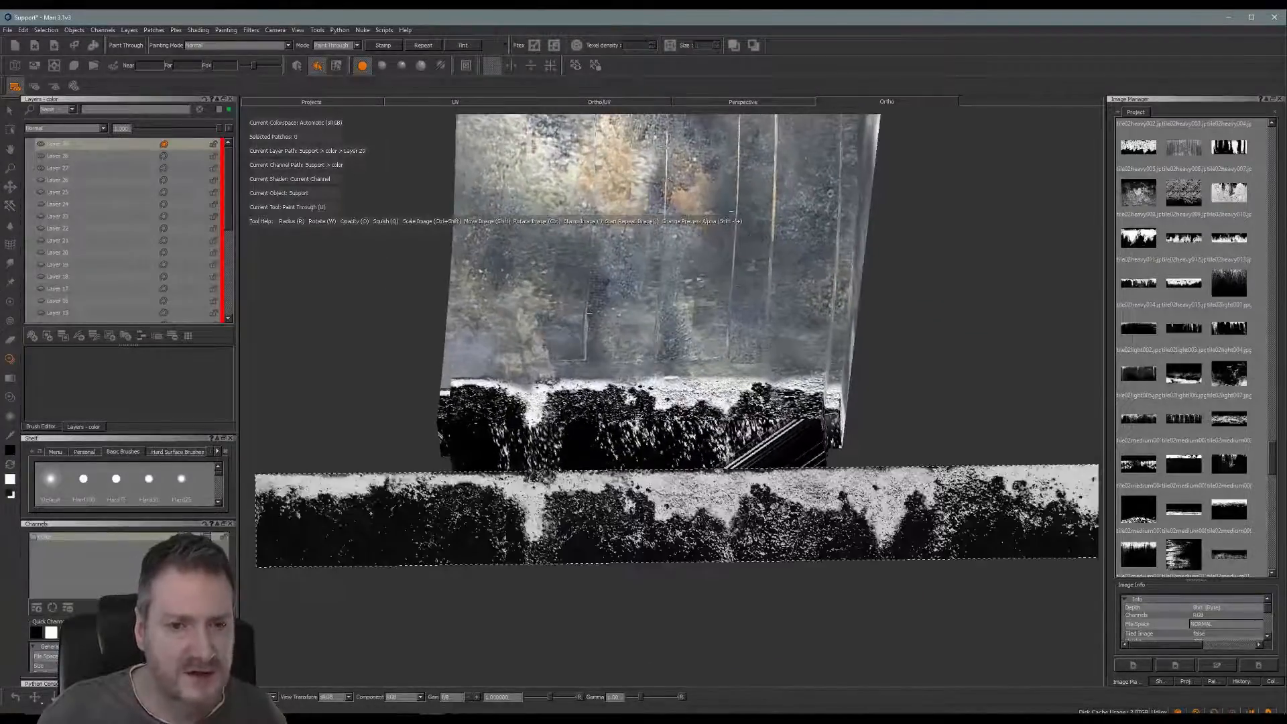
pyautogui.moveTo(598, 538)
pyautogui.keyDown('shift'); pyautogui.mouseDown()
pyautogui.moveTo(779, 473)
pyautogui.moveTo(779, 447)
pyautogui.mouseUp(); pyautogui.keyUp('shift')
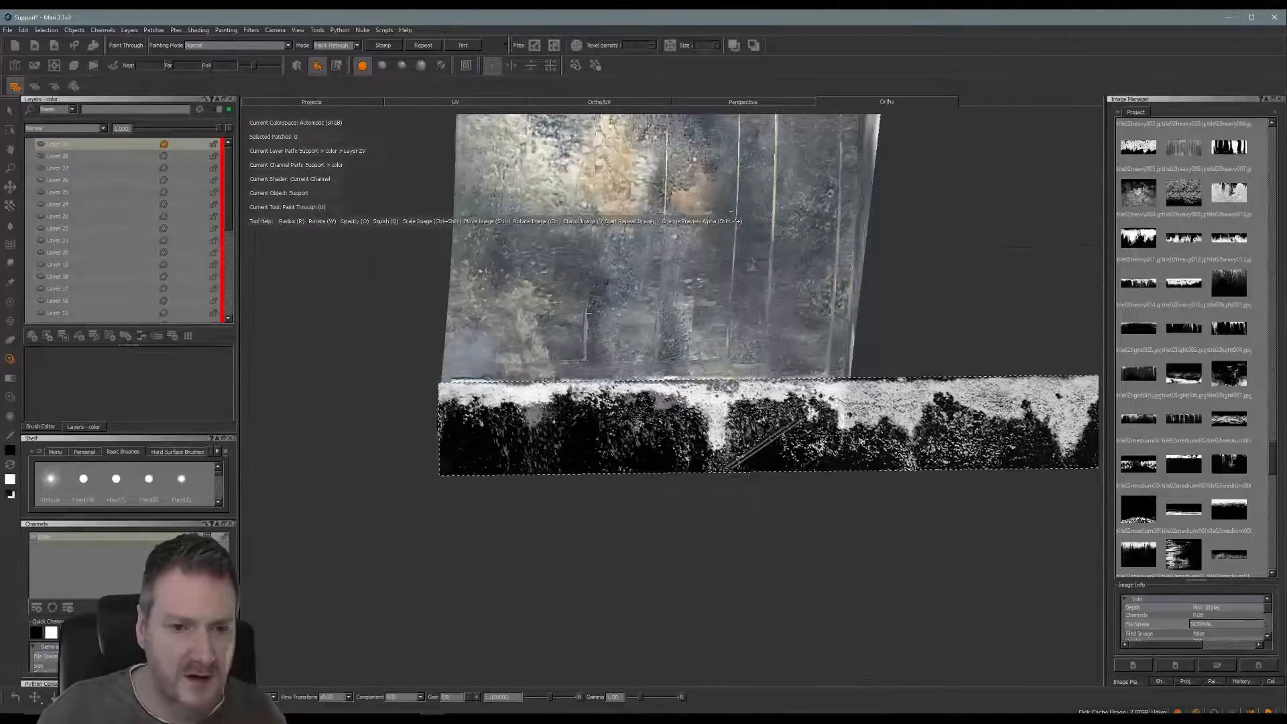
pyautogui.moveTo(572, 473)
pyautogui.mouseDown()
pyautogui.moveTo(526, 456)
pyautogui.moveTo(547, 441)
pyautogui.moveTo(513, 466)
pyautogui.mouseUp()
pyautogui.moveTo(627, 443)
pyautogui.keyDown('shift'); pyautogui.mouseDown()
pyautogui.moveTo(731, 461)
pyautogui.moveTo(639, 458)
pyautogui.moveTo(764, 451)
pyautogui.moveTo(755, 445)
pyautogui.mouseUp(); pyautogui.keyUp('shift')
pyautogui.moveTo(739, 458)
pyautogui.mouseDown()
pyautogui.moveTo(731, 465)
pyautogui.moveTo(778, 434)
pyautogui.mouseUp()
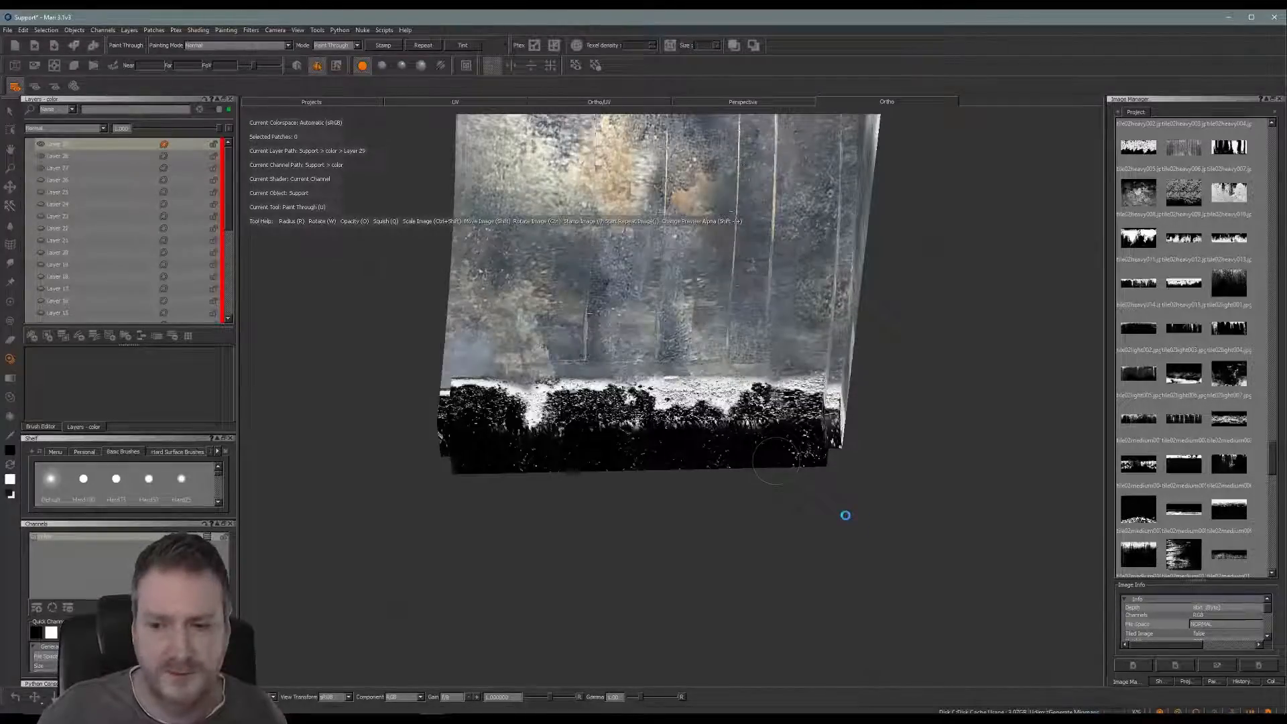
# Set the bottom grunge layer's blend mode to Multiply and lower its opacity to soften the dark band.
pyautogui.keyDown('alt'); pyautogui.moveTo(753, 512); pyautogui.dragTo(759, 574); pyautogui.keyUp('alt')
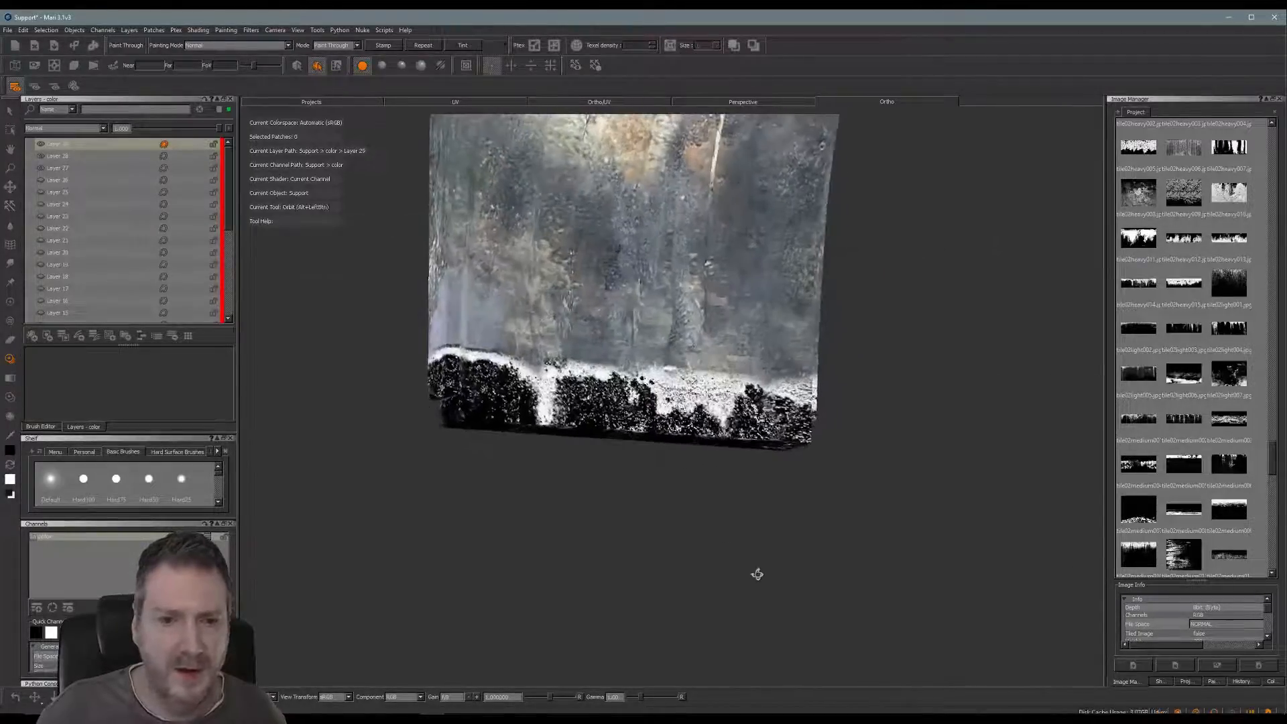
pyautogui.keyDown('alt'); pyautogui.moveTo(759, 575); pyautogui.dragTo(652, 583, button='right'); pyautogui.keyUp('alt')
pyautogui.keyDown('alt'); pyautogui.moveTo(635, 492); pyautogui.dragTo(651, 593, button='middle'); pyautogui.keyUp('alt')
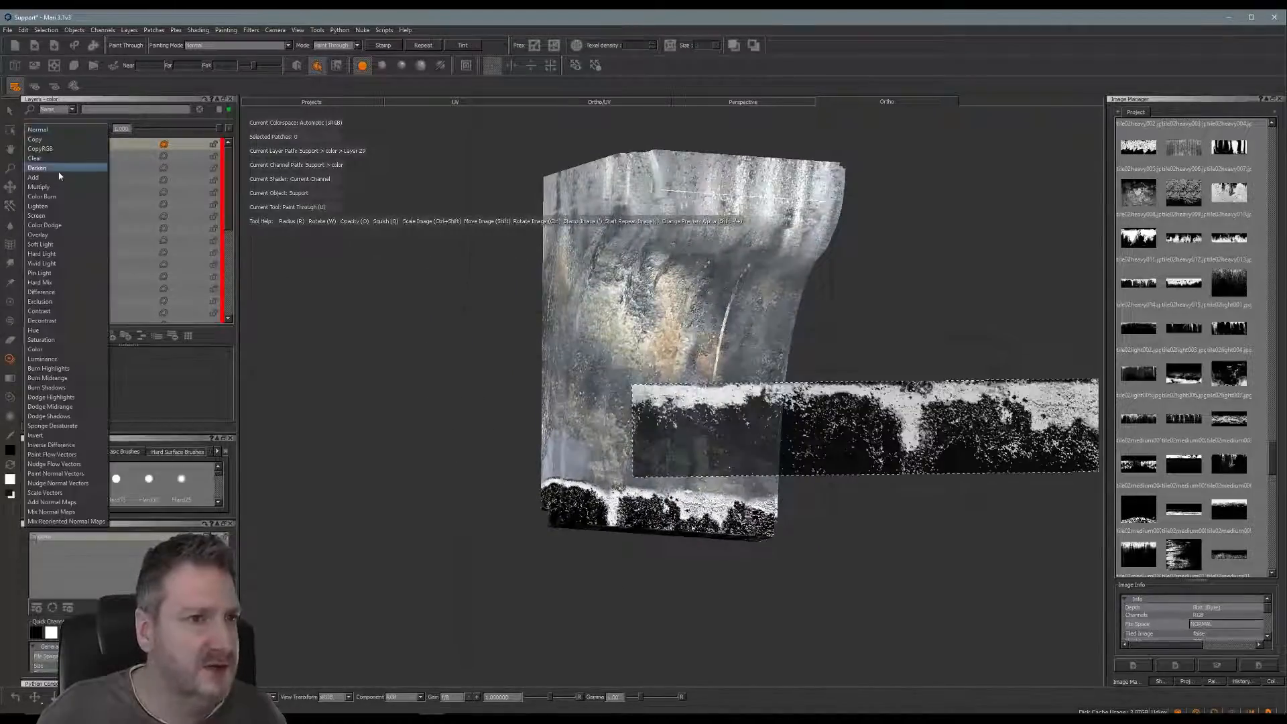
pyautogui.click(59, 192)
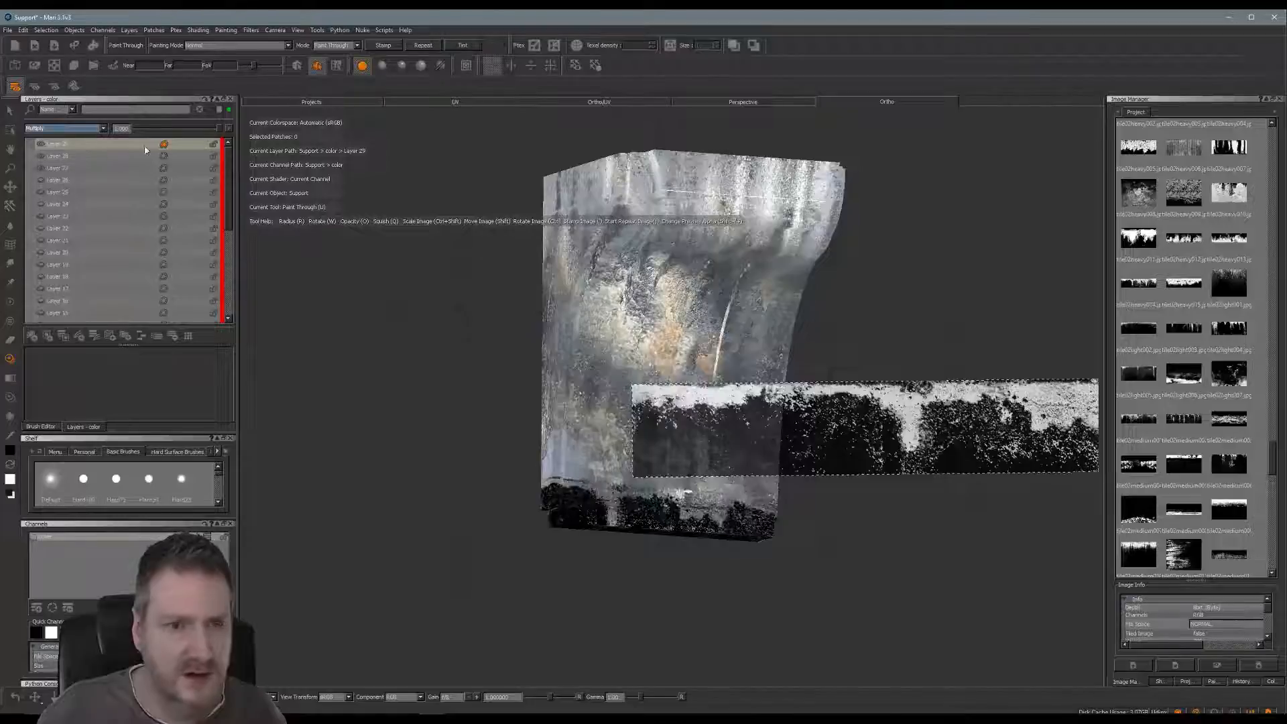
pyautogui.moveTo(188, 129)
pyautogui.mouseDown()
pyautogui.moveTo(165, 130)
pyautogui.moveTo(180, 128)
pyautogui.mouseUp()
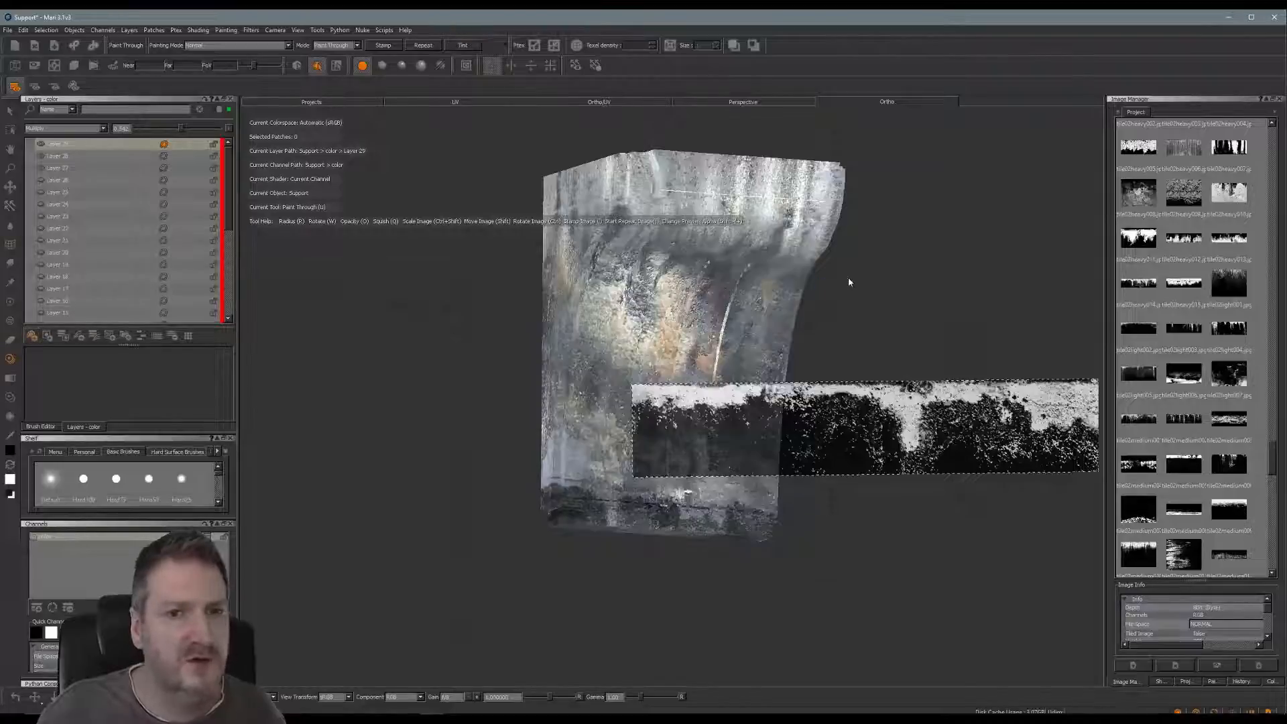
# Add a new layer and load the heavy black-and-white cracked wall grunge image for painting through.
pyautogui.hotkey('ctrl', 'shift', 'n')
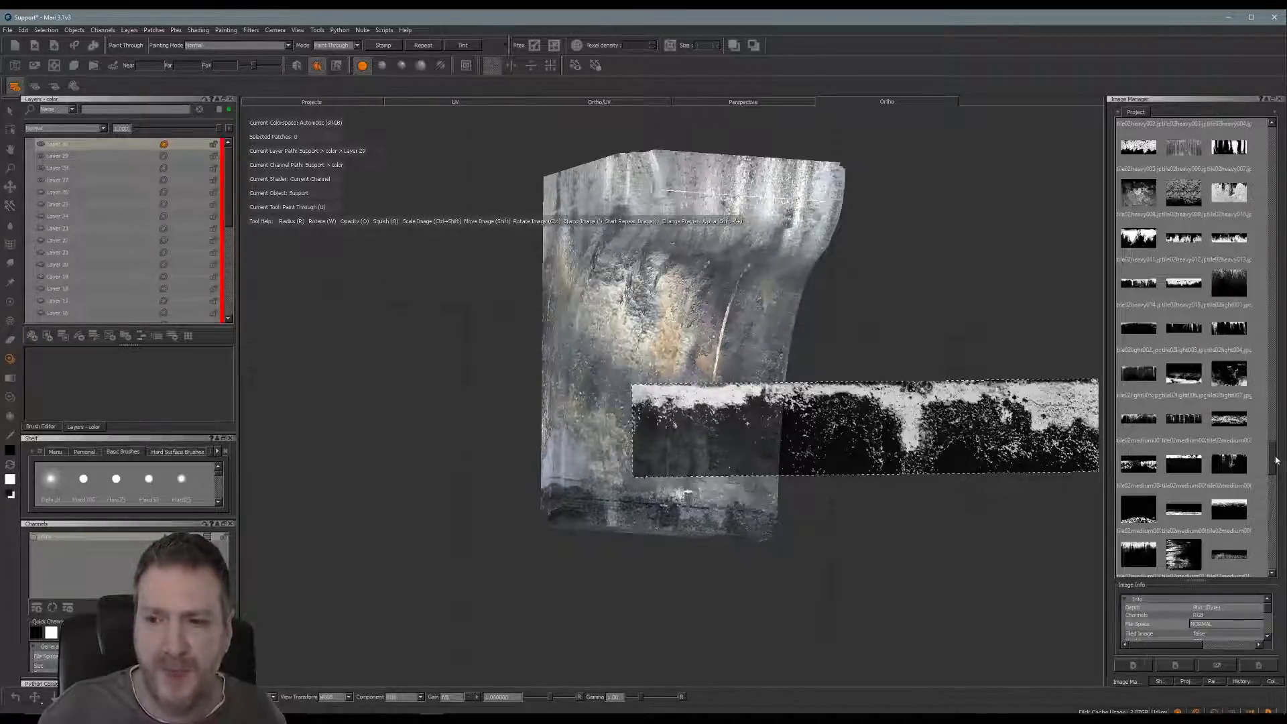
pyautogui.moveTo(1276, 460); pyautogui.dragTo(1269, 480)
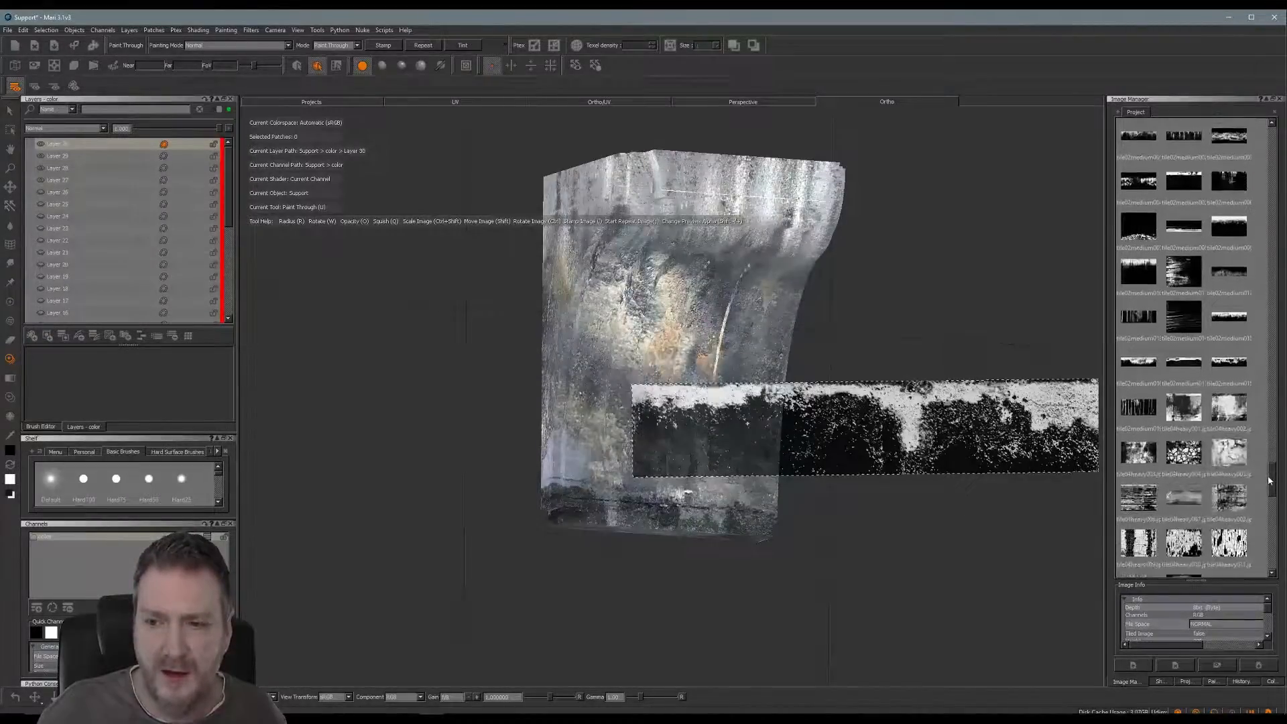
pyautogui.moveTo(1179, 412)
pyautogui.mouseDown()
pyautogui.moveTo(846, 277)
pyautogui.moveTo(878, 420)
pyautogui.moveTo(1057, 421)
pyautogui.mouseUp()
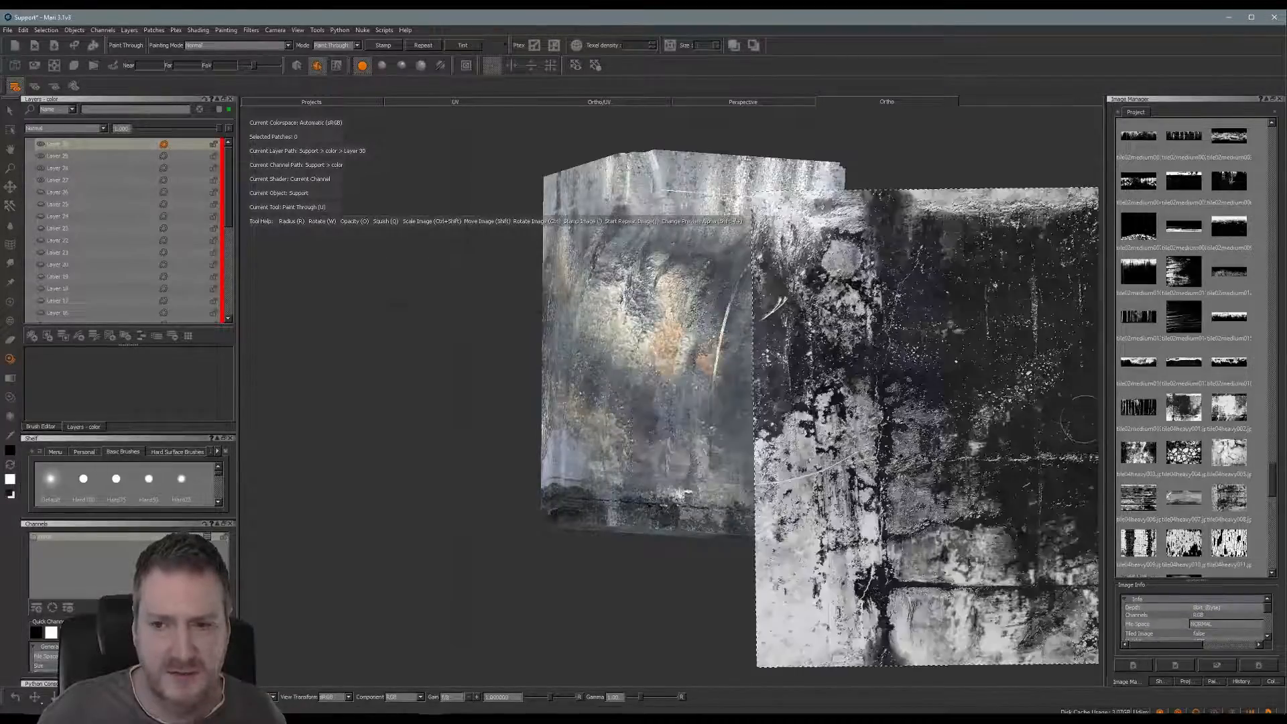
# Fit the cracked wall grunge image over the front of the bracket, paint it through across the whole face, and bake the paint.
pyautogui.moveTo(995, 383)
pyautogui.keyDown('shift'); pyautogui.mouseDown()
pyautogui.moveTo(653, 365)
pyautogui.moveTo(609, 411)
pyautogui.moveTo(623, 433)
pyautogui.moveTo(761, 498)
pyautogui.moveTo(765, 481)
pyautogui.mouseUp(); pyautogui.keyUp('shift')
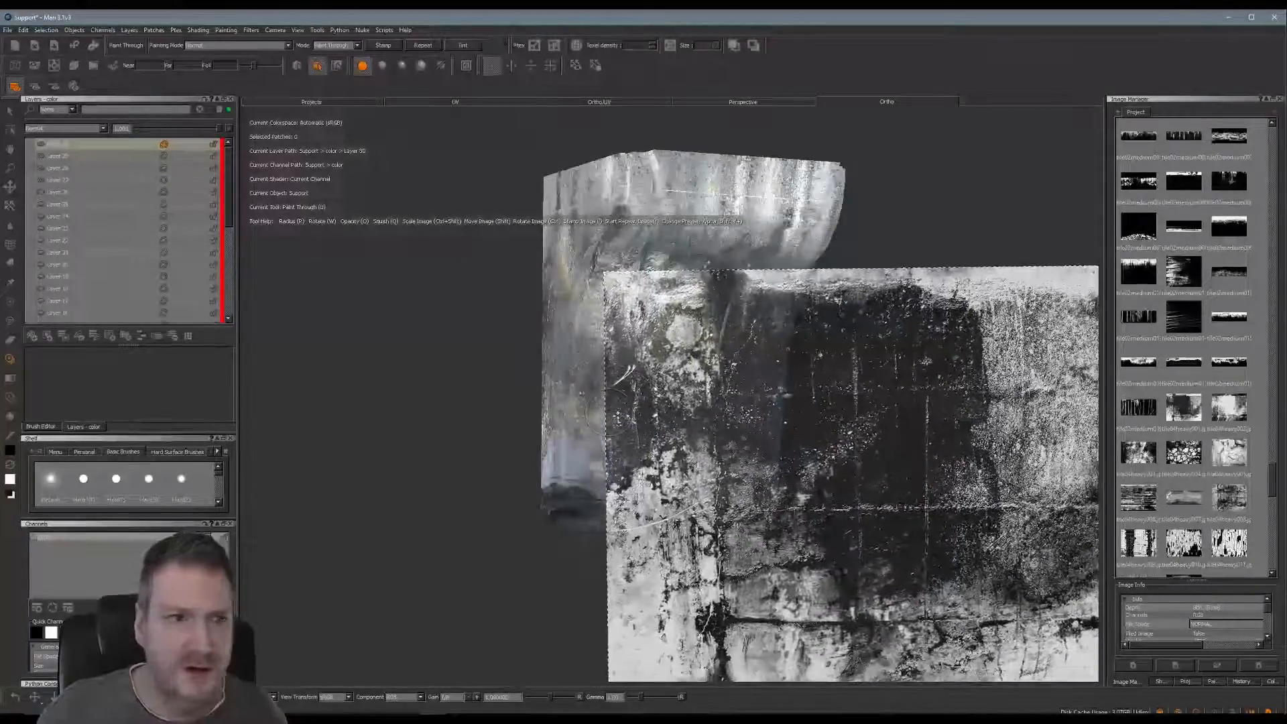
pyautogui.moveTo(796, 396)
pyautogui.keyDown('shift'); pyautogui.mouseDown()
pyautogui.moveTo(691, 271)
pyautogui.moveTo(718, 291)
pyautogui.moveTo(707, 269)
pyautogui.mouseUp(); pyautogui.keyUp('shift')
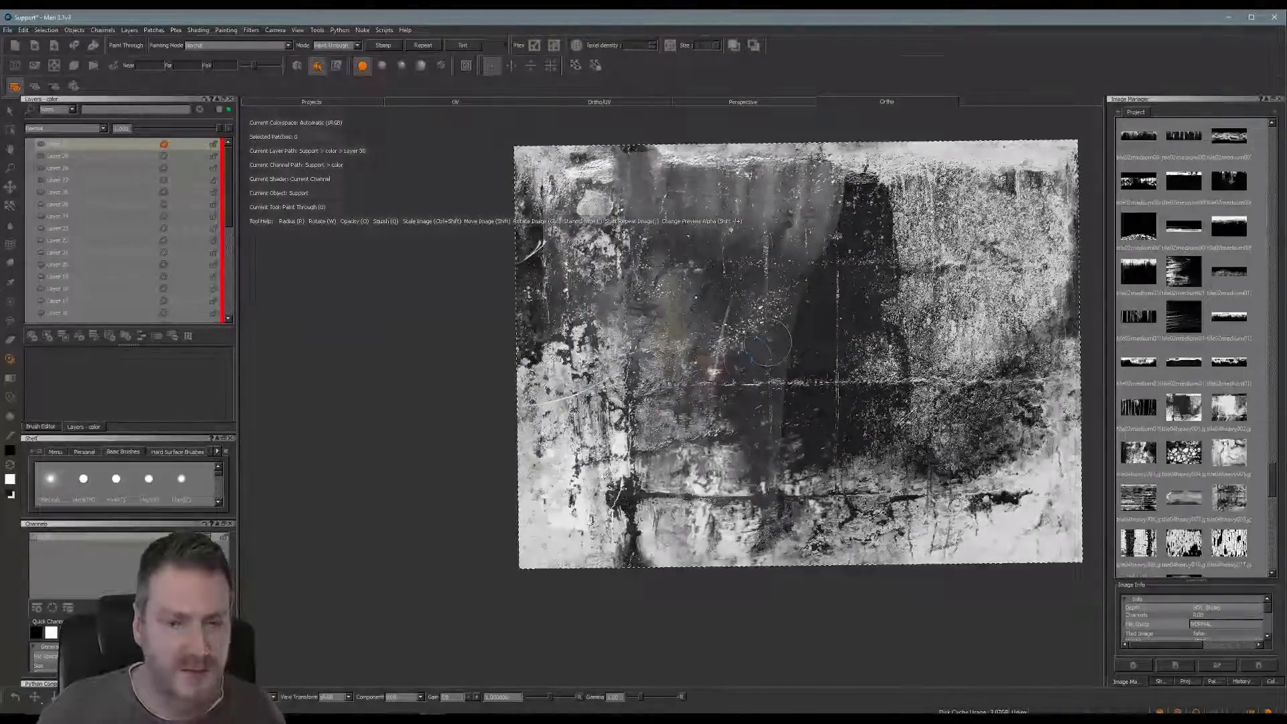
pyautogui.keyDown('alt'); pyautogui.moveTo(767, 343); pyautogui.dragTo(699, 361); pyautogui.keyUp('alt')
pyautogui.keyDown('alt'); pyautogui.moveTo(698, 361); pyautogui.dragTo(703, 395, button='middle'); pyautogui.keyUp('alt')
pyautogui.keyDown('alt'); pyautogui.moveTo(703, 395); pyautogui.dragTo(749, 409, button='right'); pyautogui.keyUp('alt')
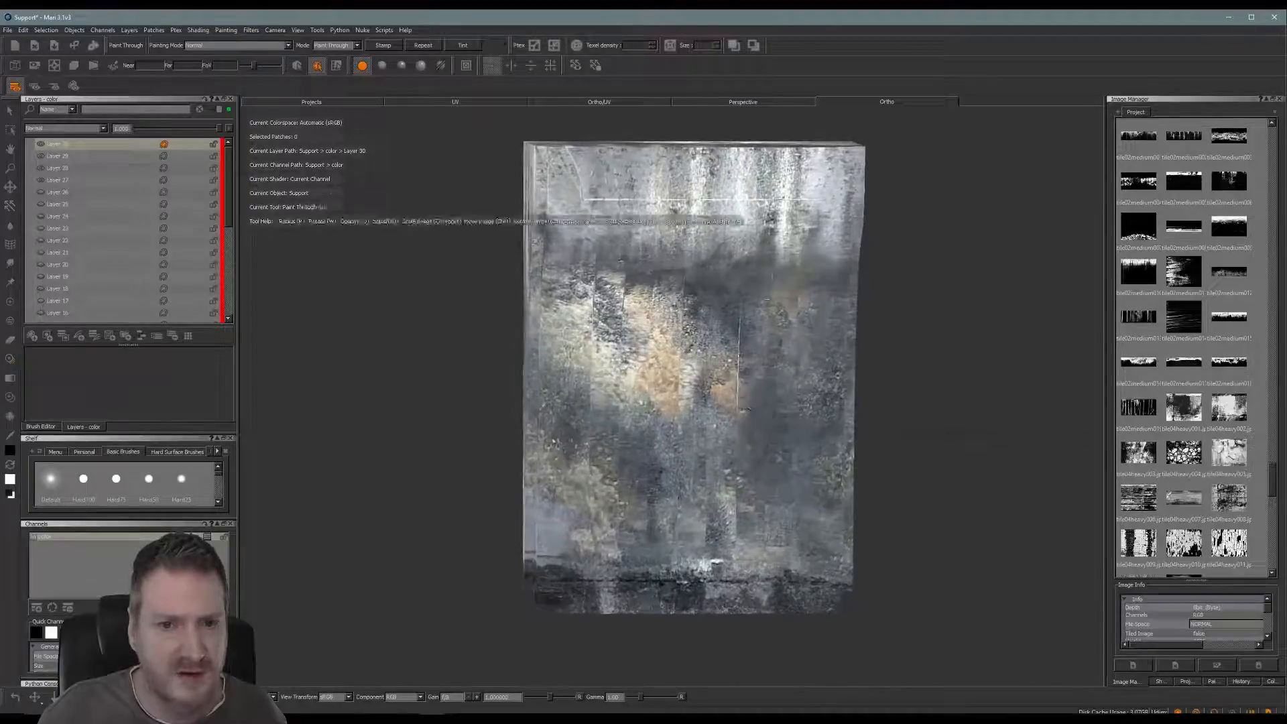
pyautogui.keyDown('alt'); pyautogui.moveTo(749, 408); pyautogui.dragTo(743, 430, button='middle'); pyautogui.keyUp('alt')
pyautogui.moveTo(739, 414)
pyautogui.keyDown('alt'); pyautogui.mouseDown()
pyautogui.moveTo(780, 409)
pyautogui.moveTo(771, 434)
pyautogui.mouseUp(); pyautogui.keyUp('alt')
pyautogui.moveTo(617, 436)
pyautogui.keyDown('ctrl'); pyautogui.keyDown('shift'); pyautogui.mouseDown()
pyautogui.moveTo(734, 418)
pyautogui.moveTo(736, 430)
pyautogui.mouseUp(); pyautogui.keyUp('shift'); pyautogui.keyUp('ctrl')
pyautogui.moveTo(831, 215)
pyautogui.mouseDown()
pyautogui.moveTo(536, 185)
pyautogui.moveTo(532, 208)
pyautogui.moveTo(531, 262)
pyautogui.moveTo(756, 338)
pyautogui.moveTo(523, 376)
pyautogui.moveTo(831, 416)
pyautogui.moveTo(550, 449)
pyautogui.moveTo(537, 490)
pyautogui.moveTo(798, 590)
pyautogui.moveTo(533, 623)
pyautogui.moveTo(543, 573)
pyautogui.moveTo(805, 523)
pyautogui.mouseUp()
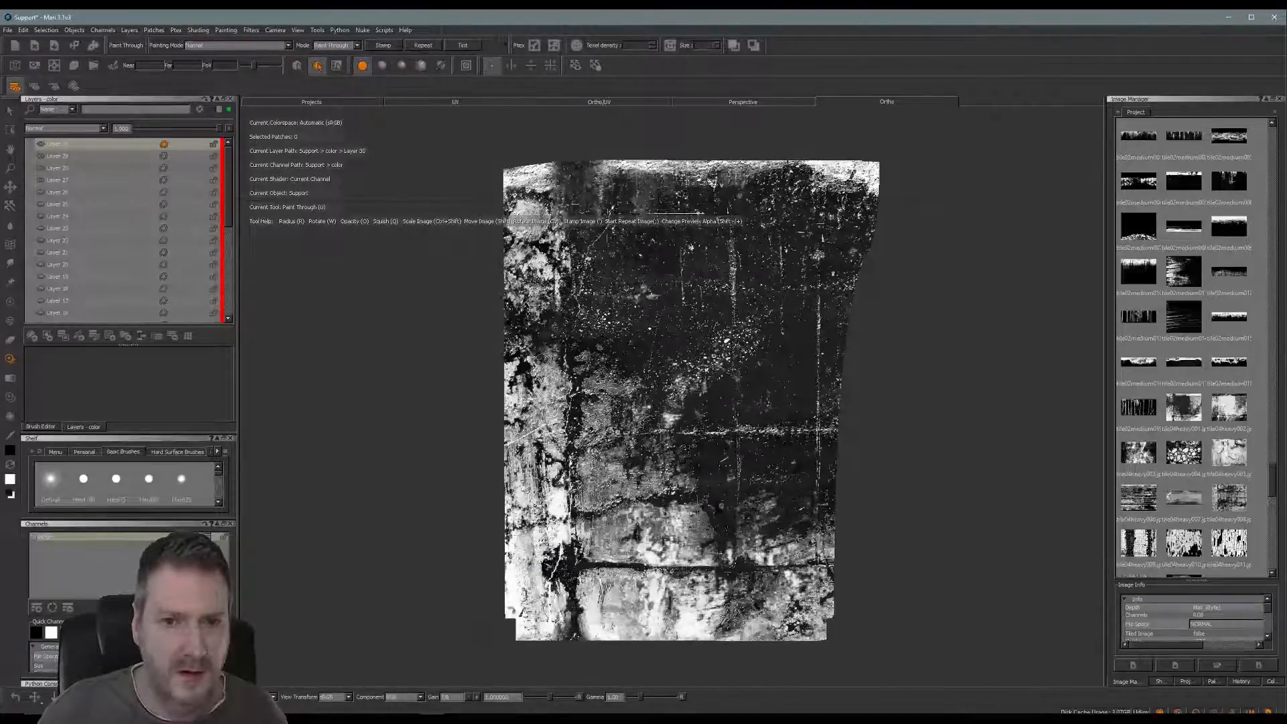
pyautogui.press('b')
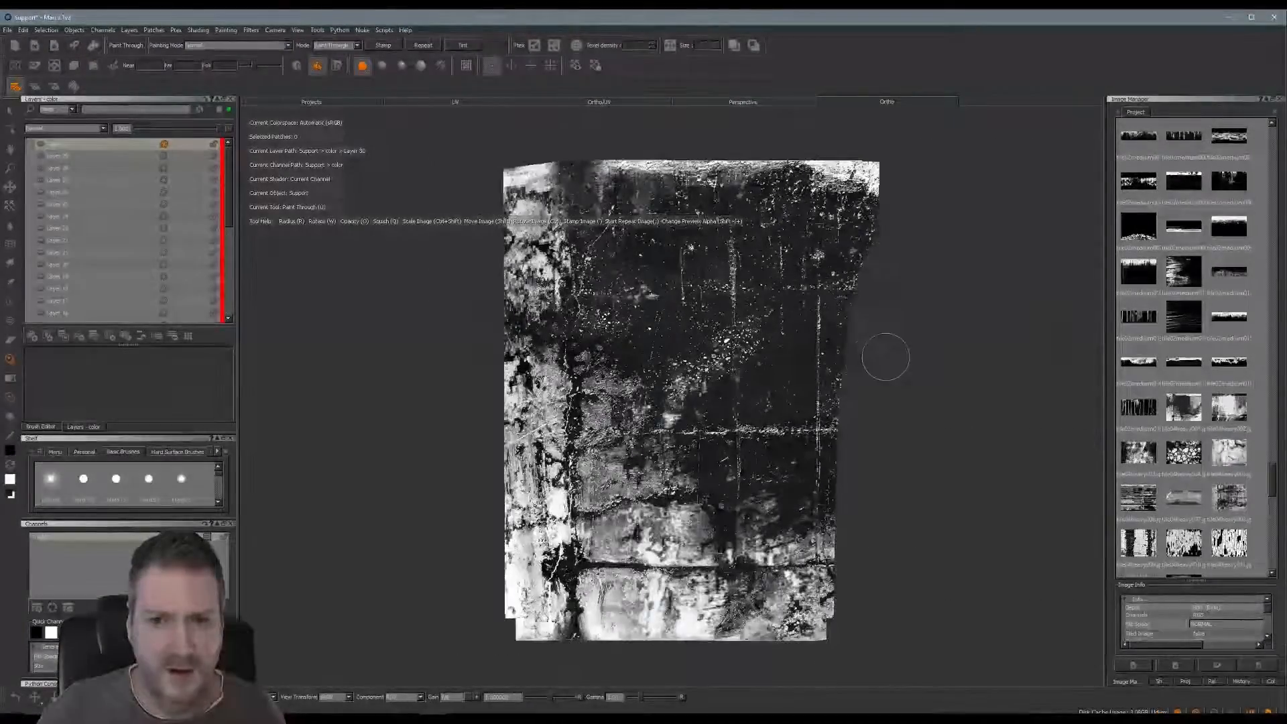
# Turn the bracket to expose the unpainted strips along its curved flutes and paint the cracked wall grunge through over them.
pyautogui.moveTo(886, 357)
pyautogui.keyDown('alt'); pyautogui.mouseDown()
pyautogui.moveTo(719, 363)
pyautogui.moveTo(792, 335)
pyautogui.mouseUp(); pyautogui.keyUp('alt')
pyautogui.press('t')
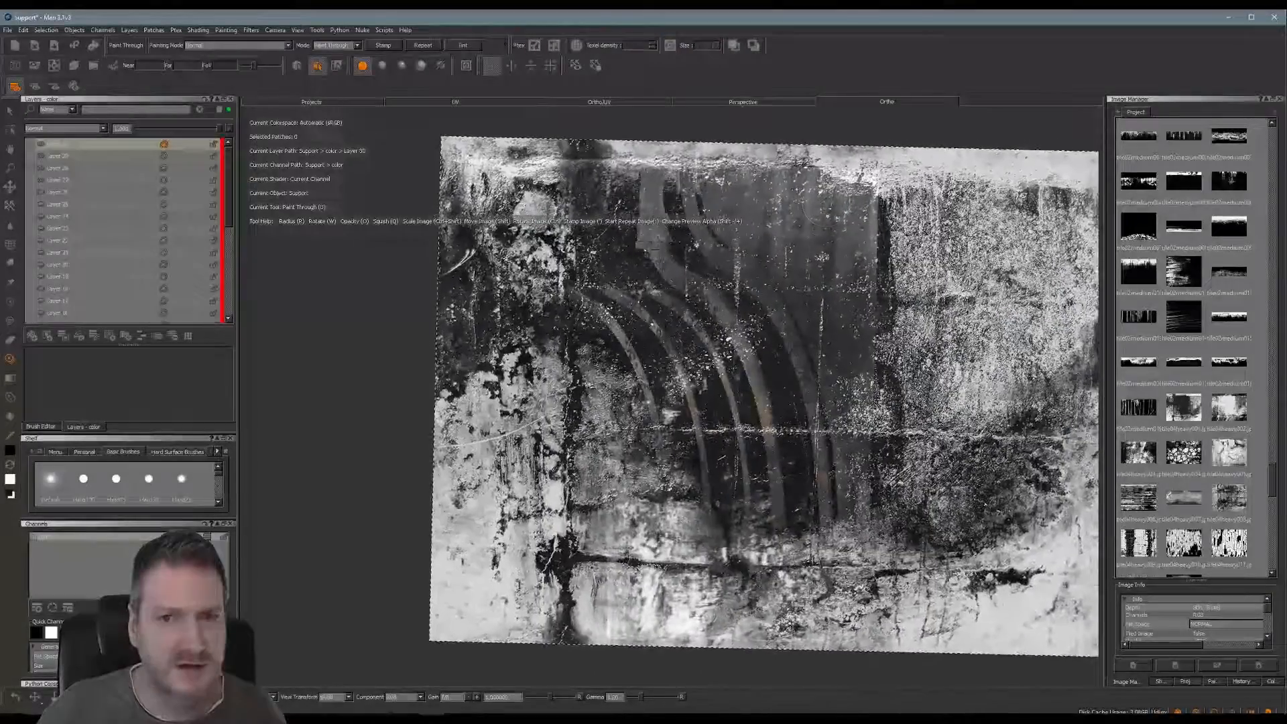
pyautogui.moveTo(861, 189)
pyautogui.mouseDown()
pyautogui.moveTo(613, 176)
pyautogui.moveTo(660, 258)
pyautogui.moveTo(848, 233)
pyautogui.moveTo(788, 184)
pyautogui.moveTo(579, 267)
pyautogui.moveTo(610, 321)
pyautogui.moveTo(677, 316)
pyautogui.moveTo(697, 281)
pyautogui.moveTo(750, 402)
pyautogui.moveTo(670, 403)
pyautogui.moveTo(670, 509)
pyautogui.moveTo(710, 496)
pyautogui.moveTo(684, 550)
pyautogui.mouseUp()
pyautogui.moveTo(756, 558)
pyautogui.mouseDown()
pyautogui.moveTo(778, 538)
pyautogui.moveTo(740, 416)
pyautogui.mouseUp()
pyautogui.moveTo(625, 403)
pyautogui.mouseDown()
pyautogui.moveTo(629, 349)
pyautogui.moveTo(704, 571)
pyautogui.moveTo(846, 564)
pyautogui.moveTo(837, 610)
pyautogui.moveTo(815, 268)
pyautogui.moveTo(771, 282)
pyautogui.moveTo(861, 201)
pyautogui.mouseUp()
pyautogui.moveTo(861, 301)
pyautogui.mouseDown()
pyautogui.moveTo(838, 282)
pyautogui.moveTo(785, 282)
pyautogui.moveTo(801, 409)
pyautogui.moveTo(852, 375)
pyautogui.moveTo(855, 530)
pyautogui.moveTo(843, 483)
pyautogui.mouseUp()
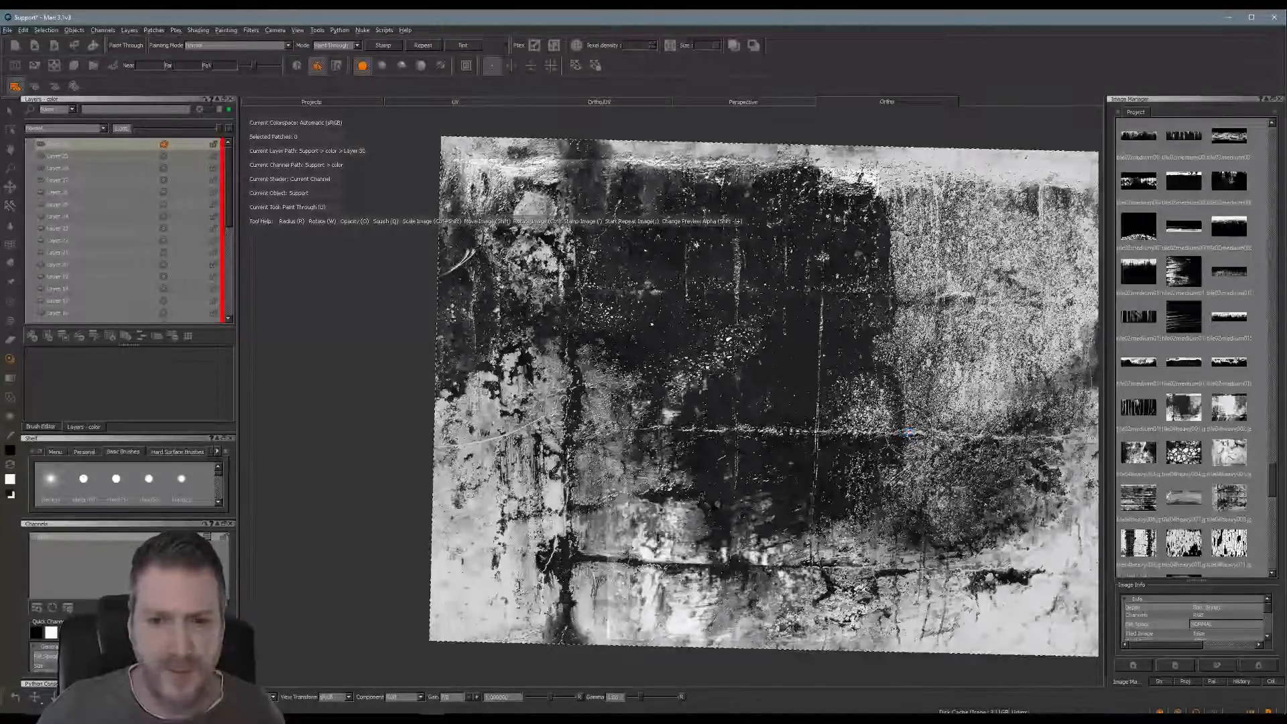
pyautogui.moveTo(815, 422)
pyautogui.keyDown('alt'); pyautogui.mouseDown()
pyautogui.moveTo(805, 417)
pyautogui.moveTo(829, 417)
pyautogui.mouseUp(); pyautogui.keyUp('alt')
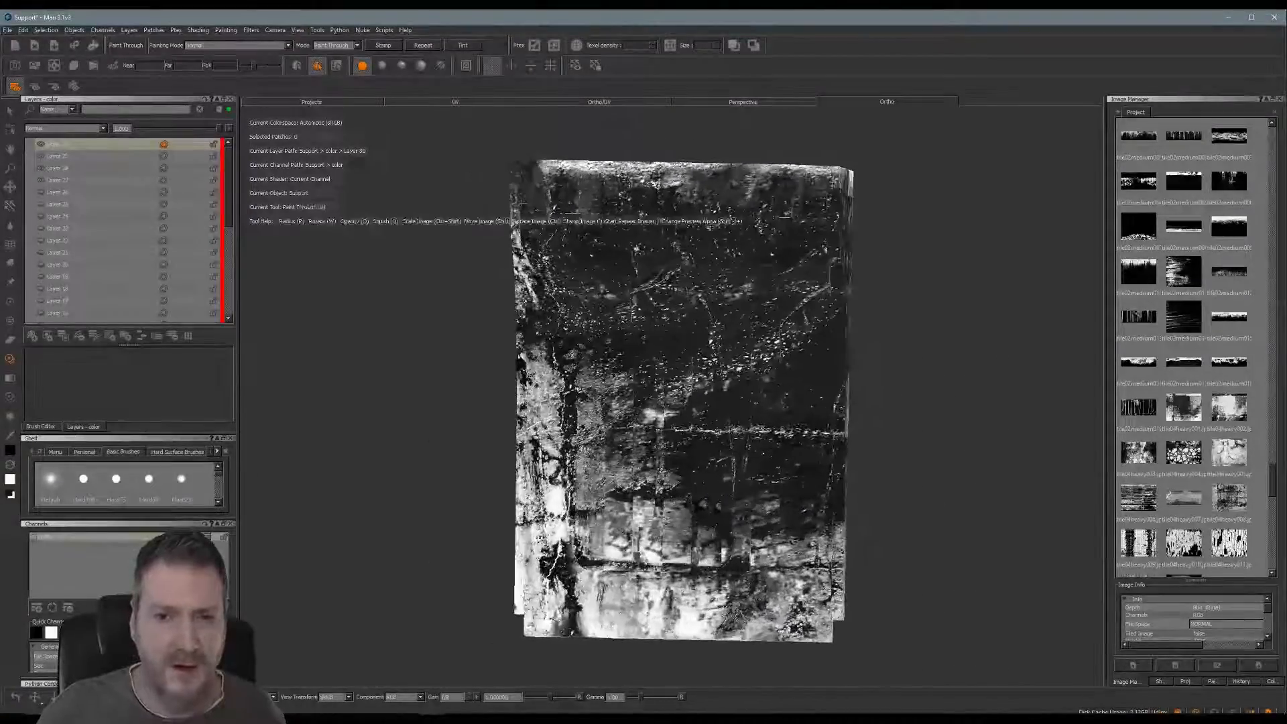
pyautogui.keyDown('alt'); pyautogui.moveTo(829, 417); pyautogui.dragTo(707, 449, button='right'); pyautogui.keyUp('alt')
pyautogui.keyDown('alt'); pyautogui.moveTo(707, 448); pyautogui.dragTo(750, 379); pyautogui.keyUp('alt')
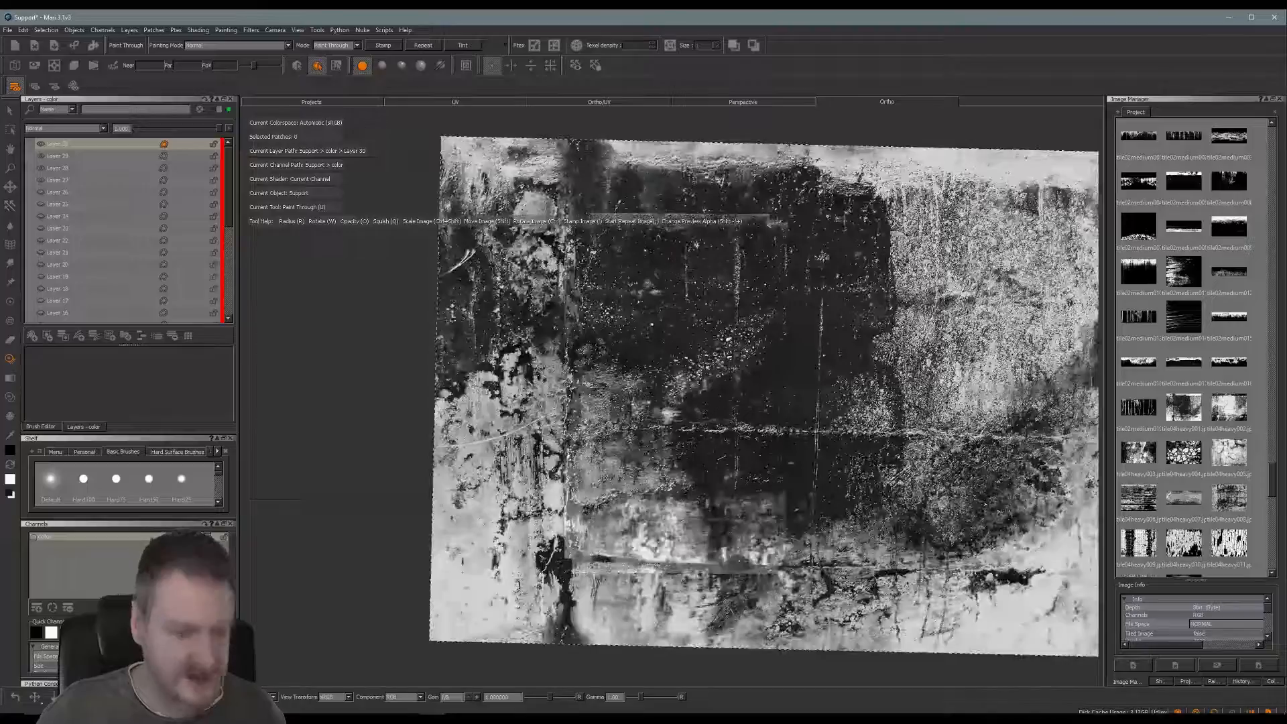
# Move the grunge image clear of the bracket, set the layer's blend mode to Darken and lower its opacity to about 0.2.
pyautogui.keyDown('shift'); pyautogui.moveTo(590, 396); pyautogui.dragTo(1085, 358); pyautogui.keyUp('shift')
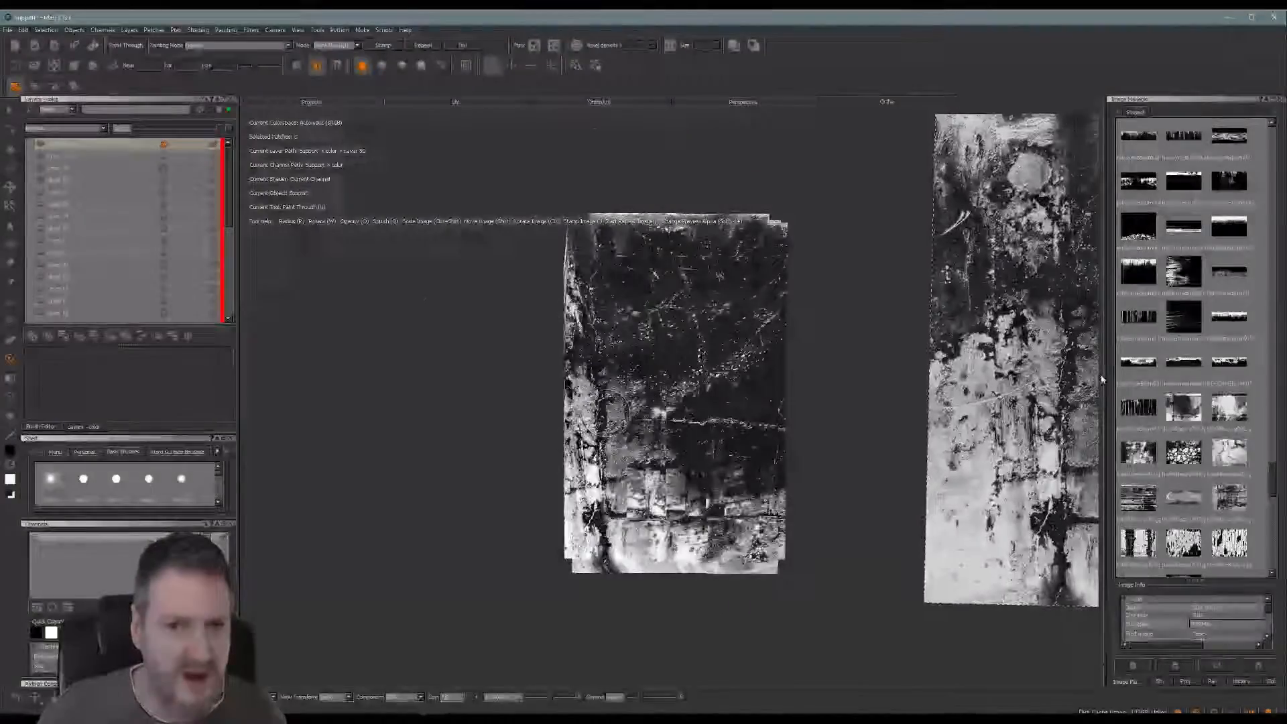
pyautogui.click(104, 129)
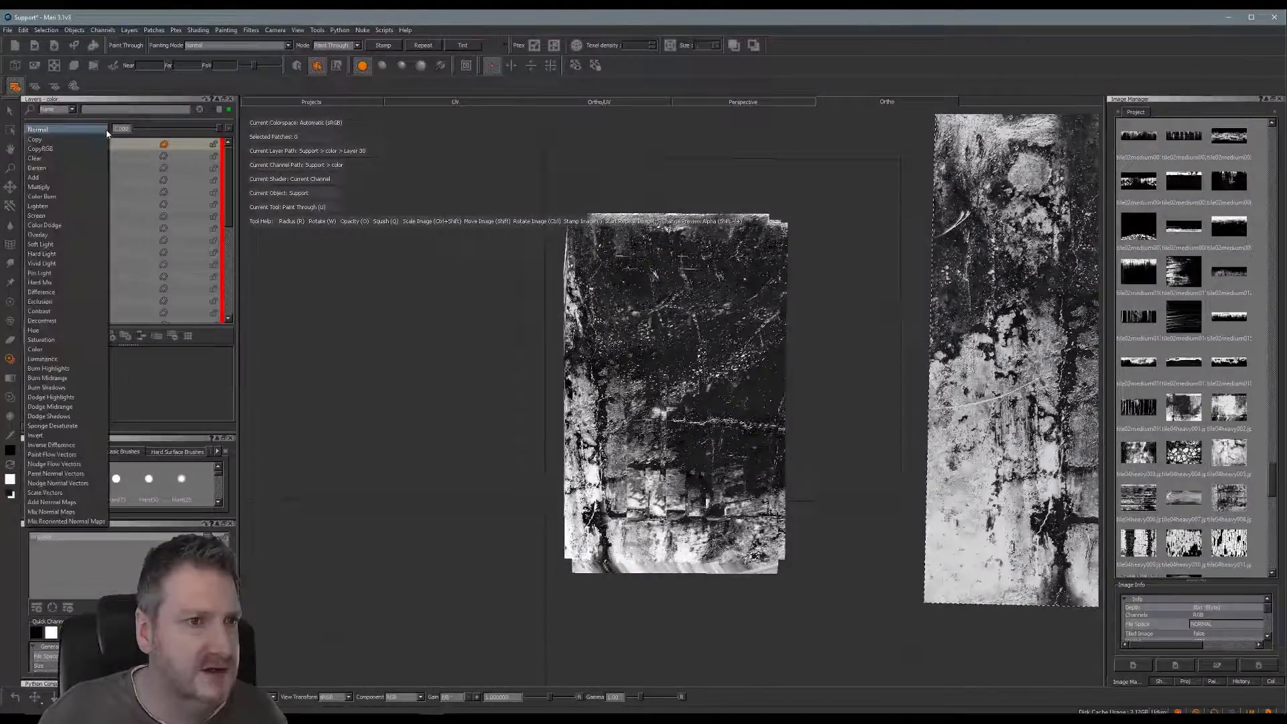
pyautogui.click(39, 169)
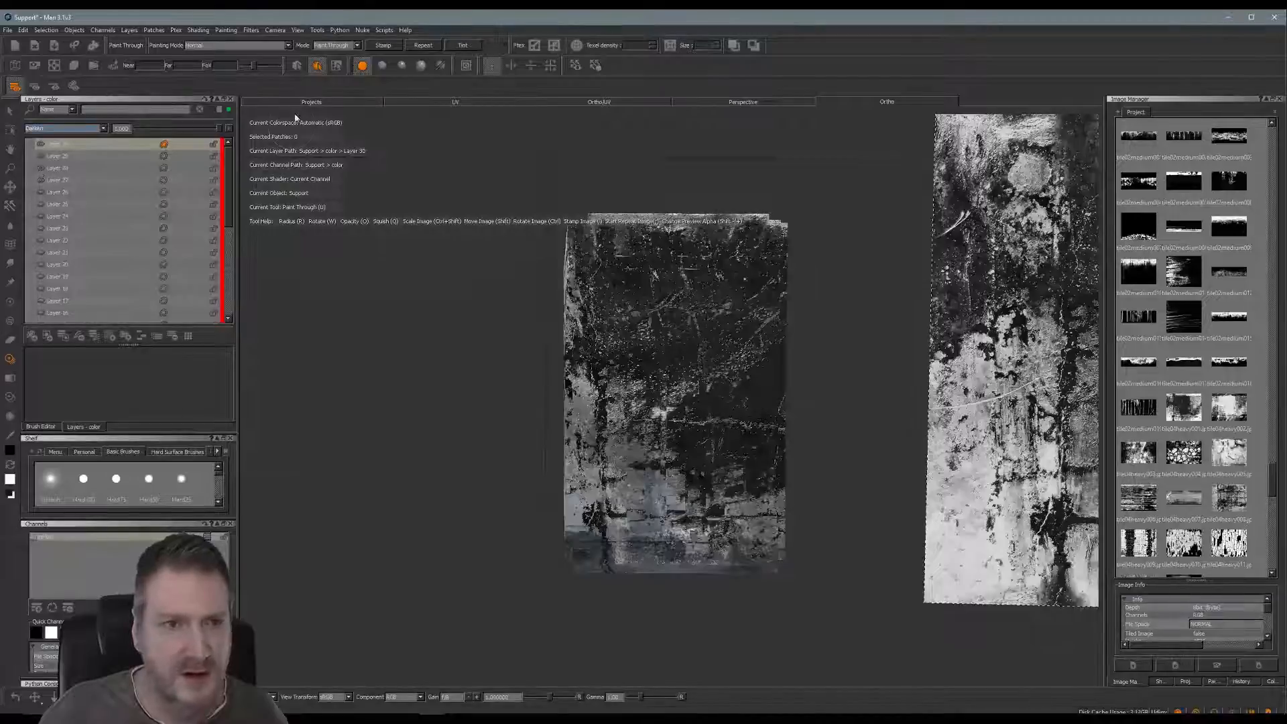
pyautogui.moveTo(217, 133); pyautogui.dragTo(160, 138)
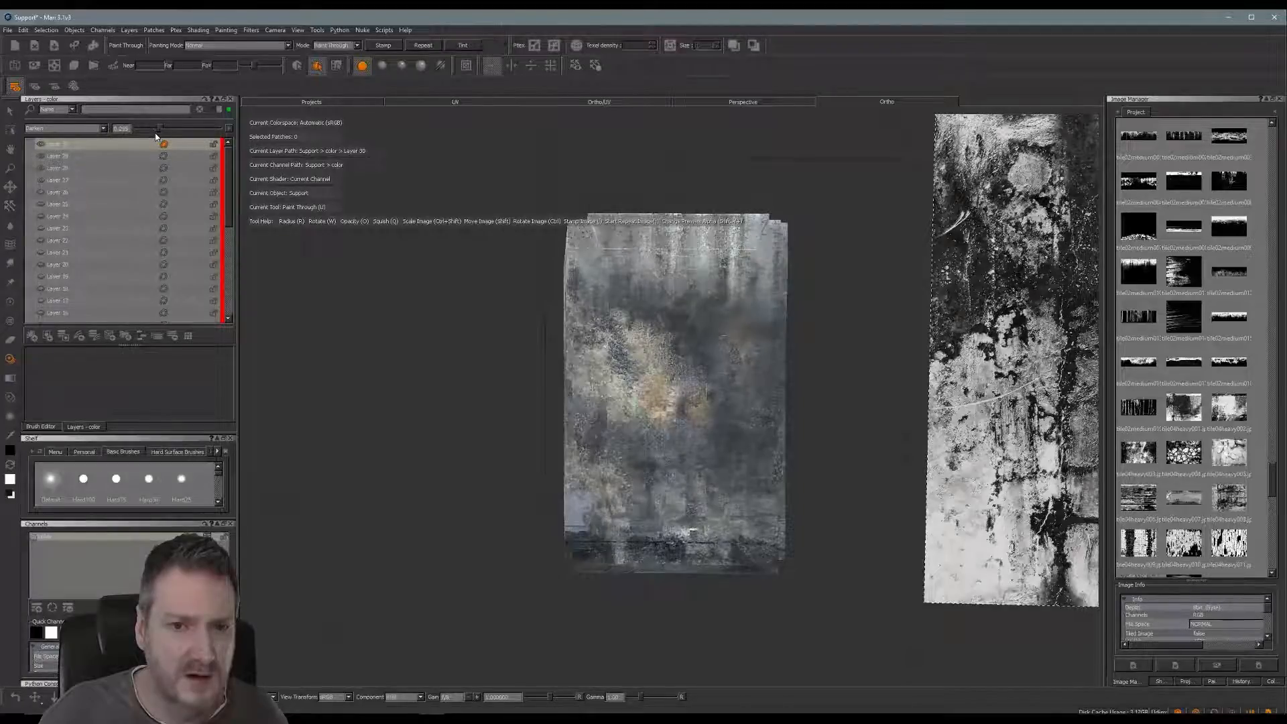
# Export everything flattened from the color channel, writing all patches of the bracket texture as TGA.
pyautogui.keyDown('alt'); pyautogui.moveTo(445, 339); pyautogui.dragTo(543, 349); pyautogui.keyUp('alt')
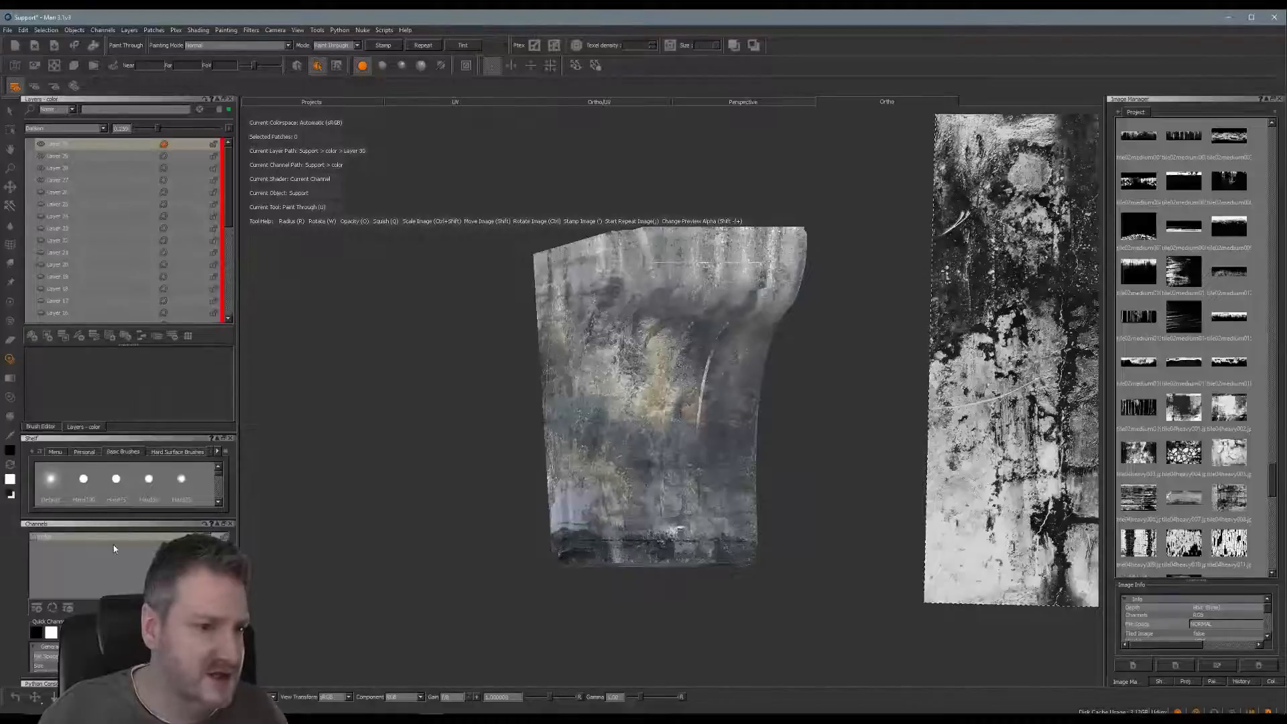
pyautogui.rightClick(112, 542)
pyautogui.moveTo(147, 413)
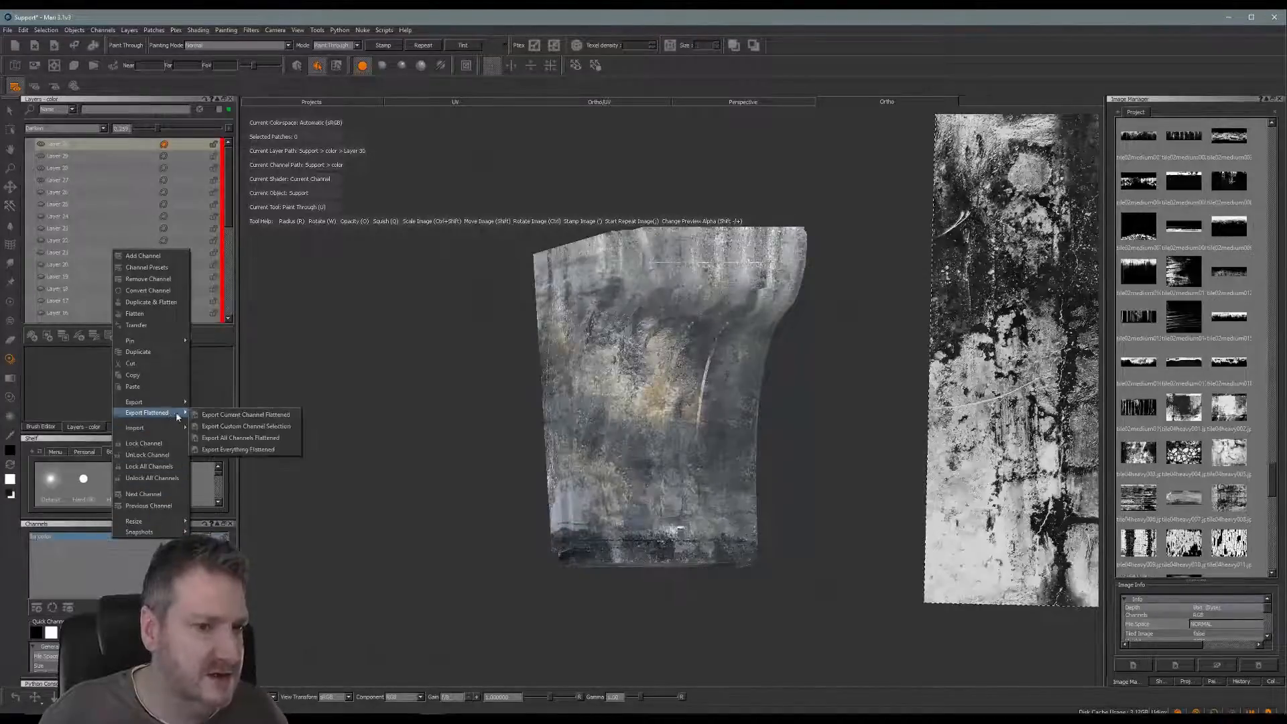
pyautogui.click(250, 451)
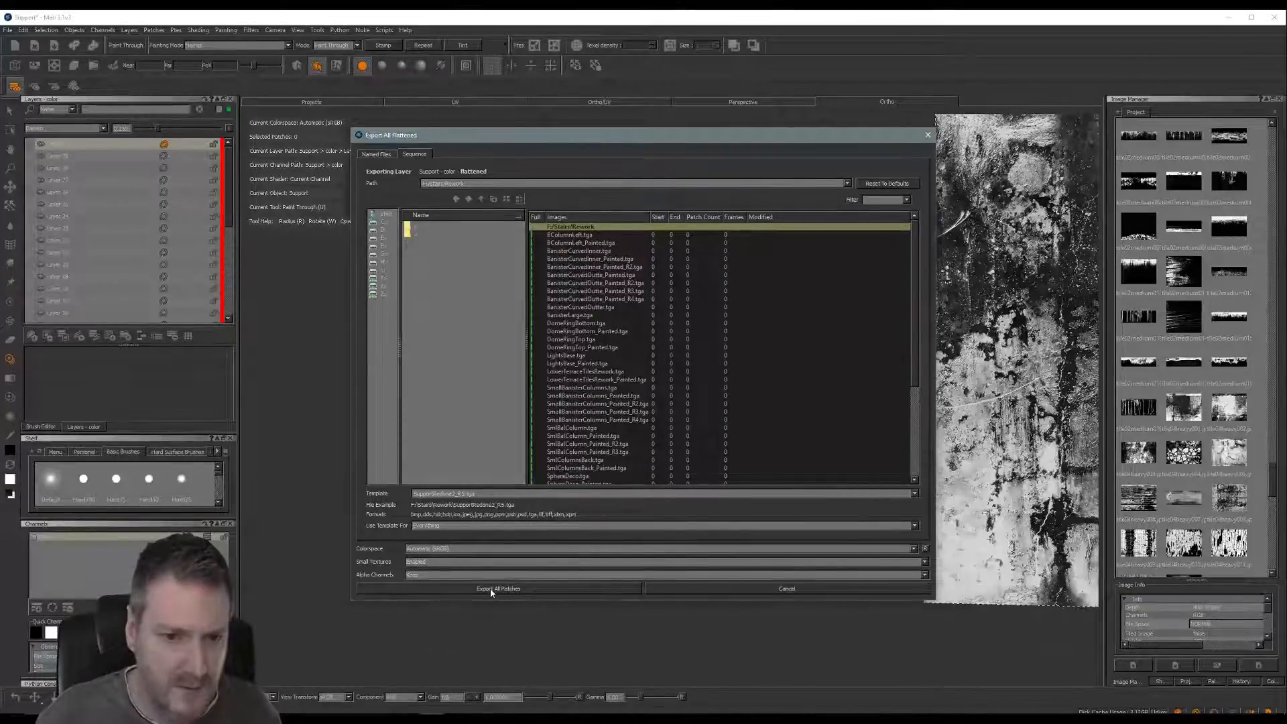
pyautogui.click(496, 588)
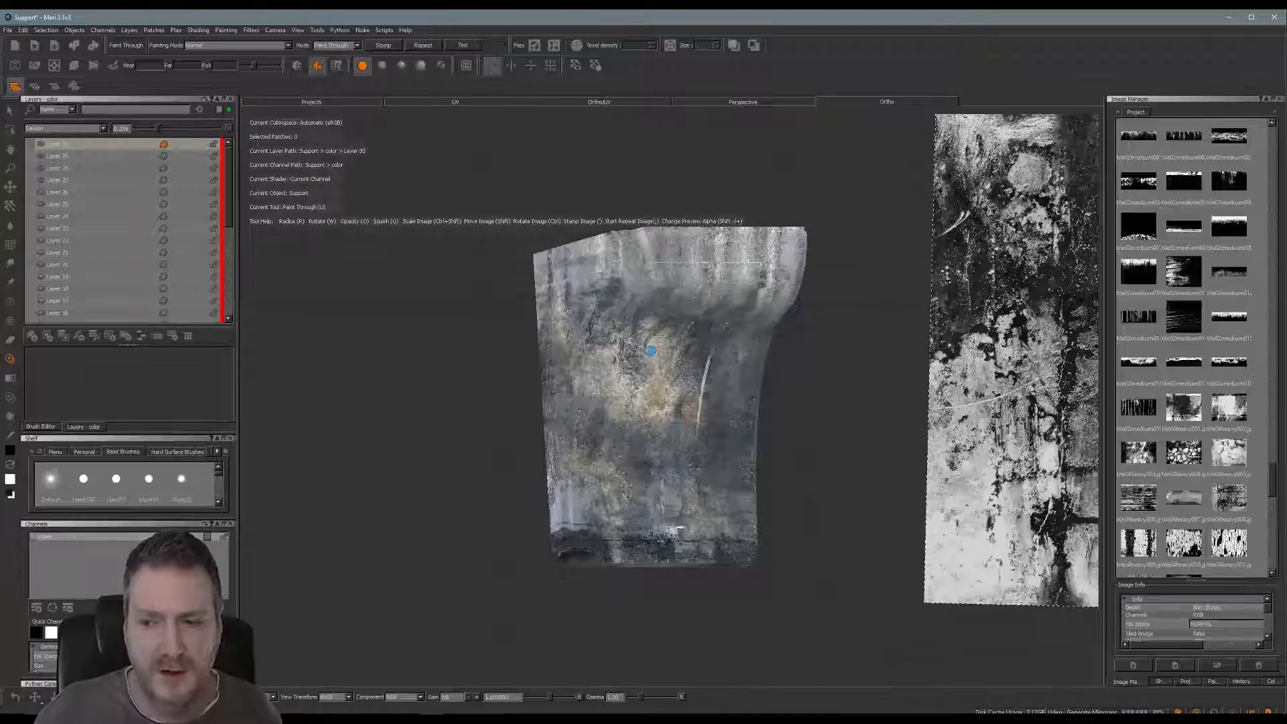
pyautogui.hotkey('ctrl', 'z')
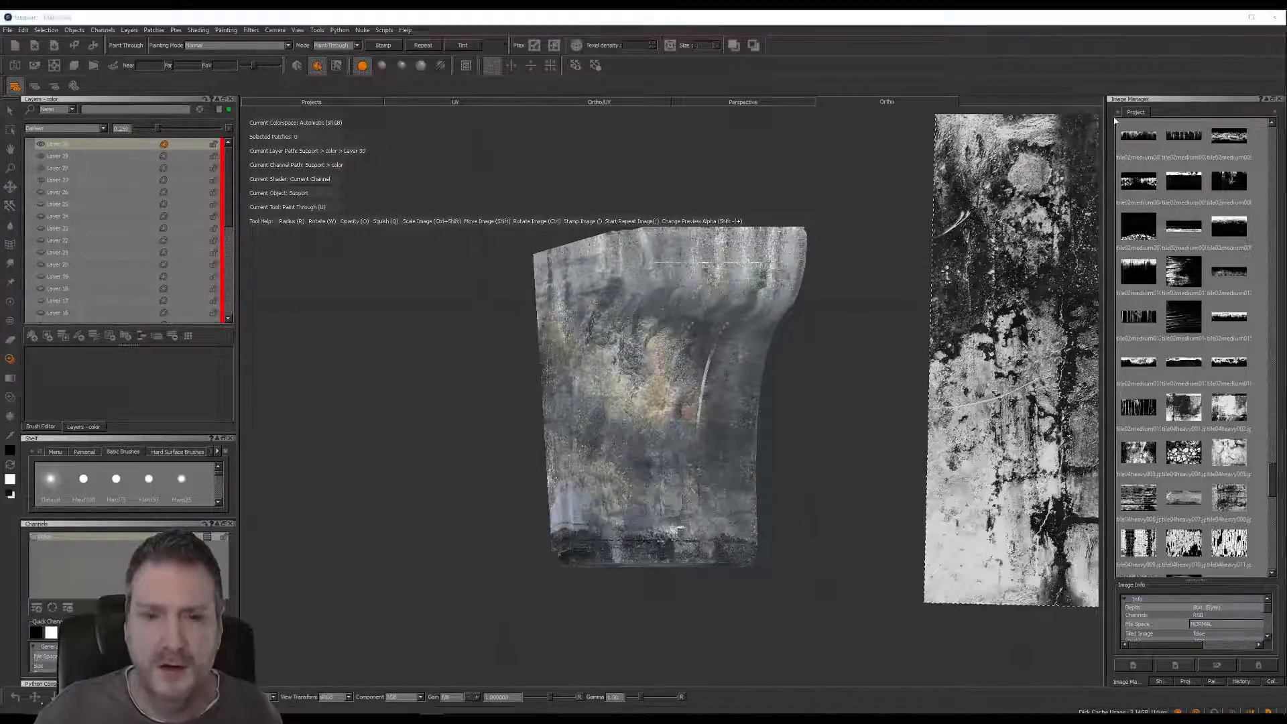
# Switch to 3ds Max, select the three pieces of the untextured bracket just right of the central pillar, and isolate them.
pyautogui.click(1228, 16)
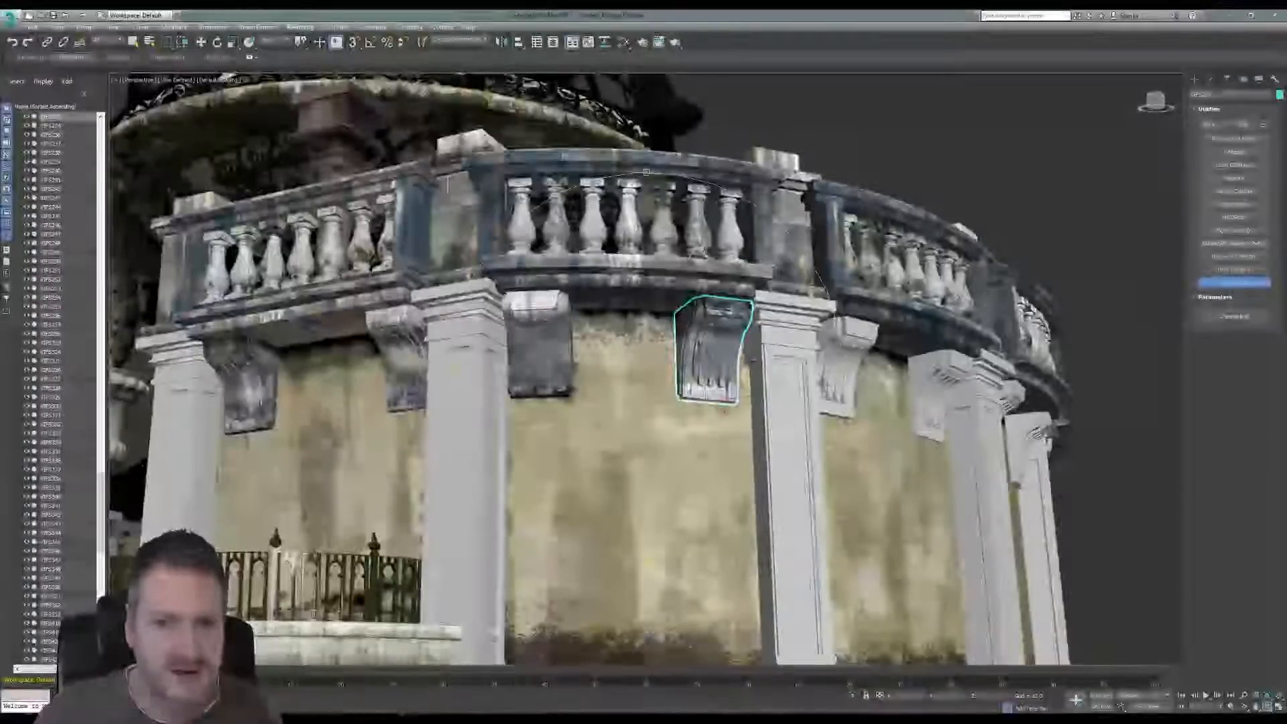
pyautogui.scroll(2, 676, 407)
pyautogui.keyDown('alt'); pyautogui.moveTo(676, 407); pyautogui.dragTo(560, 429, button='middle'); pyautogui.keyUp('alt')
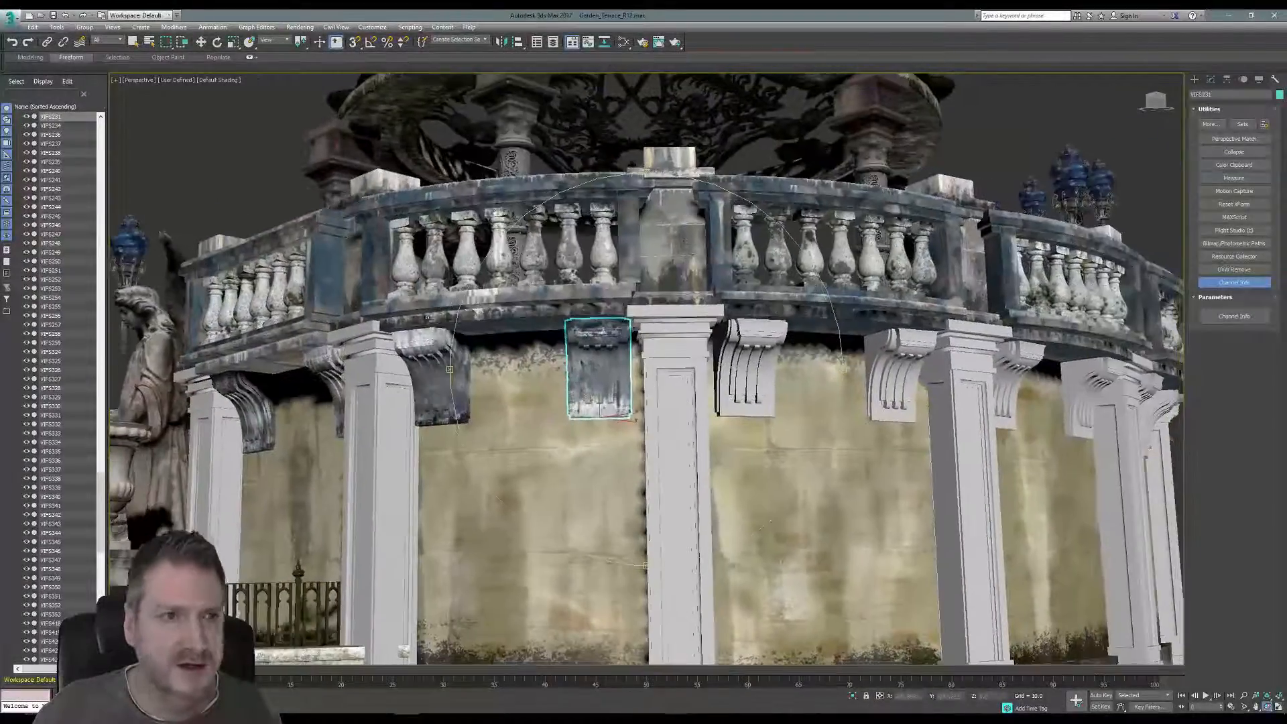
pyautogui.click(133, 42)
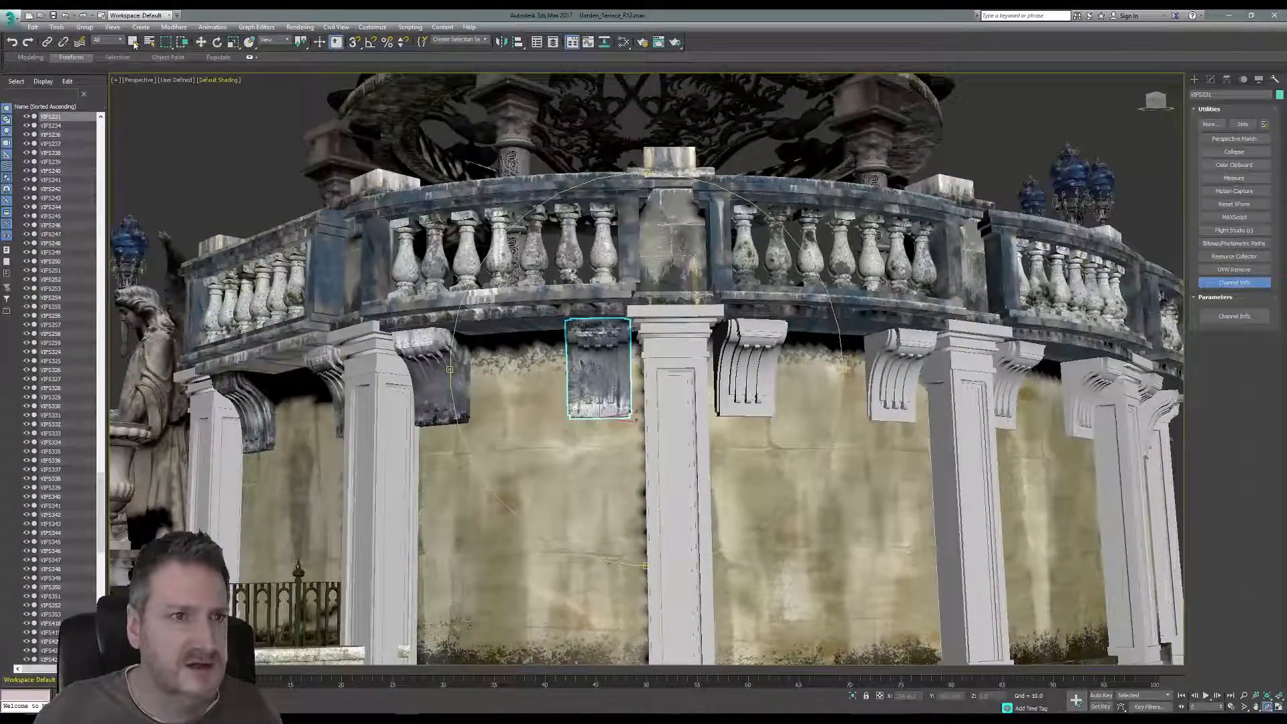
pyautogui.click(740, 336)
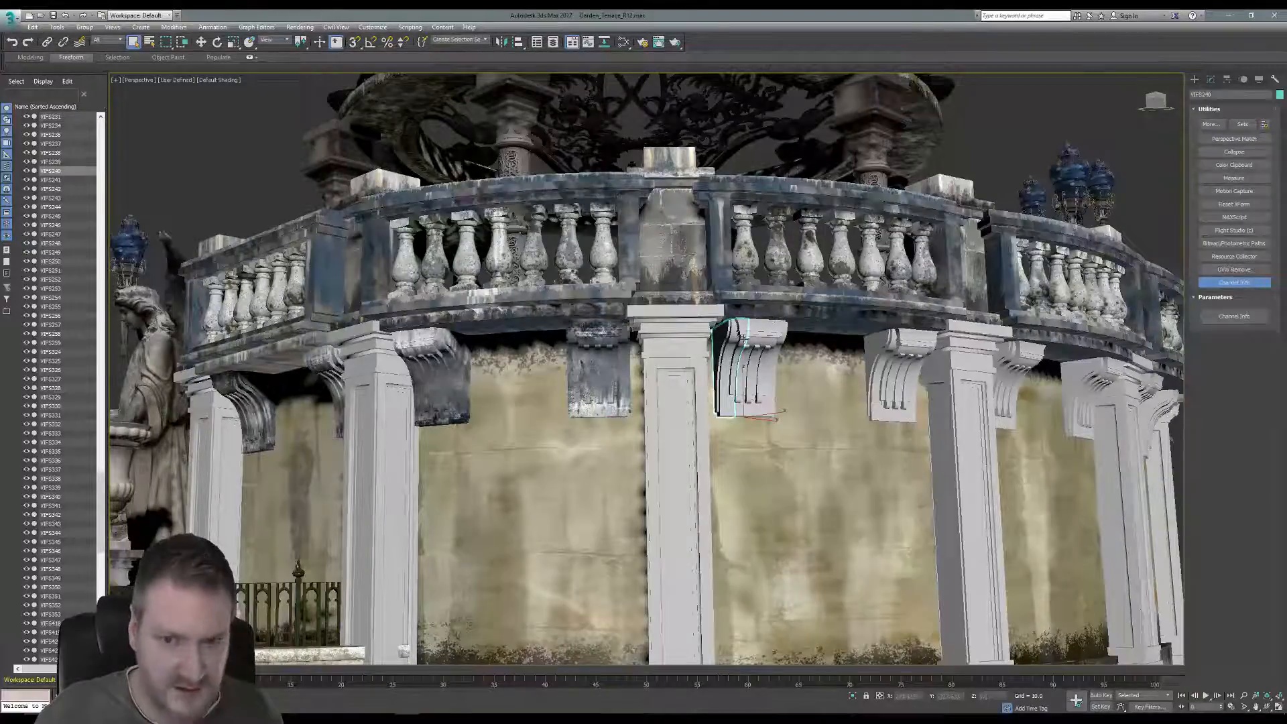
pyautogui.keyDown('ctrl'); pyautogui.click(758, 338); pyautogui.keyUp('ctrl')
pyautogui.keyDown('ctrl'); pyautogui.click(759, 328); pyautogui.keyUp('ctrl')
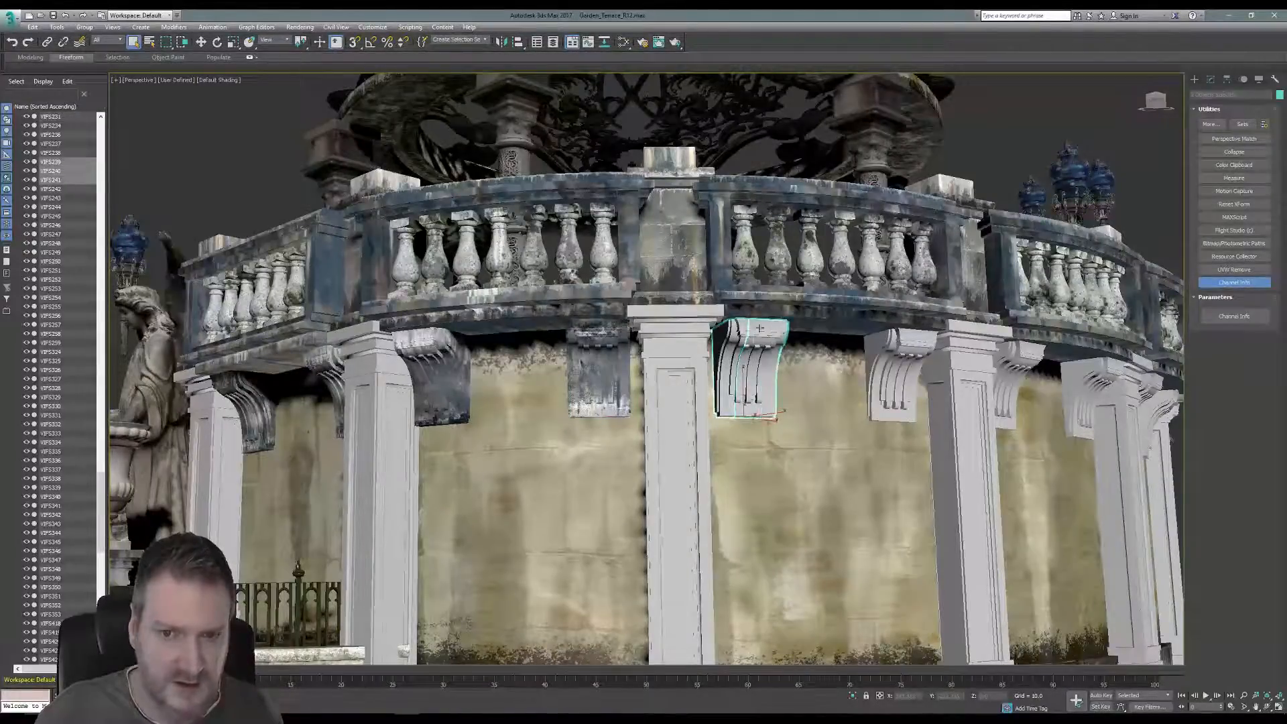
pyautogui.click(57, 26)
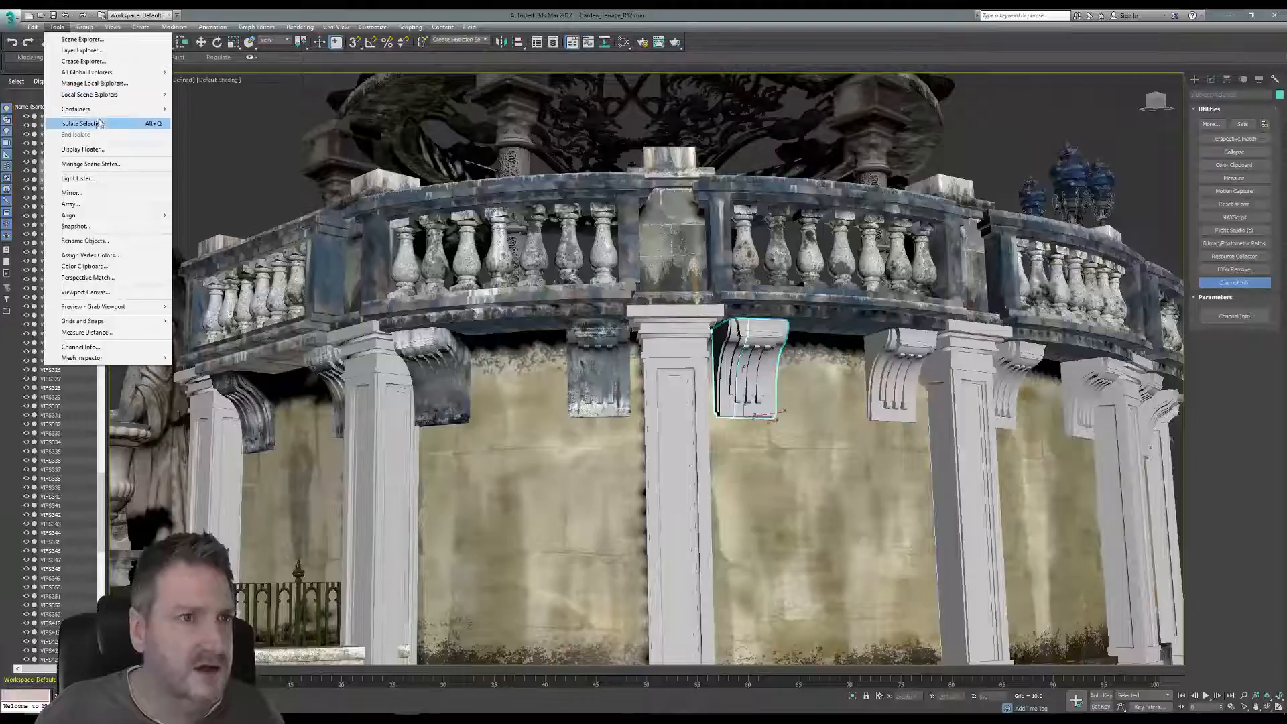
pyautogui.click(94, 125)
# Select only the isolated bracket's left piece and convert it to Editable Poly.
pyautogui.click(900, 279)
pyautogui.click(560, 285)
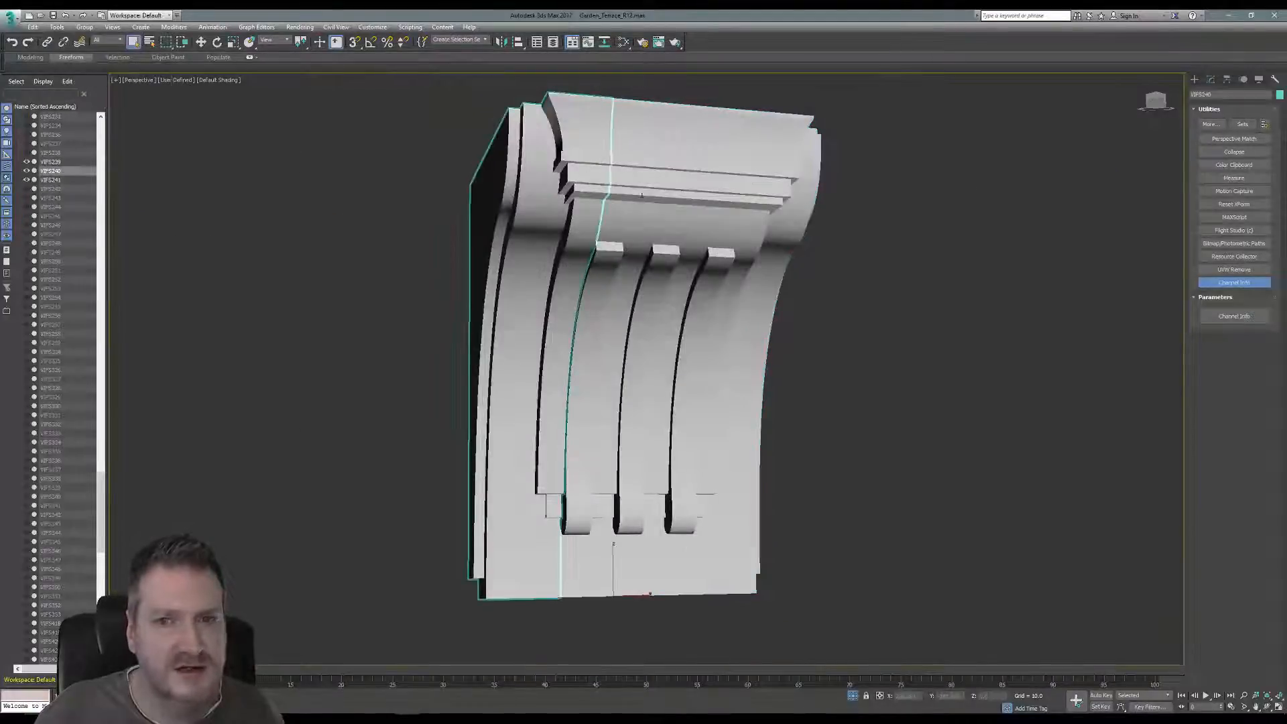
pyautogui.click(1212, 79)
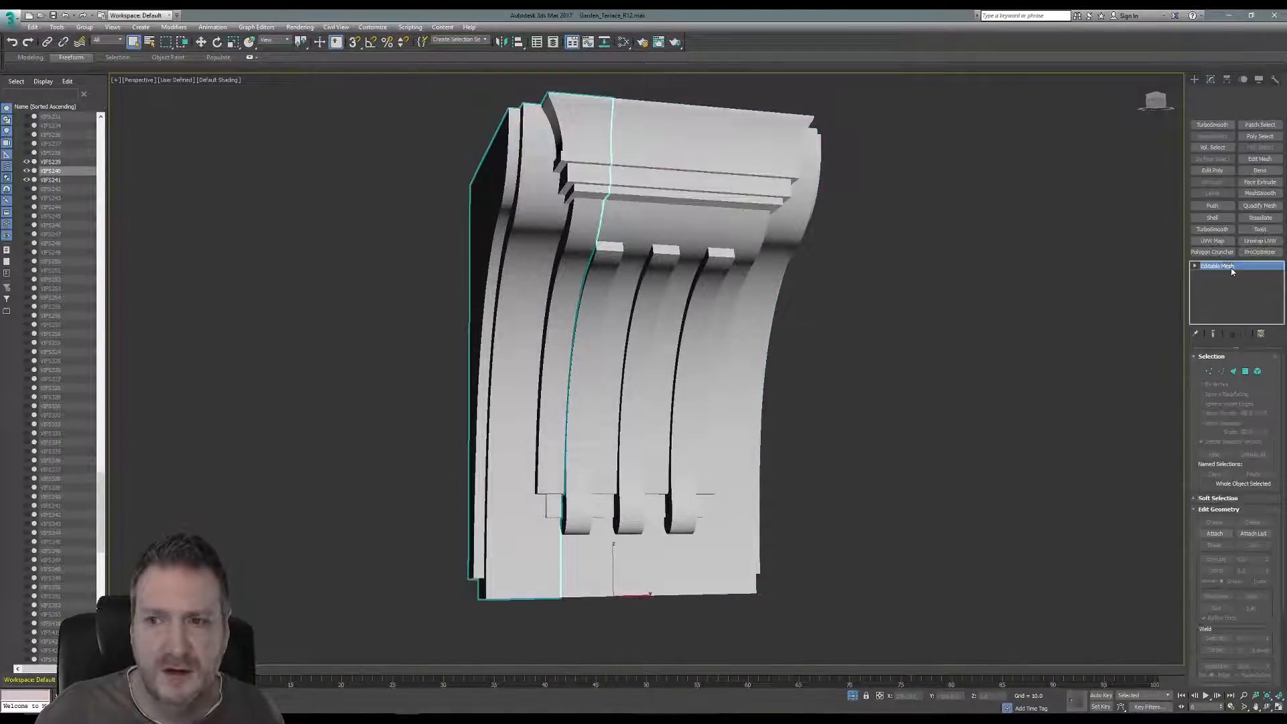
pyautogui.rightClick(1223, 265)
pyautogui.click(1229, 337)
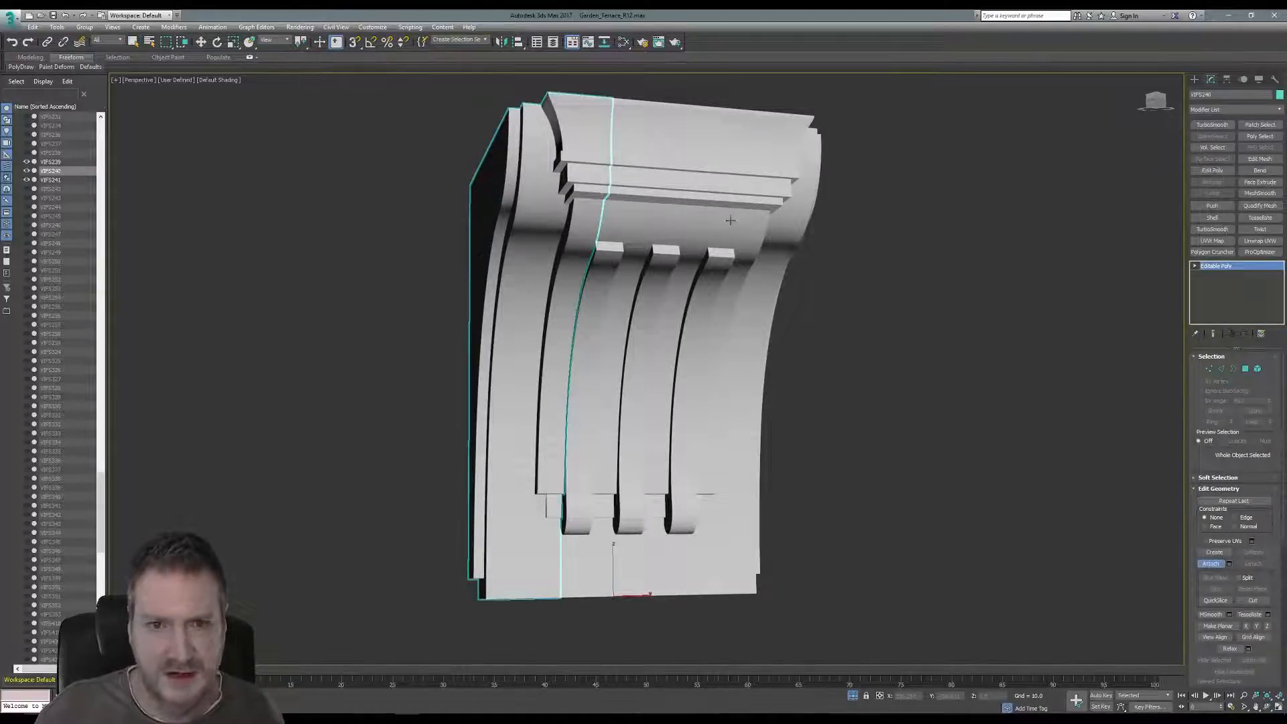
# Attach the other two bracket pieces to the selected one, matching material IDs to material, and end the isolation.
pyautogui.click(673, 167)
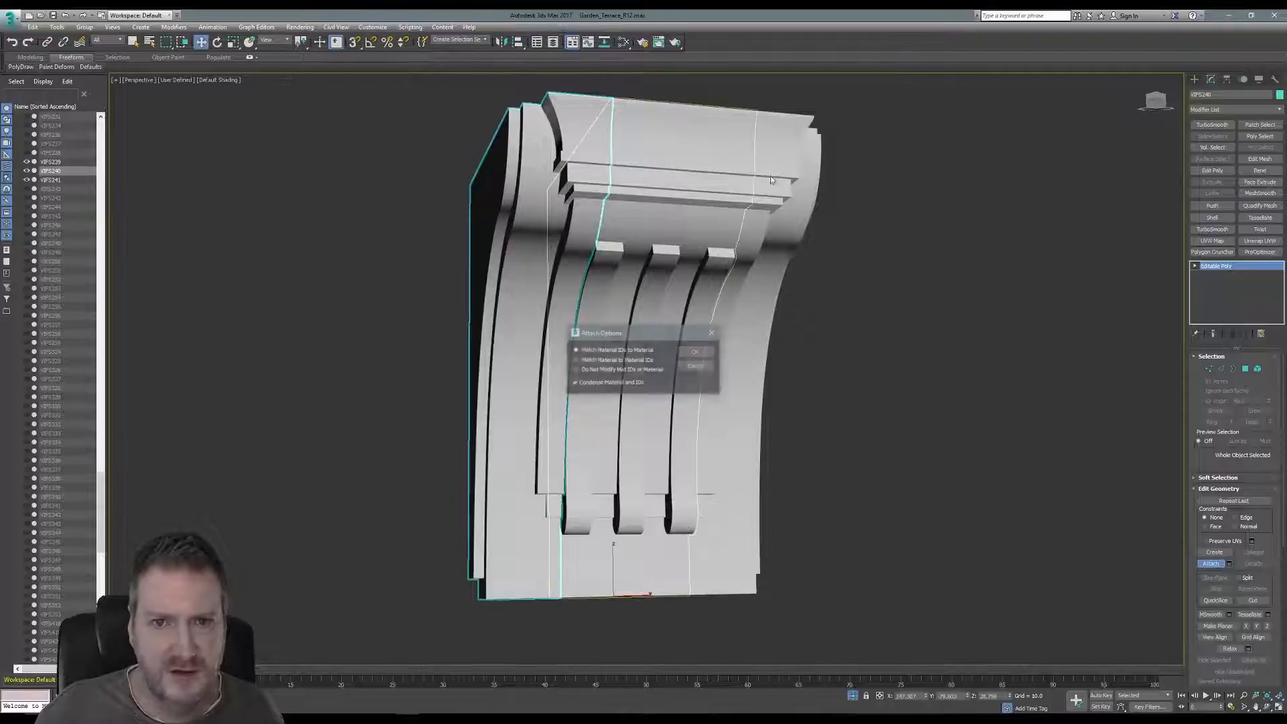
pyautogui.click(696, 356)
pyautogui.click(736, 349)
pyautogui.click(700, 354)
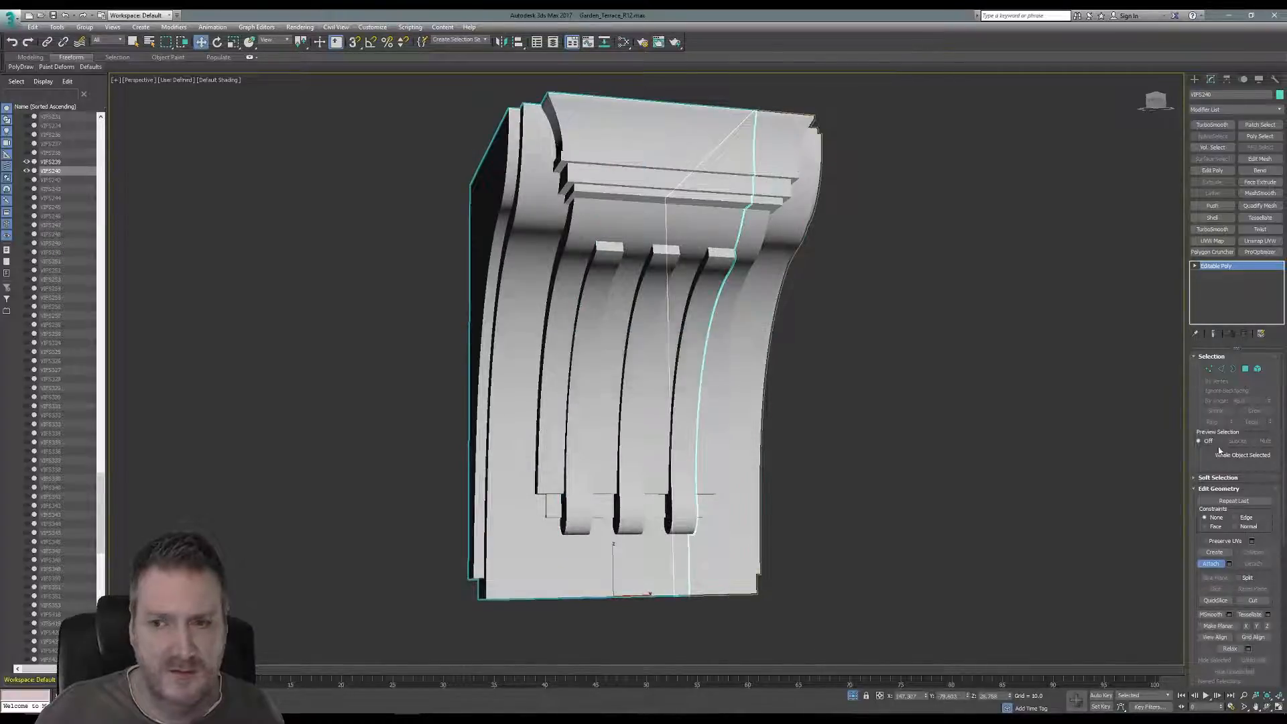
pyautogui.click(1220, 566)
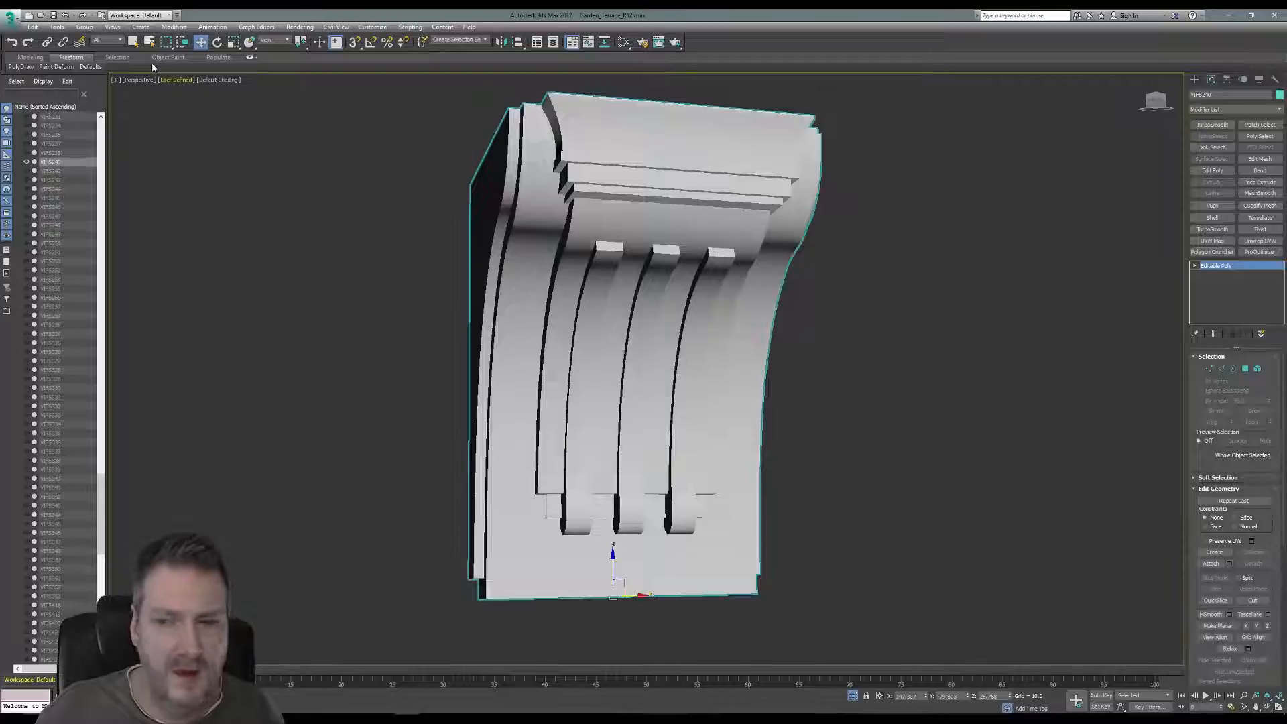
pyautogui.click(56, 27)
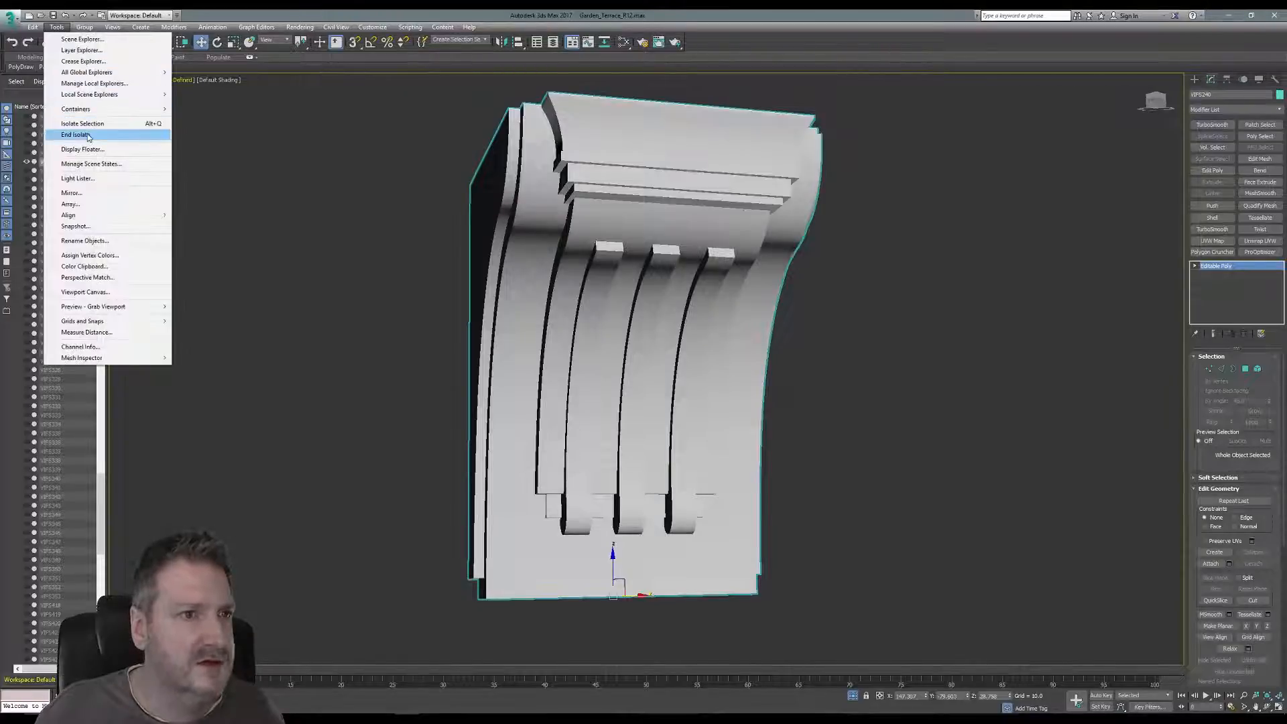
pyautogui.click(67, 135)
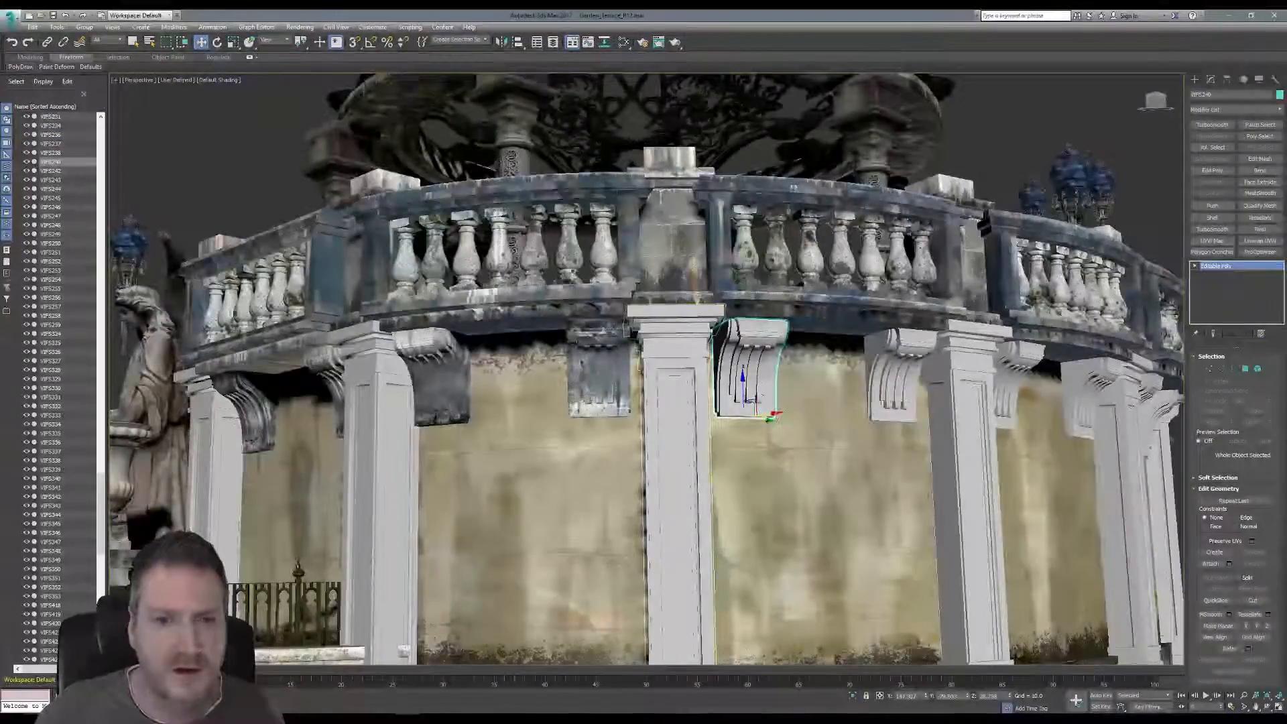
# Open the channel info of the textured bracket left of the central pillar and copy its map channel 1.
pyautogui.click(595, 342)
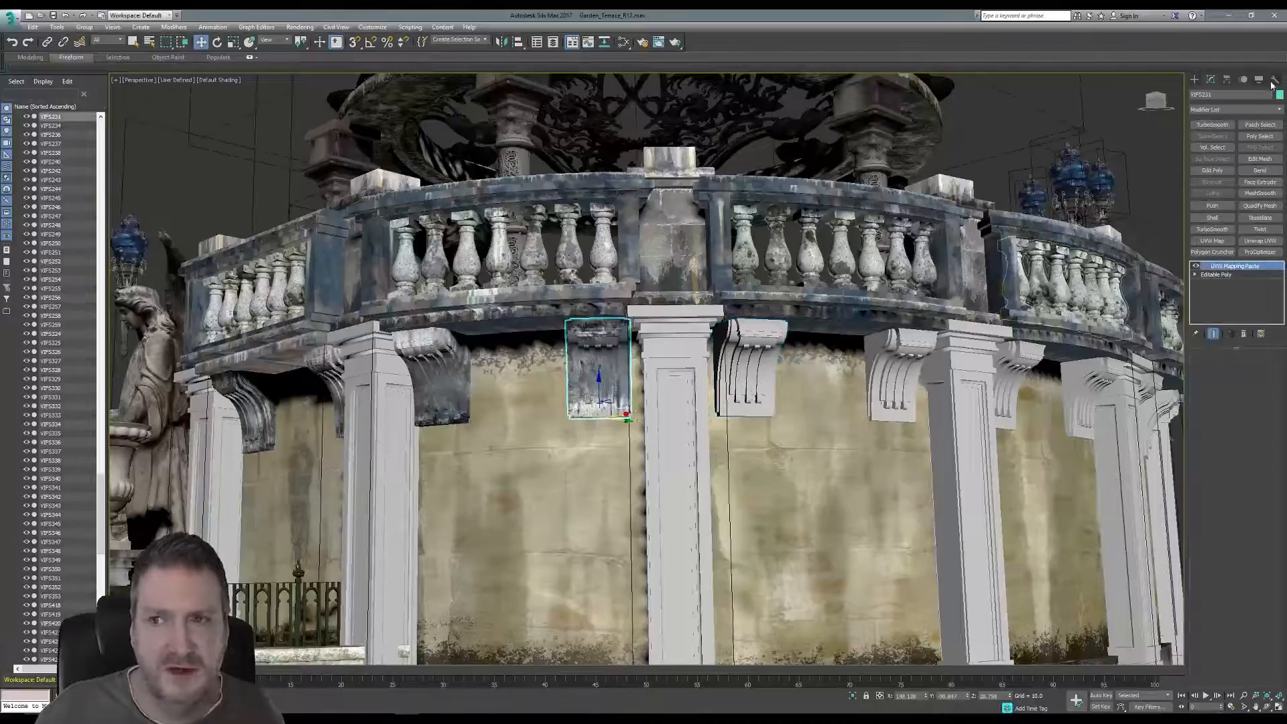
pyautogui.click(1275, 79)
pyautogui.click(1235, 282)
pyautogui.click(1235, 316)
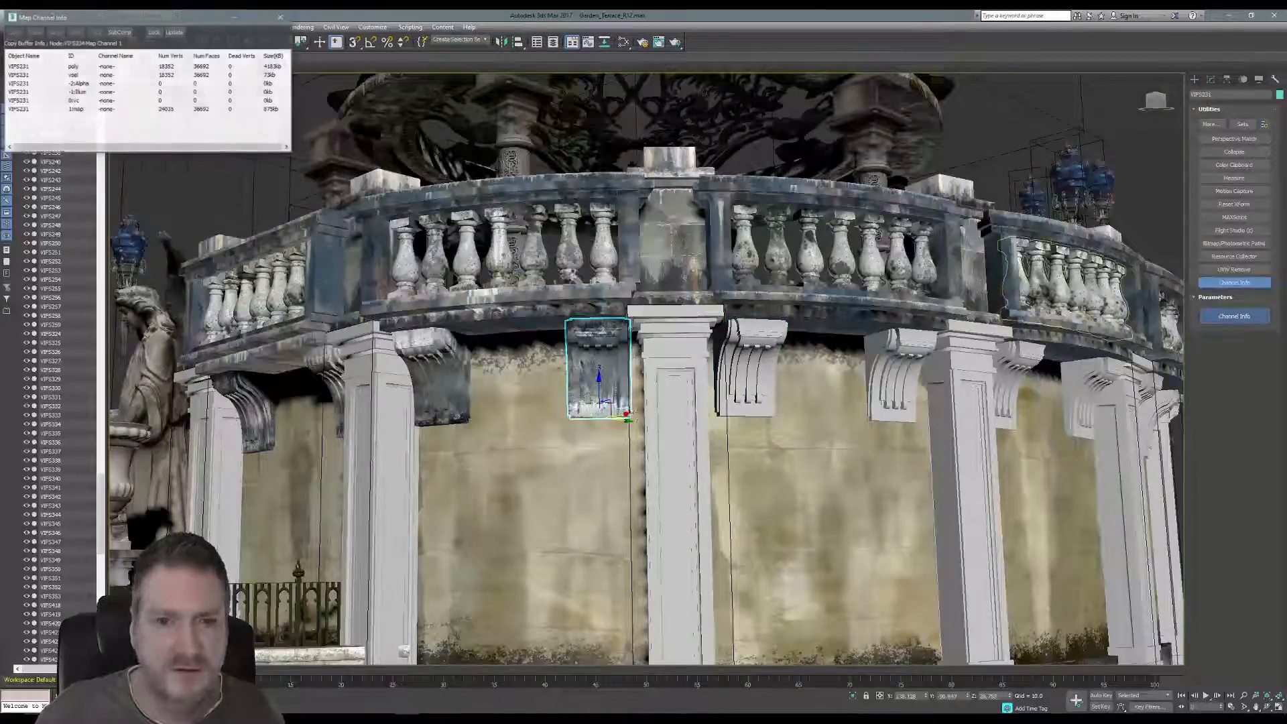
pyautogui.rightClick(76, 109)
pyautogui.click(97, 117)
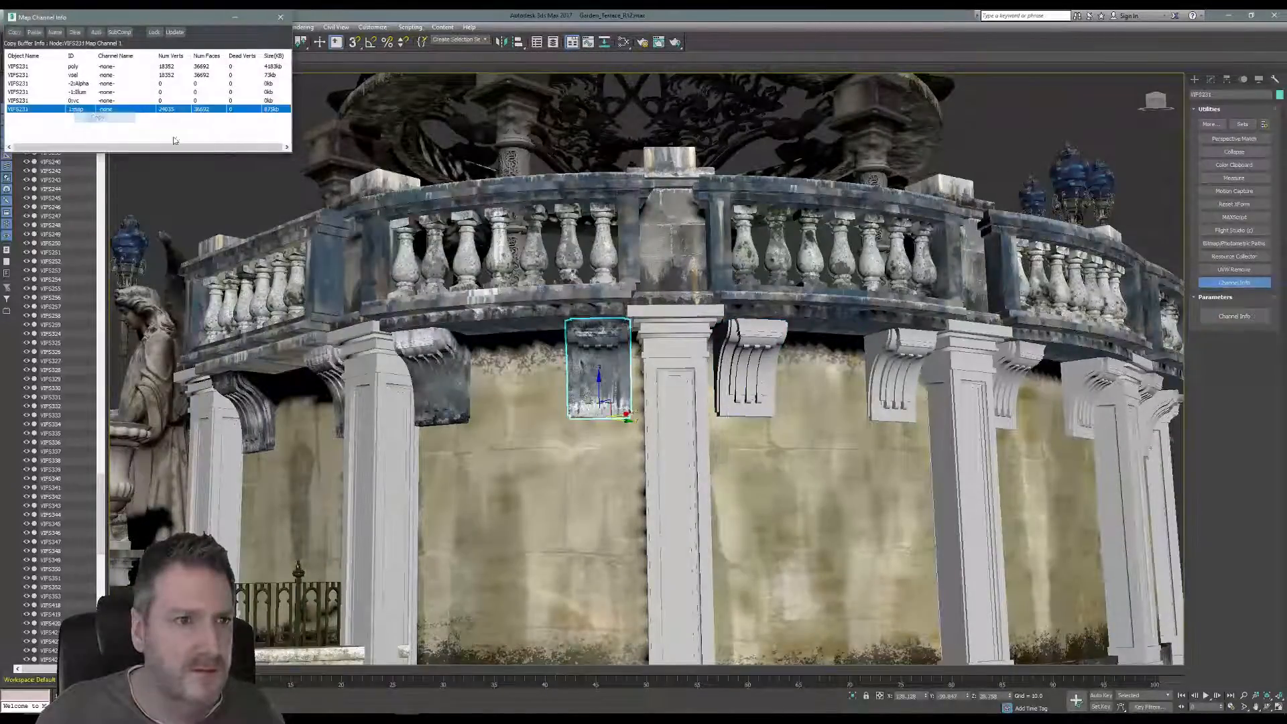
# Paste the copied map channel onto map channel 1 of the bracket just right of the central pillar and close the channel info.
pyautogui.click(748, 369)
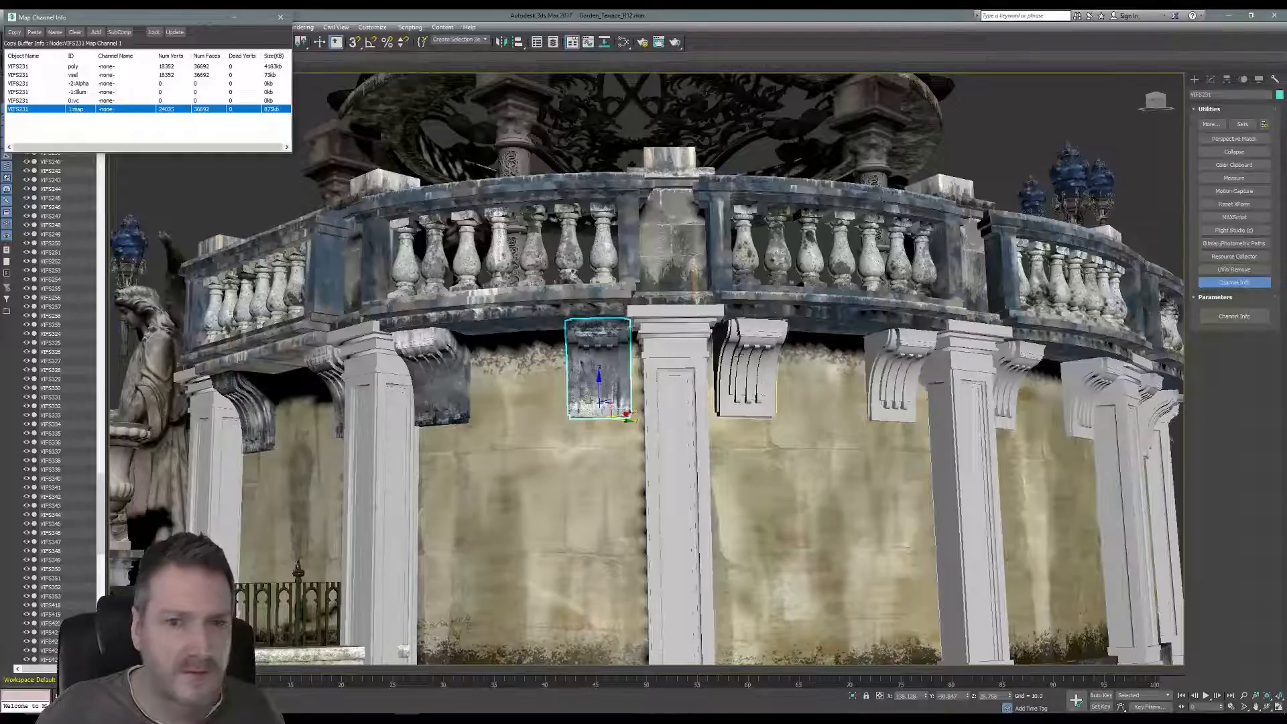
pyautogui.rightClick(82, 114)
pyautogui.click(101, 126)
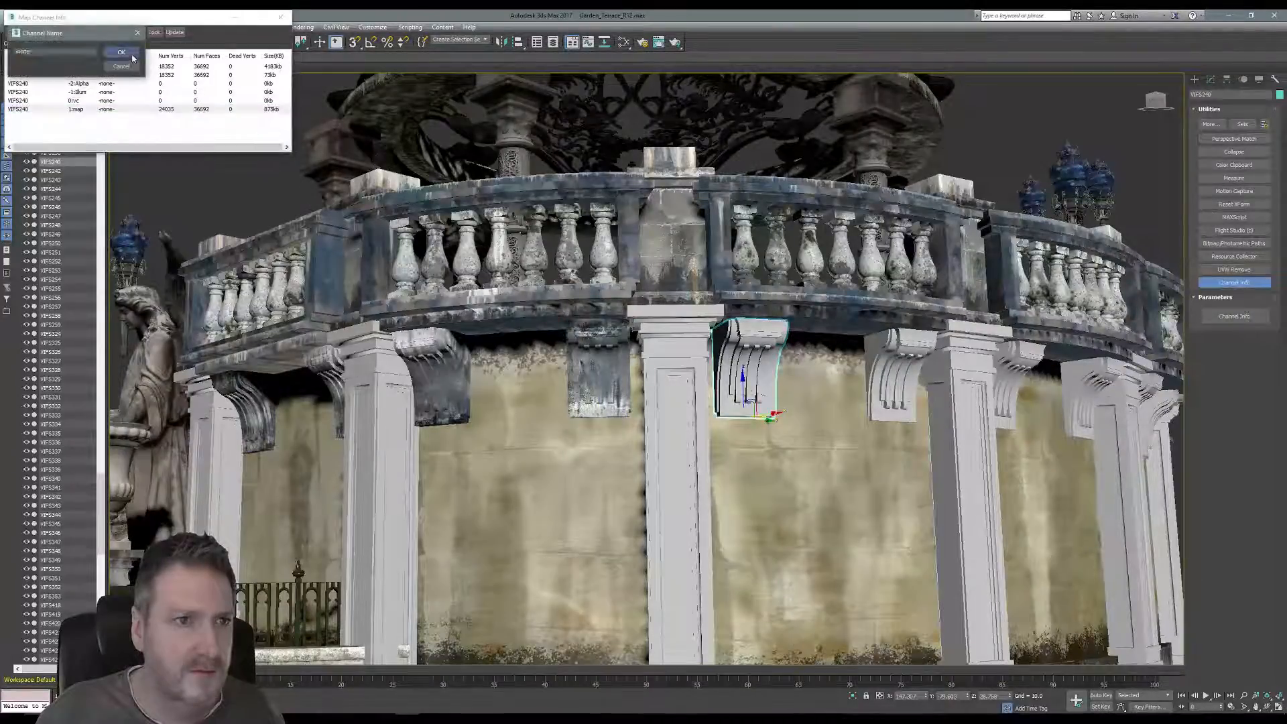
pyautogui.click(132, 56)
pyautogui.click(281, 17)
# Create a Standard material in the Slate Material Editor with bitmap SupportRedone2_R5.tga as its diffuse color, and line up both nodes beside the existing materials.
pyautogui.moveTo(791, 469); pyautogui.dragTo(526, 455, button='middle')
pyautogui.click(624, 41)
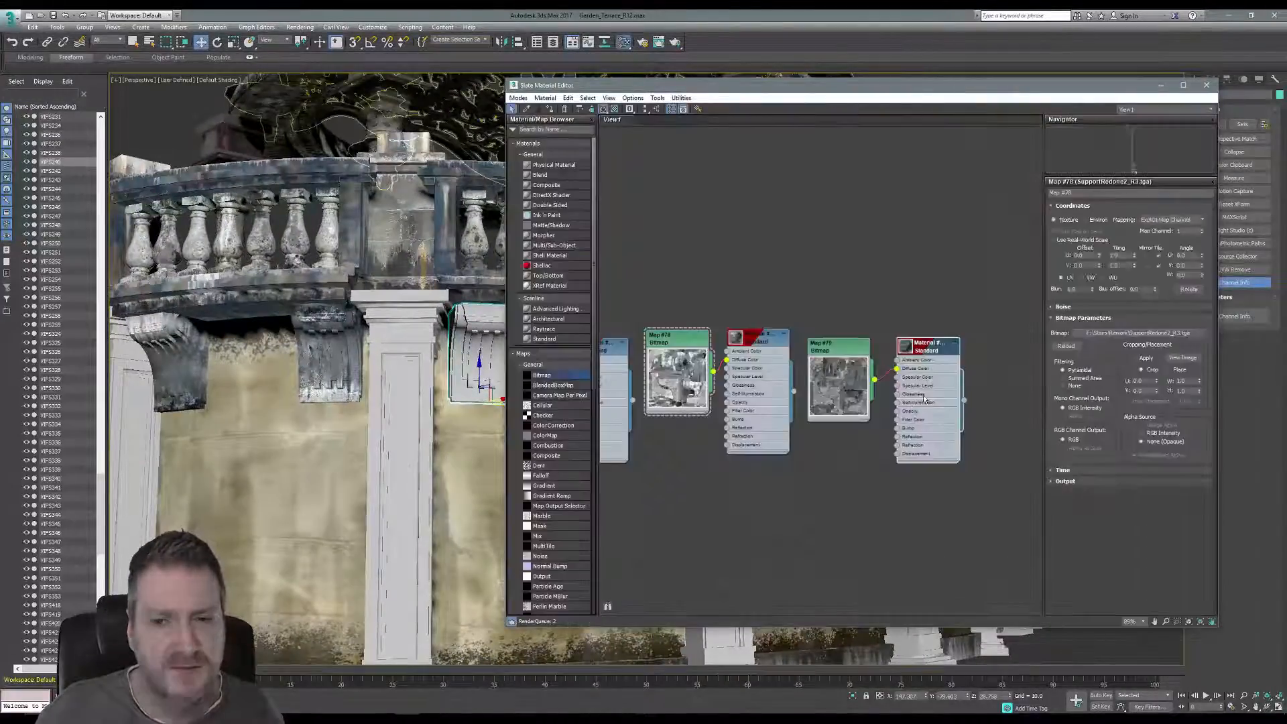
pyautogui.moveTo(947, 353); pyautogui.dragTo(783, 339, button='middle')
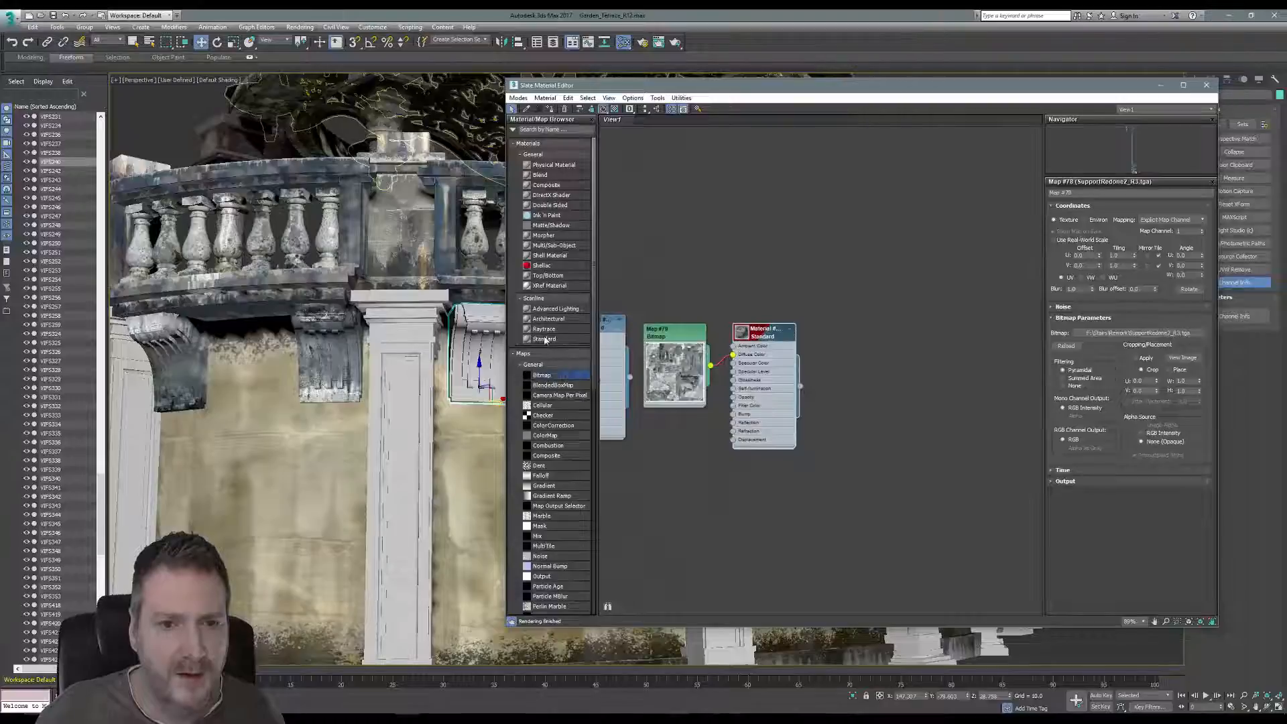
pyautogui.moveTo(544, 338); pyautogui.dragTo(881, 348)
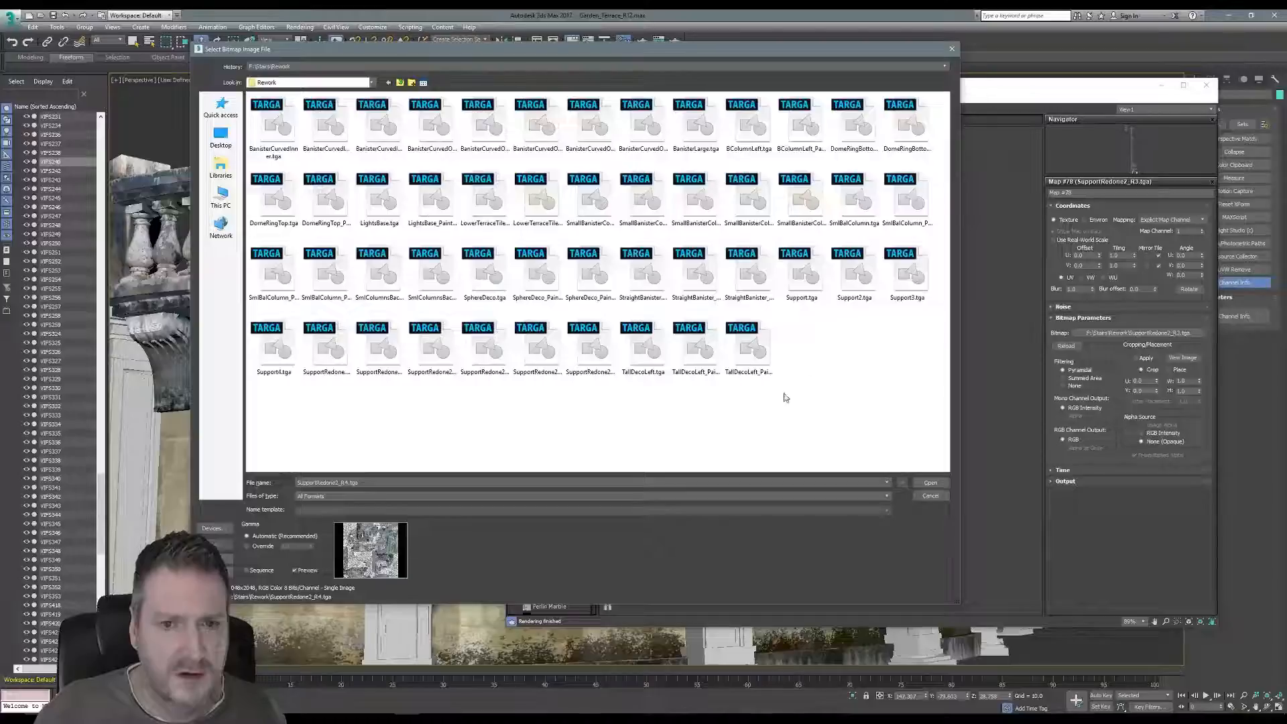
pyautogui.click(594, 346)
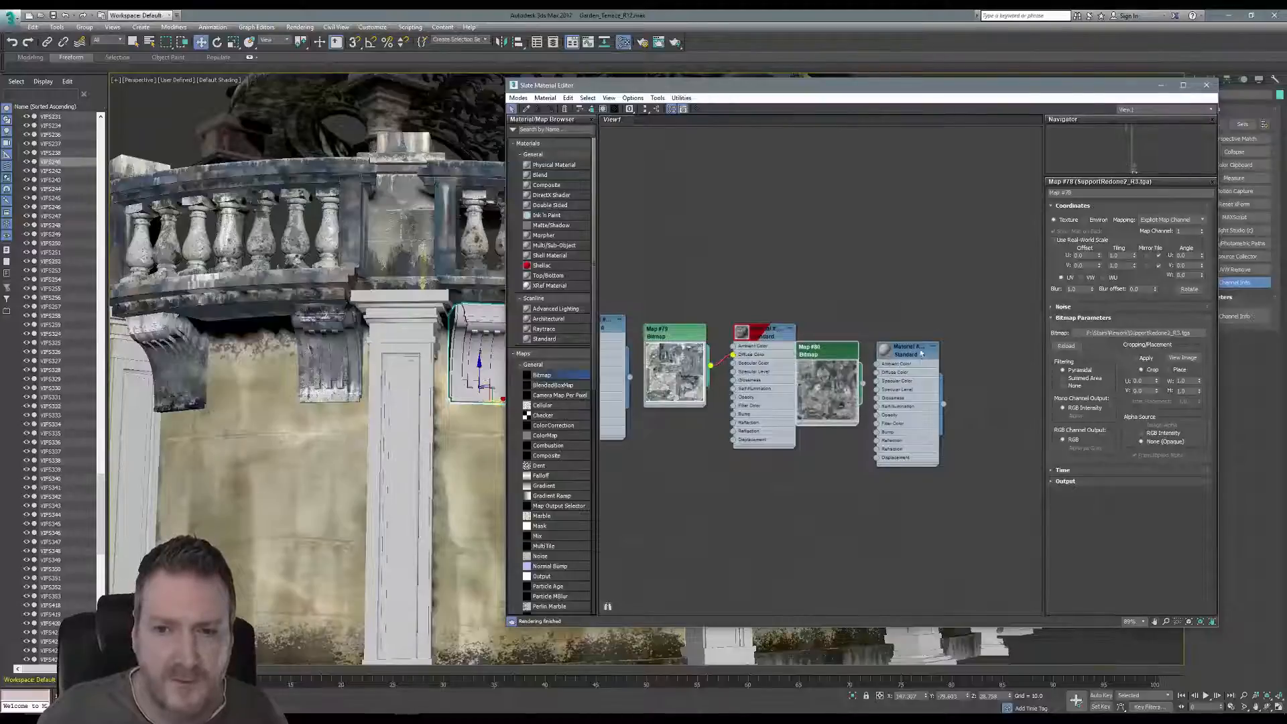
pyautogui.moveTo(910, 356); pyautogui.dragTo(945, 339)
pyautogui.moveTo(838, 354); pyautogui.dragTo(913, 355)
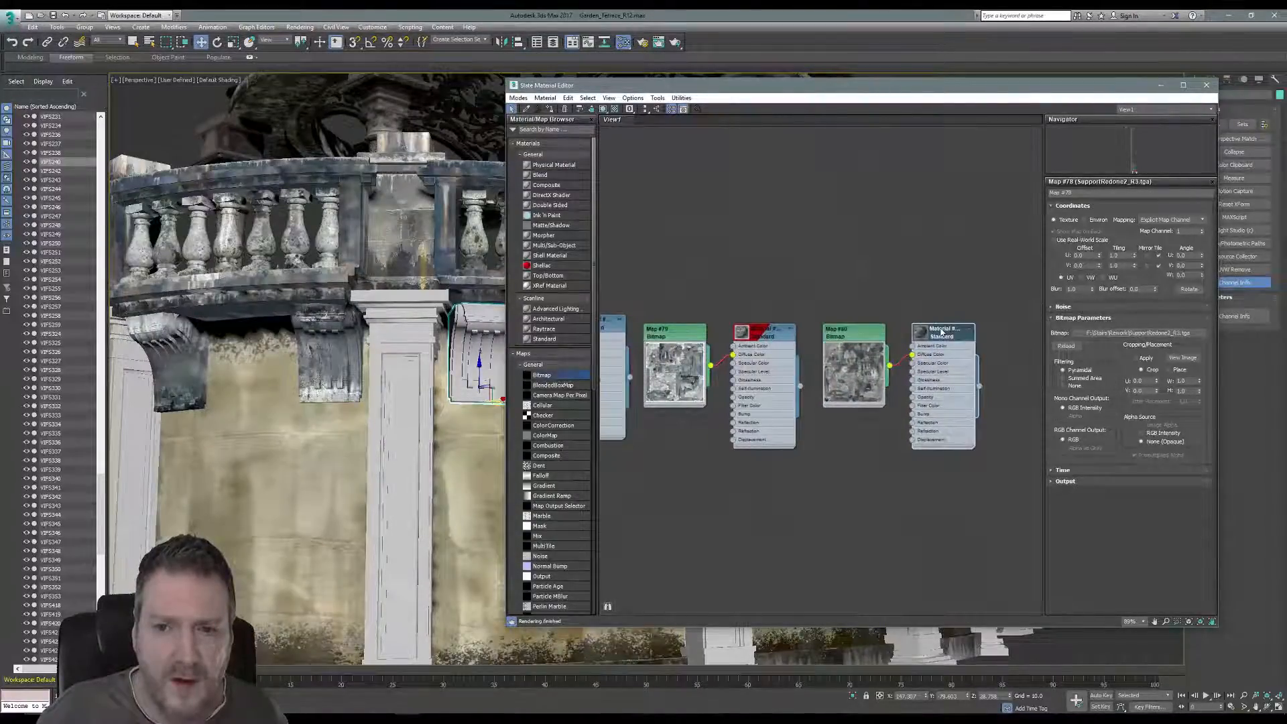
# Show the new material's map in the viewport, assign the material to the selected bracket, and close the material editor.
pyautogui.rightClick(939, 330)
pyautogui.click(980, 448)
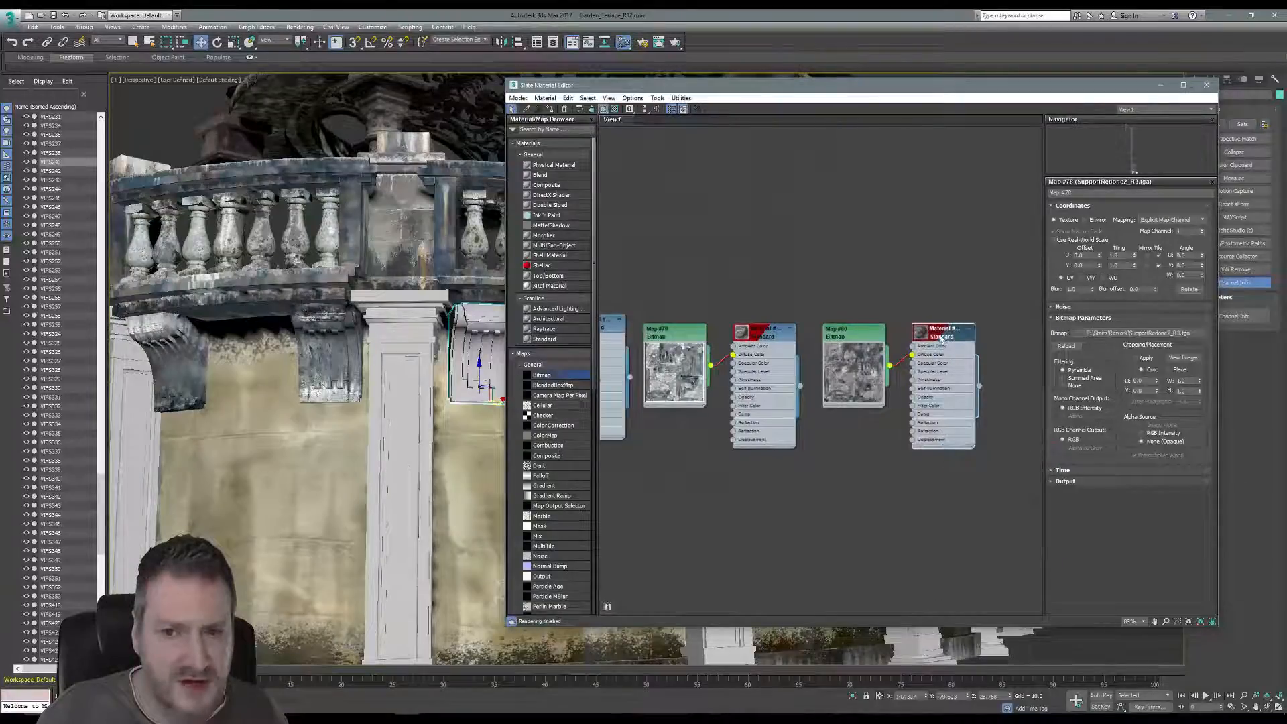
pyautogui.rightClick(941, 338)
pyautogui.click(973, 465)
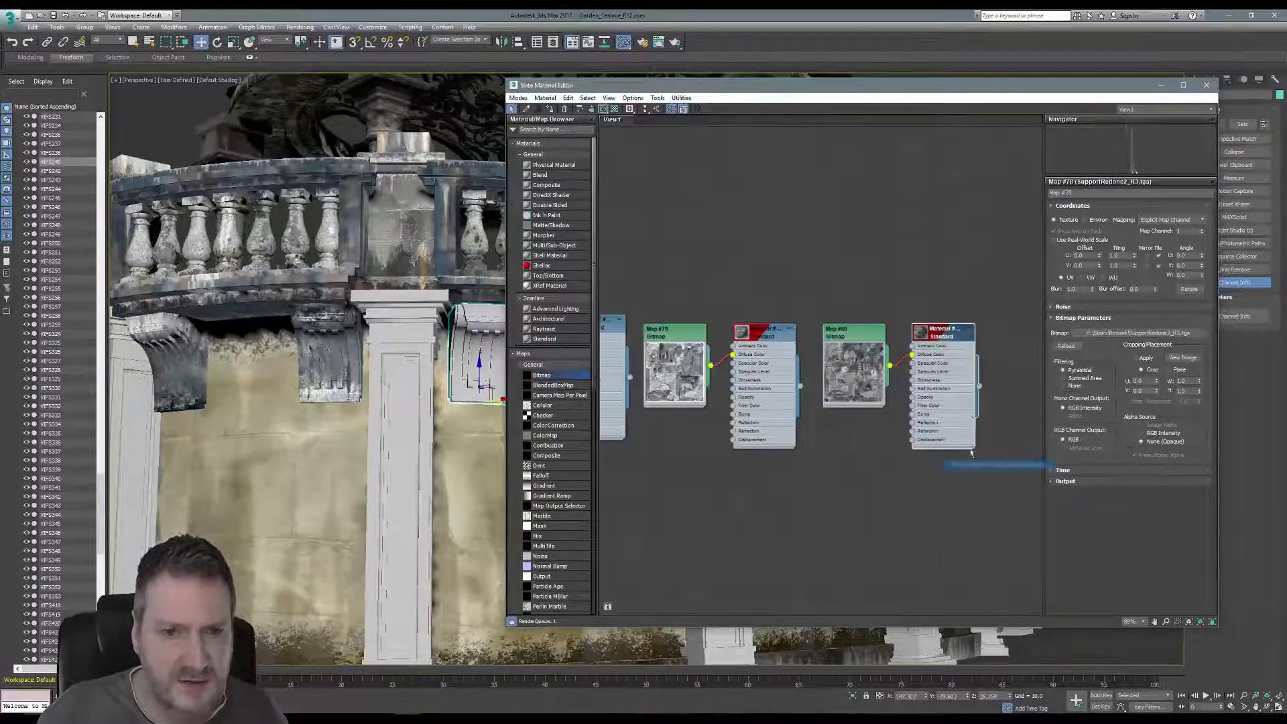
pyautogui.rightClick(958, 339)
pyautogui.click(999, 348)
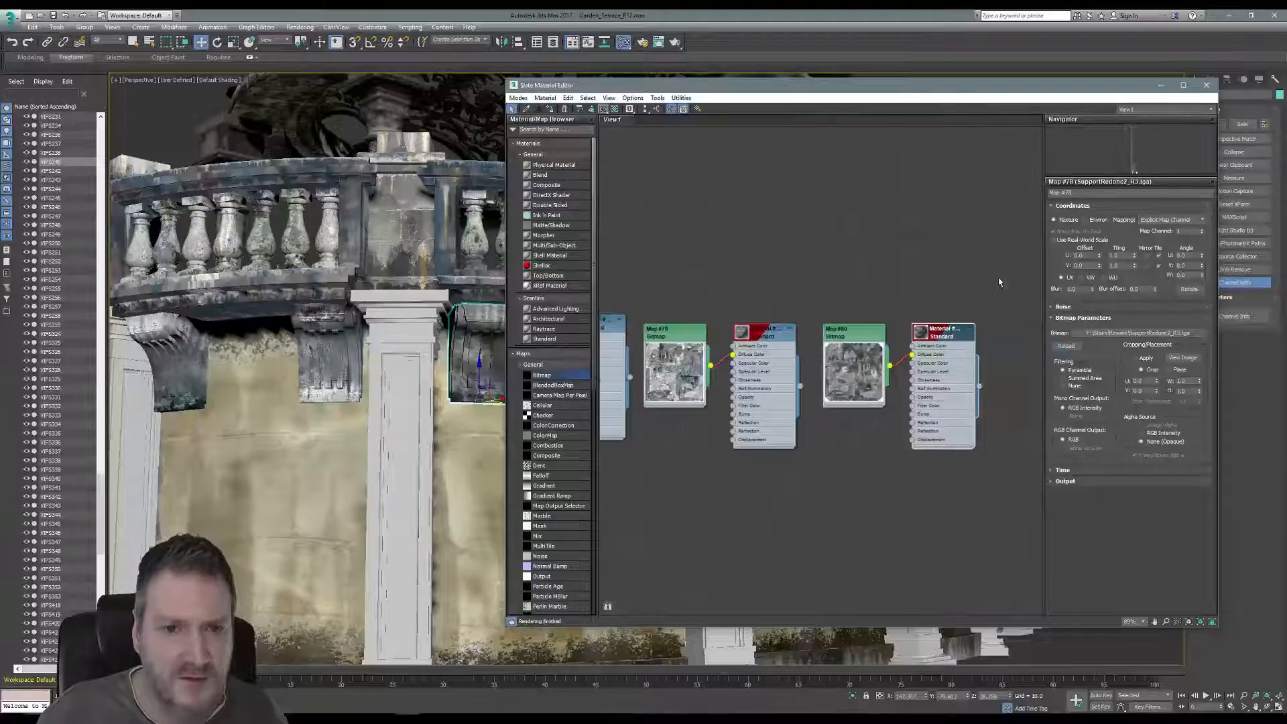
pyautogui.click(1207, 85)
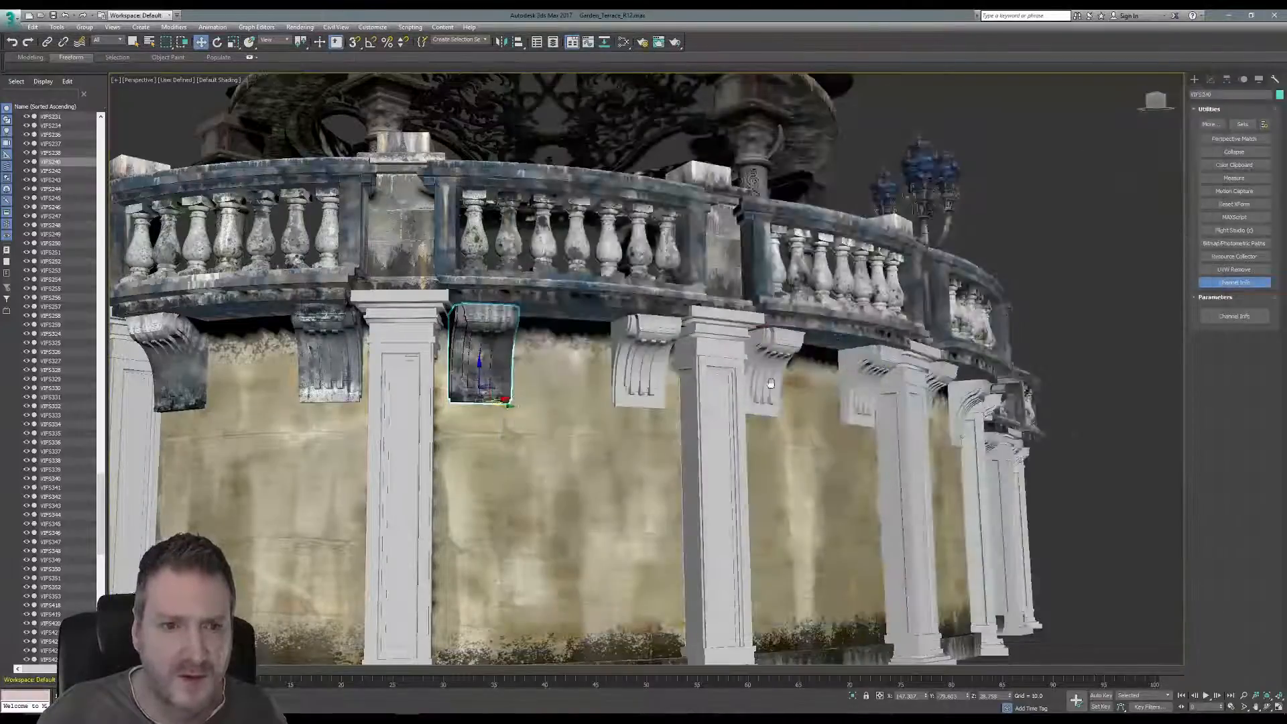
# Check the newly textured bracket, then switch to Photoshop and close the SupportRedone2_R4.tga document.
pyautogui.keyDown('alt'); pyautogui.moveTo(771, 383); pyautogui.dragTo(803, 398, button='middle'); pyautogui.keyUp('alt')
pyautogui.moveTo(736, 416); pyautogui.dragTo(704, 399)
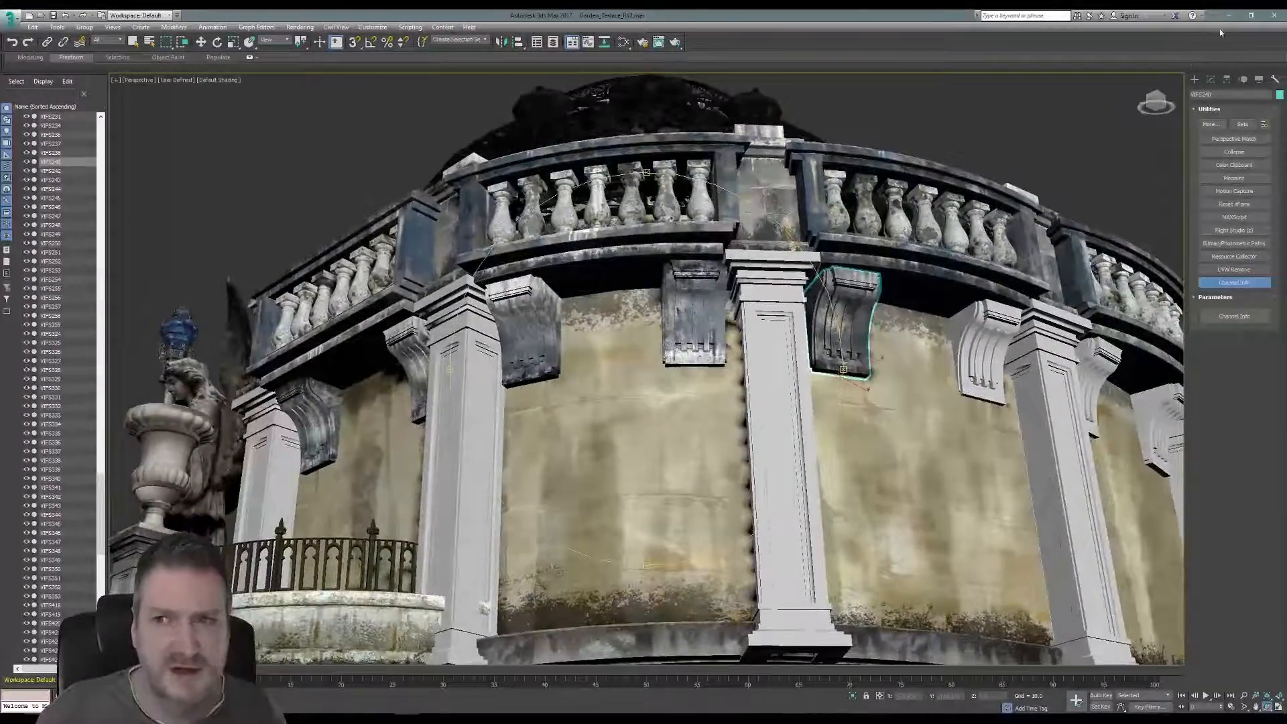
pyautogui.click(1231, 15)
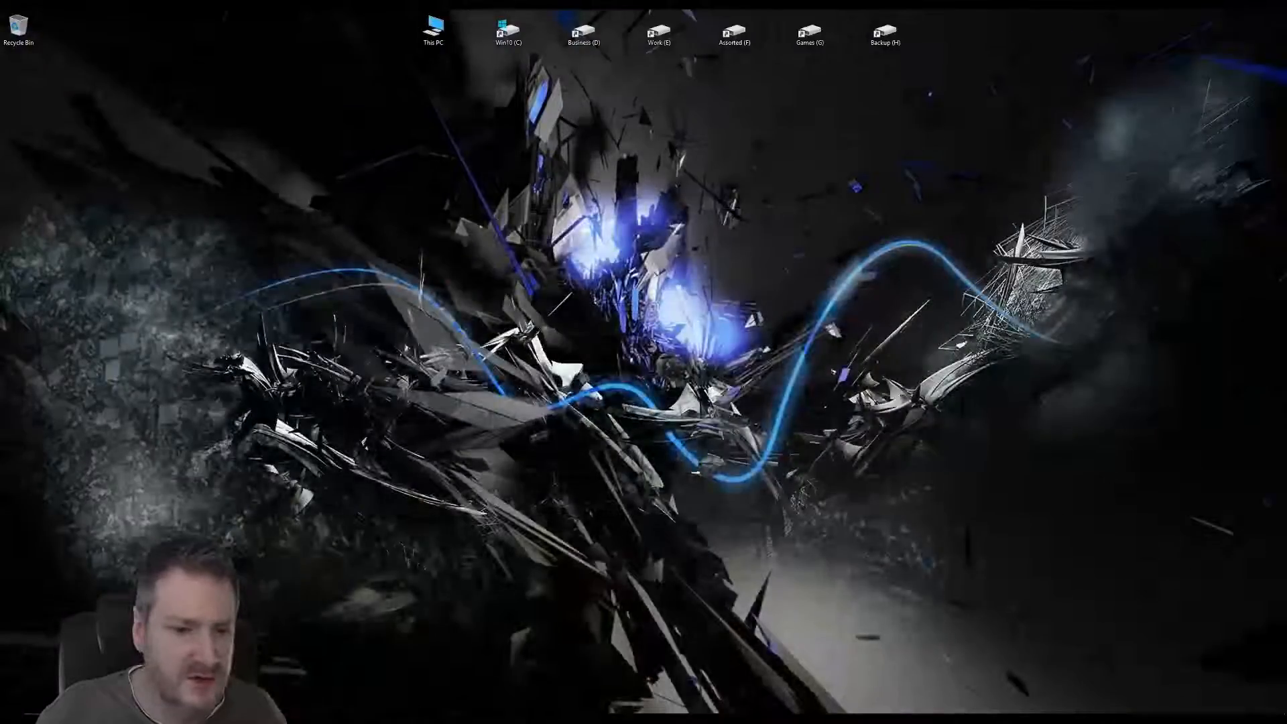
pyautogui.hotkey('alt', 'Tab')
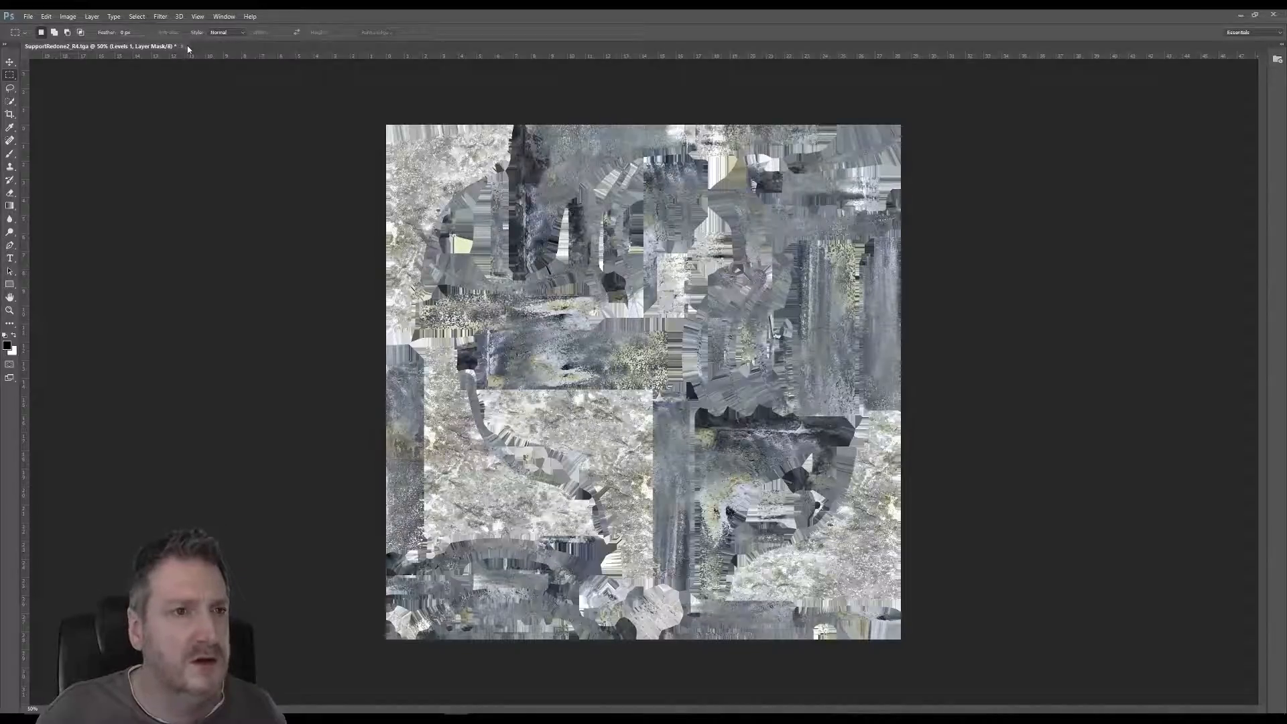
pyautogui.click(183, 45)
pyautogui.click(645, 272)
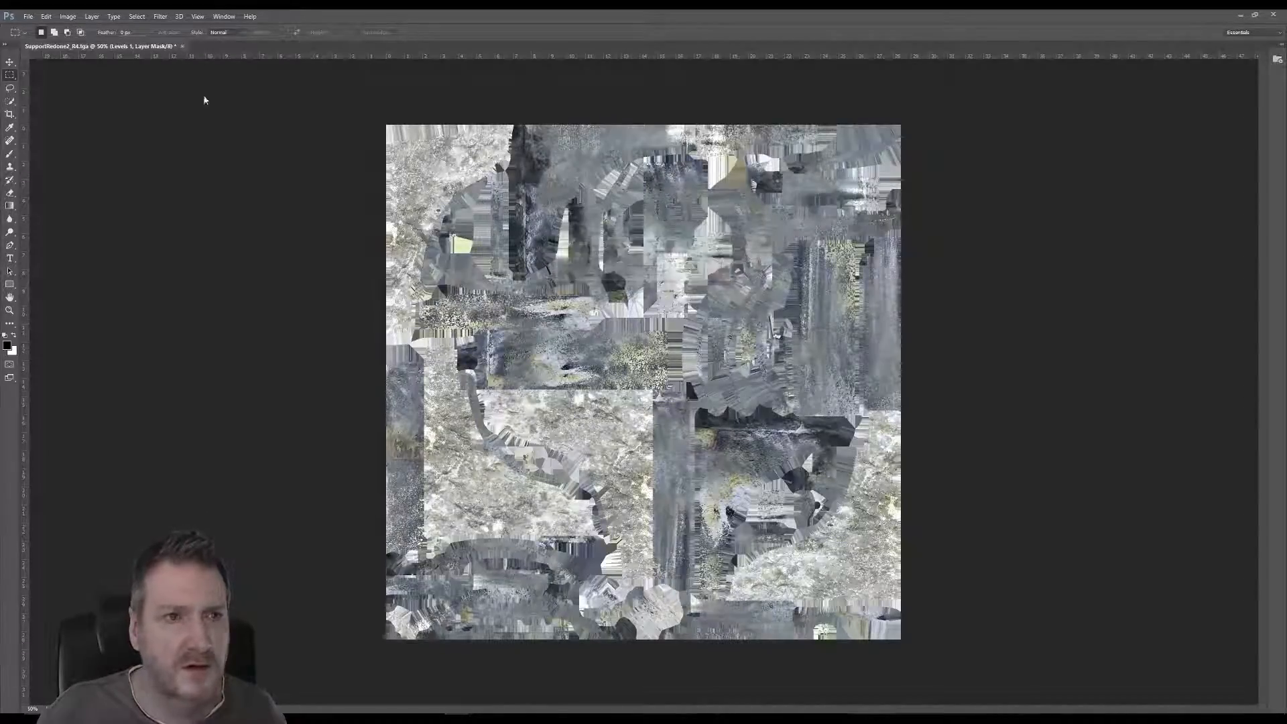
pyautogui.click(27, 17)
pyautogui.click(546, 260)
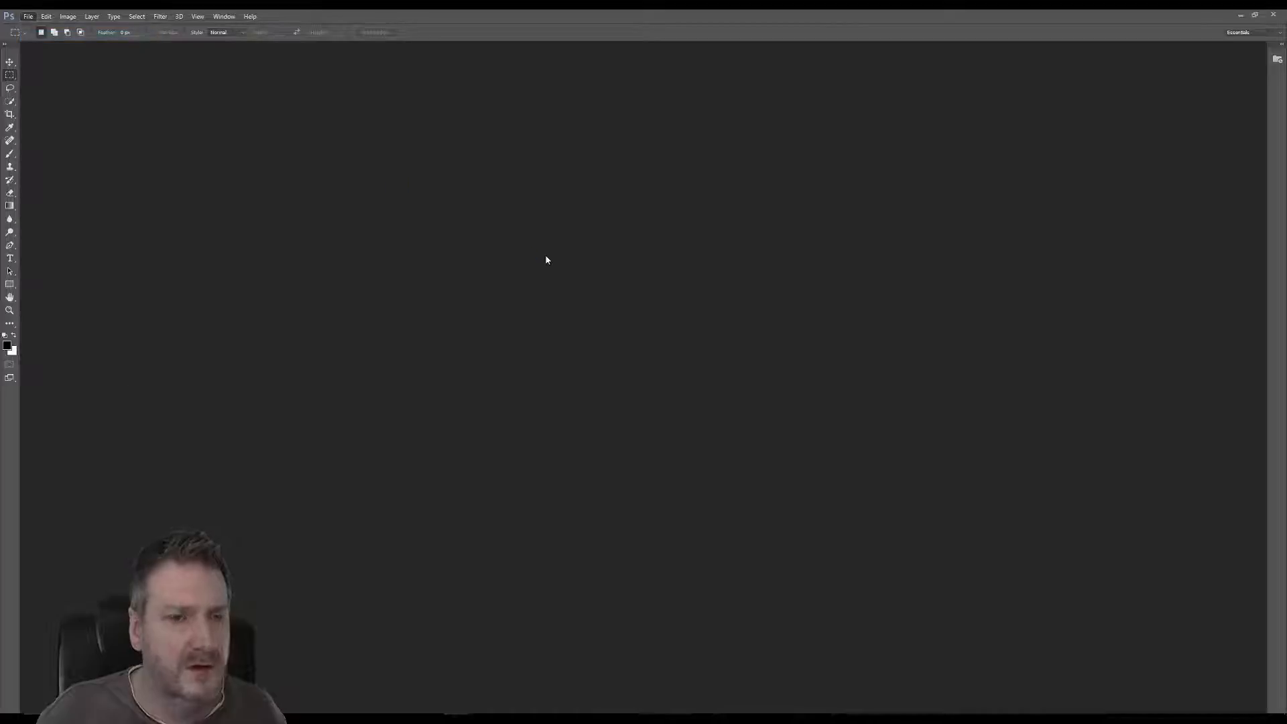
# Open SupportRedone2_R5.tga from the Rework folder and add a Levels adjustment layer.
pyautogui.doubleClick(547, 260)
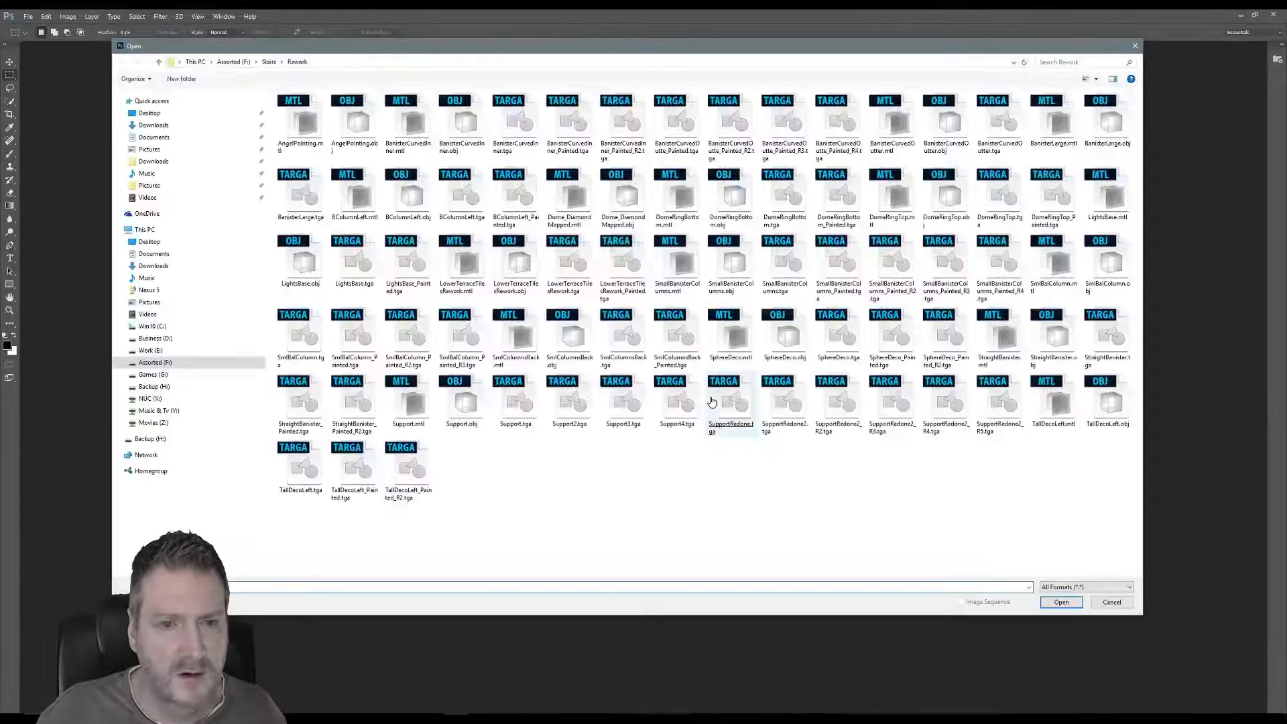
pyautogui.press('Escape')
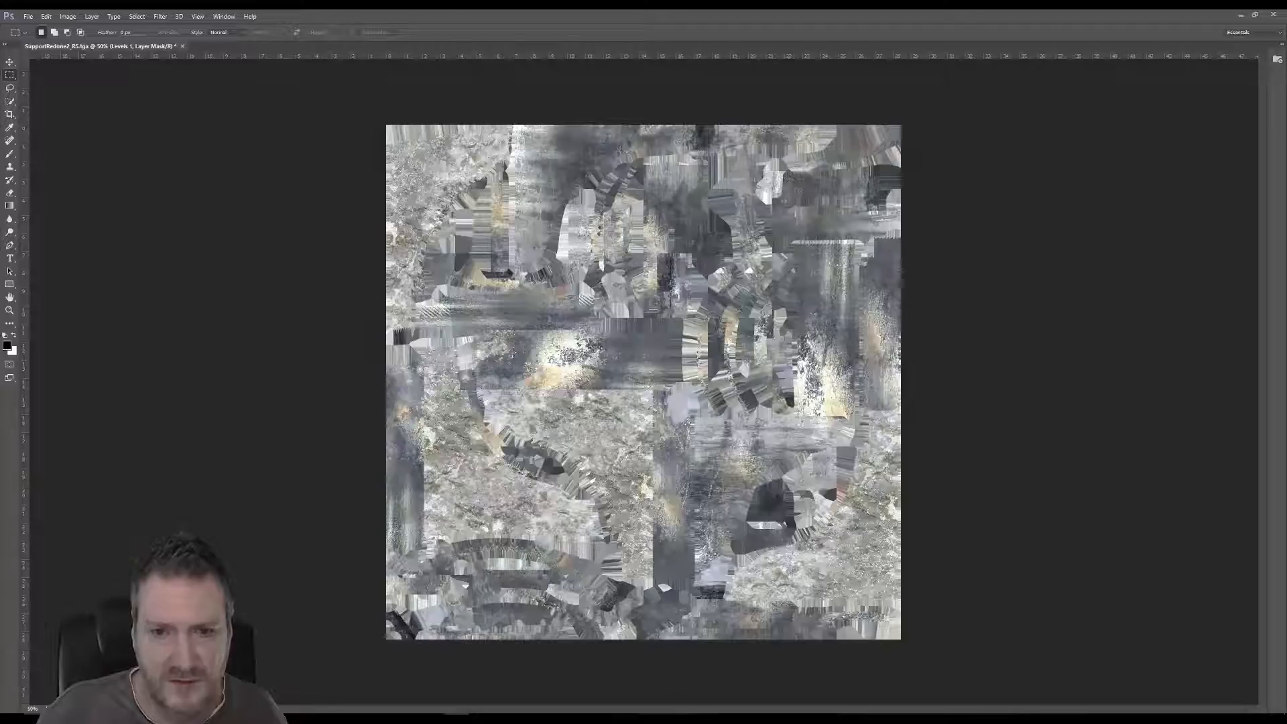
# Save the adjusted texture in Targa format as SupportRedone2_R5.tga in the Rework folder, replacing the existing file.
pyautogui.click(27, 17)
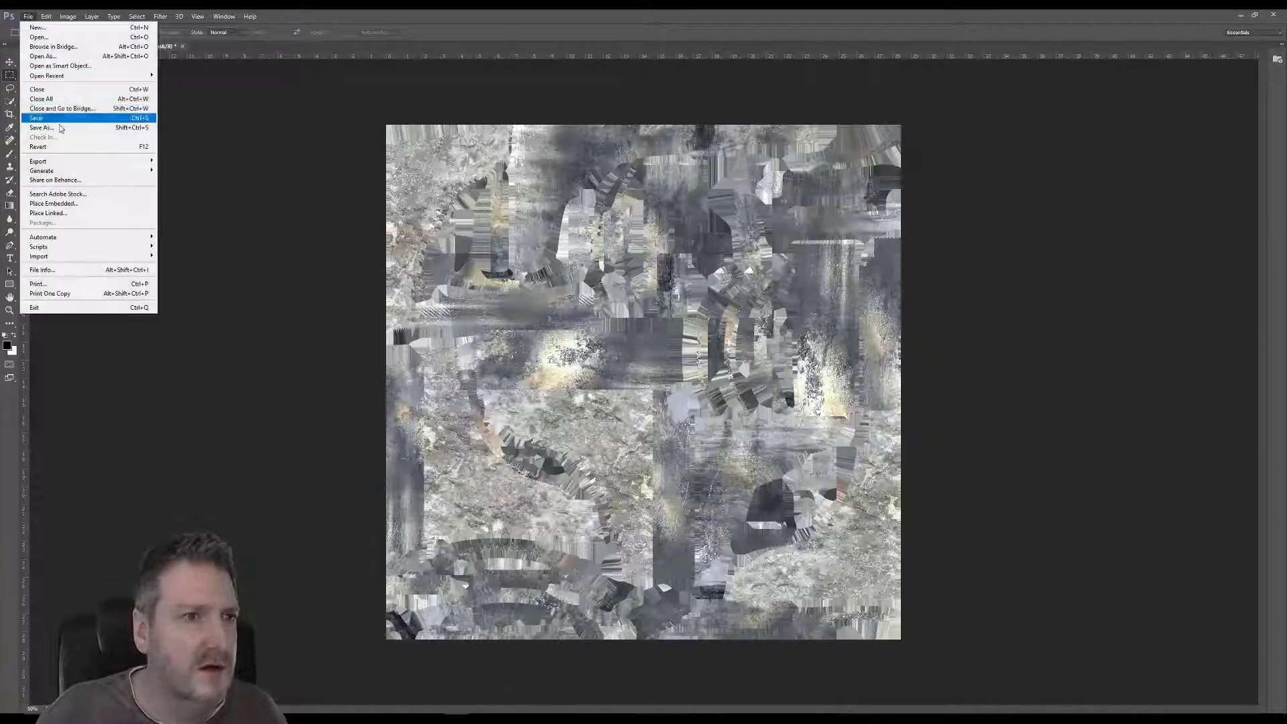
pyautogui.click(88, 118)
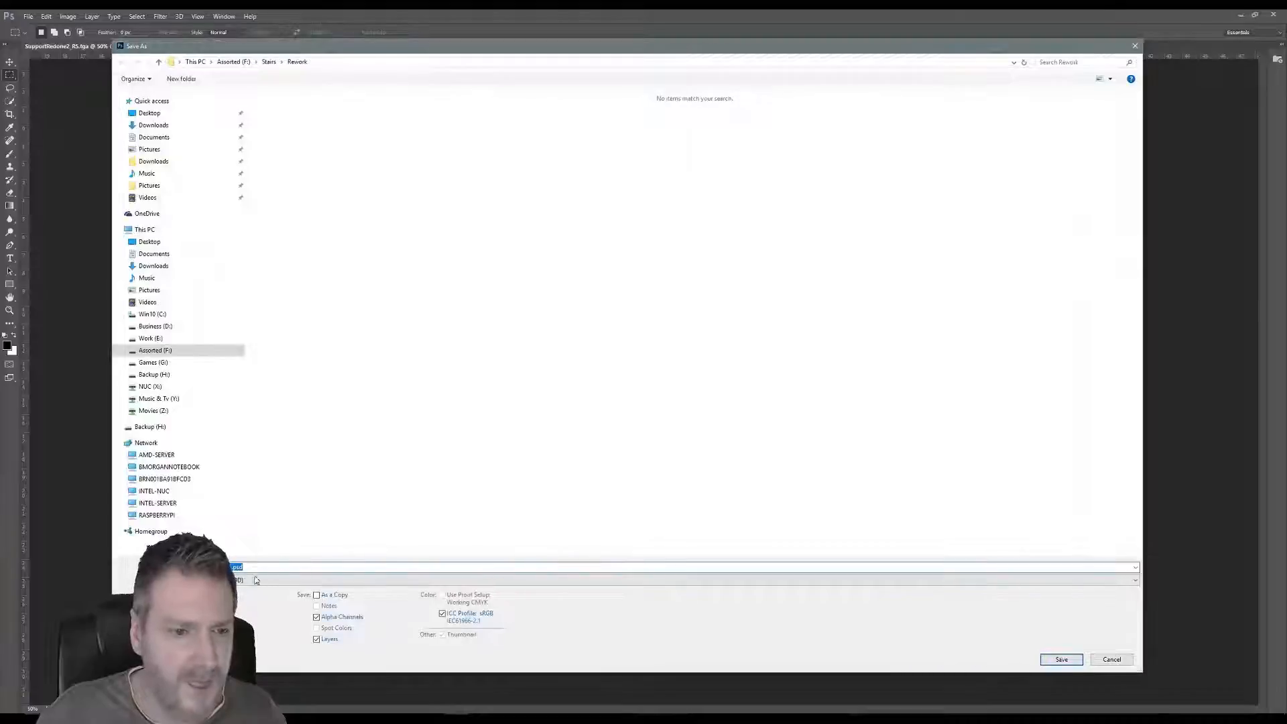
pyautogui.click(255, 581)
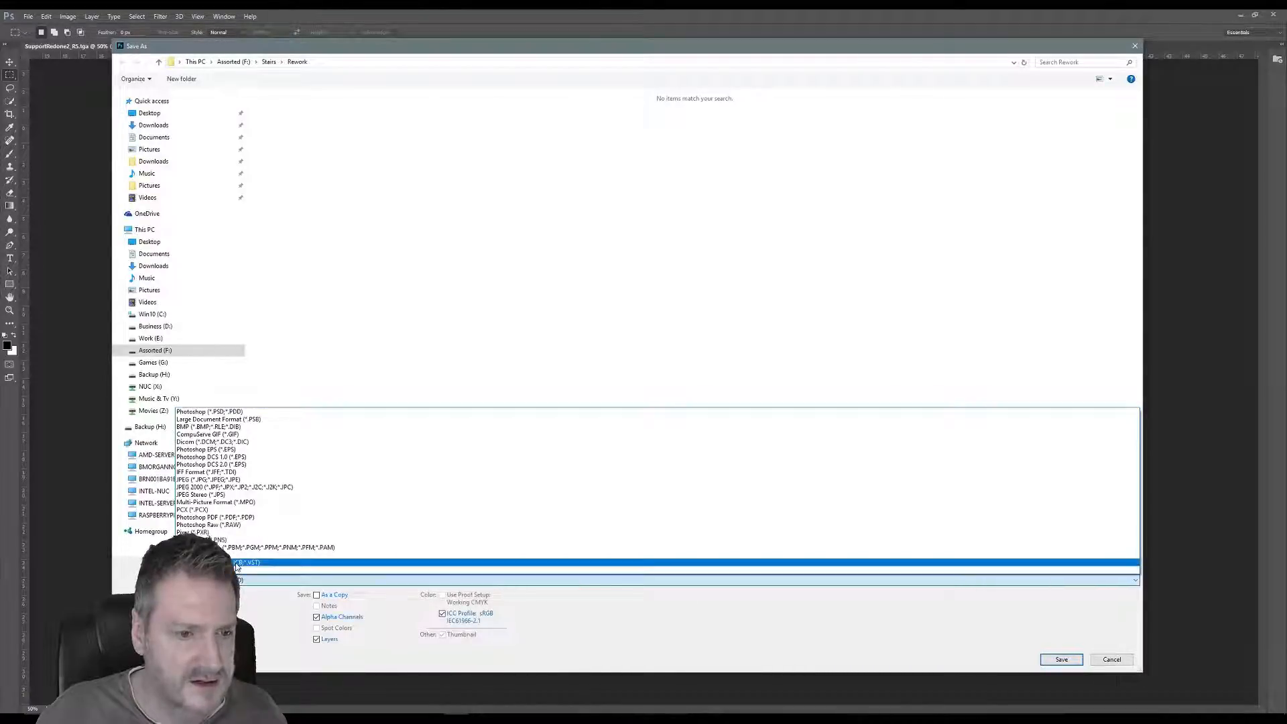
pyautogui.click(240, 570)
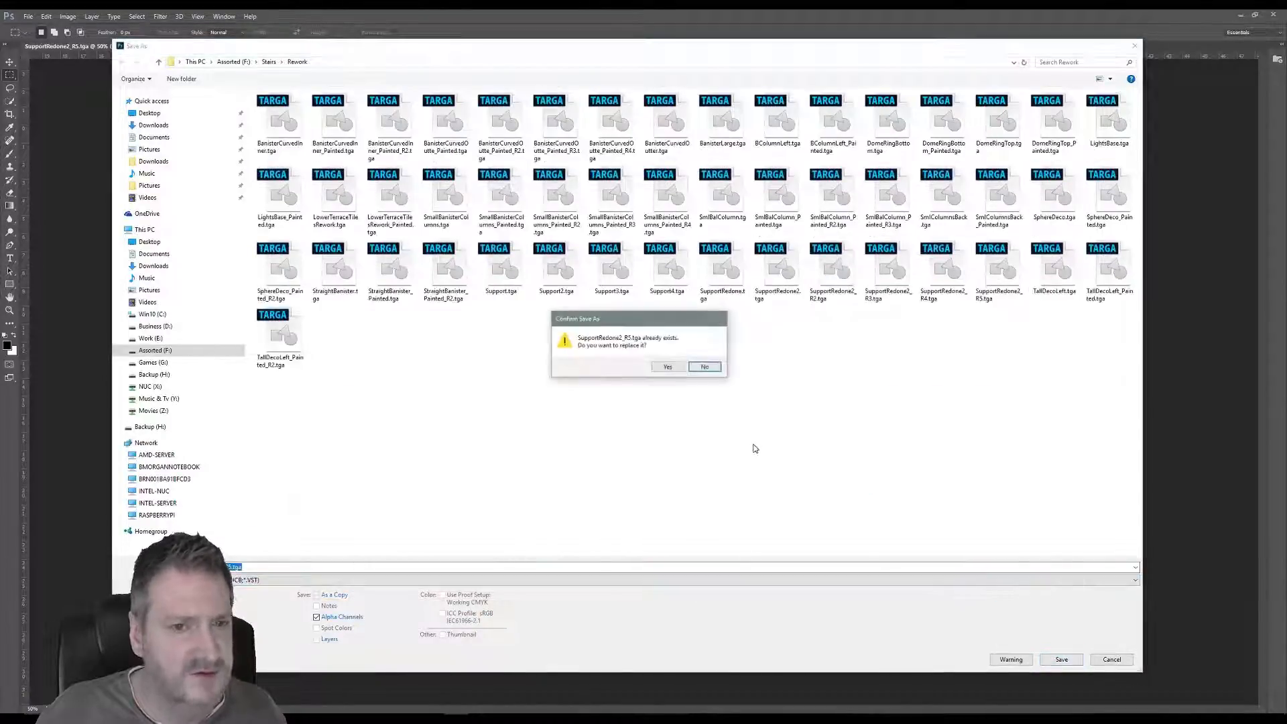
pyautogui.click(663, 366)
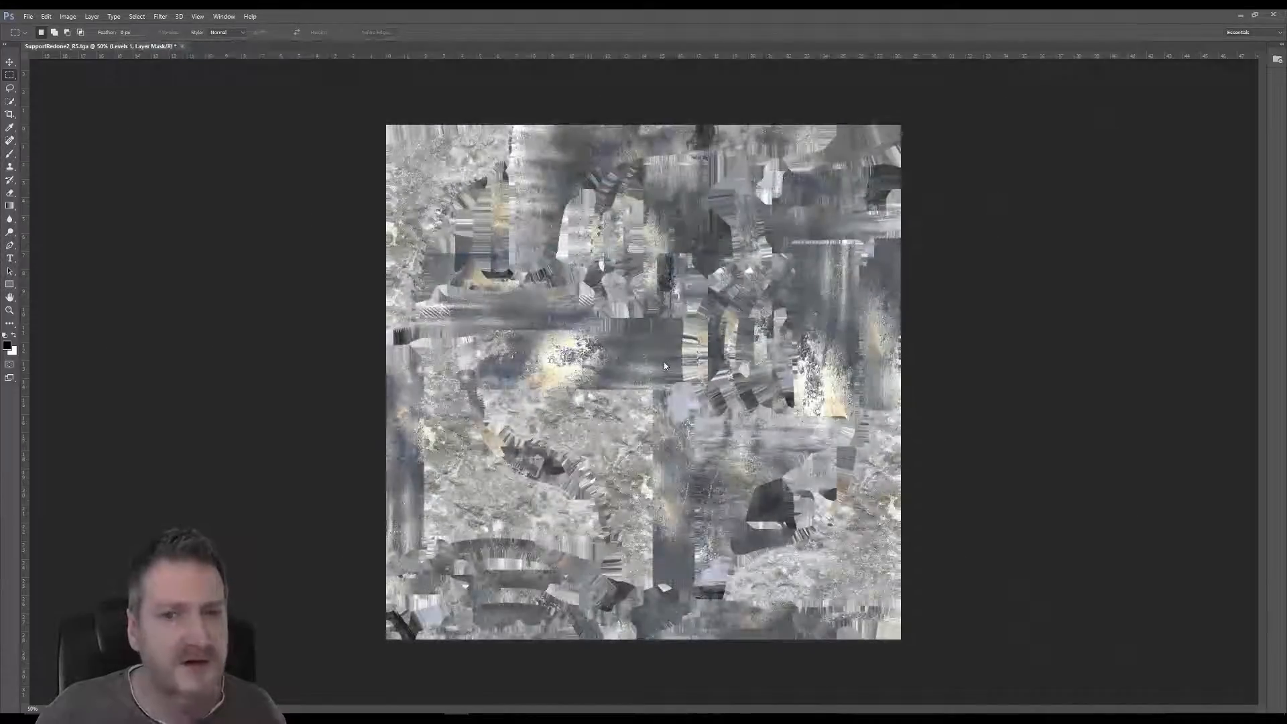
pyautogui.click(670, 246)
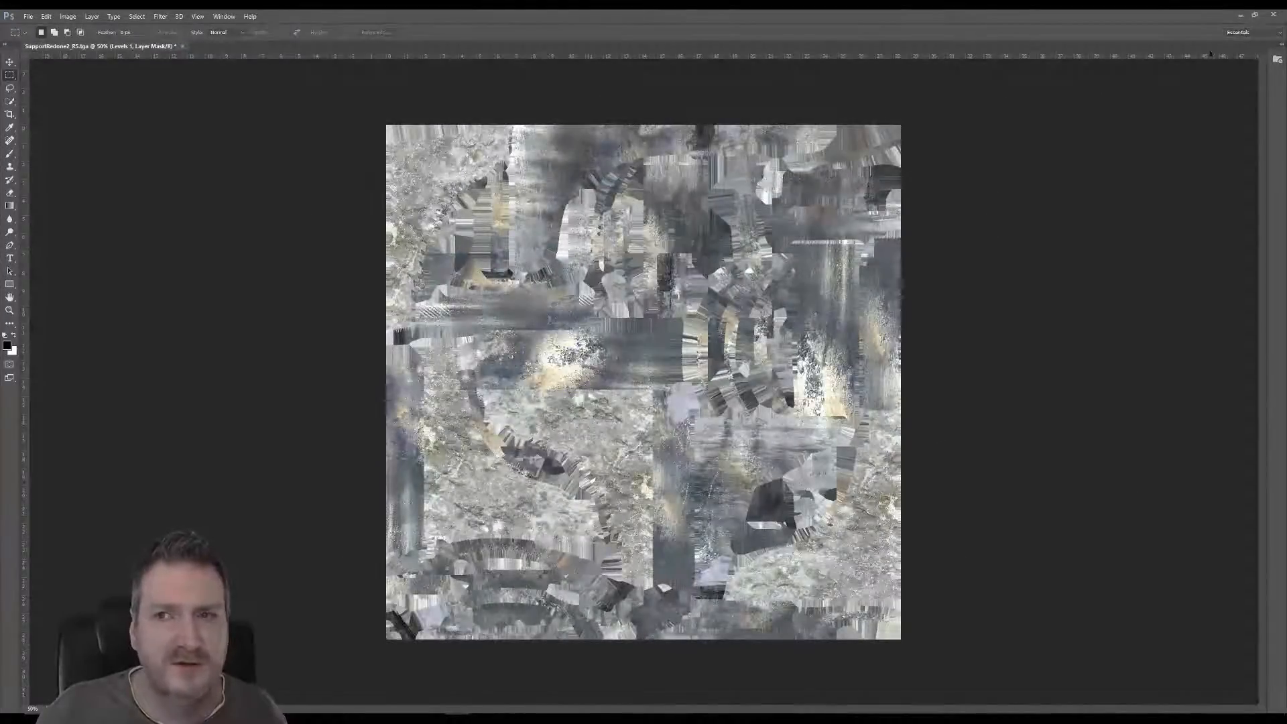
# Switch back to 3ds Max and examine the textured brackets and the untextured ones around the terrace from several angles.
pyautogui.click(1241, 16)
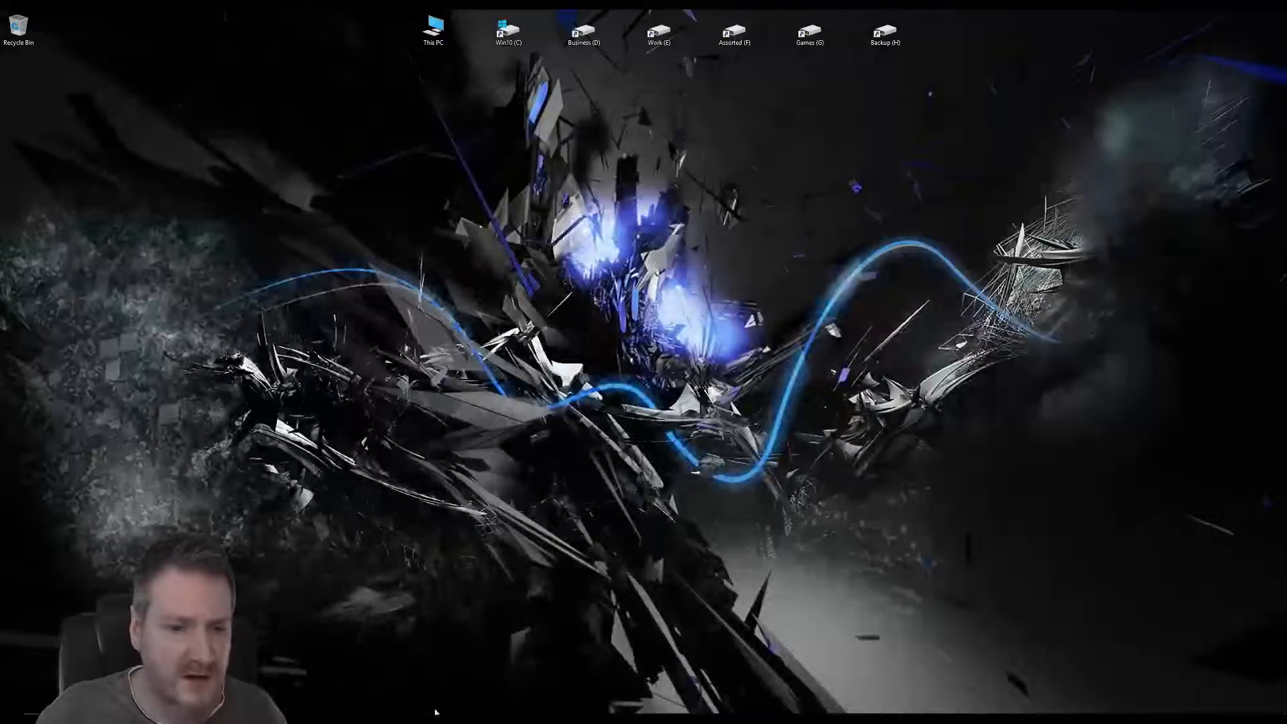
pyautogui.hotkey('alt', 'Tab')
pyautogui.moveTo(676, 396)
pyautogui.keyDown('alt'); pyautogui.mouseDown(button='middle')
pyautogui.moveTo(656, 412)
pyautogui.moveTo(682, 399)
pyautogui.mouseUp(button='middle'); pyautogui.keyUp('alt')
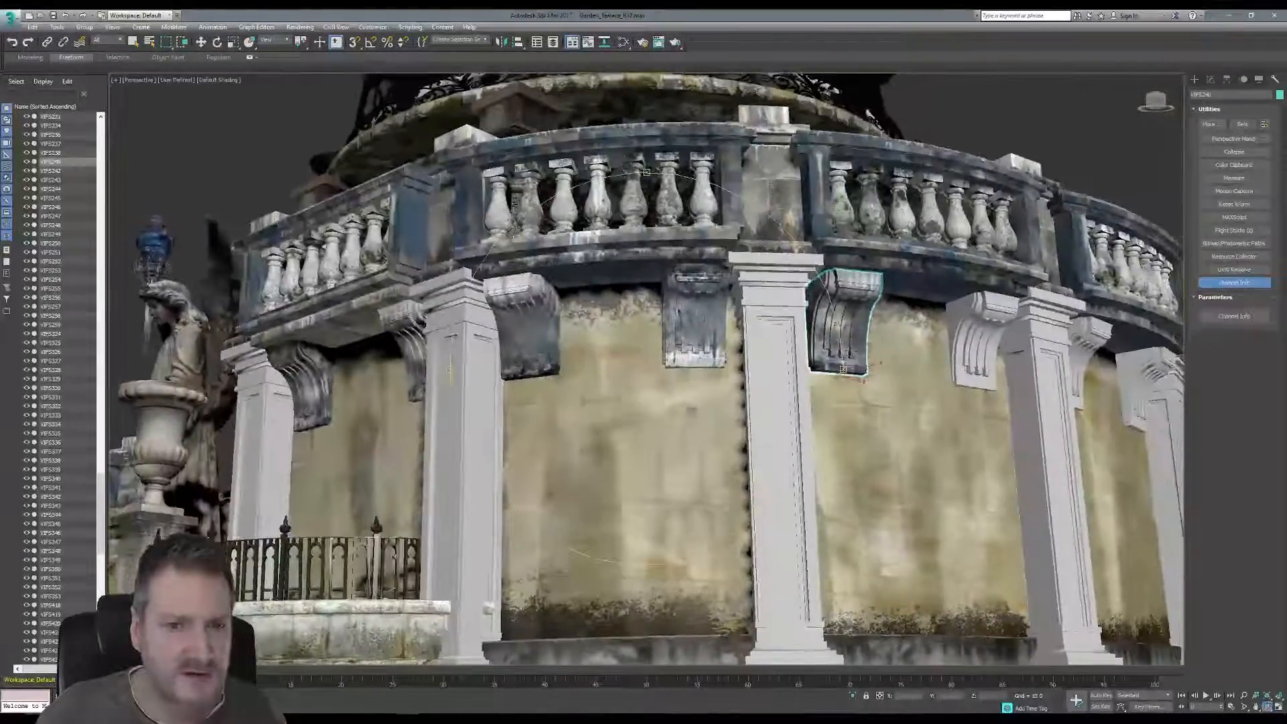
pyautogui.keyDown('alt'); pyautogui.moveTo(672, 462); pyautogui.dragTo(575, 419, button='middle'); pyautogui.keyUp('alt')
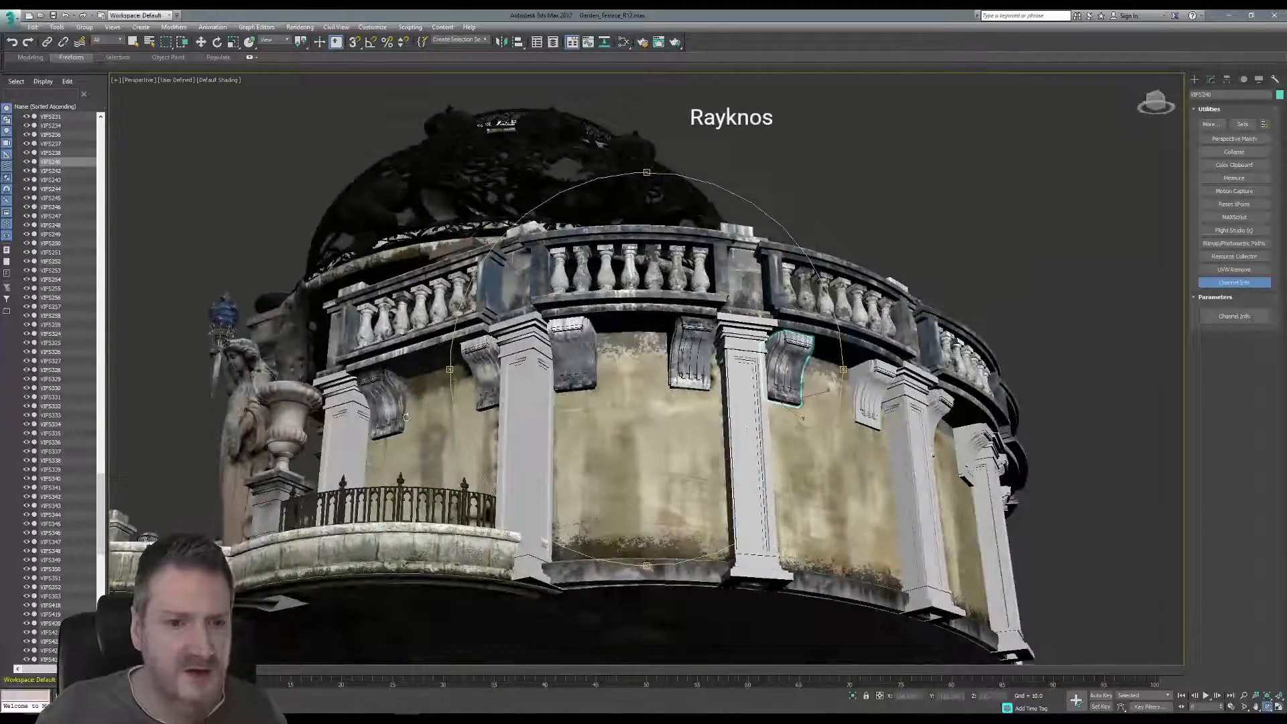
pyautogui.moveTo(785, 413); pyautogui.dragTo(885, 376)
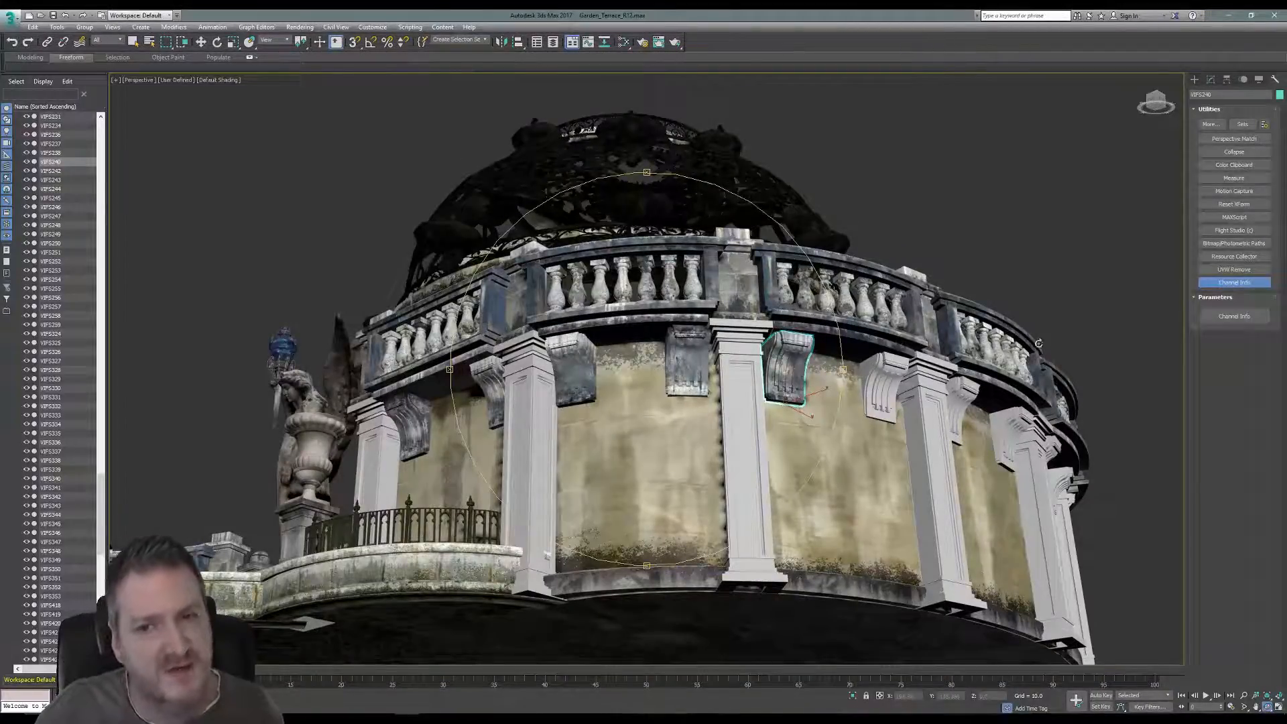
pyautogui.moveTo(1049, 434); pyautogui.dragTo(958, 385)
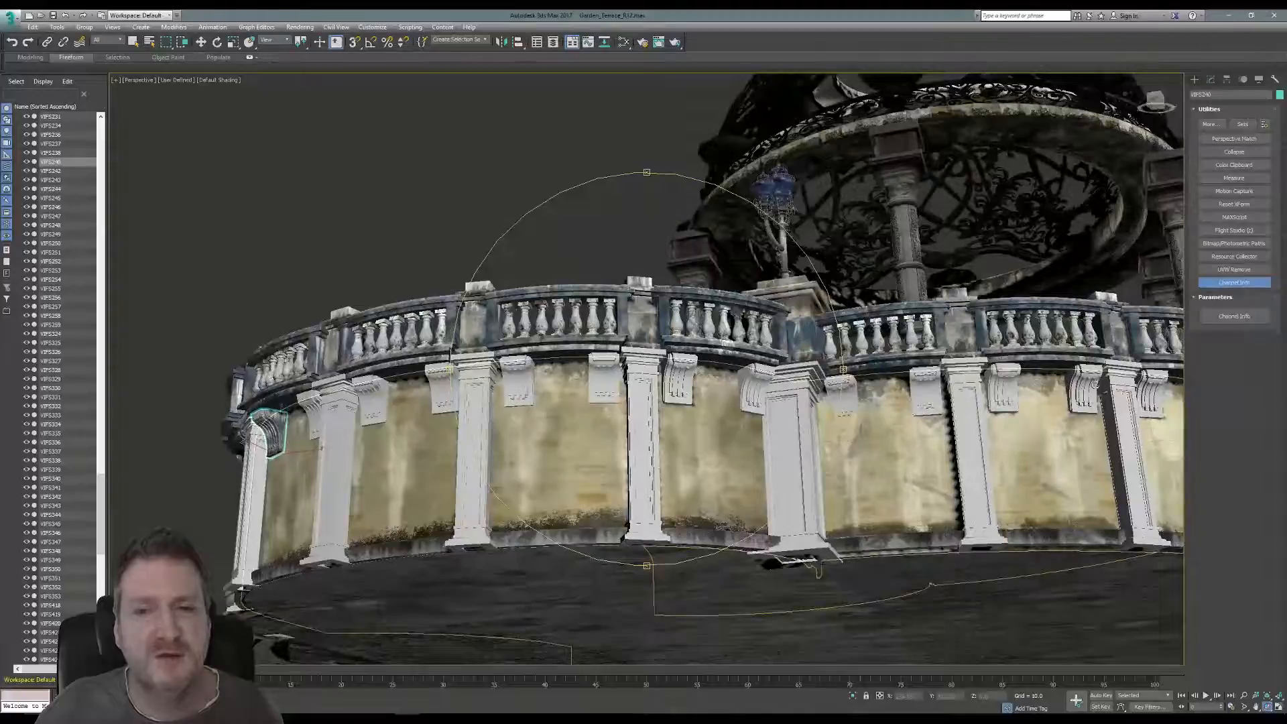
pyautogui.moveTo(734, 376); pyautogui.dragTo(757, 385)
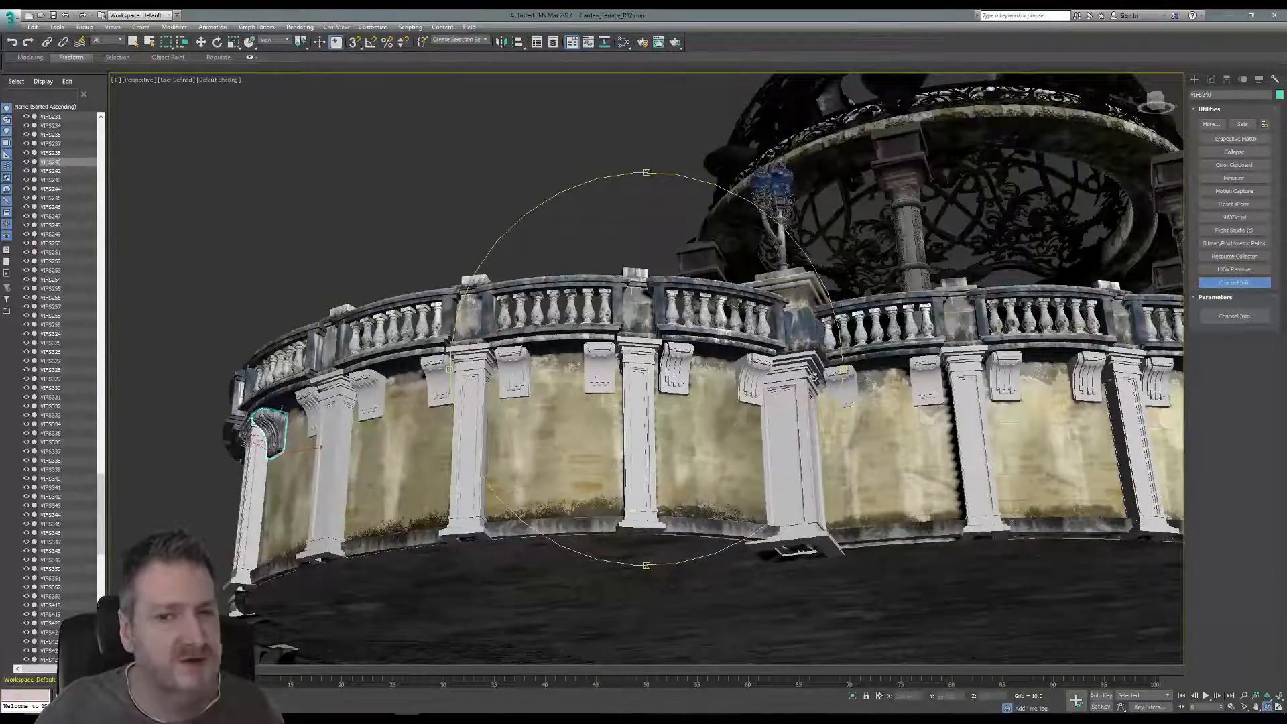
pyautogui.moveTo(559, 388); pyautogui.dragTo(724, 436)
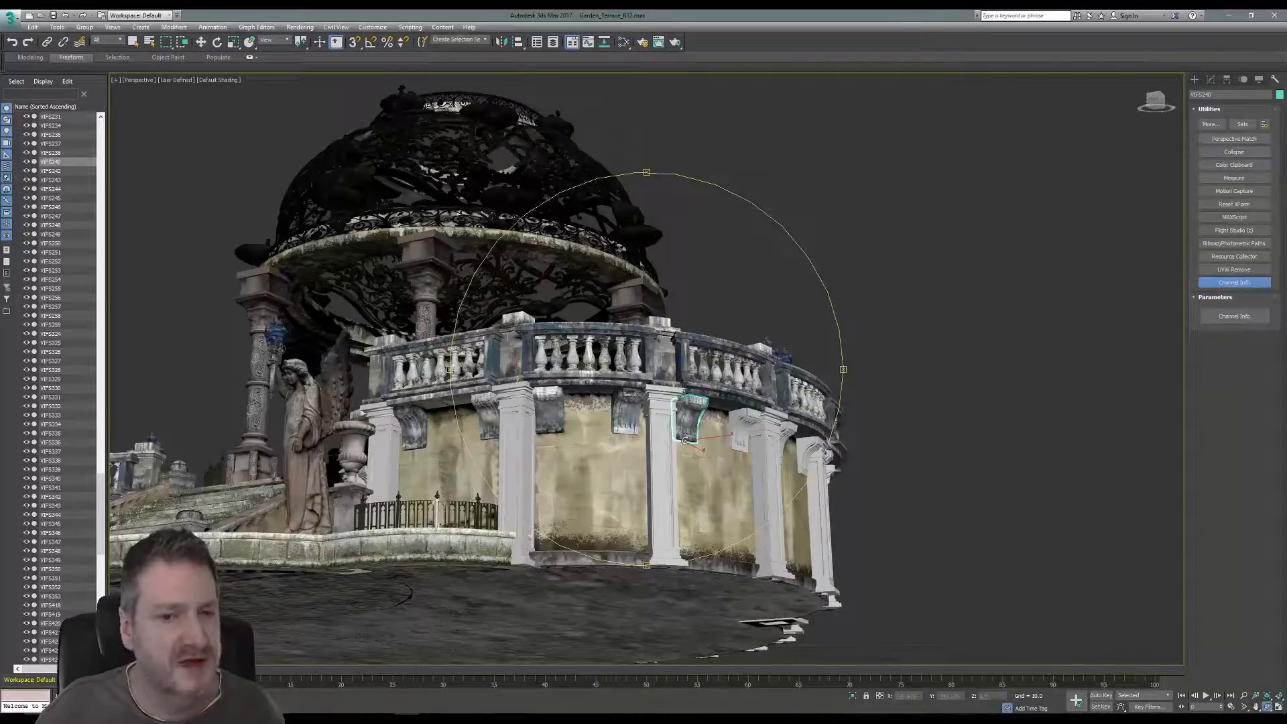
pyautogui.moveTo(635, 434)
pyautogui.mouseDown()
pyautogui.moveTo(691, 435)
pyautogui.moveTo(644, 441)
pyautogui.moveTo(654, 443)
pyautogui.mouseUp()
pyautogui.moveTo(539, 454); pyautogui.dragTo(644, 439)
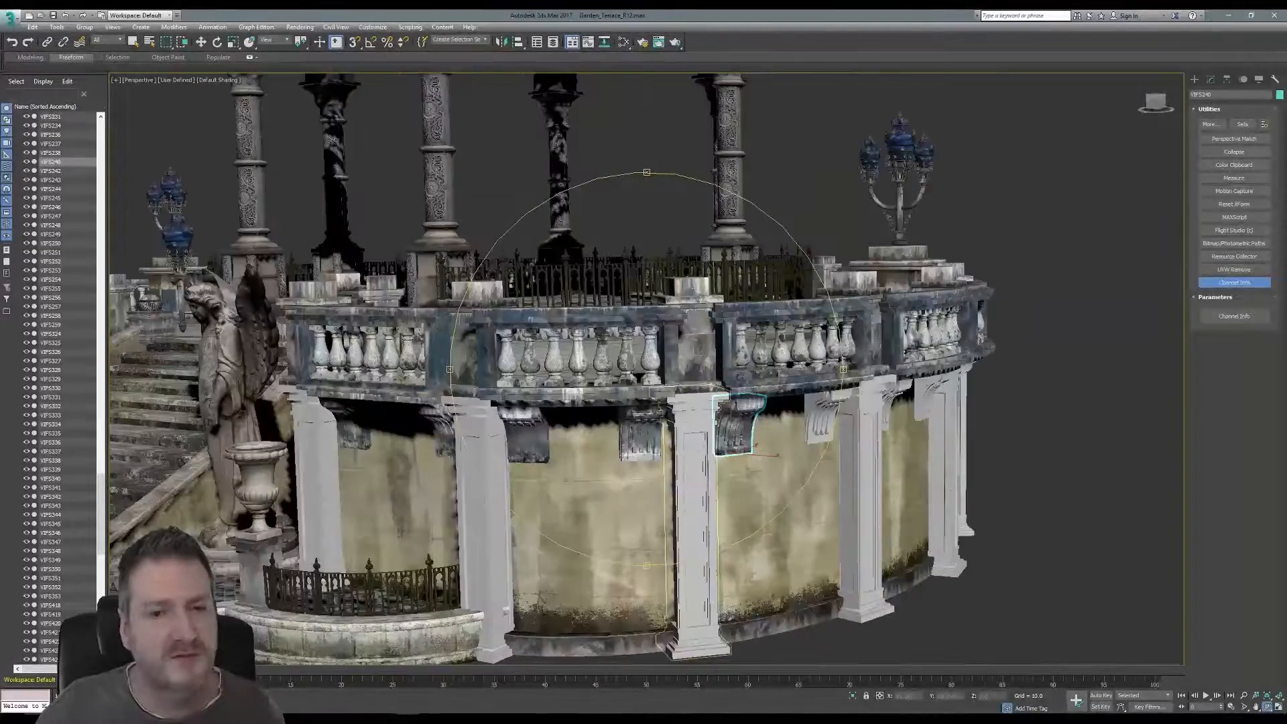
pyautogui.scroll(3, 651, 356)
pyautogui.moveTo(651, 356); pyautogui.dragTo(594, 429)
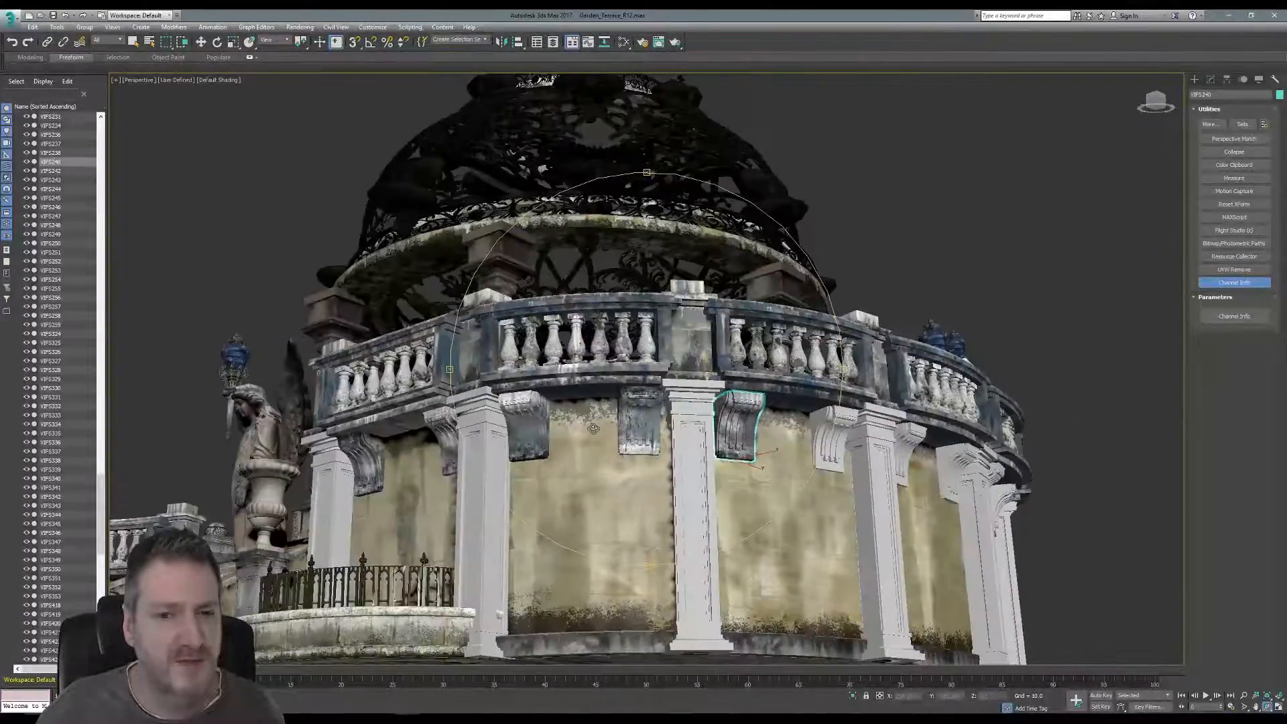